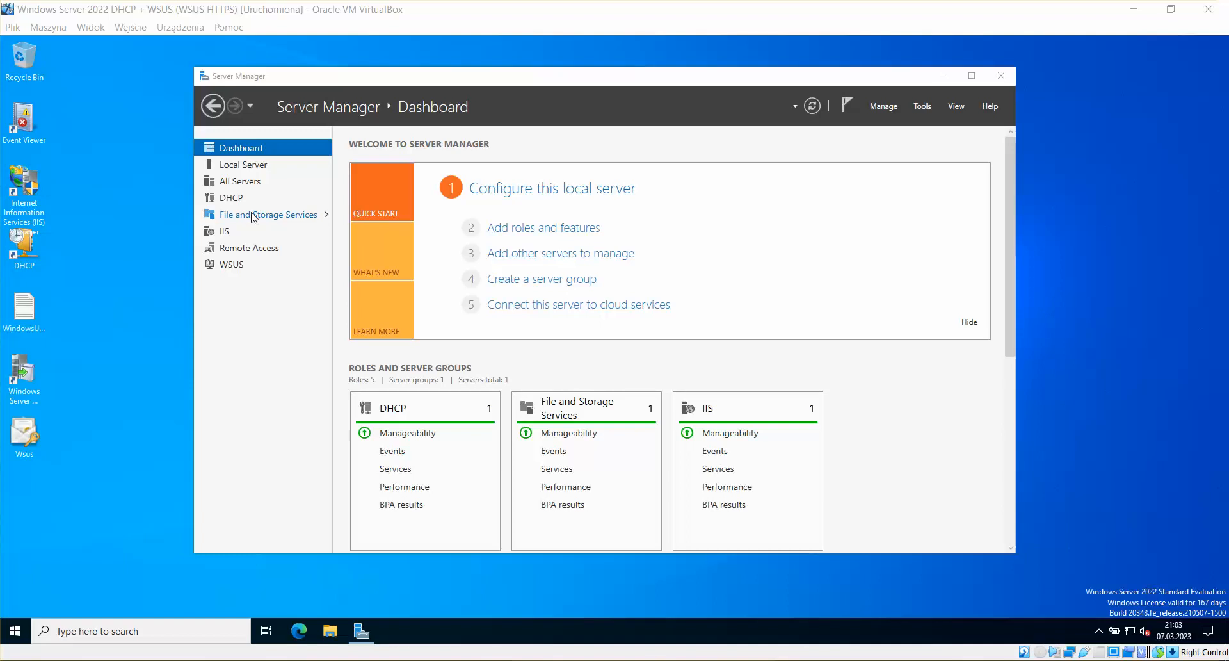
Go to File and Storage Services > Shares to list the server's SMB shares.
left_click(286, 216)
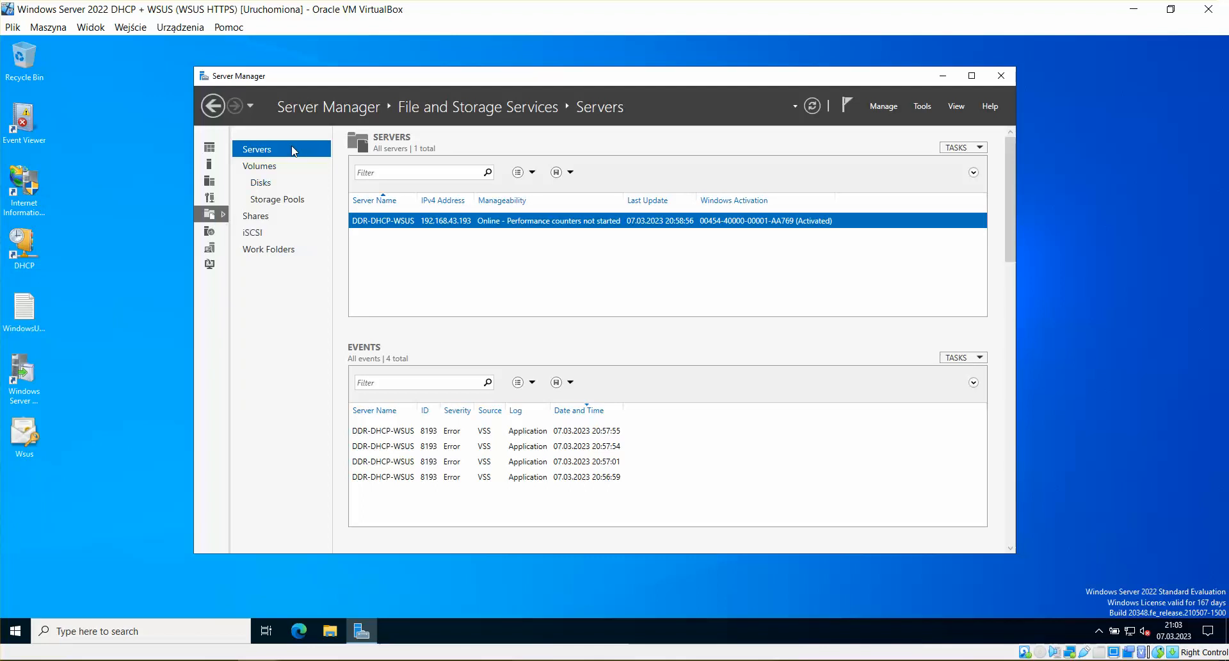
left_click(258, 218)
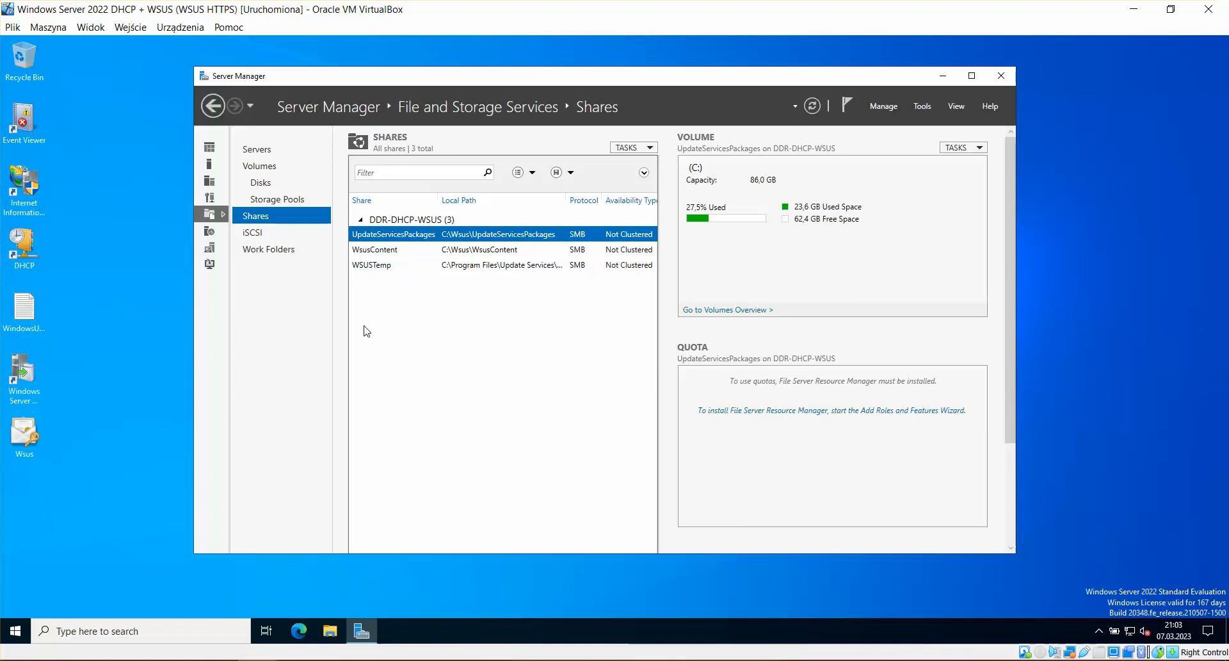
left_click(41, 391)
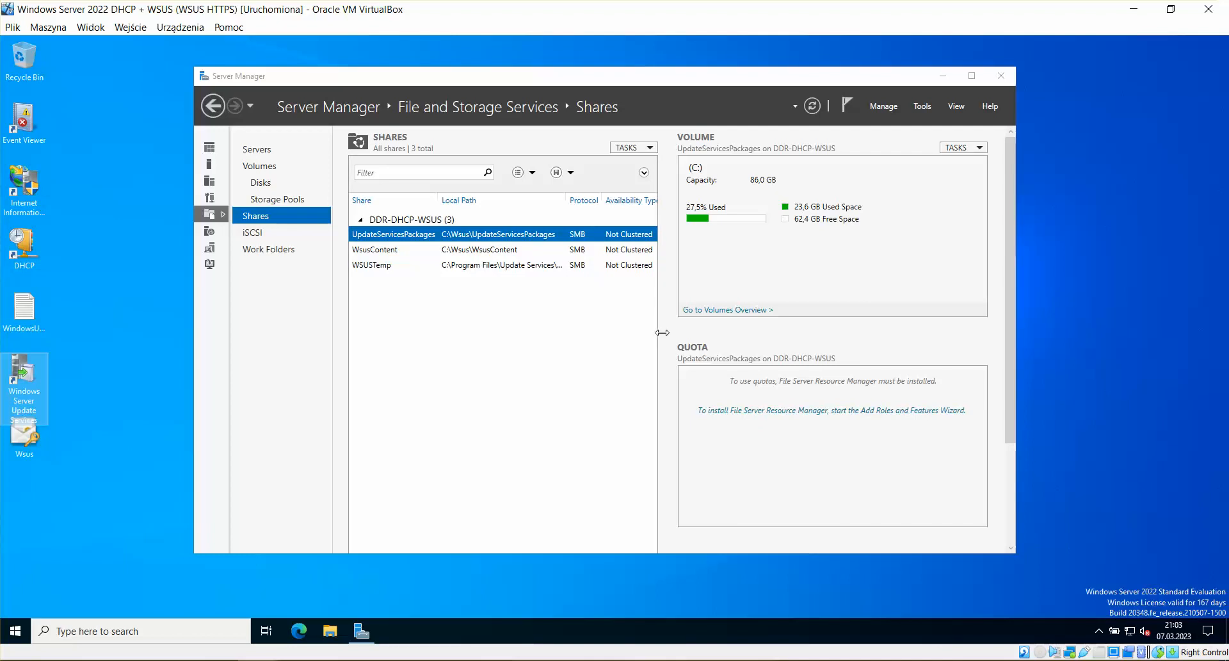
Widen the shares pane, enlarge the Server Manager window and move it up-left.
left_click_drag(662, 332, 692, 343)
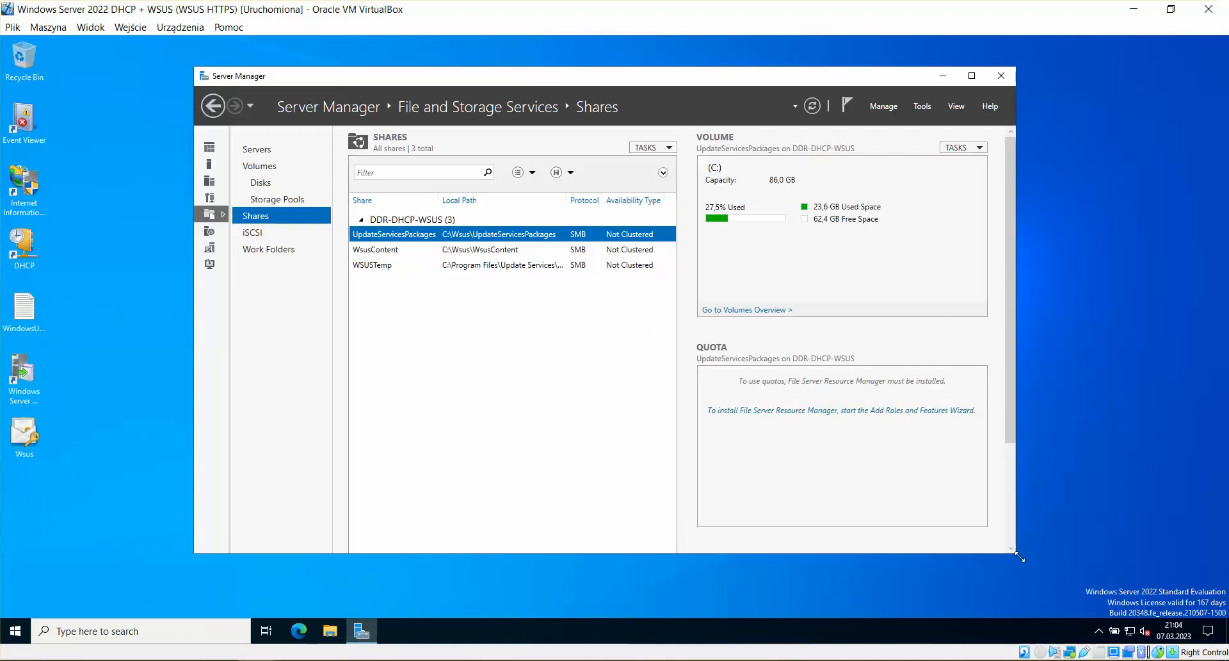
left_click_drag(1020, 557, 1191, 573)
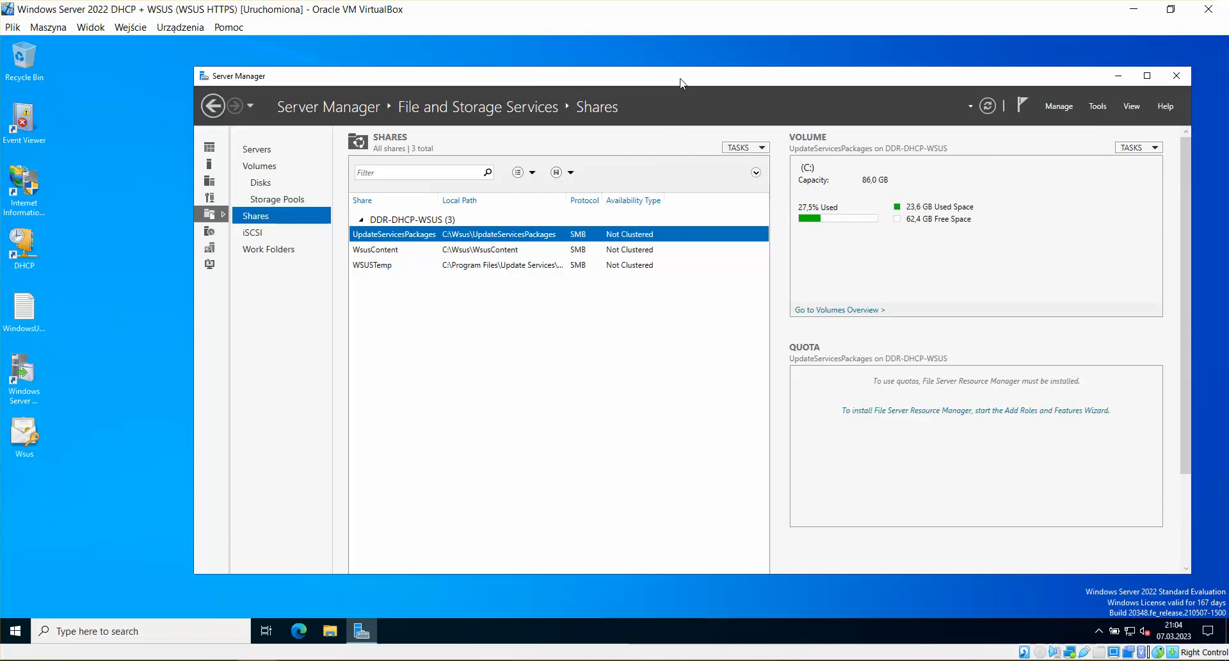
left_click_drag(681, 82, 611, 79)
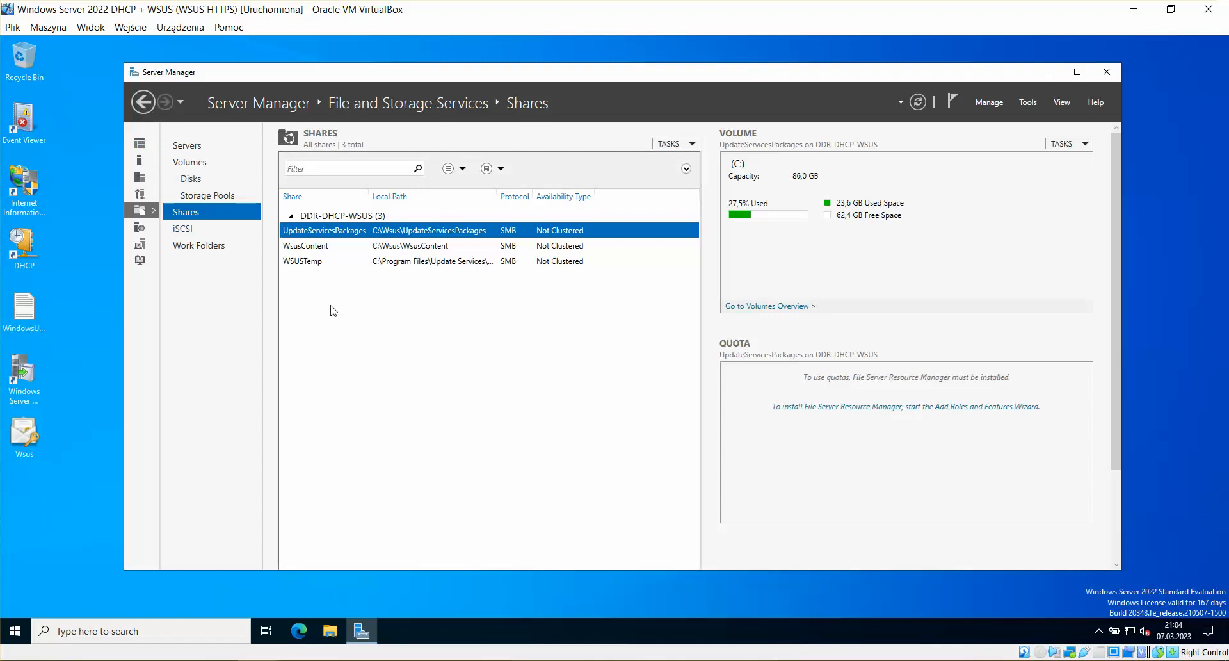
Start the stopped Remote Access Management and Routing and Remote Access services, then switch to the other server's VM.
left_click(140, 144)
left_click(810, 466)
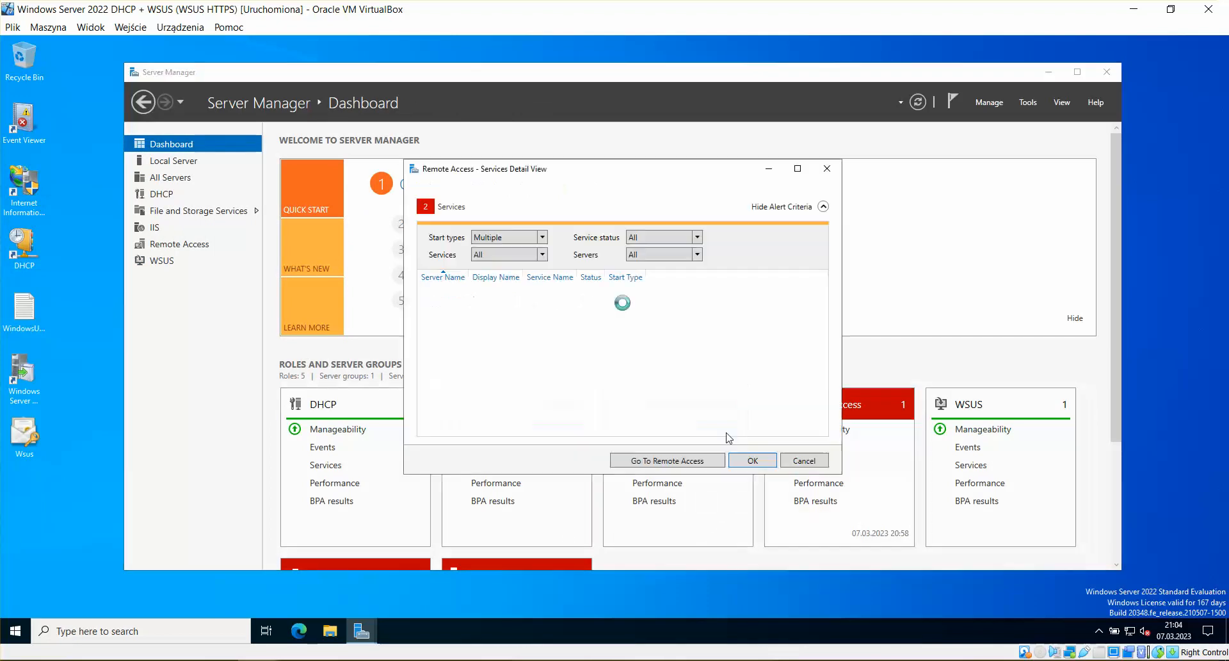
left_click(551, 315)
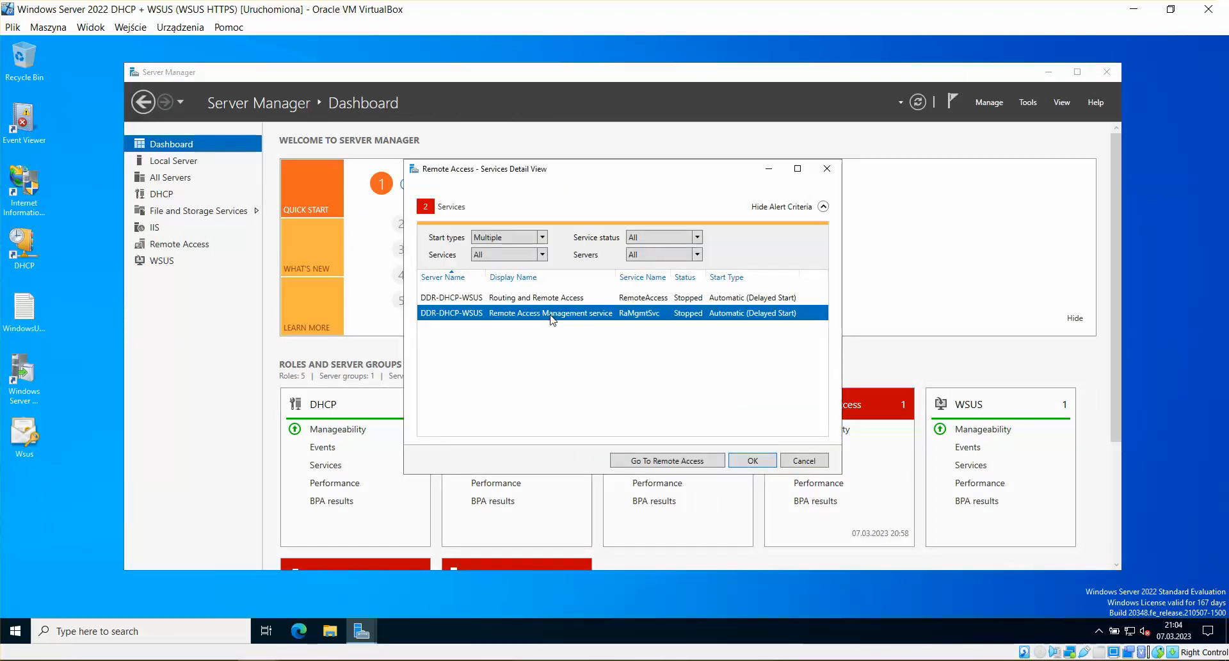
left_click(474, 295, "ctrl")
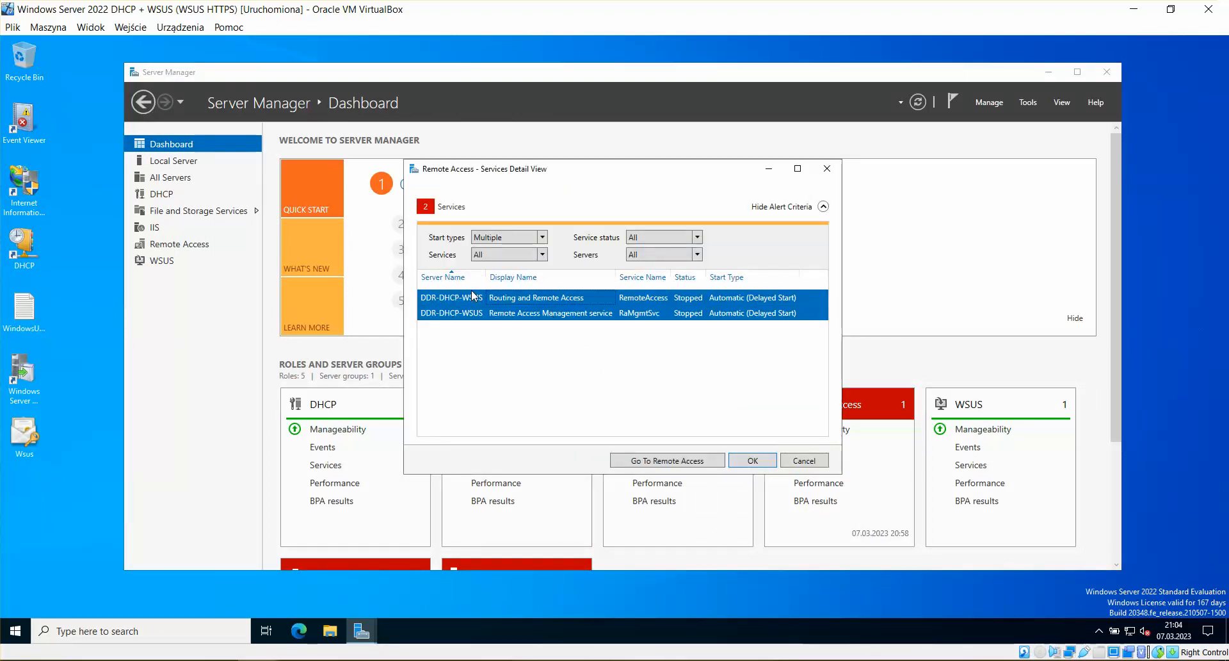
right_click(515, 301)
left_click(537, 306)
left_click(636, 82)
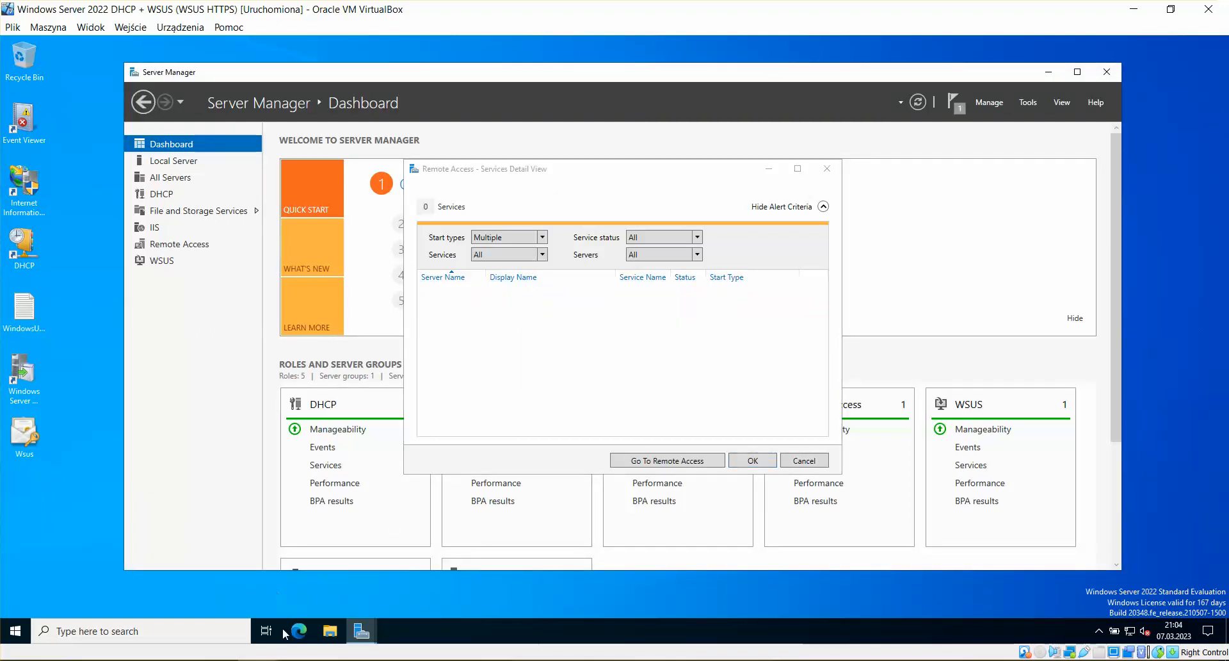
left_click(273, 608)
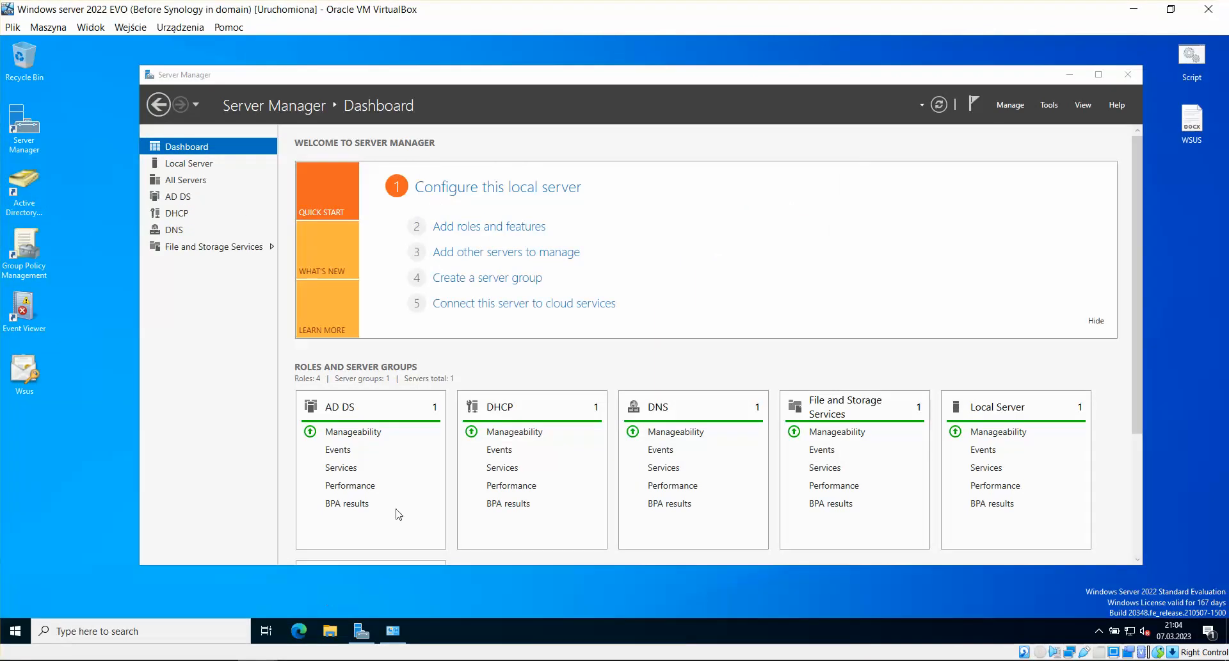
left_click_drag(590, 80, 563, 72)
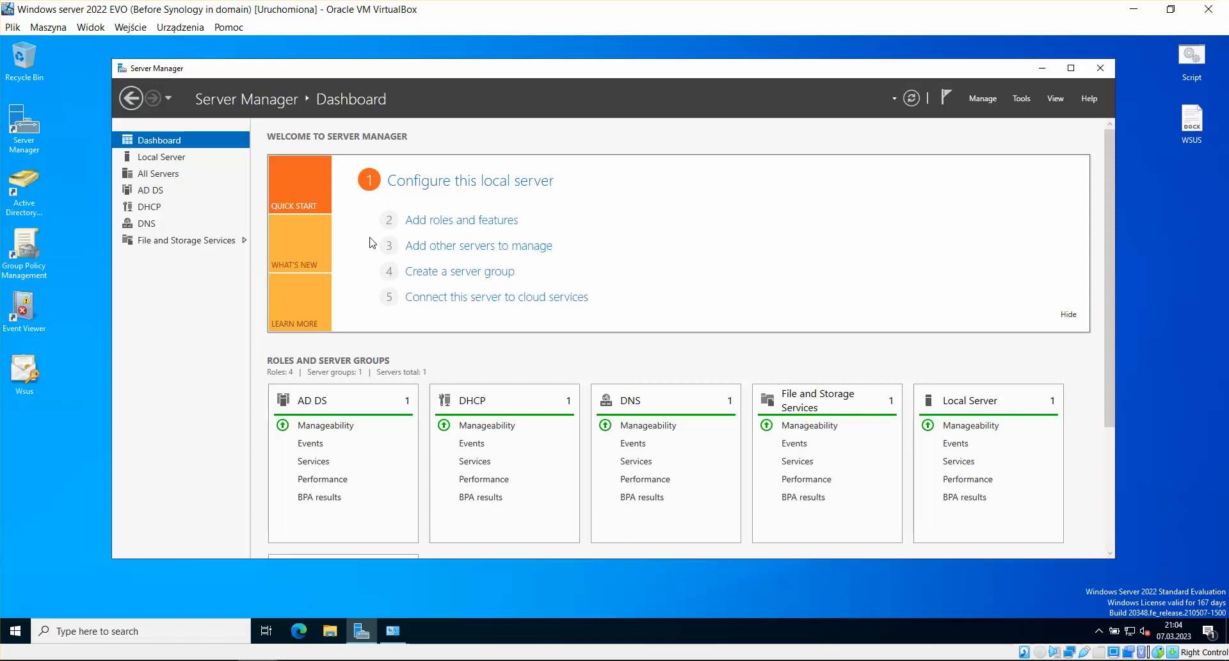
left_click(160, 241)
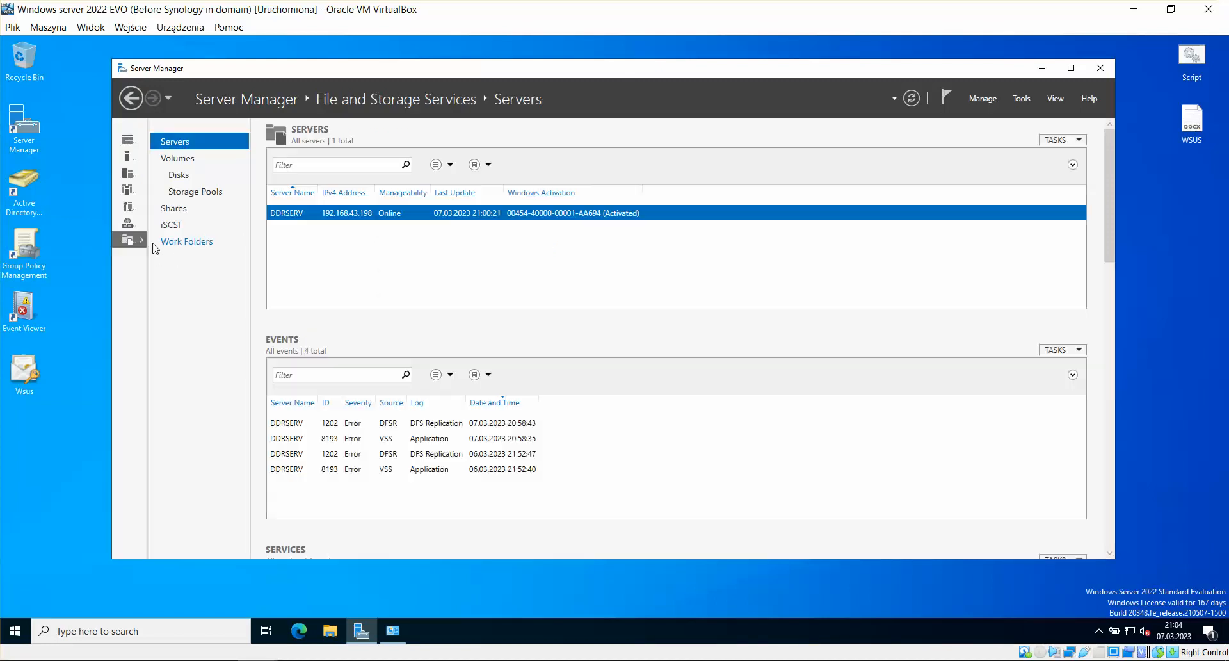
left_click(183, 215)
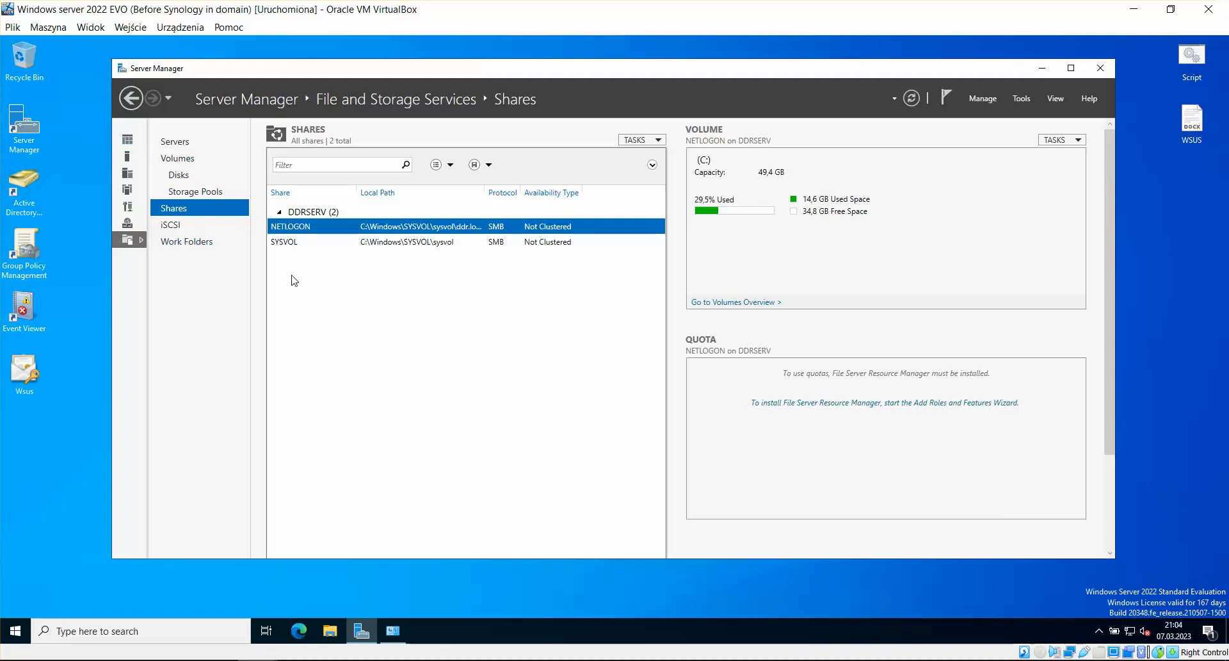
left_click(147, 142)
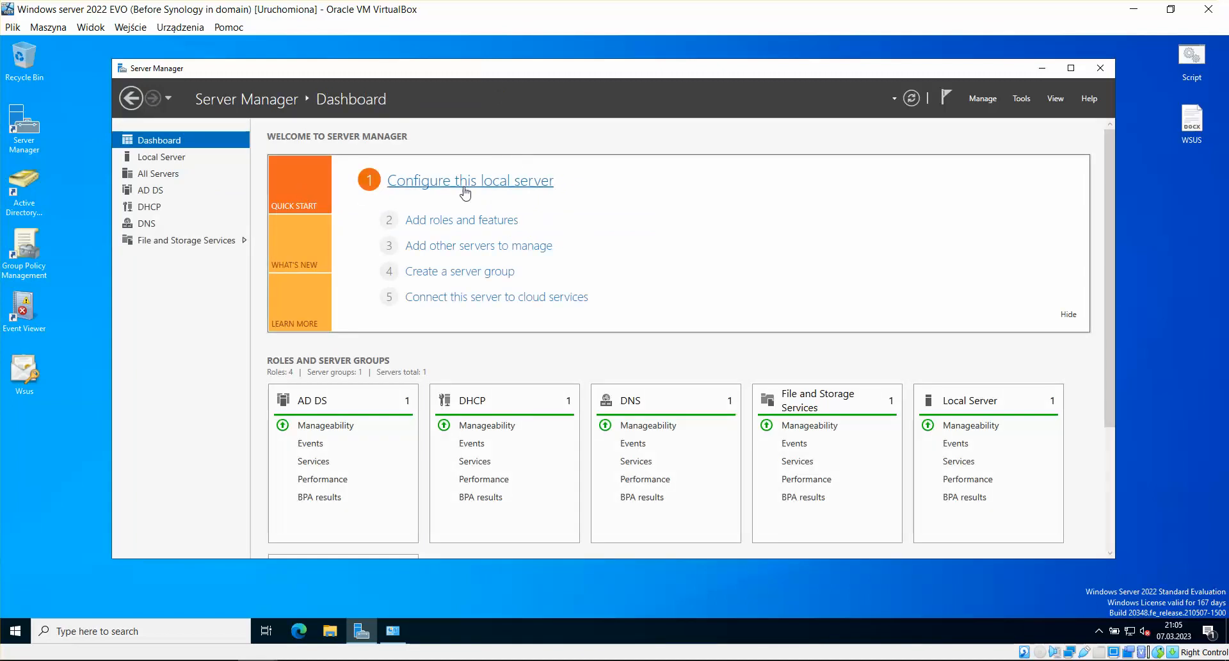
Launch Add Roles and Features, keeping role-based installation on this server, up to server roles.
left_click(452, 221)
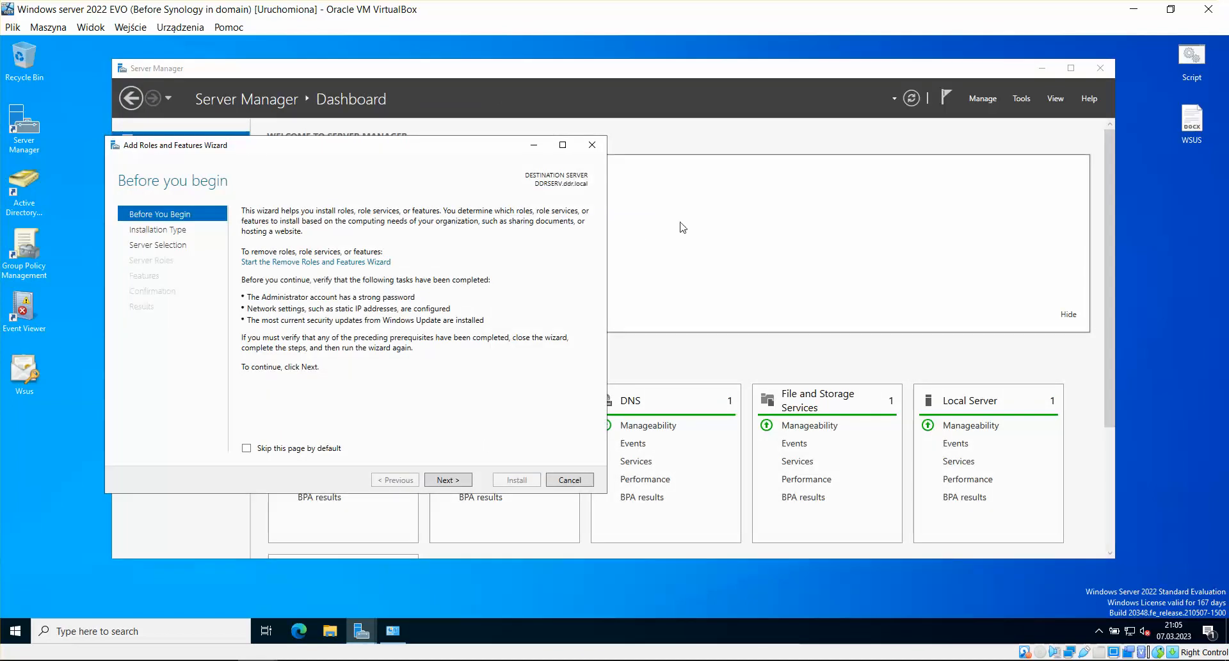
left_click(443, 481)
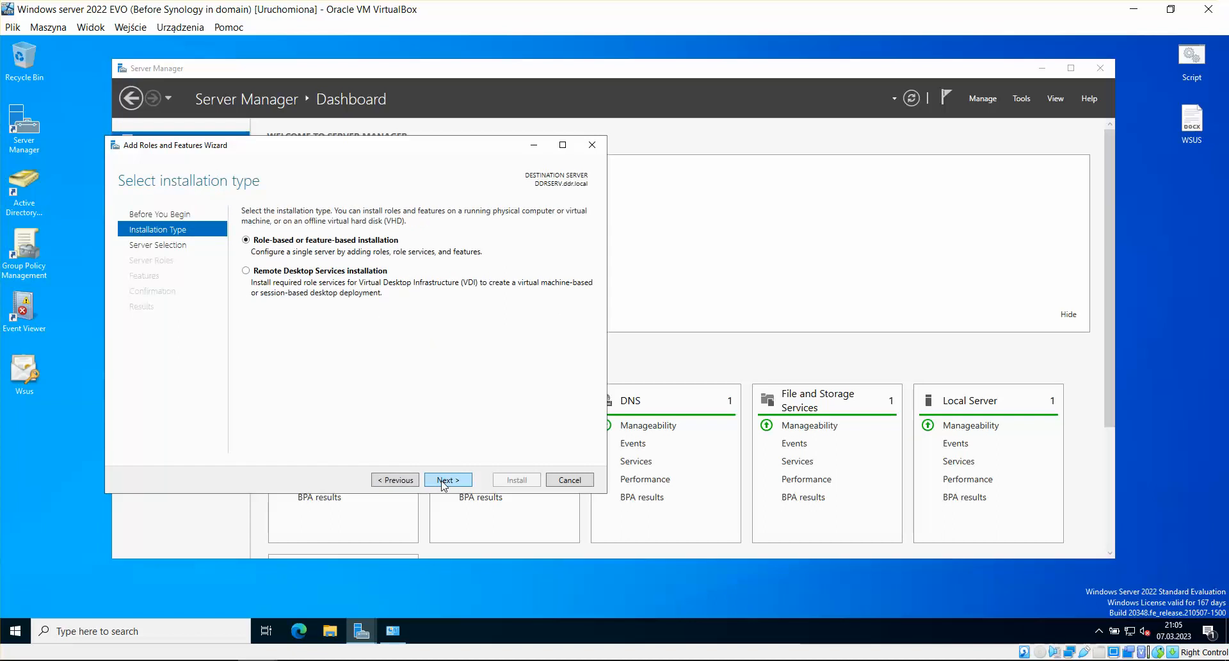
left_click(443, 482)
left_click(443, 481)
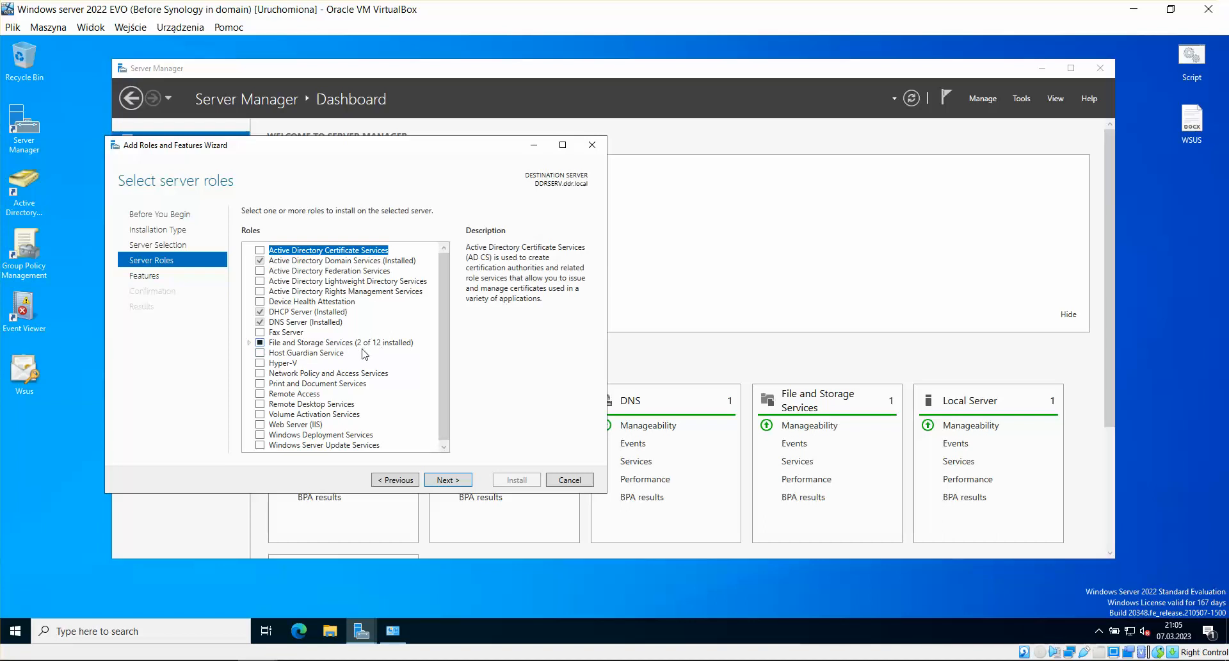
Expand File and Storage Services > File and iSCSI Services and view the File Server description.
left_click(249, 343)
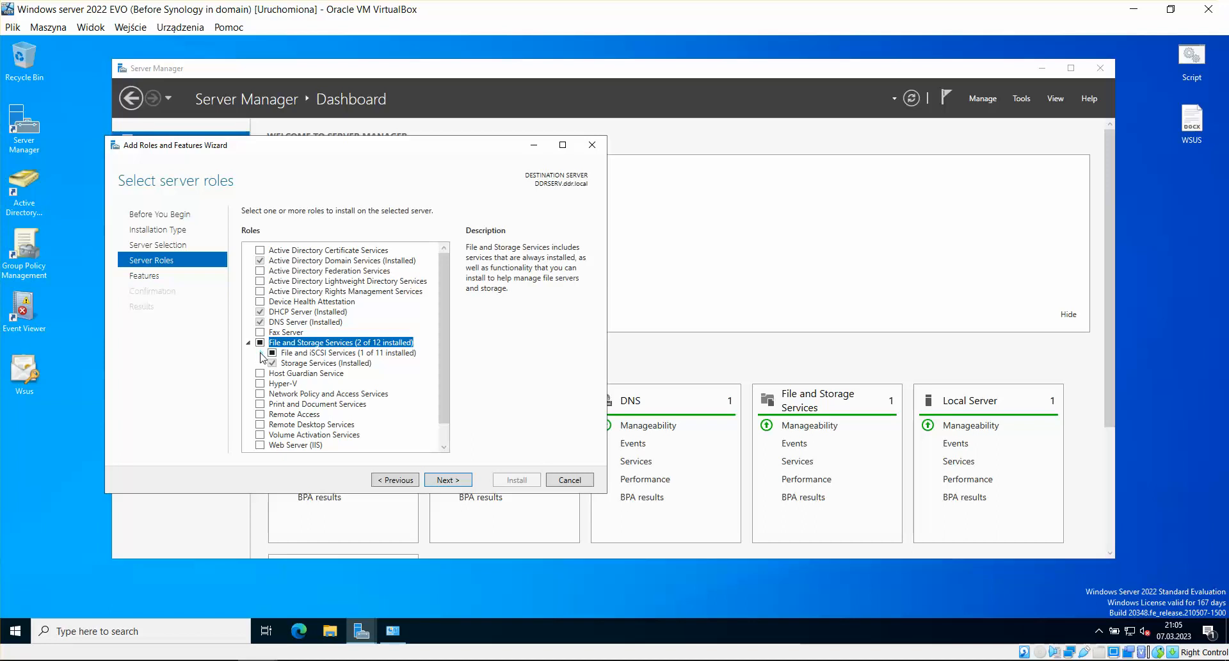
left_click(260, 353)
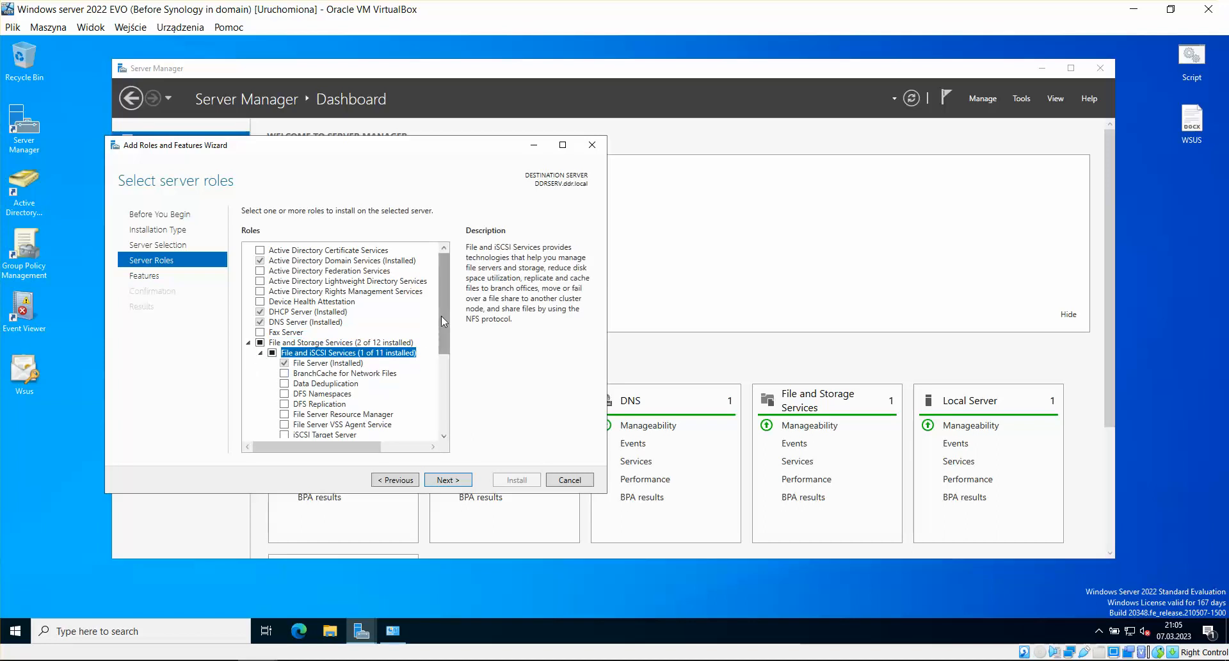
left_click_drag(440, 316, 447, 351)
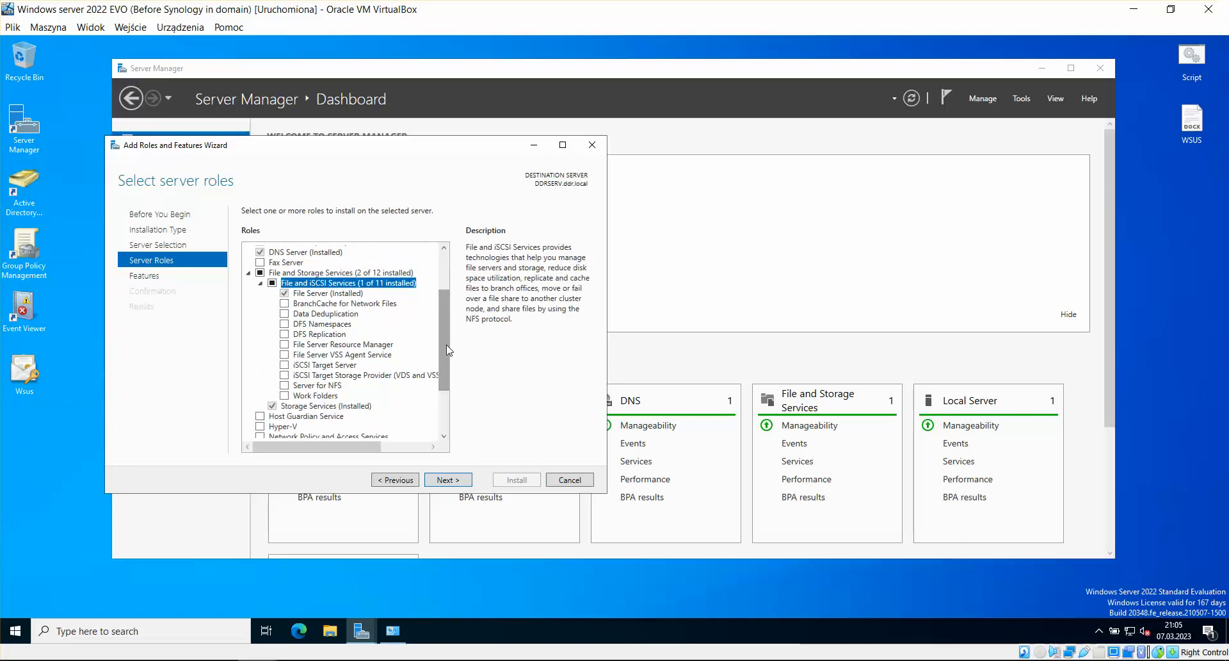
left_click(313, 295)
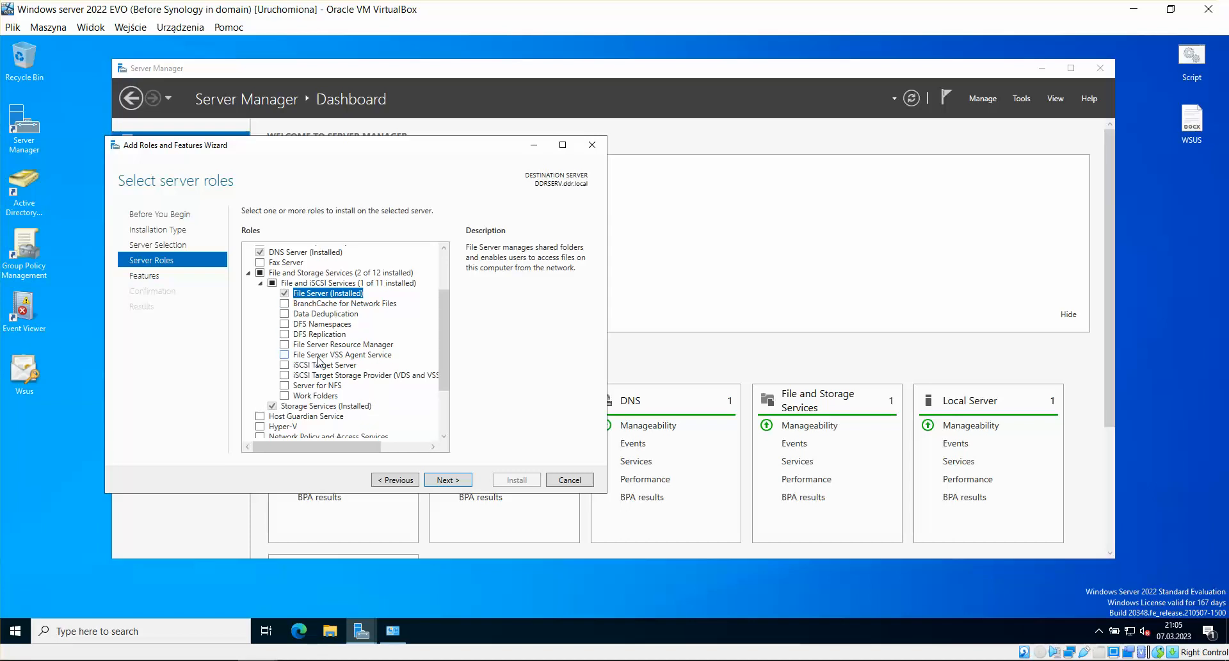
Select File Server Resource Manager with its management tools, plus File Server VSS Agent Service.
left_click(284, 345)
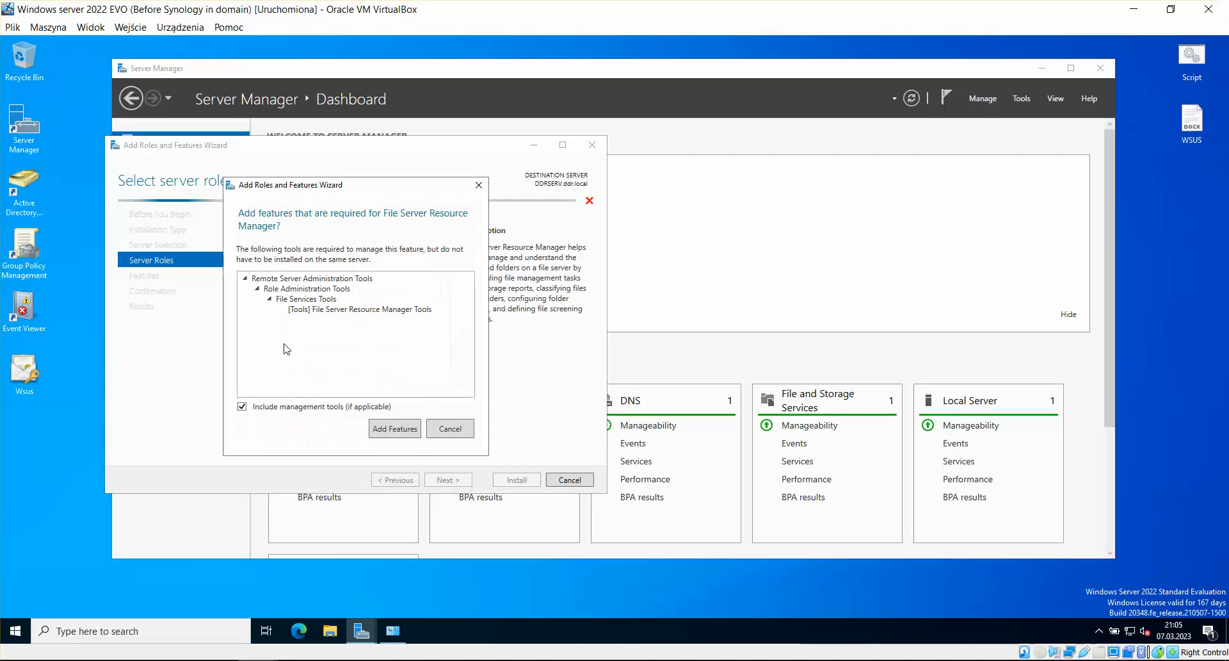
left_click(382, 425)
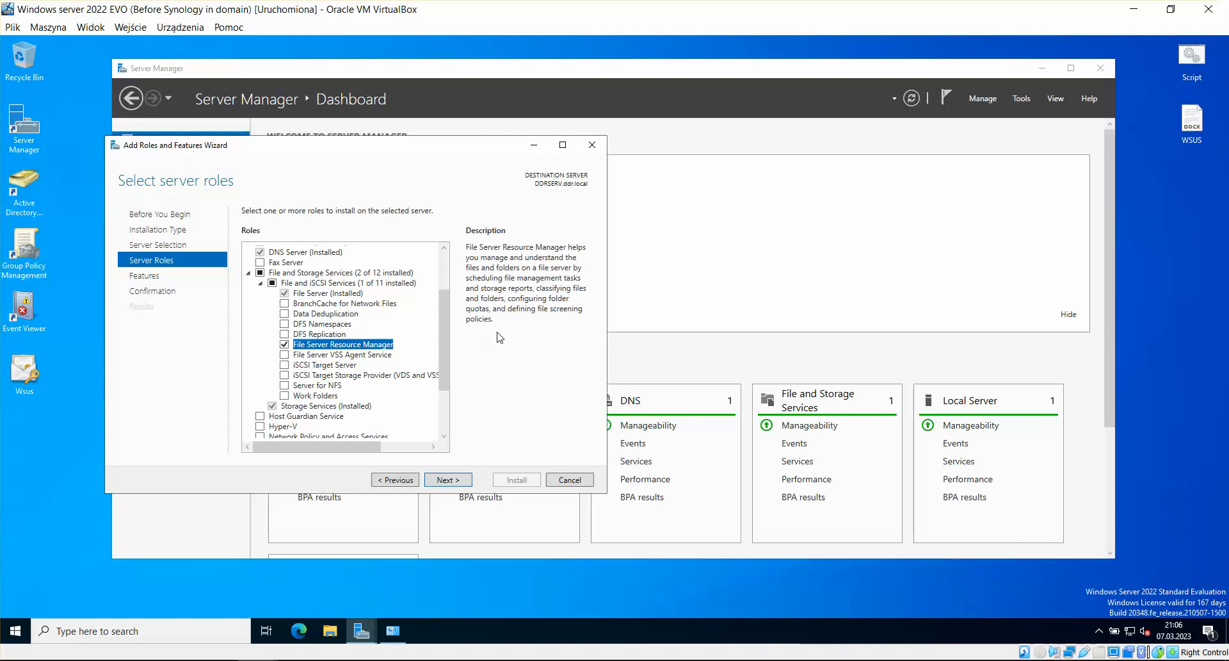
left_click(321, 355)
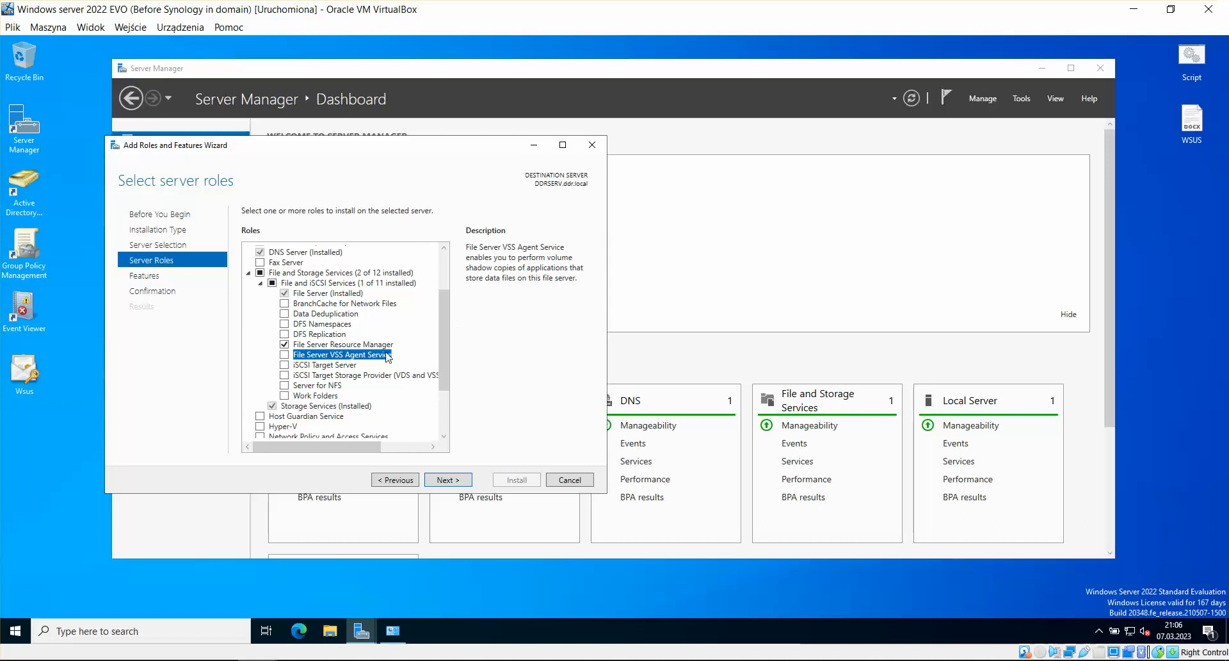
Advance past Features to the confirmation page and tick automatic restart.
left_click(449, 479)
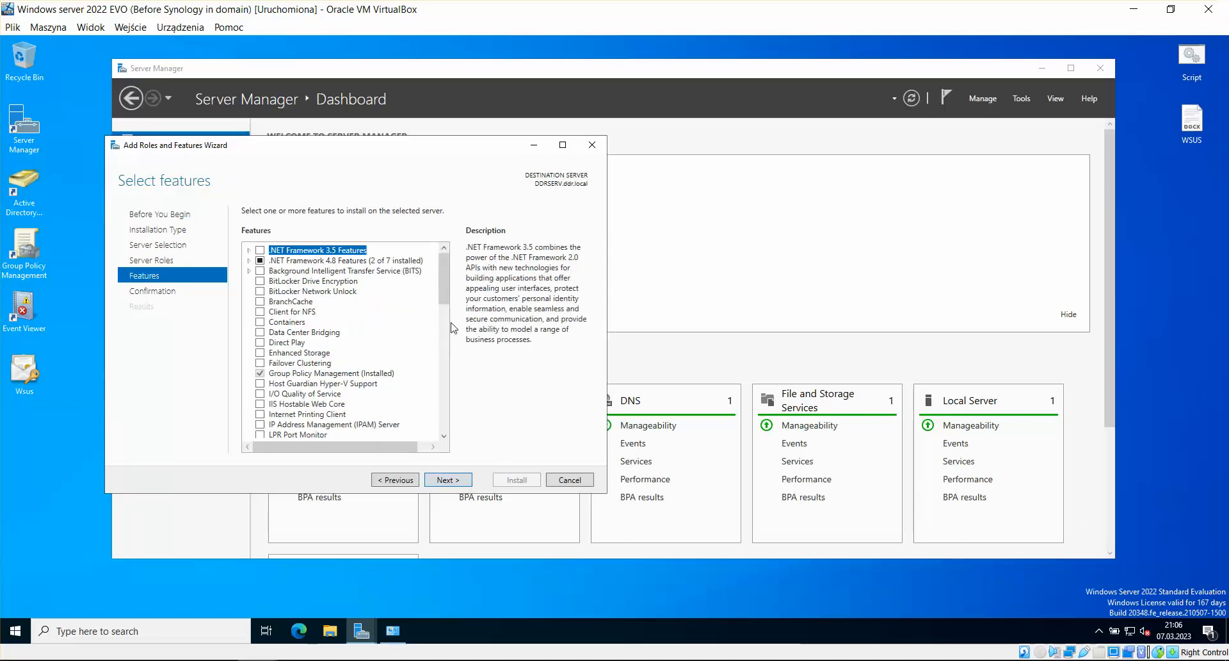
left_click_drag(445, 280, 470, 466)
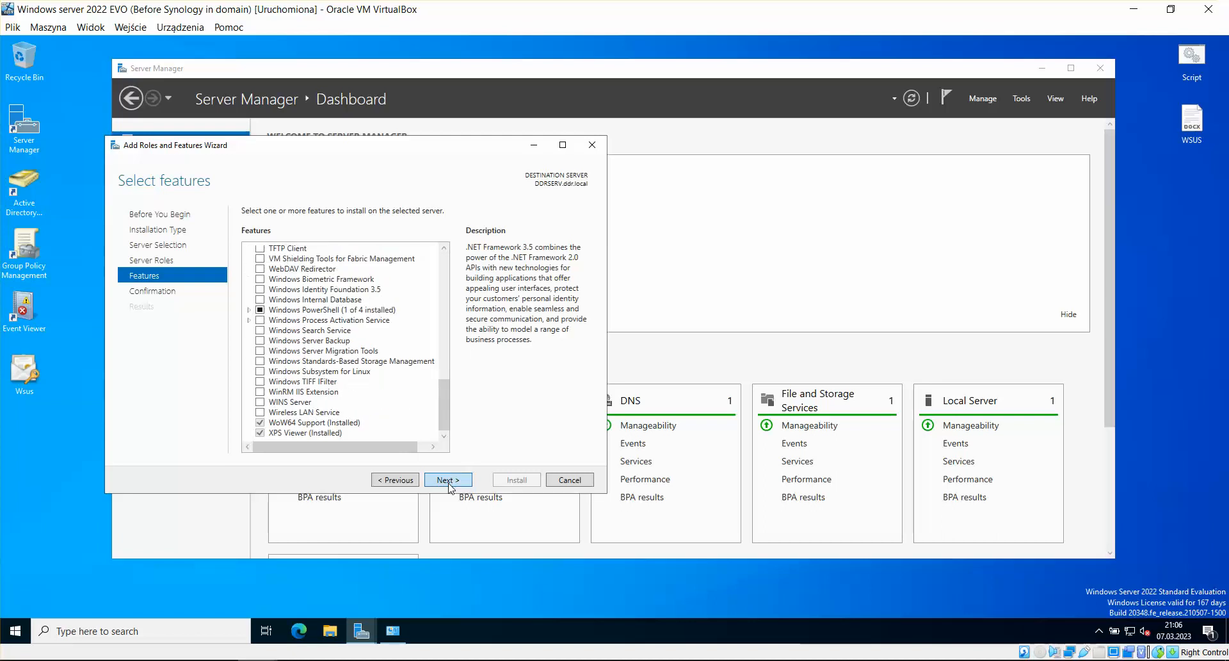
left_click(449, 480)
left_click(279, 231)
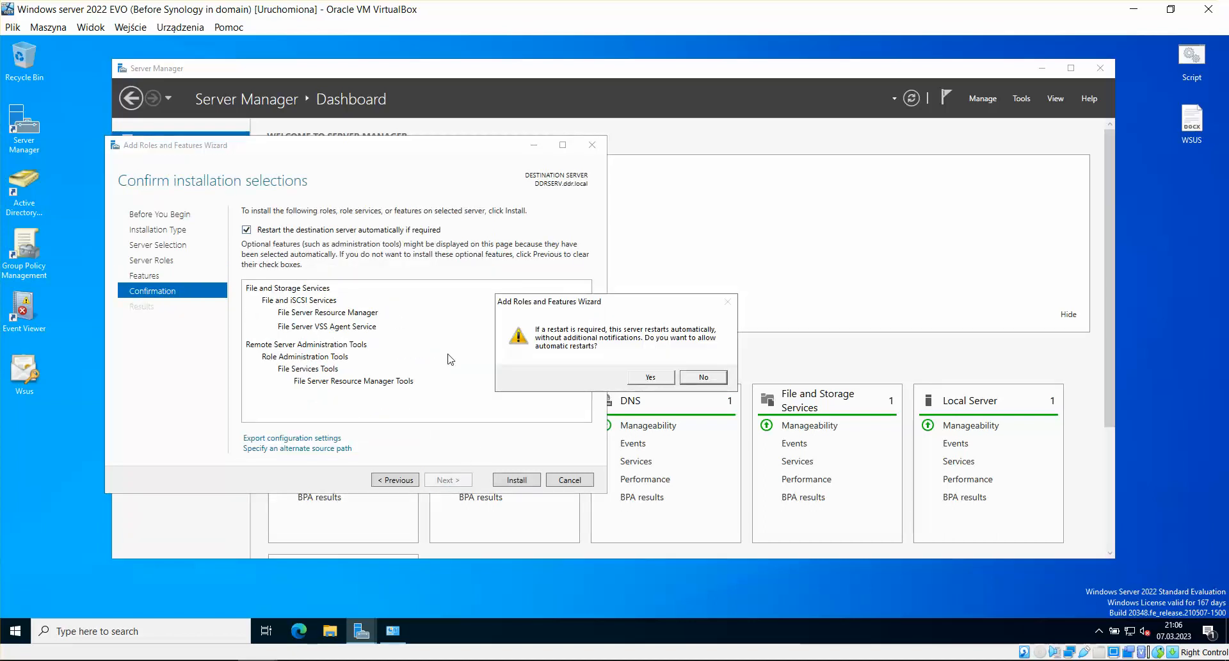
Allow automatic restarts, start the installation, center the progress window, and launch Microsoft Edge.
left_click(662, 377)
left_click(517, 479)
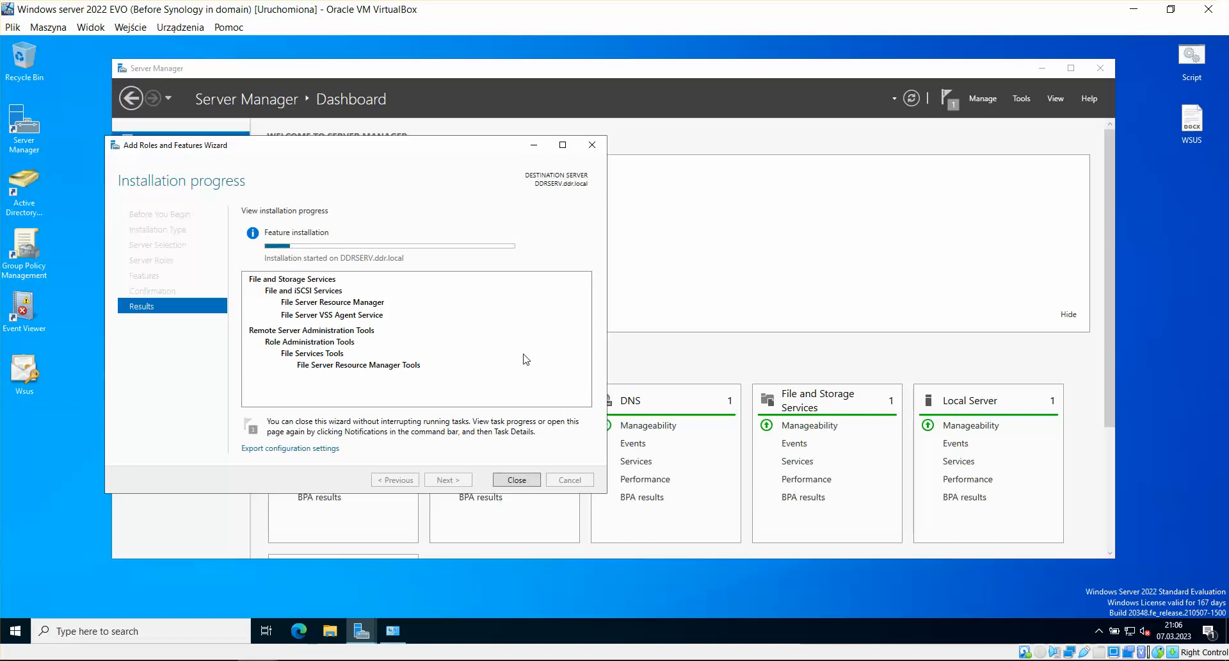
left_click_drag(416, 157, 644, 163)
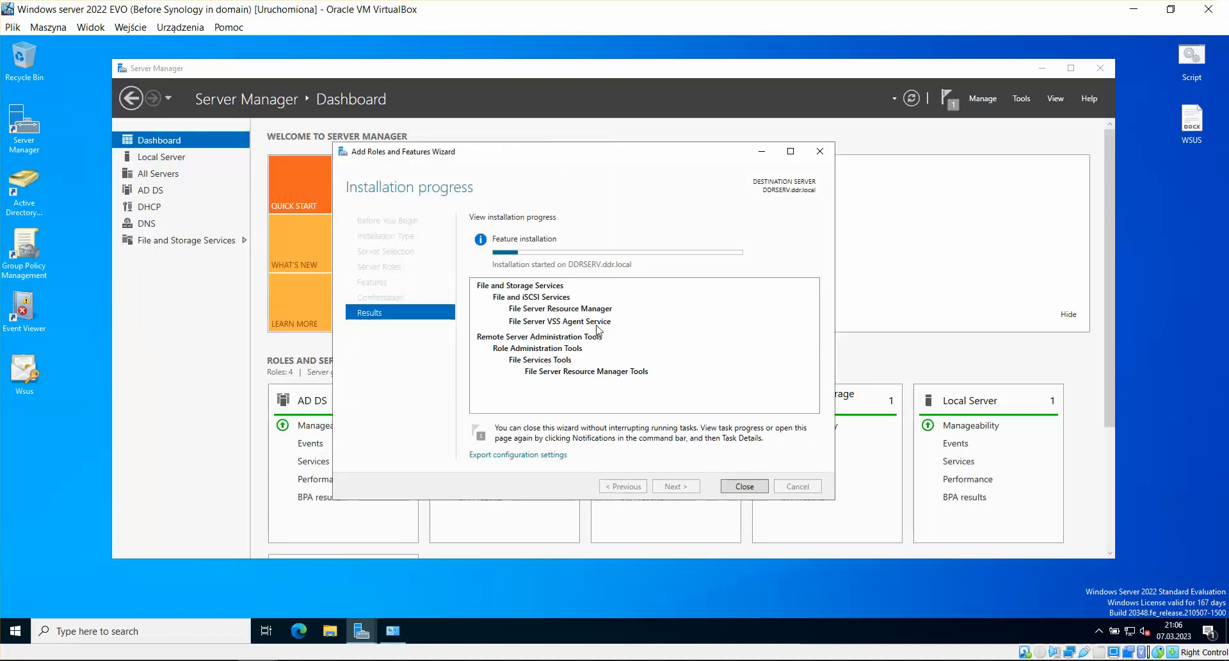
left_click(90, 461)
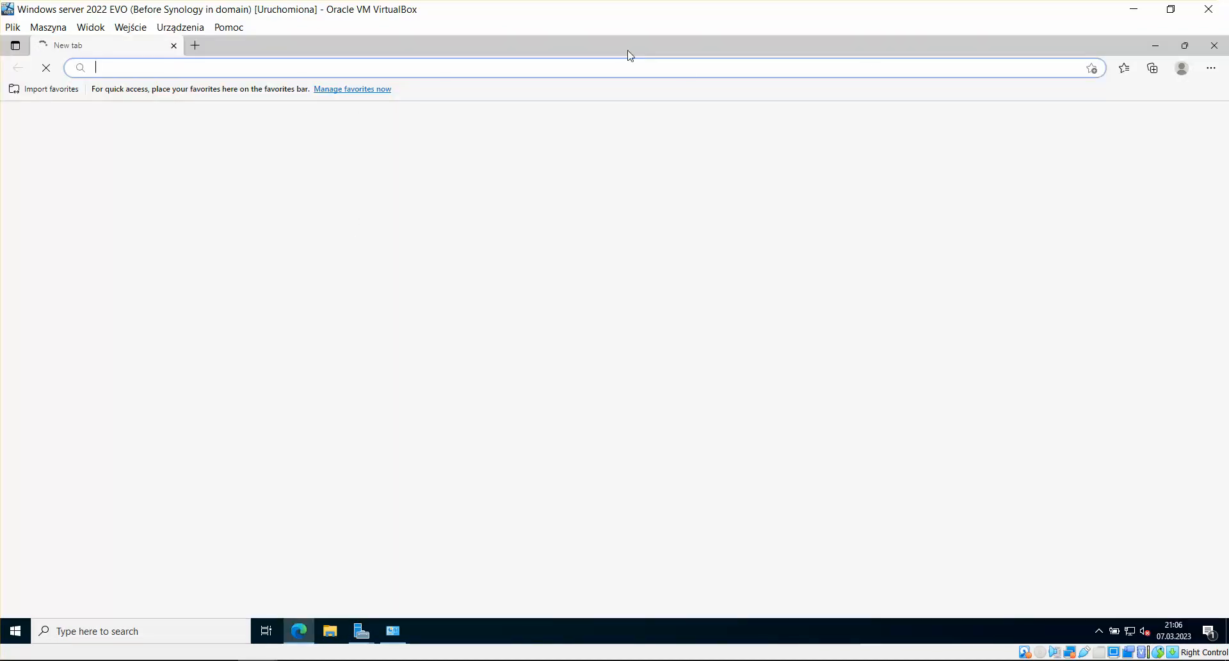
Search Bing for 'file server best practices', accept cookies, and open the Netreo result.
left_click_drag(630, 55, 562, 76)
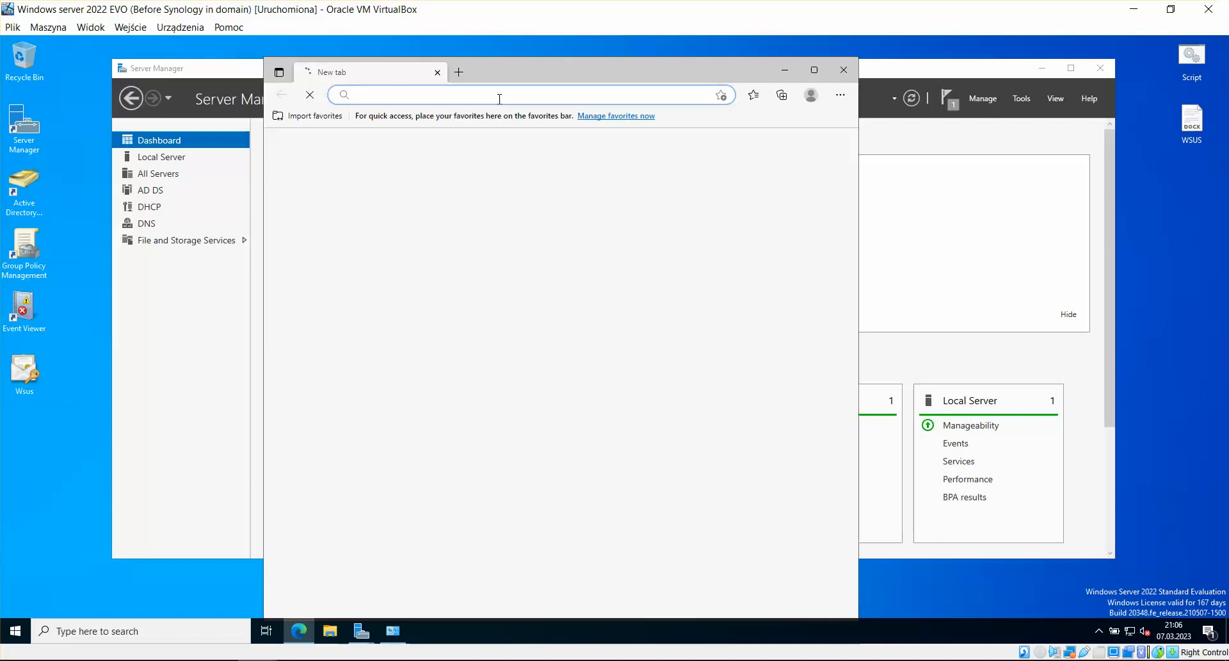
type("le")
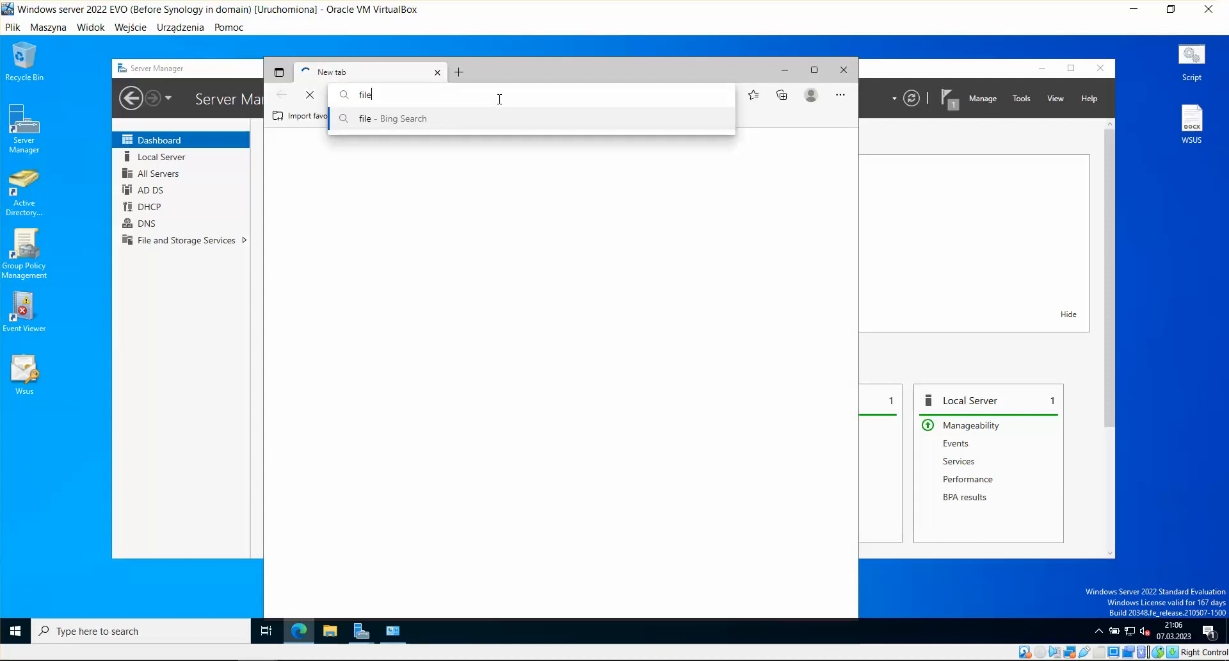
type(" server best prac")
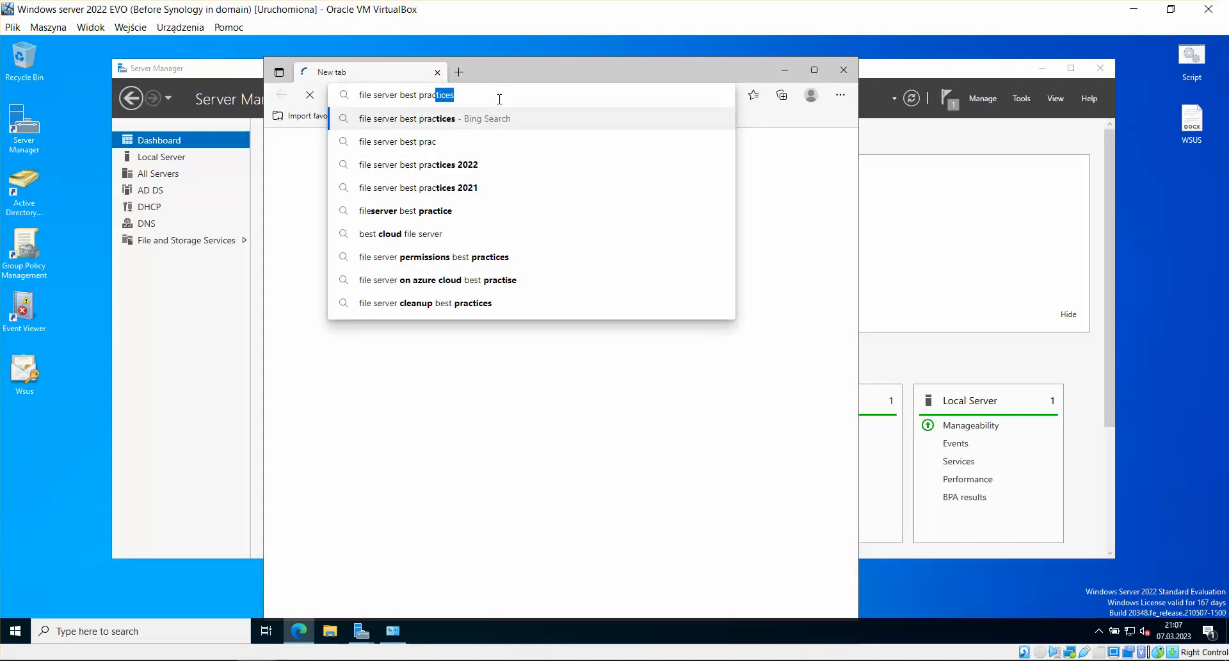
type("tices")
key("Return")
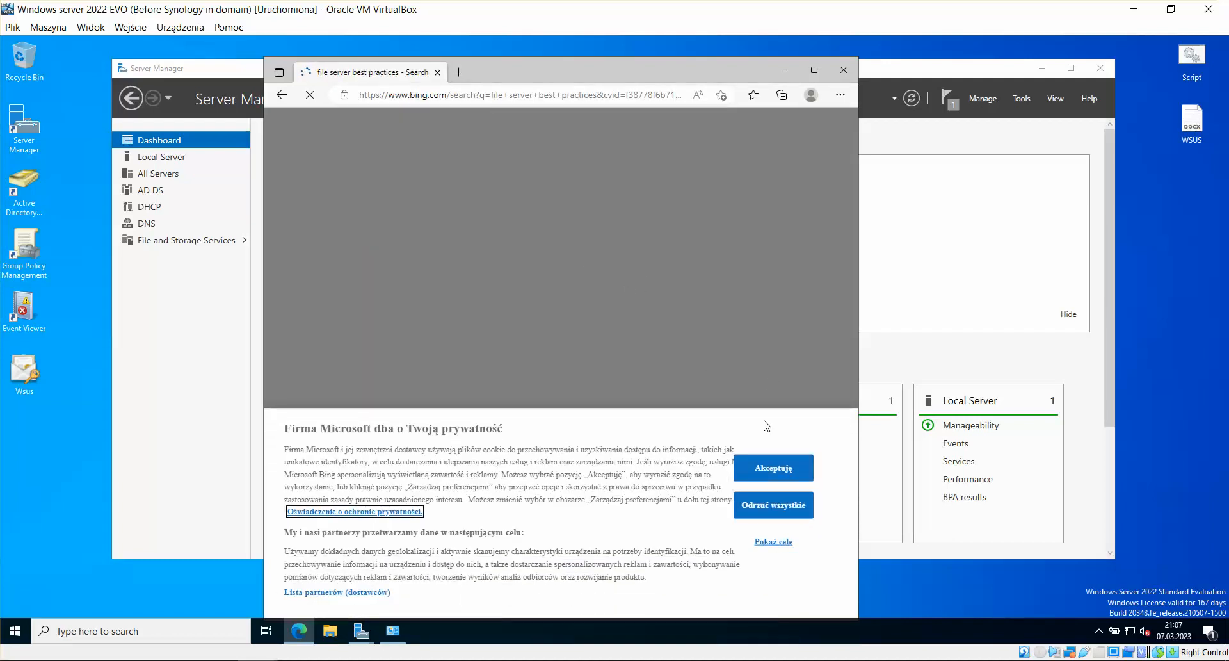
left_click(776, 475)
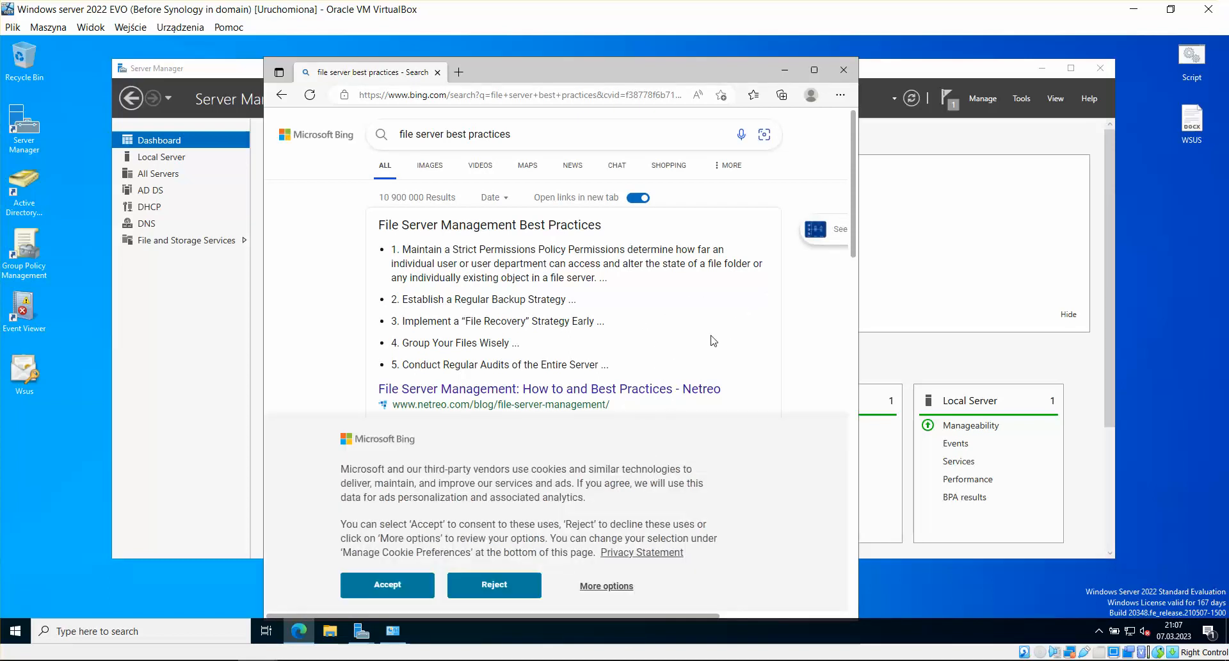
scroll(714, 340, "down", 2)
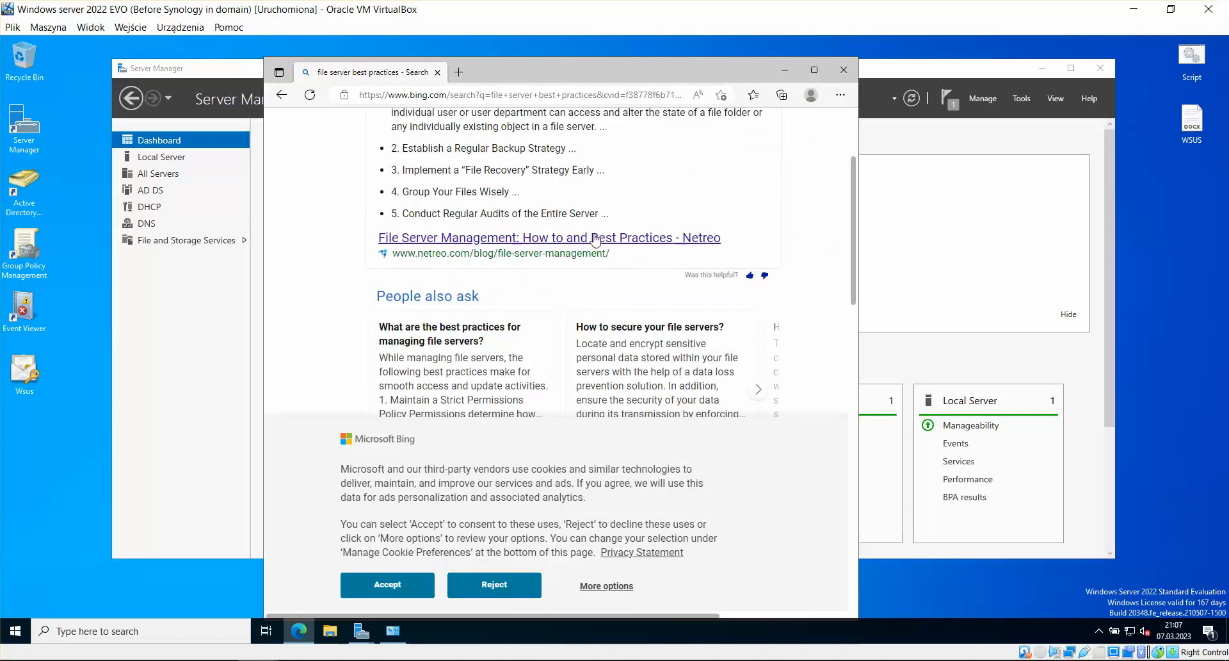
left_click(596, 240)
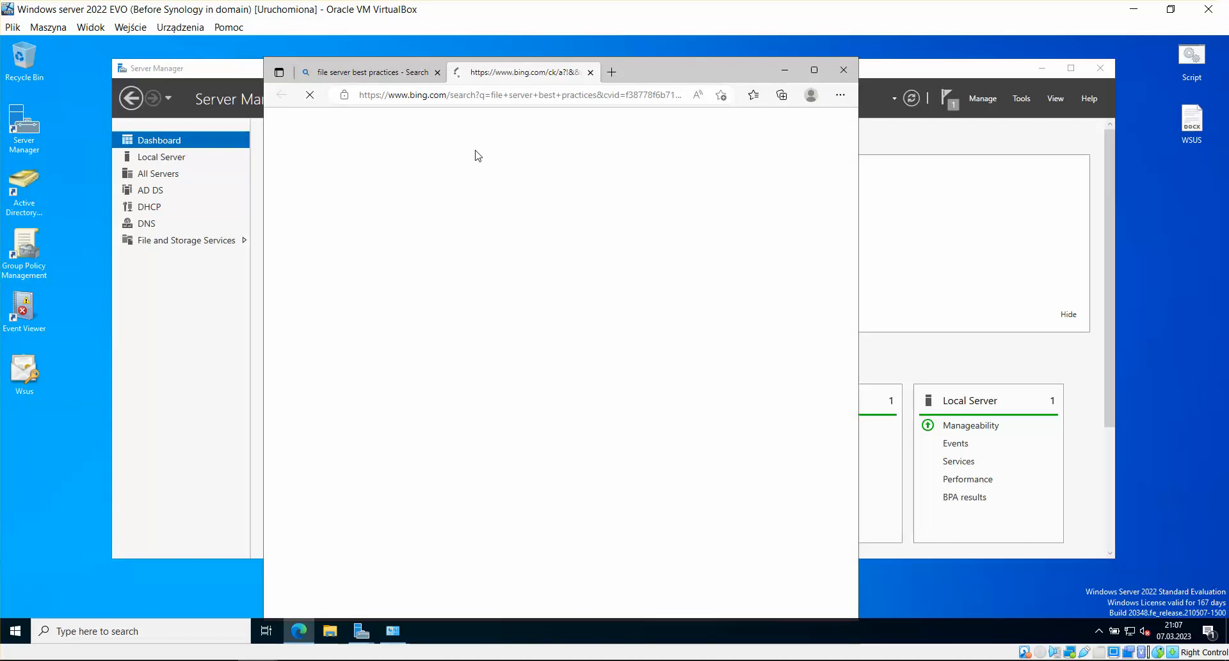
Close the Bing tab and widen the browser window around the Netreo article.
left_click(438, 73)
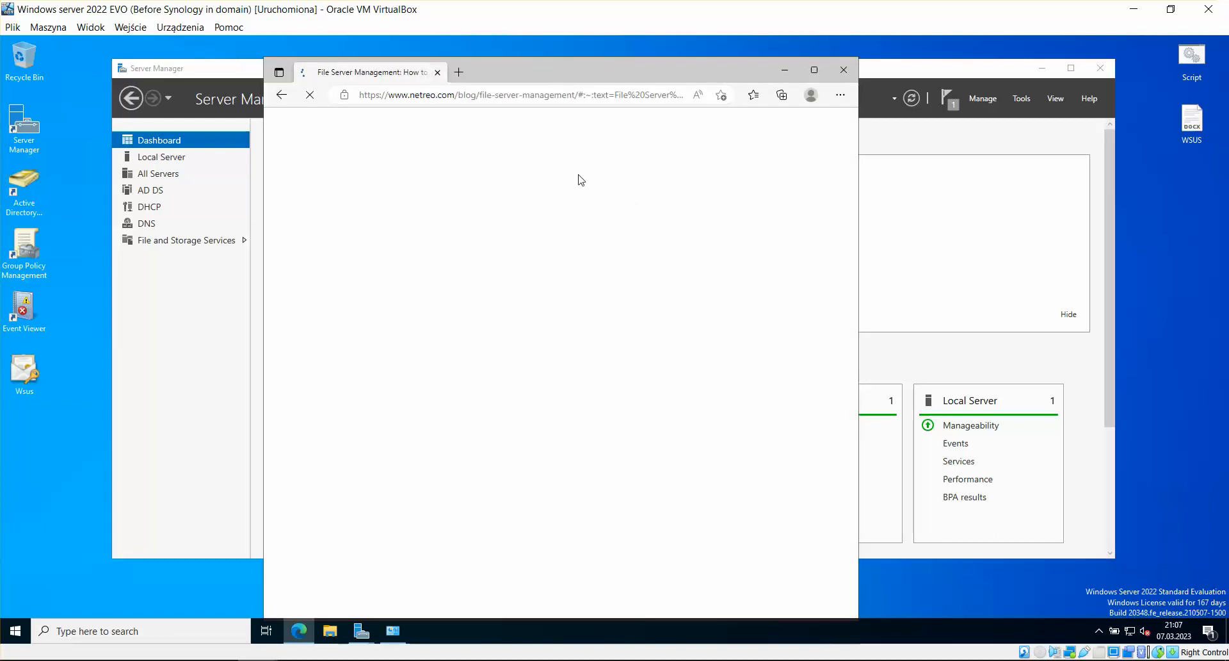
left_click_drag(557, 73, 561, 57)
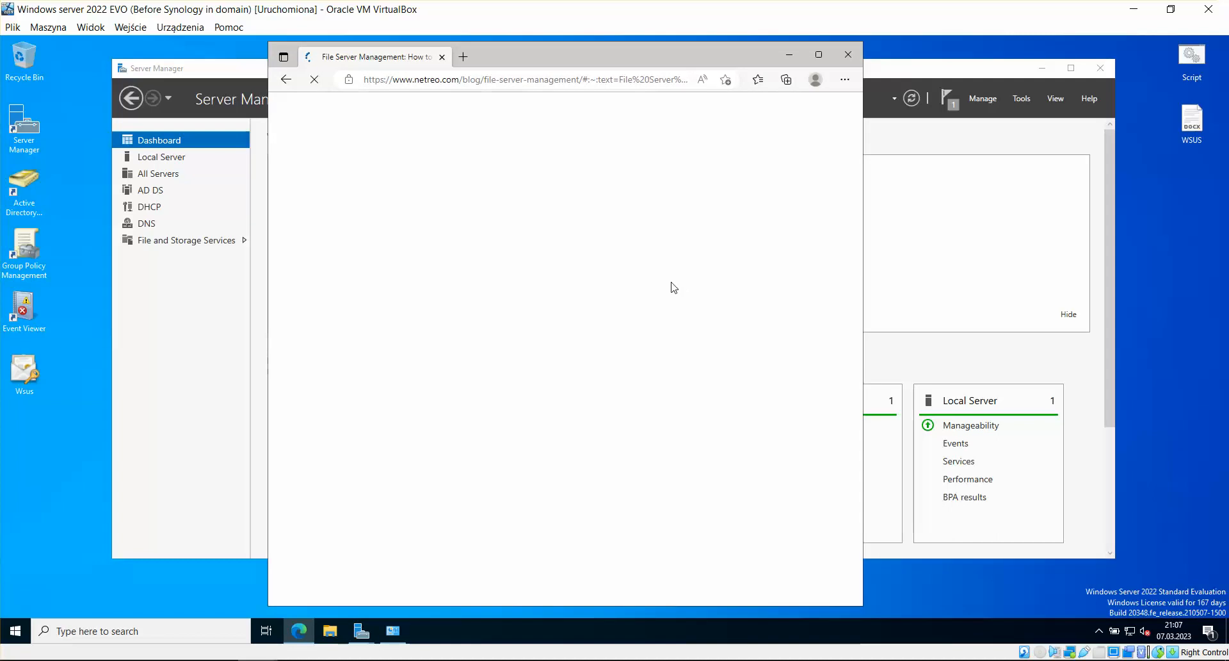
left_click_drag(864, 607, 950, 606)
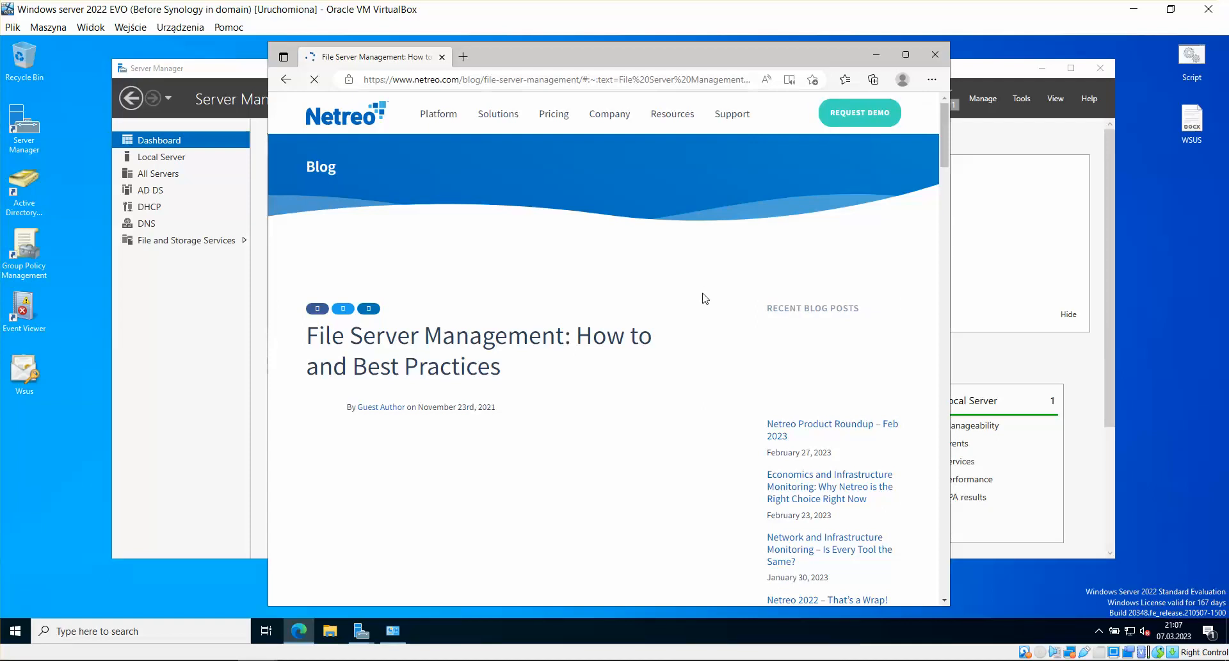
Read through the Netreo article, dismissing its cookie notice, then minimize Edge.
scroll(705, 296, "down", 3)
scroll(710, 275, "down", 4)
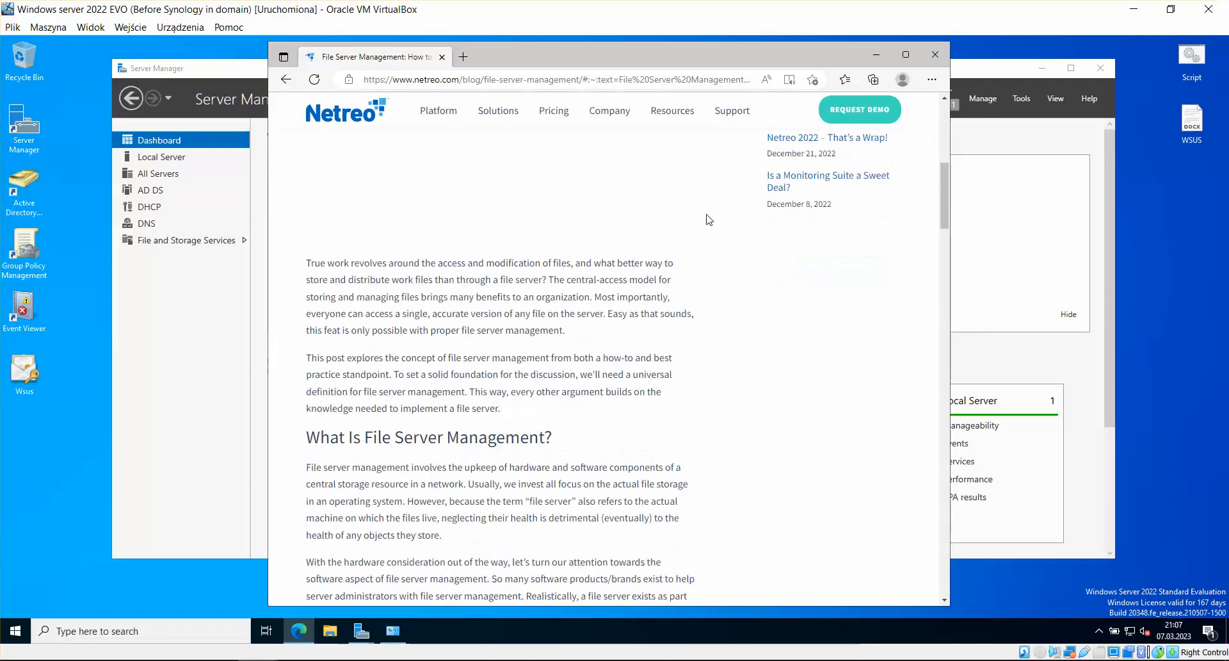
scroll(704, 241, "down", 3)
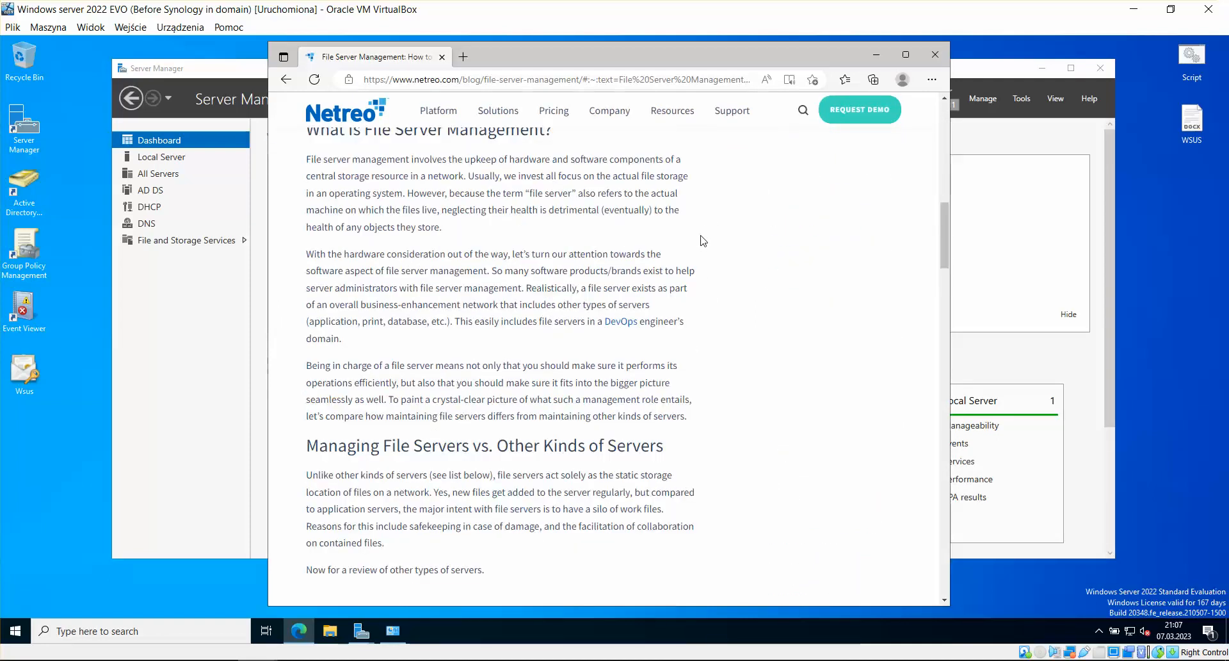
scroll(705, 282, "down", 4)
scroll(705, 286, "down", 4)
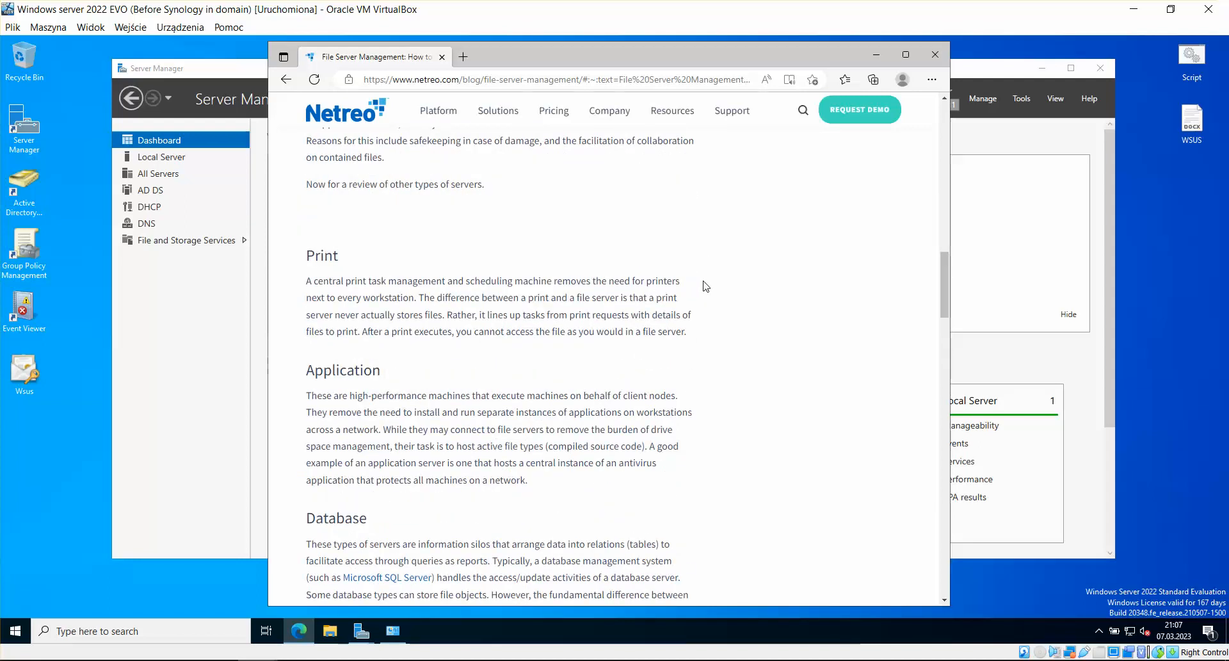
scroll(706, 286, "down", 9)
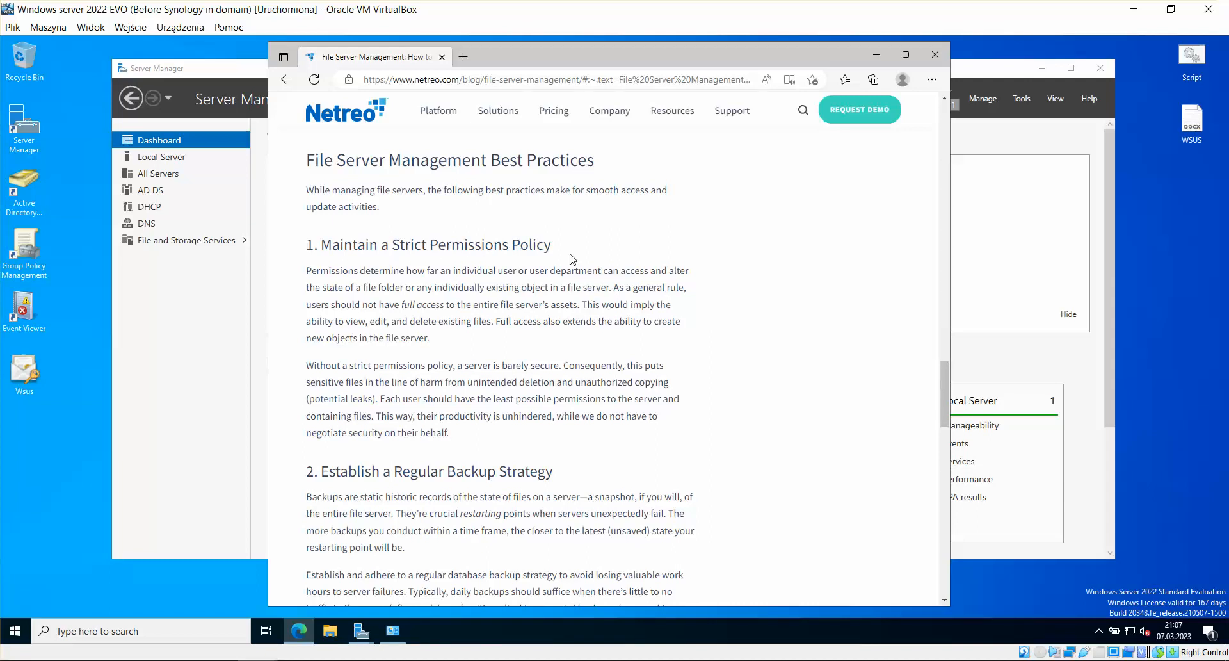
scroll(736, 384, "down", 3)
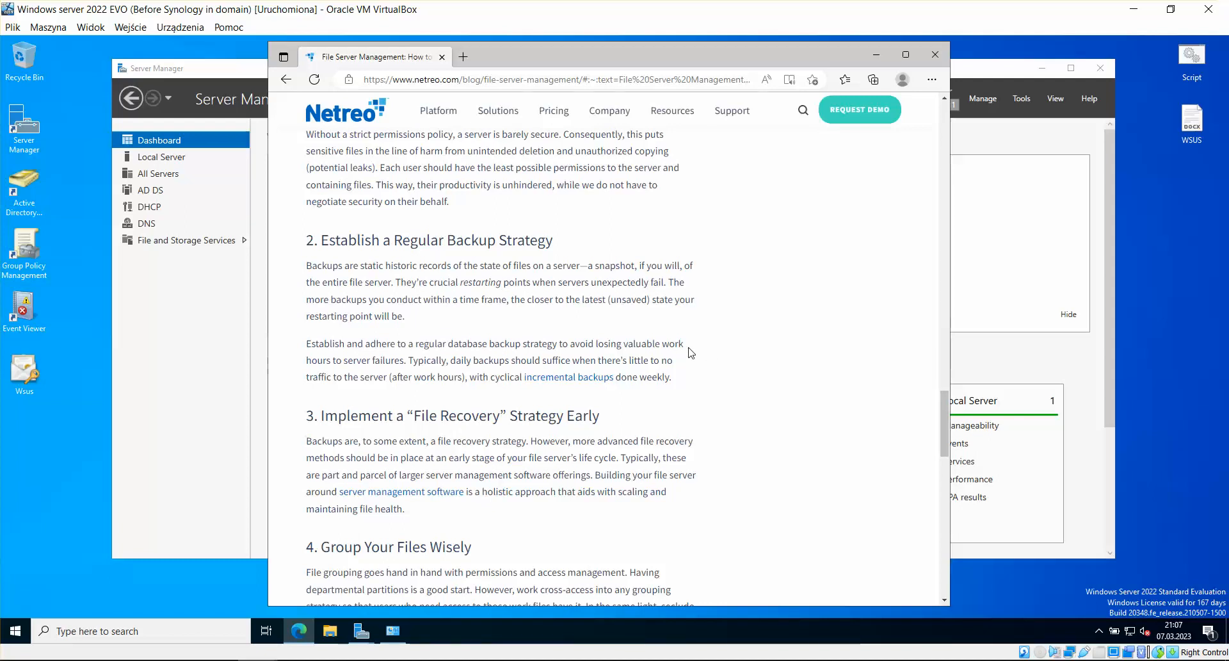
scroll(691, 353, "down", 3)
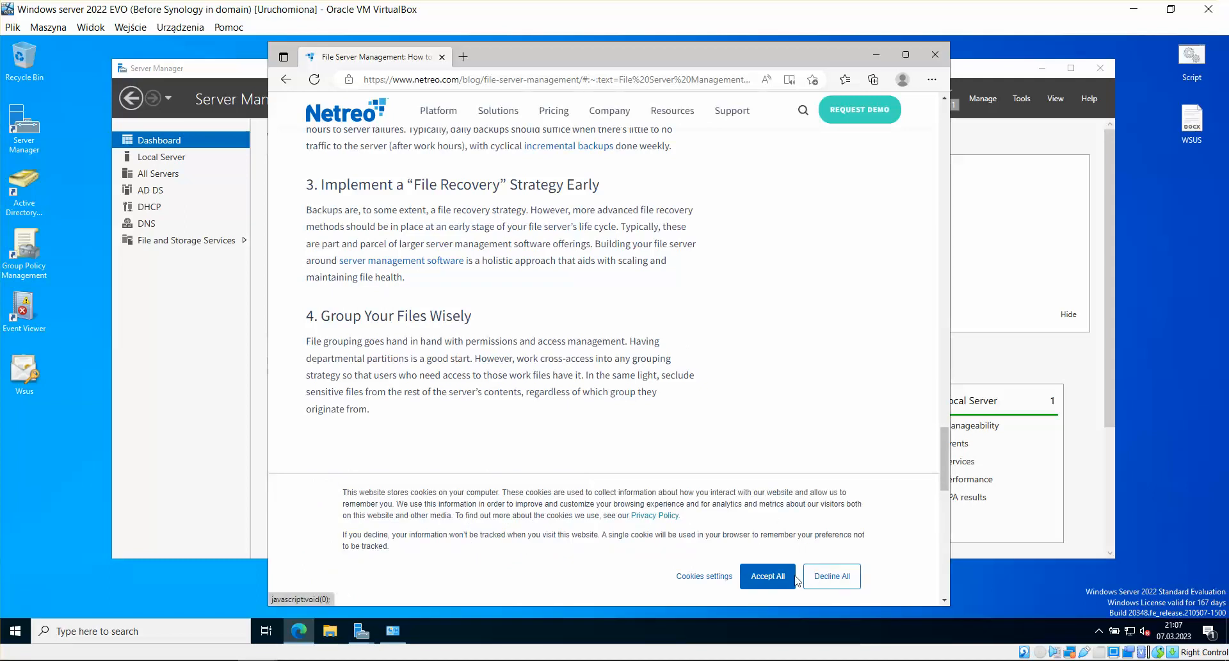
left_click(794, 576)
scroll(538, 384, "down", 1)
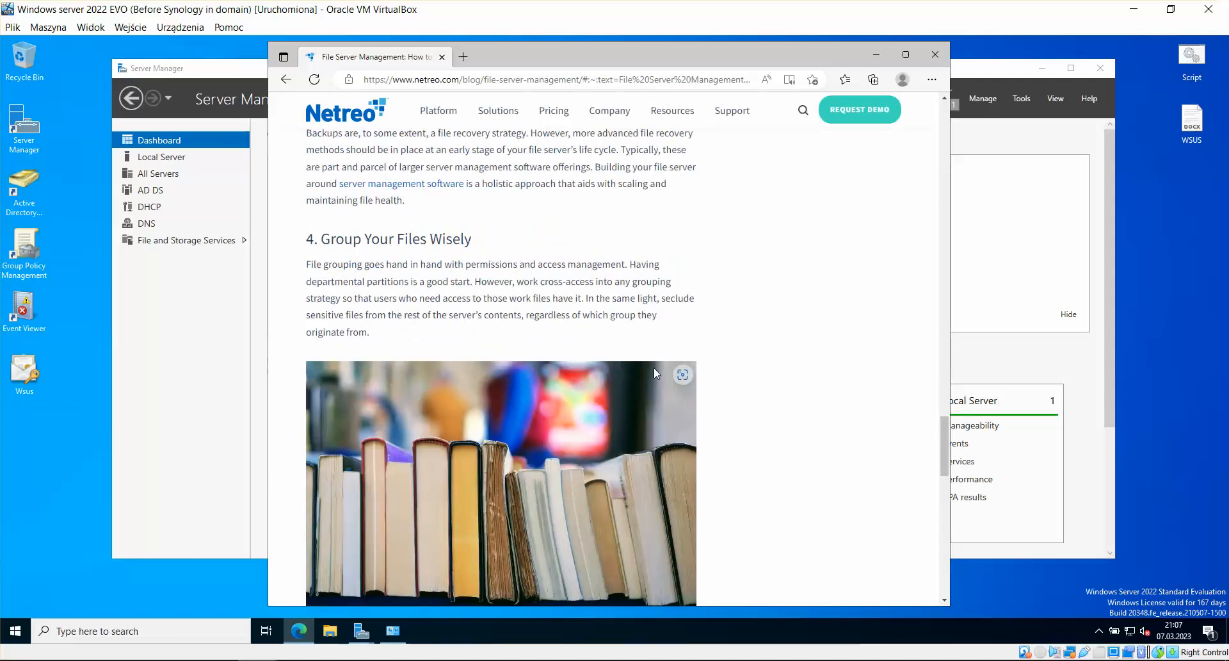
scroll(685, 349, "down", 7)
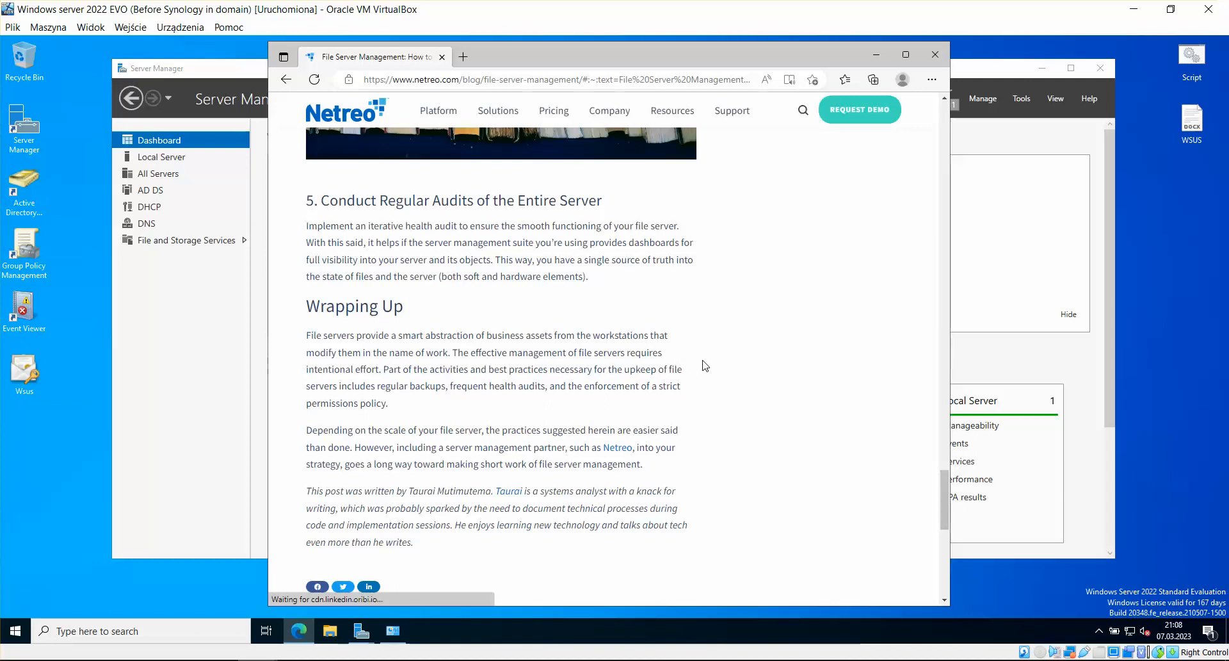
scroll(734, 319, "down", 1)
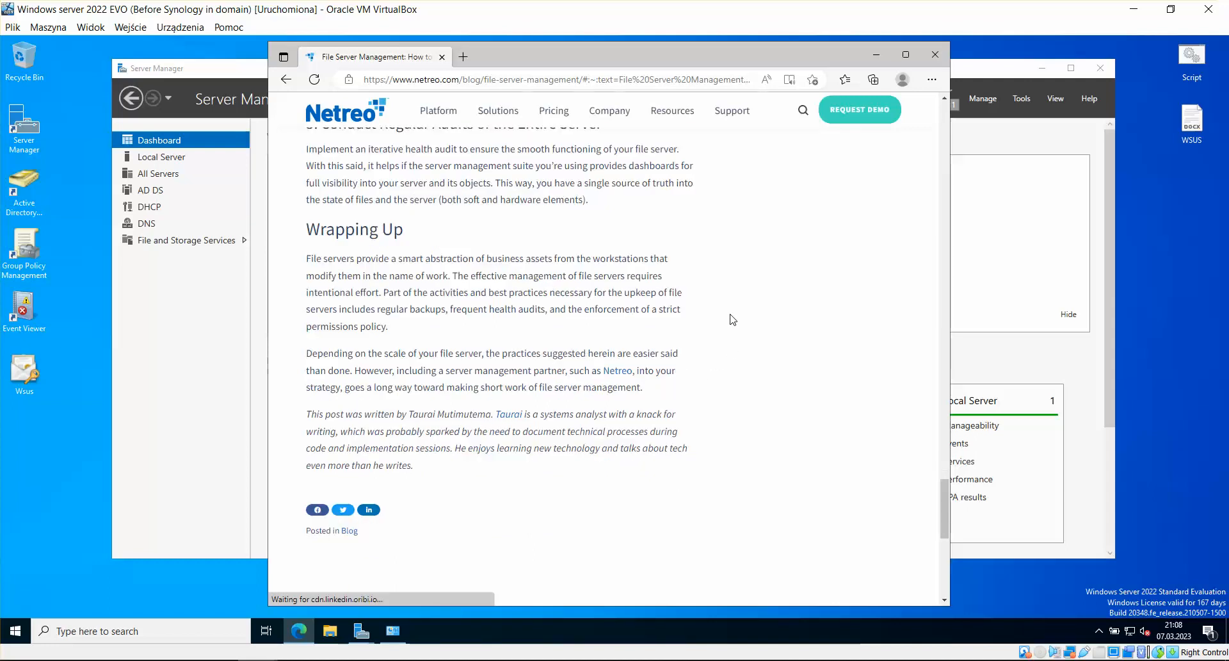
scroll(733, 319, "up", 20)
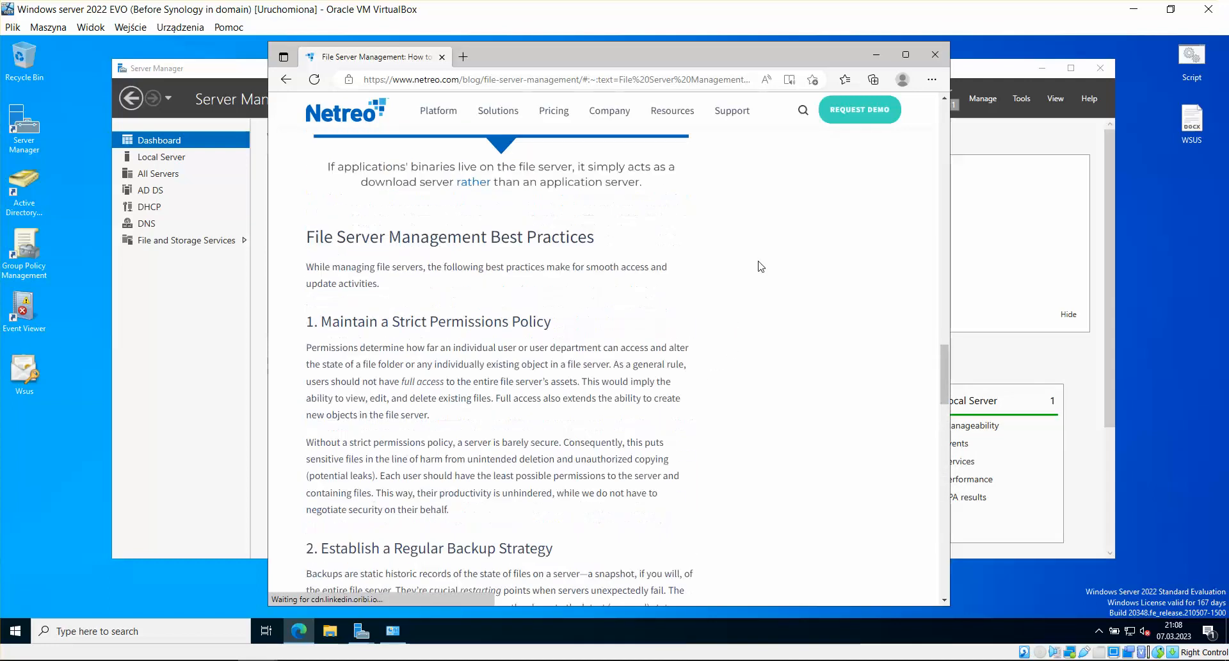
scroll(760, 266, "up", 1)
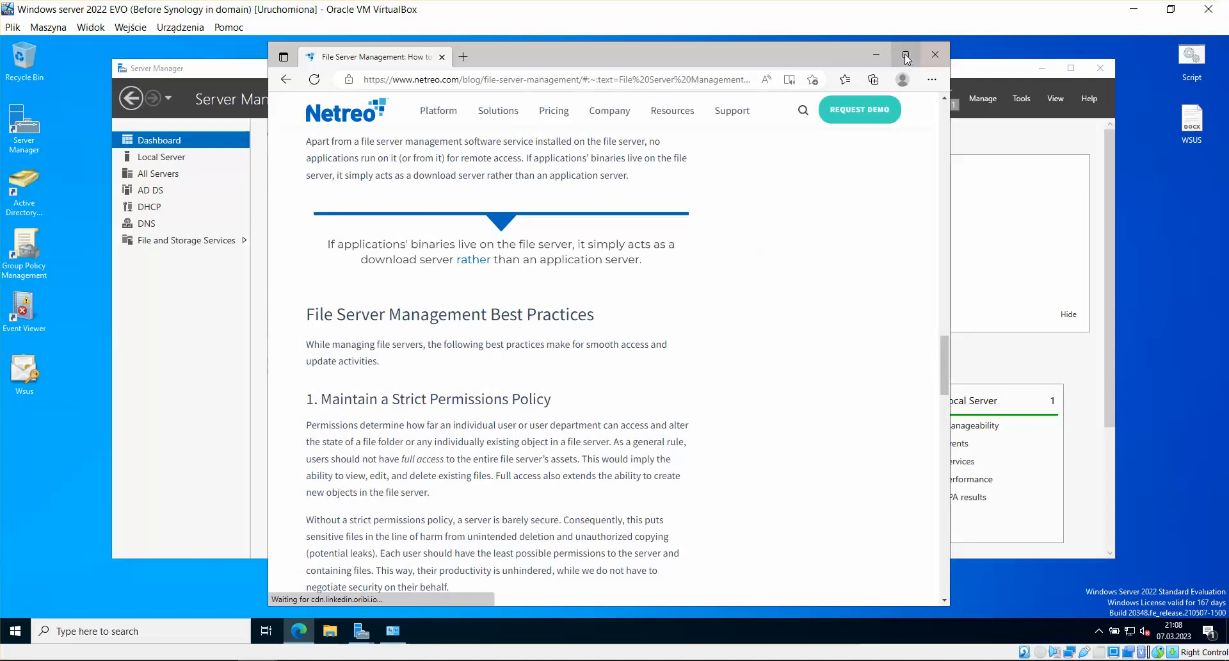
left_click(876, 55)
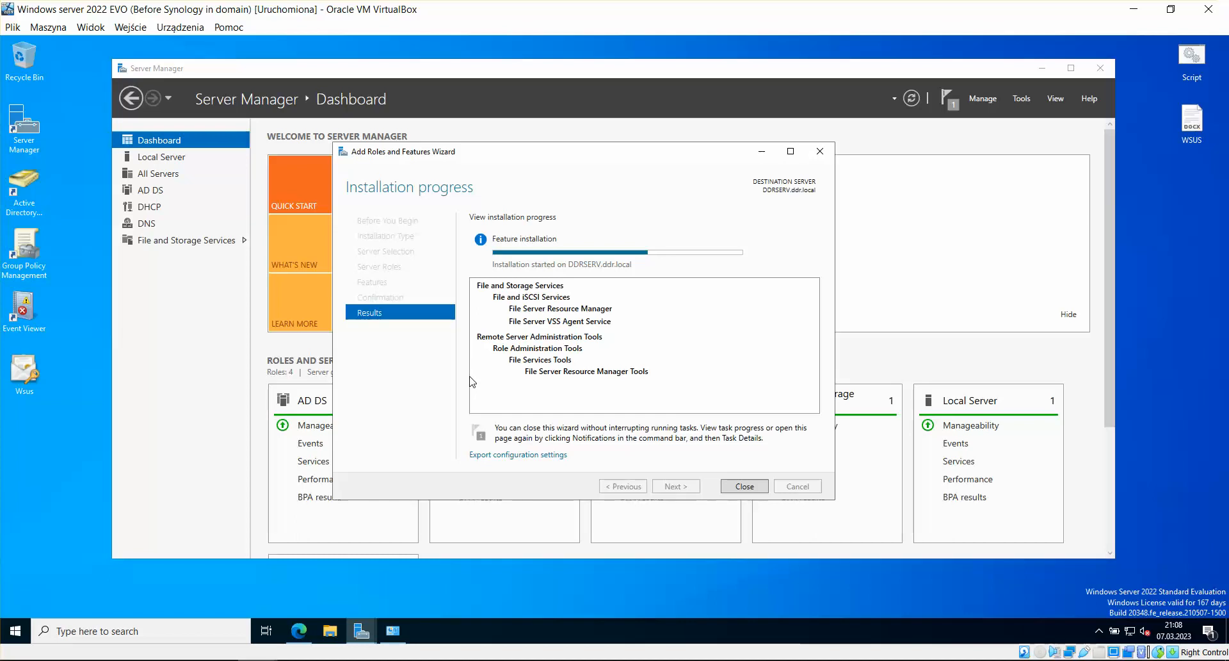
Check the installation progress, then bring the Edge window with the Netreo article back.
left_click(296, 586)
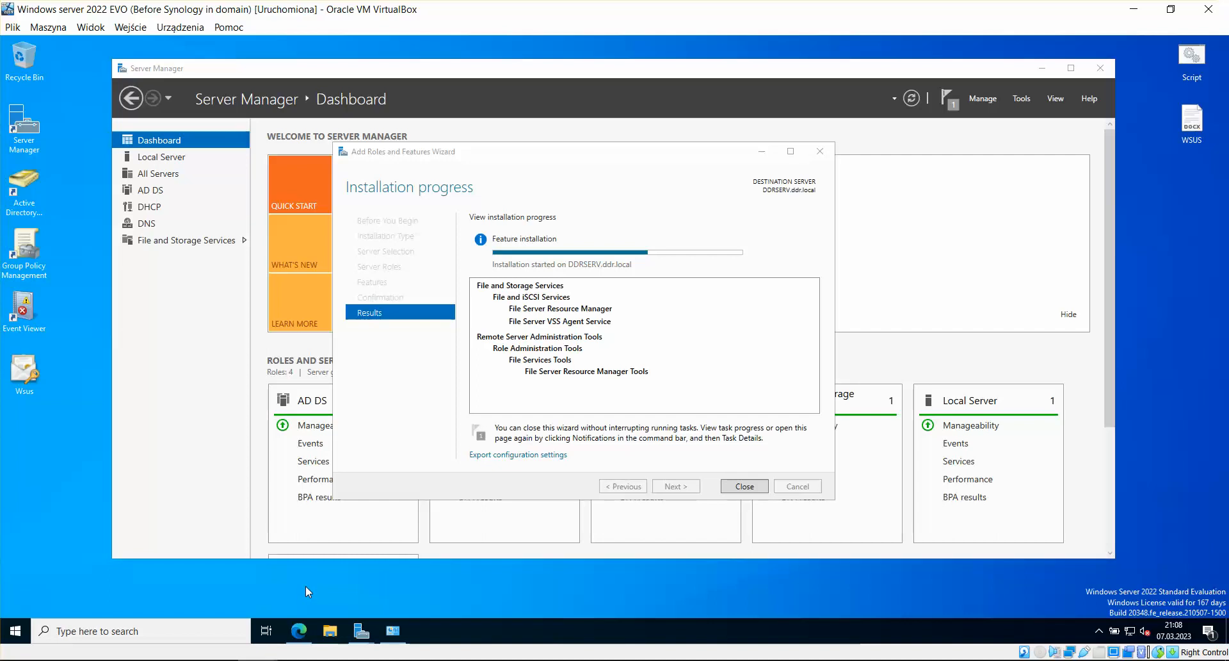
left_click(299, 631)
Return to the Bing results, accept cookies, and open TechTarget's 'Optimize Windows Server 2019' article in a new tab.
left_click(286, 80)
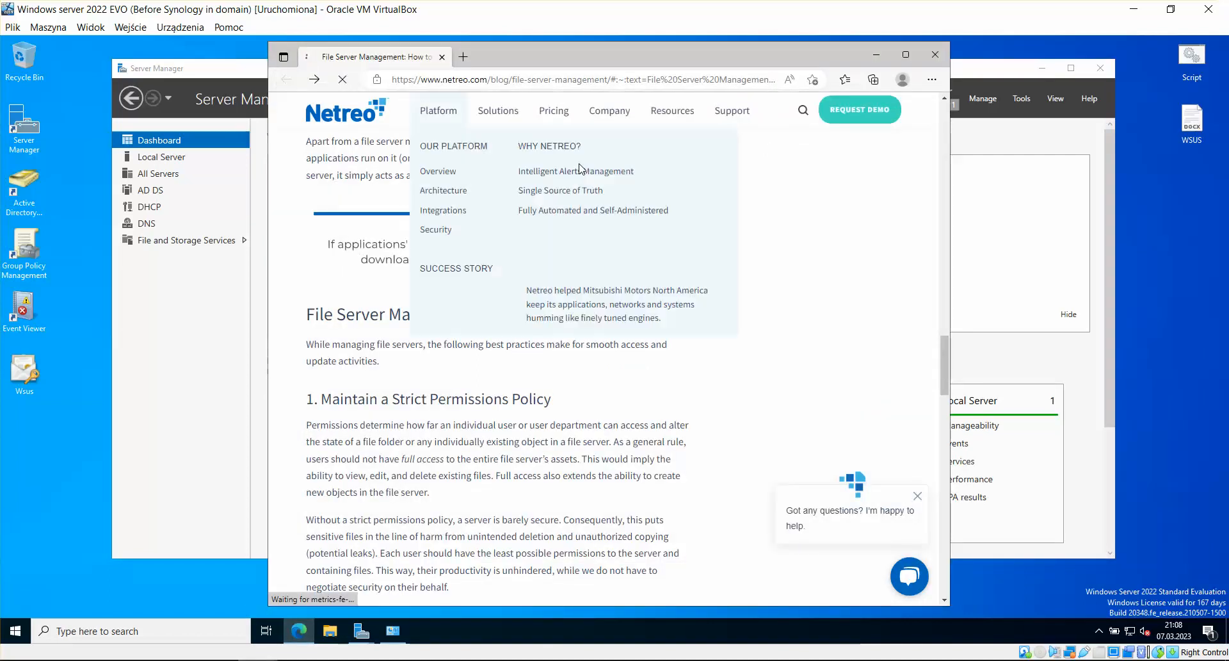
scroll(716, 232, "down", 3)
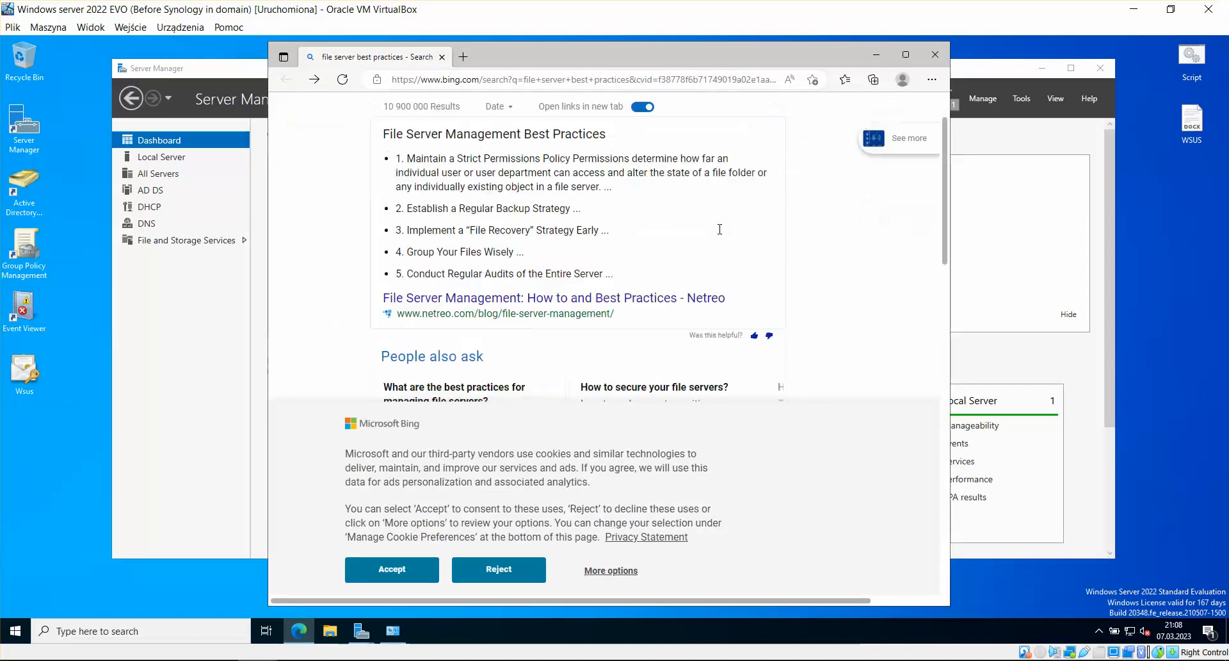
left_click(410, 575)
scroll(717, 211, "down", 5)
scroll(720, 275, "up", 2)
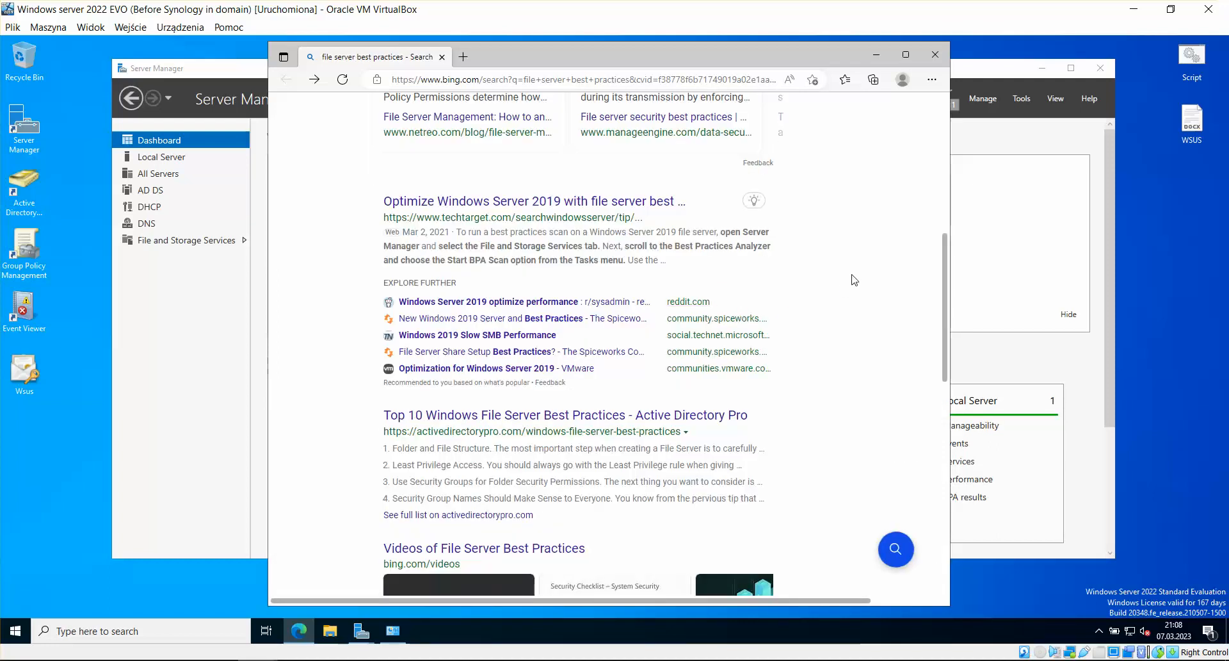
left_click(590, 203)
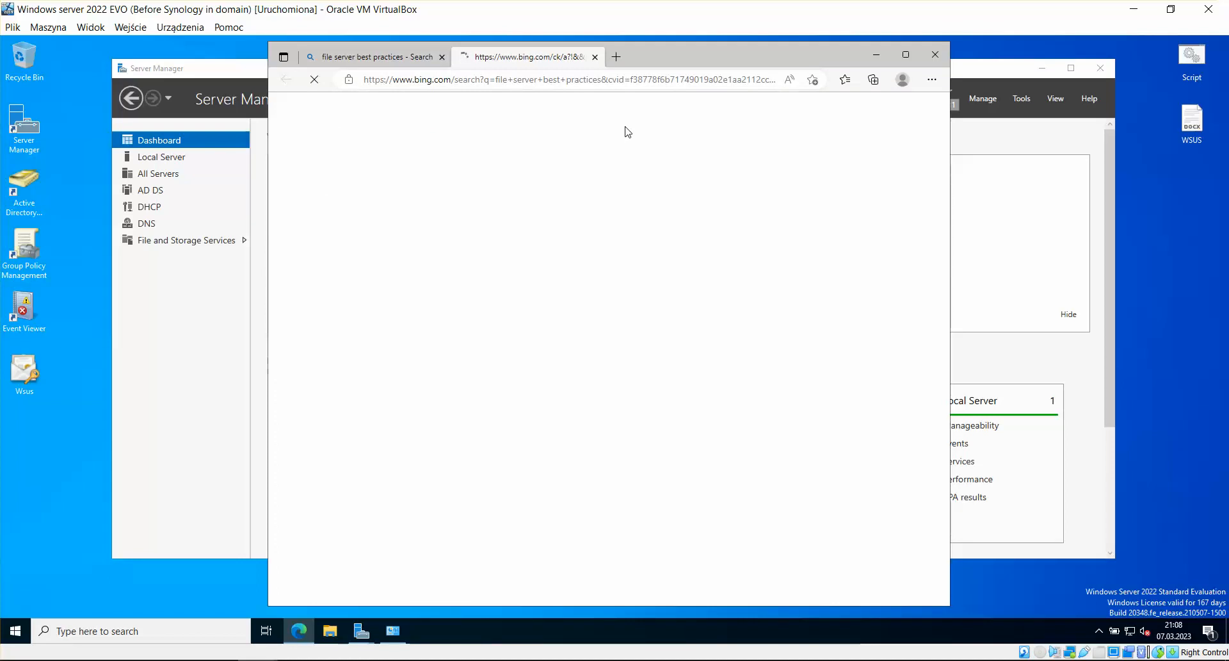
left_click(410, 57)
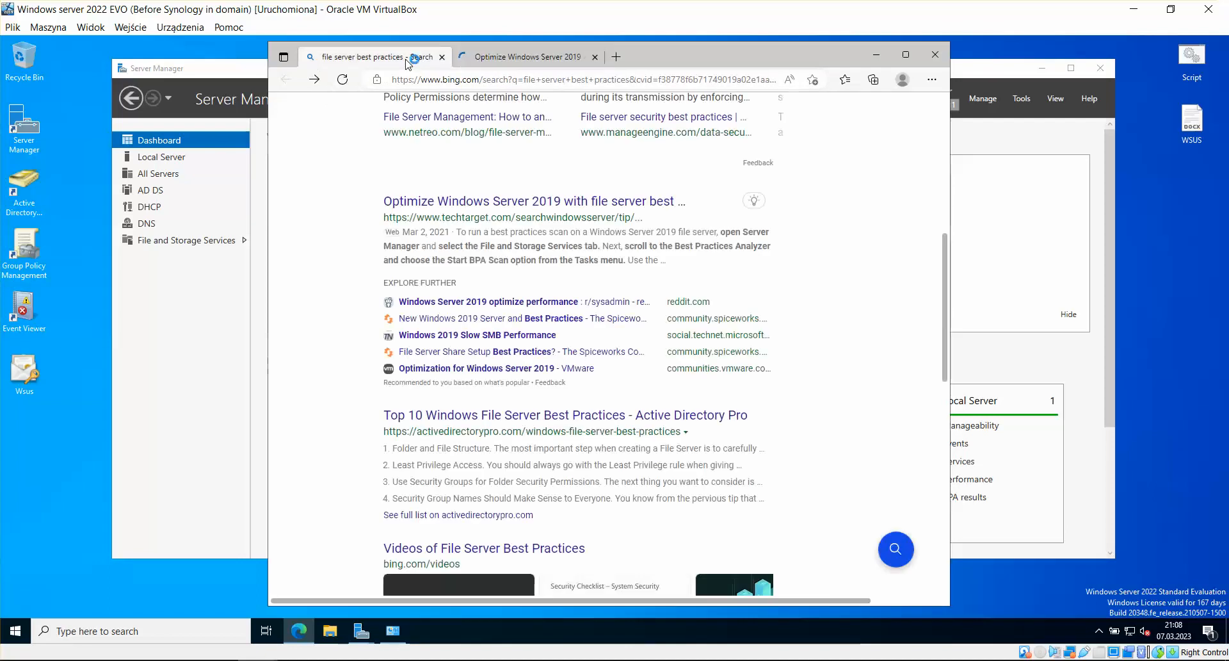
Scroll the TechTarget article to the 'Run a scan to maintain Windows Server 2019 file server best practices' section.
left_click(540, 57)
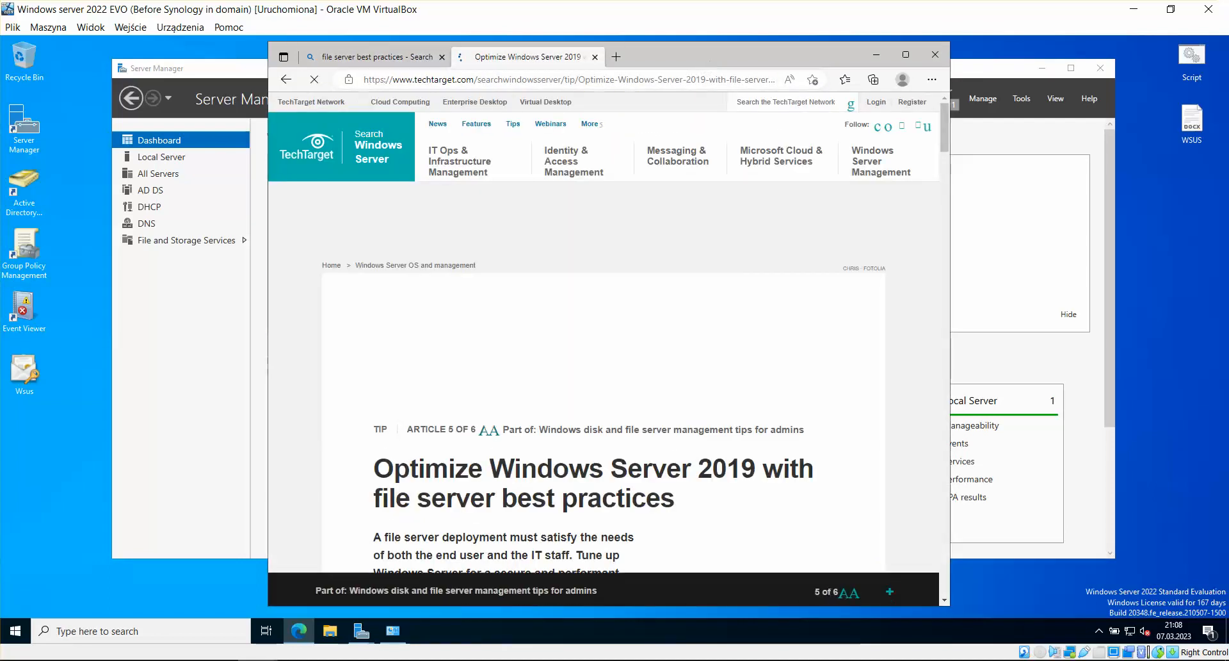
left_click_drag(706, 60, 709, 59)
scroll(783, 240, "down", 15)
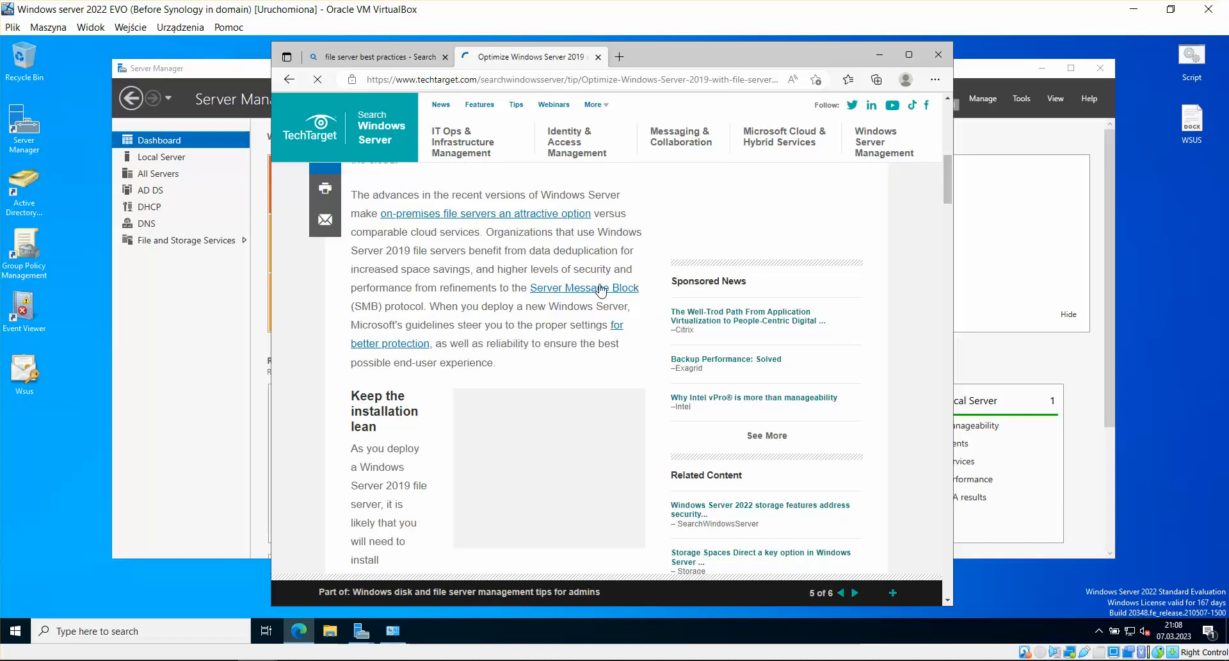
scroll(586, 288, "down", 6)
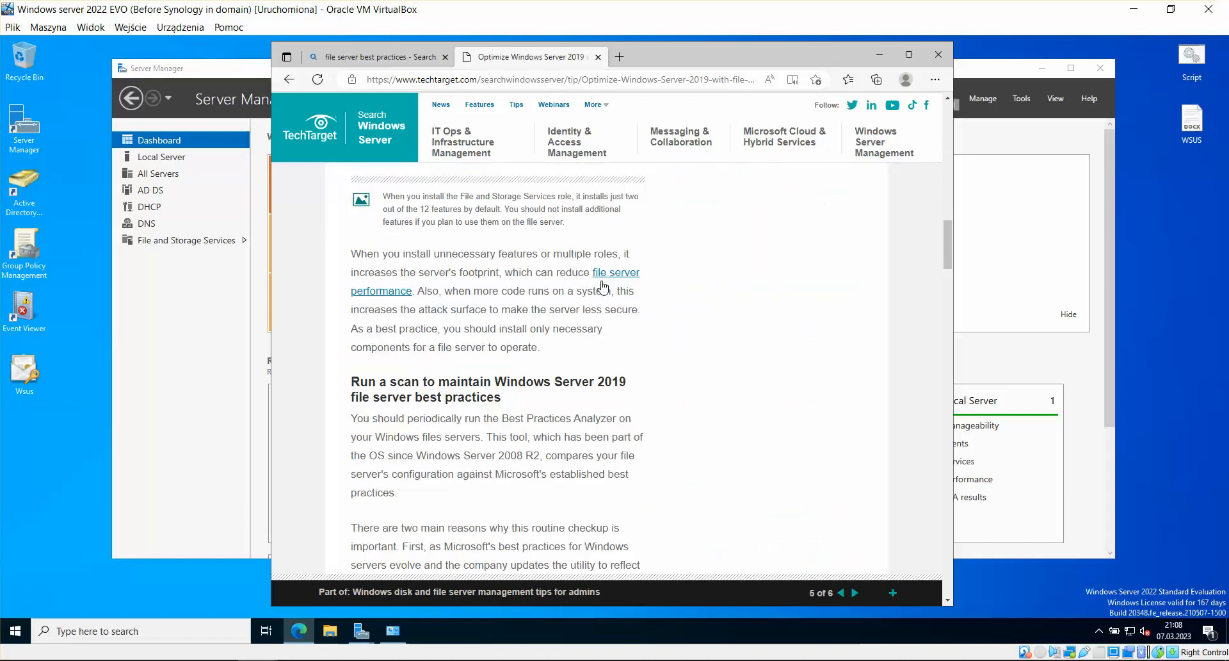
scroll(602, 286, "down", 2)
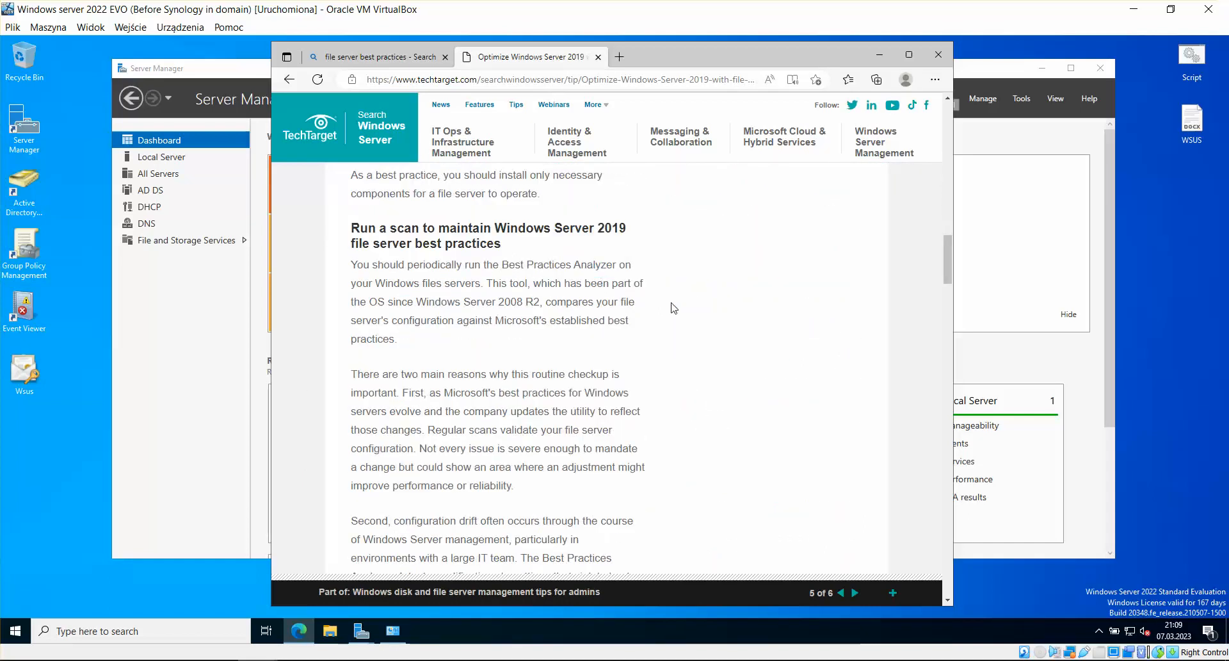
scroll(656, 311, "down", 1)
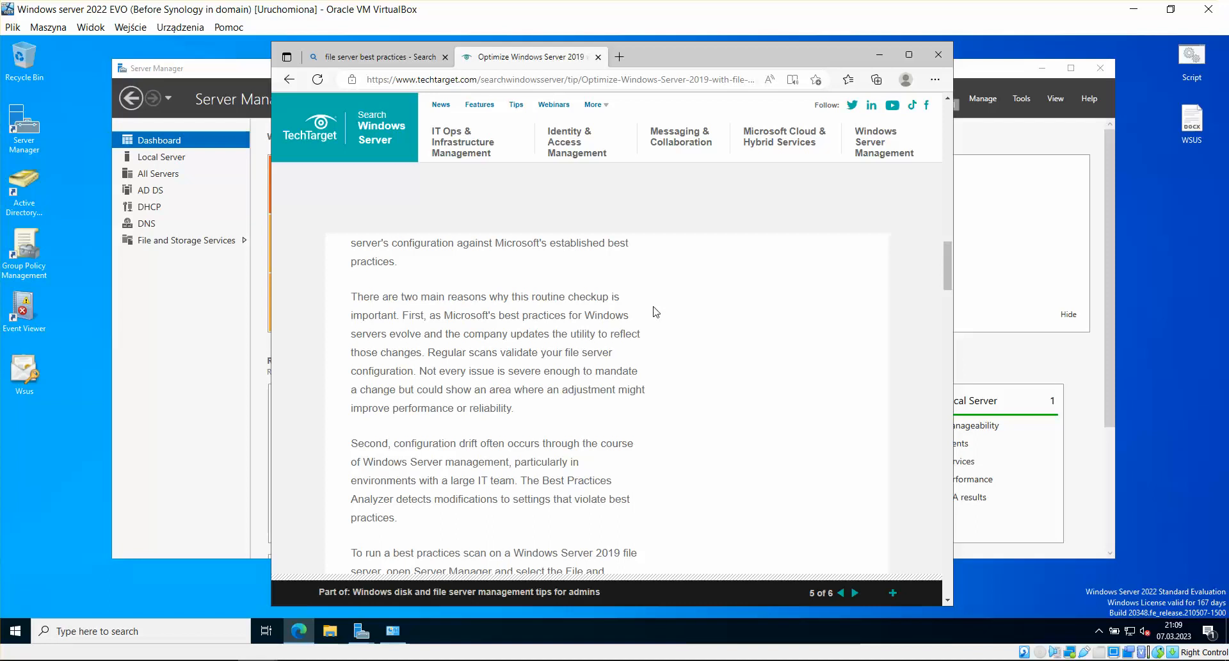
scroll(653, 311, "up", 1)
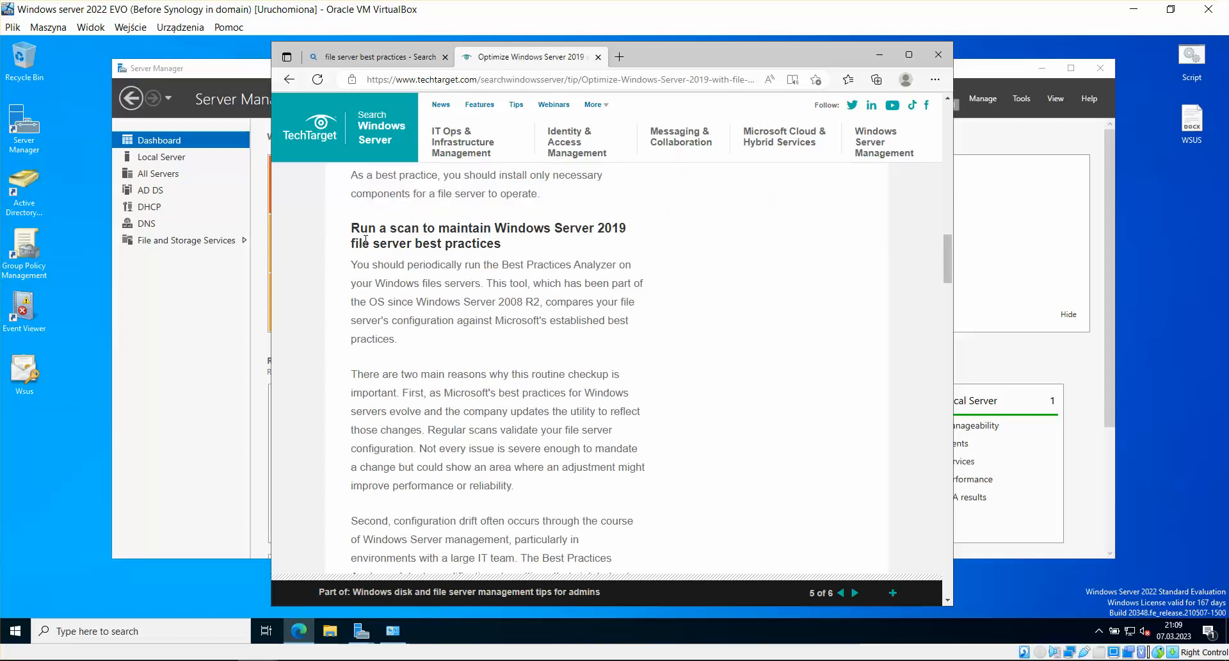
Highlight and then clear the scan section's heading and its first paragraph line.
left_click_drag(353, 226, 634, 246)
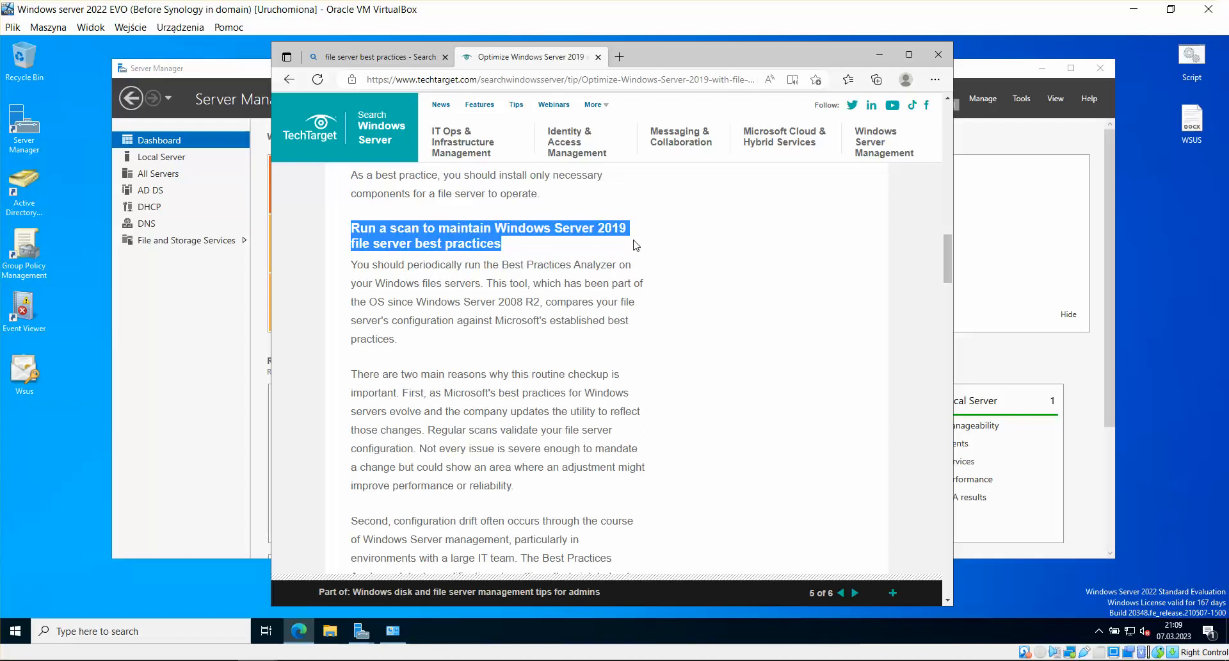
left_click(595, 296)
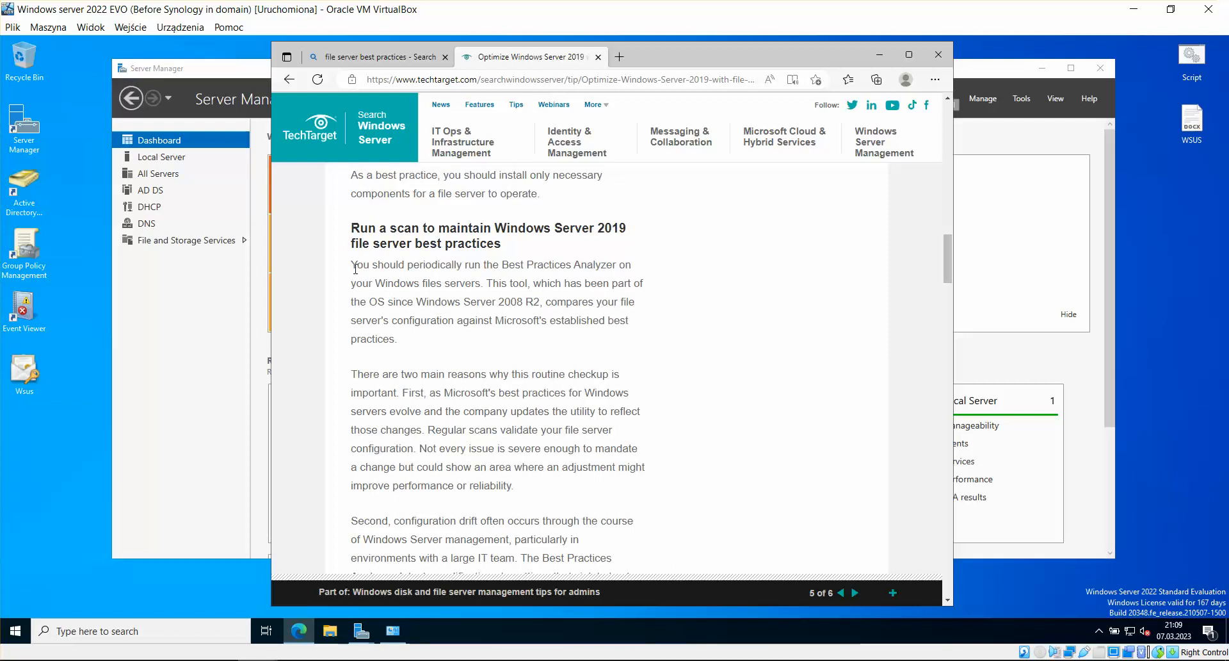
left_click_drag(355, 269, 636, 294)
left_click(506, 315)
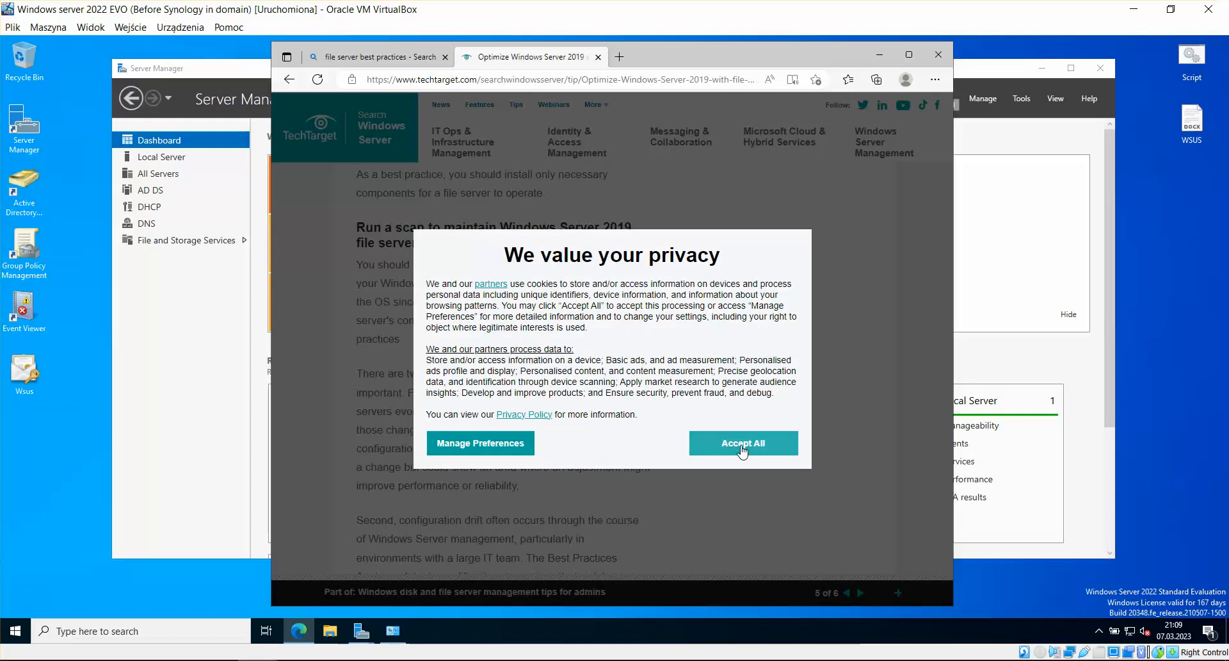
Accept all cookies on the site and scroll down through the SMB and ReFS sections.
left_click(744, 446)
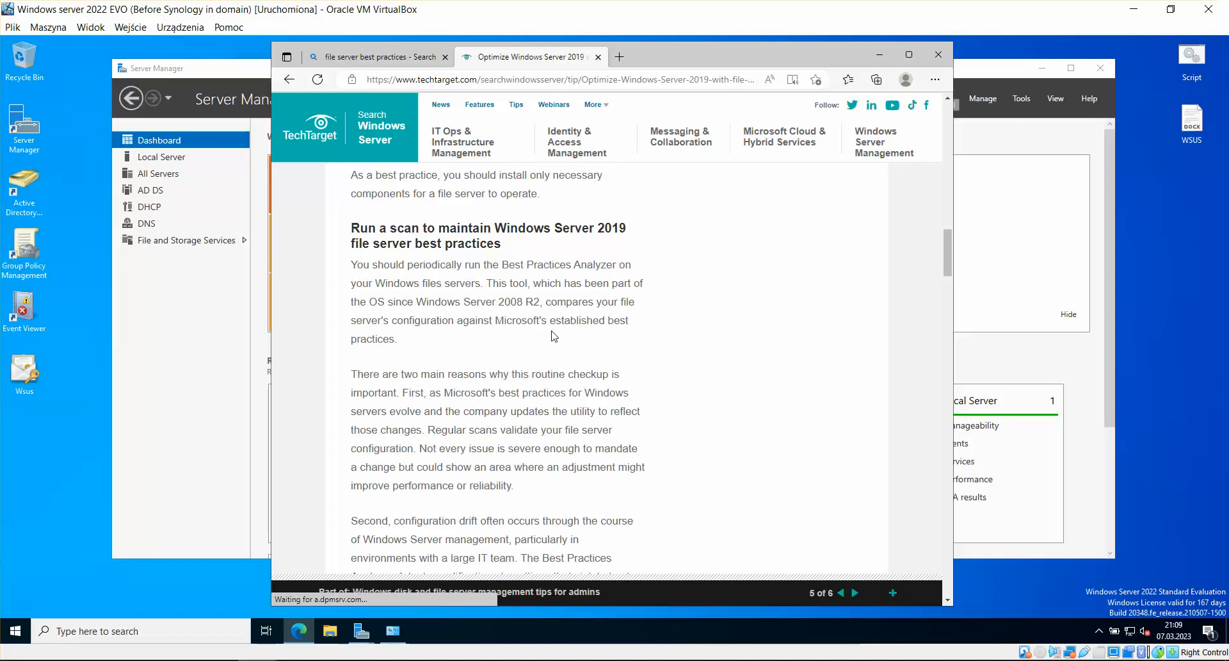
scroll(626, 334, "down", 2)
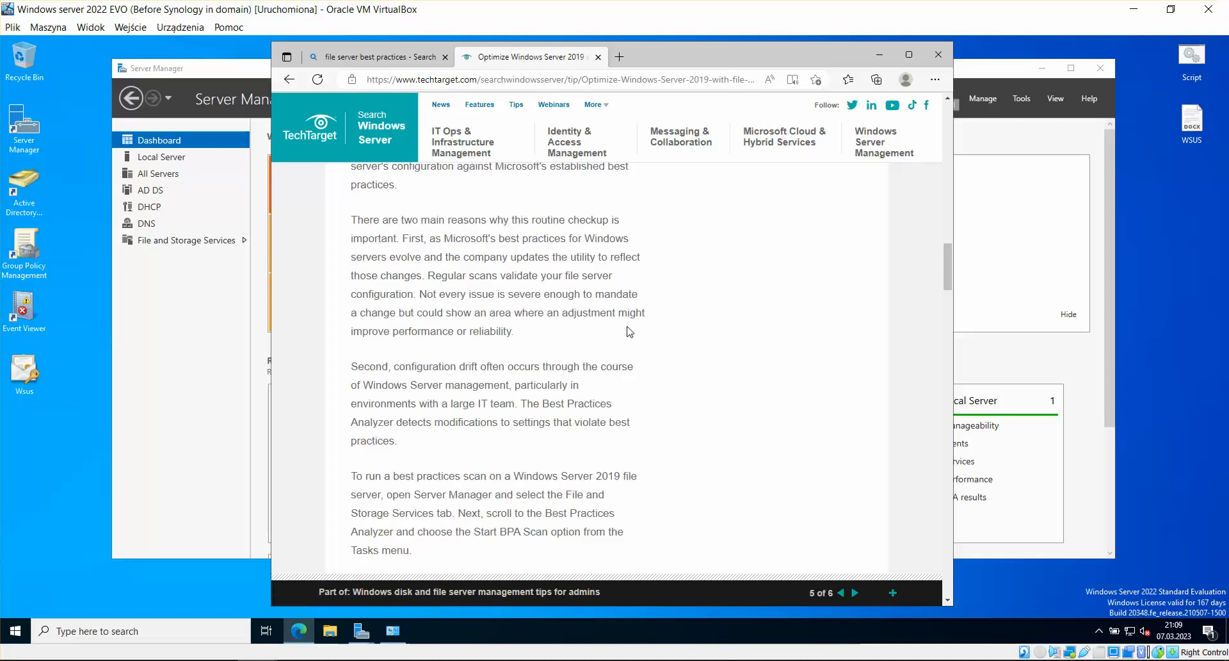
scroll(608, 311, "down", 1)
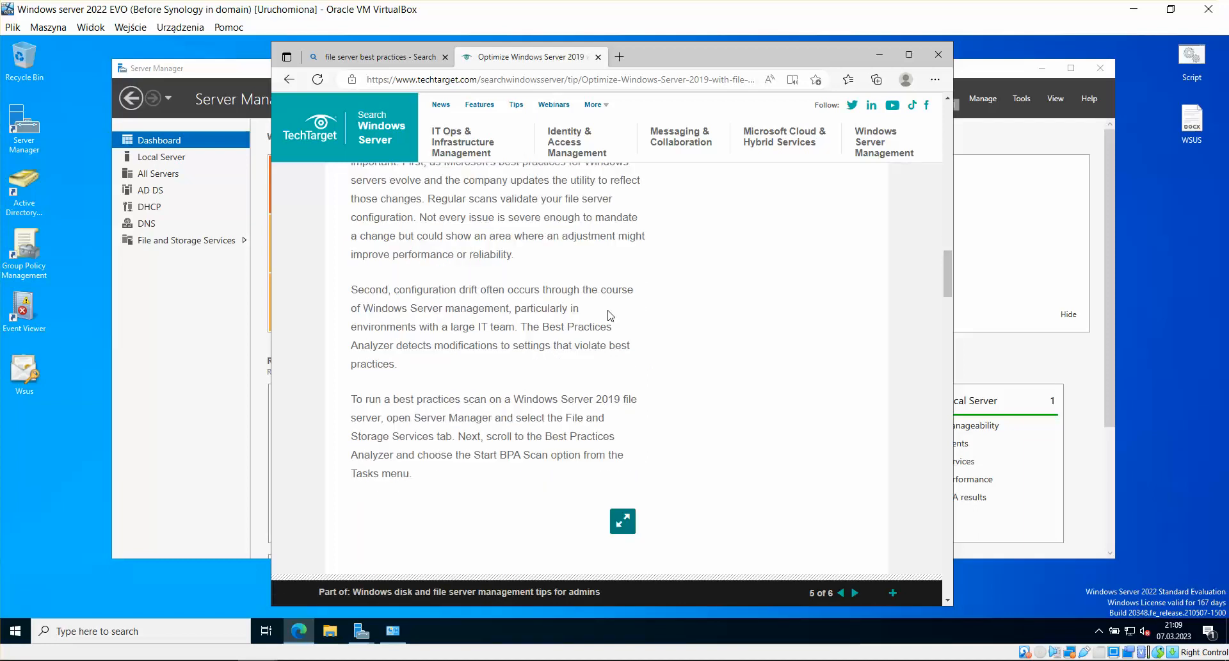
scroll(653, 311, "down", 3)
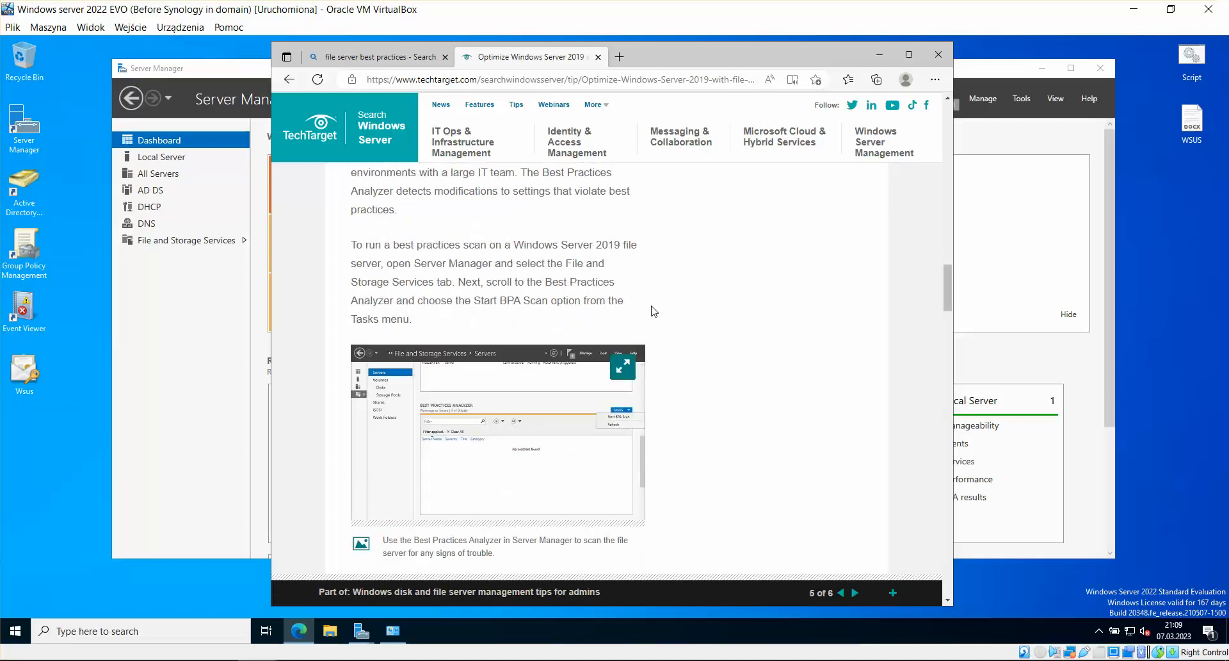
scroll(709, 274, "up", 2)
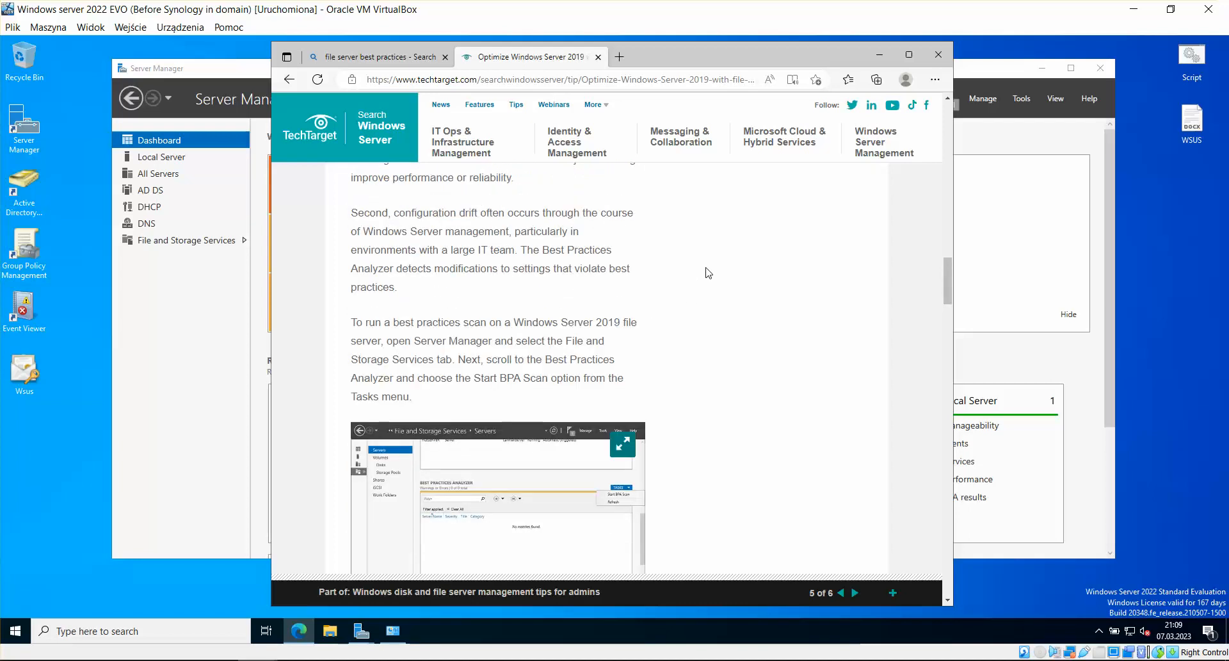
scroll(688, 303, "down", 1)
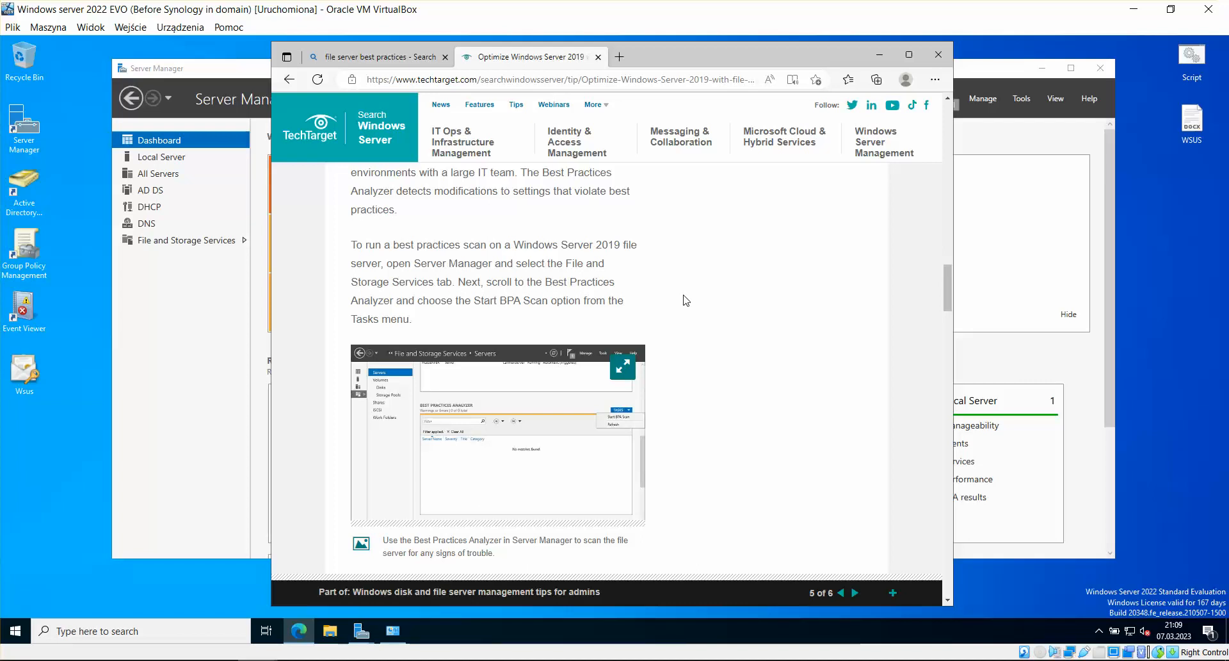
scroll(686, 300, "down", 6)
scroll(683, 299, "up", 2)
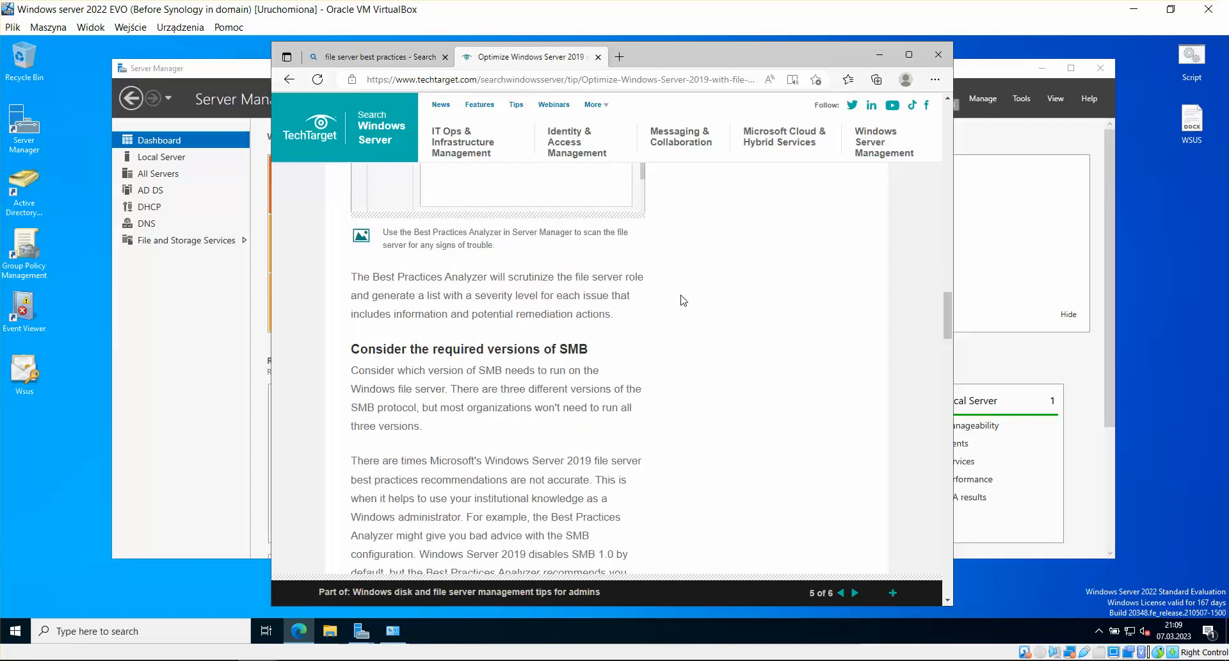
scroll(684, 300, "down", 1)
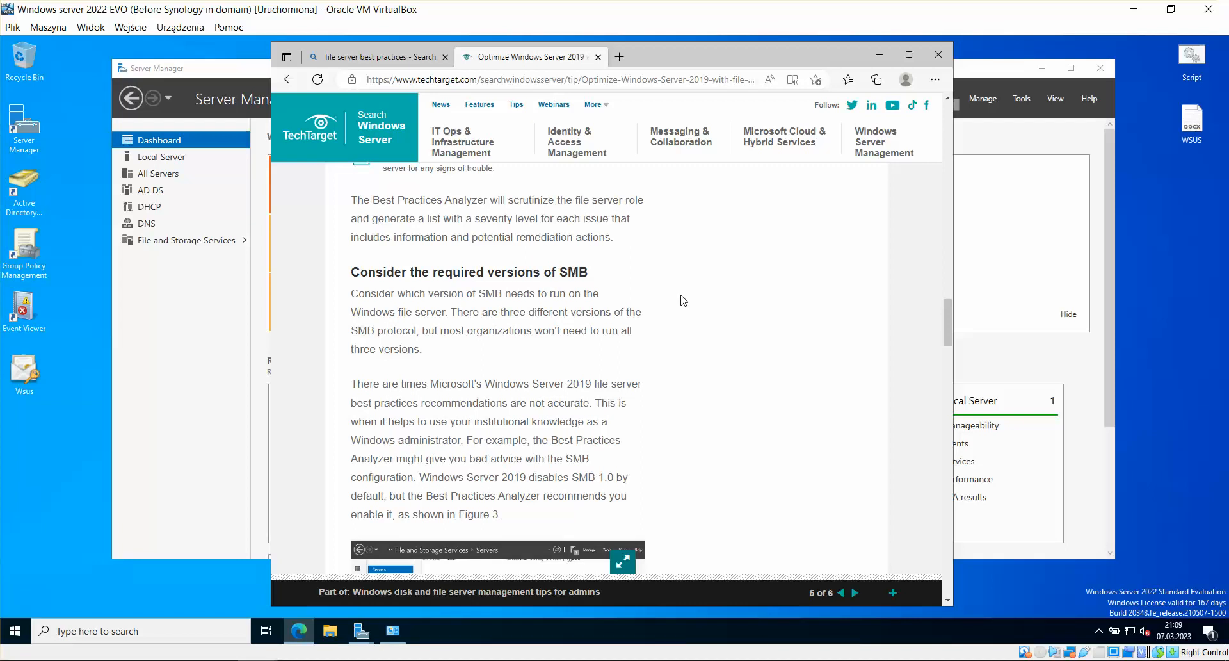
scroll(683, 301, "down", 1)
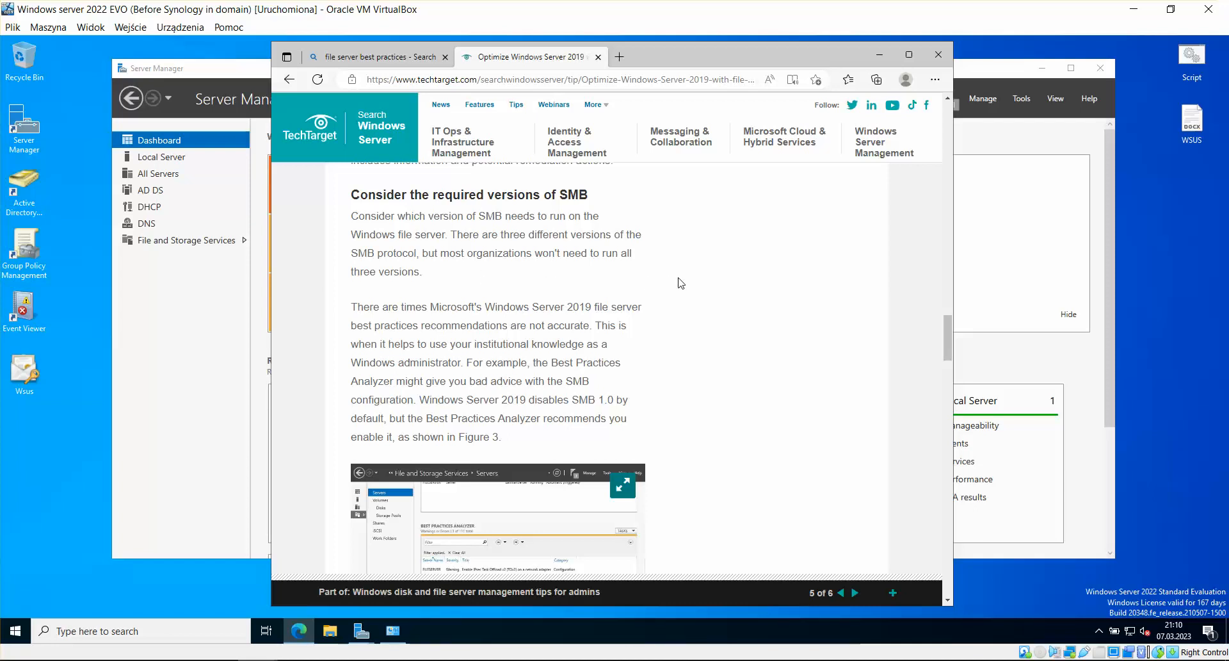
Scroll on through the DFS and FSRM sections, then back to the Best Practices Analyzer scan.
scroll(682, 276, "down", 2)
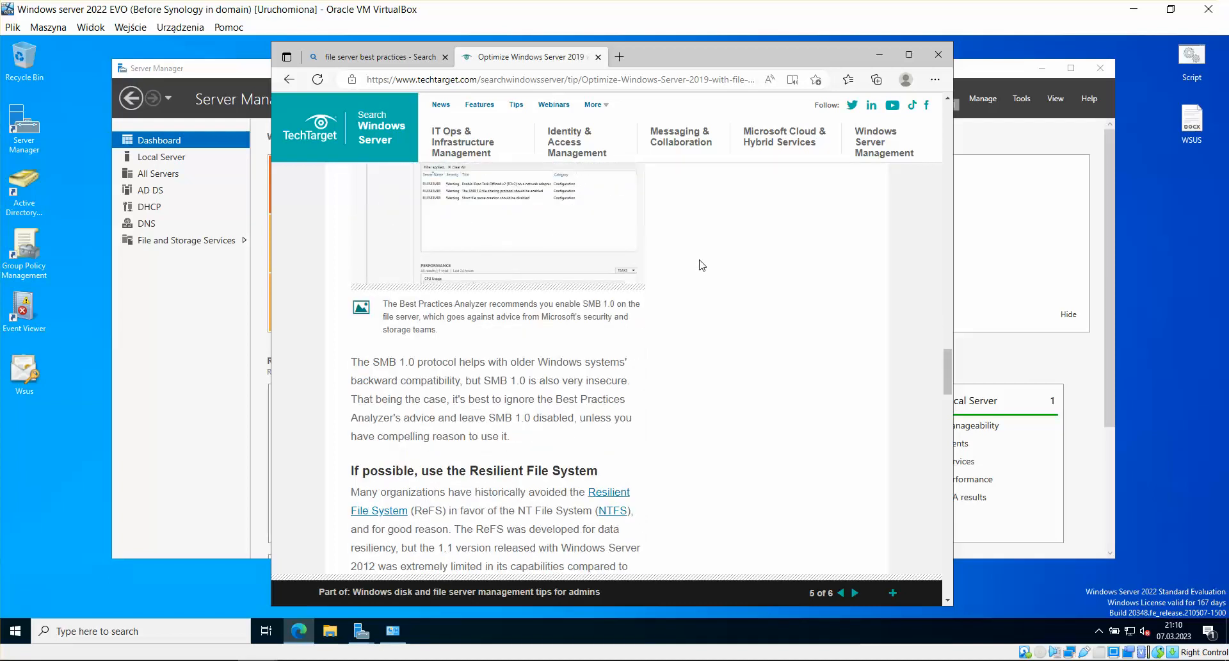
scroll(703, 265, "down", 1)
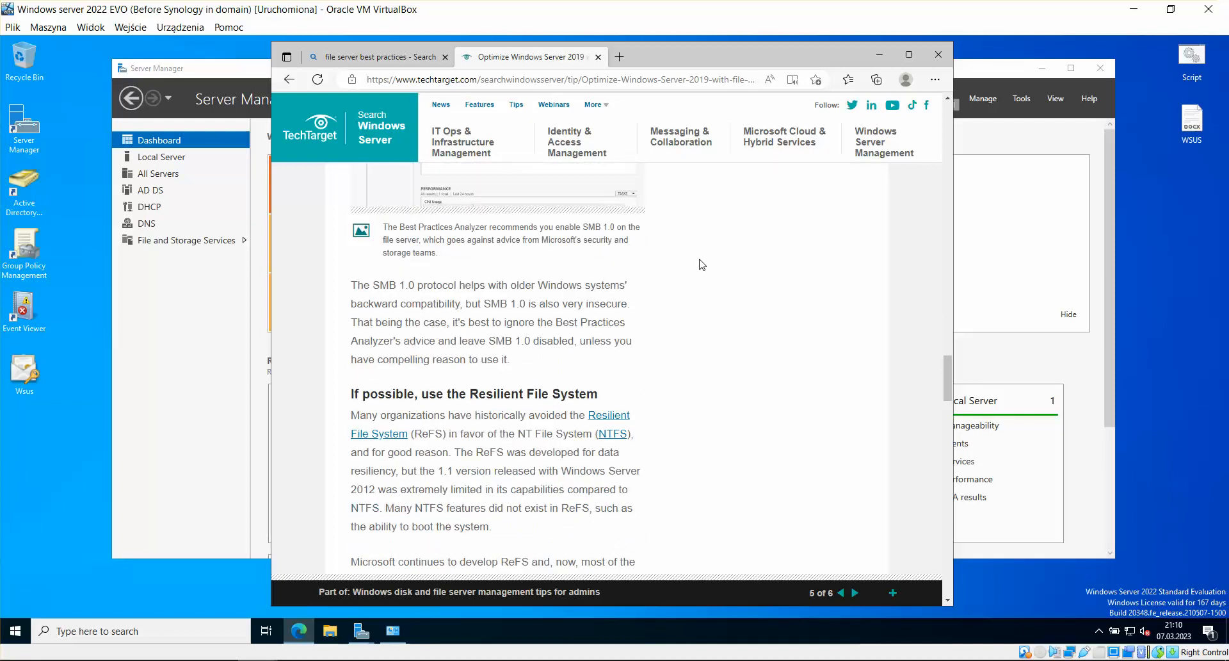
scroll(703, 265, "down", 2)
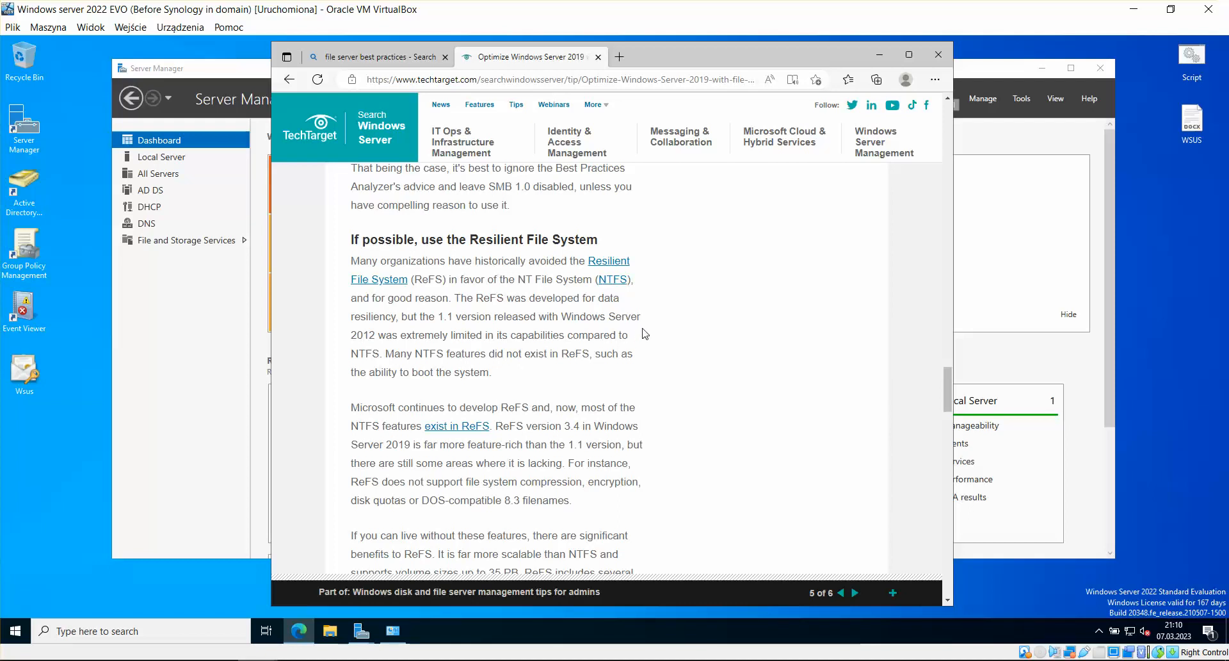
scroll(644, 323, "down", 2)
scroll(645, 323, "down", 2)
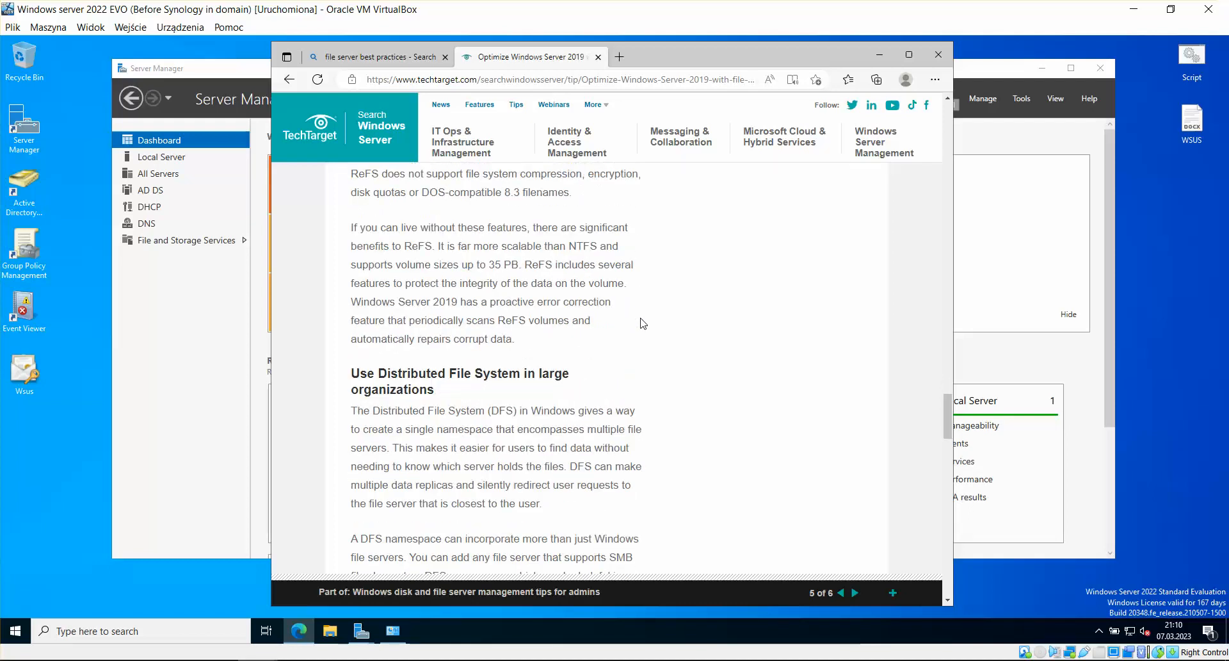
scroll(642, 323, "down", 1)
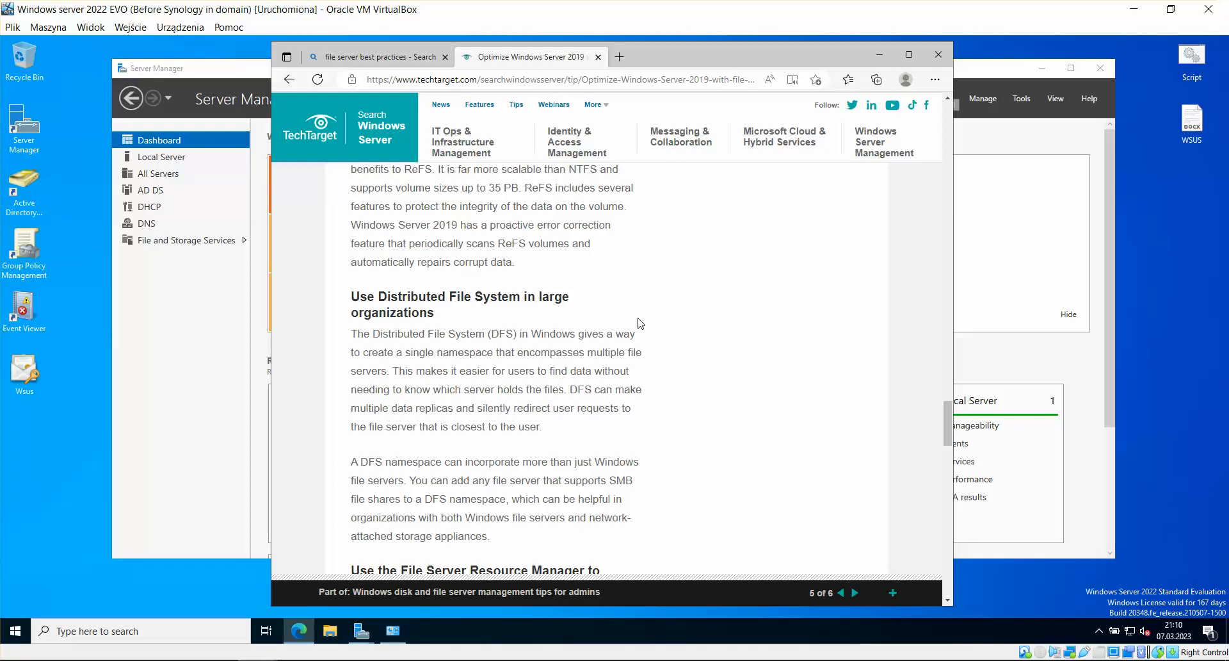
scroll(640, 324, "down", 1)
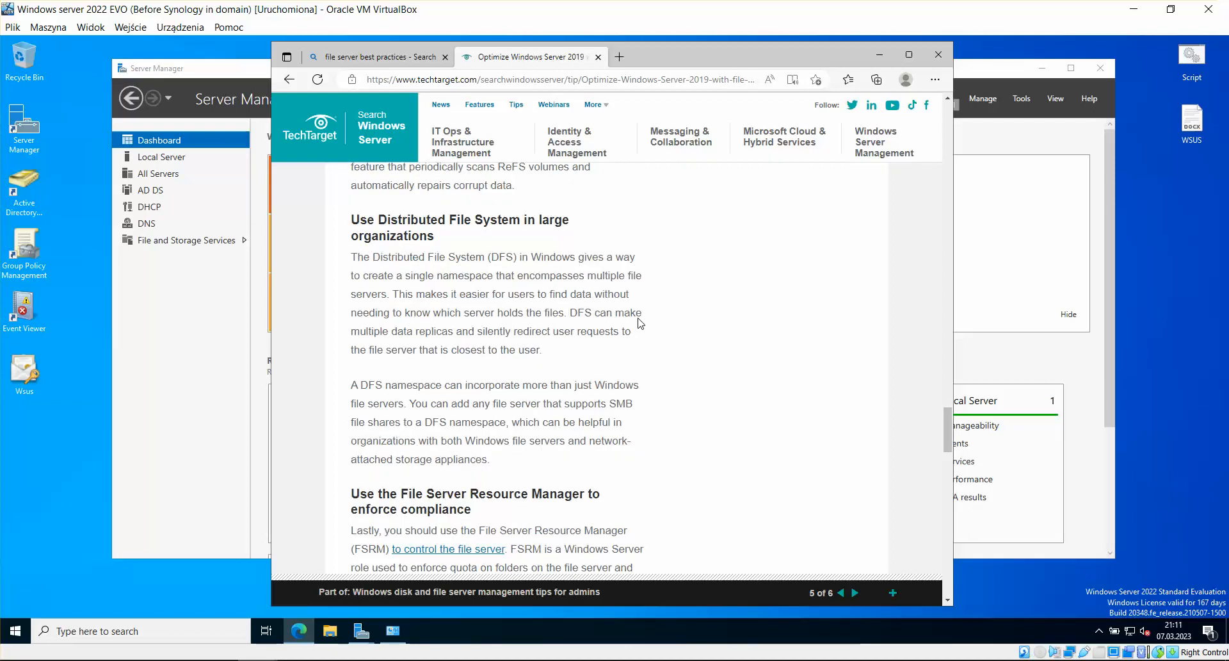
scroll(694, 327, "down", 1)
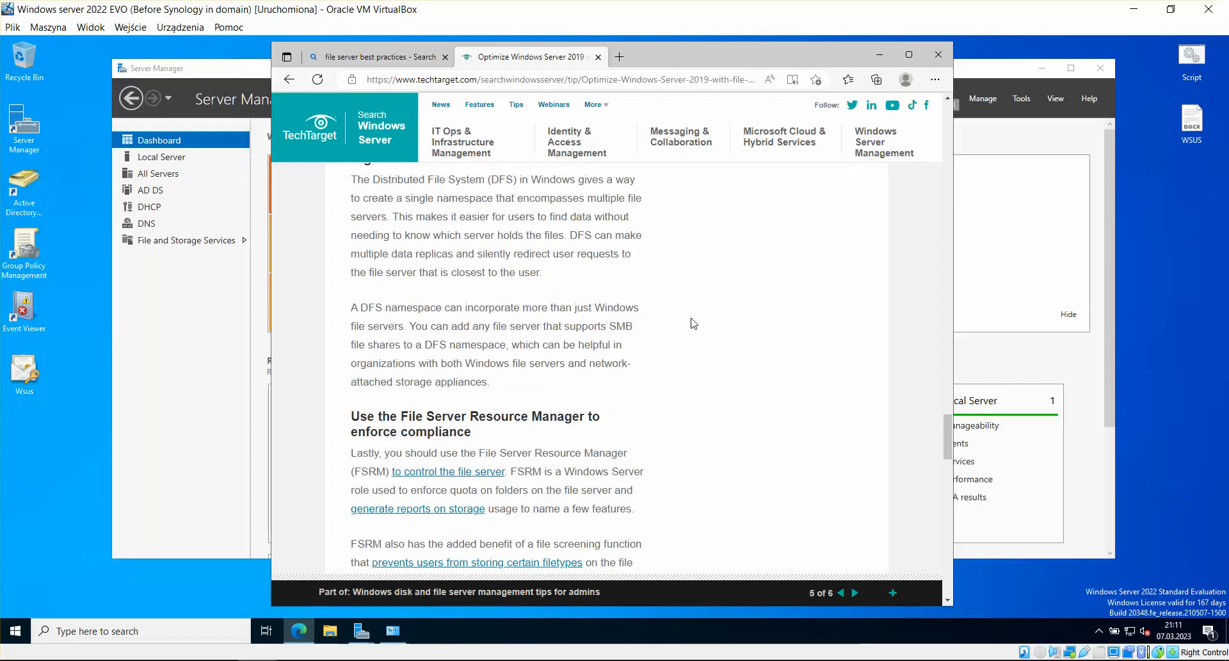
scroll(685, 321, "up", 7)
scroll(684, 318, "up", 10)
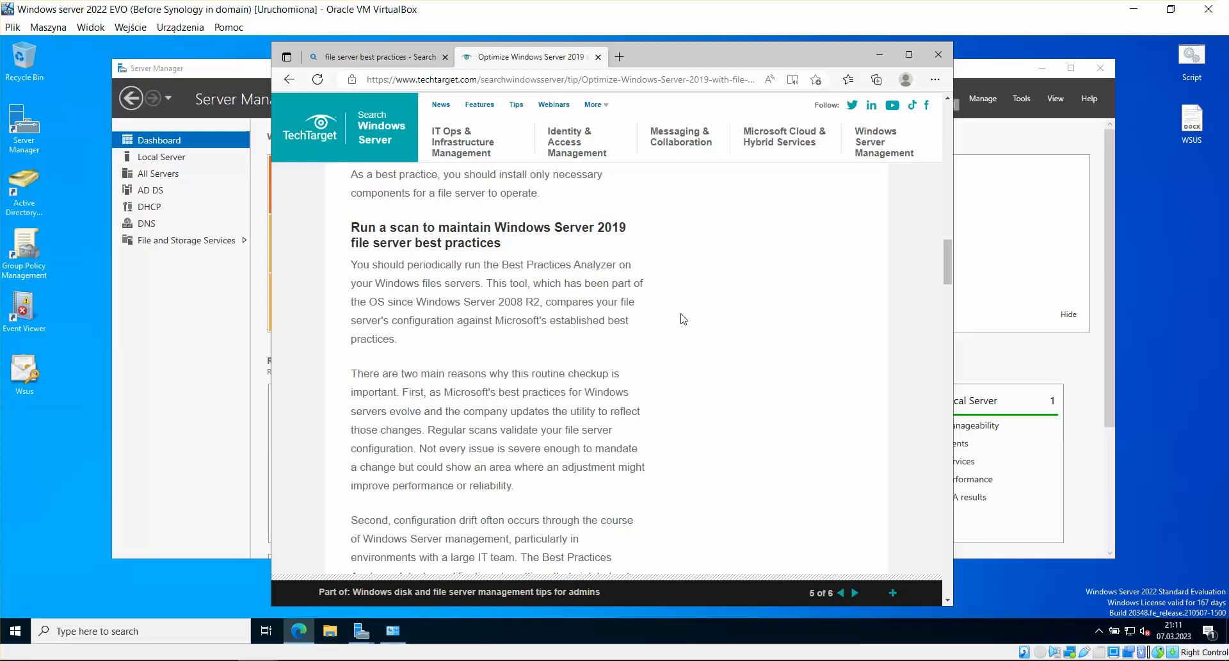
scroll(685, 317, "down", 3)
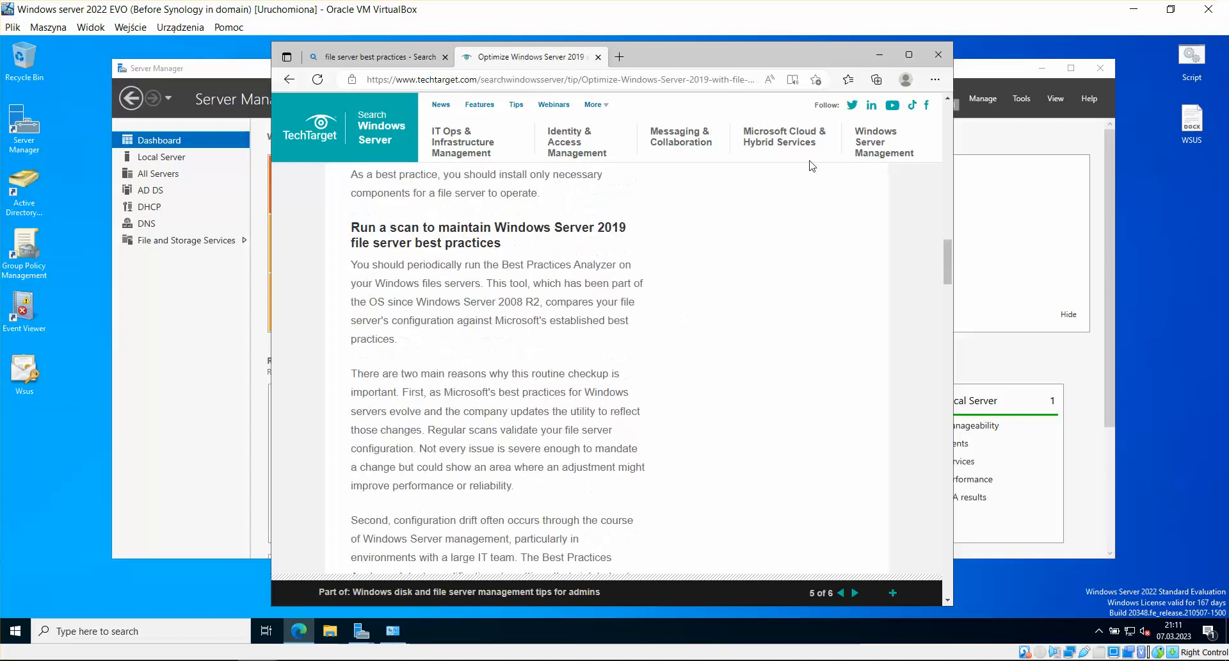
Close the finished Add Roles and Features Wizard and Network Connections, then check the installation notification.
left_click(881, 55)
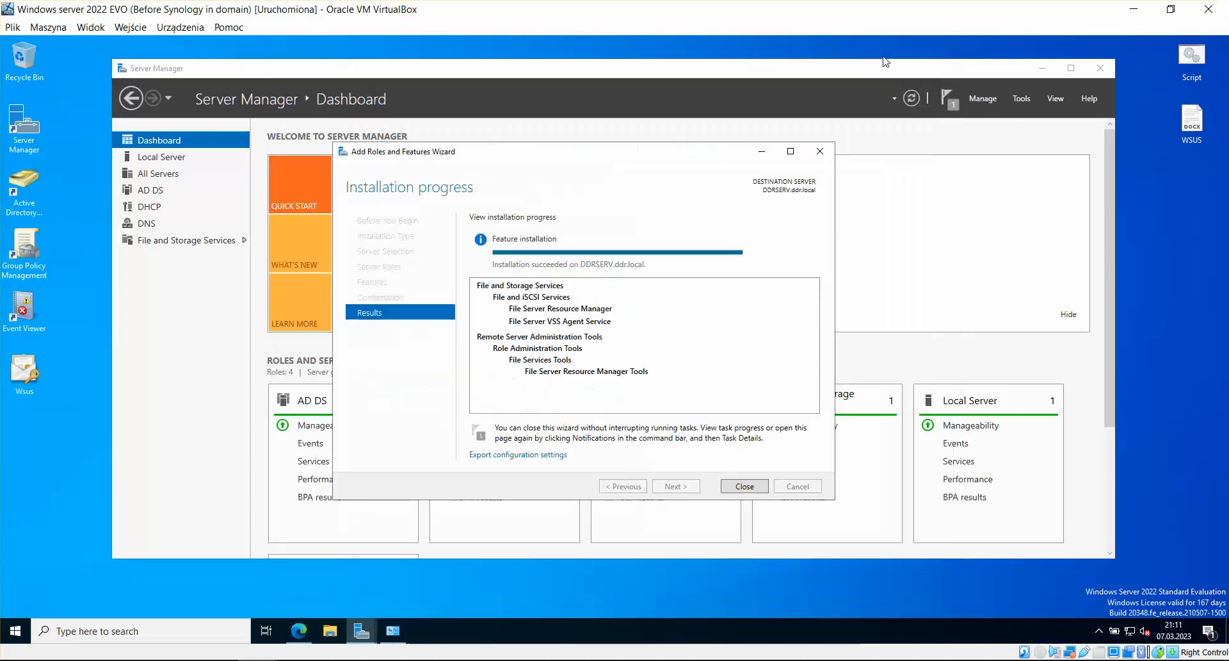
left_click(747, 487)
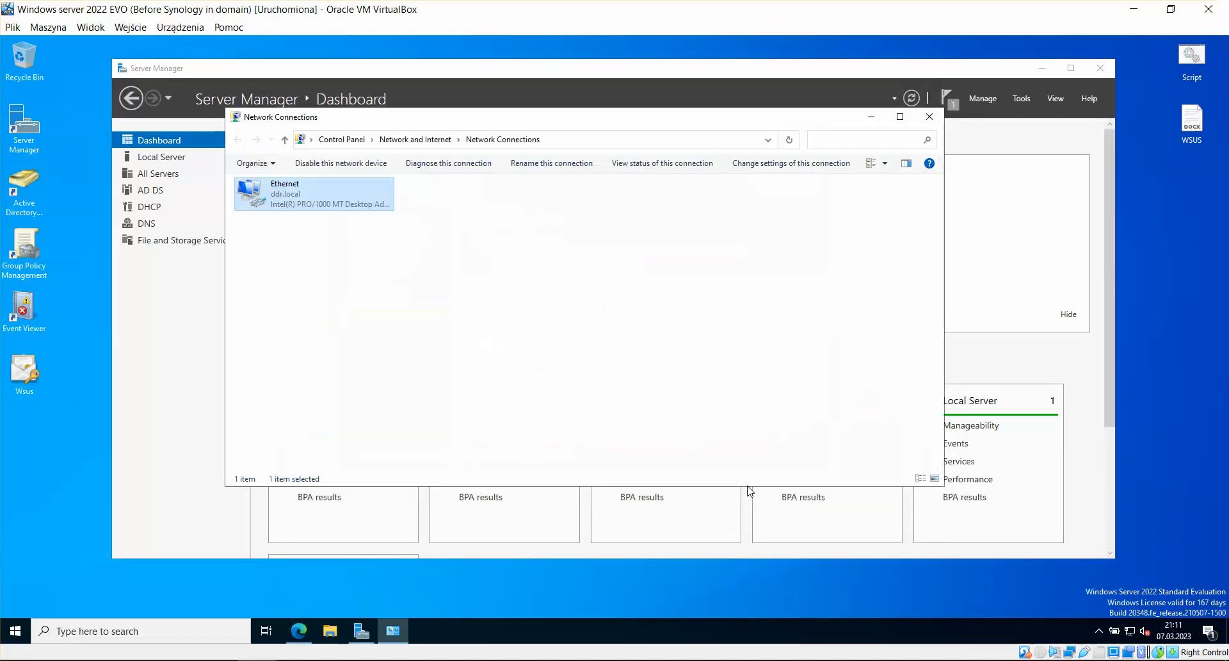
left_click(930, 117)
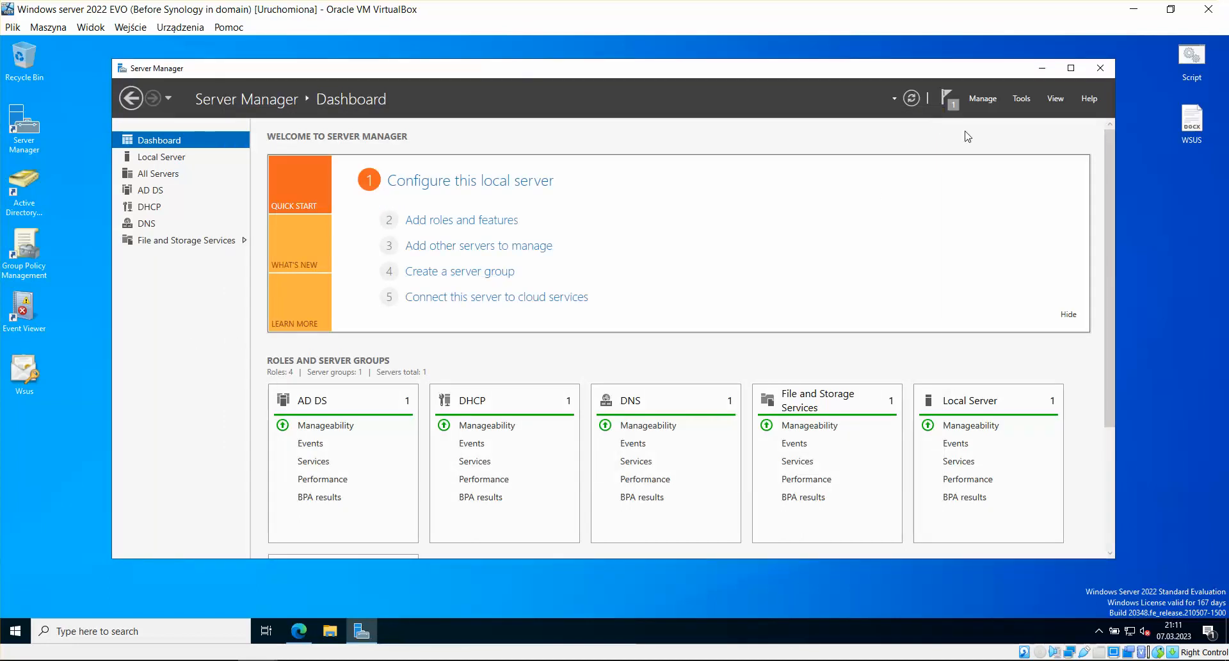
left_click(954, 100)
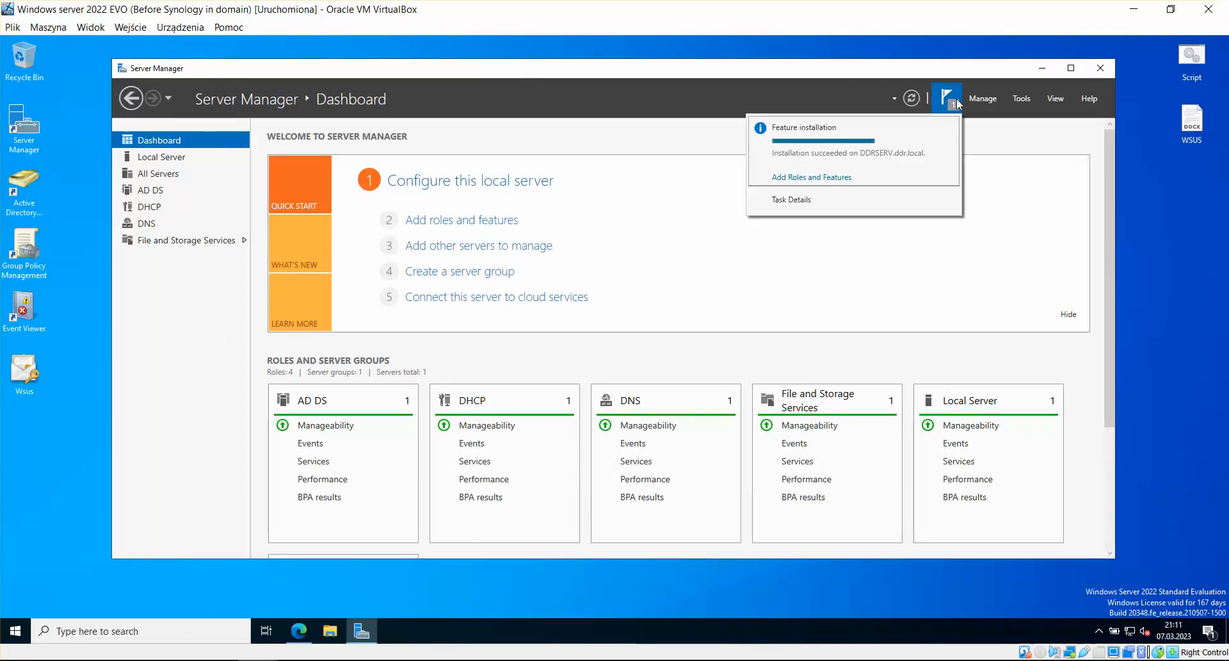
Open the file location of File Server Resource Manager from Start's Windows Administrative Tools.
left_click(950, 129)
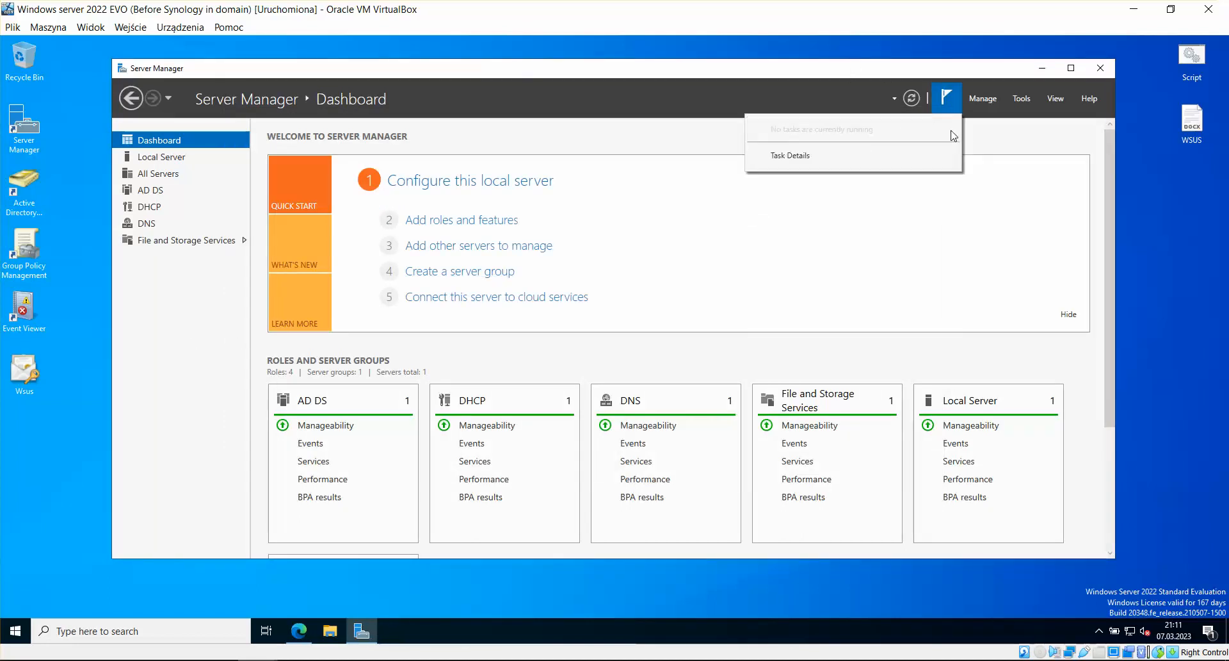
left_click(7, 633)
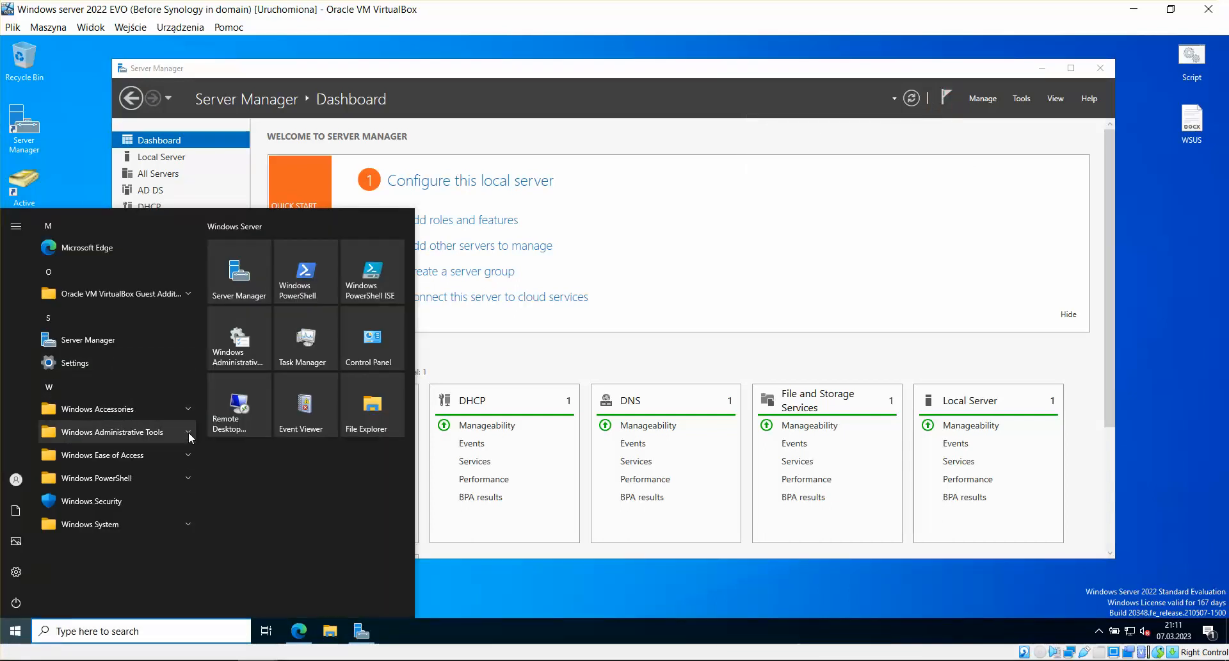
left_click(187, 431)
scroll(177, 464, "down", 3)
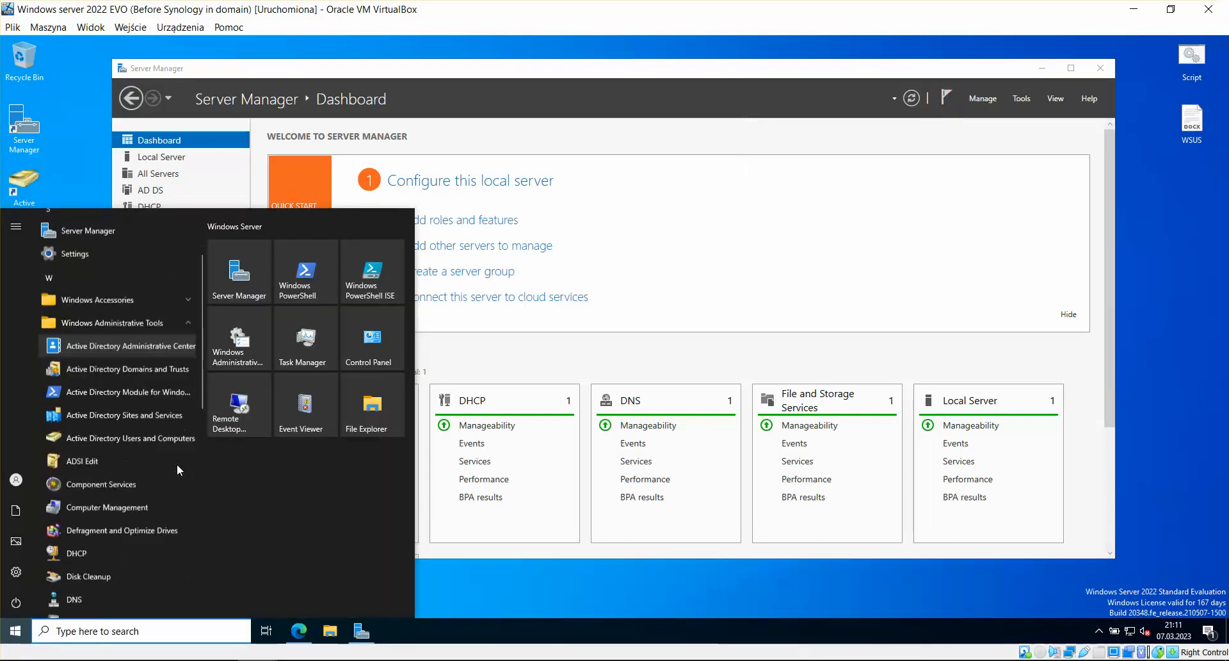
scroll(162, 351, "down", 1)
scroll(163, 348, "down", 1)
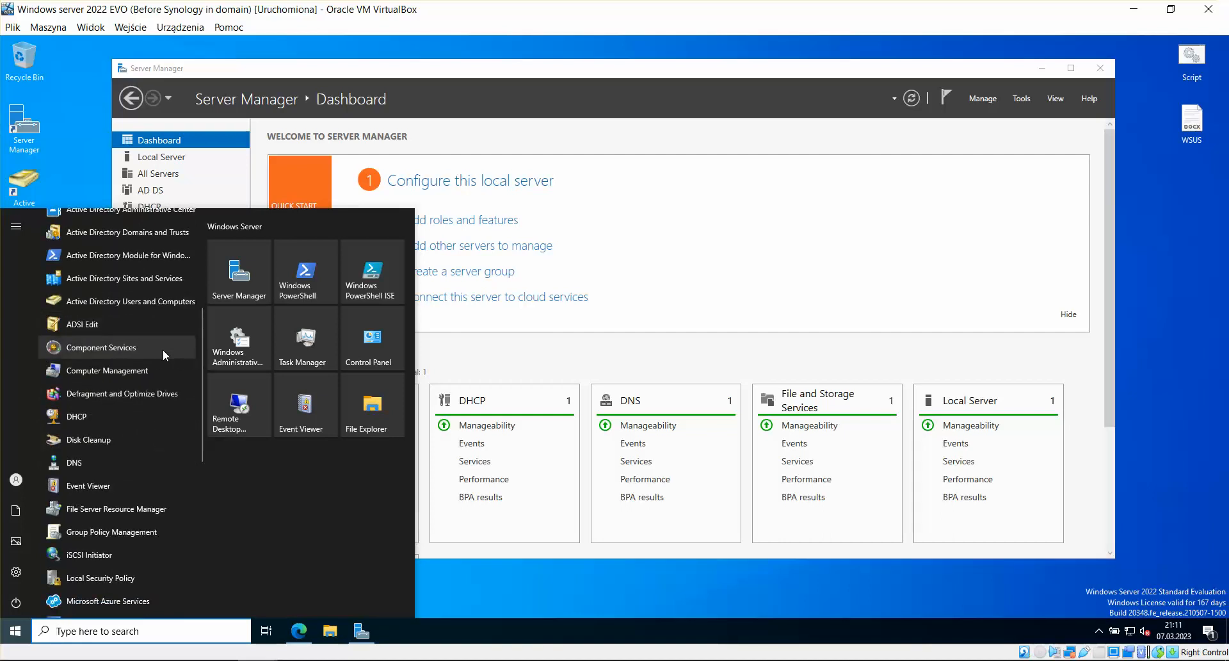
right_click(137, 514)
mouse_move(207, 549)
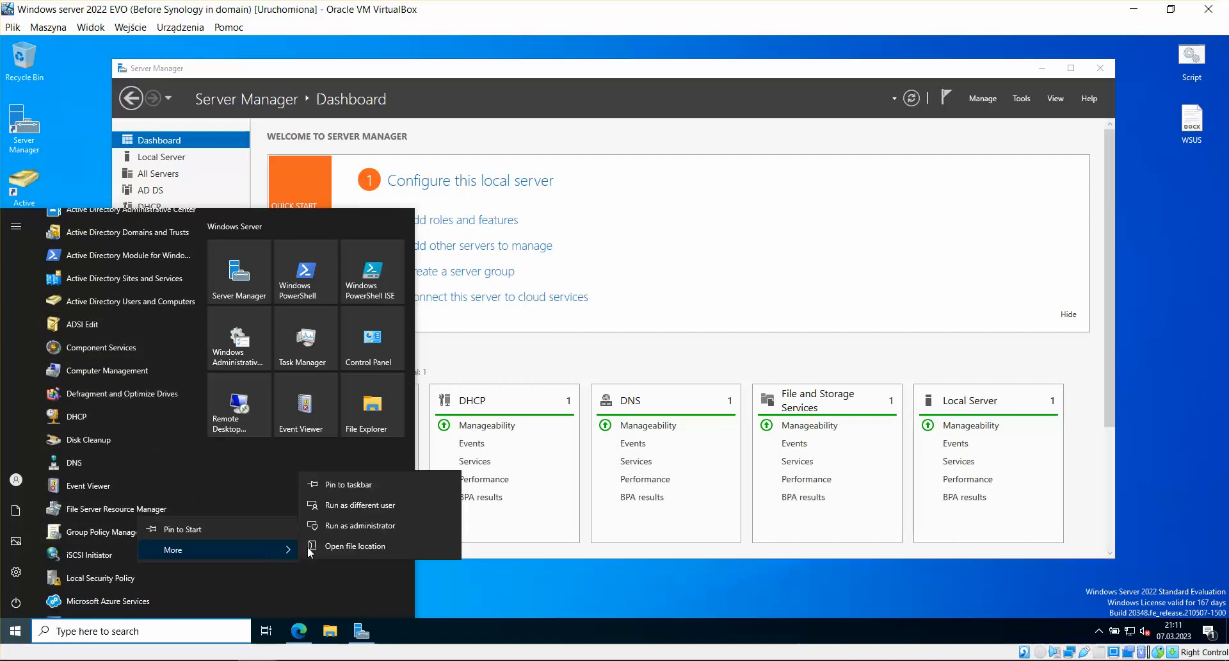
left_click(343, 546)
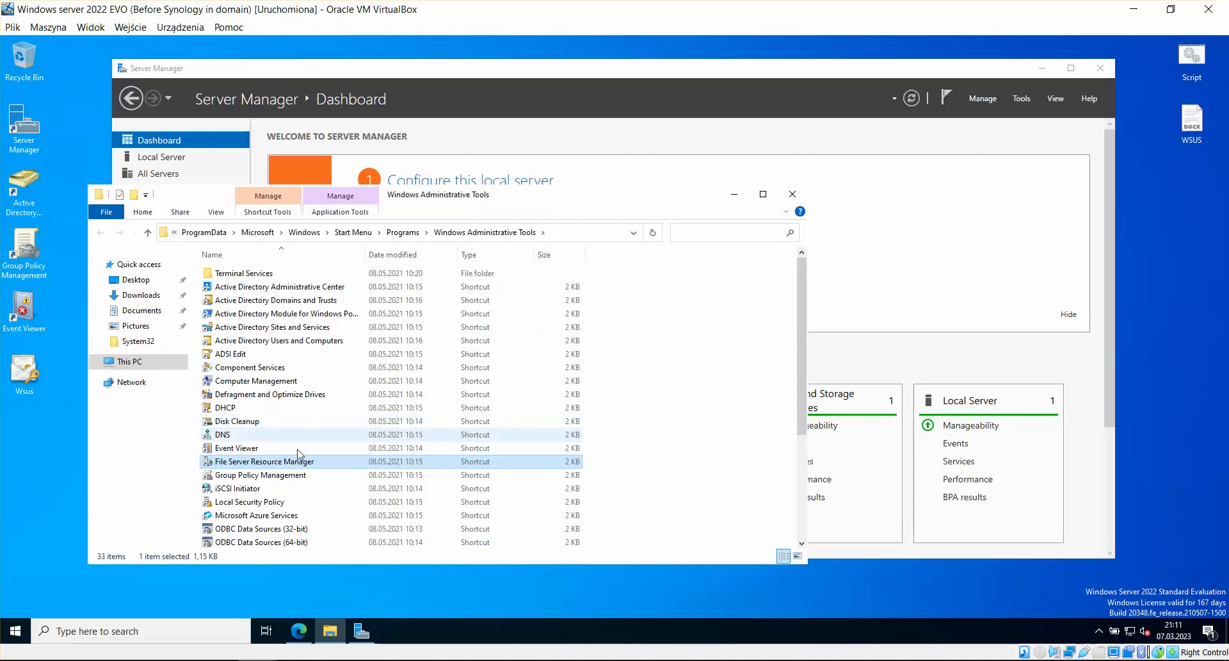
Copy the File Server Resource Manager shortcut to the desktop and place it below Wsus.
right_click(292, 461)
left_click(324, 386)
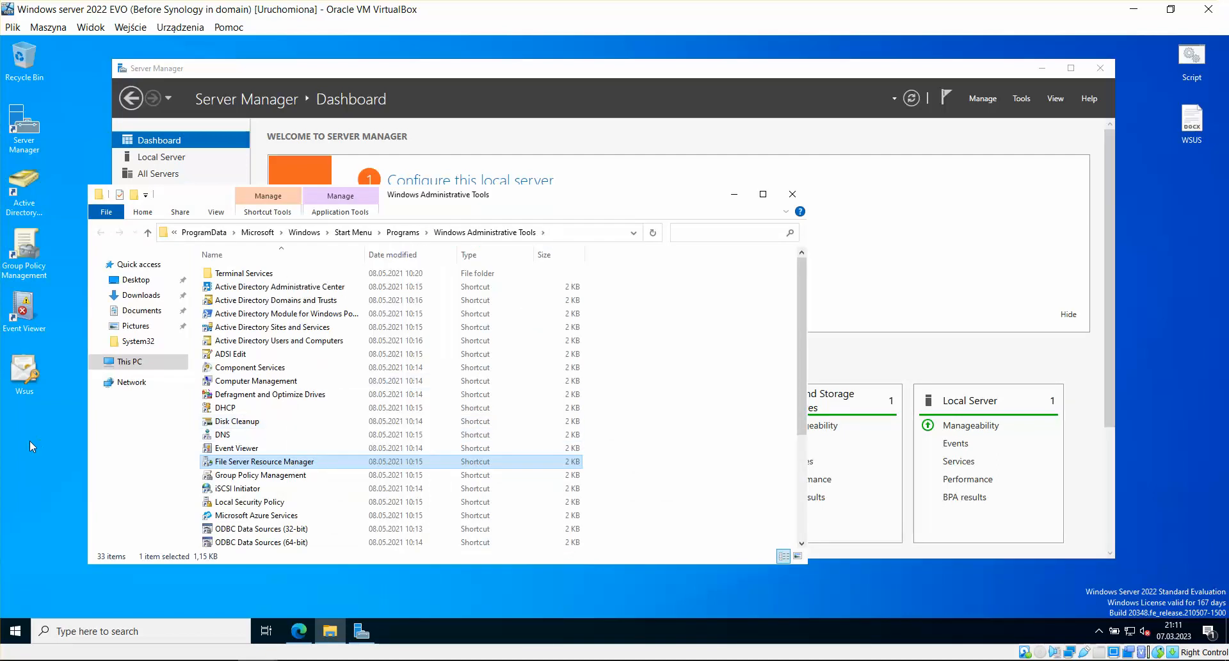
right_click(49, 433)
left_click(91, 490)
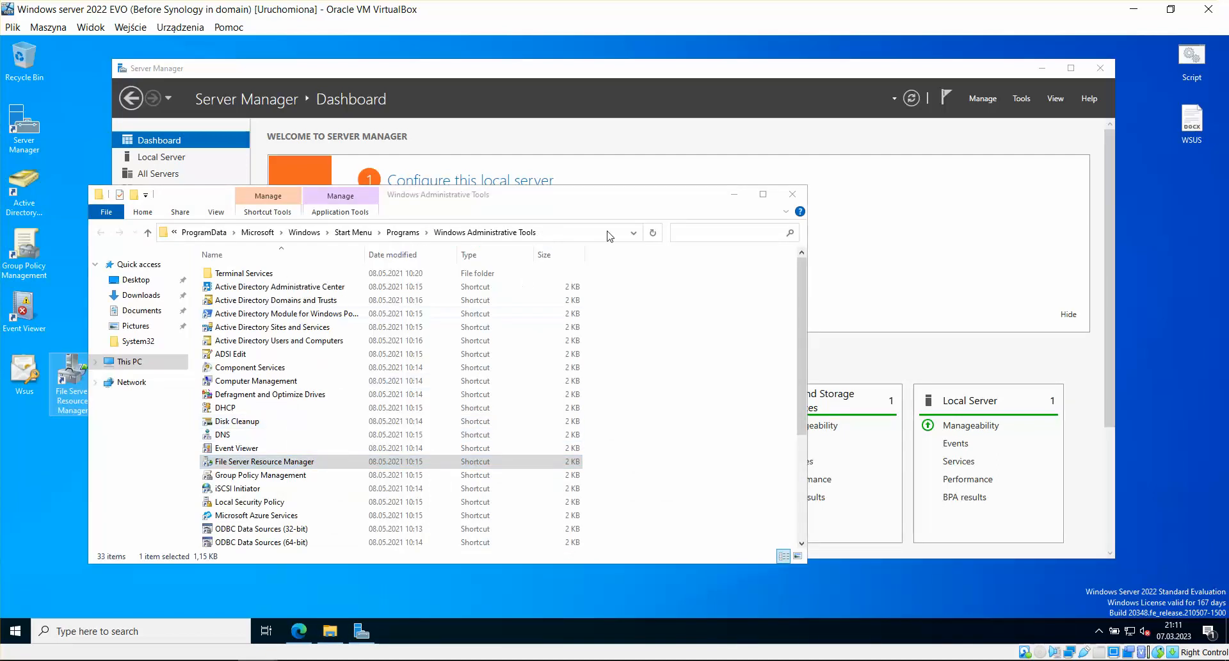
left_click(793, 194)
left_click_drag(56, 392, 29, 448)
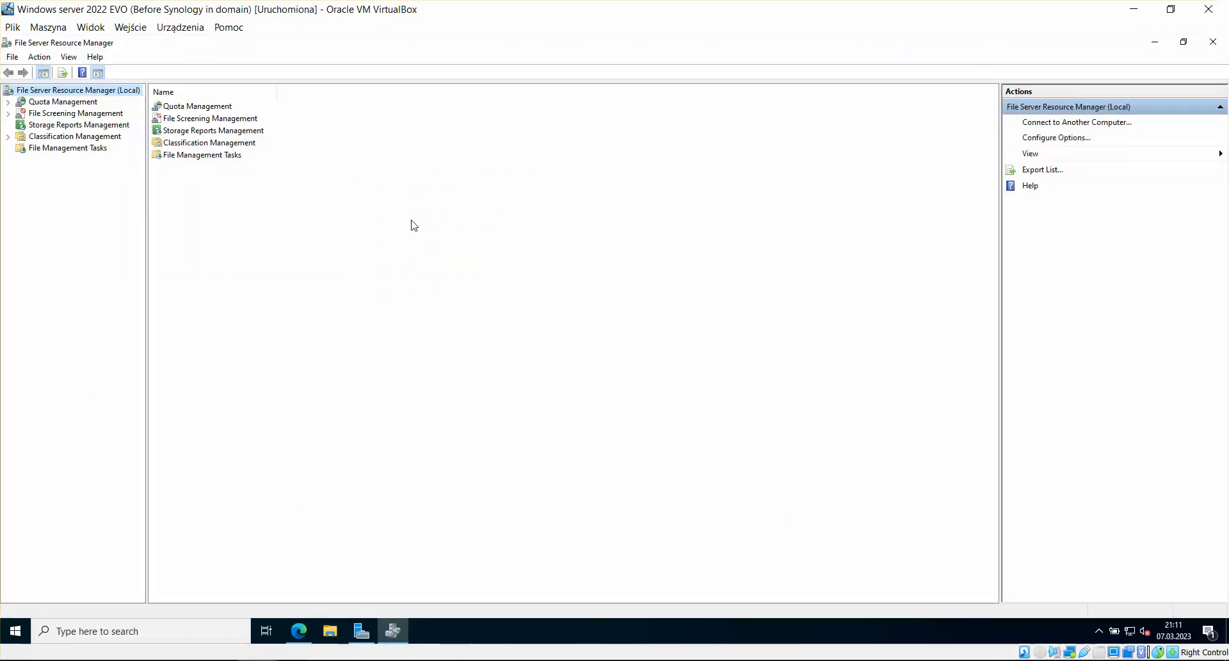
Restore File Server Resource Manager to a smaller, resized window moved aside.
left_click(1171, 9)
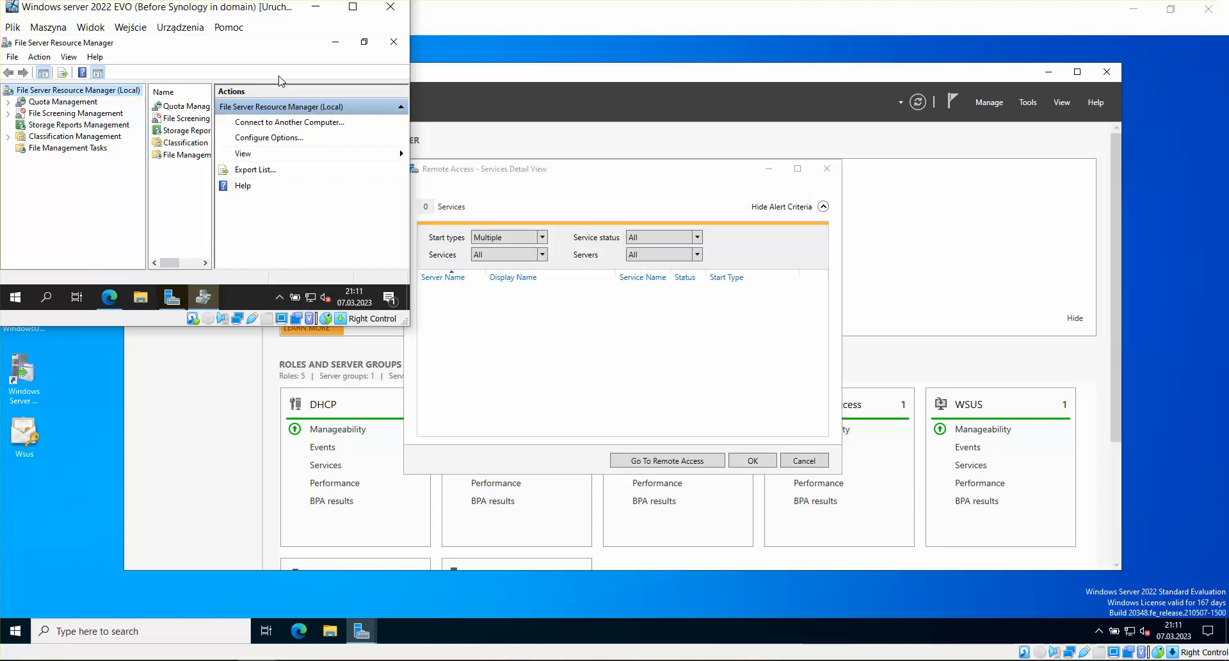
left_click_drag(278, 9, 567, 1)
left_click(1185, 42)
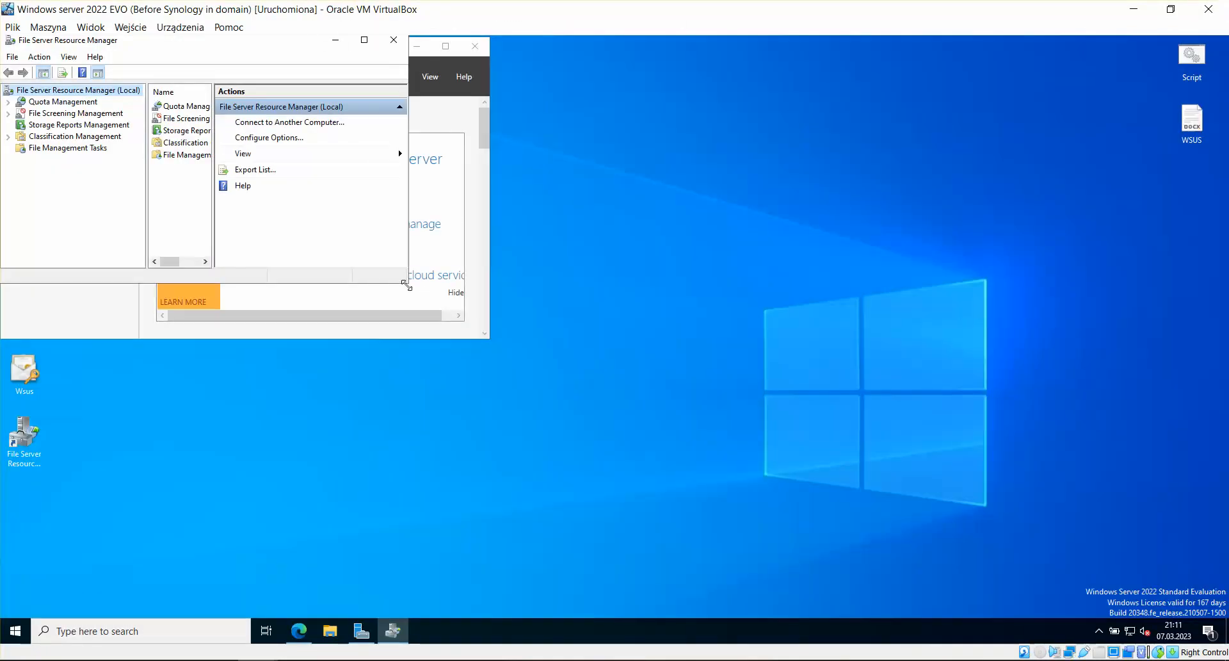
left_click_drag(409, 285, 1032, 416)
left_click_drag(454, 55, 511, 173)
Bring Server Manager forward, enlarge and reposition it, and show File and Storage Services.
left_click(300, 59)
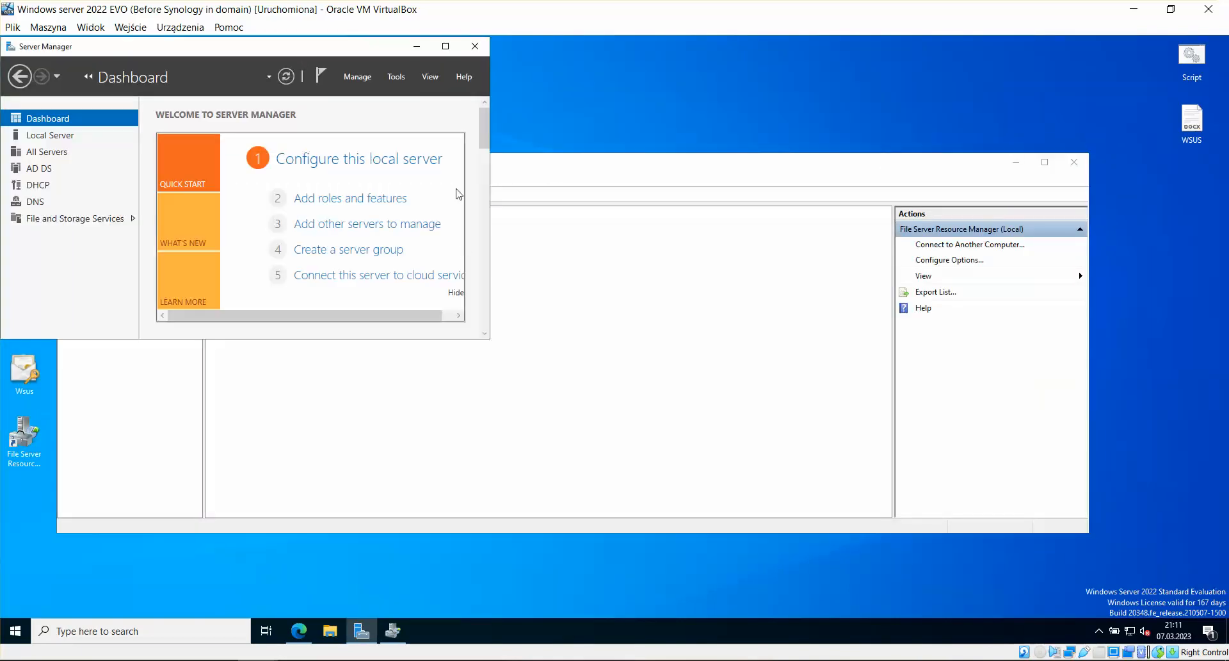
left_click_drag(489, 340, 984, 596)
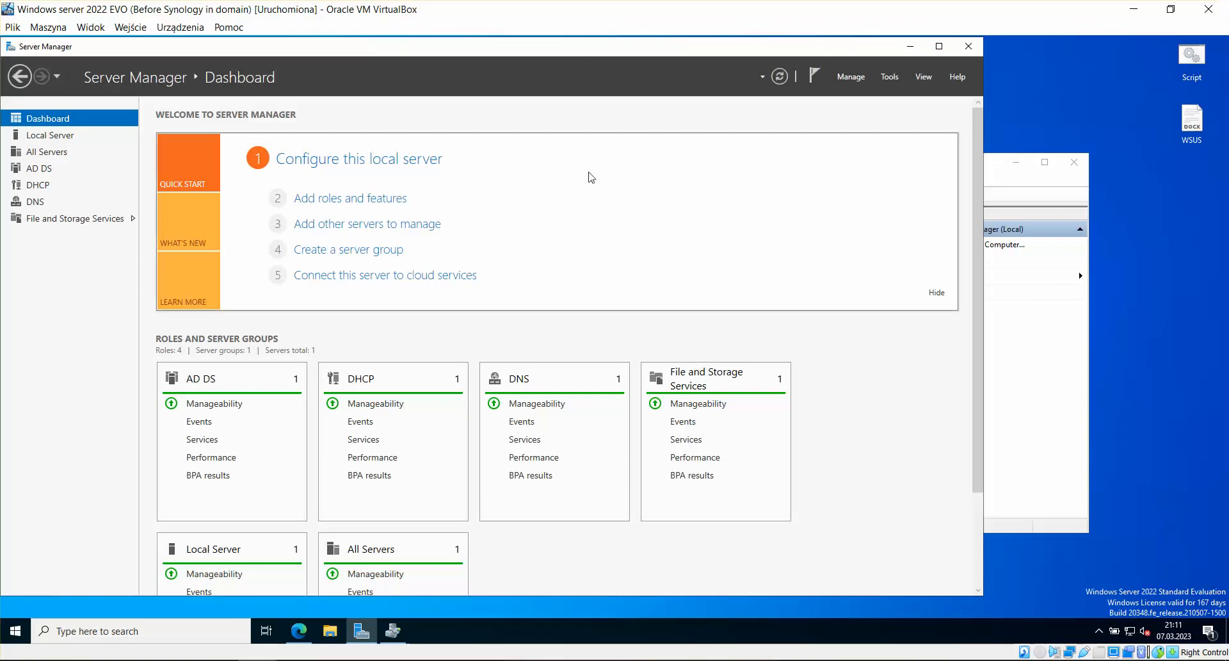
left_click_drag(598, 47, 660, 49)
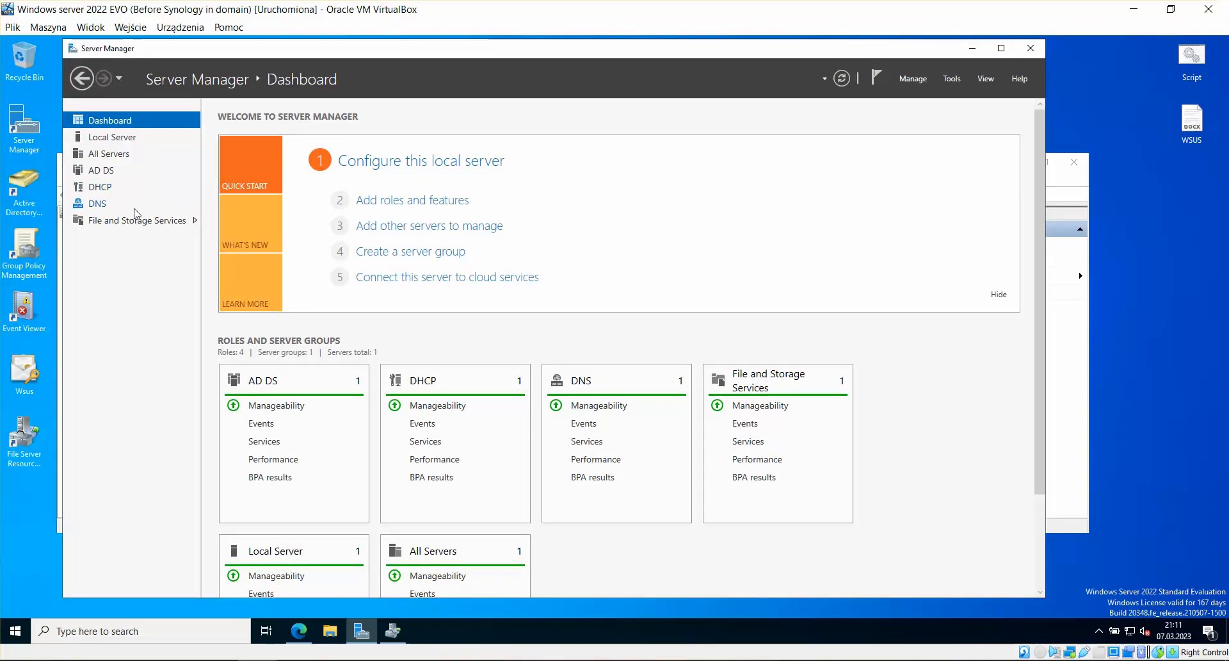
left_click(118, 229)
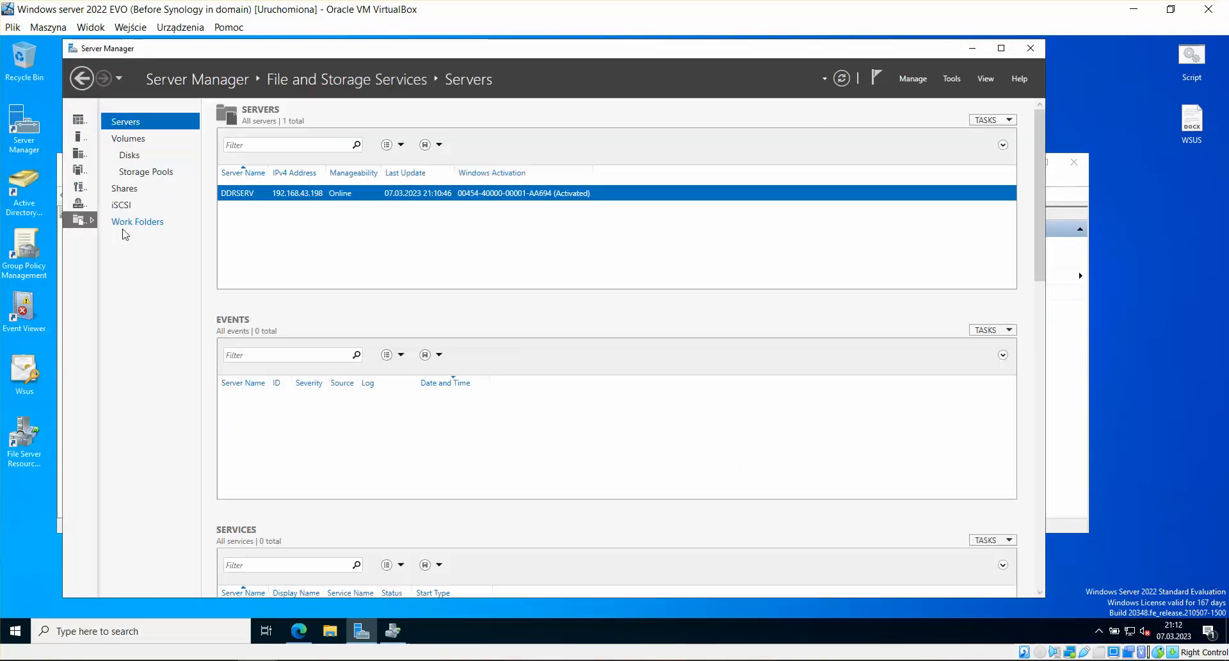
From the Shares list, launch the New Share Wizard via TASKS > New Share.
left_click(128, 189)
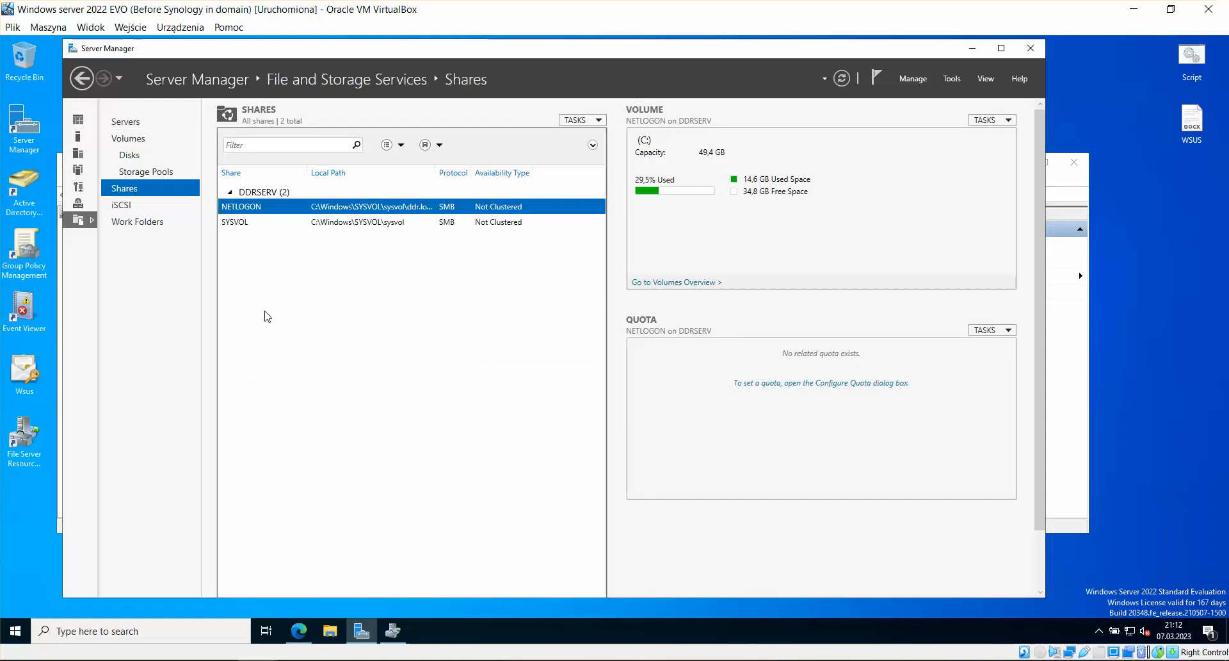
left_click(597, 123)
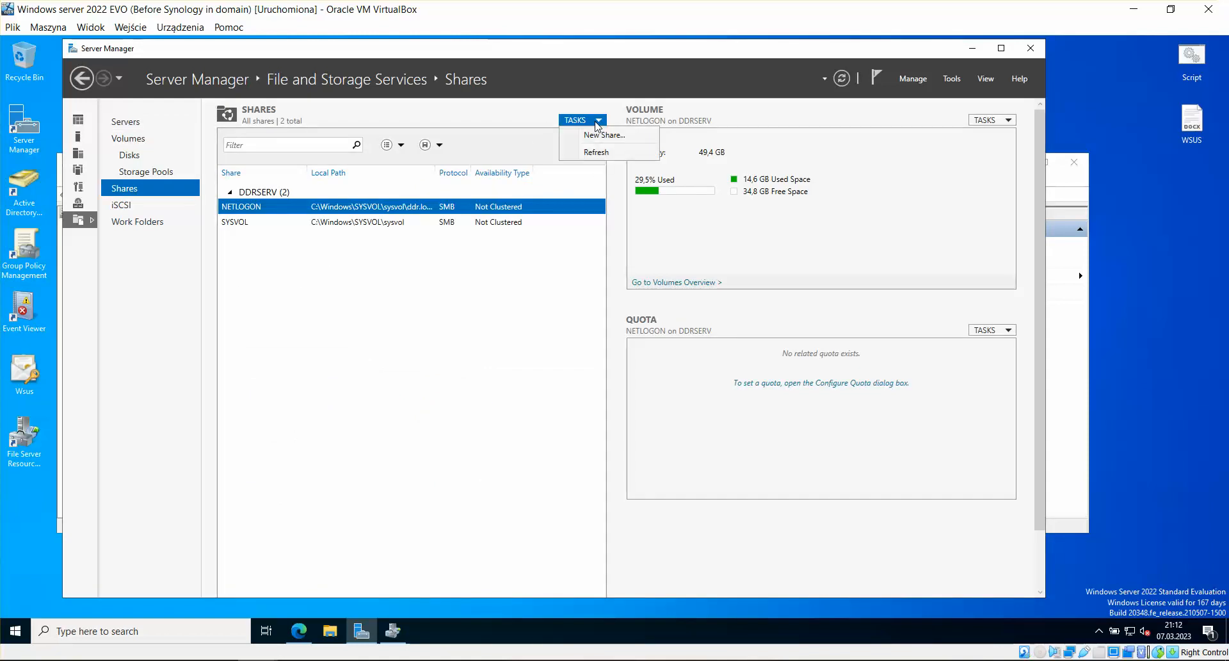
left_click(614, 135)
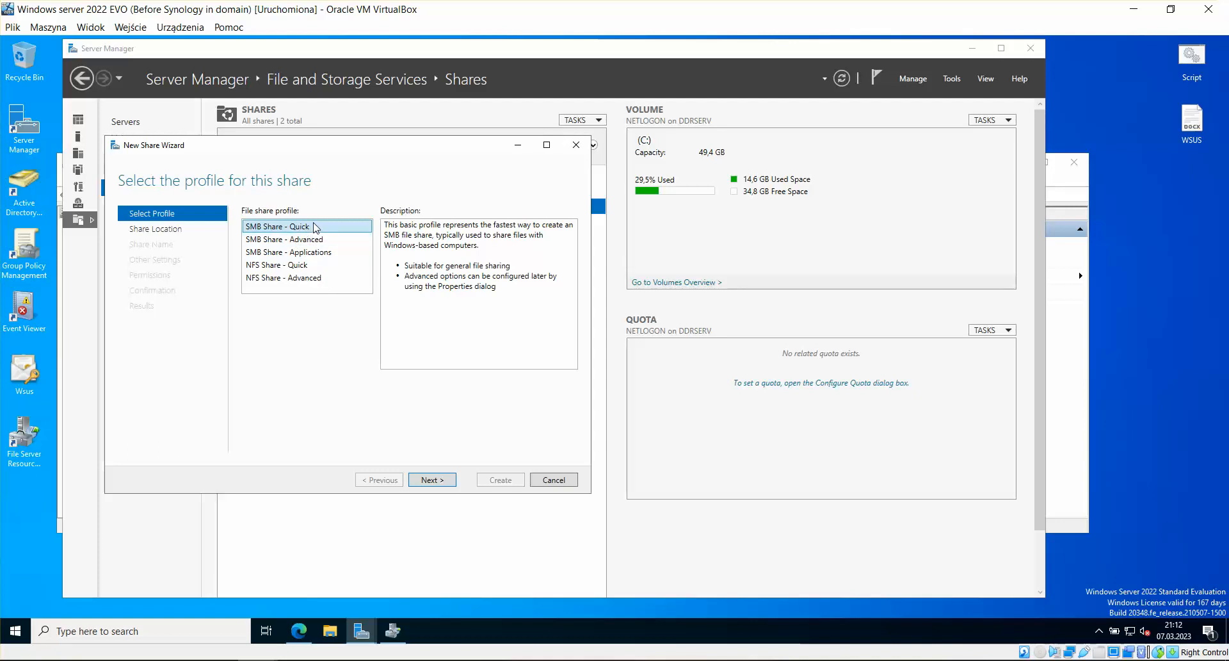
Review the SMB Share - Quick and Advanced profile descriptions, noting the Enable quotas feature.
left_click(405, 265)
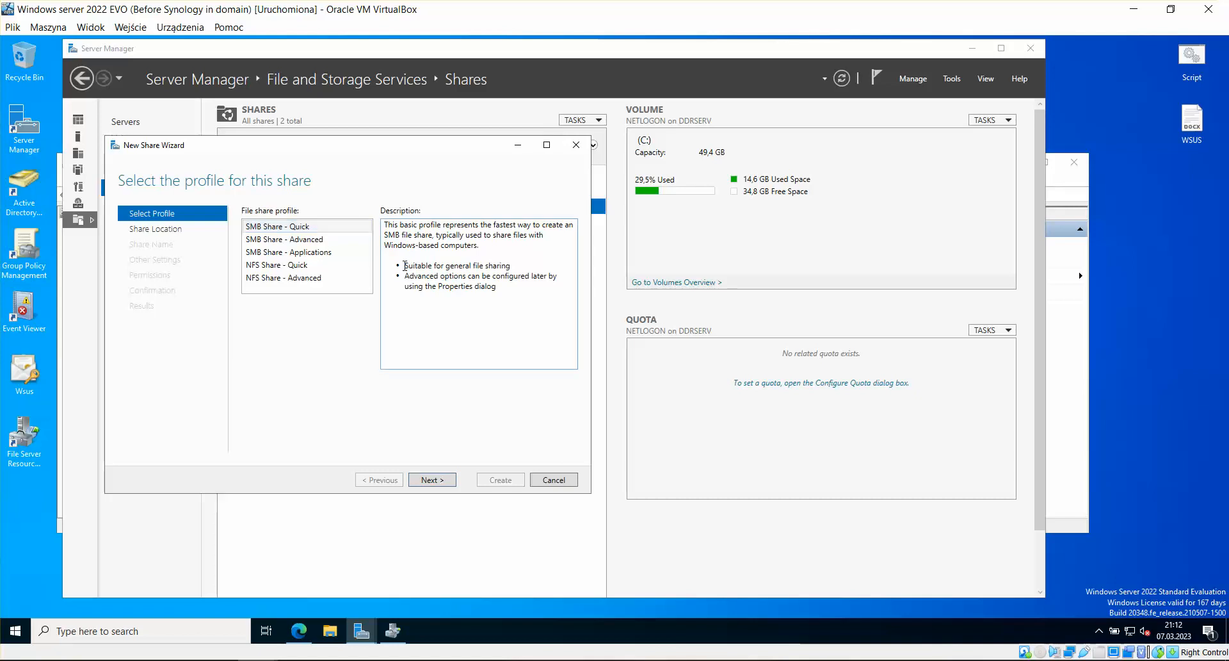
left_click_drag(407, 266, 510, 262)
left_click(508, 295)
left_click(295, 249)
left_click(297, 241)
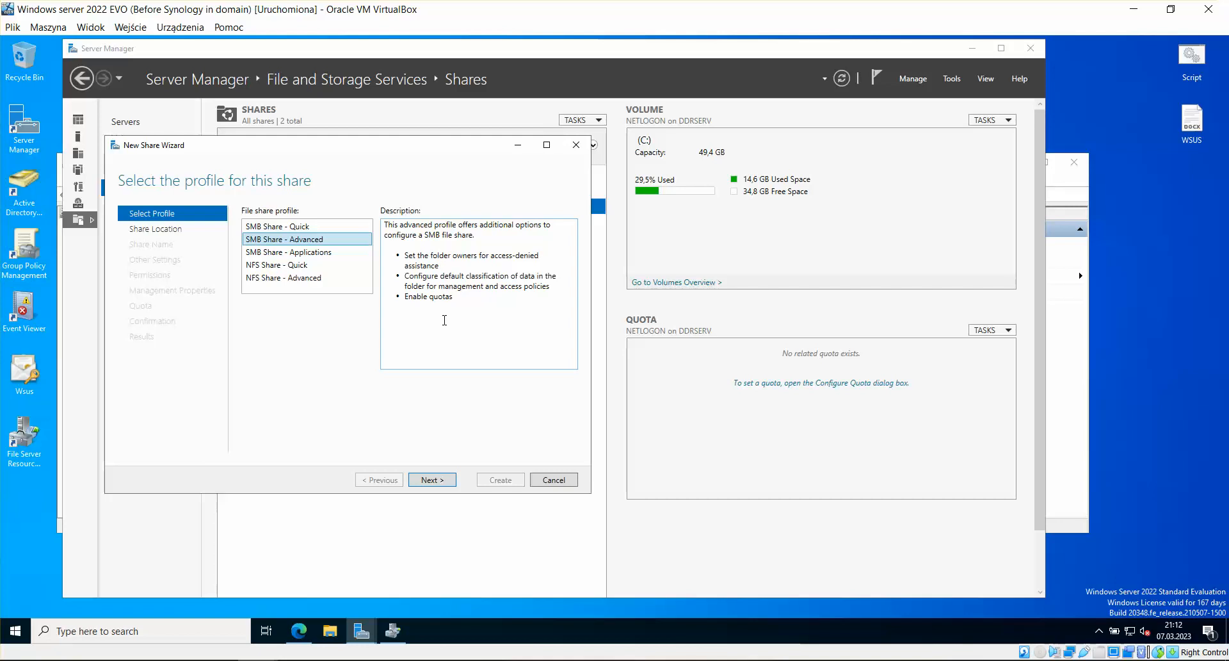
left_click_drag(453, 296, 411, 297)
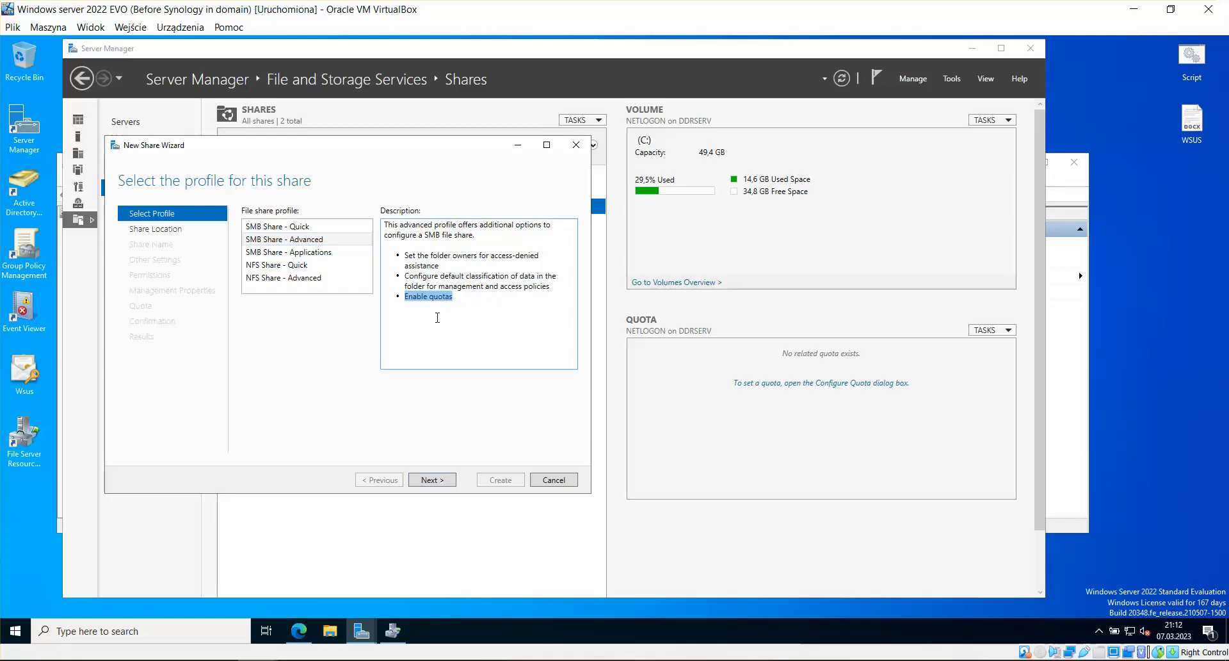
Compare the Applications and NFS profiles, then choose SMB Share - Advanced and continue.
left_click(289, 254)
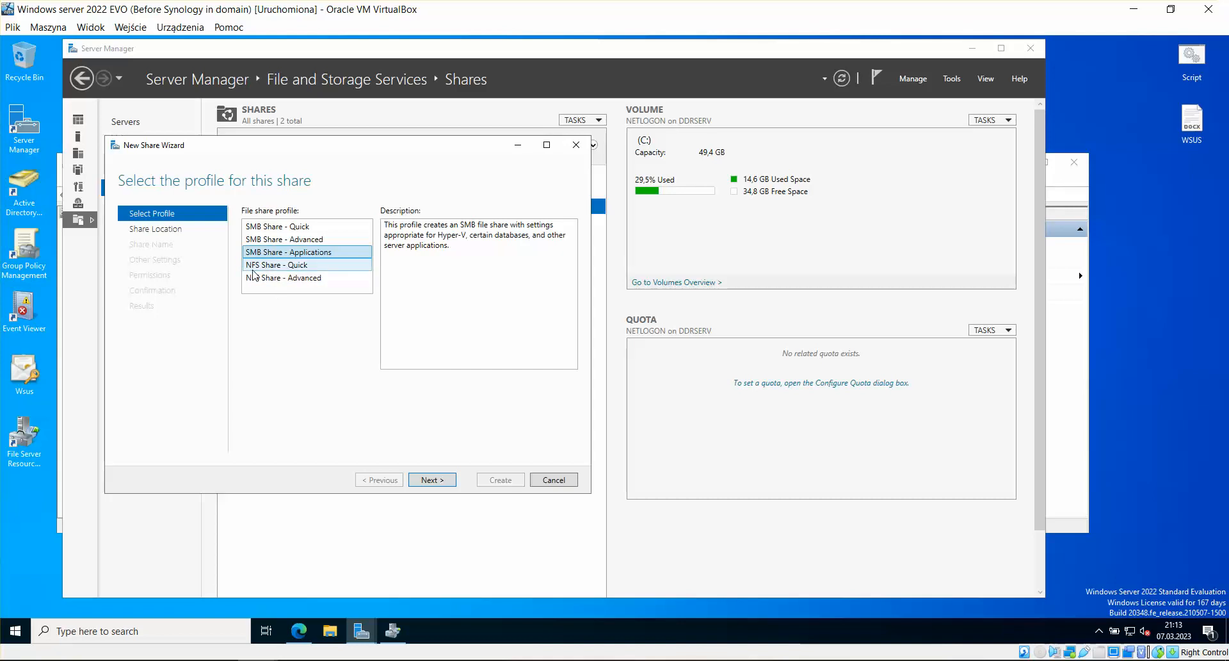
left_click(273, 269)
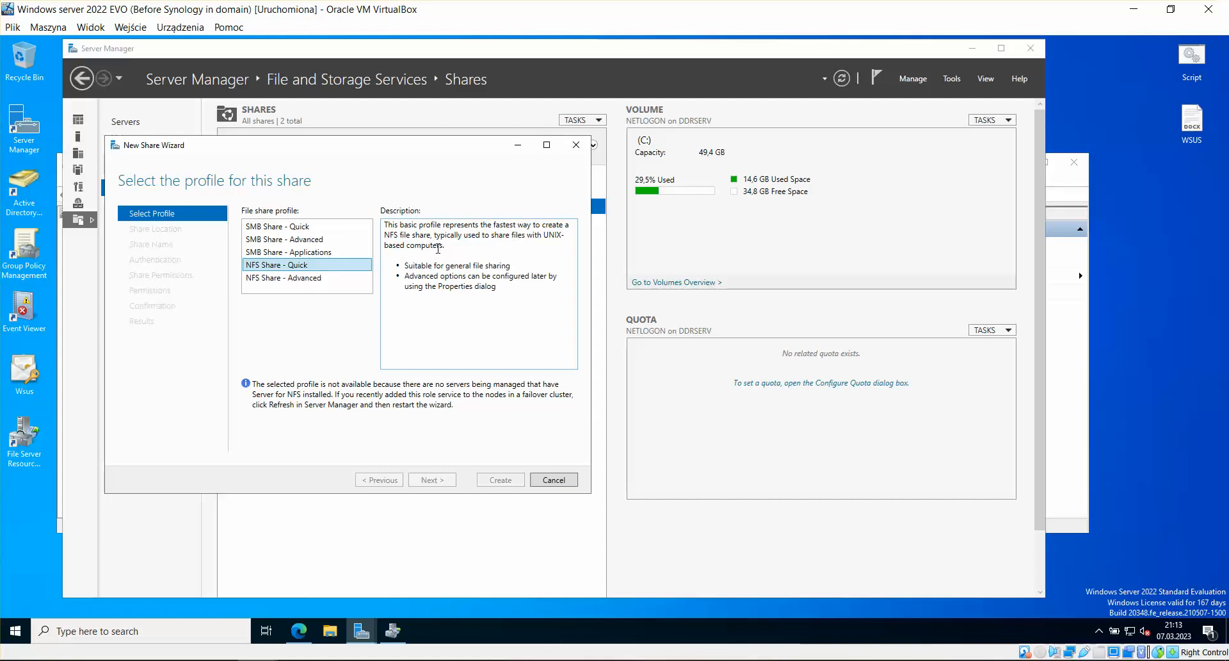
left_click_drag(453, 246, 532, 242)
left_click(318, 279)
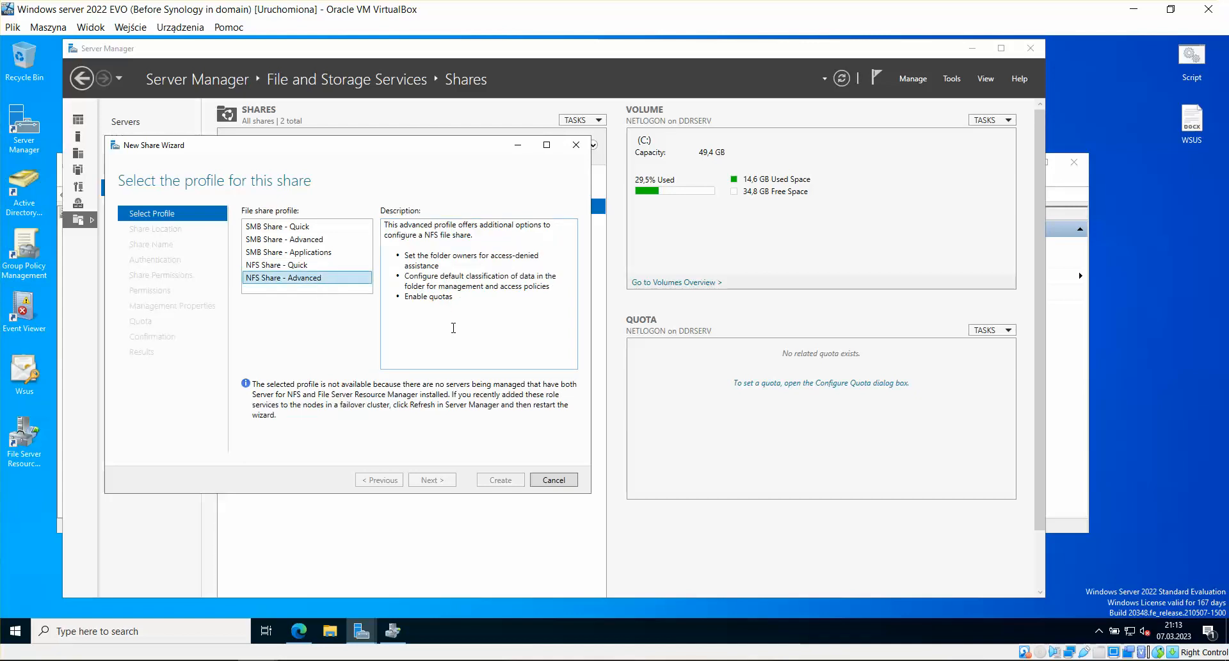
left_click(283, 241)
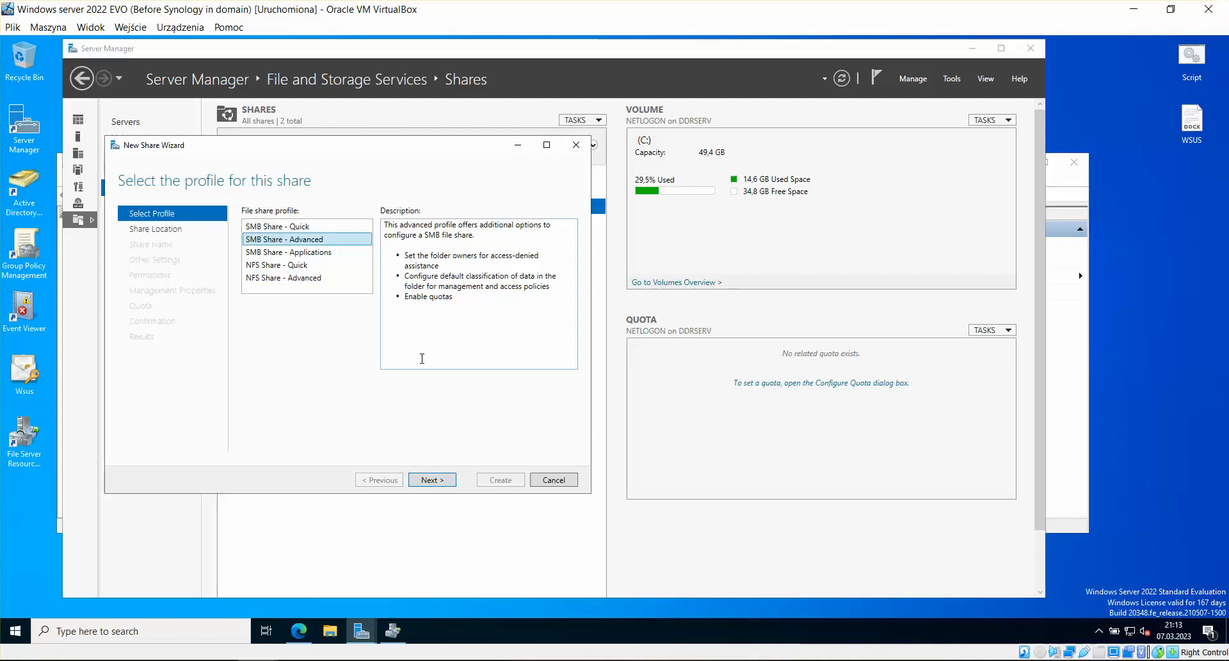
left_click(437, 483)
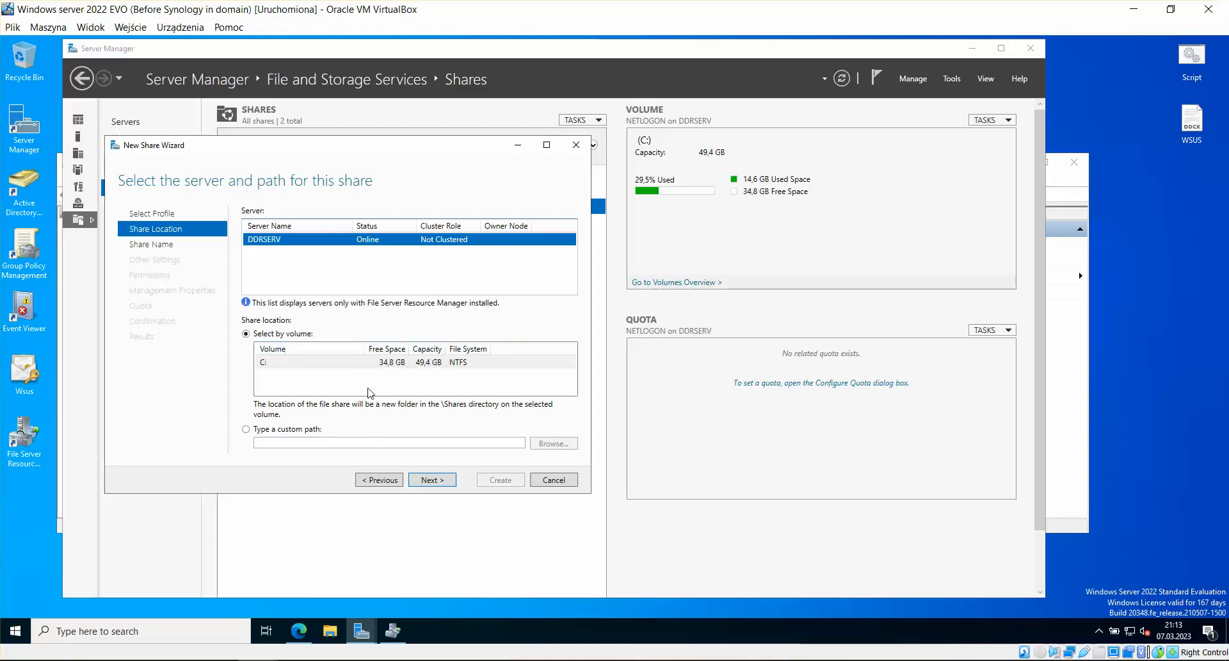
Create a new folder C:\SHARE and use it as the custom share path.
left_click(287, 430)
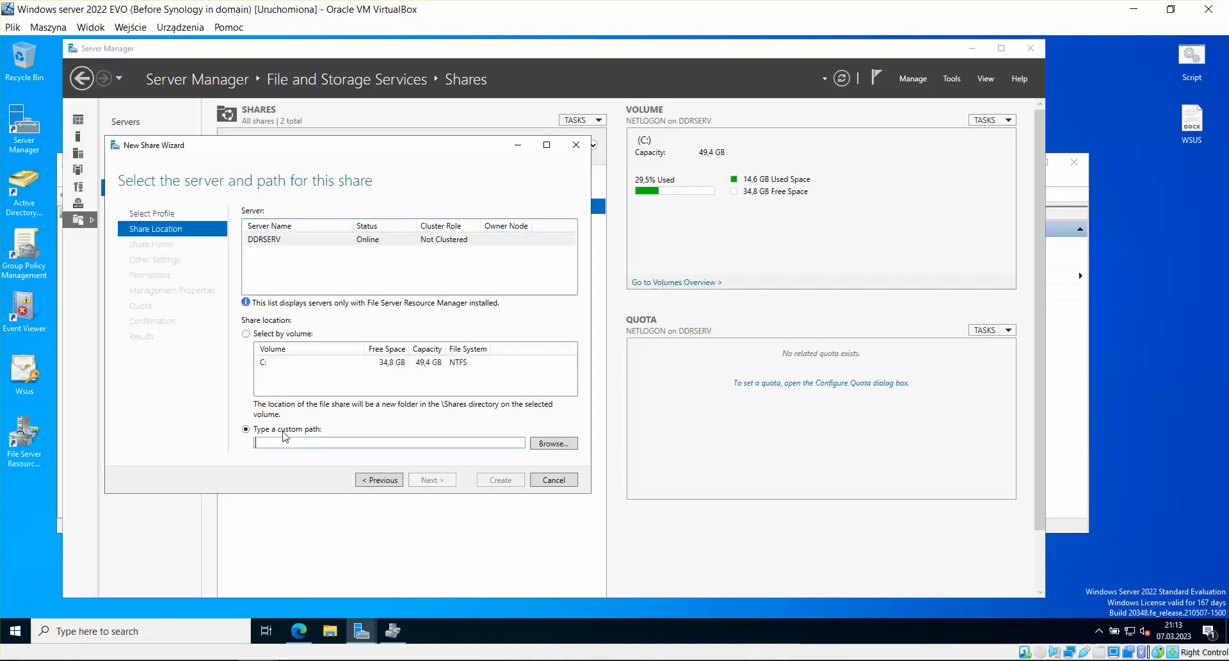
left_click(556, 444)
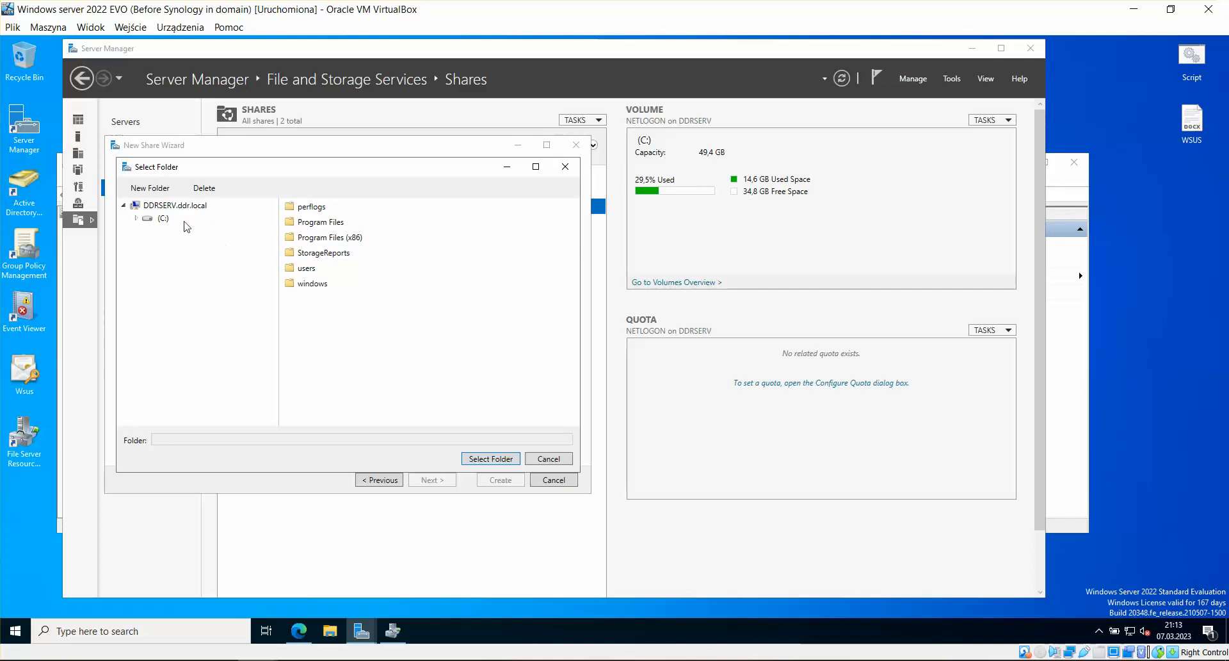
left_click(155, 188)
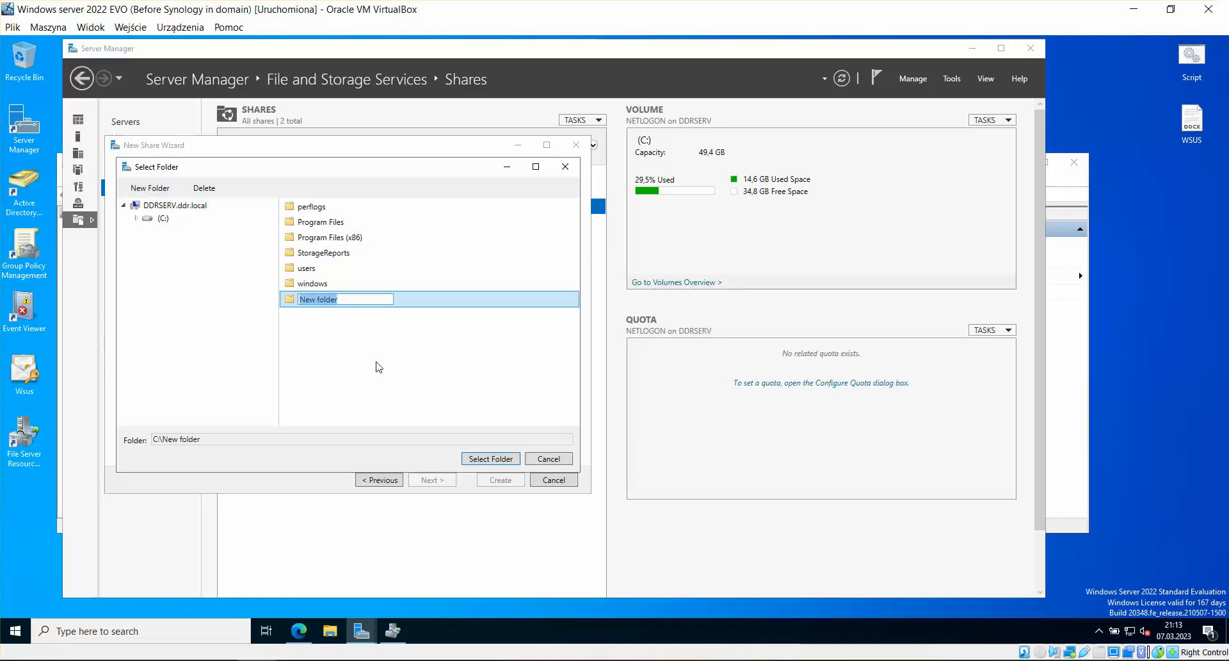
key("BackSpace")
key("Return")
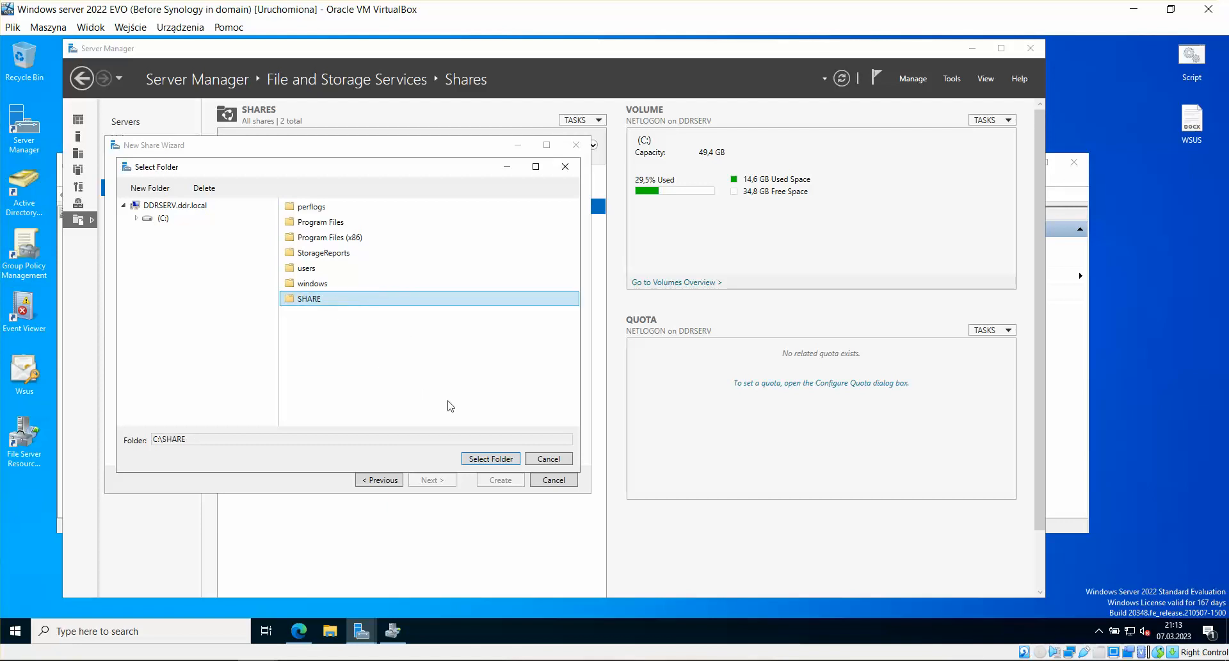
left_click(501, 458)
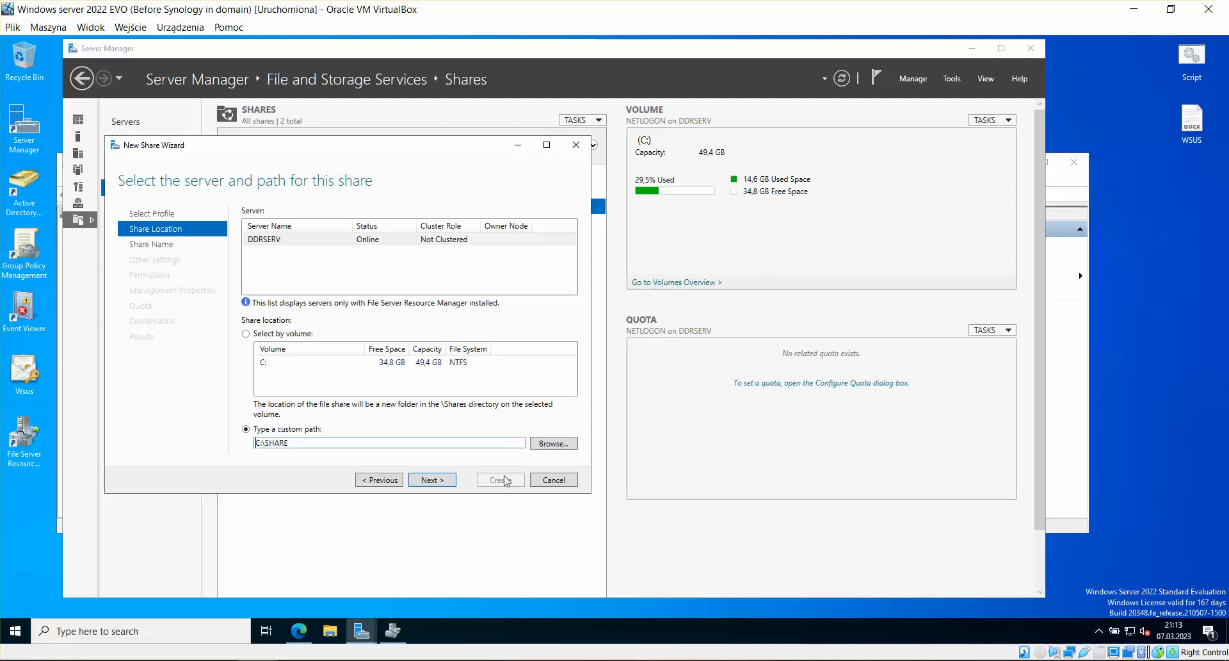
left_click(439, 481)
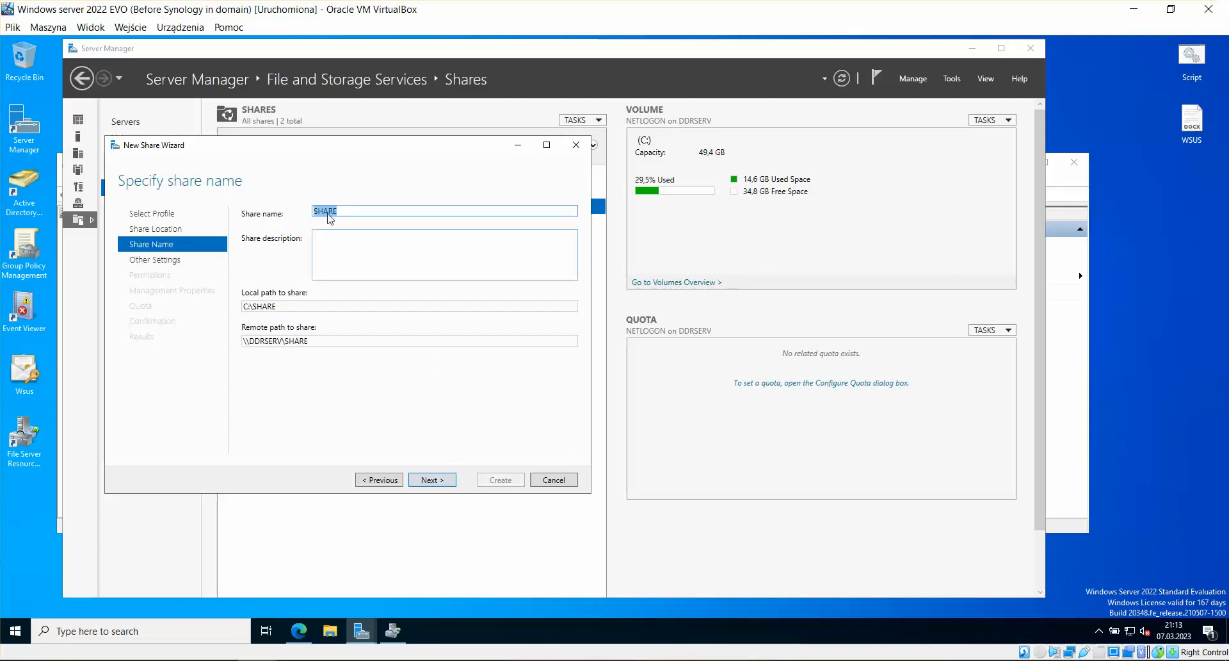
Keep share name SHARE, copy remote path \\DDRSERV\SHARE, and enable access-based enumeration.
left_click(354, 211)
triple_click(262, 340)
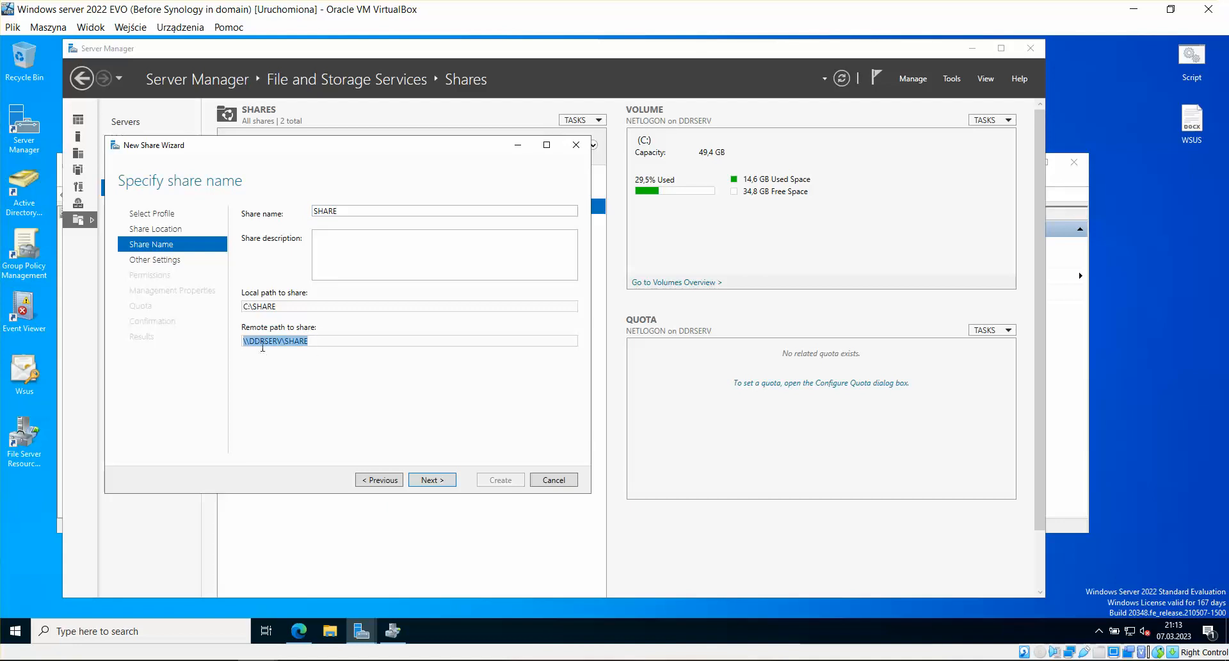
right_click(262, 347)
left_click(297, 366)
left_click(452, 481)
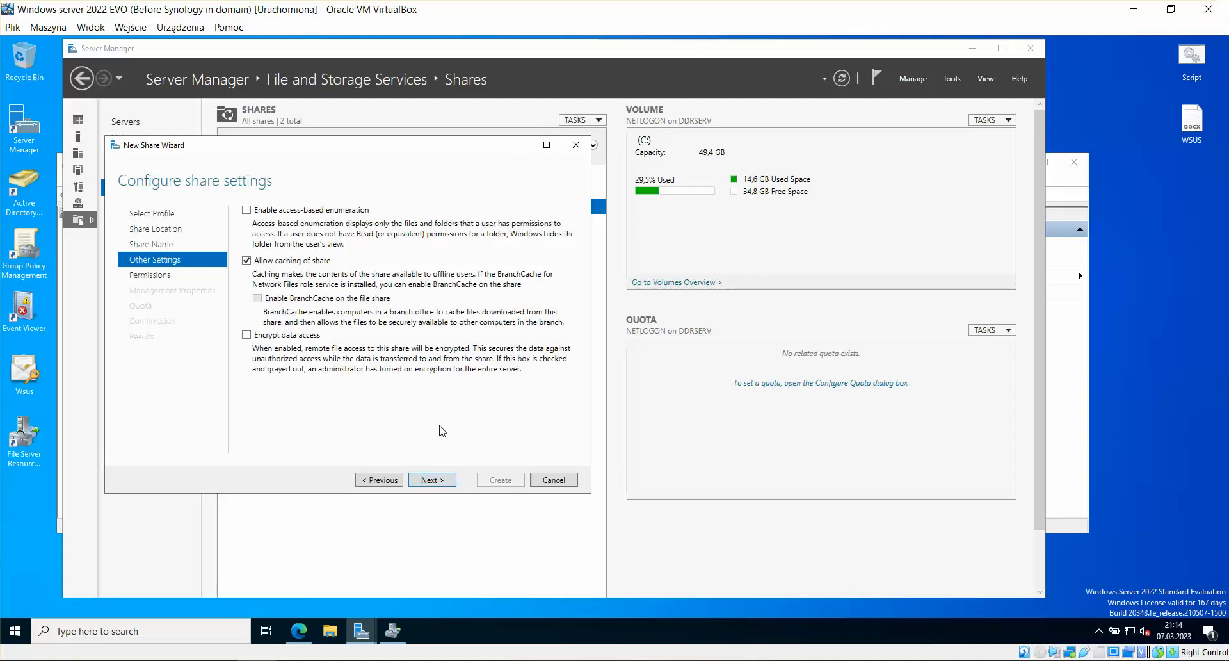
left_click(246, 211)
left_click(446, 484)
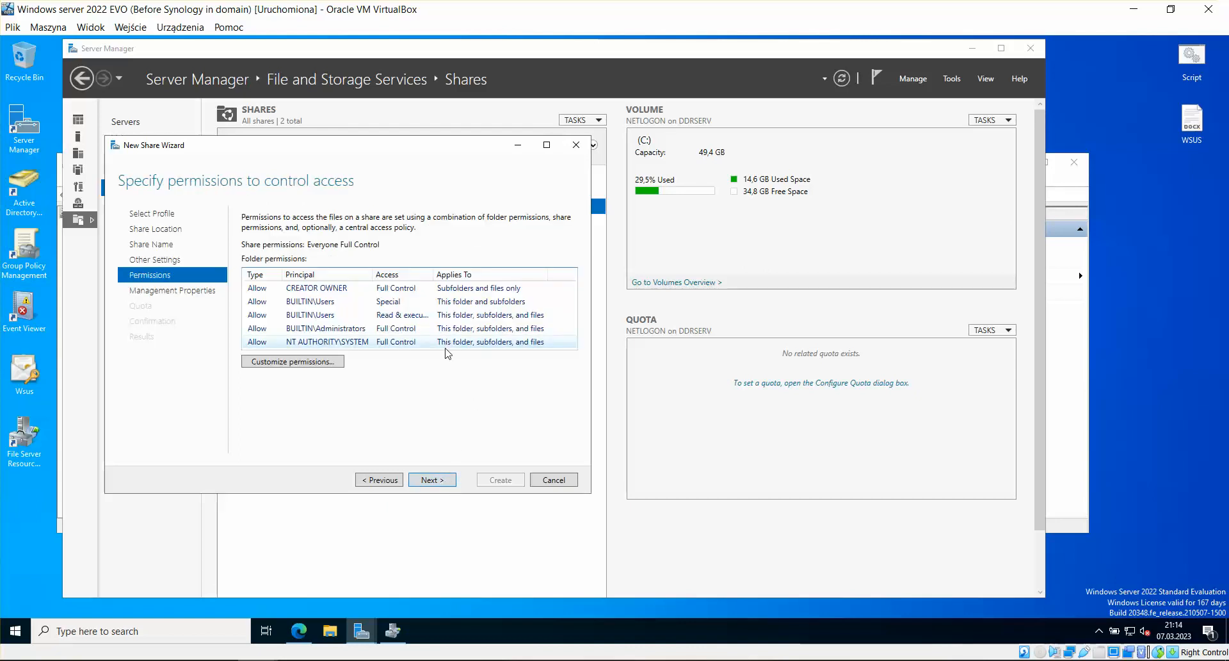
Disable inheritance on SHARE, convert to explicit entries, and remove both Users permission entries.
left_click(307, 362)
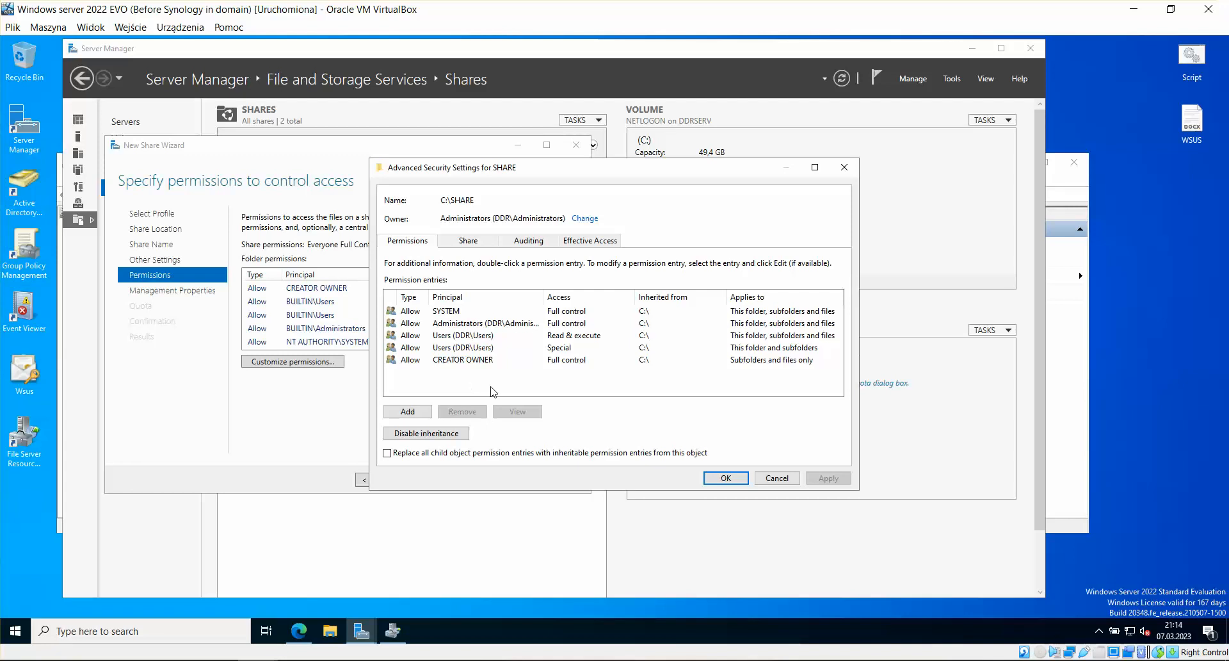
left_click_drag(548, 174, 531, 171)
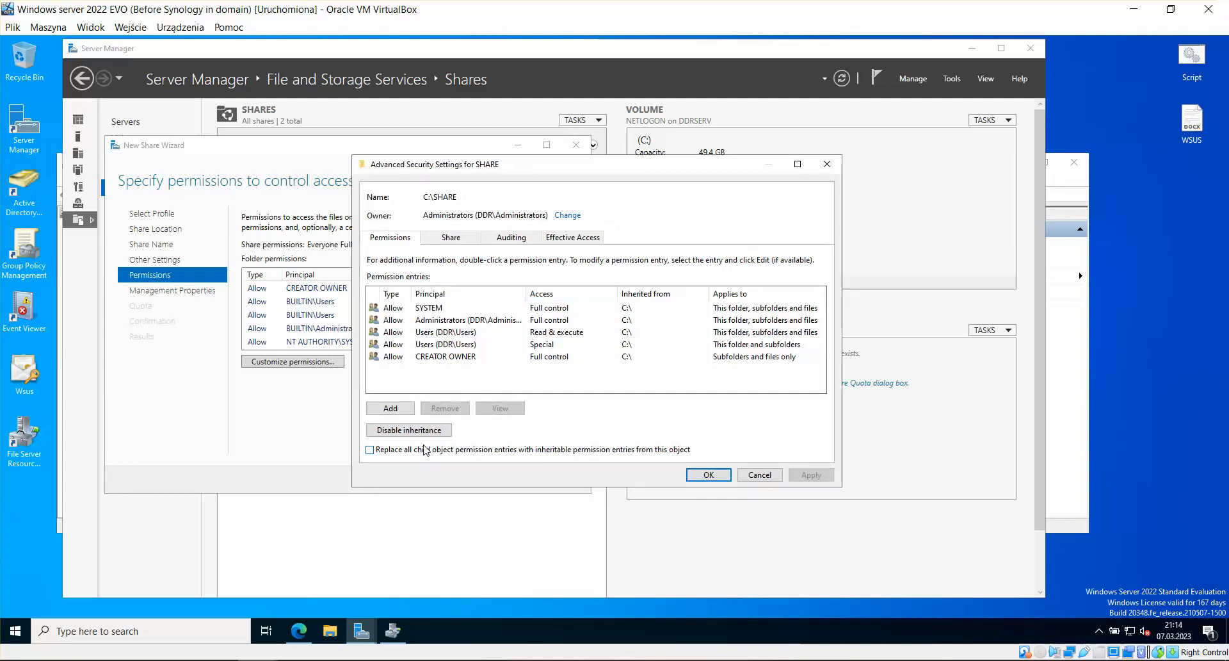
left_click(435, 430)
left_click(586, 312)
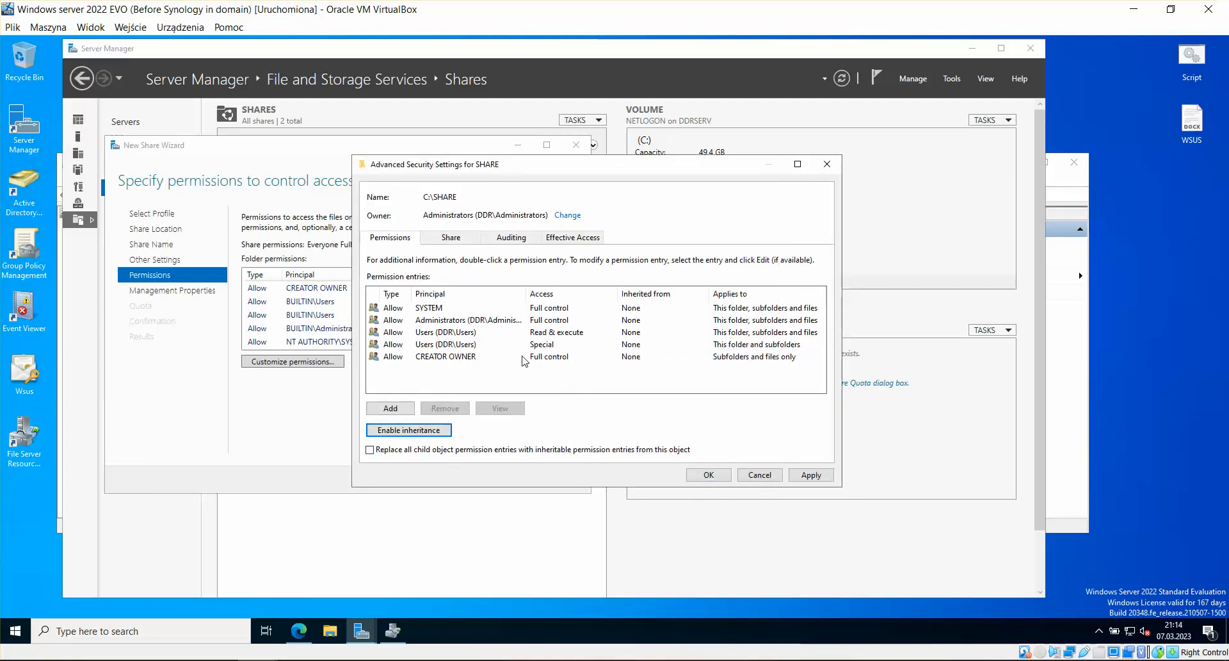
left_click(448, 346)
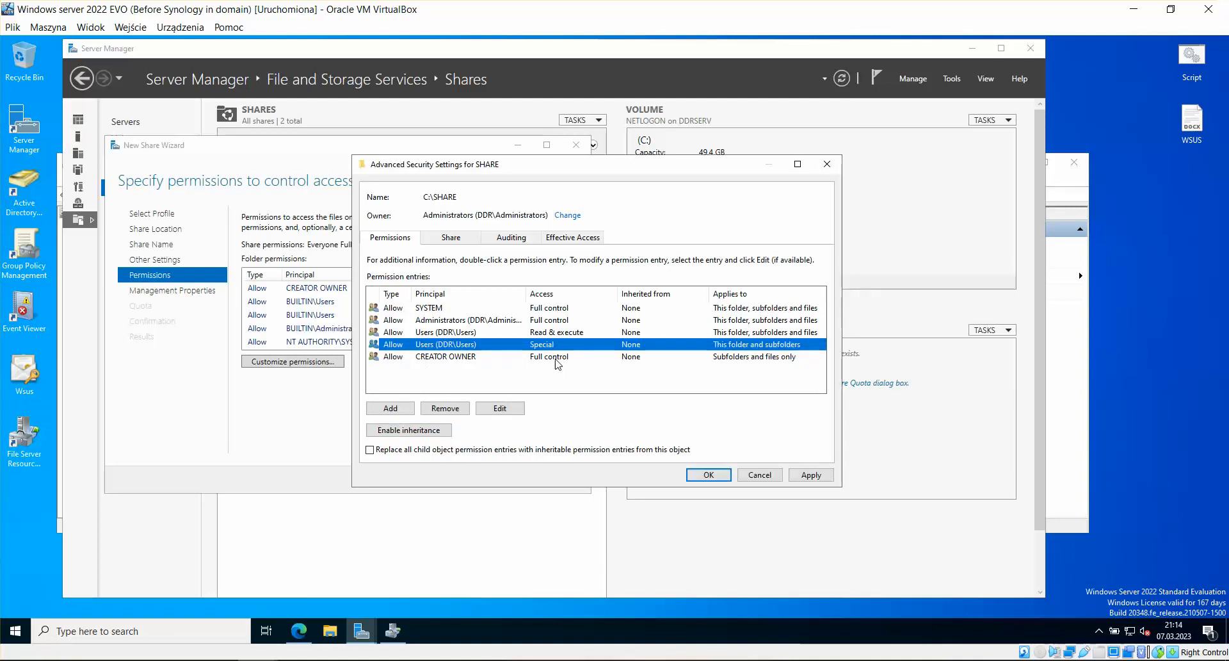
left_click(446, 408)
left_click(459, 334)
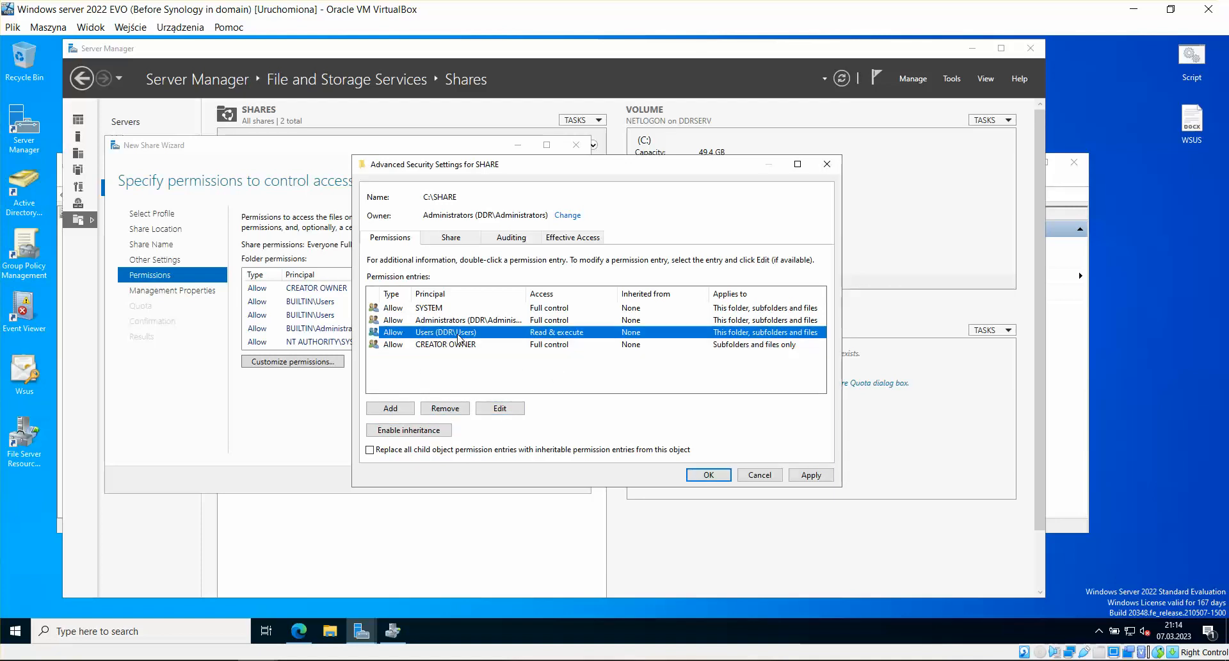
left_click(448, 410)
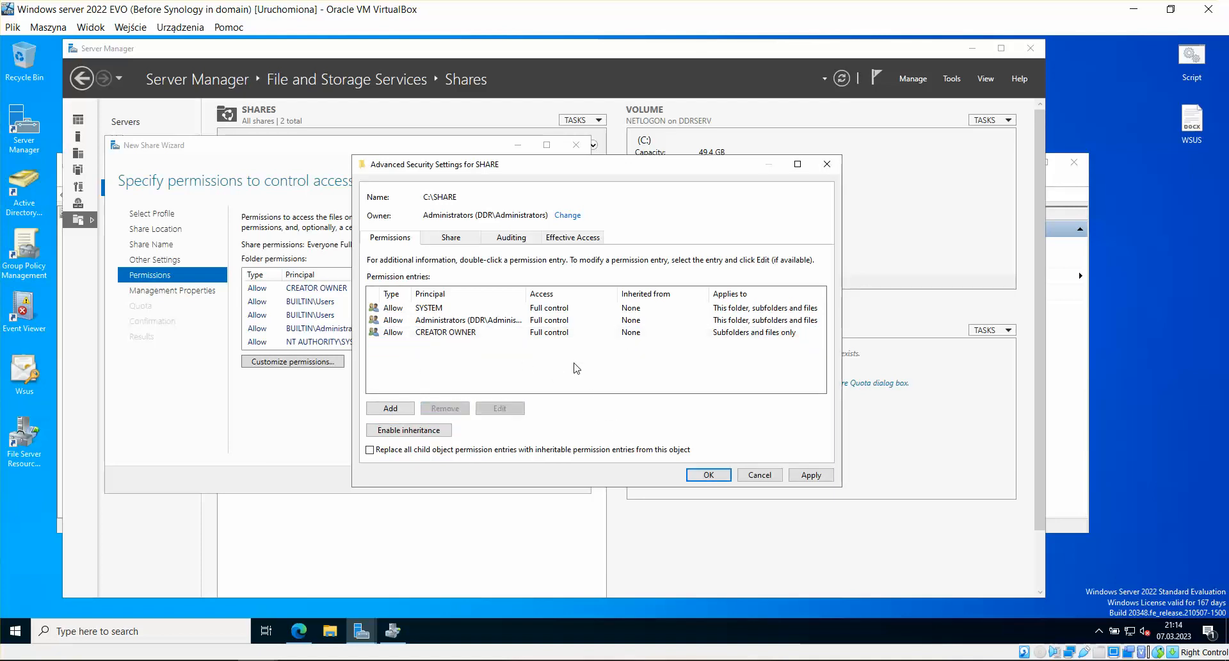
Start changing the folder owner and list all domain users and groups with Find Now.
left_click(567, 216)
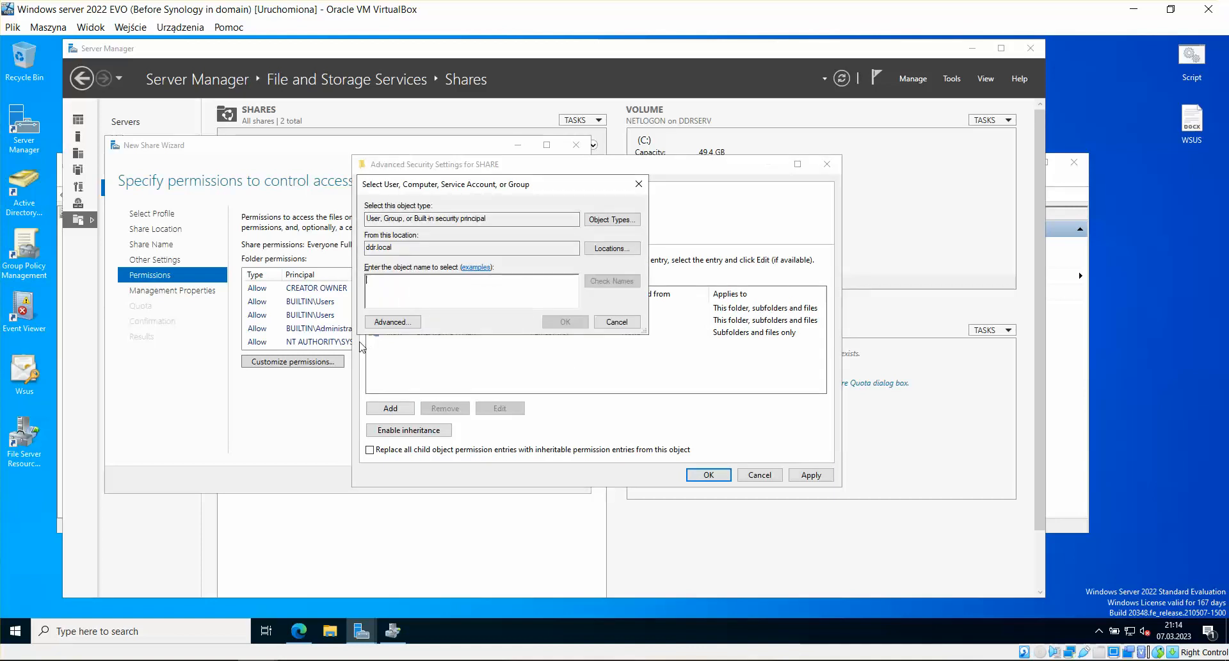
left_click(392, 321)
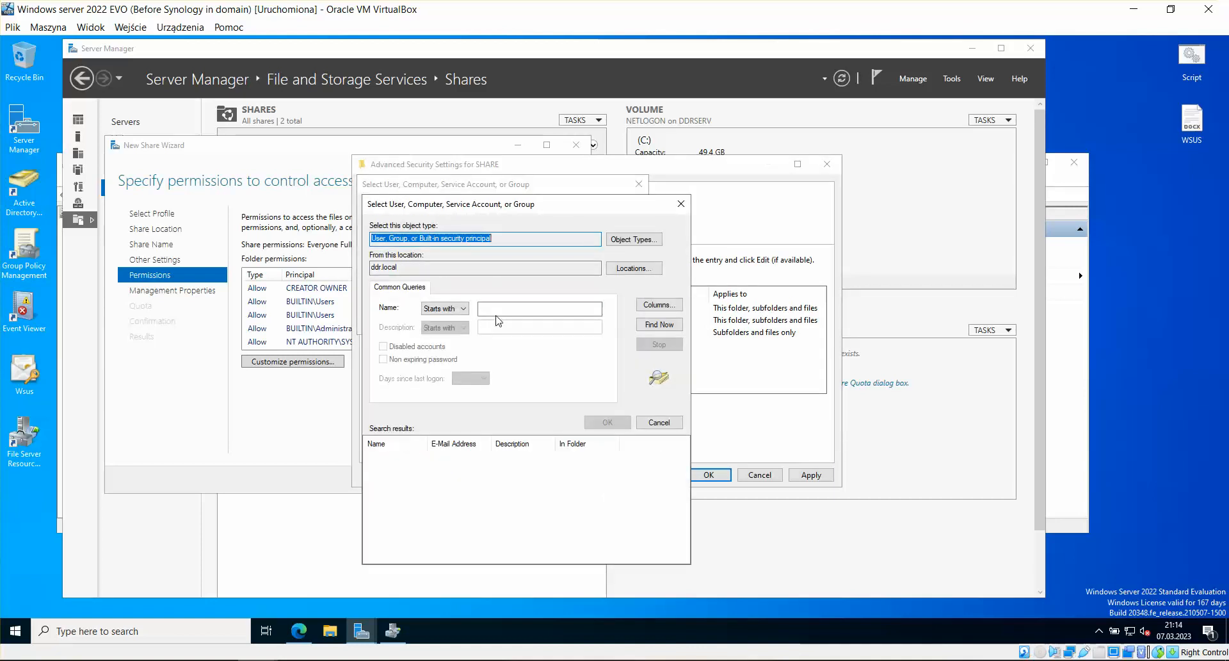
left_click(652, 326)
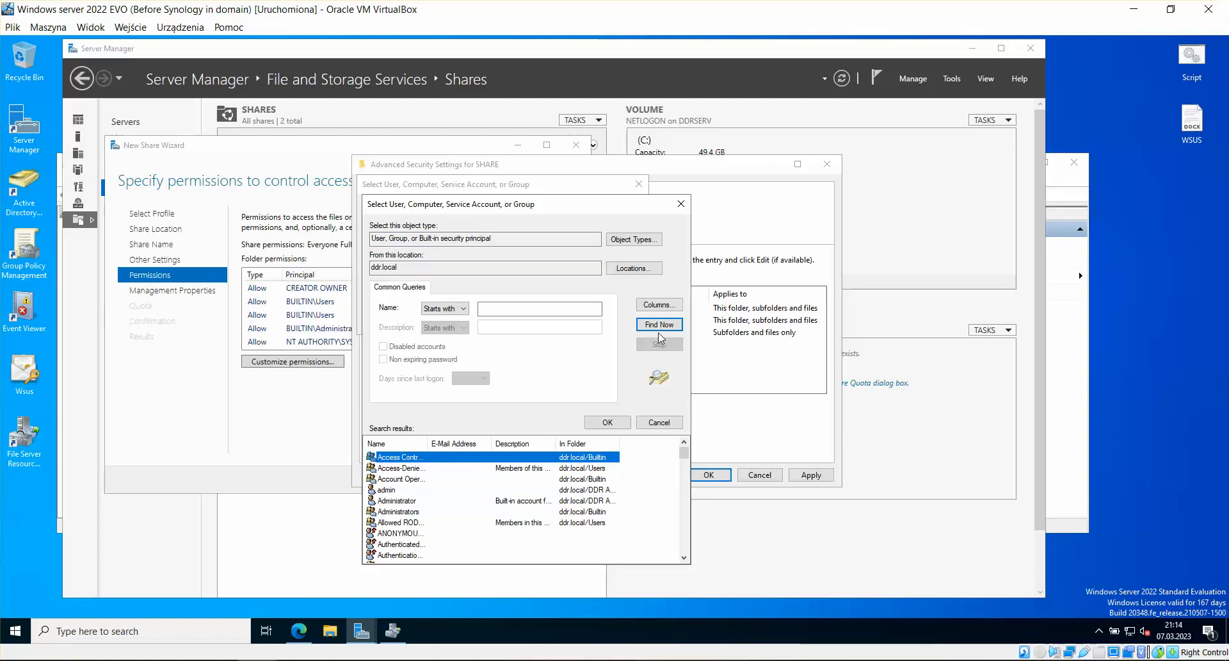
left_click_drag(427, 438, 495, 438)
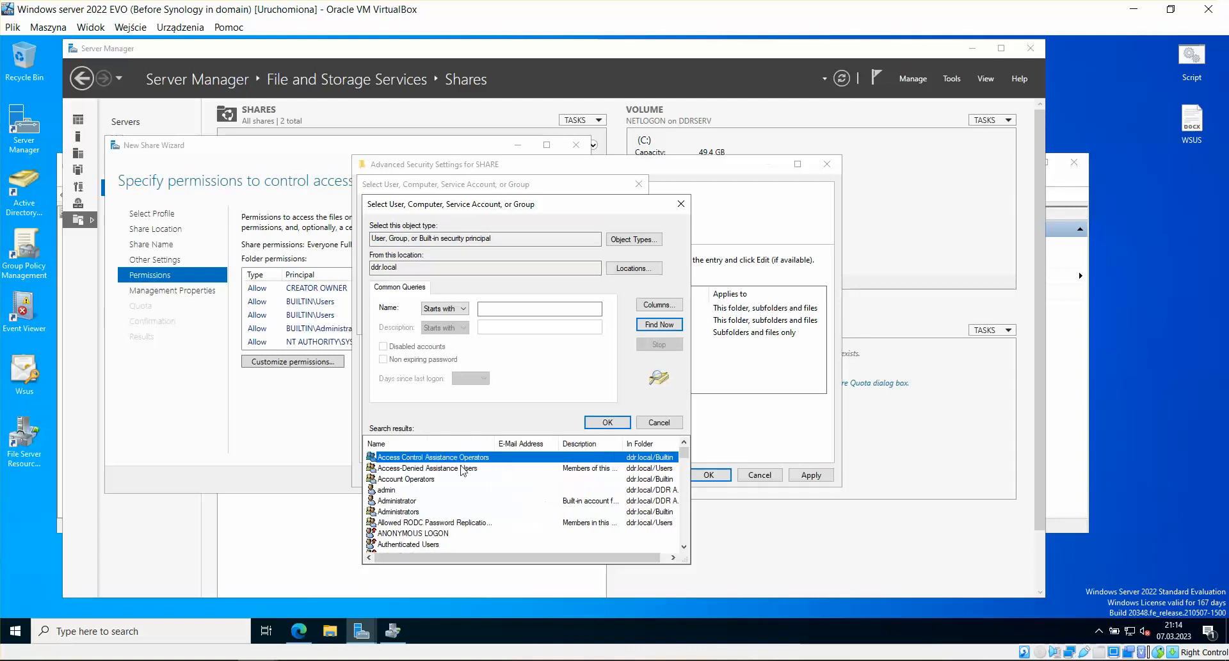
scroll(471, 477, "down", 1)
scroll(471, 477, "down", 4)
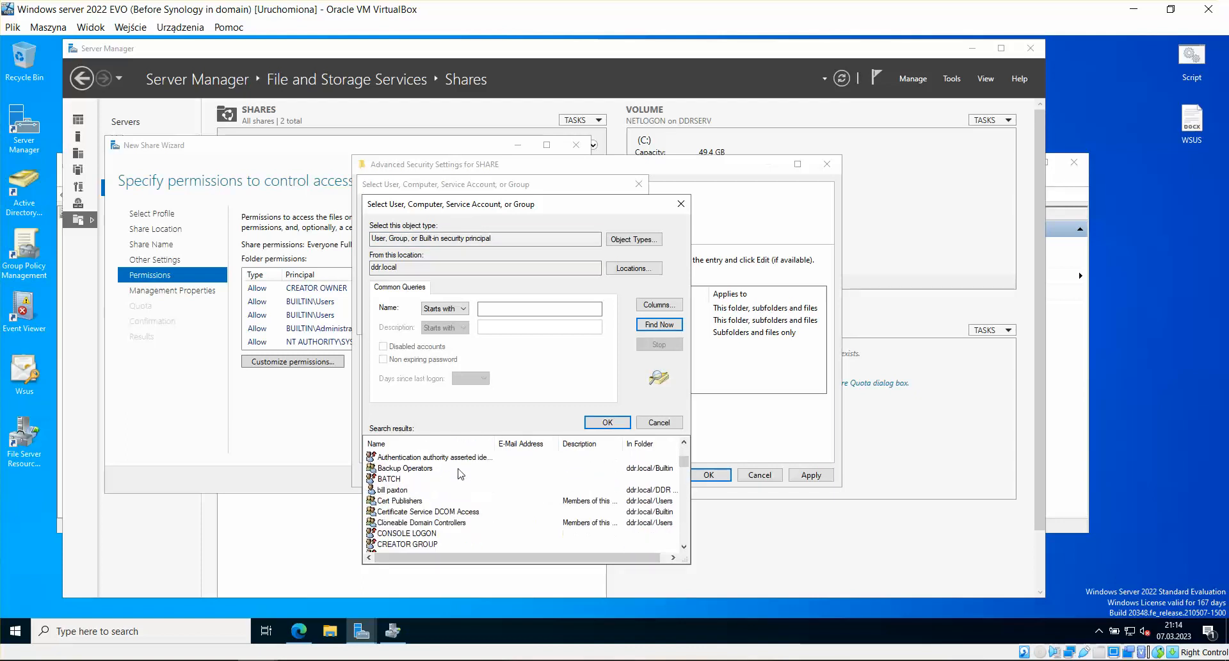
scroll(459, 474, "up", 3)
scroll(459, 474, "down", 5)
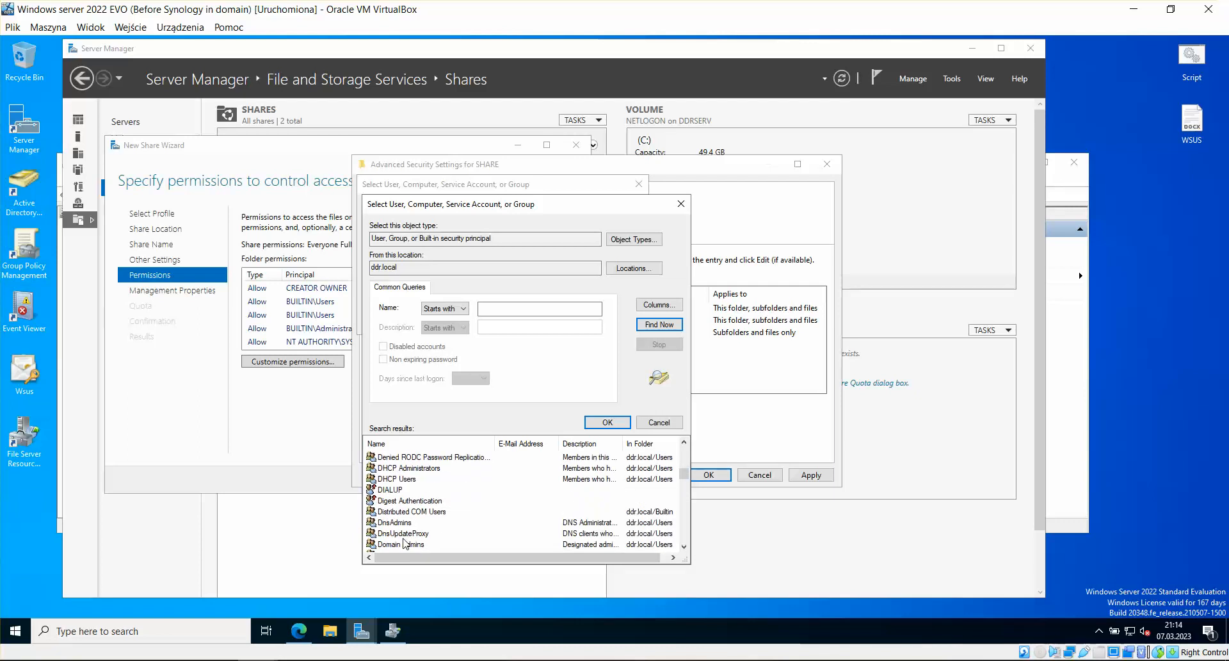
scroll(407, 541, "down", 1)
Select Domain Users as the new owner of C:\SHARE and confirm it.
left_click(405, 513)
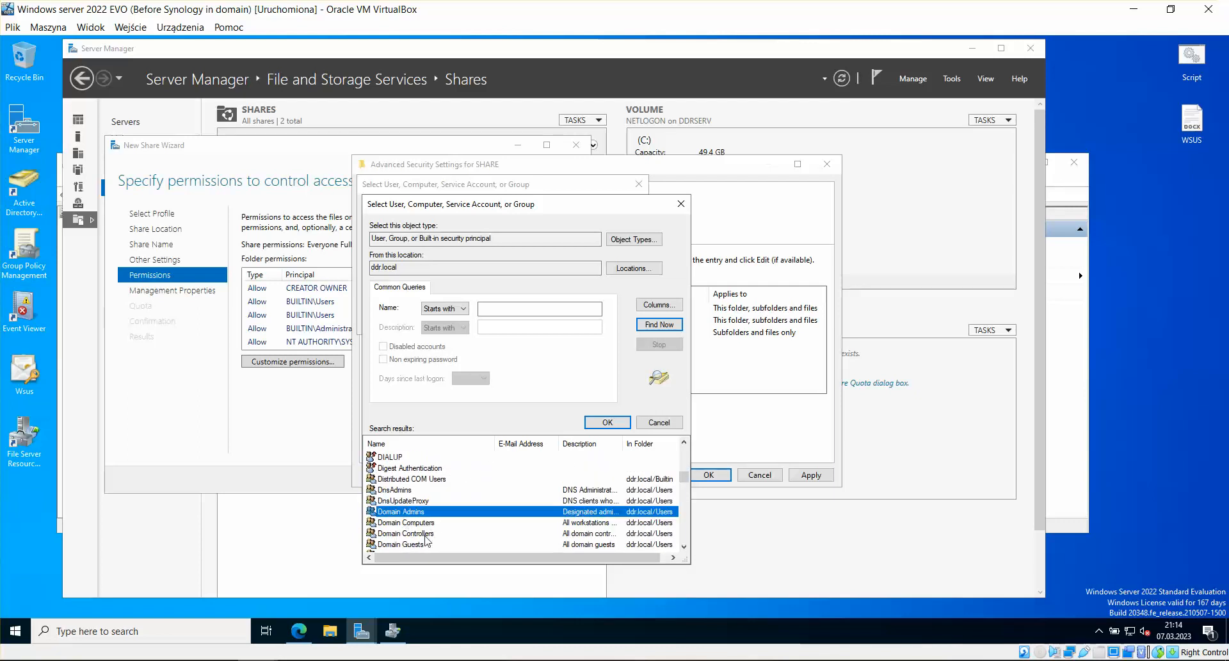
left_click(408, 545)
scroll(459, 528, "down", 1)
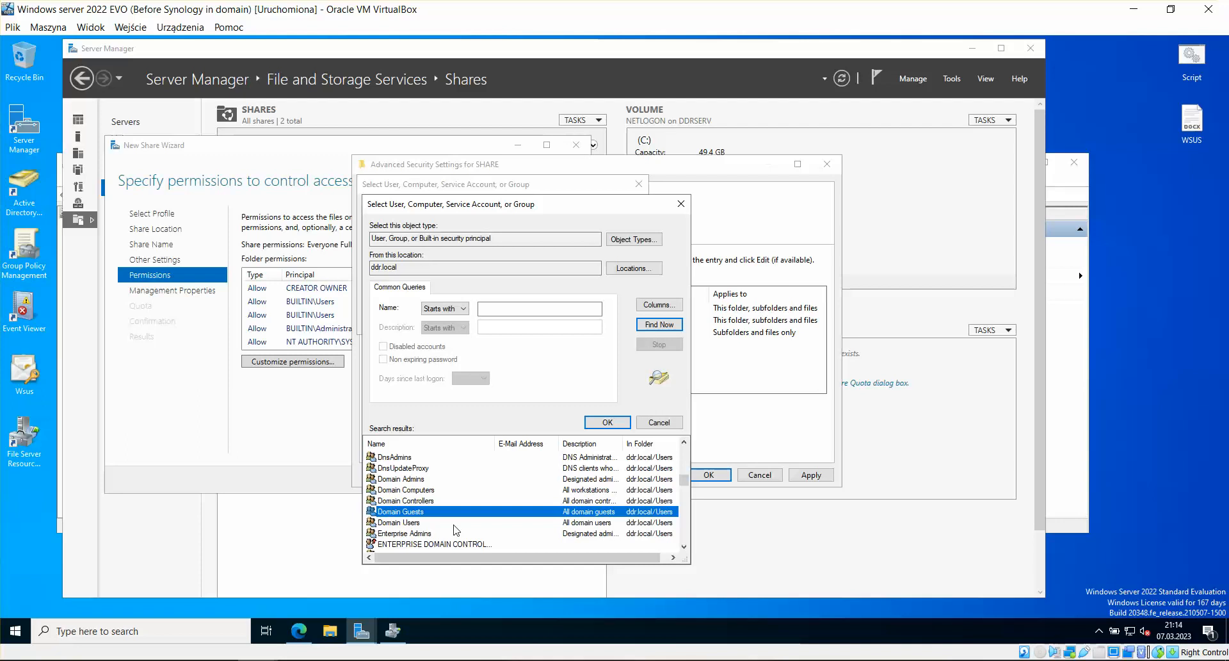
left_click(416, 501)
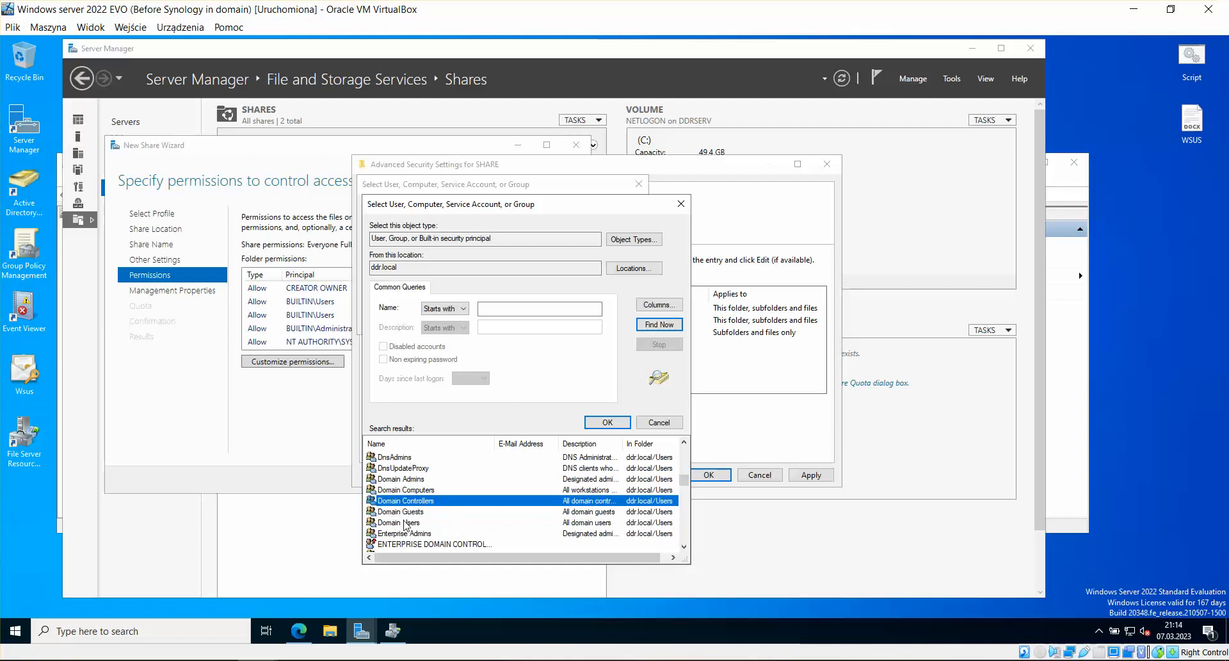
double_click(405, 522)
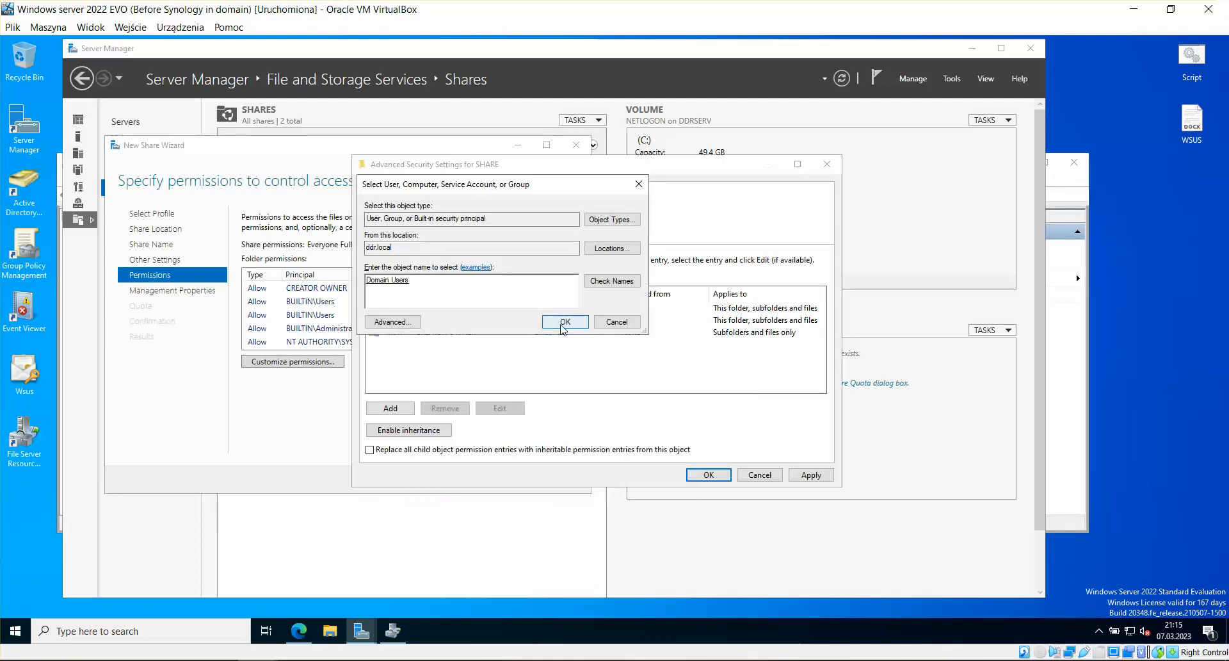
left_click(564, 322)
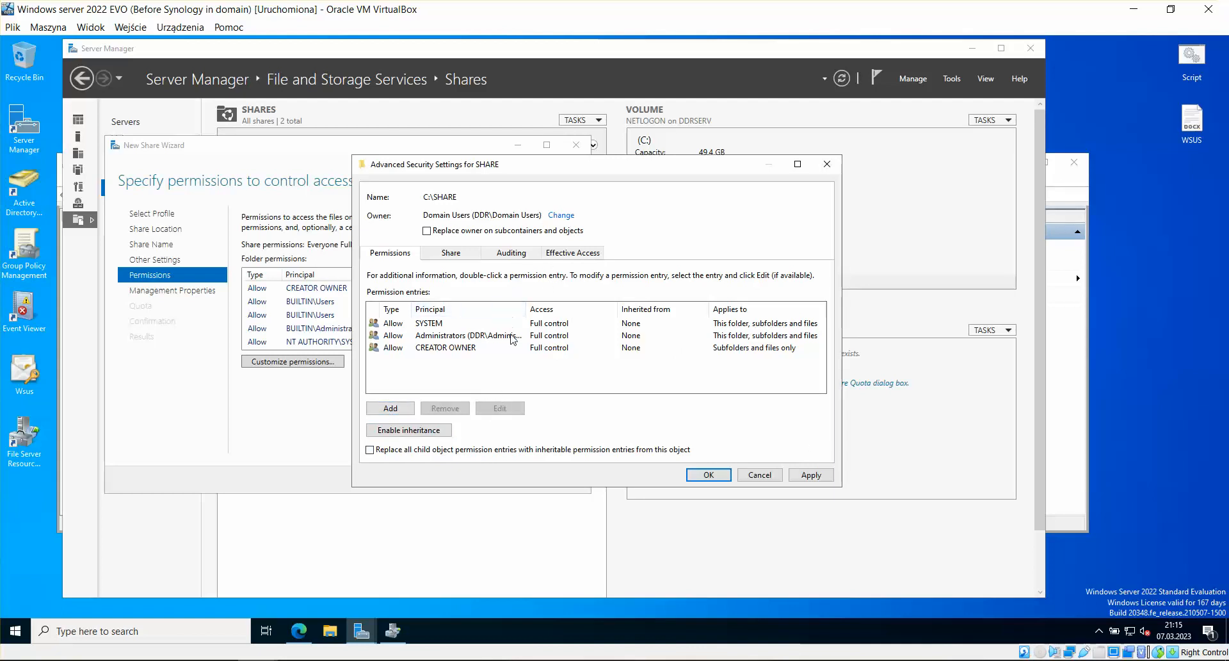
left_click(563, 216)
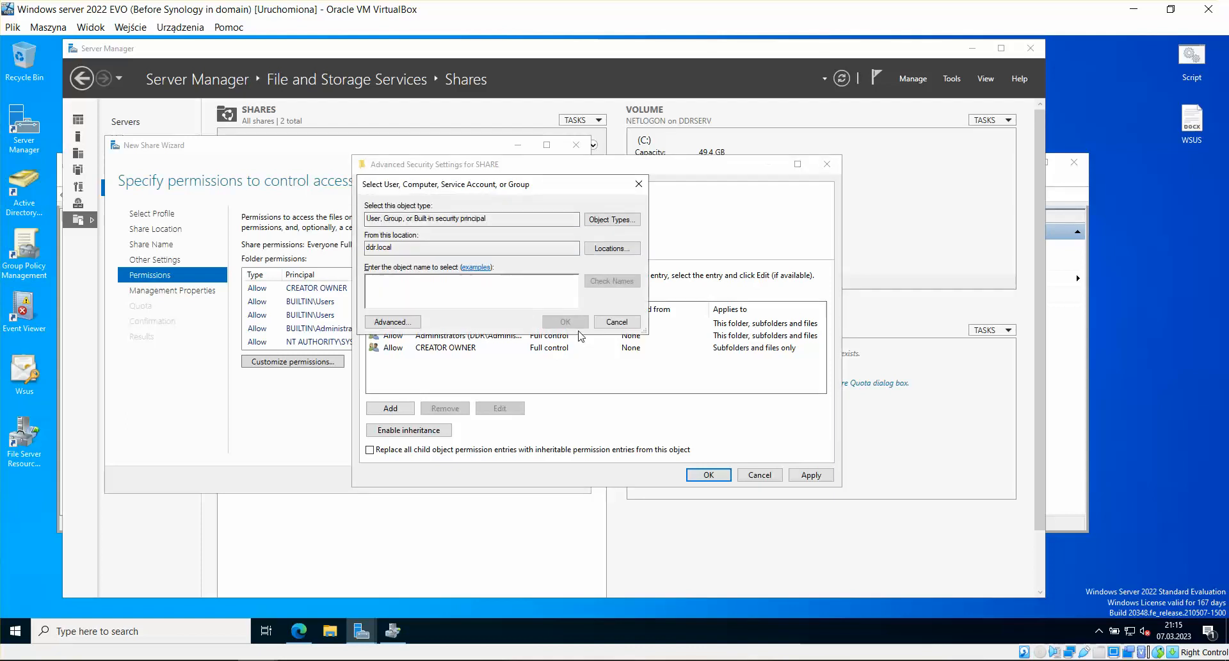
left_click(615, 322)
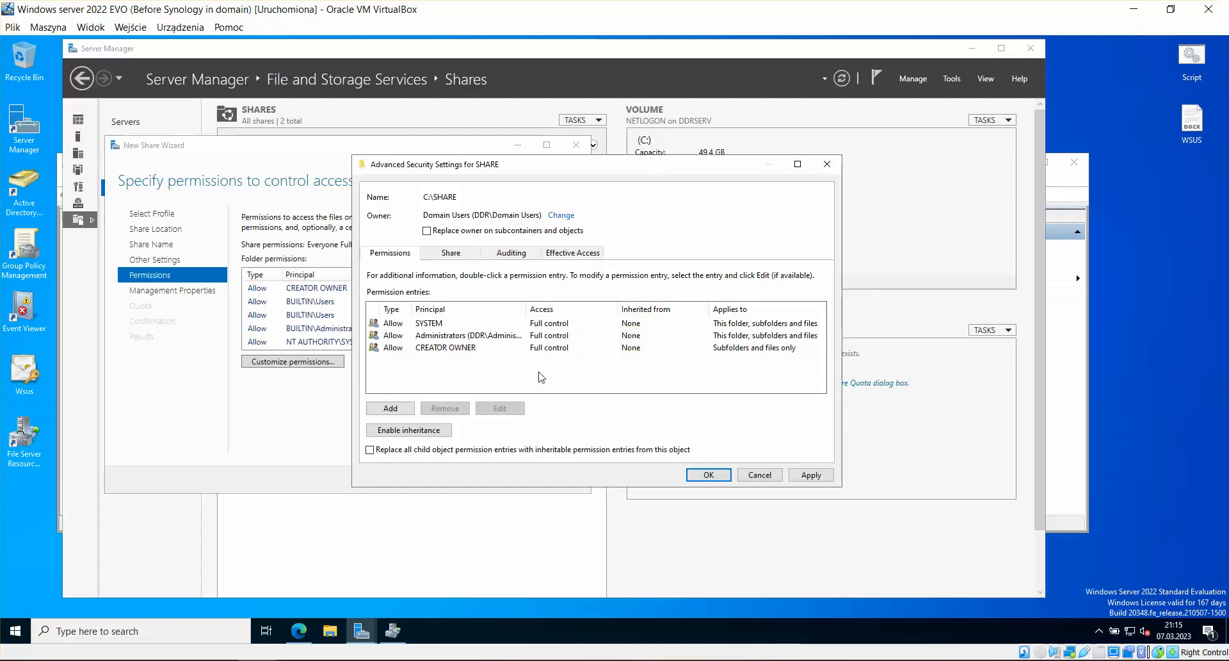
Add a SHARE permission entry for Domain Users with Read & execute, List folder contents and Read.
left_click(404, 409)
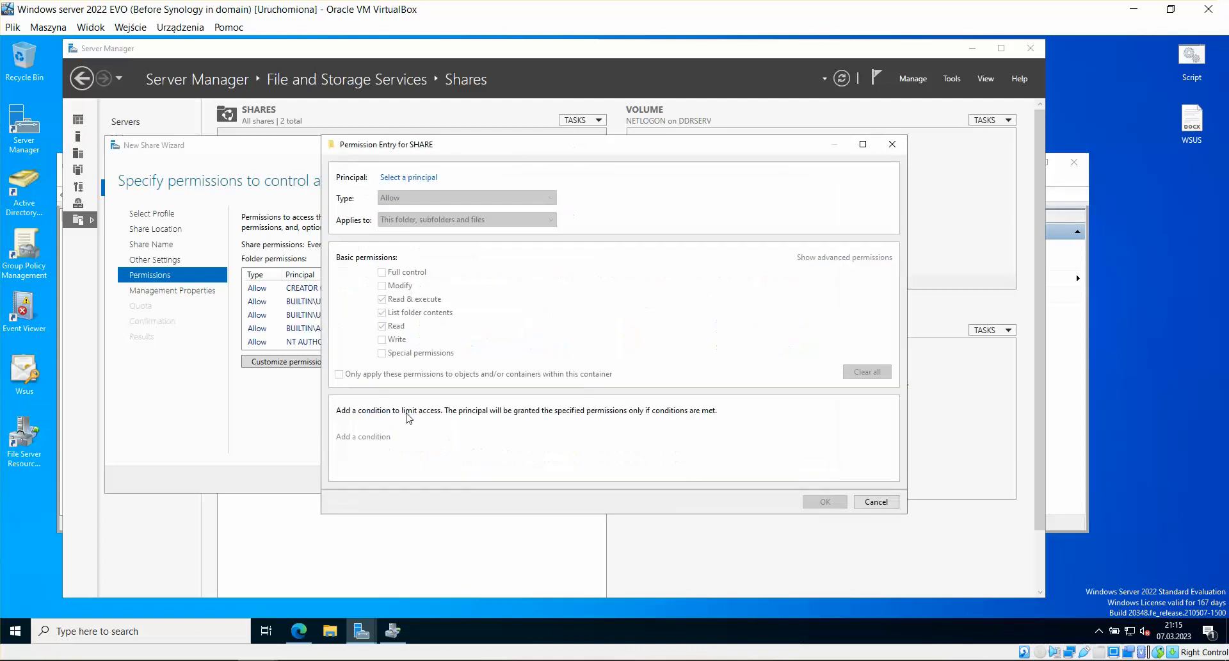
left_click(418, 182)
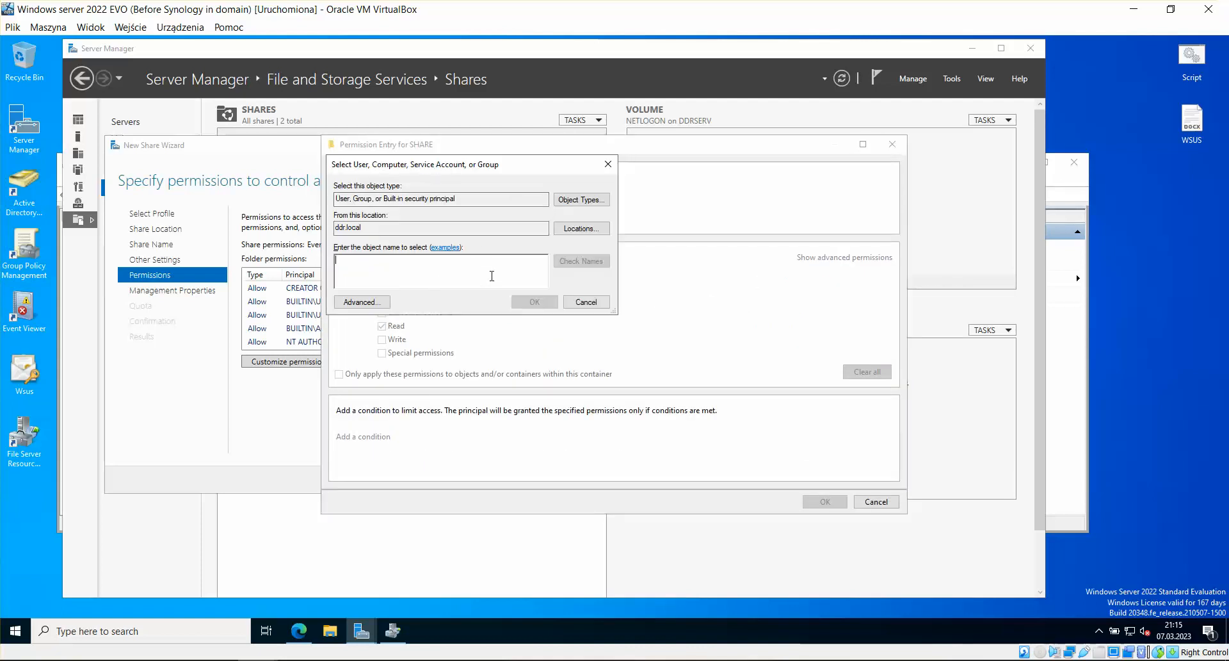
left_click(354, 303)
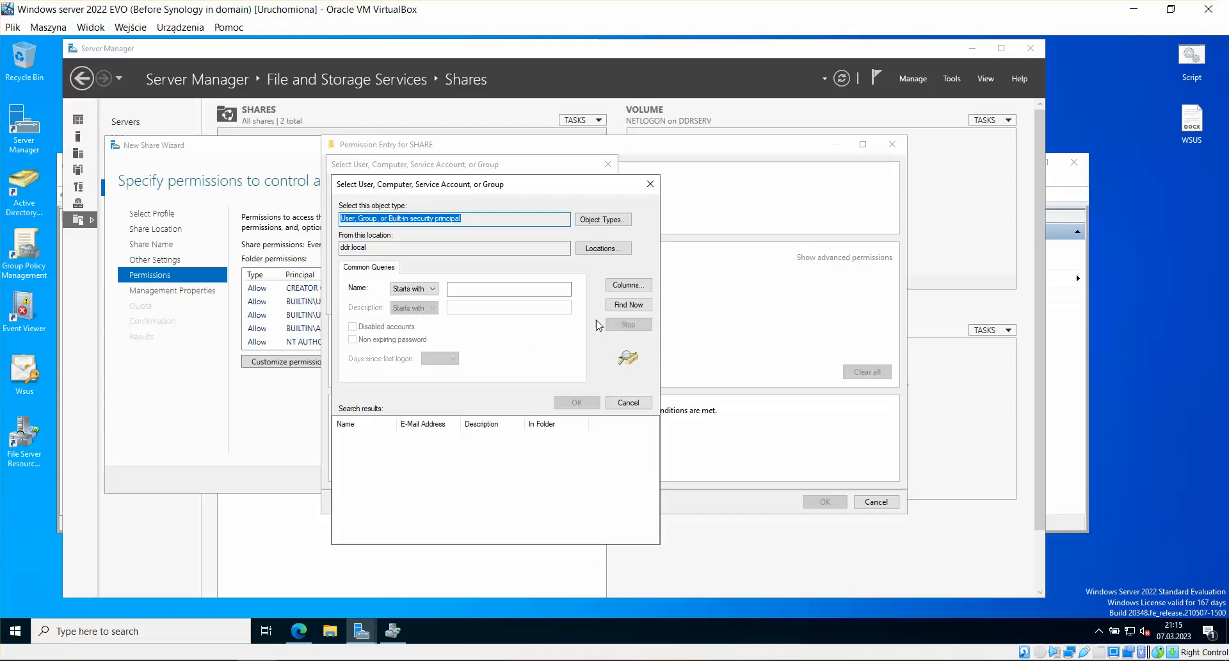
left_click(629, 305)
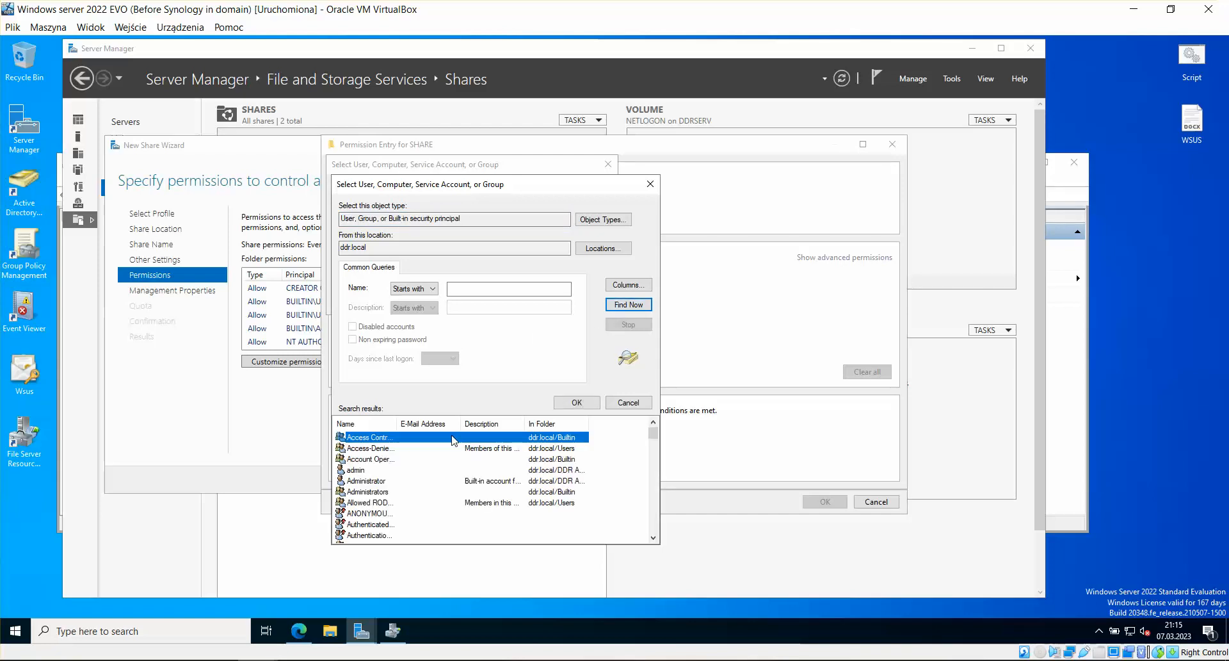
double_click(398, 423)
scroll(430, 474, "down", 1)
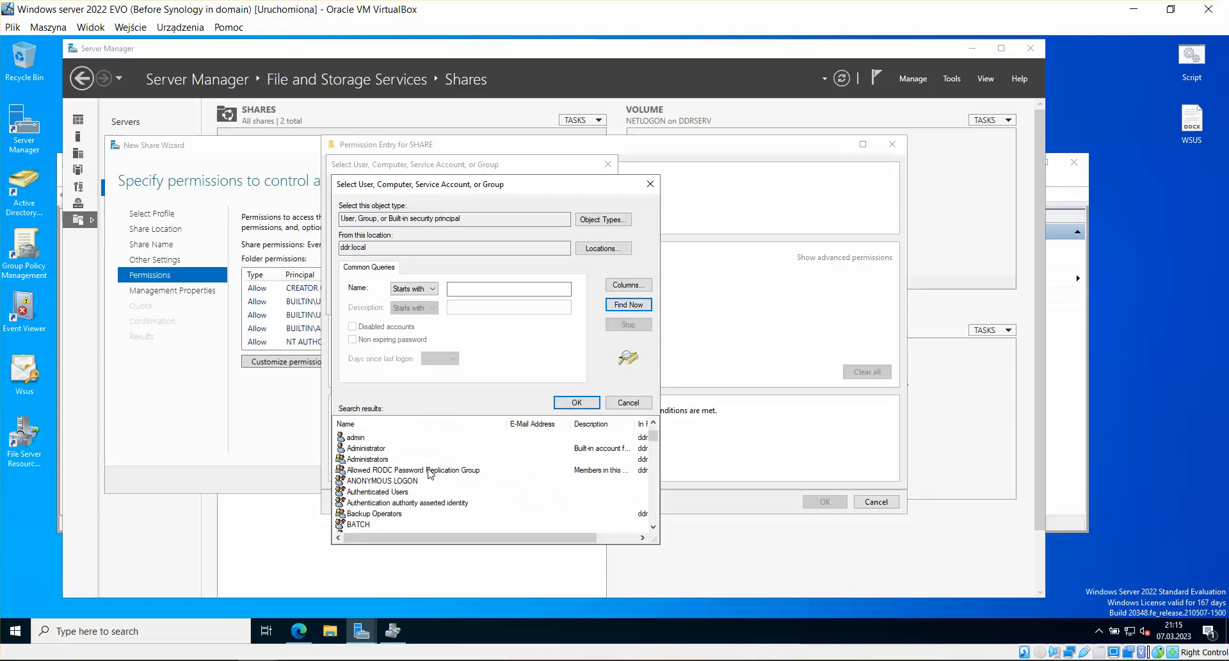
scroll(430, 474, "down", 5)
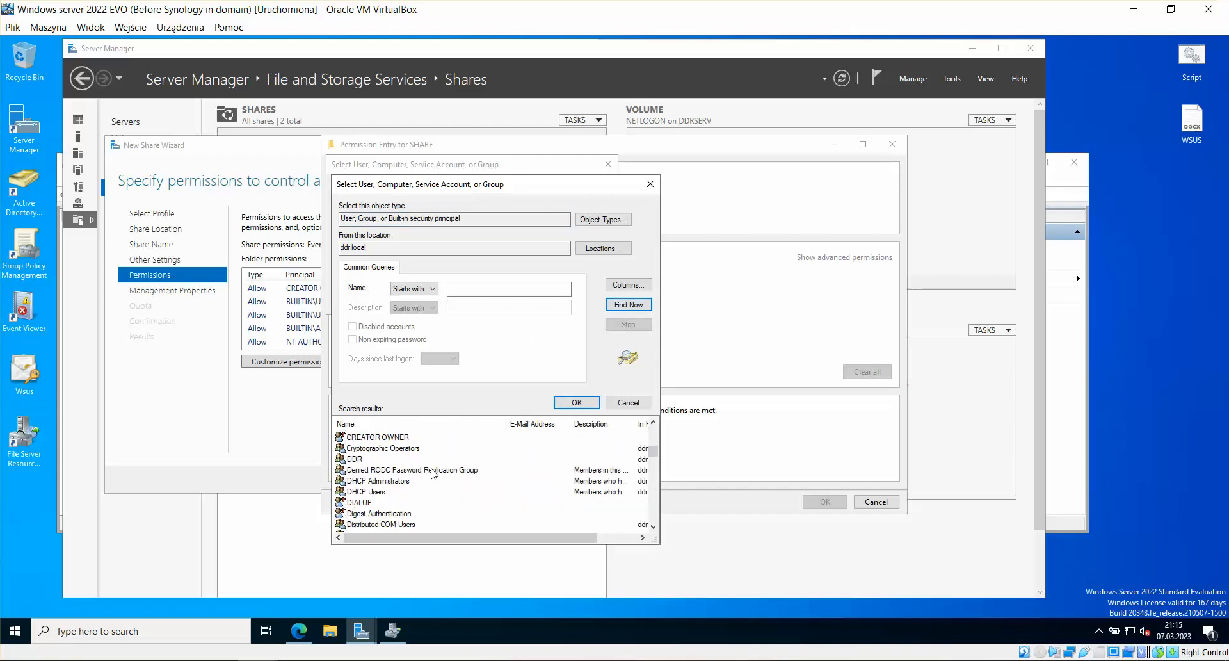
scroll(434, 473, "down", 2)
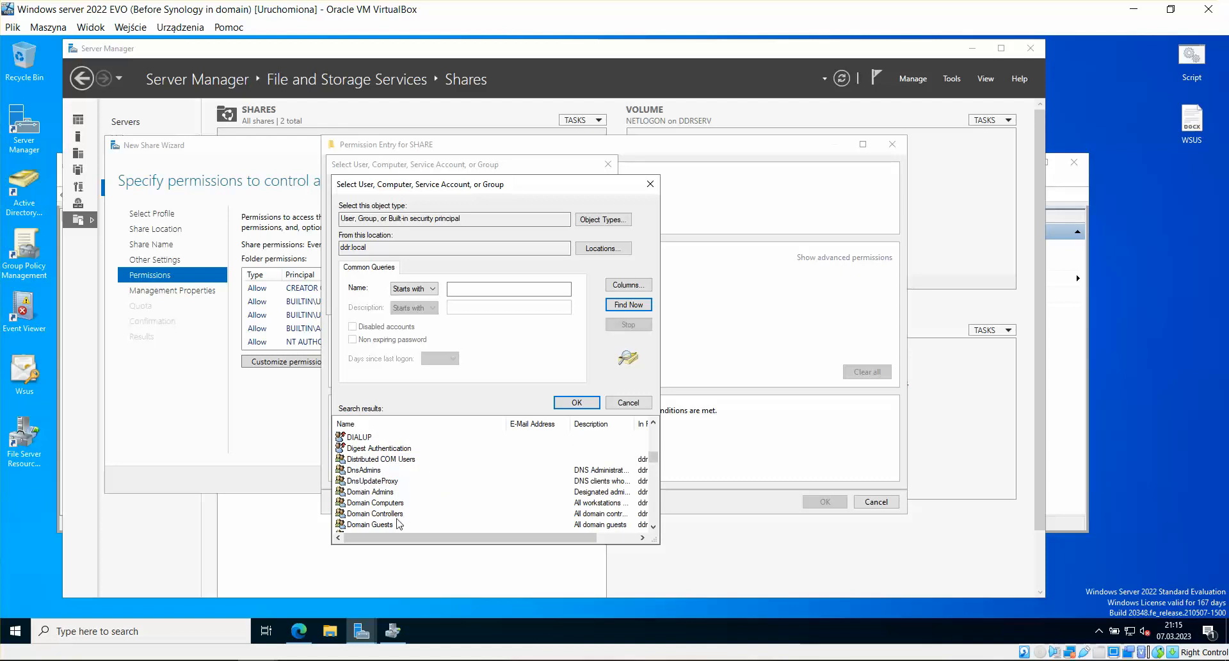
scroll(404, 493, "down", 1)
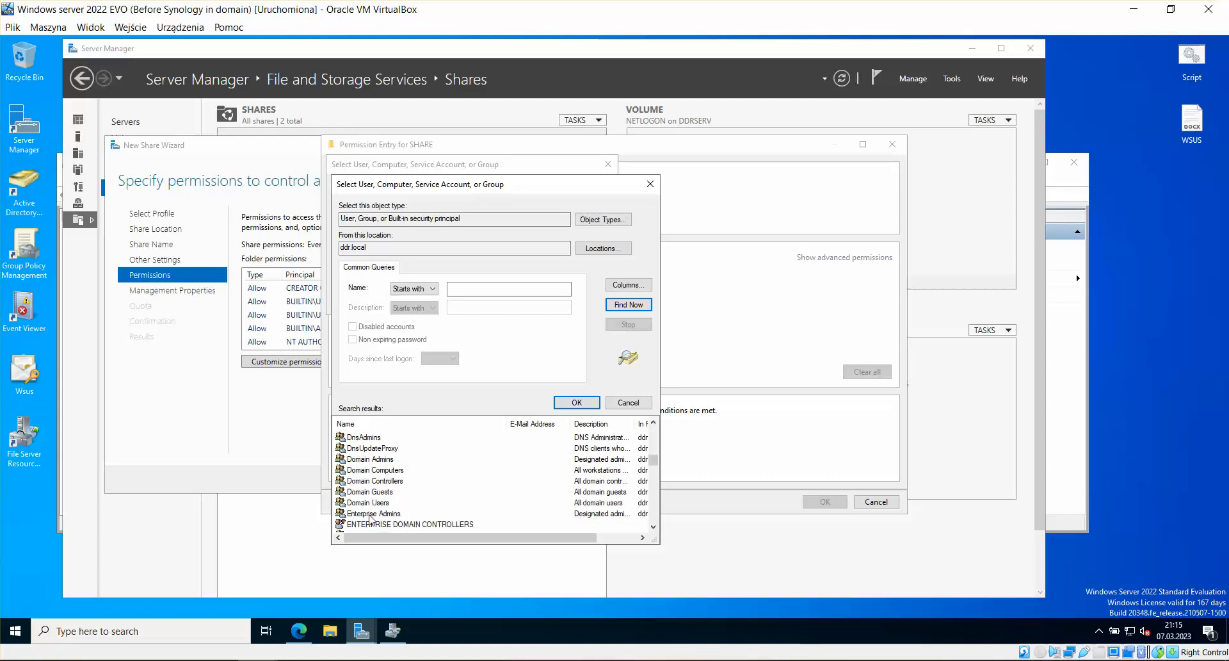
left_click(379, 503)
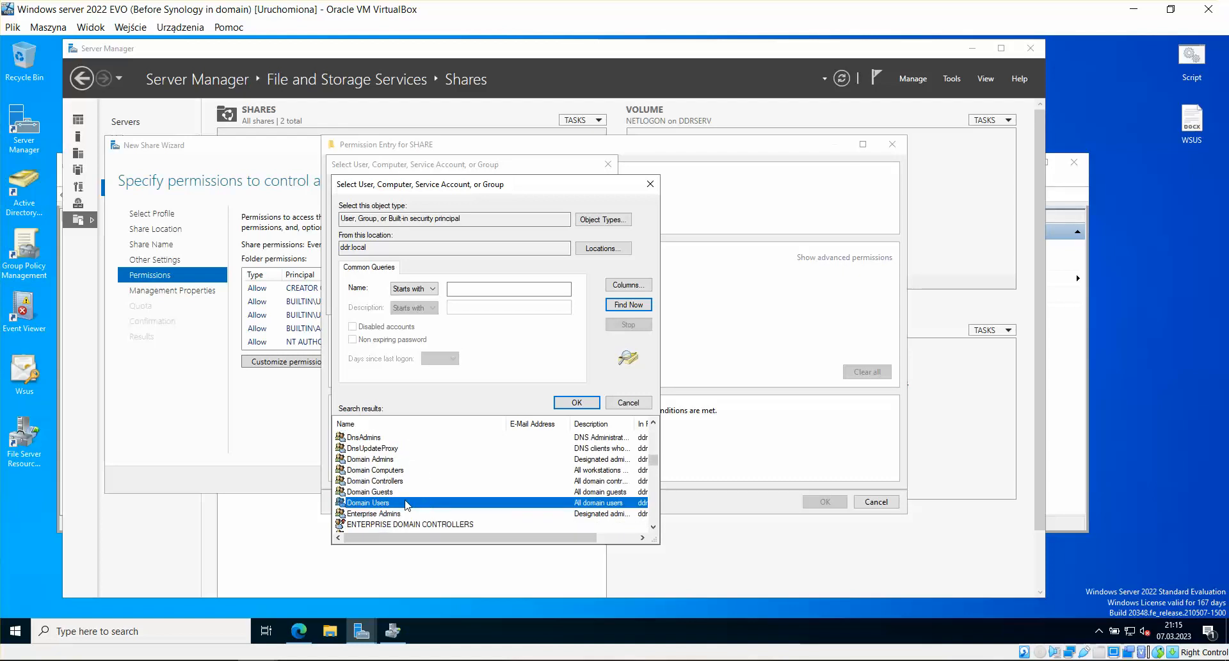
double_click(372, 503)
left_click(535, 303)
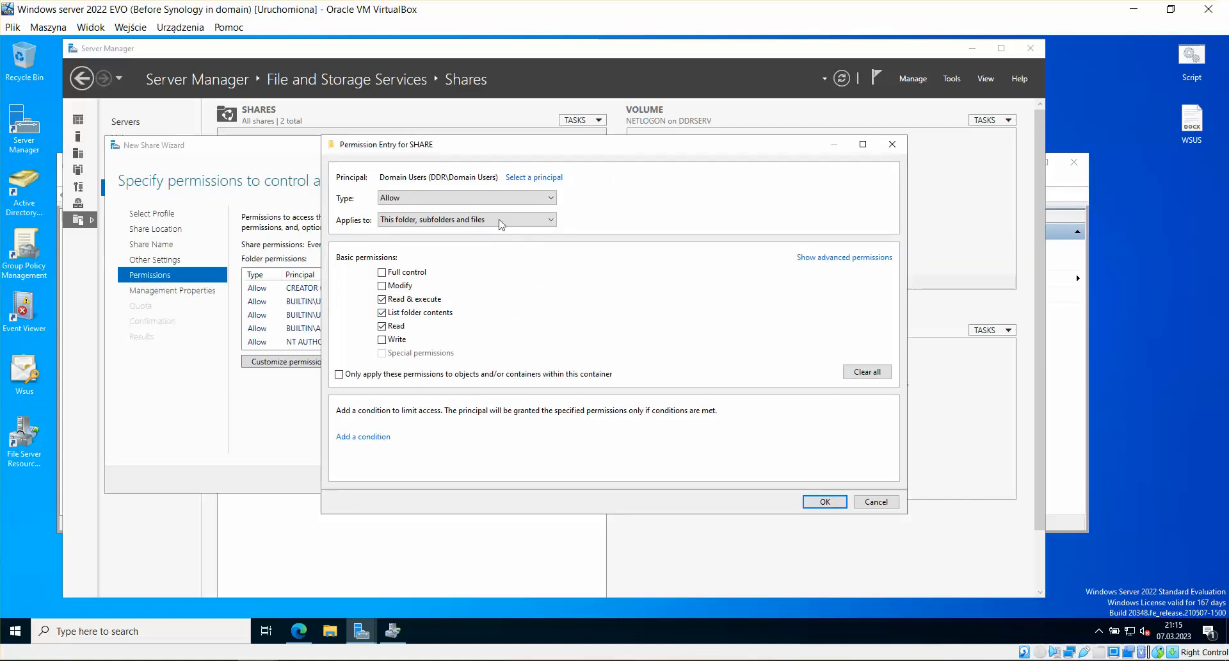
Give Domain Users an Allow entry with the advanced Create folders / append data permission.
left_click(466, 202)
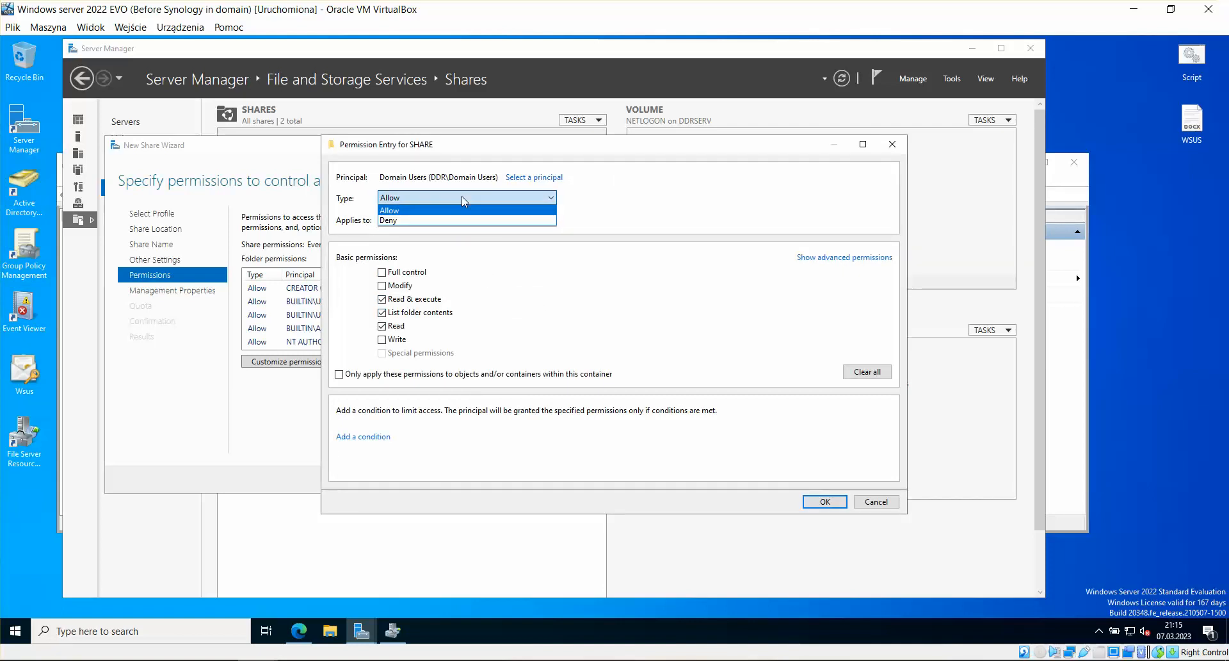
left_click(466, 202)
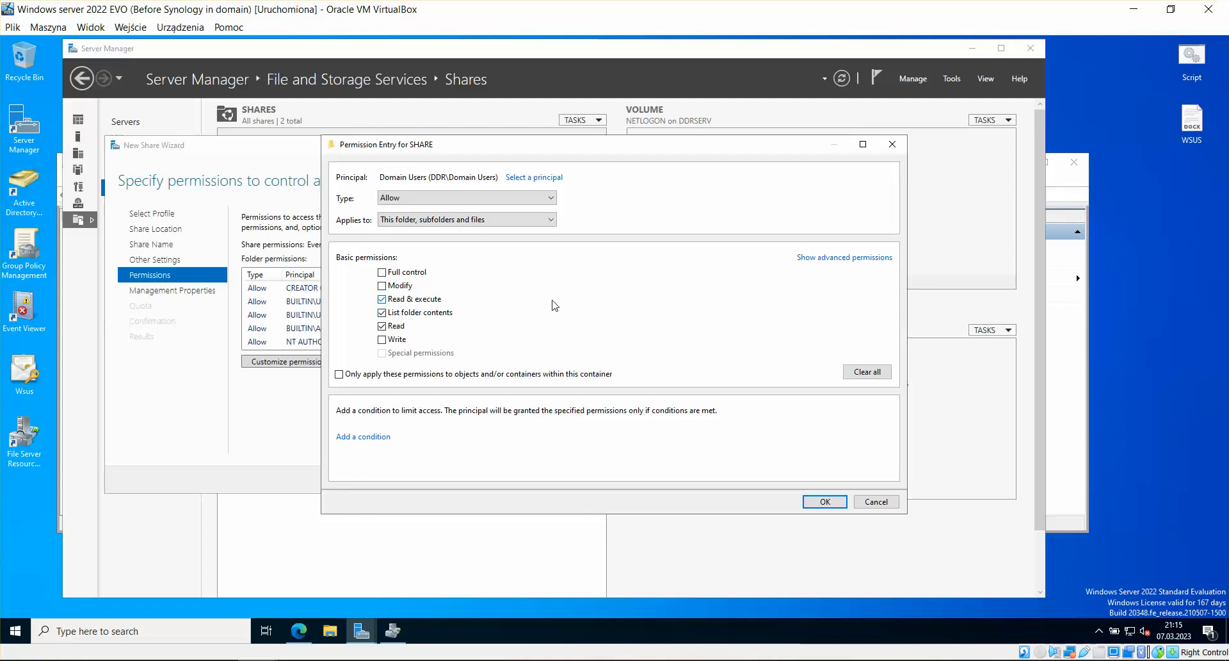
left_click(871, 258)
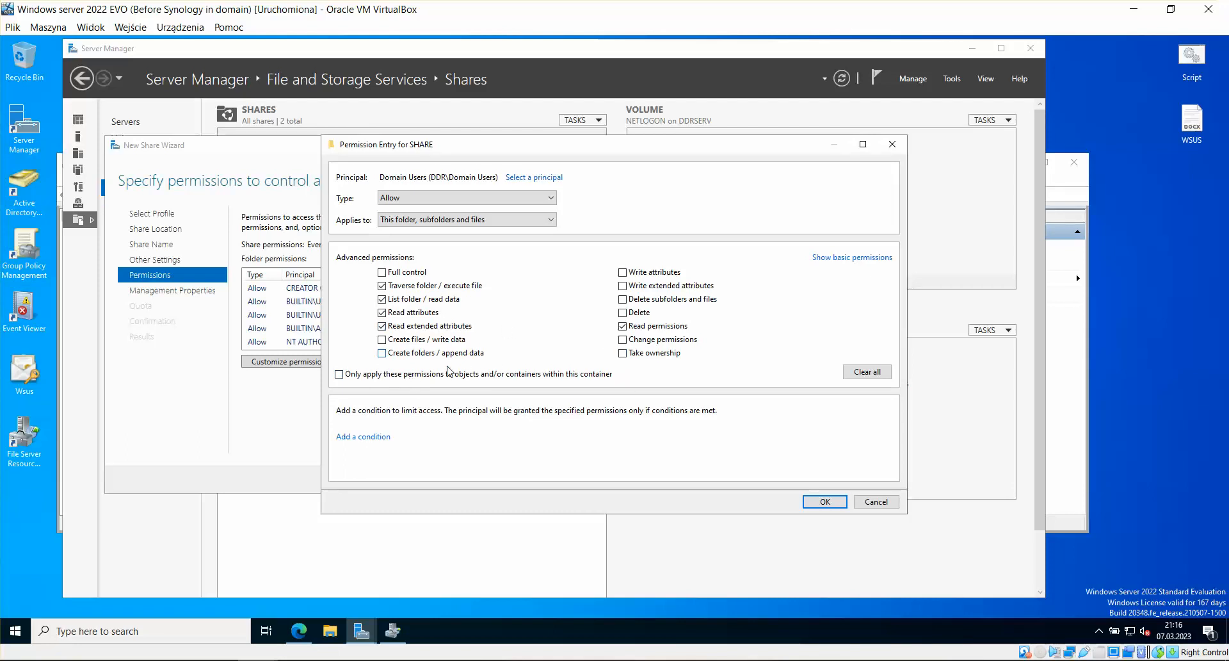
left_click(382, 353)
left_click(821, 502)
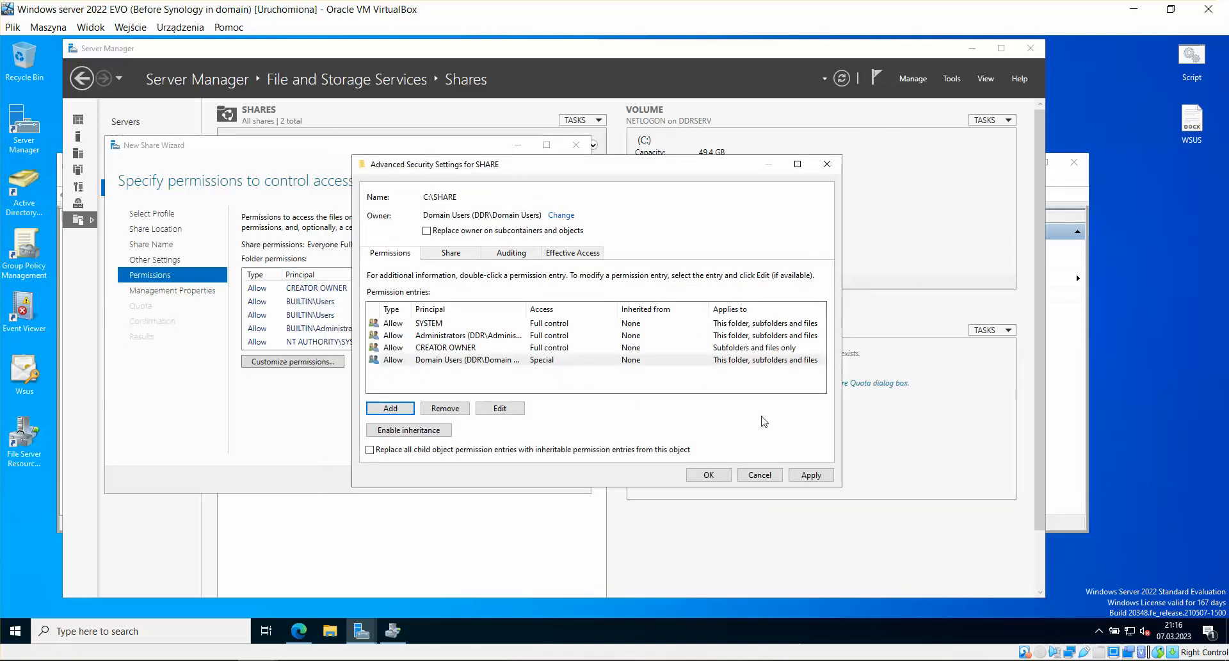
Apply the SHARE security changes, recheck the Domain Users special permissions, and confirm the advanced settings.
left_click(812, 475)
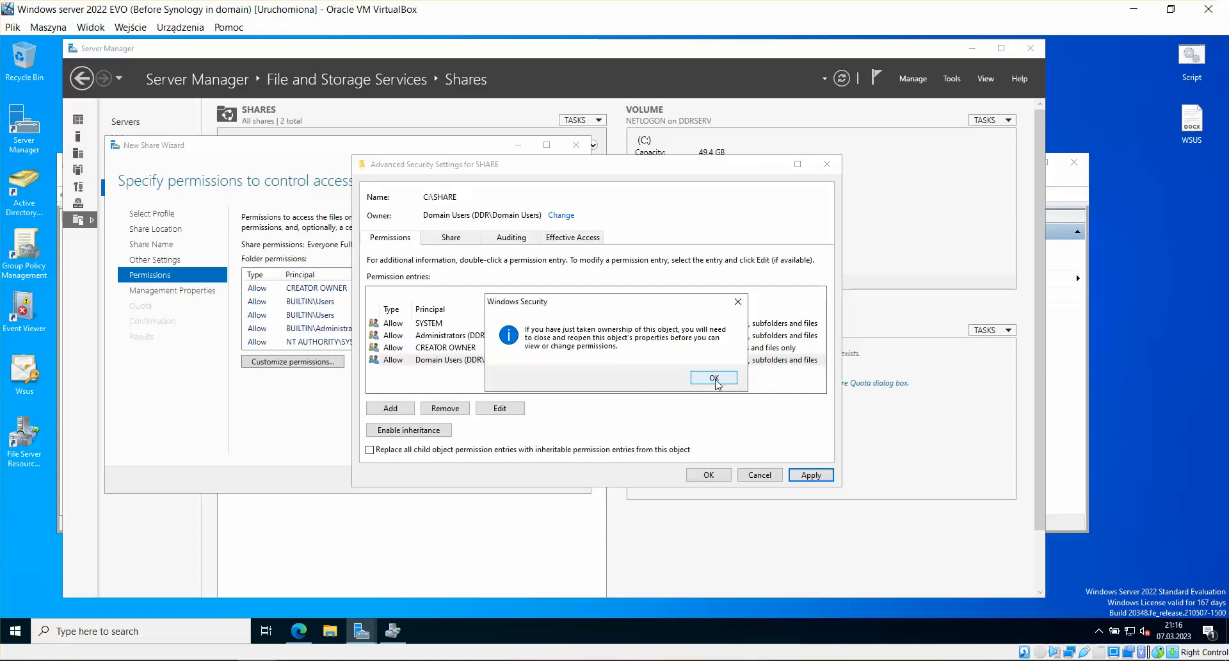
left_click(714, 377)
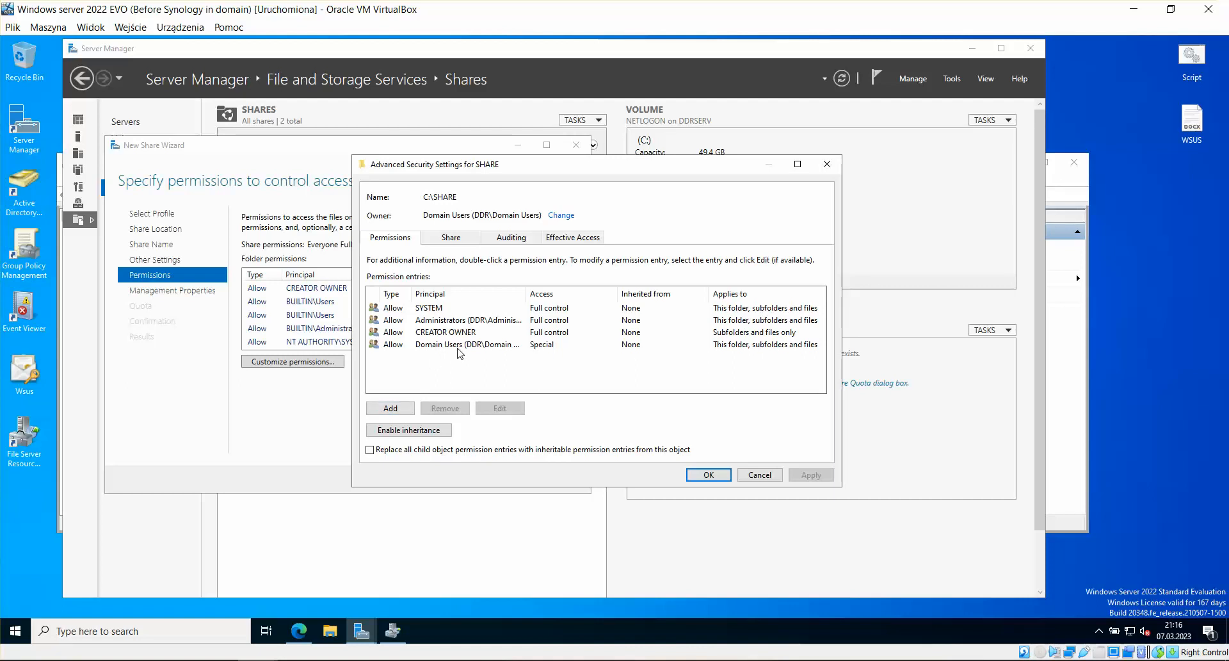
left_click(481, 350)
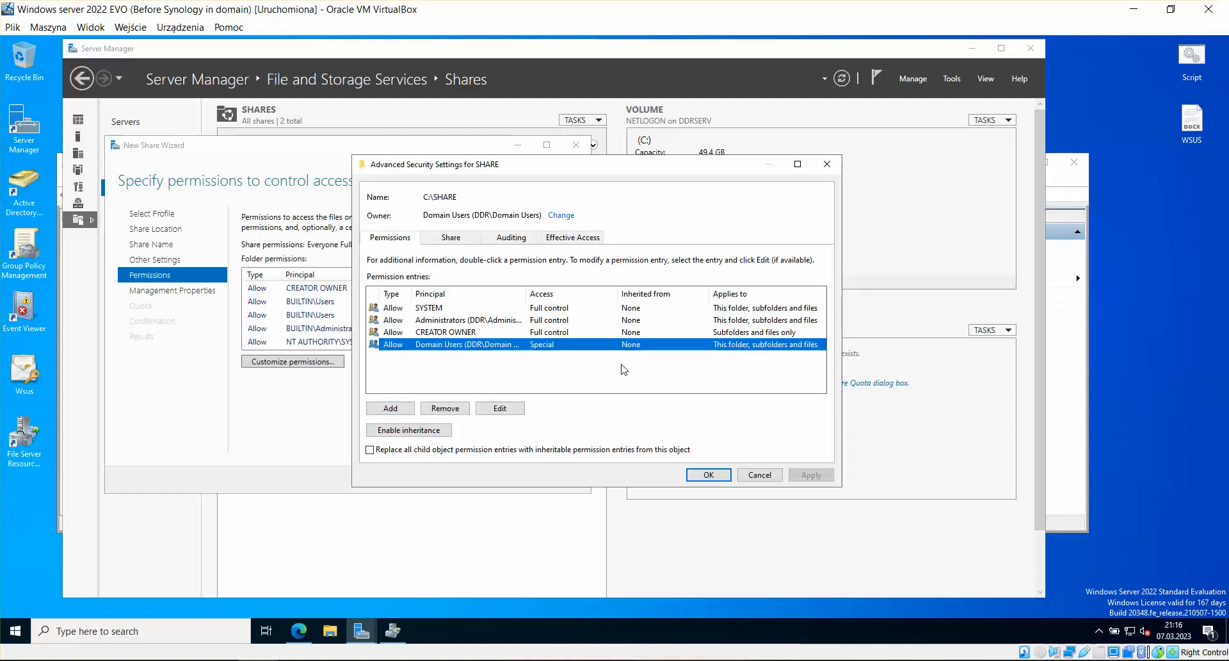
double_click(498, 348)
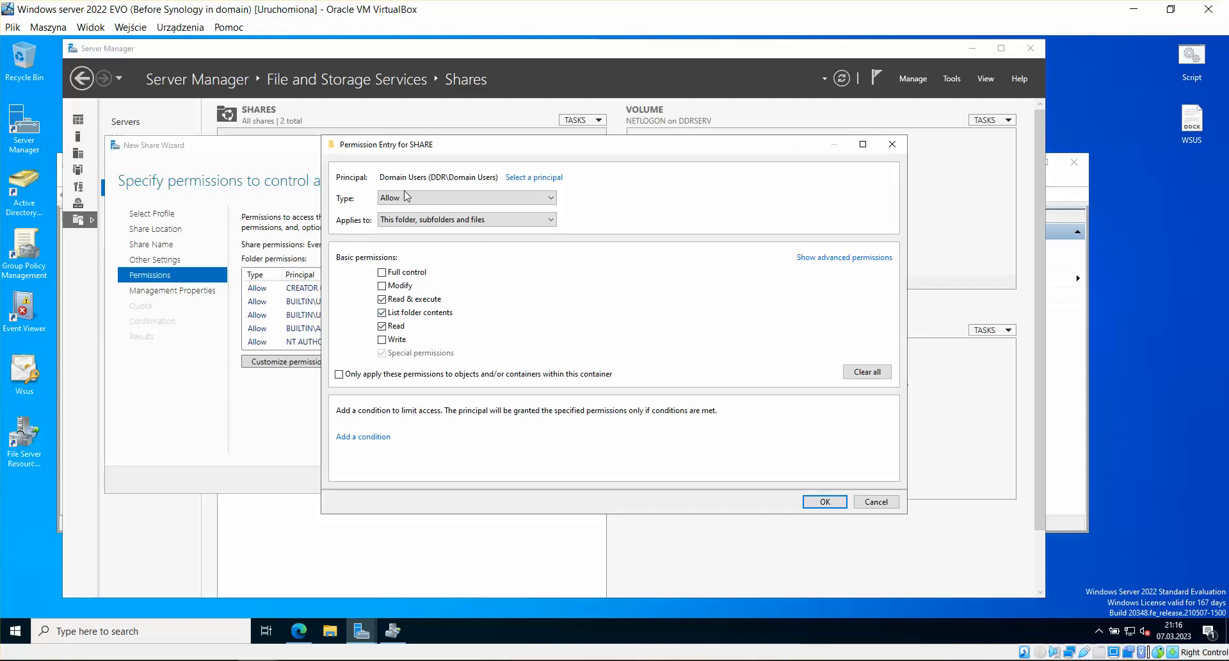
left_click(831, 260)
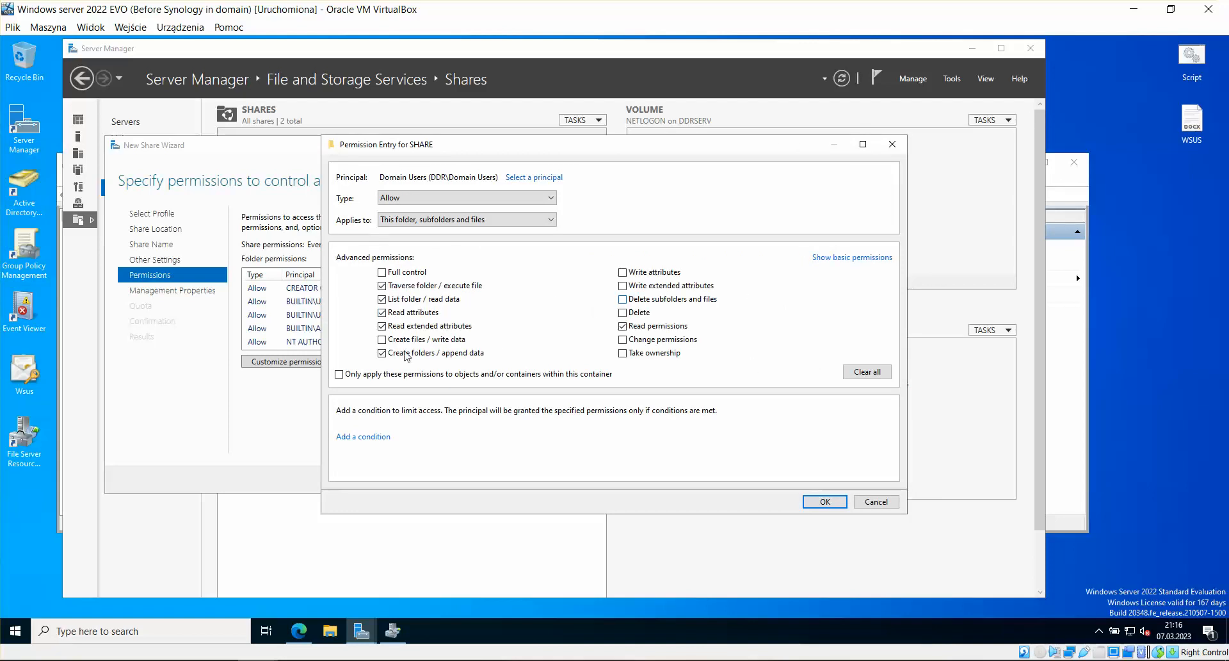
left_click(825, 501)
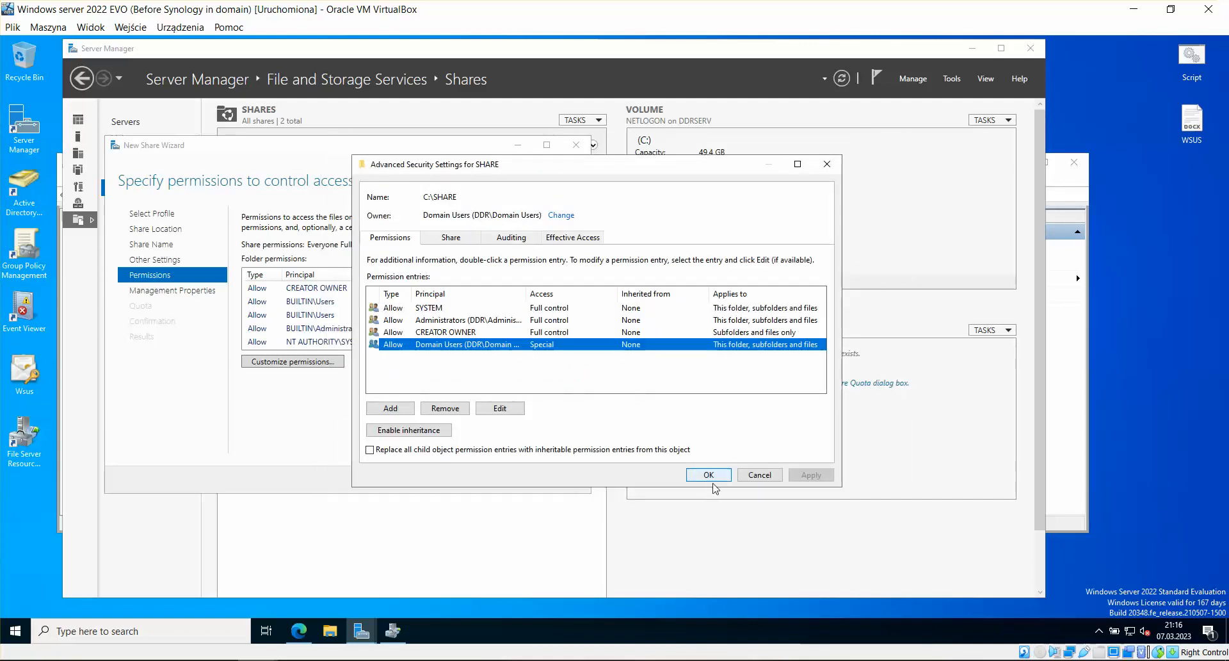
left_click(691, 476)
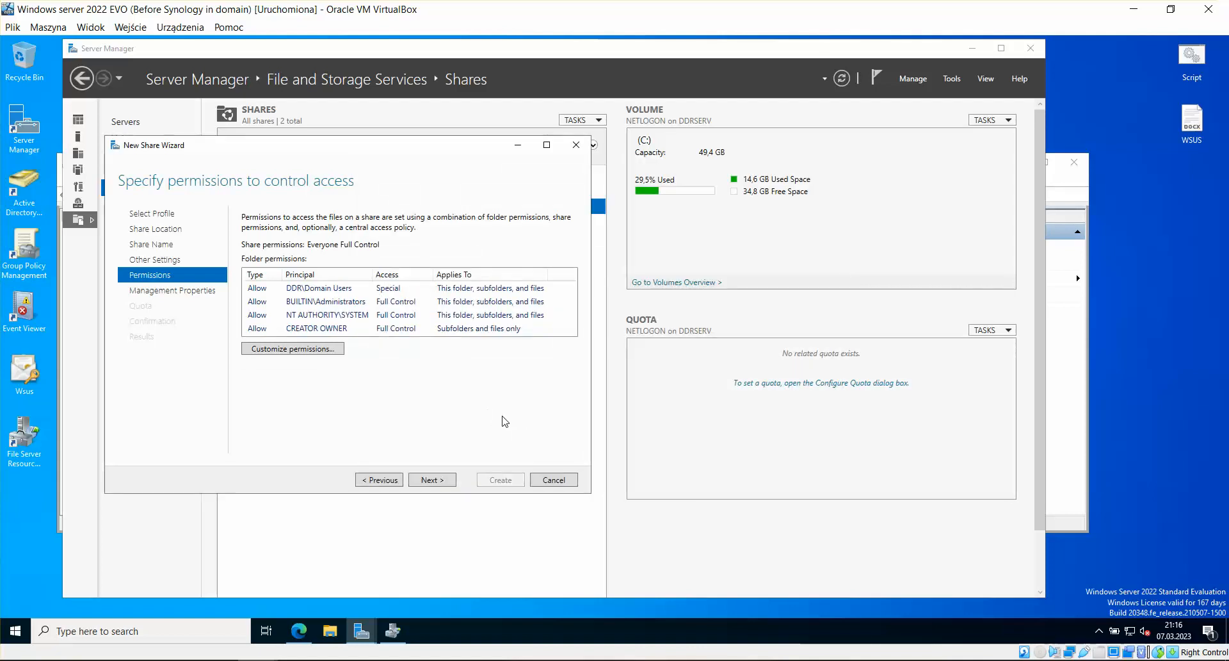
Finish the wizard without a quota, create the SHARE share, and select it in Shares.
left_click(432, 481)
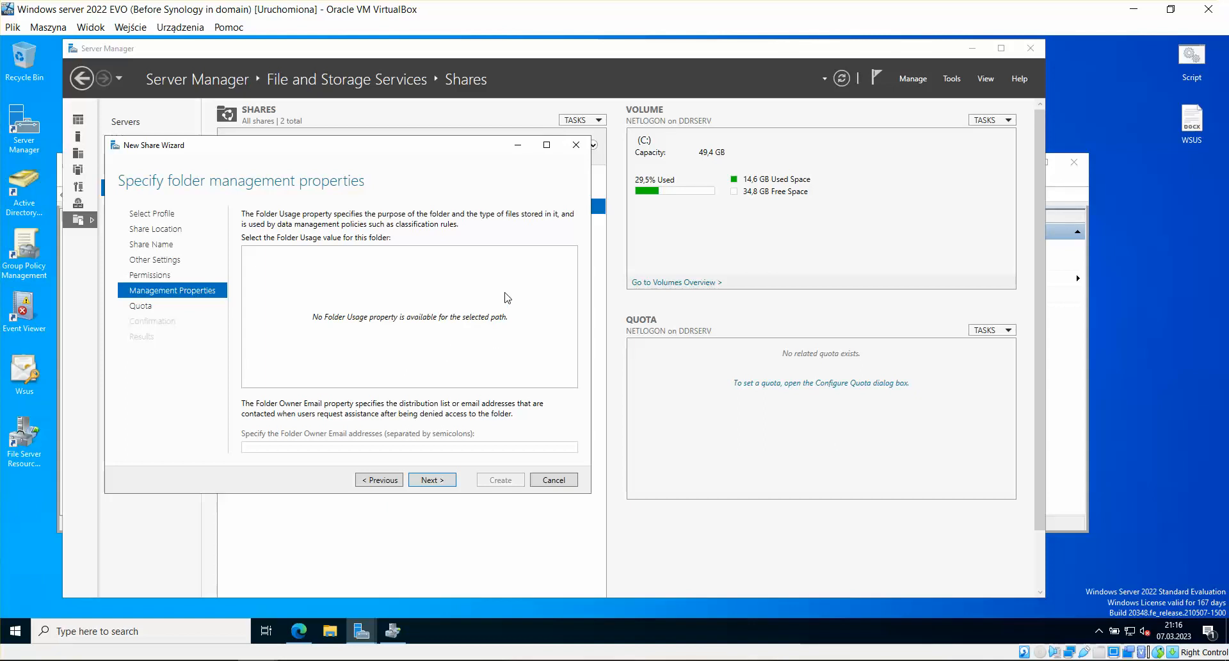
left_click(438, 483)
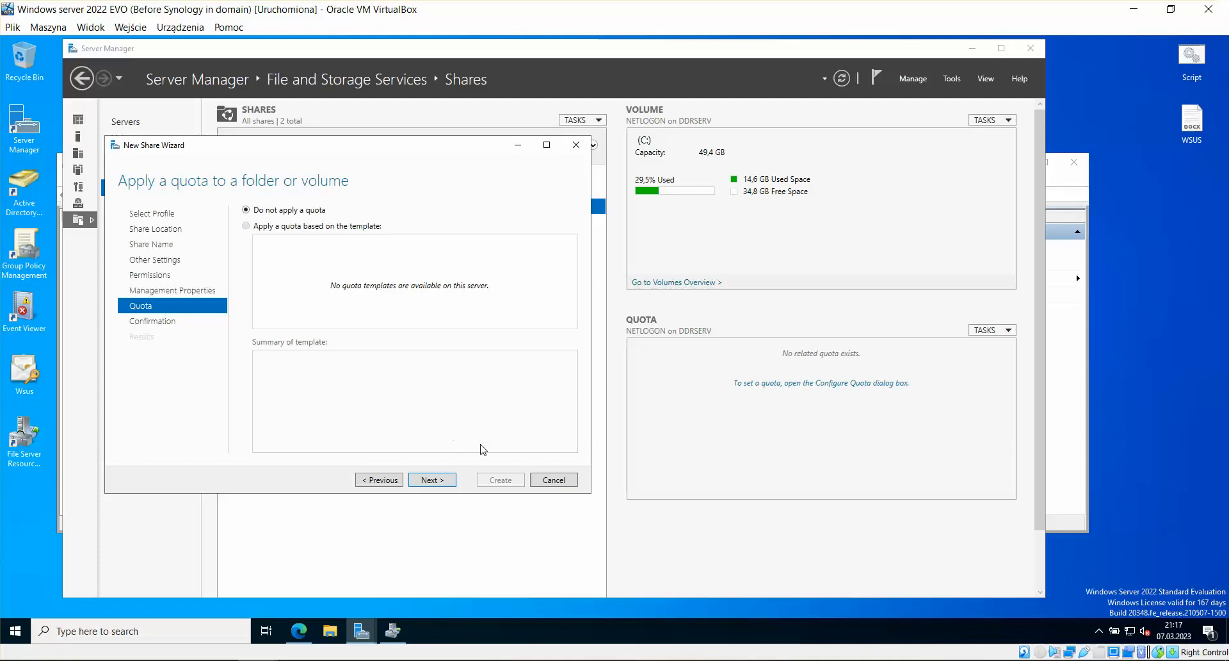
left_click(455, 481)
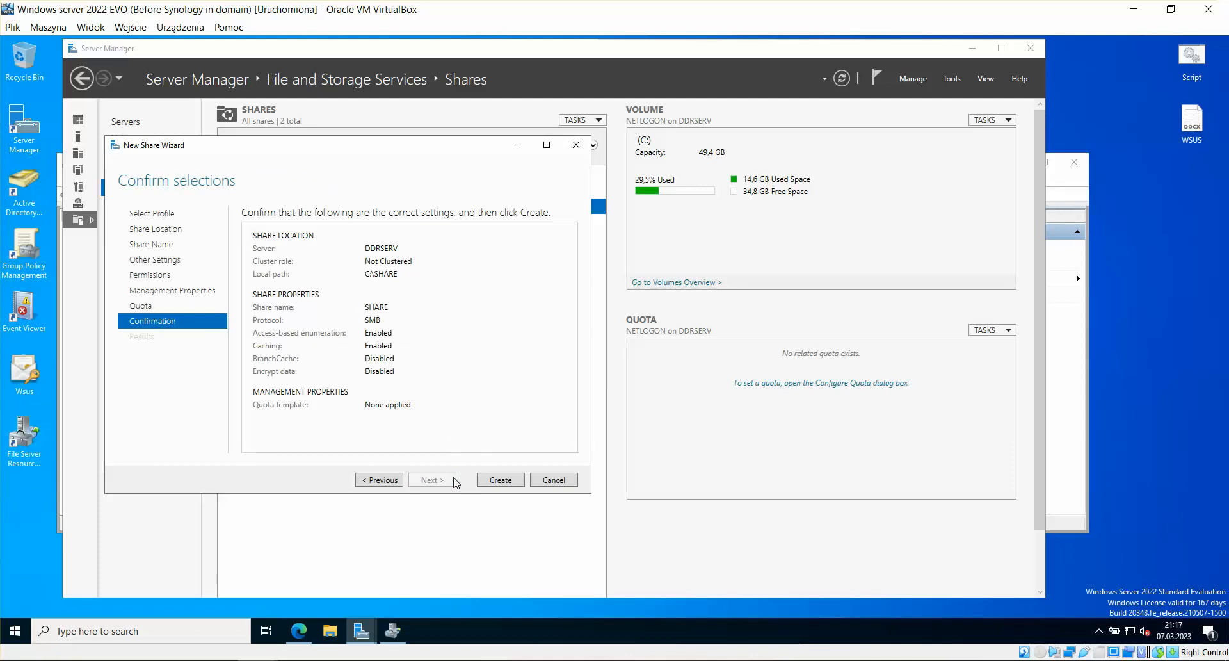
left_click(509, 482)
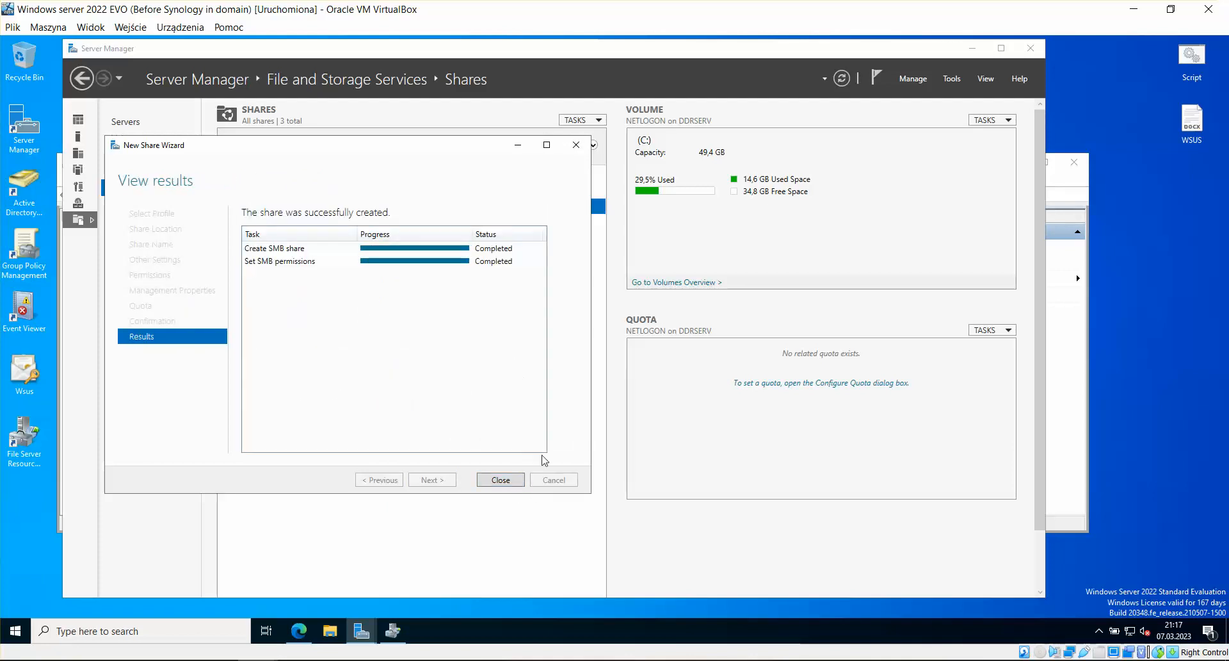
left_click(510, 483)
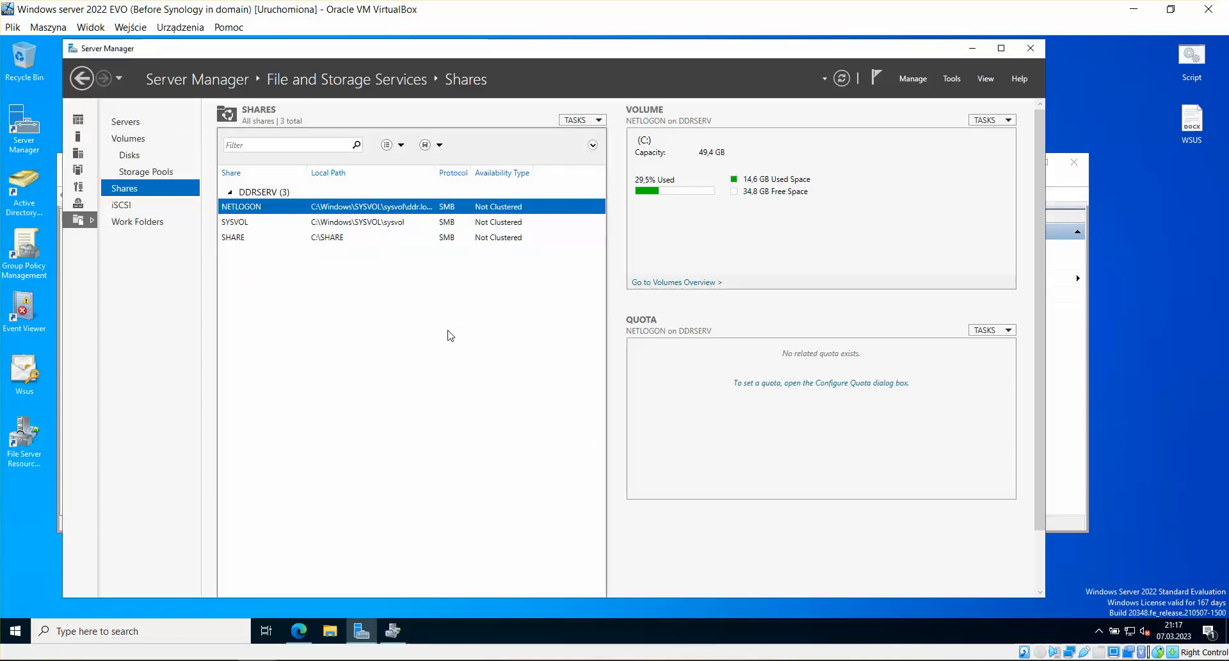
left_click(287, 239)
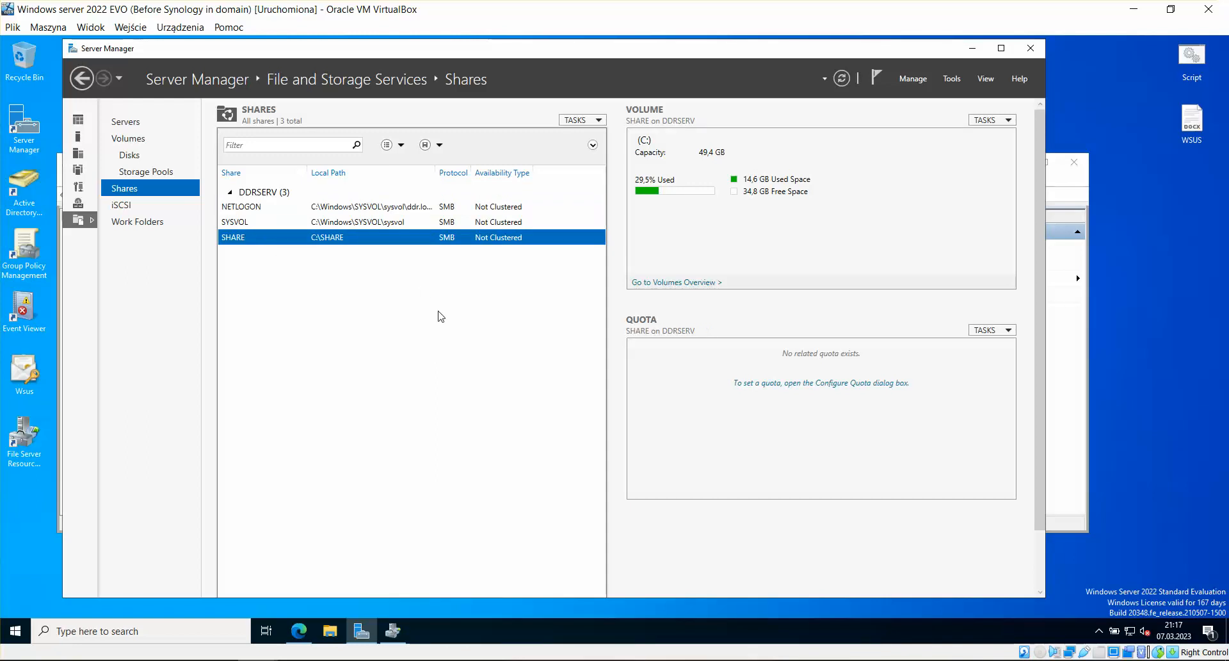
left_click_drag(570, 56, 607, 60)
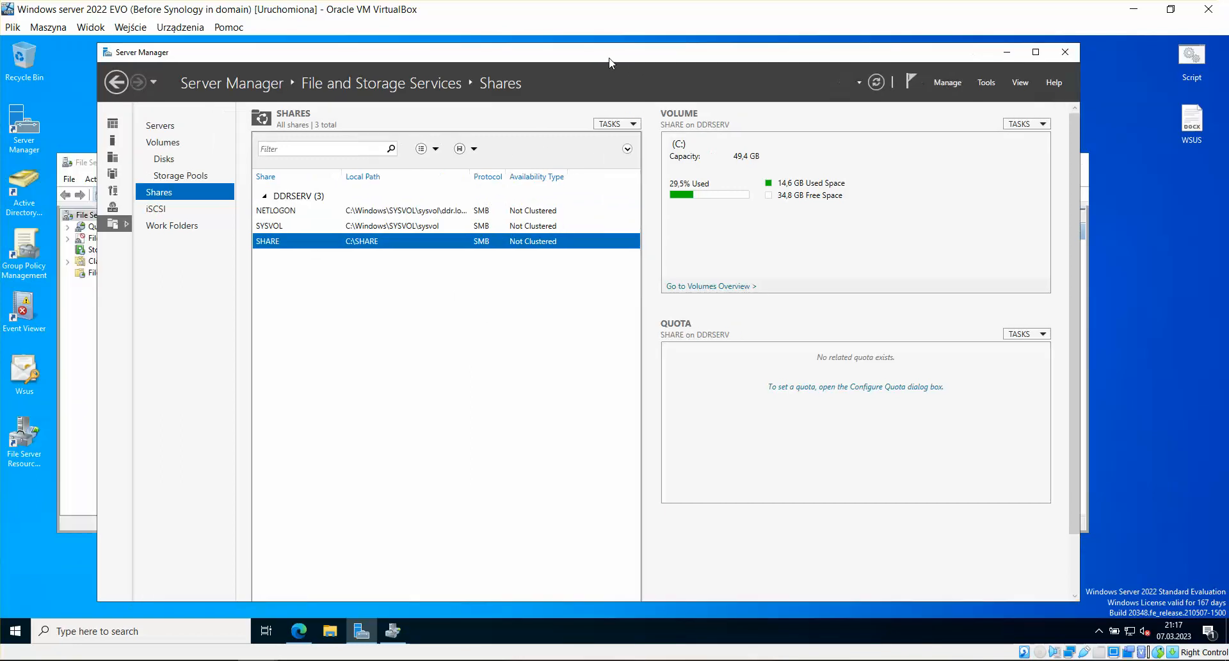
Minimize Server Manager, resize File Server Resource Manager, and open its Quota Management section.
left_click(1008, 53)
left_click_drag(653, 170, 714, 93)
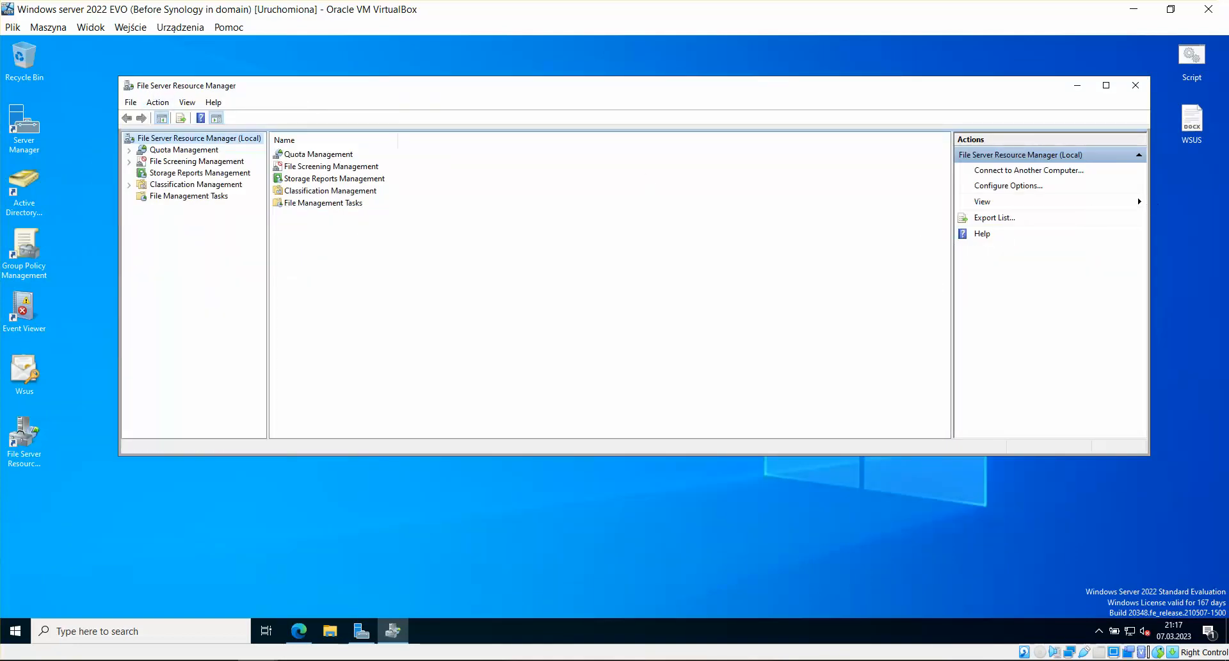
left_click_drag(1150, 198, 764, 233)
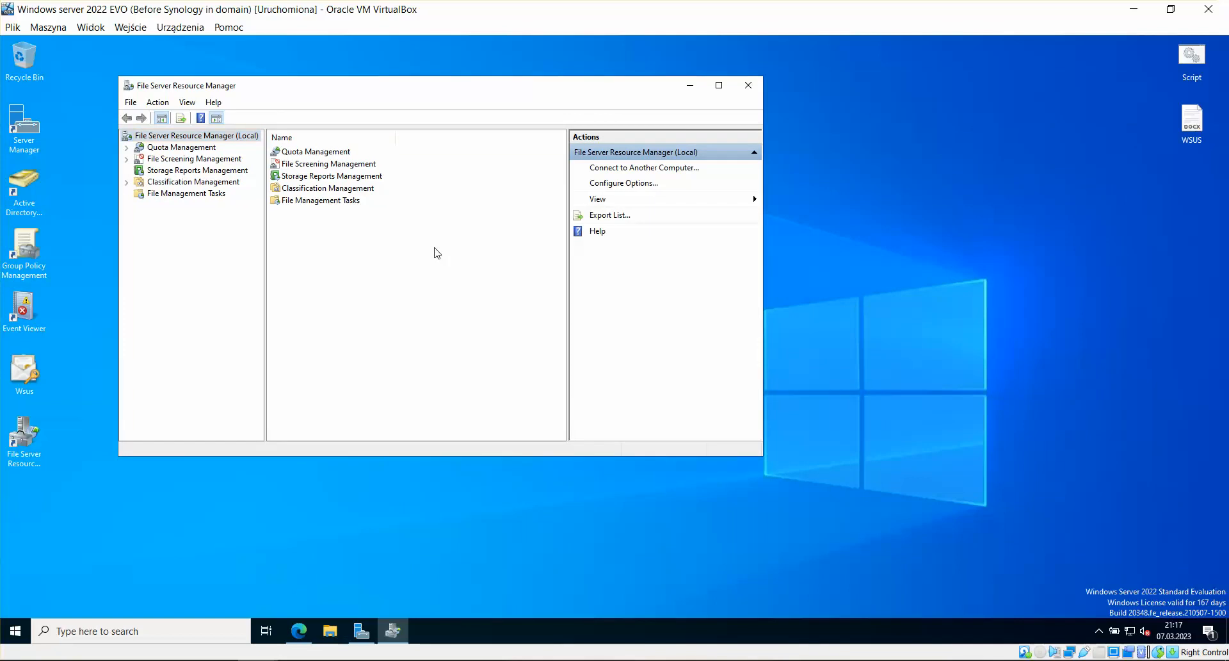
left_click_drag(762, 456, 946, 577)
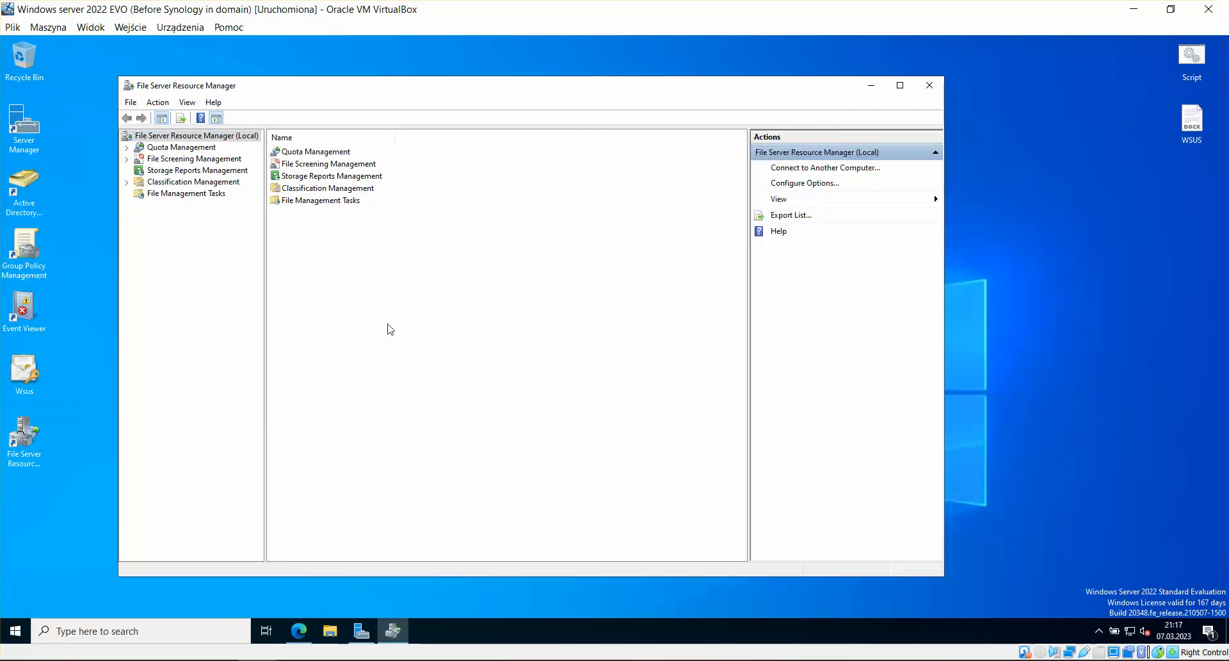
left_click(183, 147)
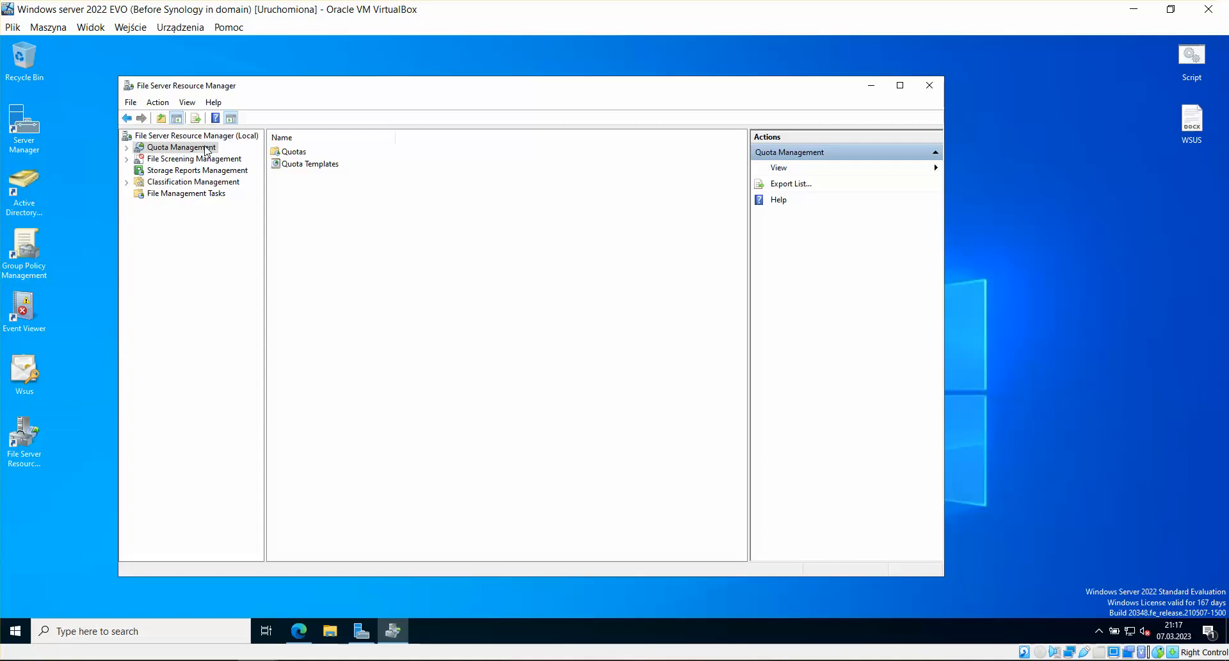
left_click_drag(342, 90, 450, 82)
left_click(146, 443)
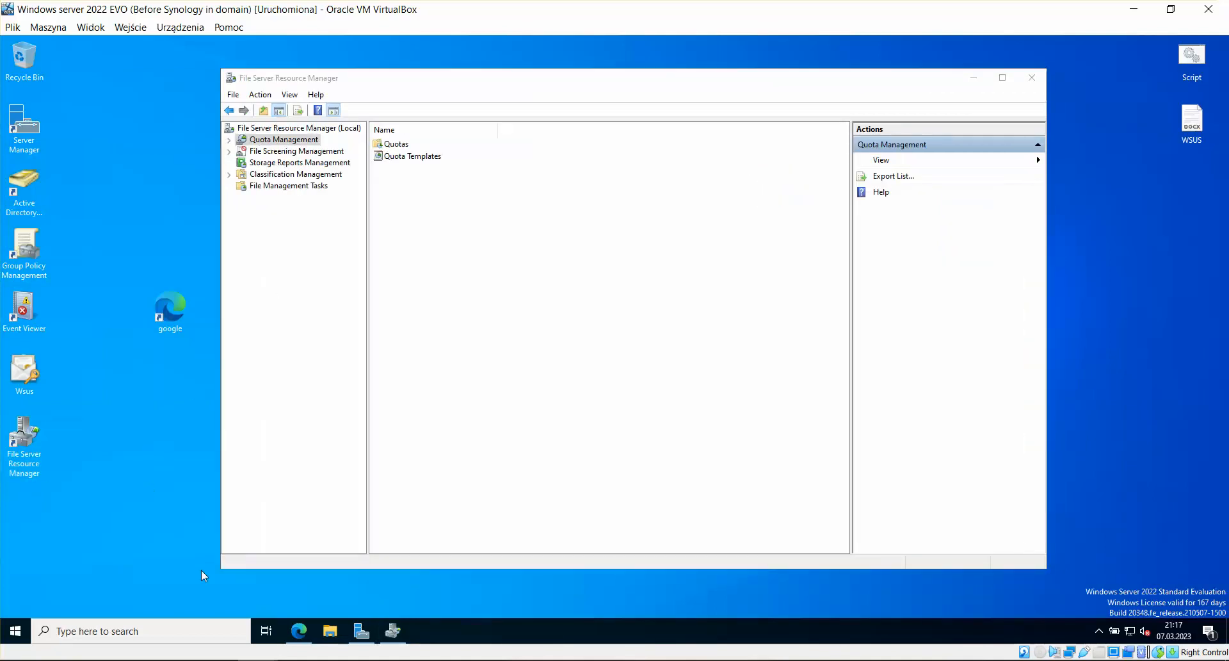
In File Explorer's This PC, launch the Add a network location wizard.
left_click(330, 631)
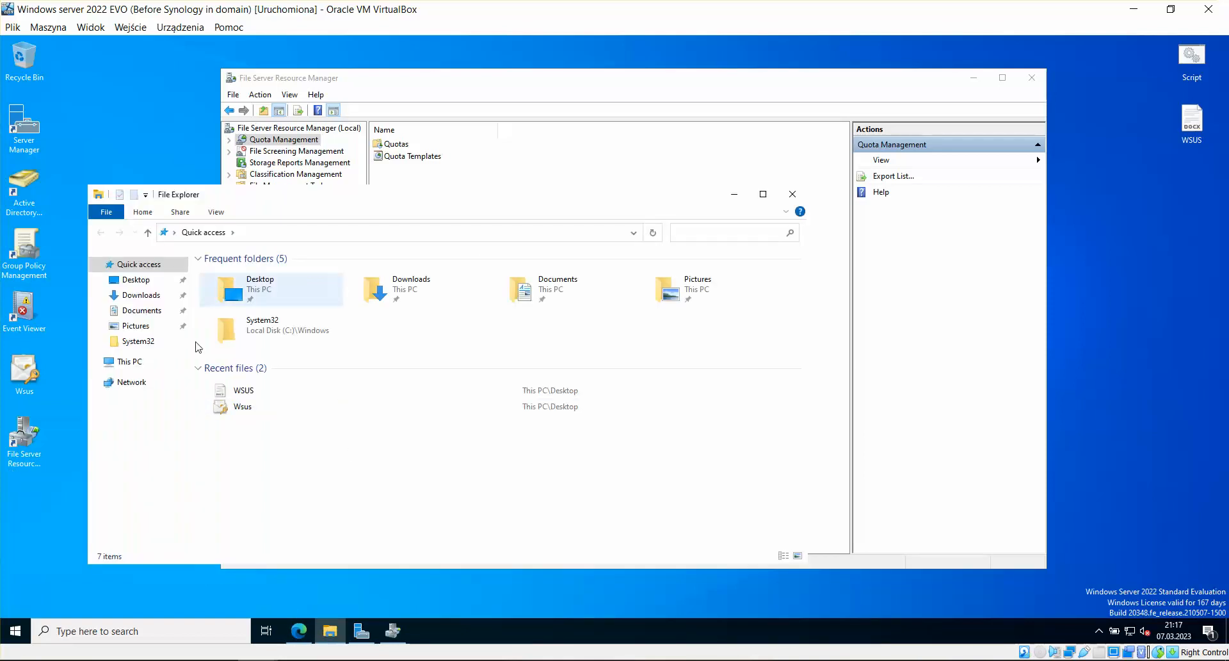
left_click(144, 367)
right_click(470, 445)
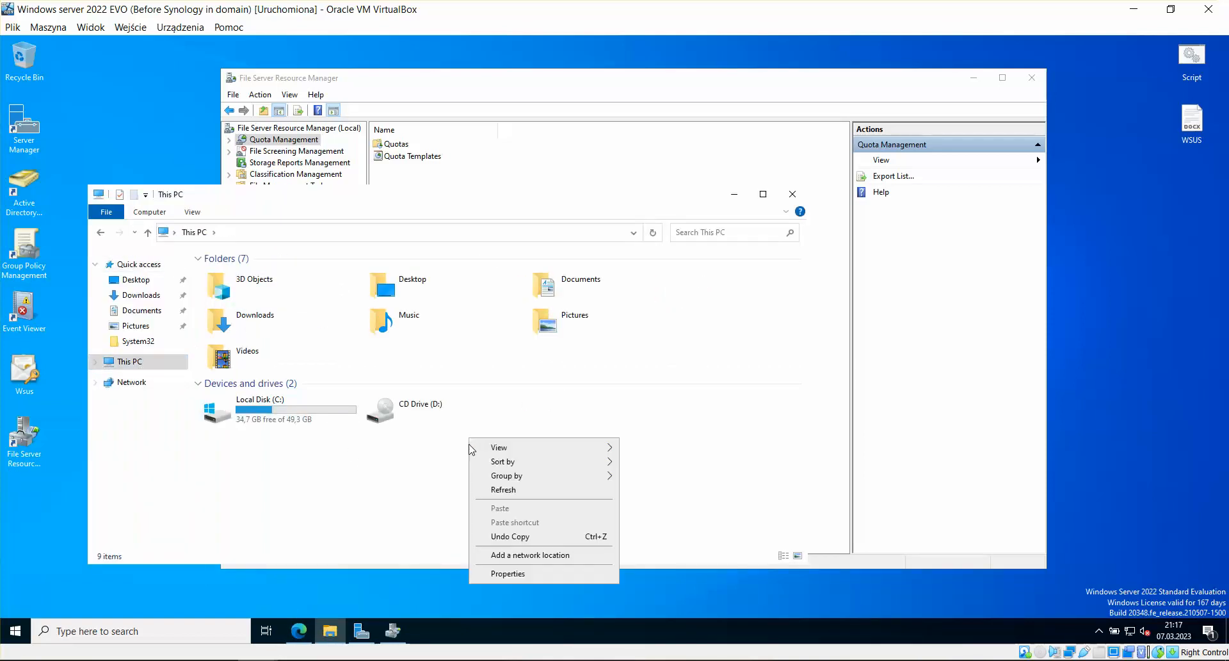
left_click(328, 194)
right_click(302, 487)
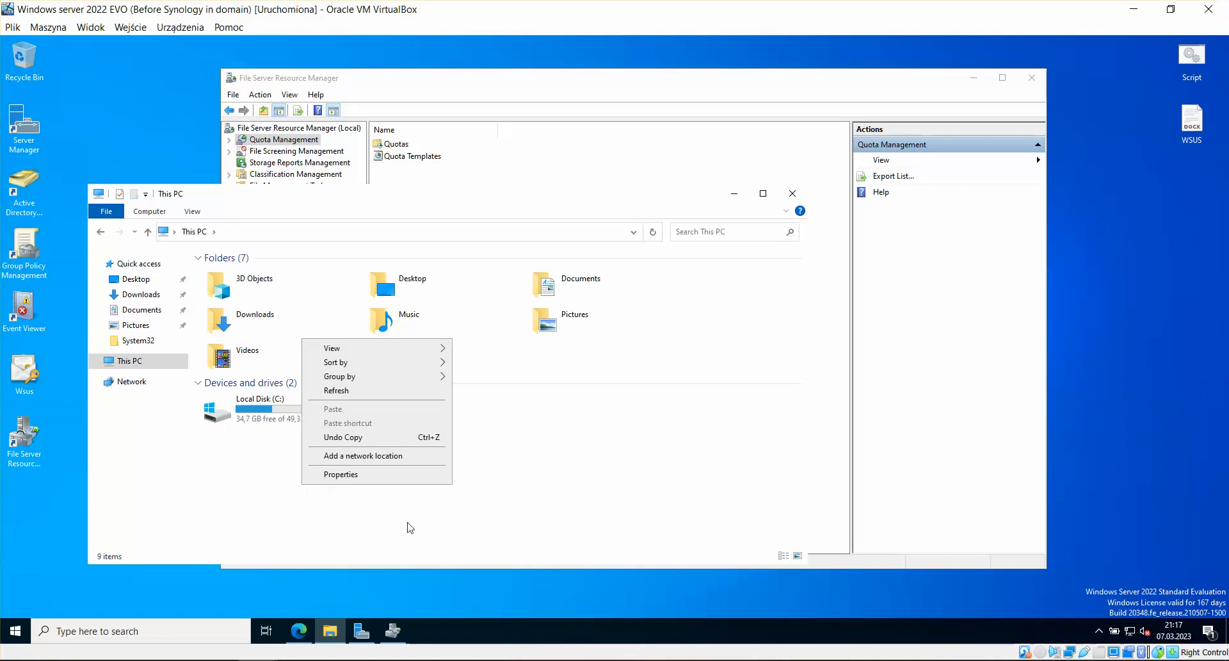
left_click(392, 458)
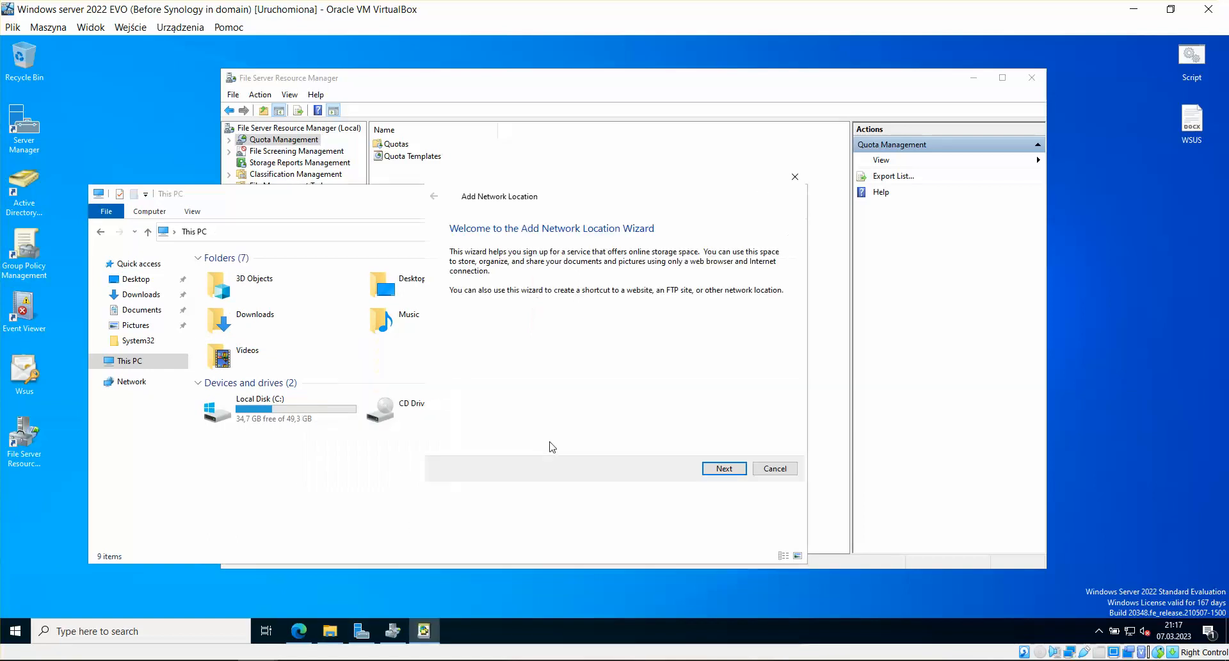
Create a custom network location for \\DDRSERV\SHARE, keeping the suggested name.
left_click(725, 468)
left_click(577, 256)
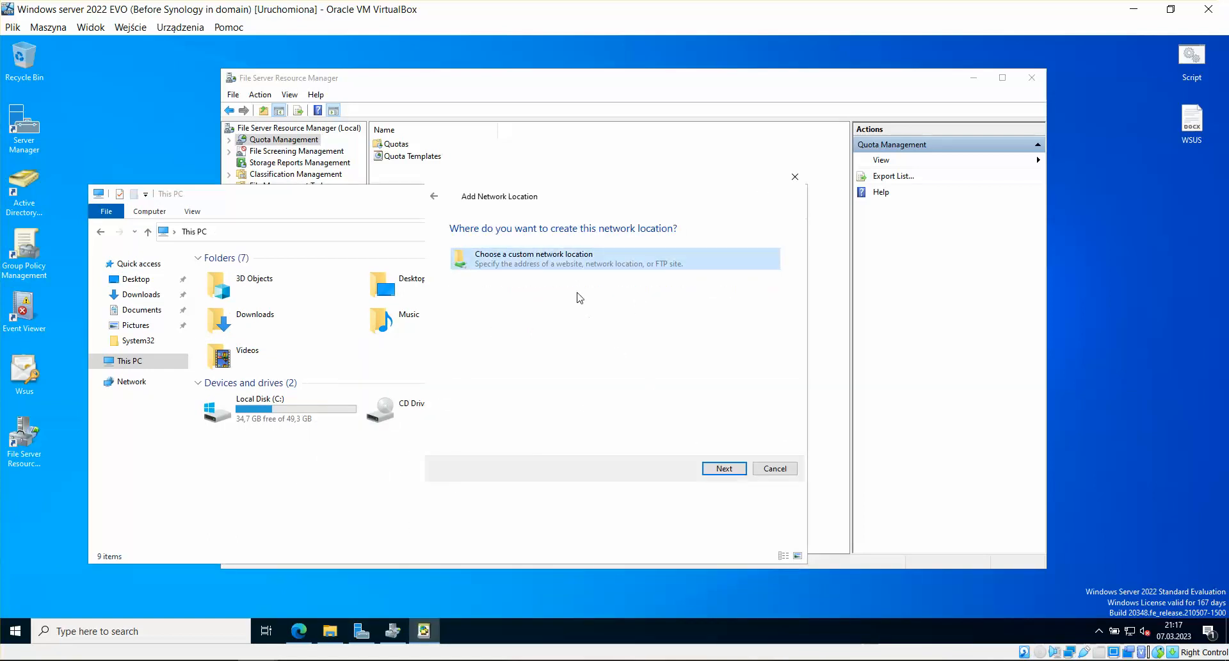
left_click(724, 468)
right_click(500, 304)
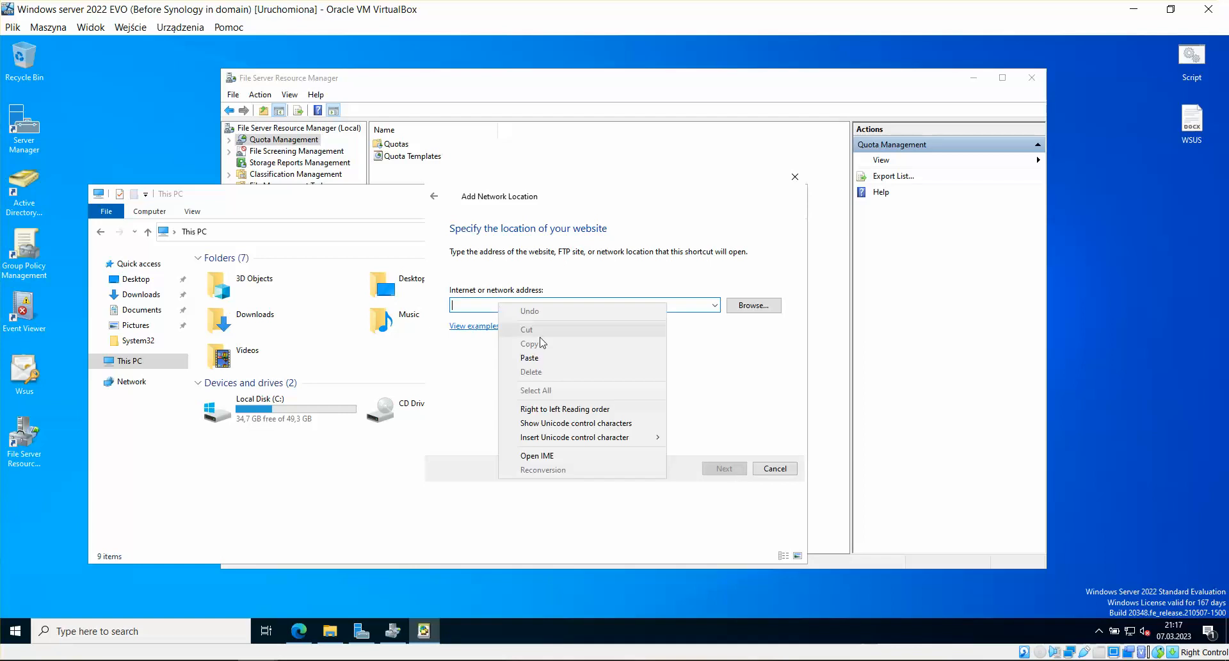
left_click(530, 357)
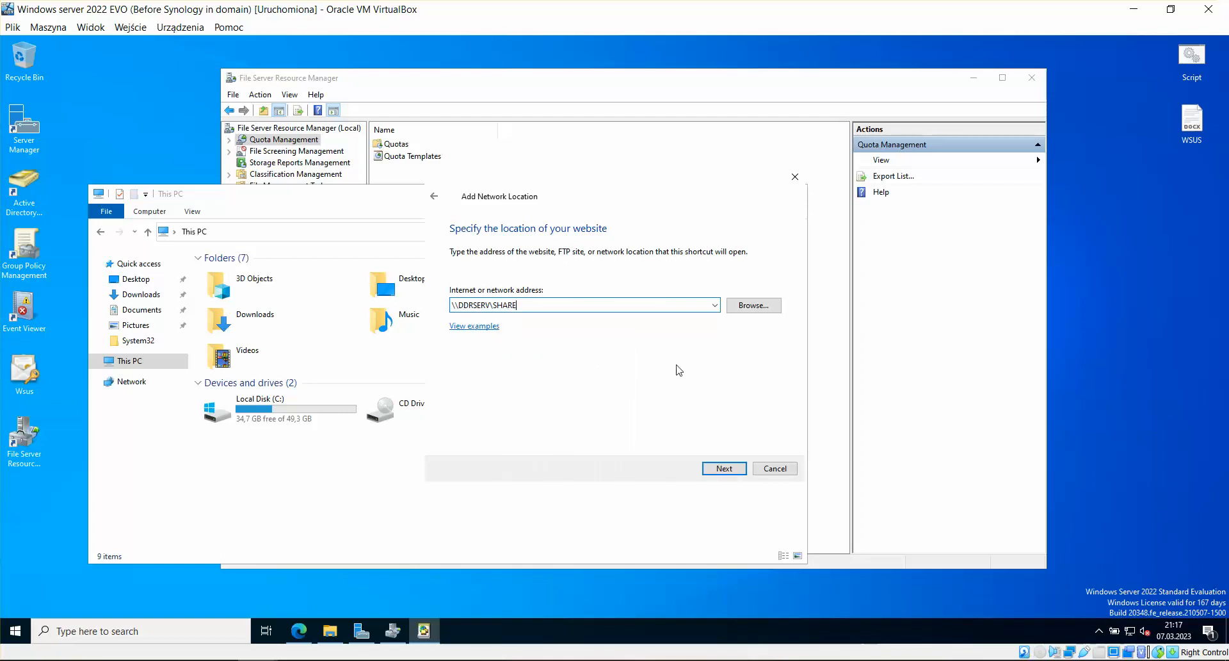
left_click(724, 468)
left_click(730, 469)
left_click(726, 469)
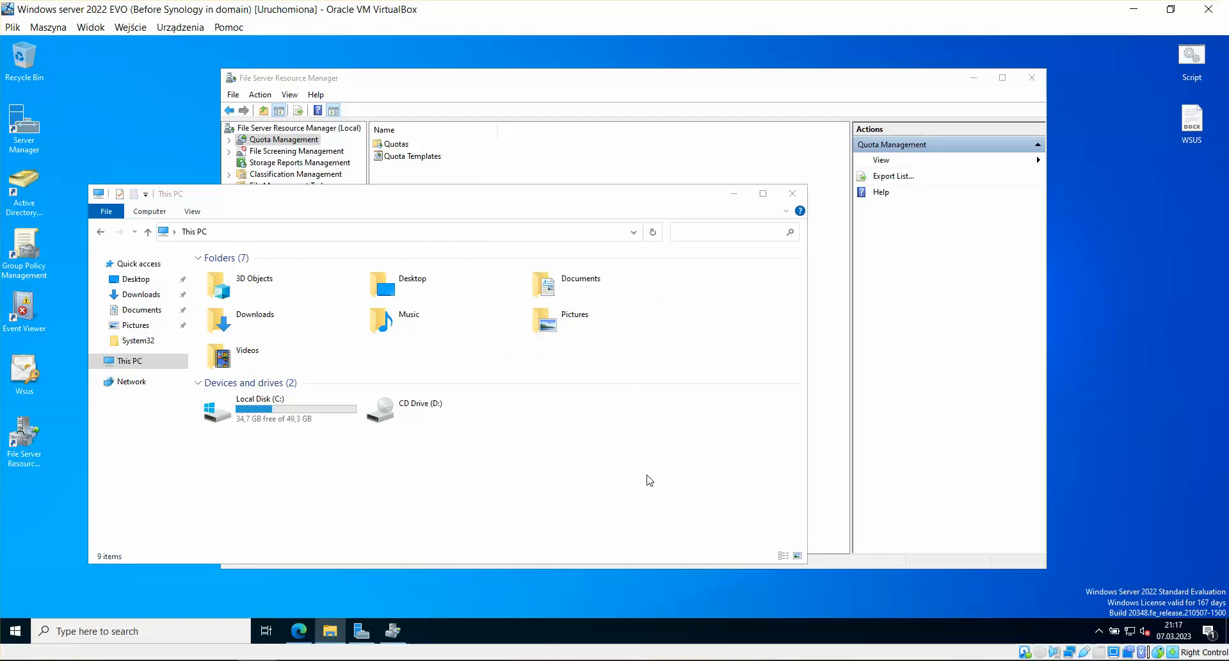
Check that the new share location opens an empty folder, then close that window.
left_click_drag(469, 196, 829, 132)
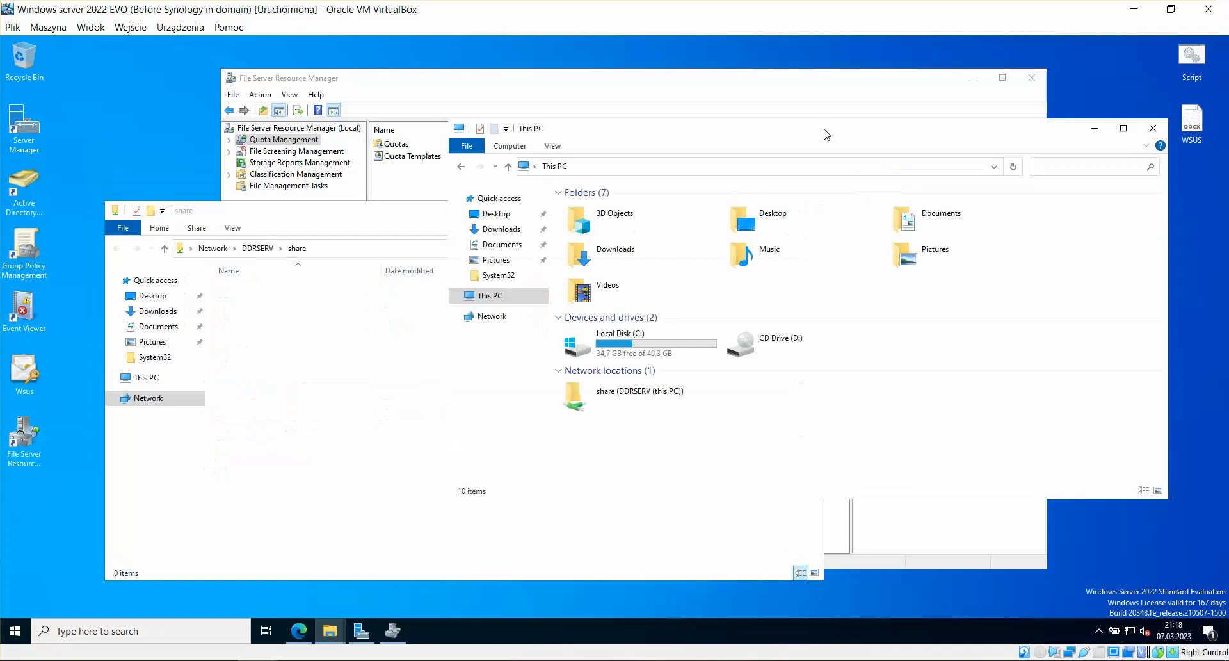
left_click(632, 400)
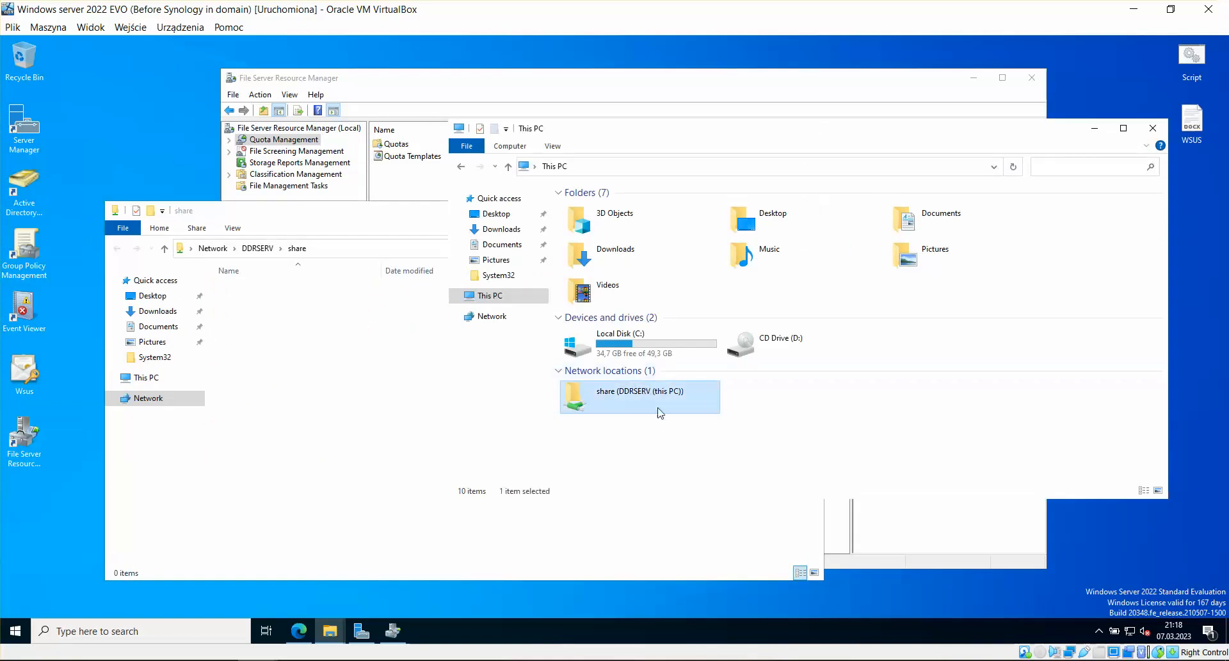
left_click(423, 241)
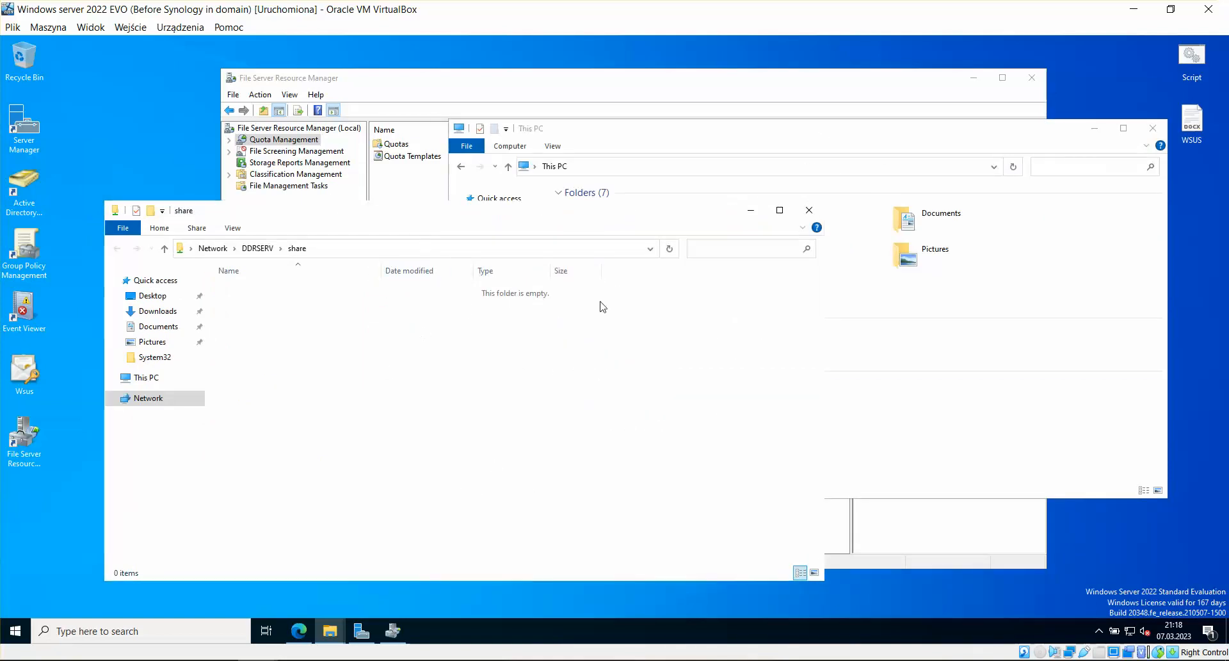
left_click(809, 210)
left_click_drag(818, 128, 506, 156)
Review the share location's Properties tabs, close the dialog, and bring File Server Resource Manager forward.
right_click(339, 415)
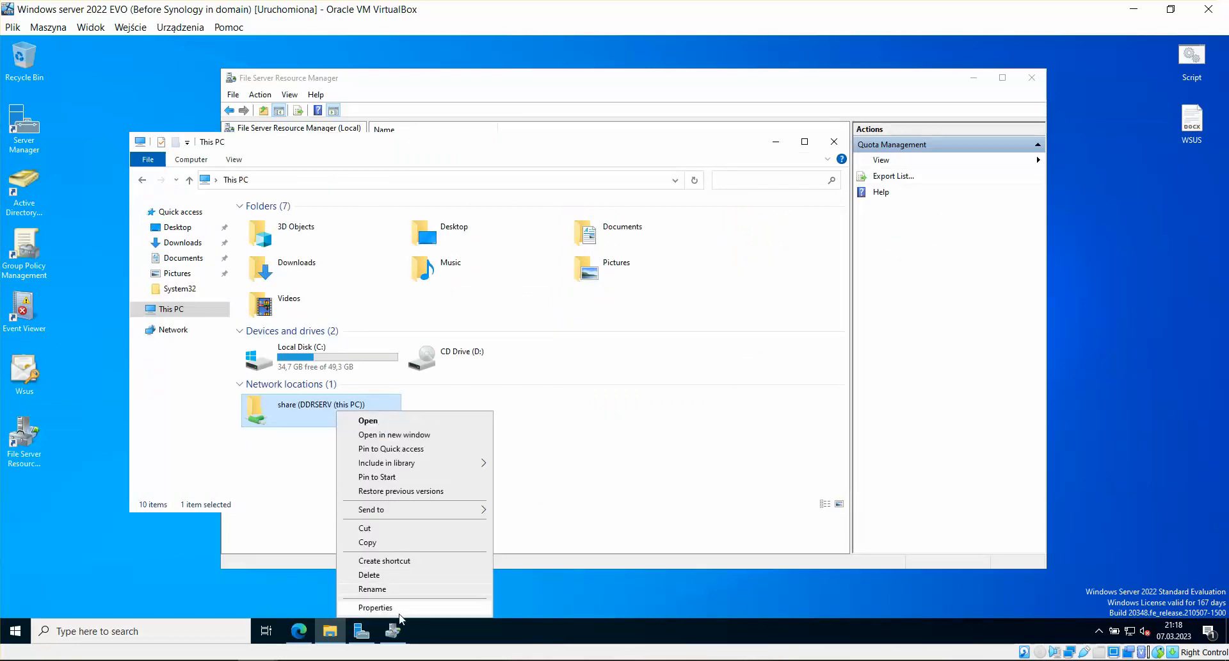
left_click(365, 606)
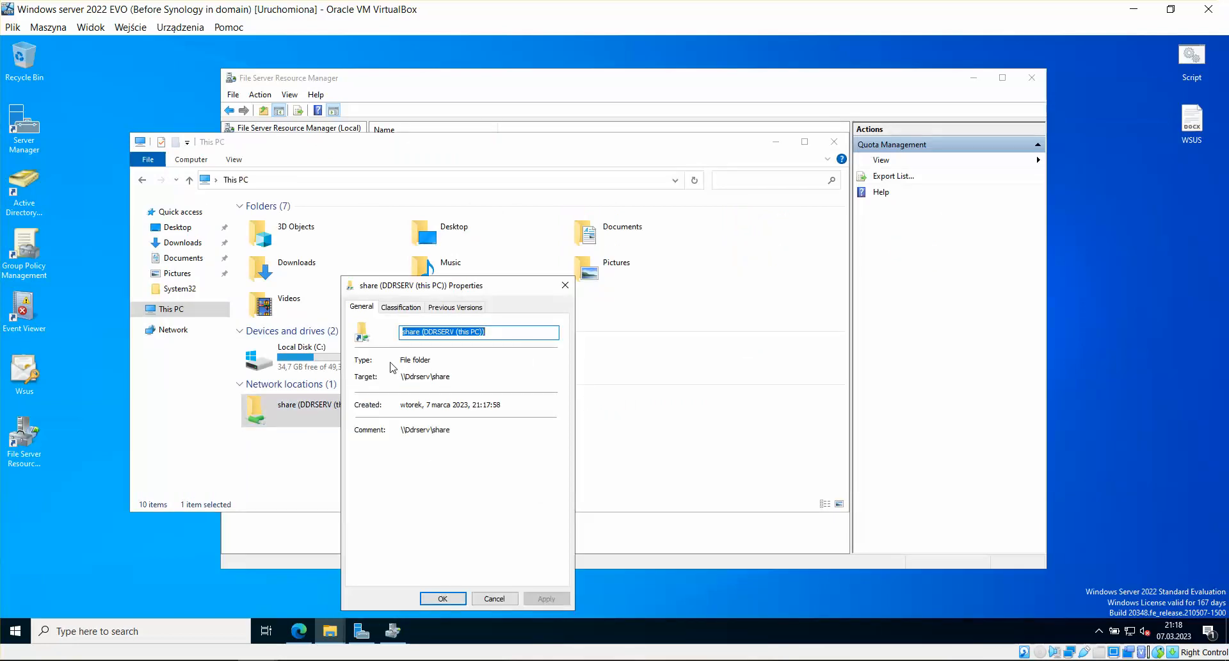
left_click(401, 307)
left_click(455, 307)
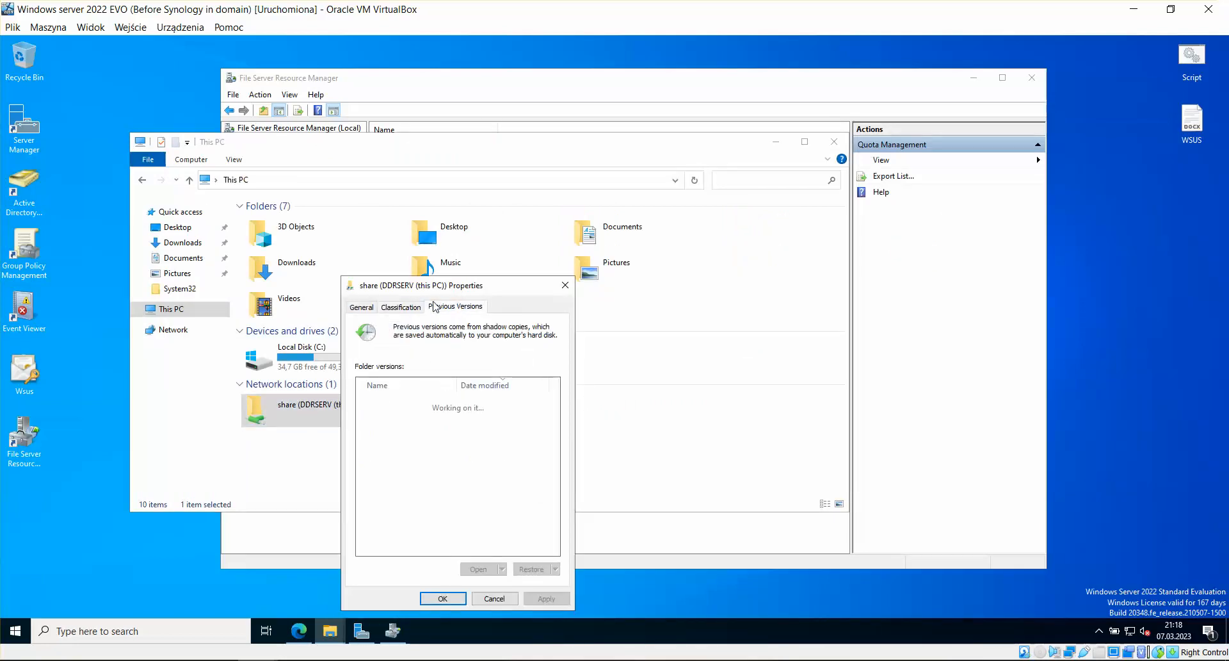
left_click(369, 306)
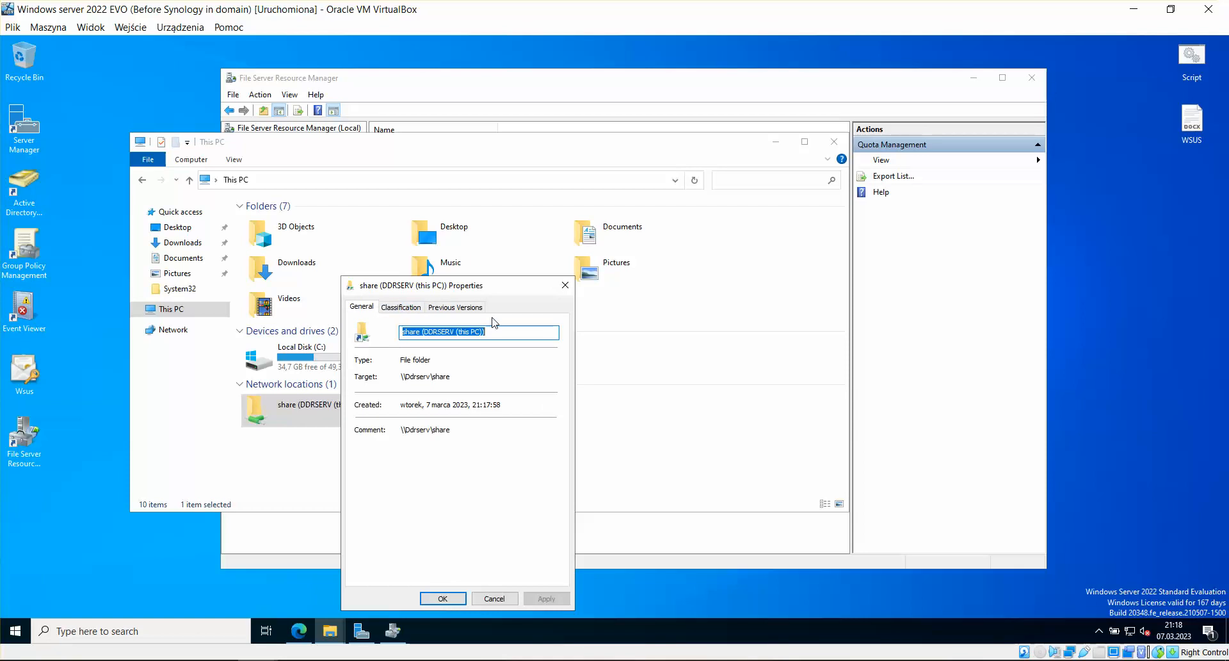
left_click_drag(494, 292, 558, 279)
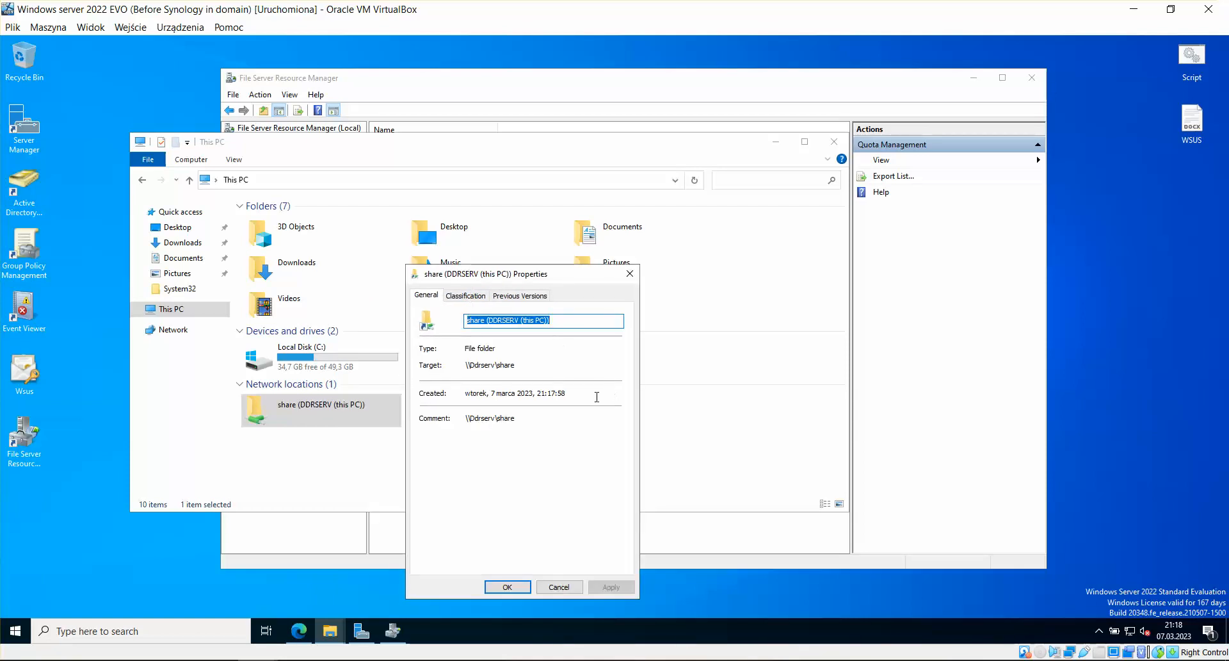
left_click(630, 273)
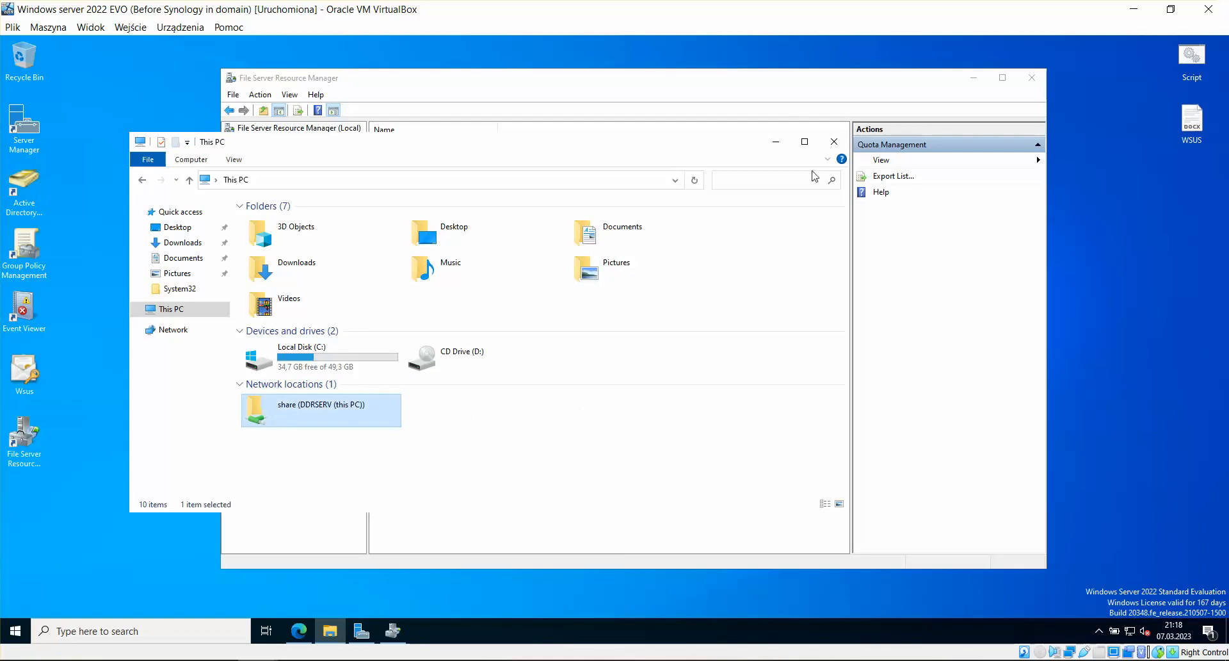
left_click_drag(750, 95, 805, 90)
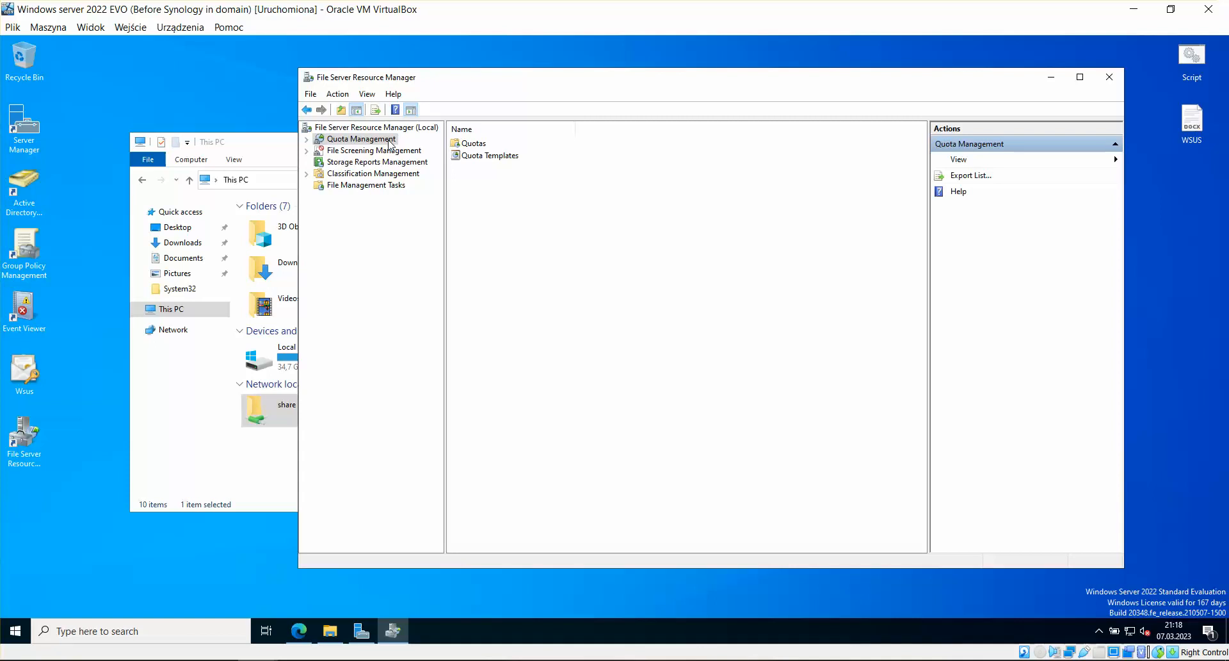
Move This PC aside and open the Quota Templates list in File Server Resource Manager.
left_click(237, 143)
left_click_drag(237, 143, 157, 131)
left_click(504, 78)
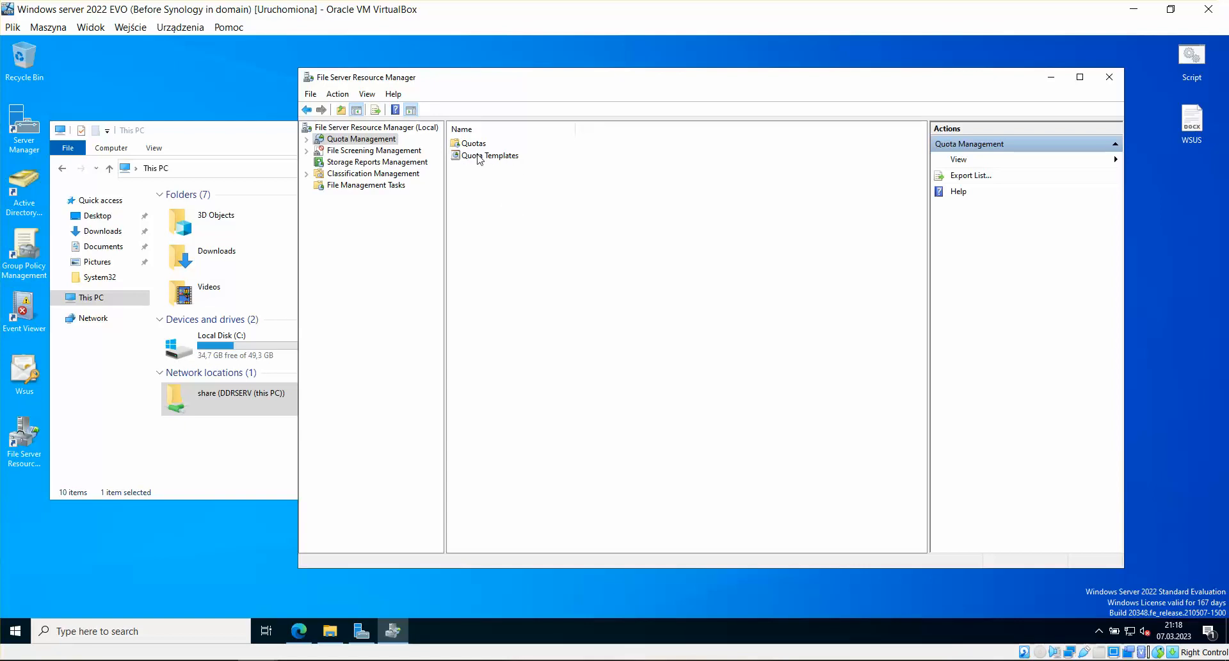
left_click(499, 160)
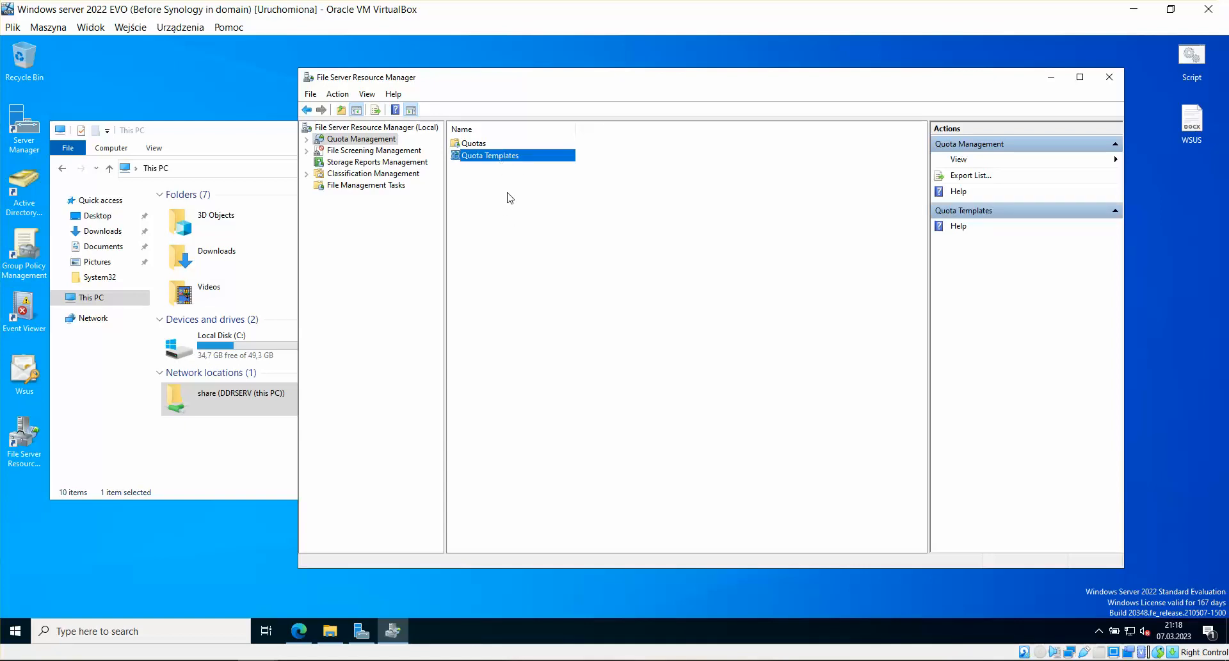
left_click(505, 199)
double_click(498, 160)
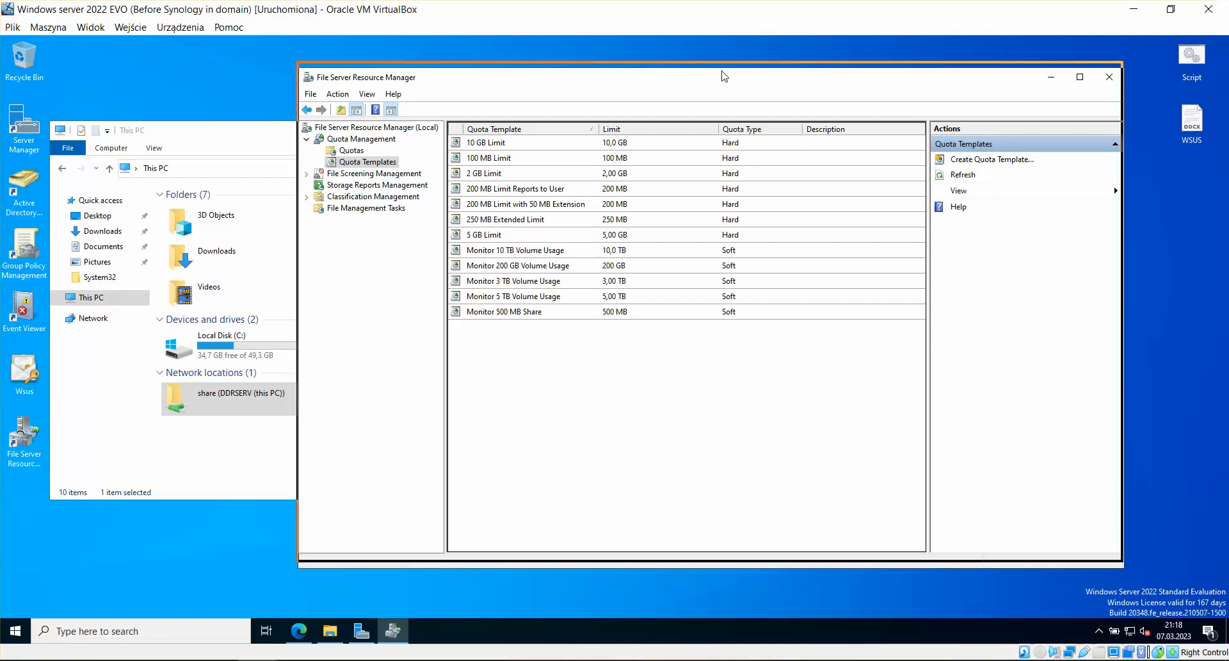
left_click_drag(725, 78, 724, 71)
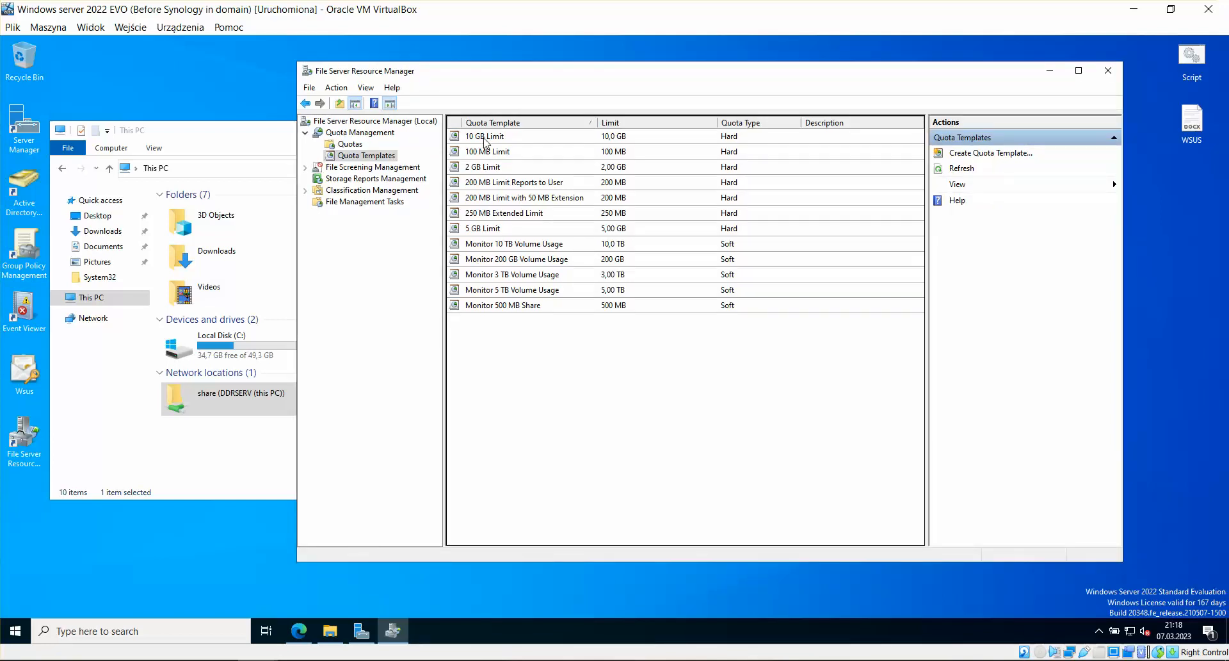
left_click_drag(541, 76, 577, 78)
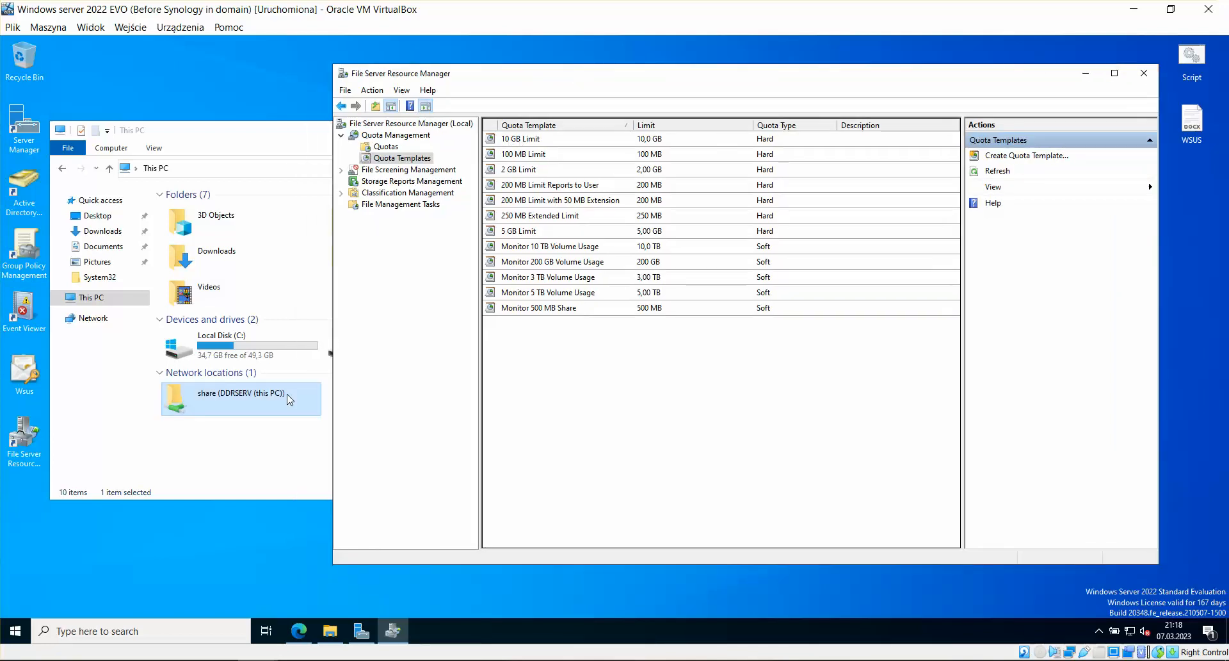
Browse the 10 GB, 100 MB, 2 GB, 5 GB and Monitor templates, then show the empty Quotas list.
left_click(523, 140)
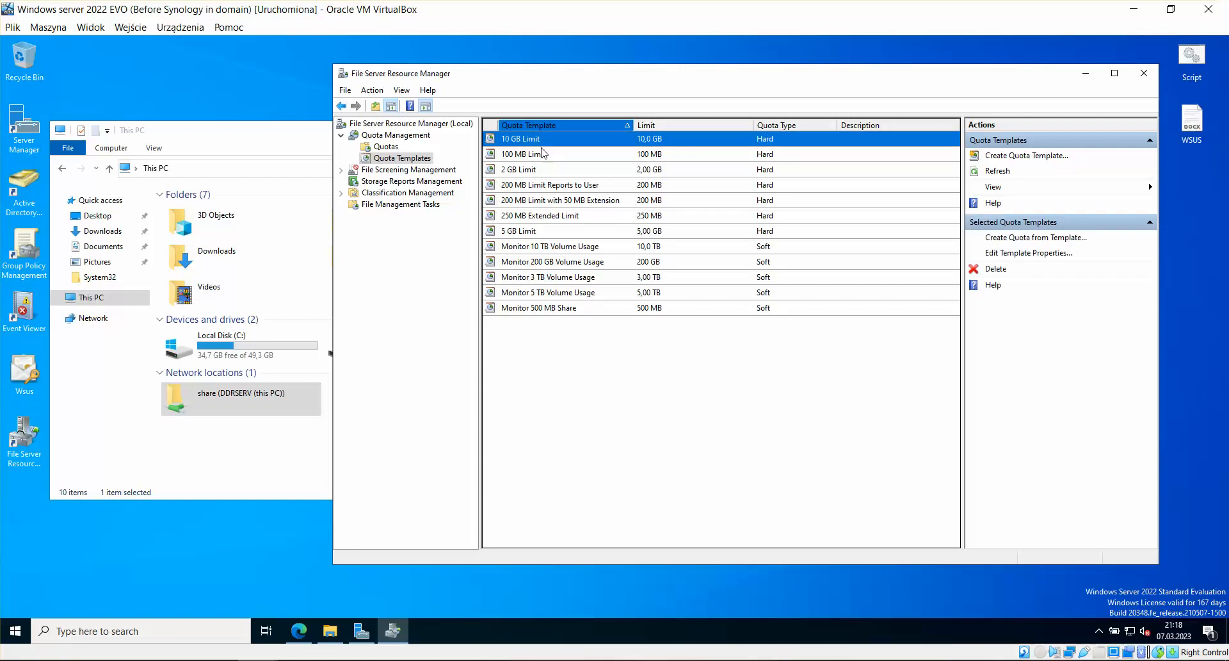
left_click(517, 156)
left_click(564, 170)
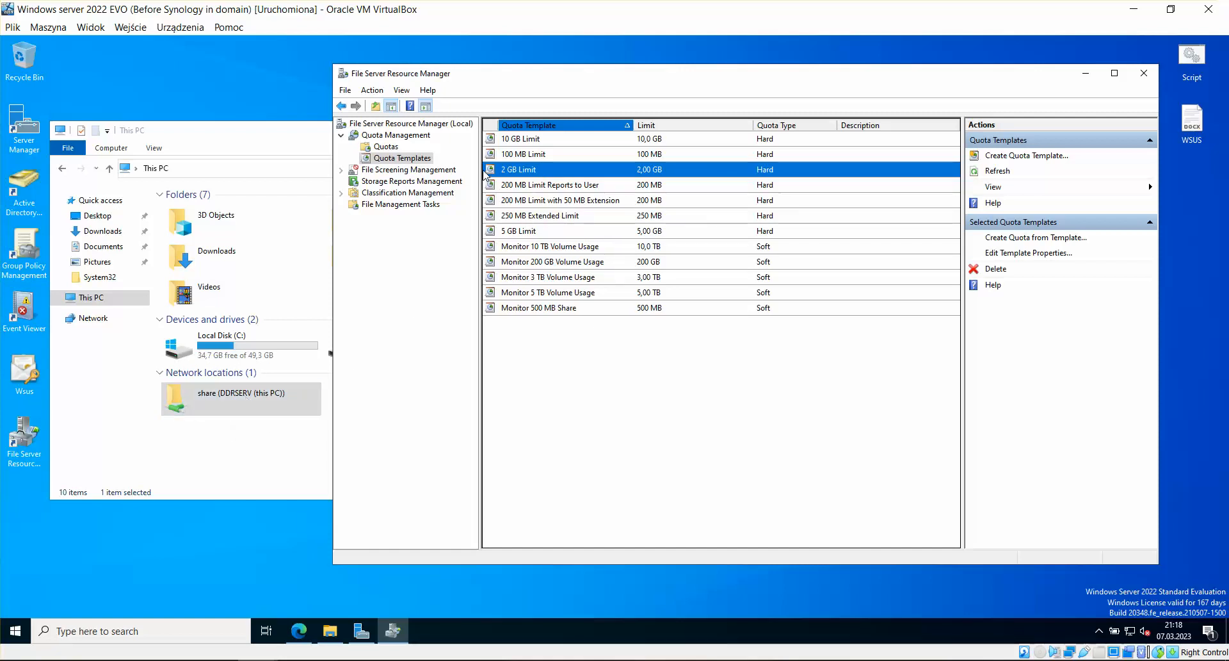
left_click(534, 140)
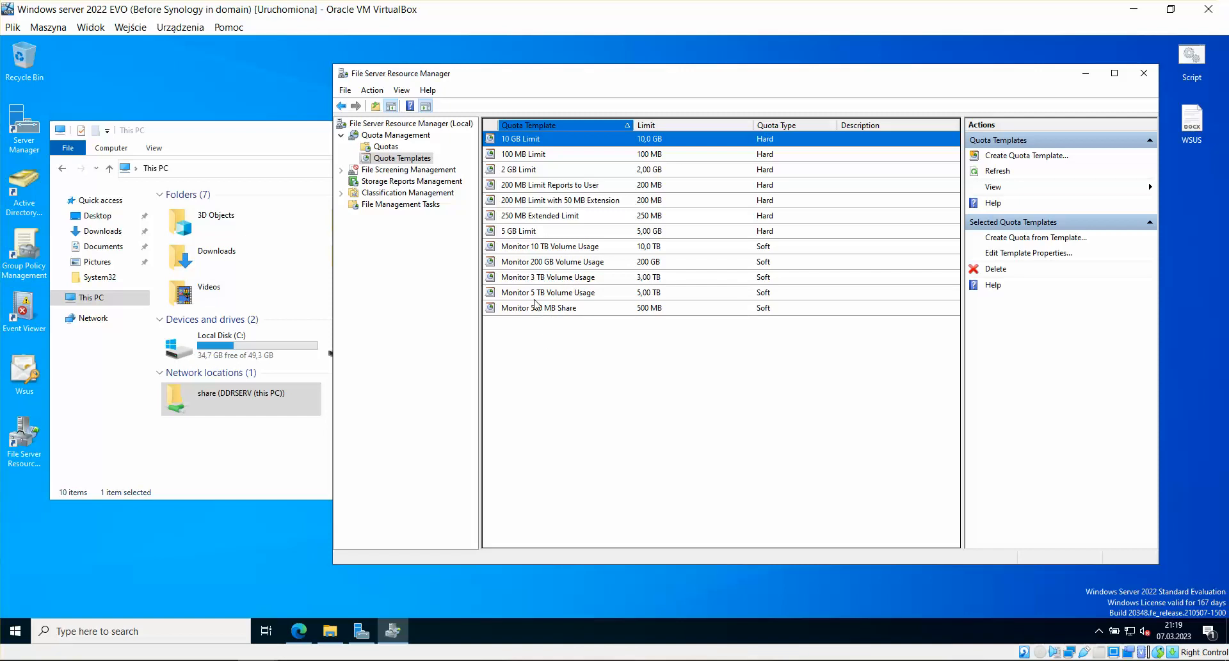
left_click(549, 278)
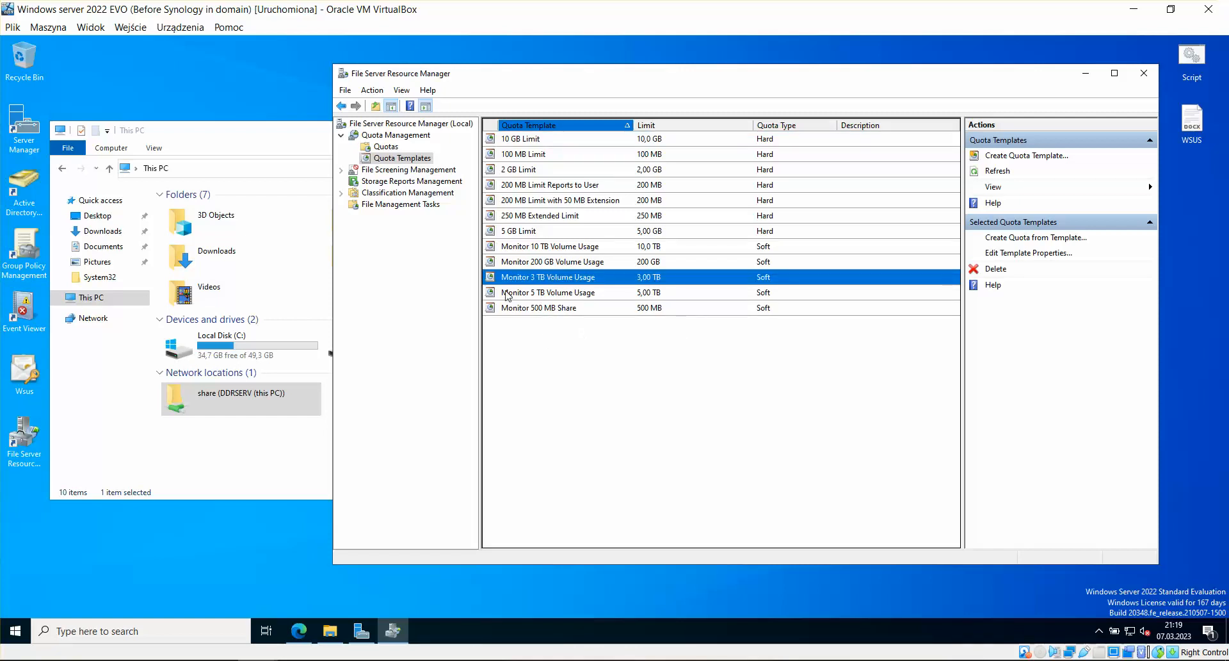
left_click(598, 366)
left_click(571, 295)
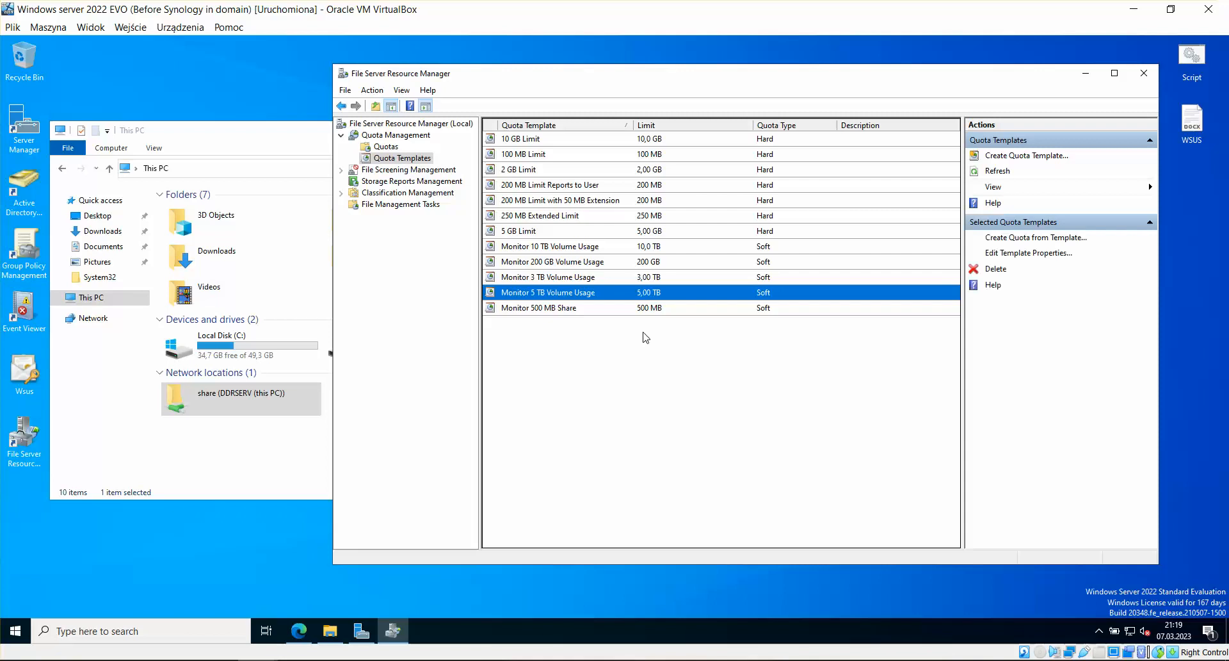
left_click(556, 313)
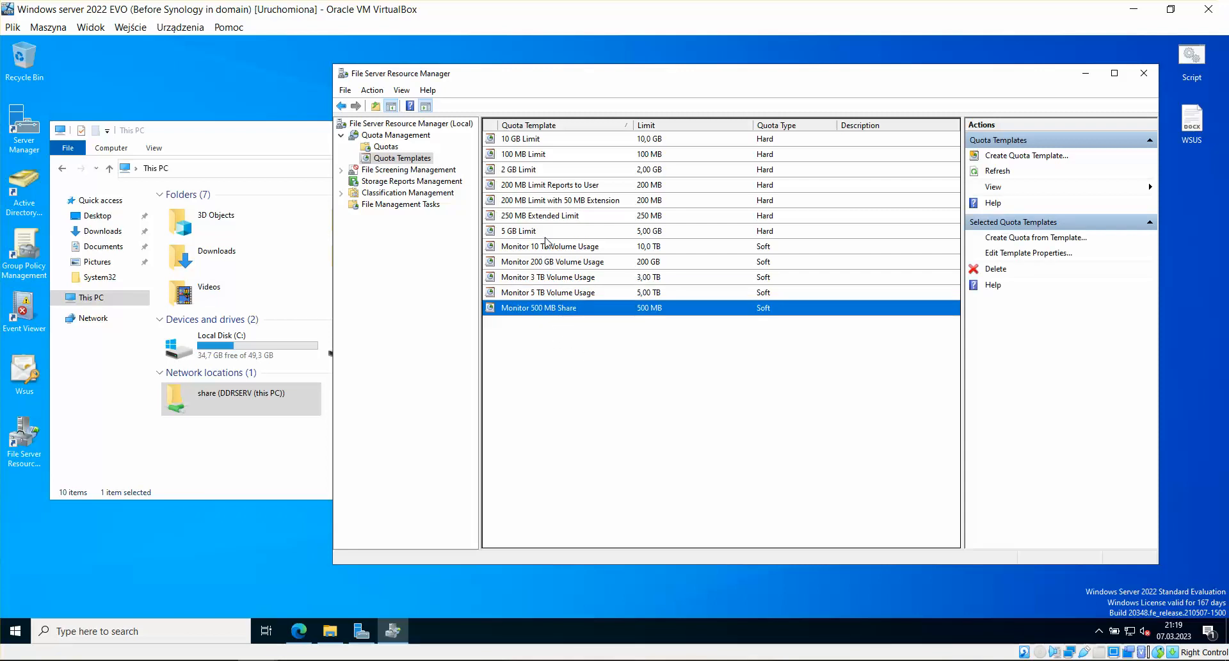
left_click(522, 233)
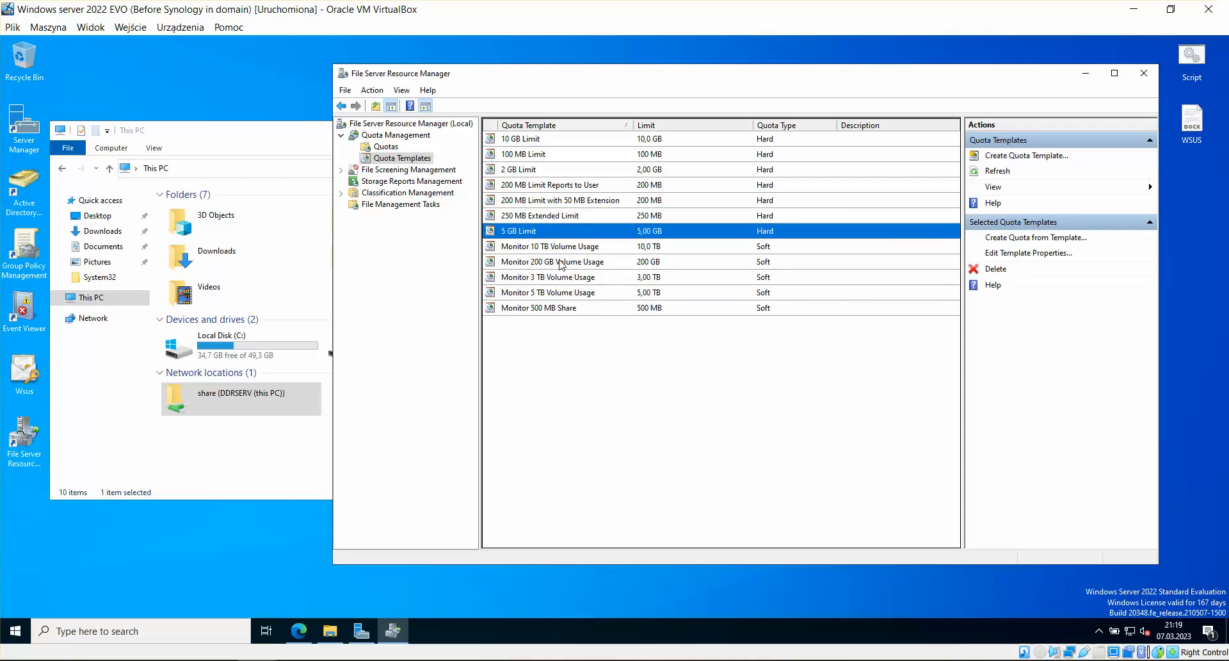
left_click(597, 358)
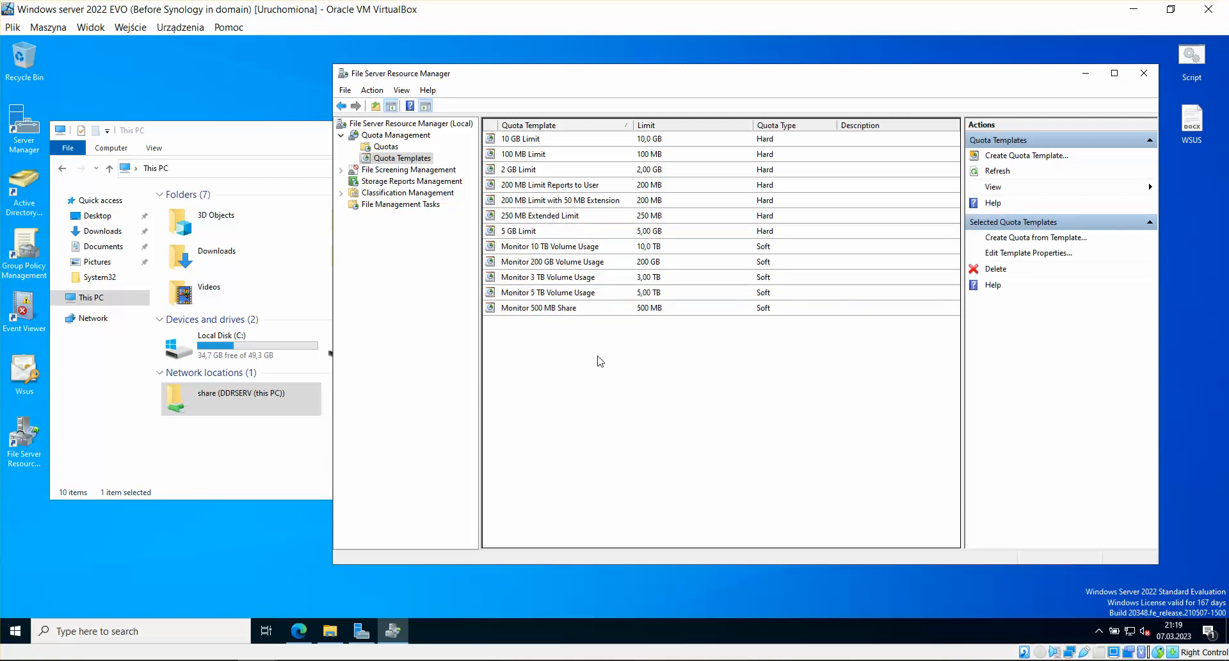
left_click(384, 148)
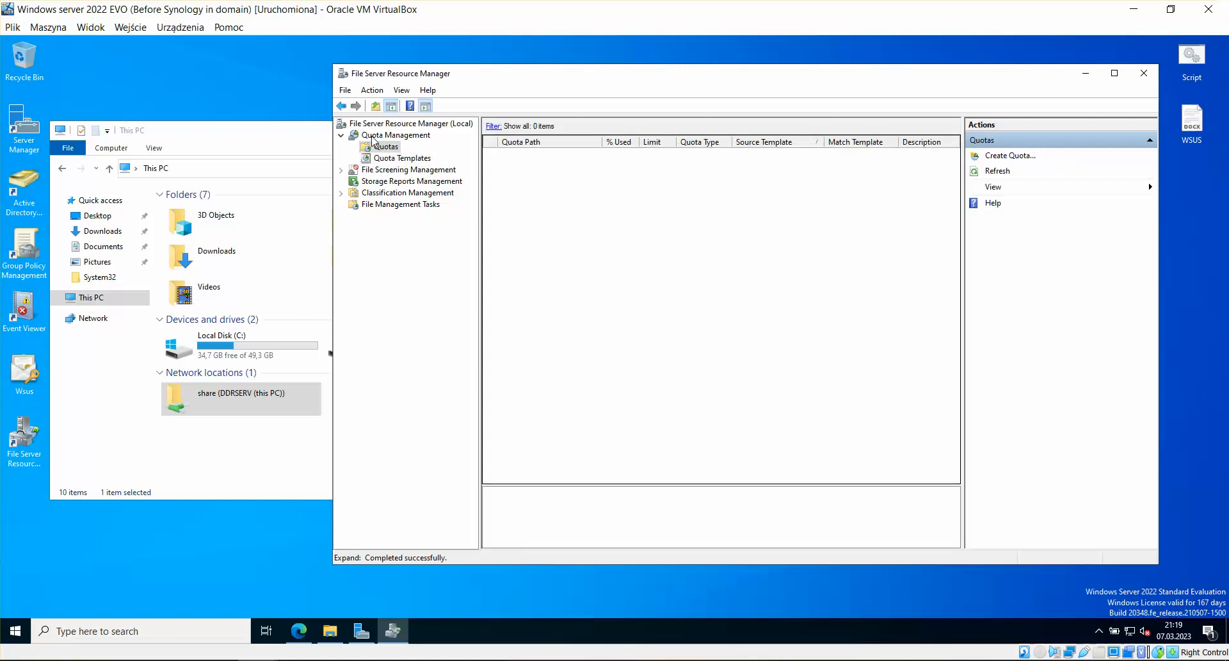
Create a new quota on C:\SHARE and pick the 200 MB Limit Reports to User template.
right_click(522, 184)
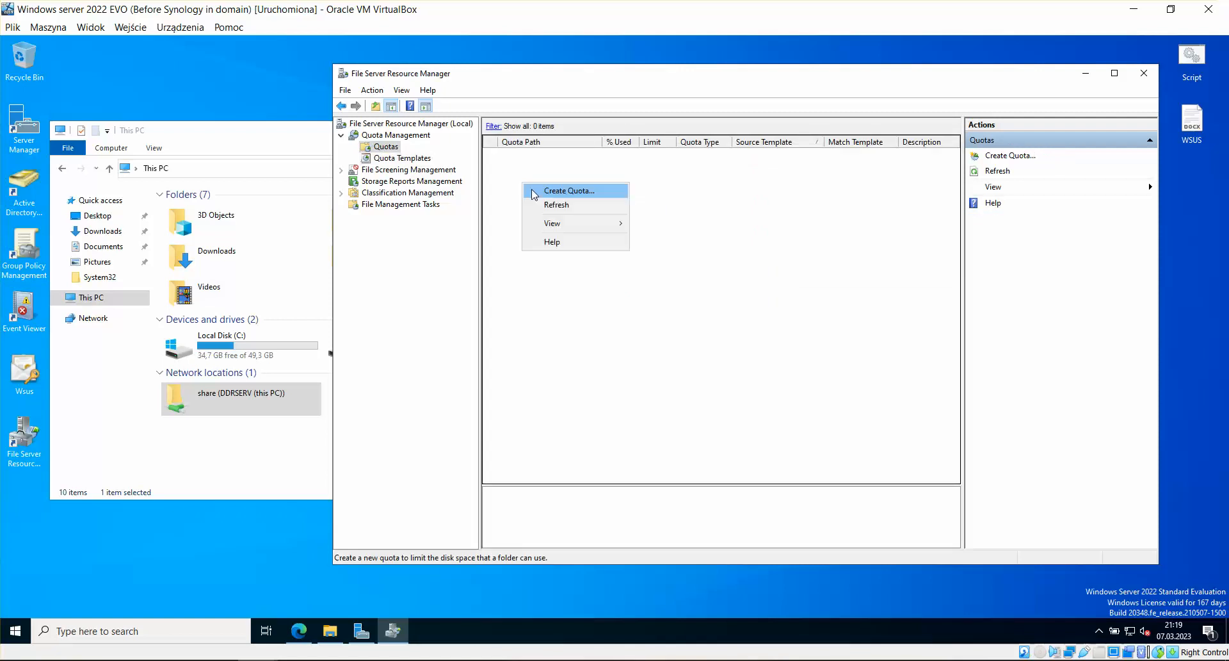
left_click(580, 192)
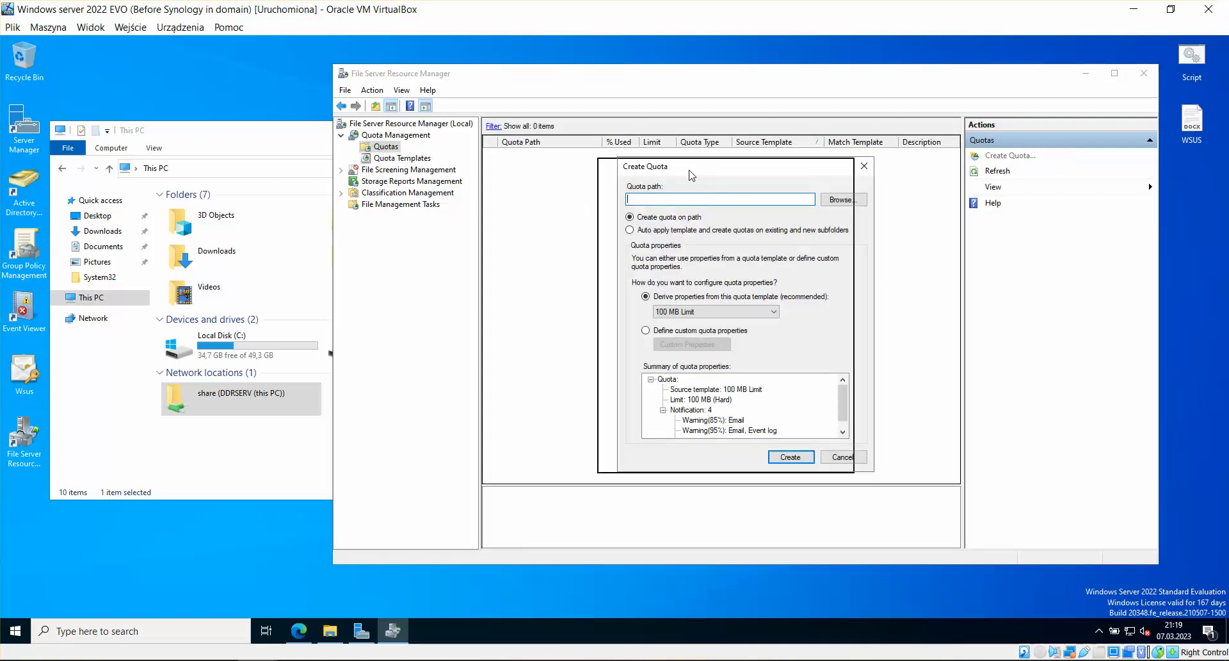
left_click(808, 200)
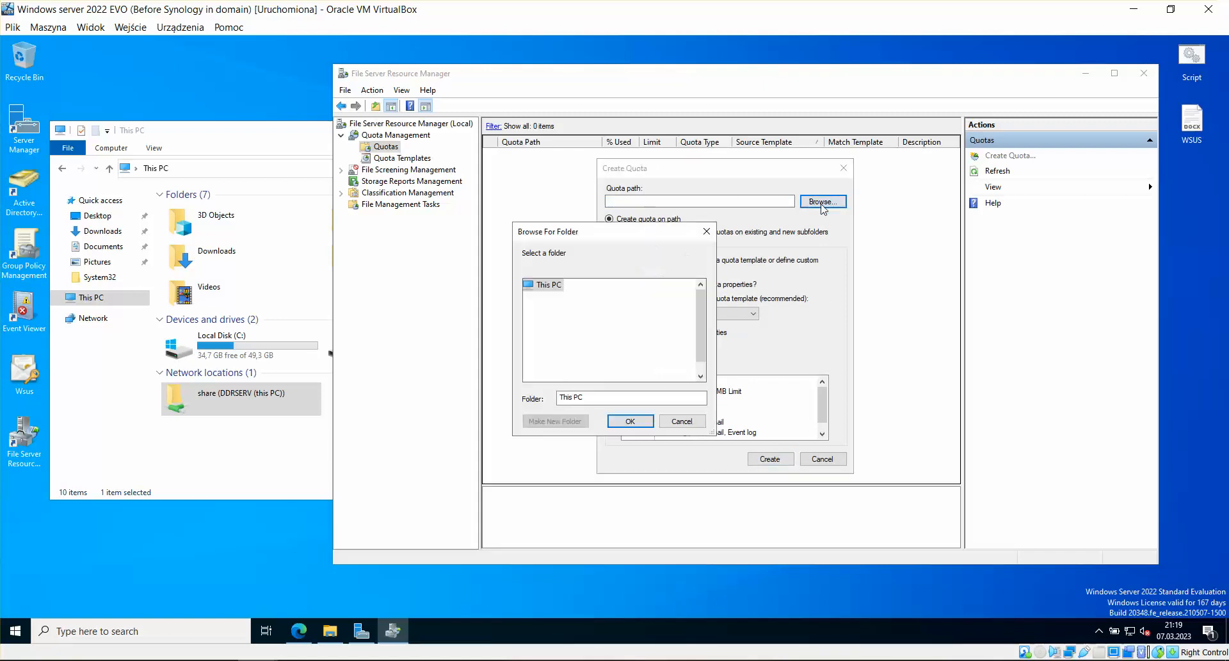
left_click(701, 377)
left_click(572, 374)
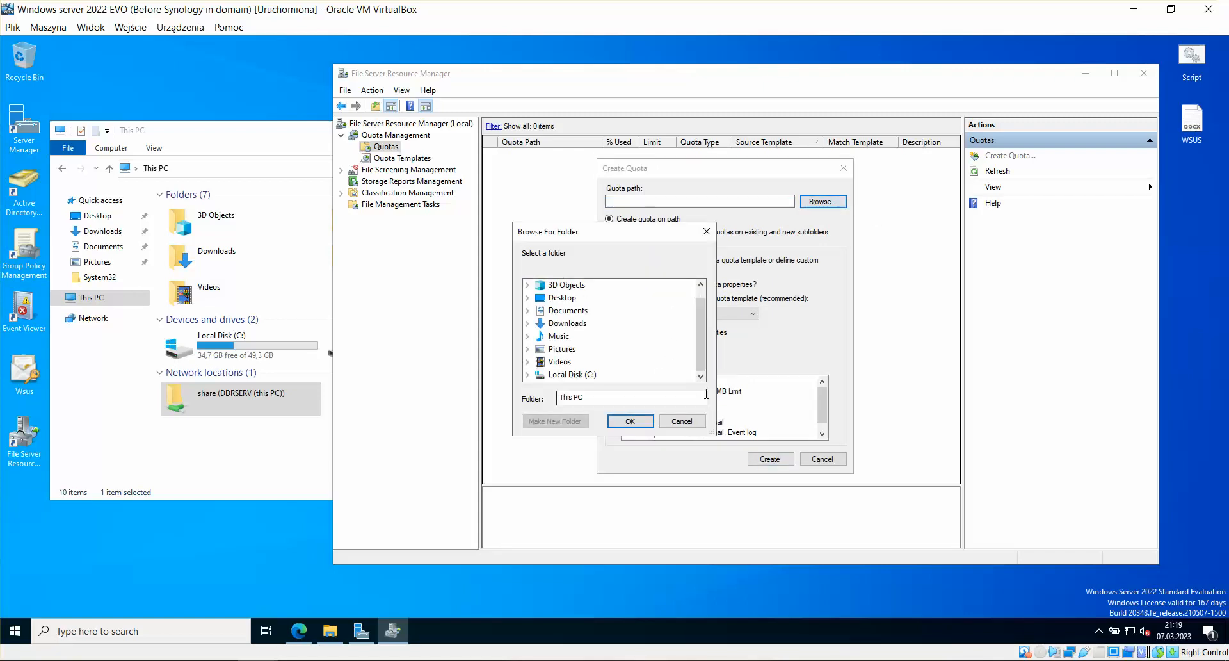
double_click(576, 375)
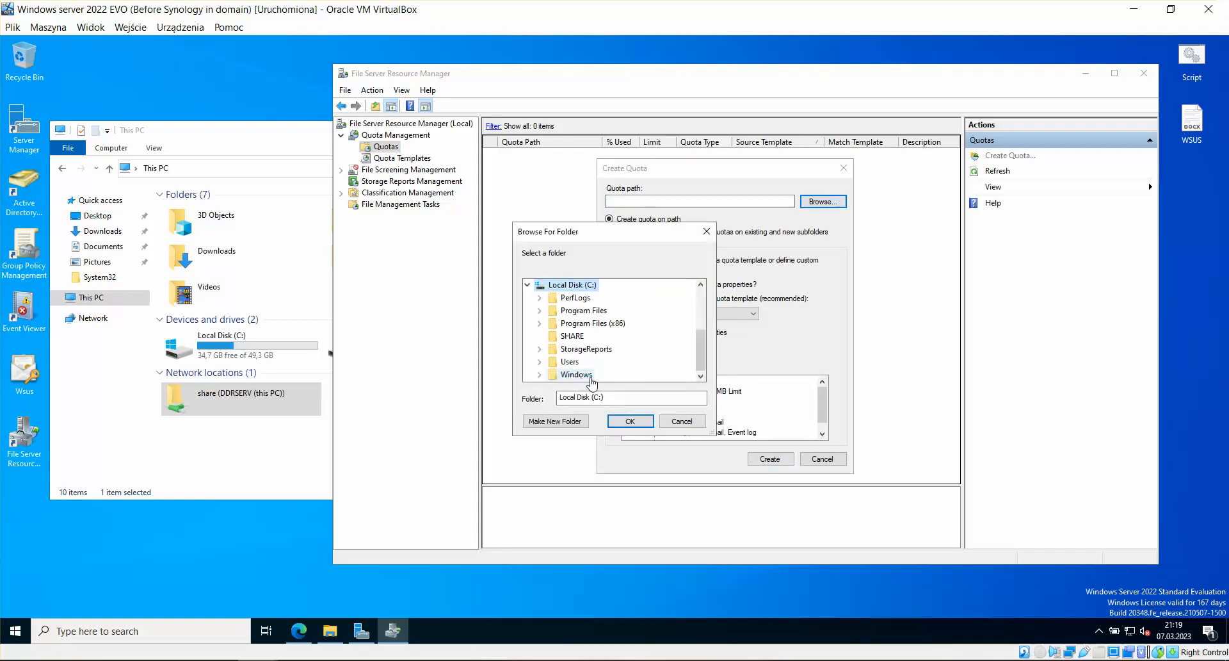
left_click(572, 336)
left_click(630, 421)
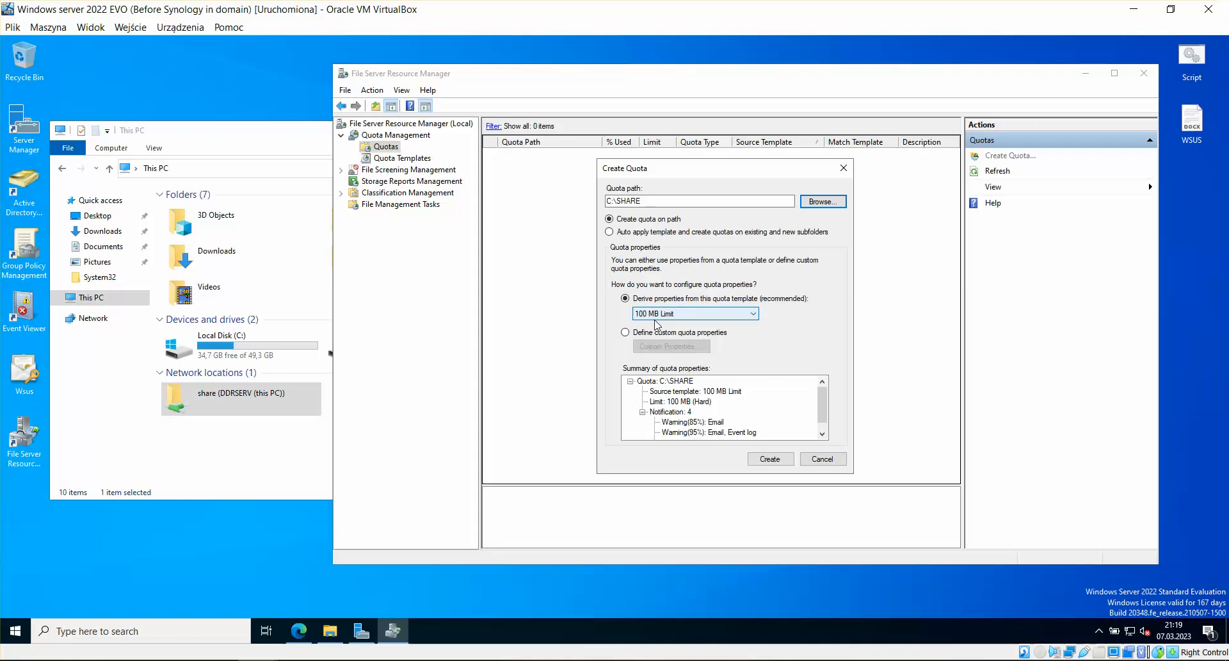
left_click(753, 313)
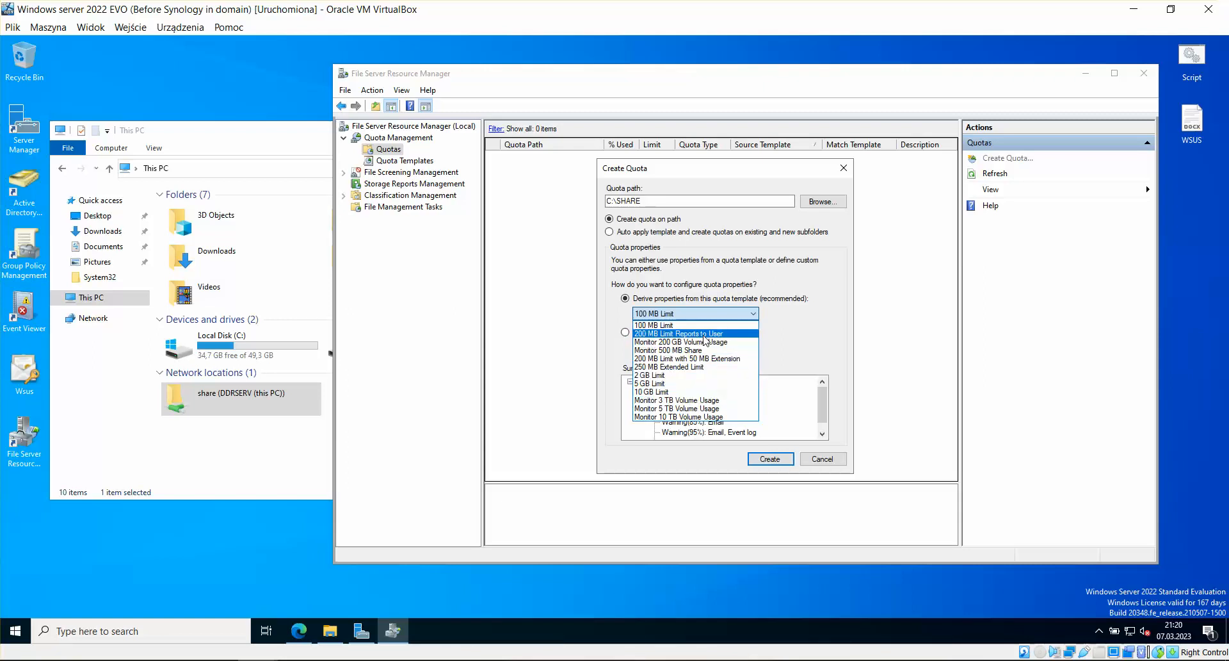
left_click(691, 334)
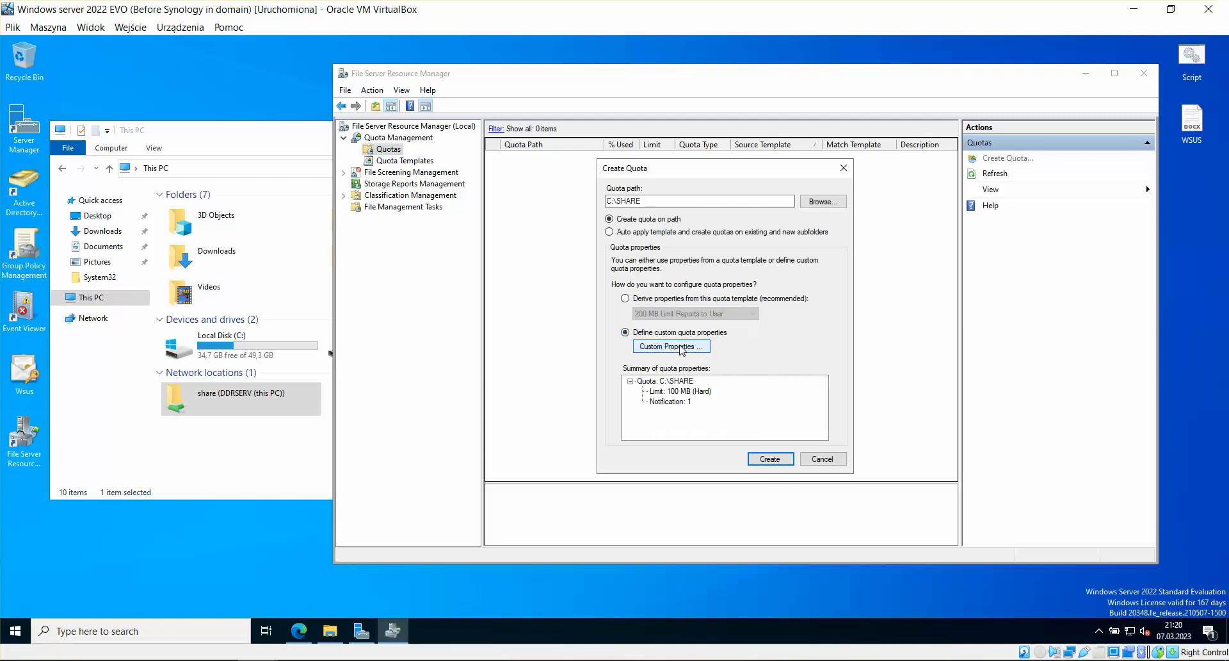
In custom properties, copy from 200 MB Limit Reports to User and edit the limit to 200,000 MB.
left_click(702, 352)
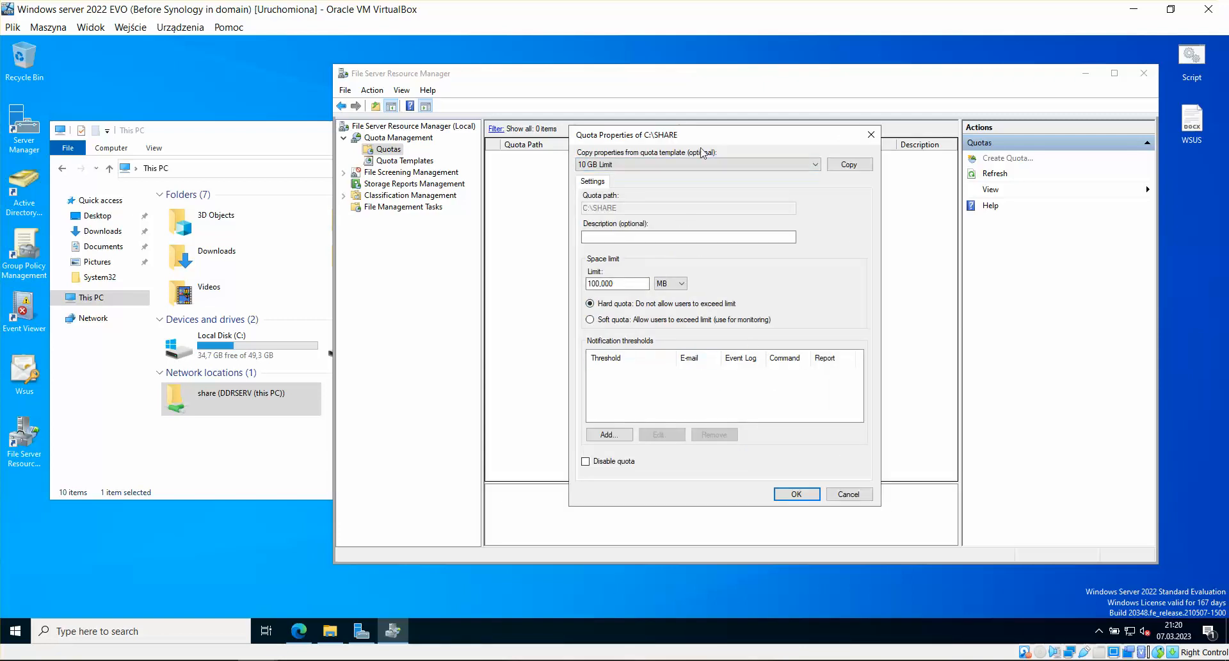
left_click_drag(703, 135, 690, 143)
left_click(801, 173)
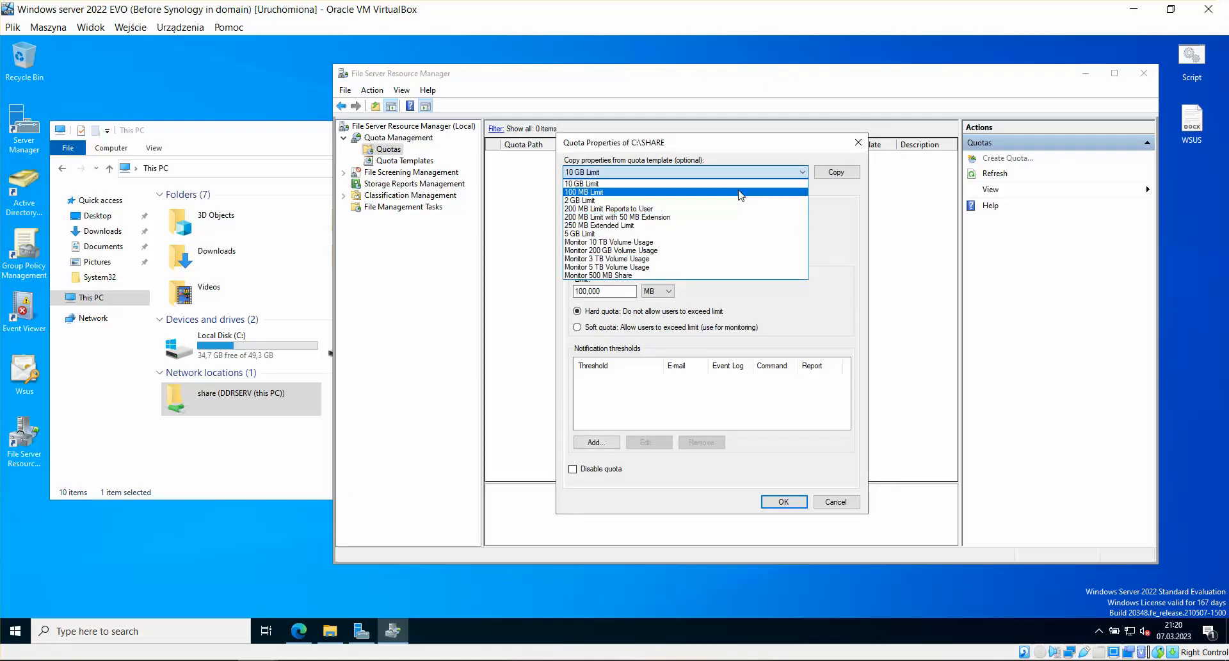
left_click(730, 209)
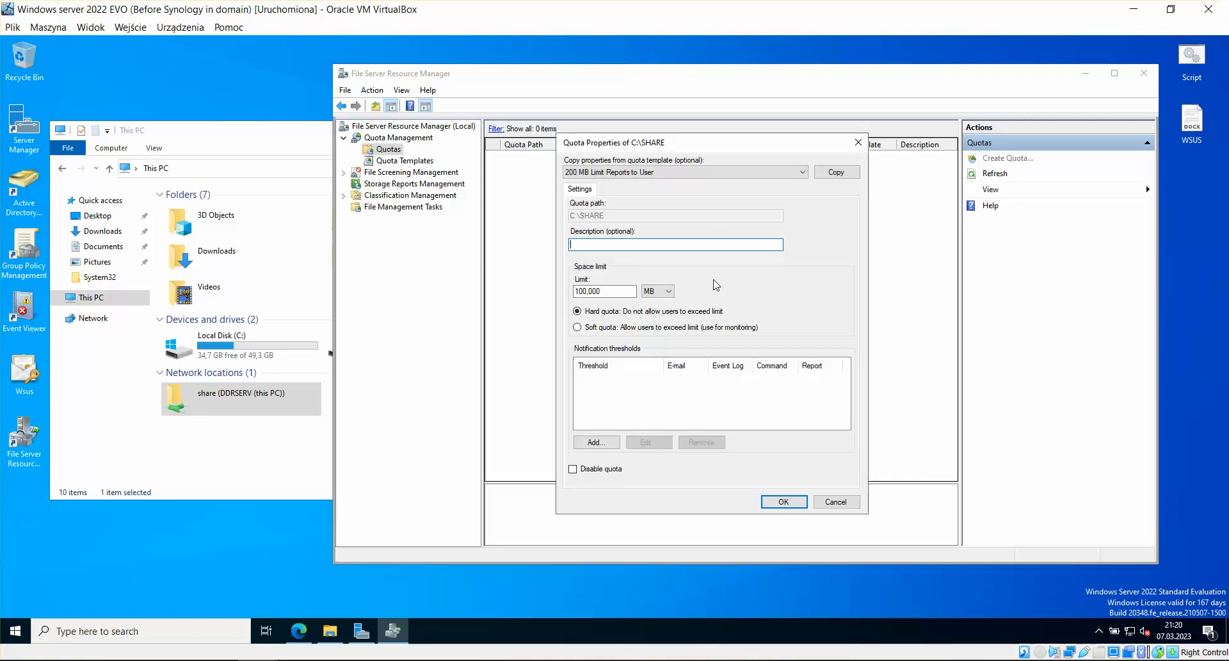
left_click(595, 292)
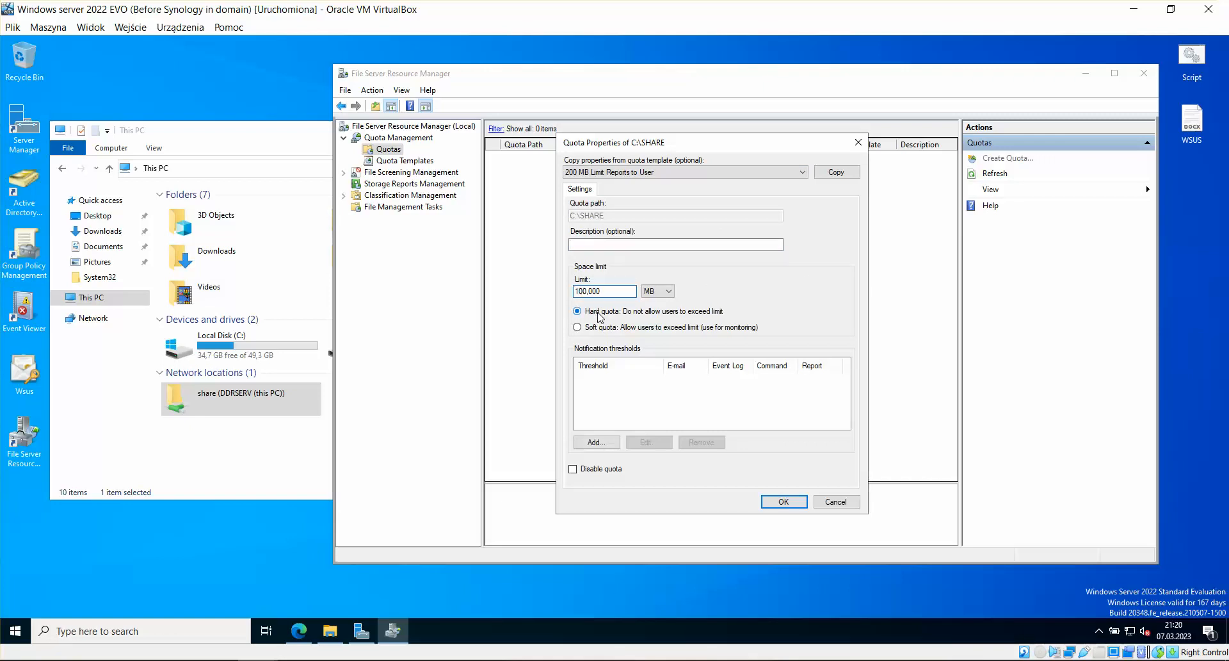
key("BackSpace")
type("2")
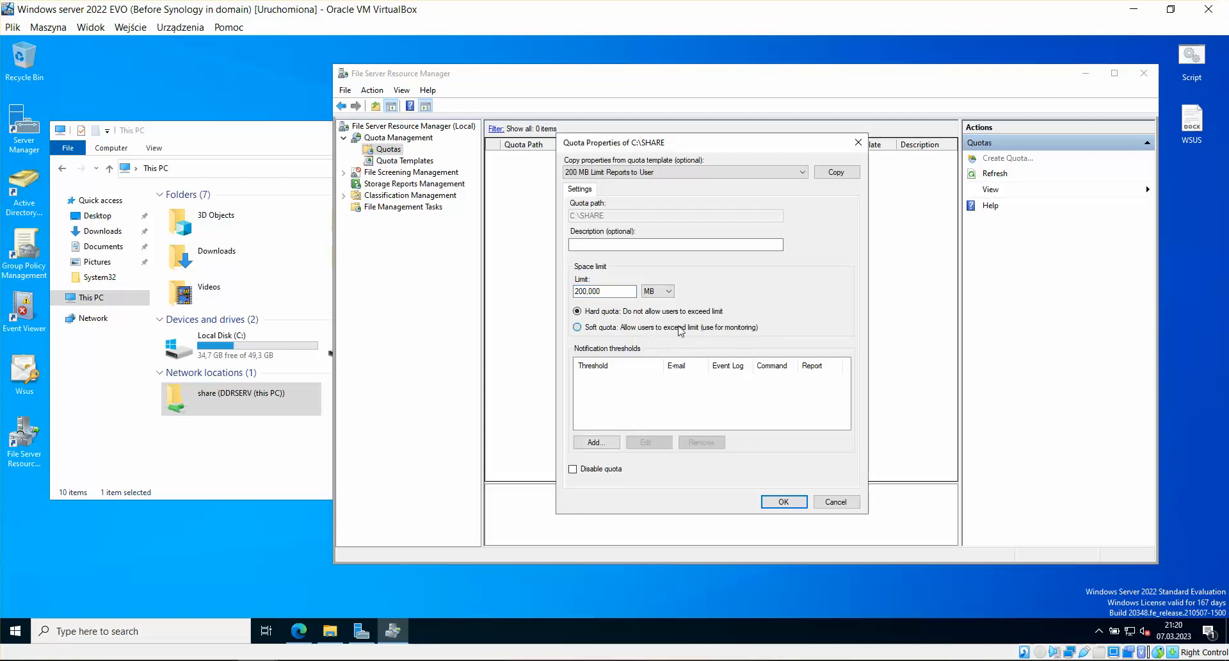
Try soft quota and the Monitor template, keep 200 MB Limit Reports to User as hard, add a threshold.
left_click(655, 328)
left_click(767, 173)
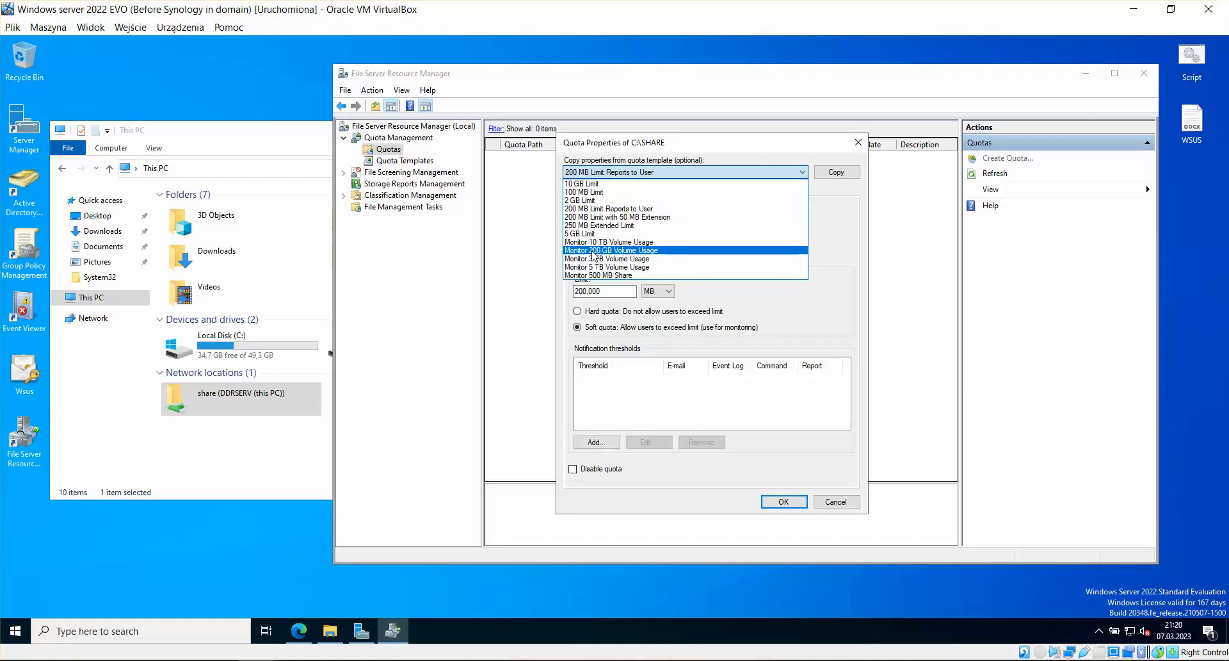
left_click(646, 250)
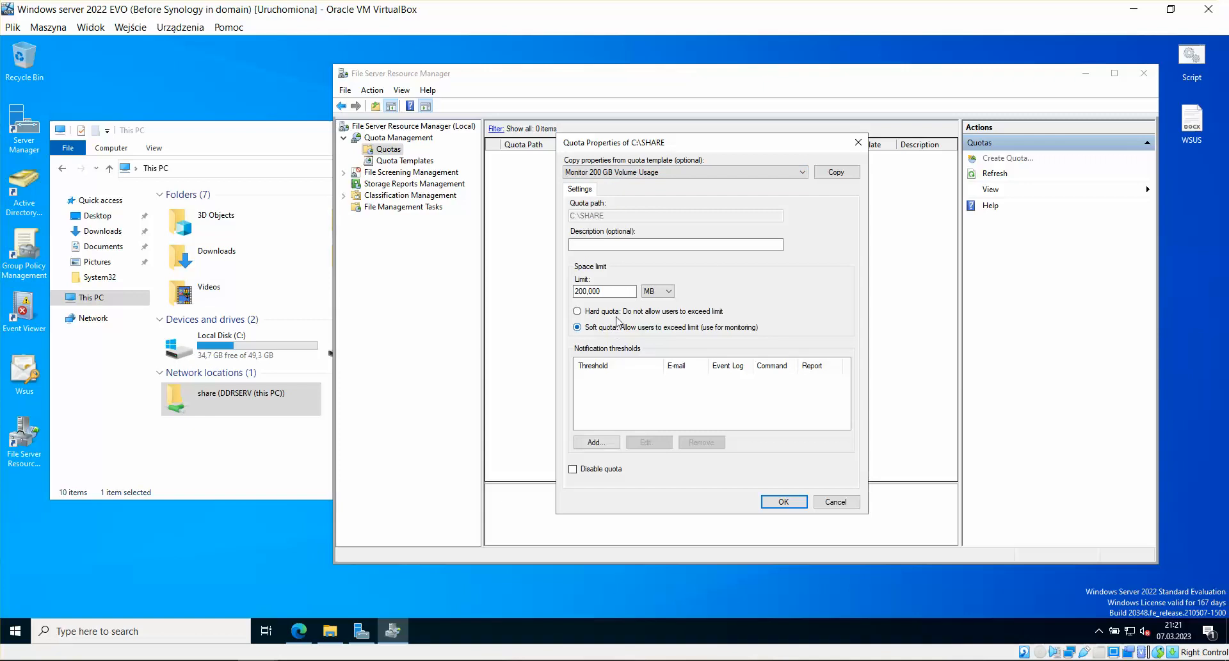
left_click(677, 173)
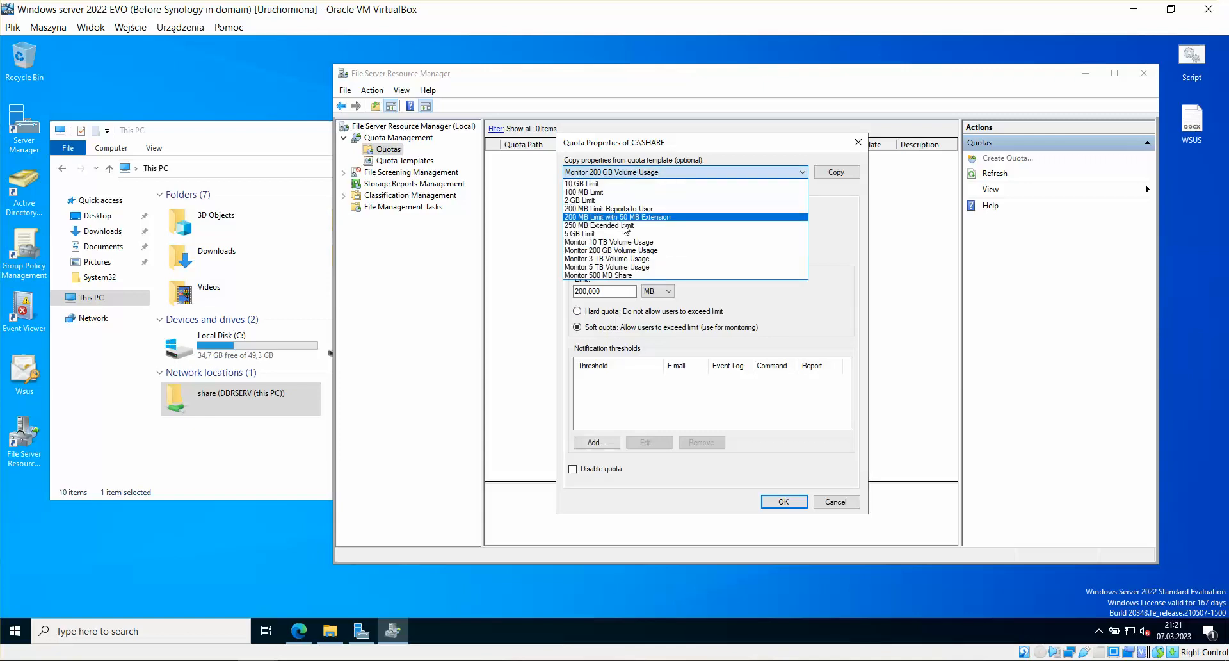
left_click(600, 209)
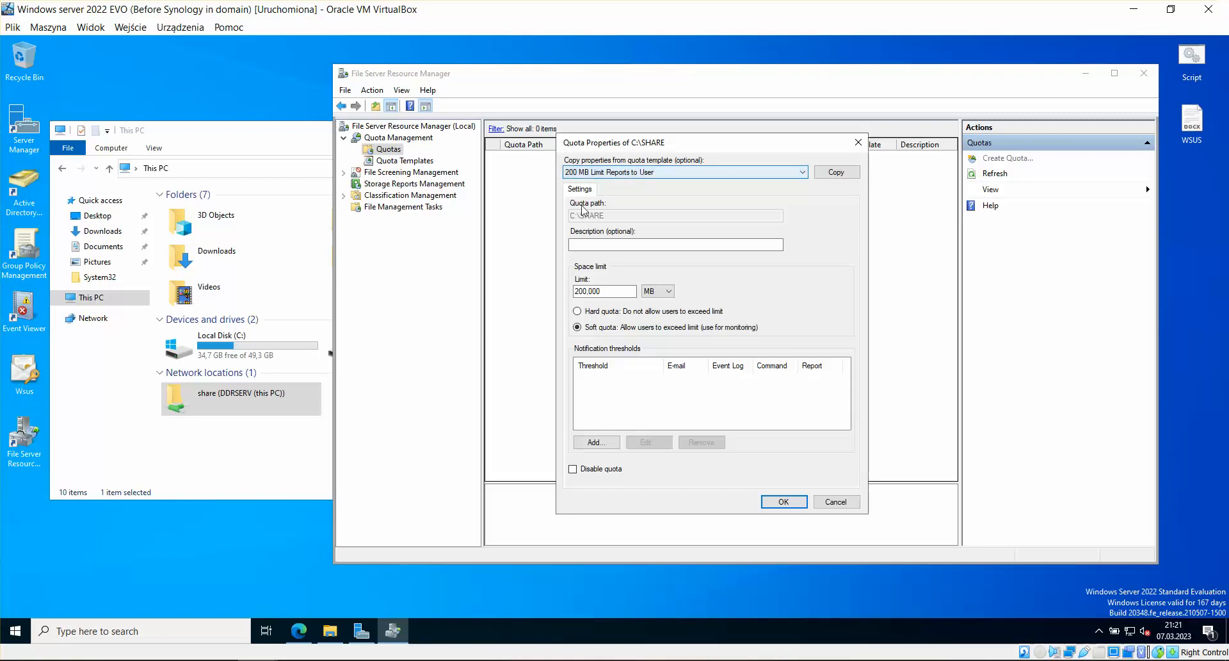
left_click(625, 311)
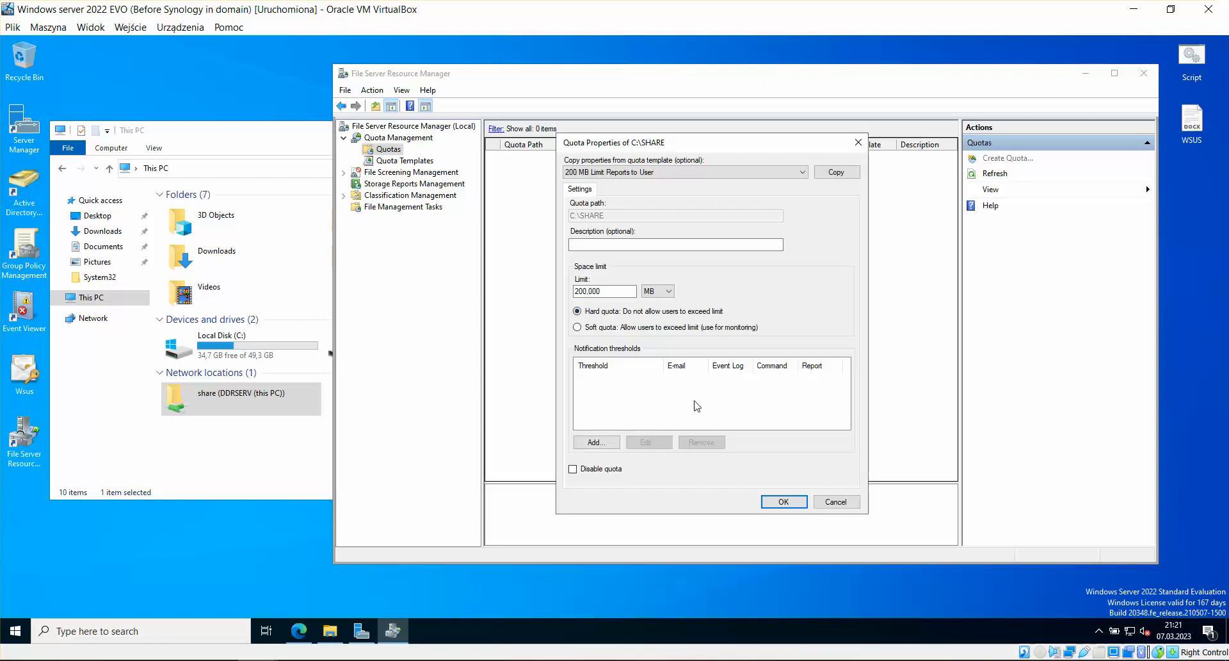
left_click(610, 445)
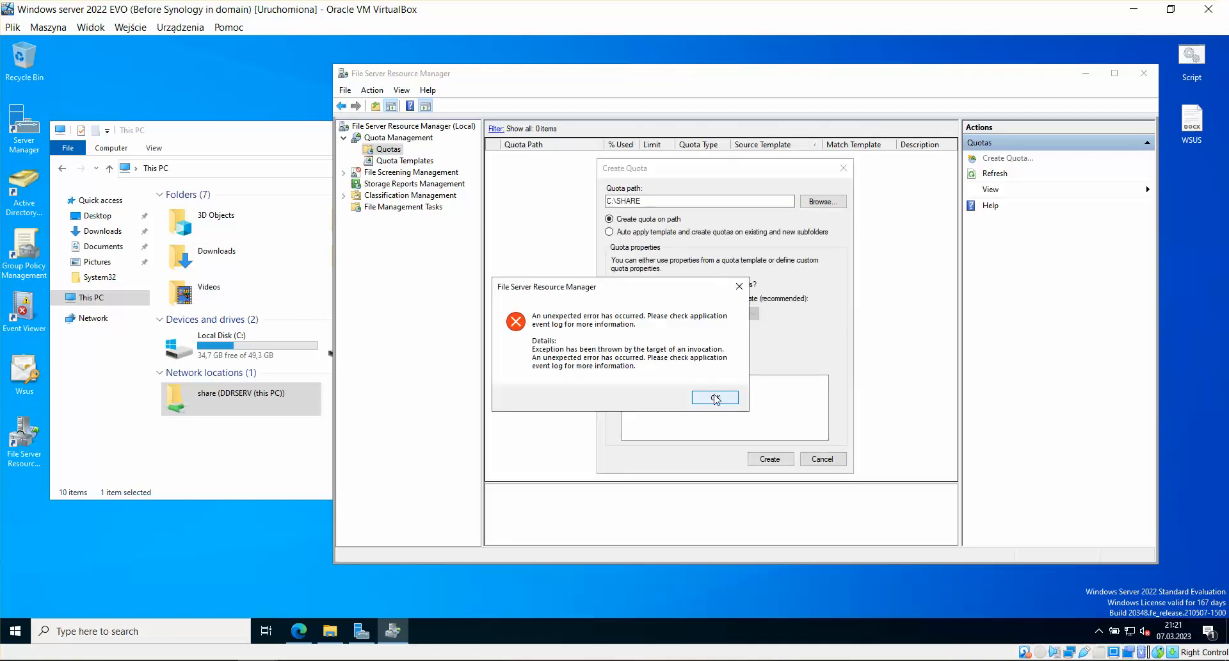
Dismiss the error, retry adding a notification threshold, and dismiss the error again.
left_click(716, 400)
left_click(687, 347)
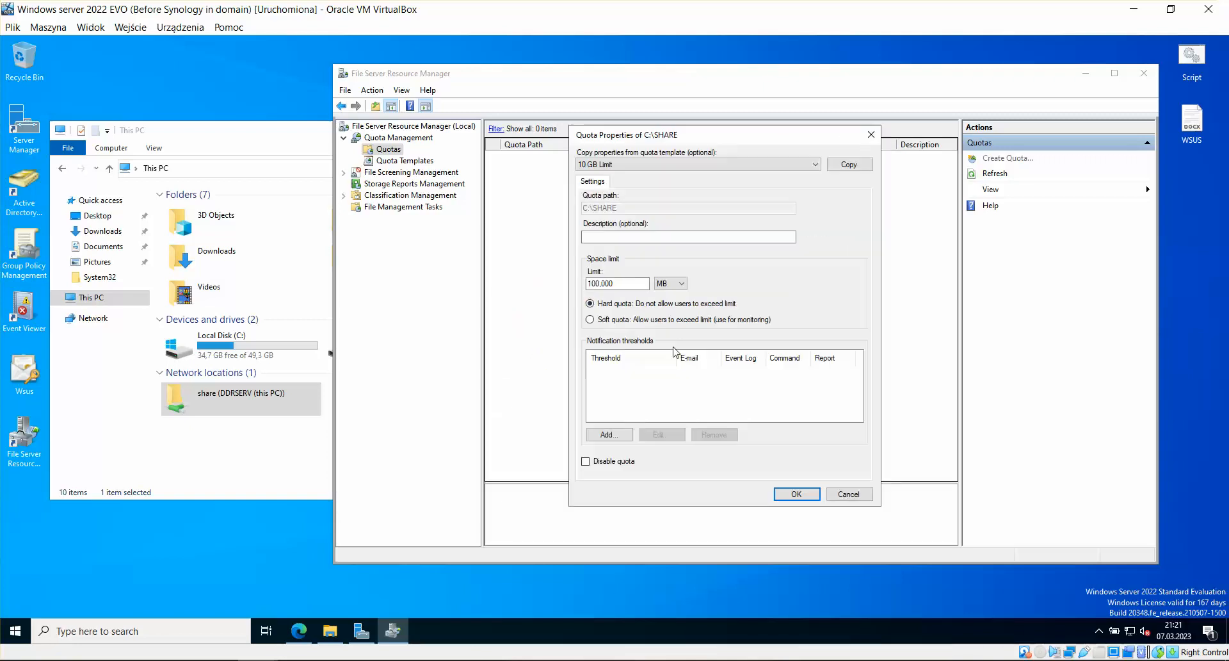
left_click(617, 436)
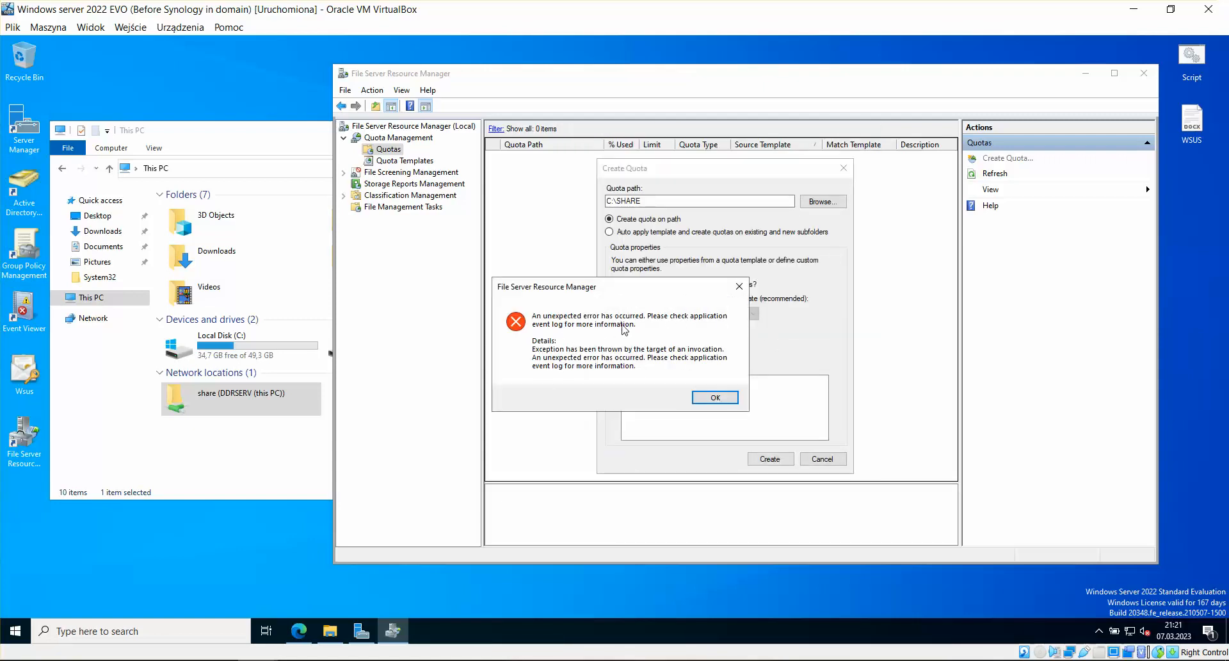
left_click(709, 397)
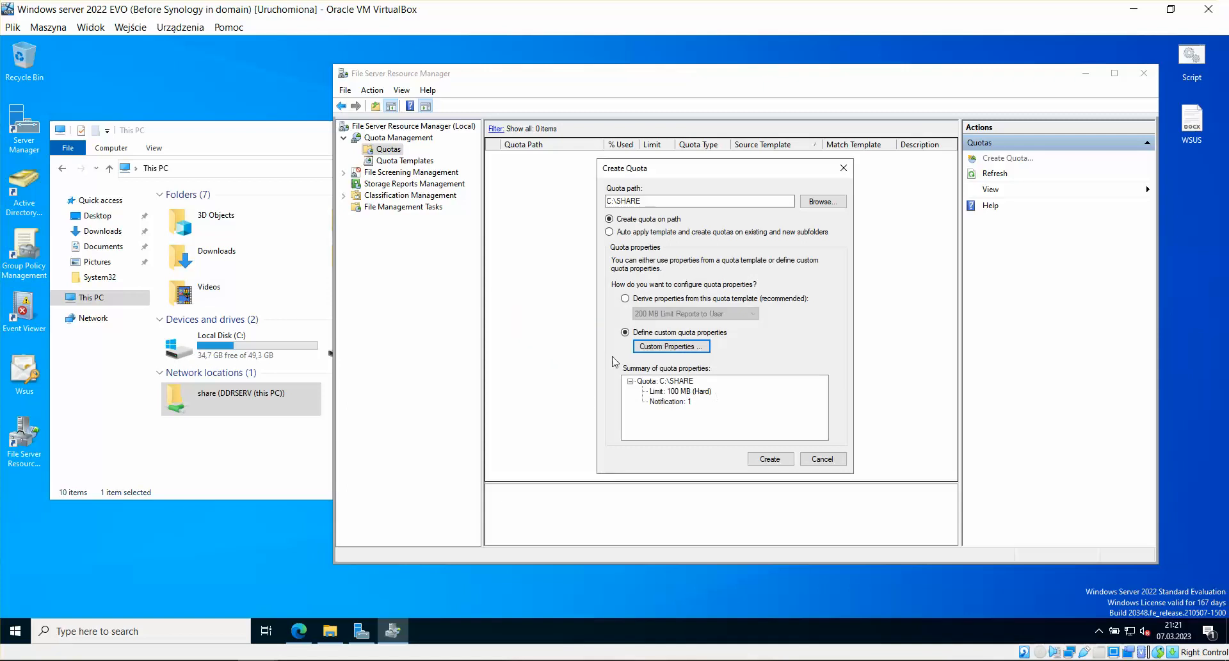
Derive the C:\SHARE quota from the 200 MB Limit Reports to User template and create it.
left_click(622, 299)
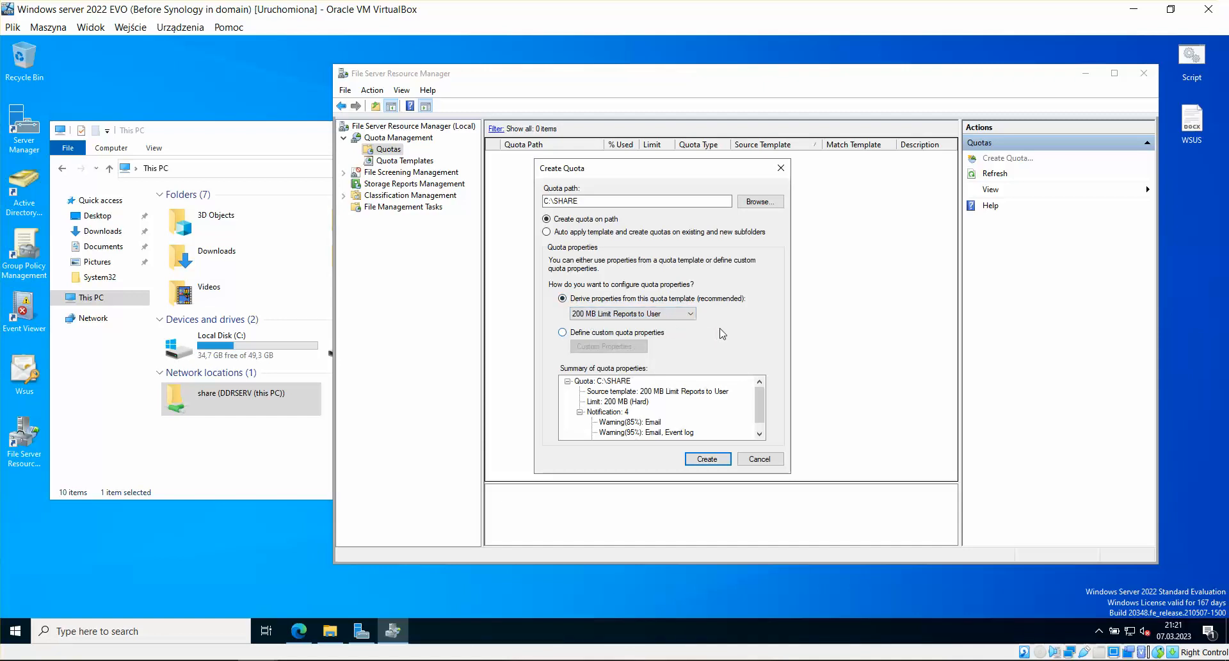
left_click(705, 459)
left_click(656, 183)
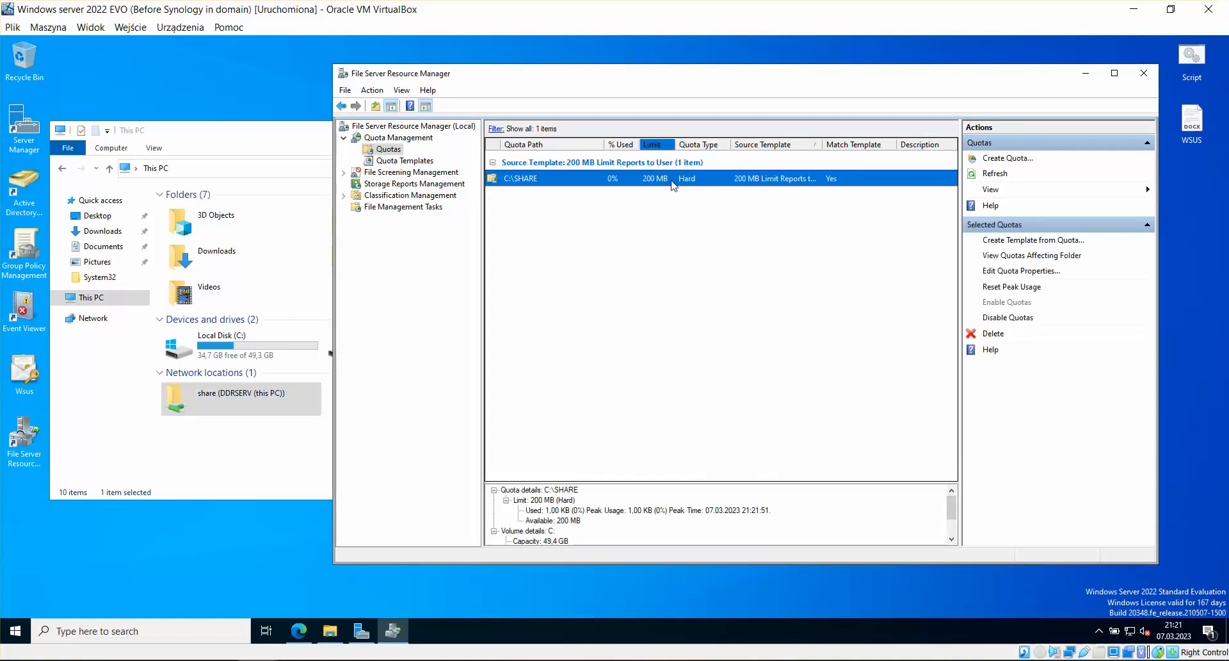
right_click(672, 185)
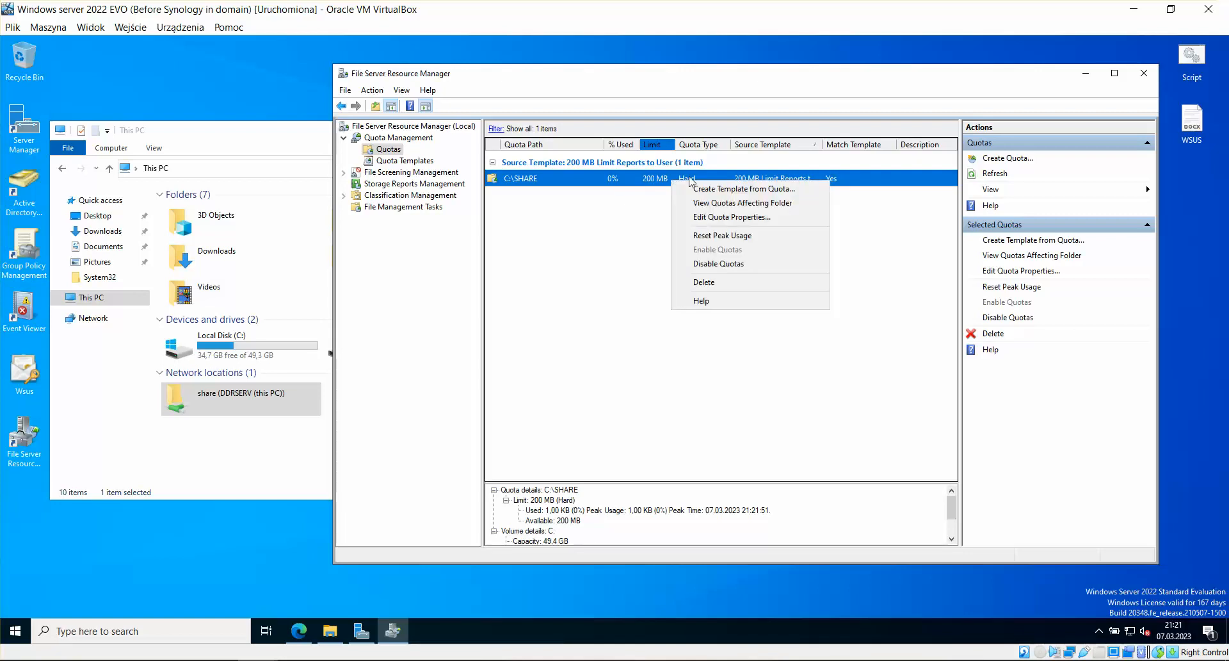
left_click(733, 218)
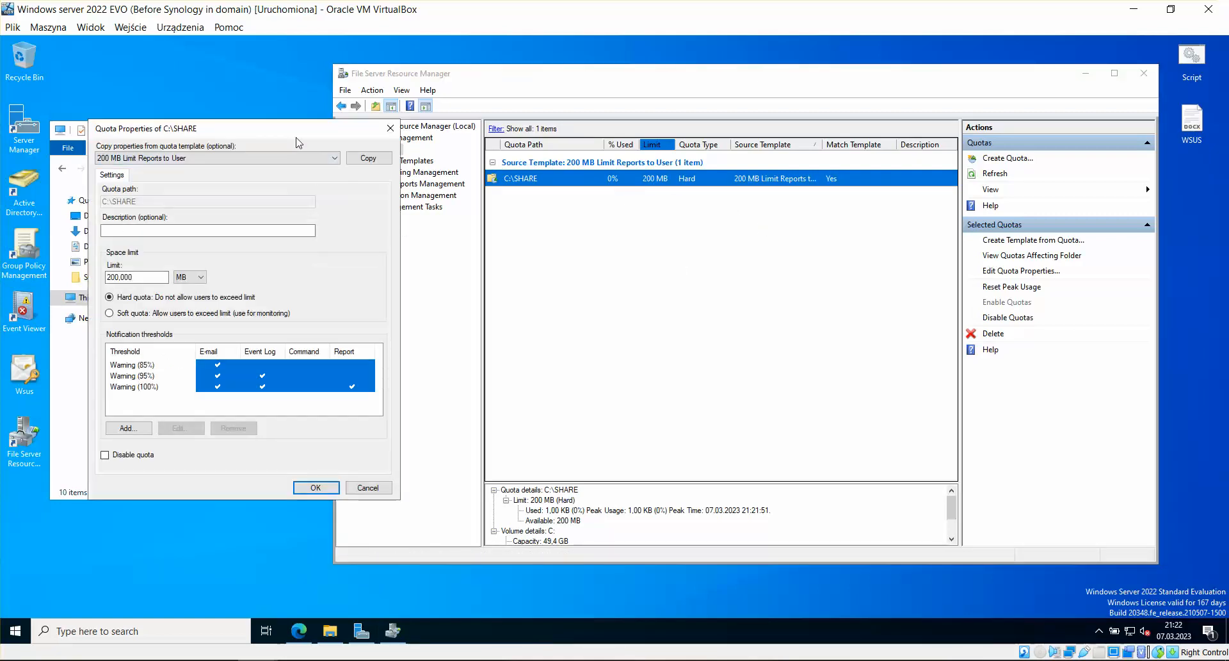
left_click_drag(298, 131, 703, 219)
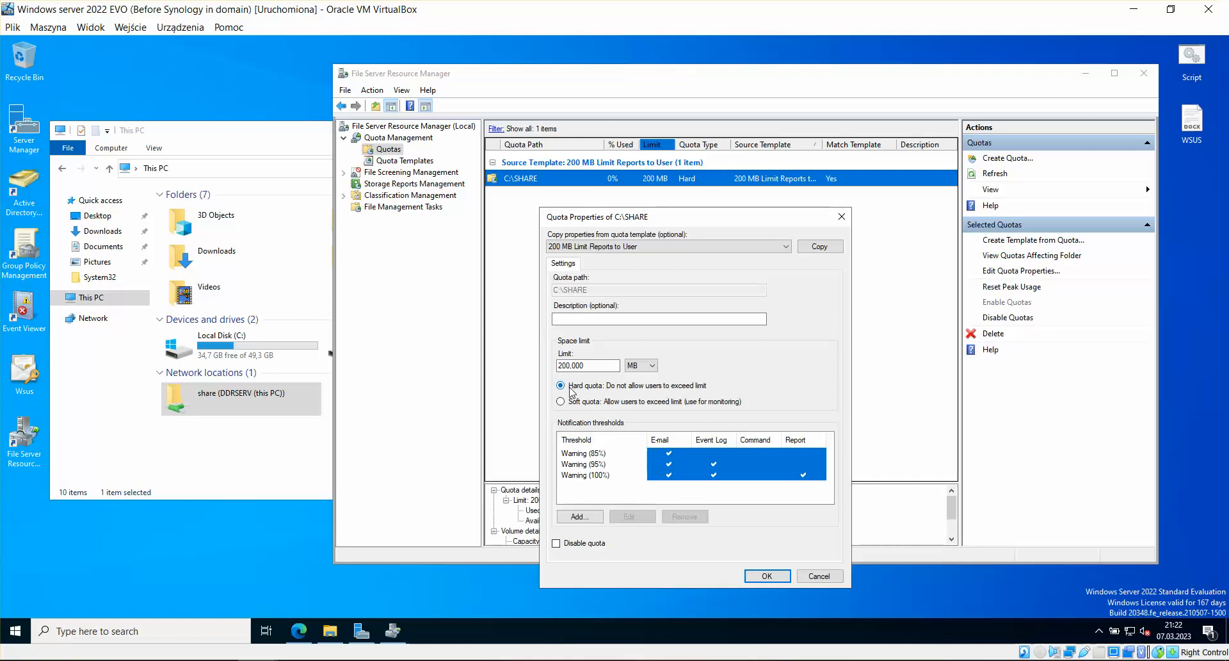
left_click_drag(588, 366, 538, 384)
left_click(609, 367)
left_click(602, 455)
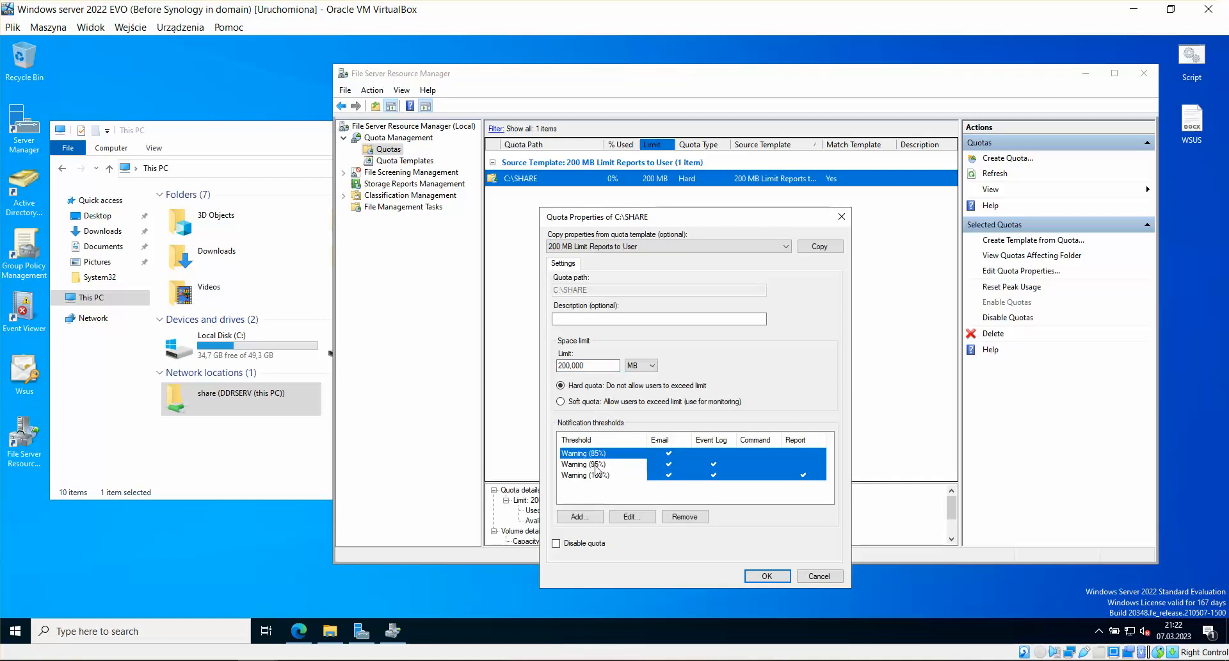
left_click(597, 465)
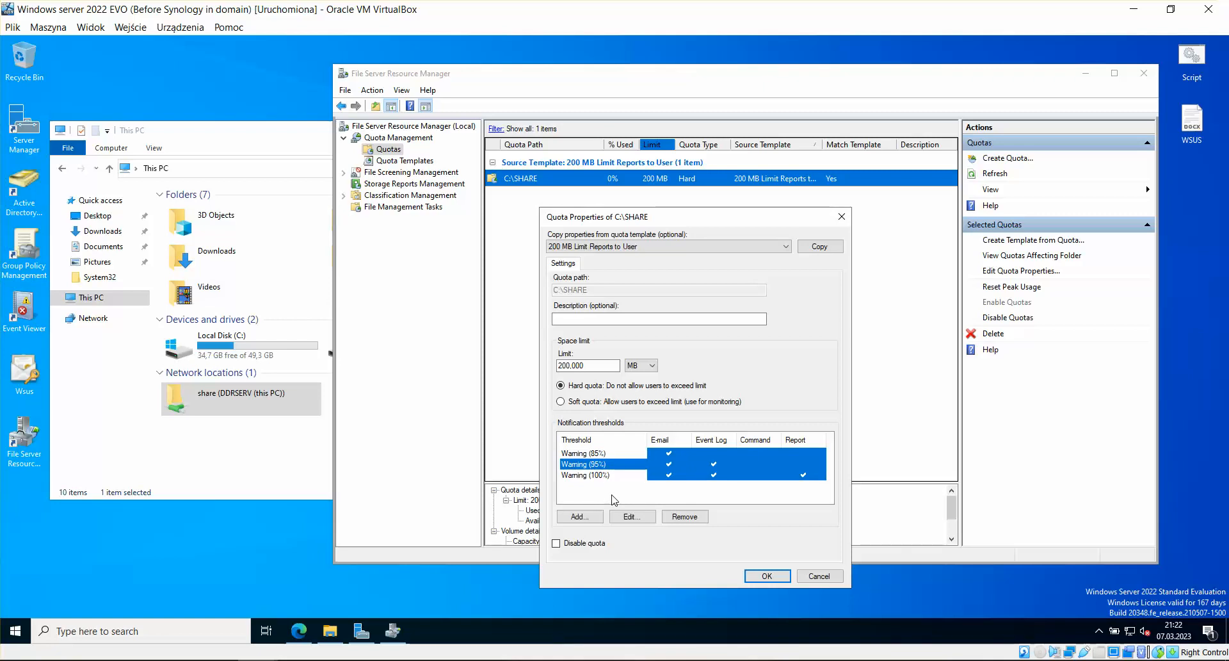
left_click(601, 476)
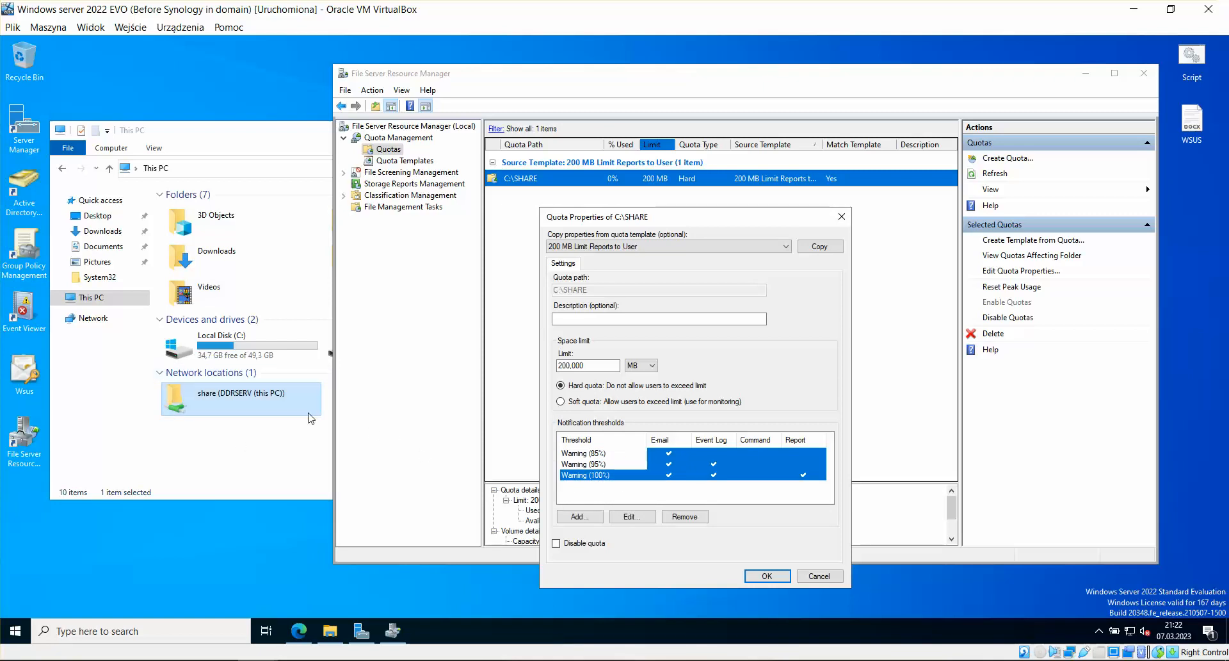
left_click(597, 453)
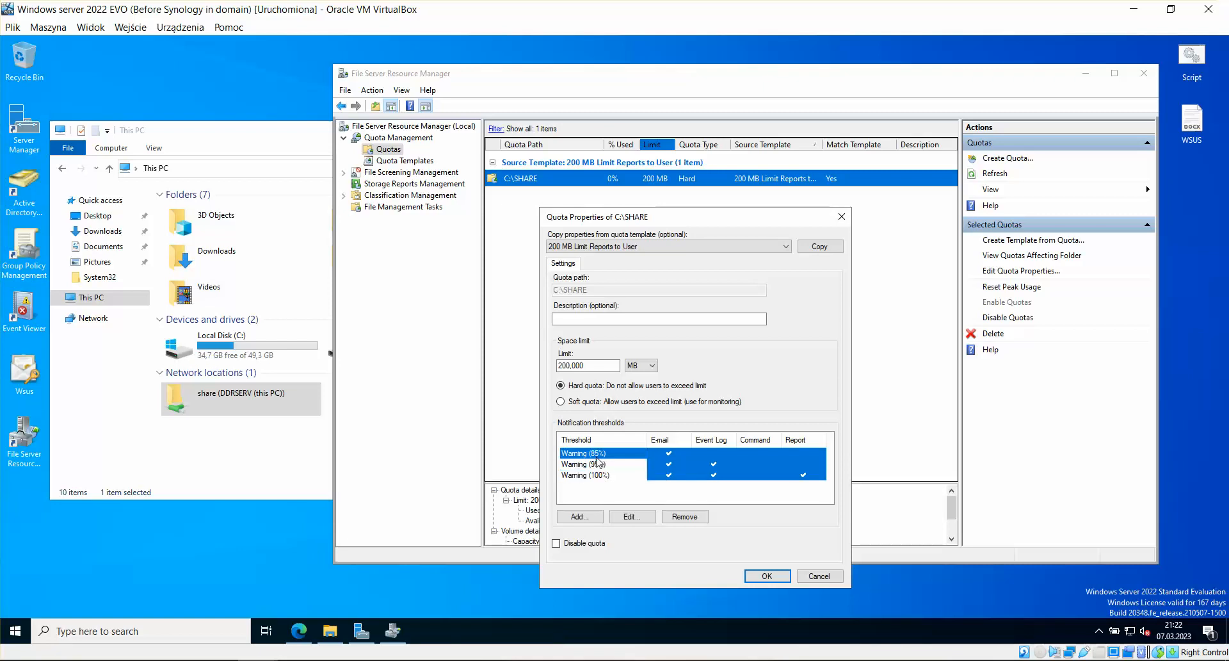
left_click(597, 465)
left_click(597, 474)
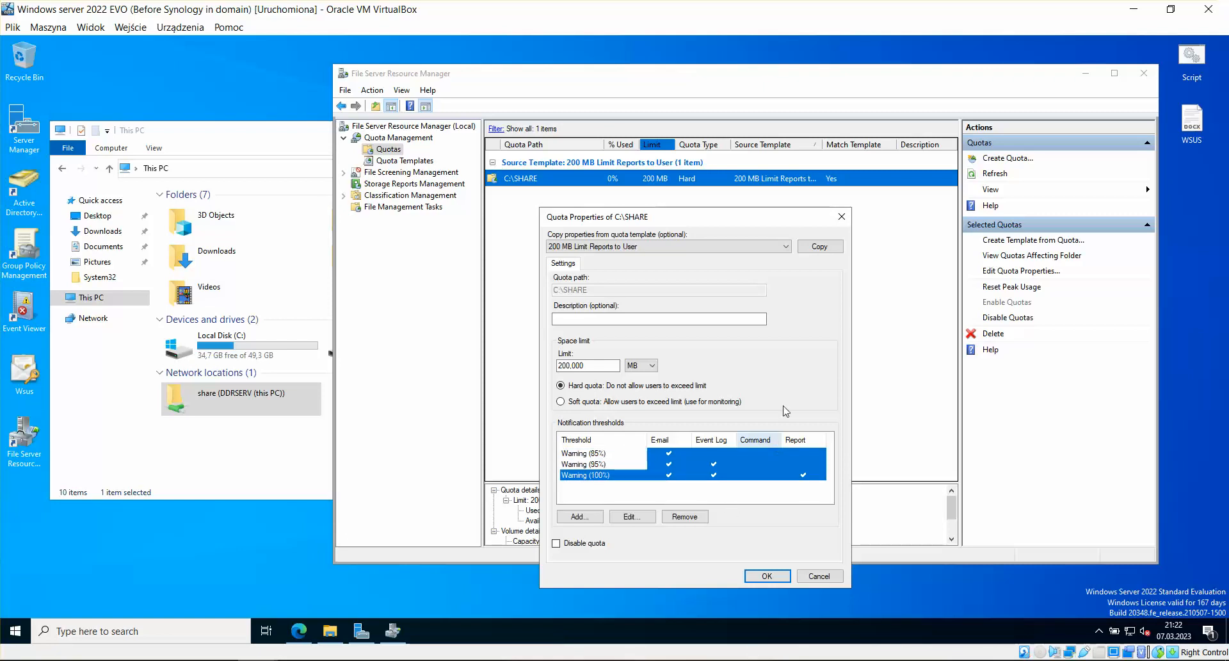
left_click(767, 576)
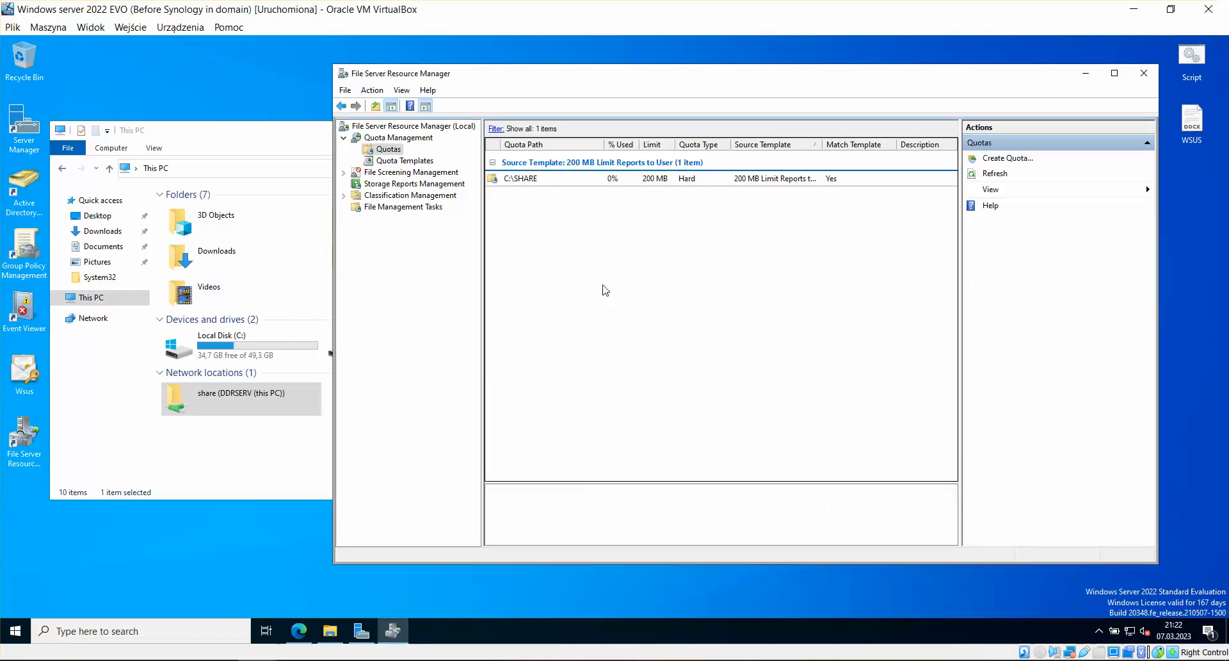
left_click(415, 164)
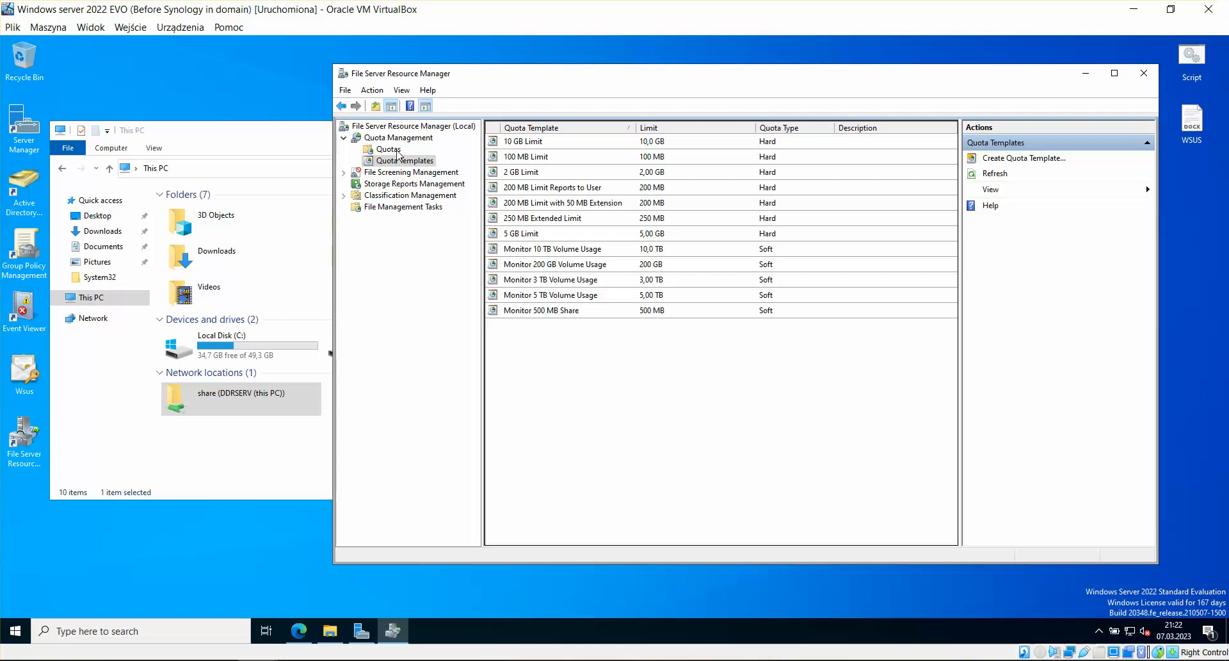
left_click(388, 149)
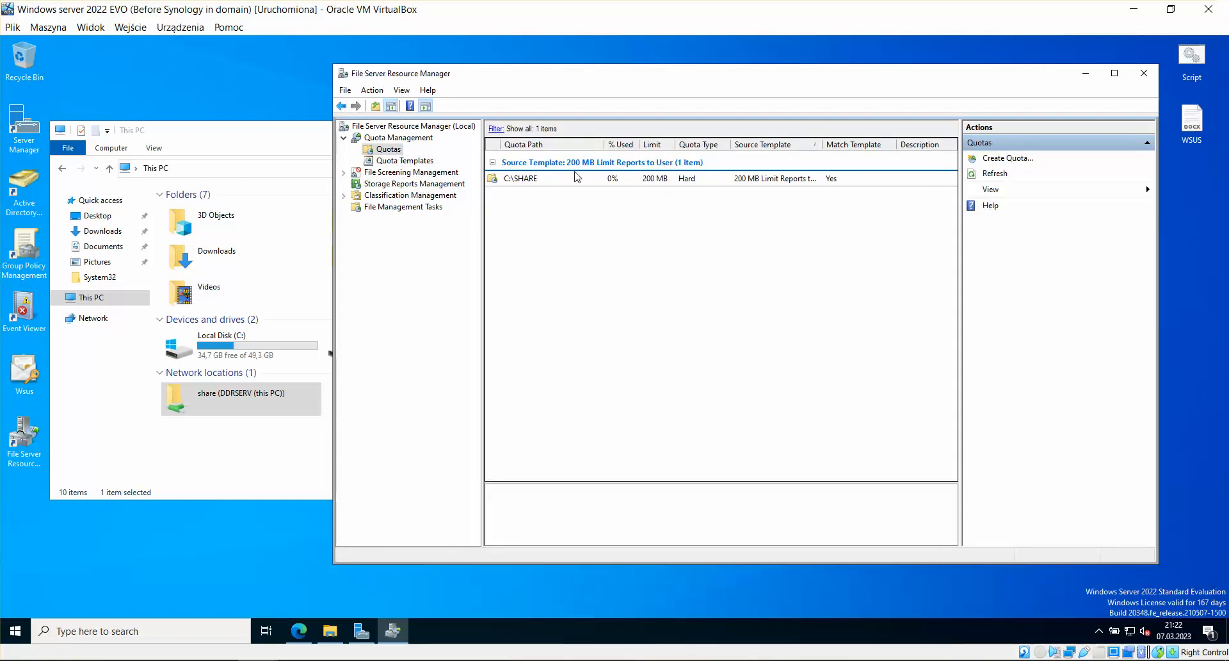
left_click(413, 162)
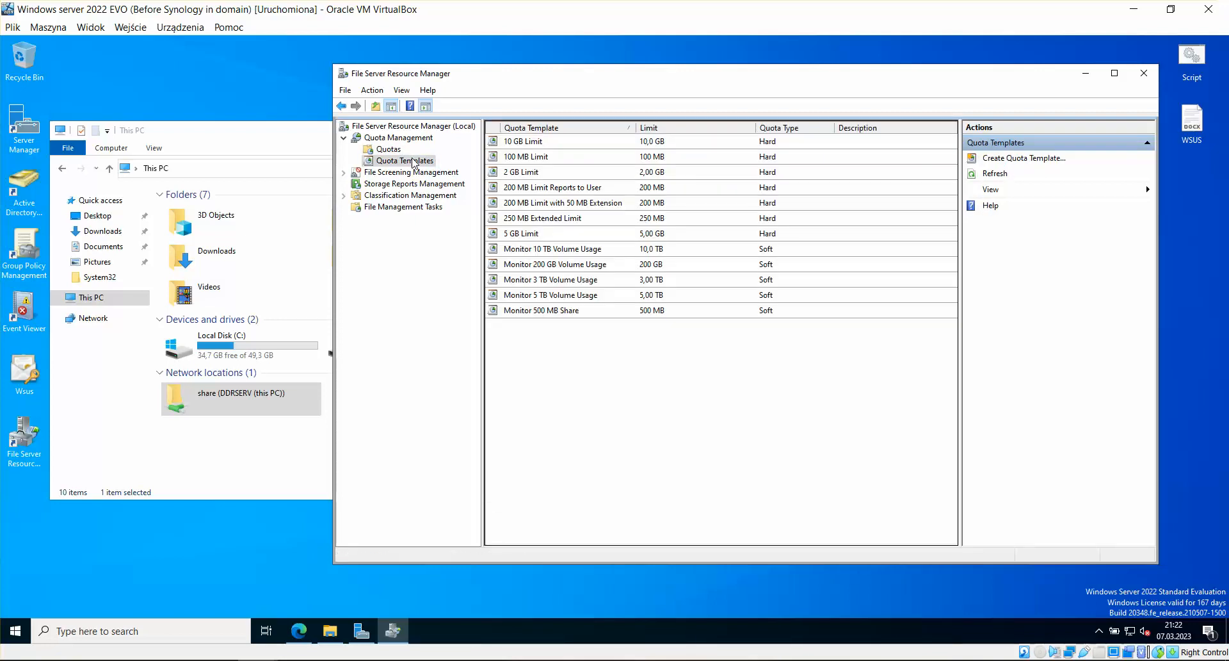
left_click(1012, 158)
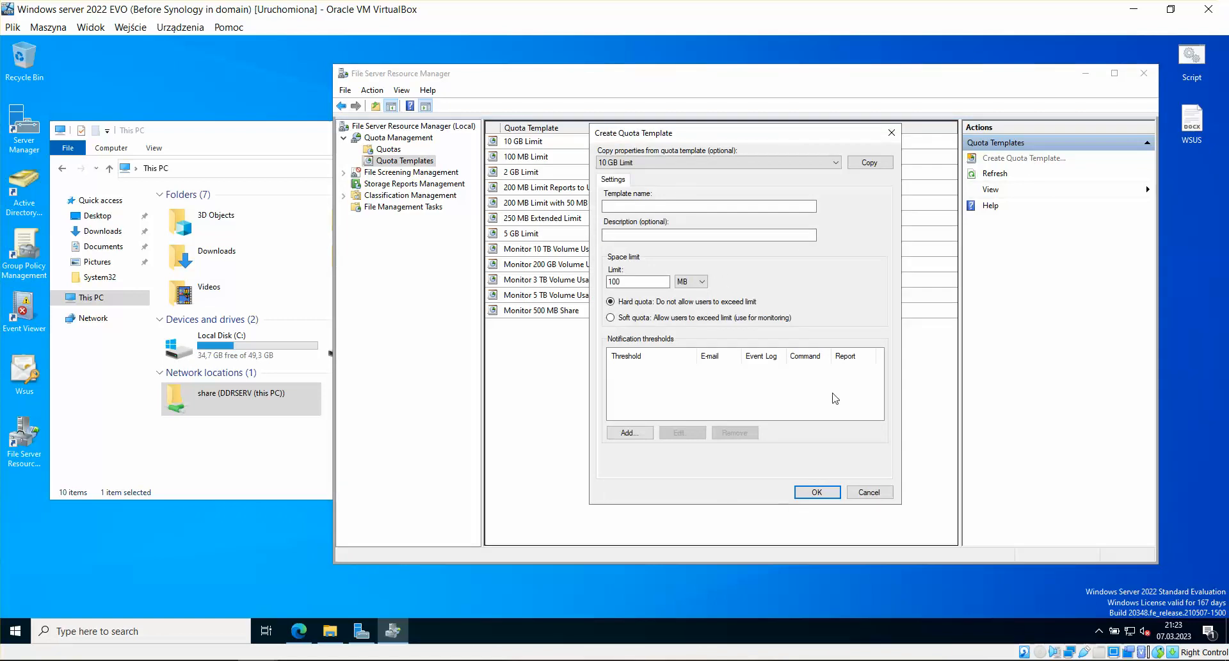
left_click(869, 492)
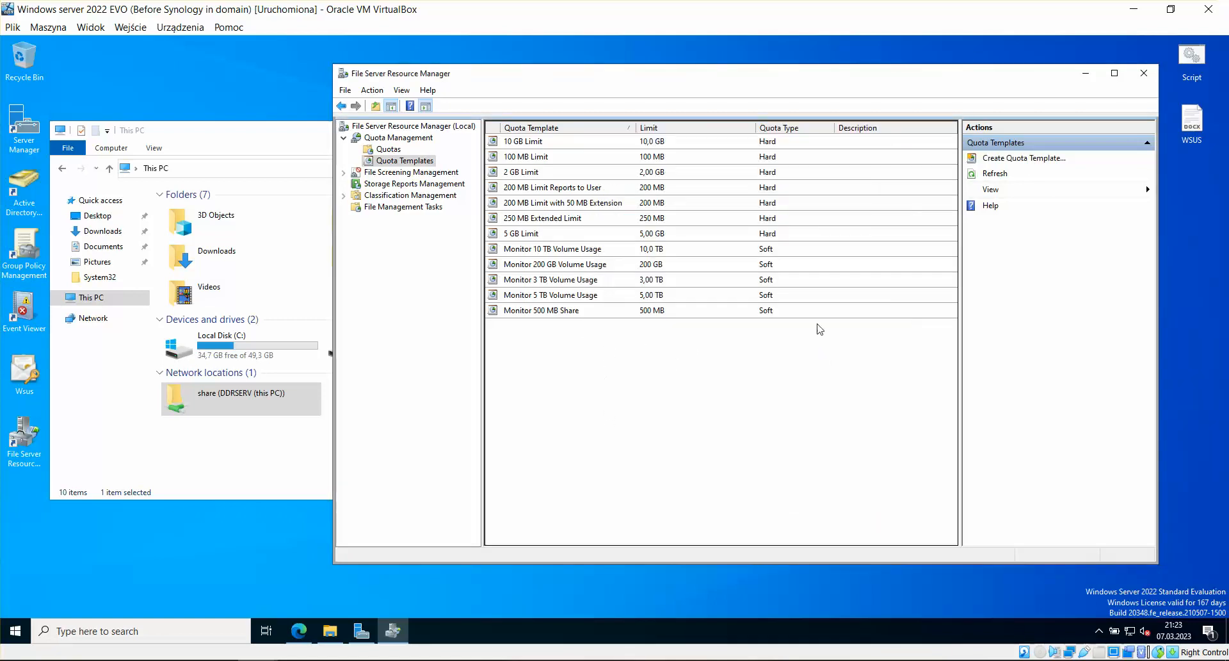
left_click(1027, 158)
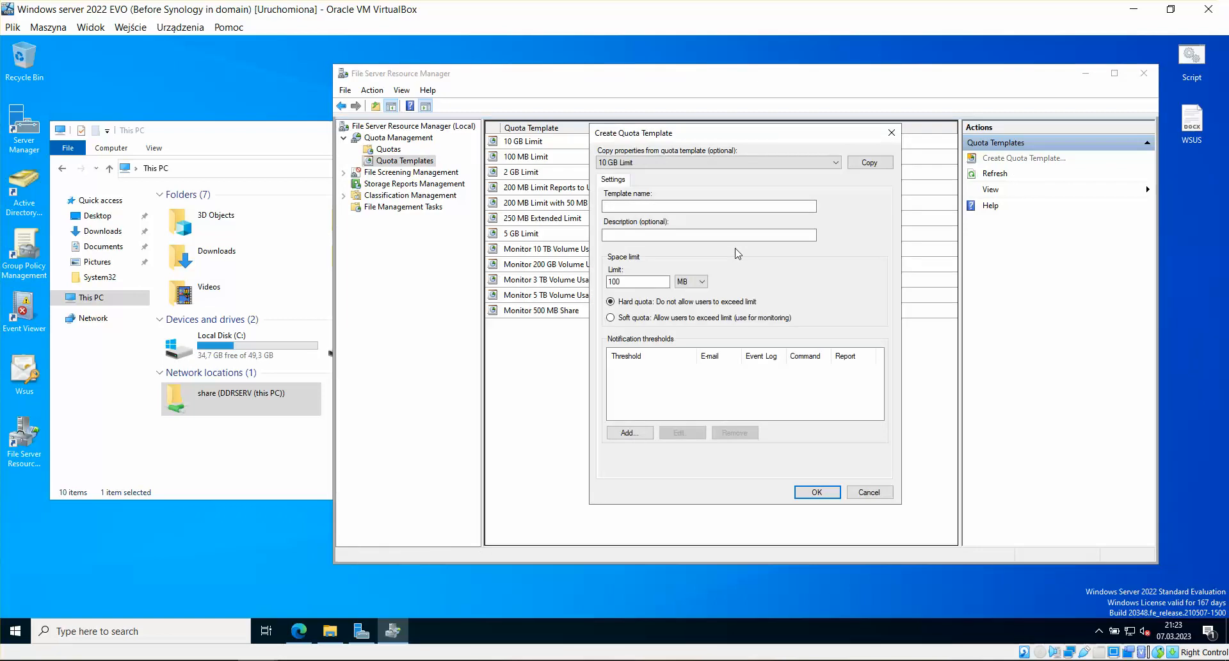
left_click(829, 162)
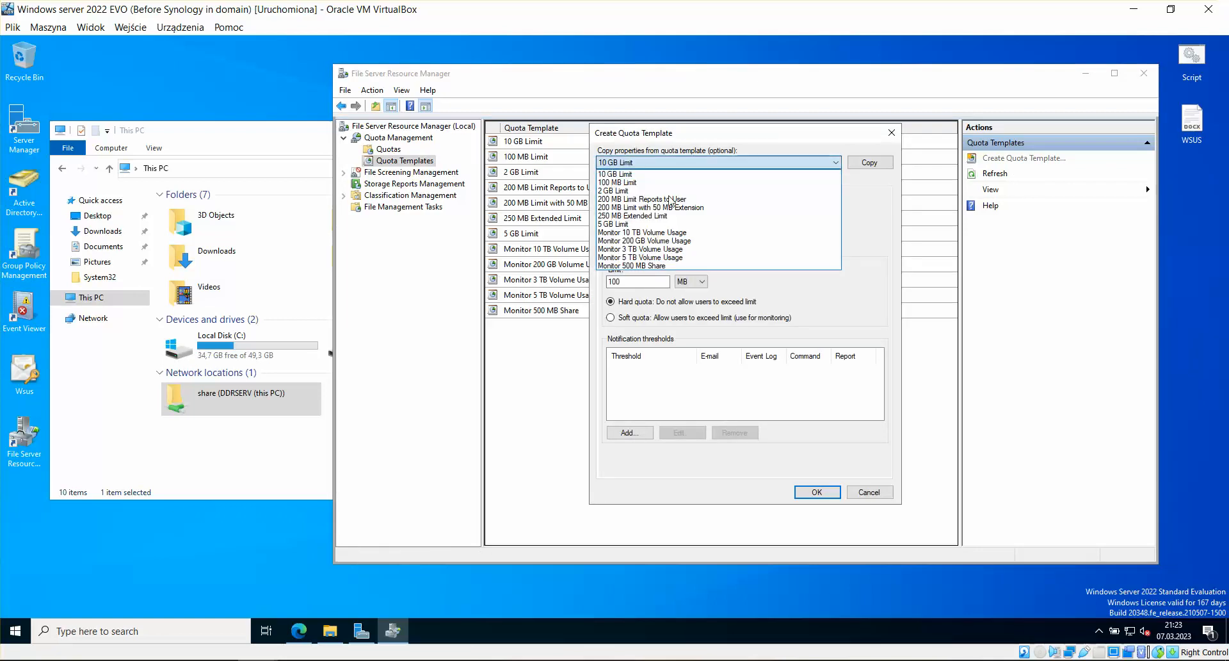
left_click(679, 216)
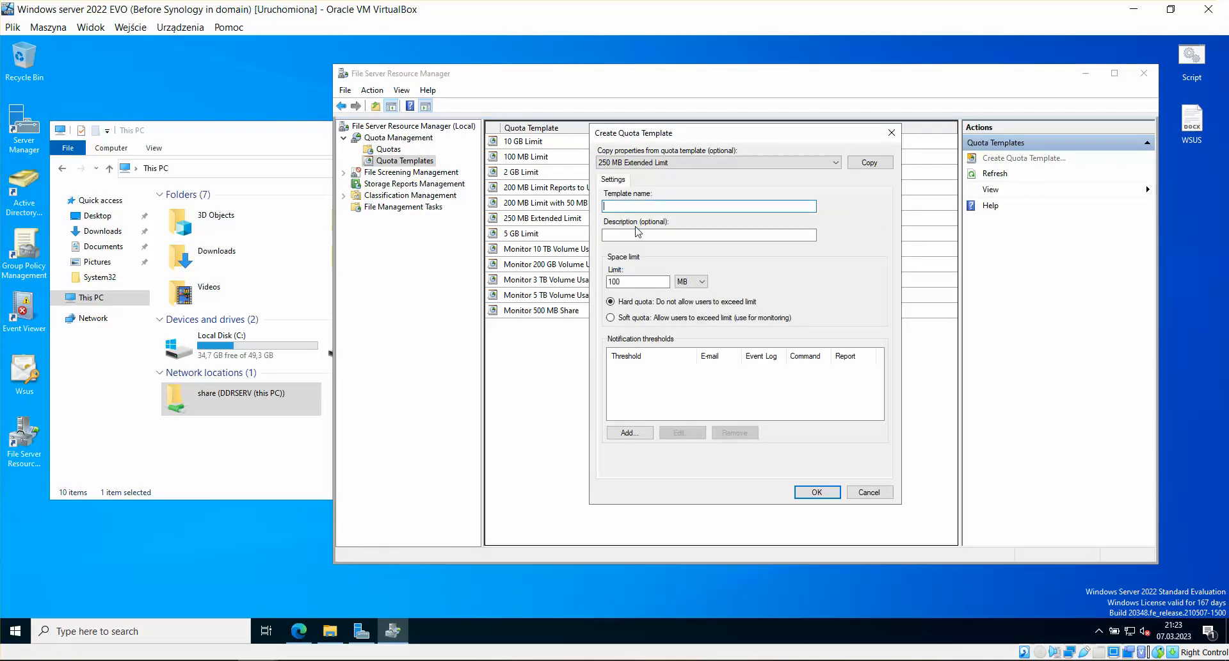
left_click(689, 235)
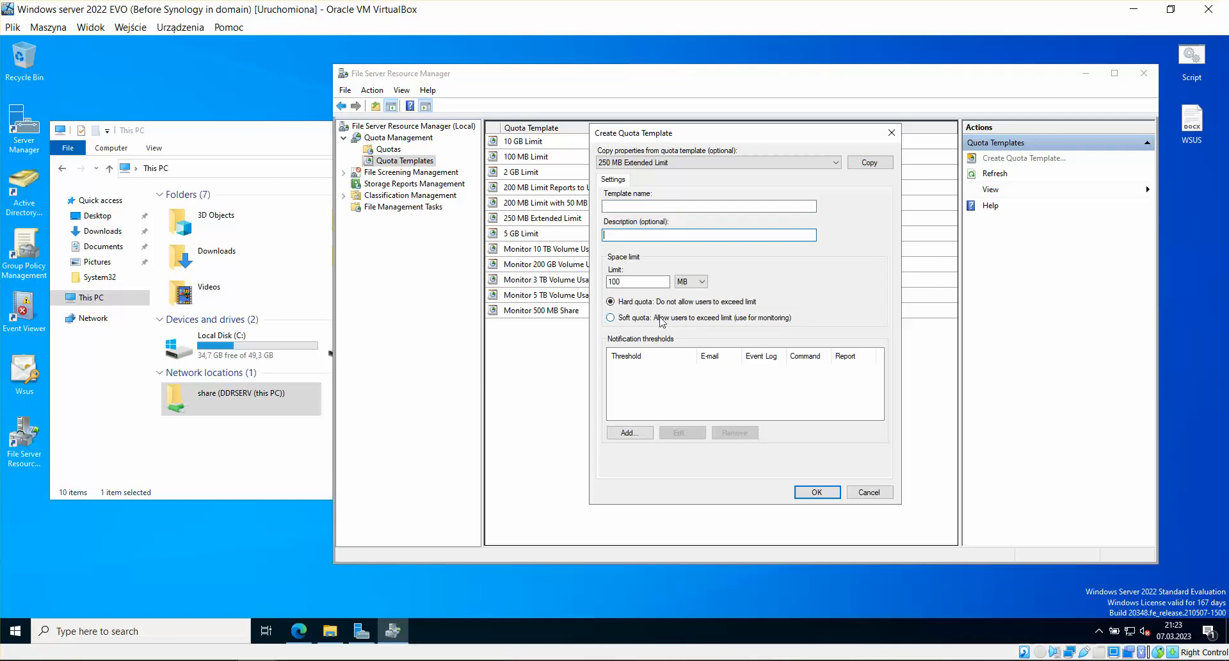
left_click(668, 282)
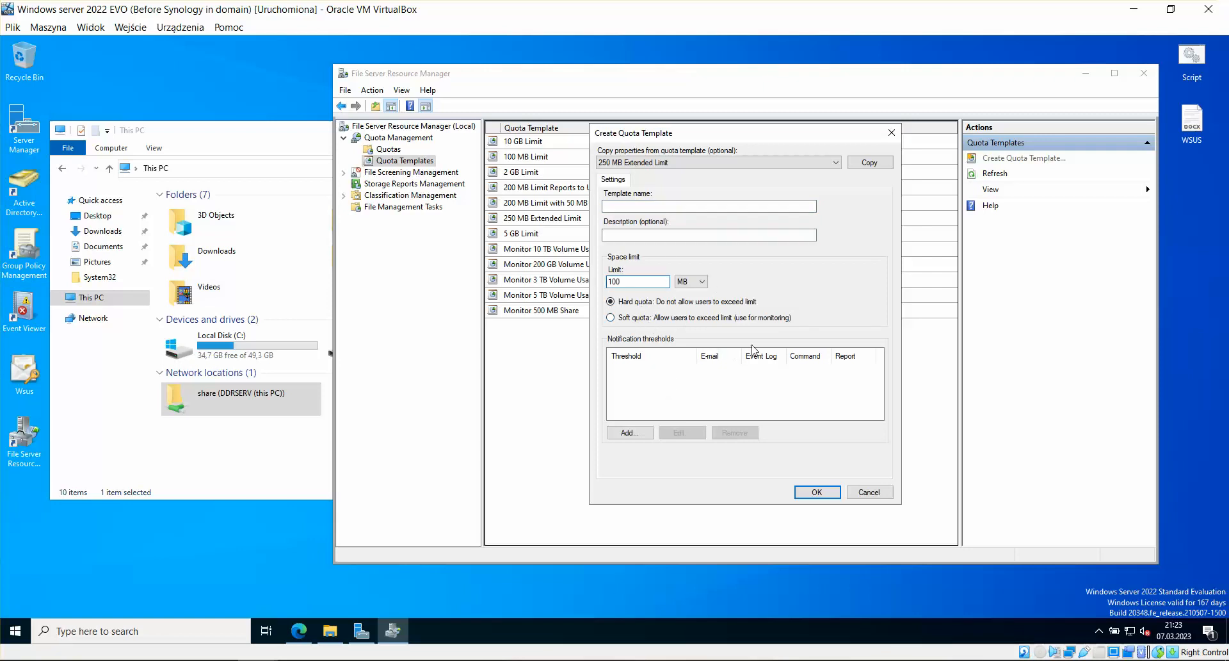
left_click(637, 435)
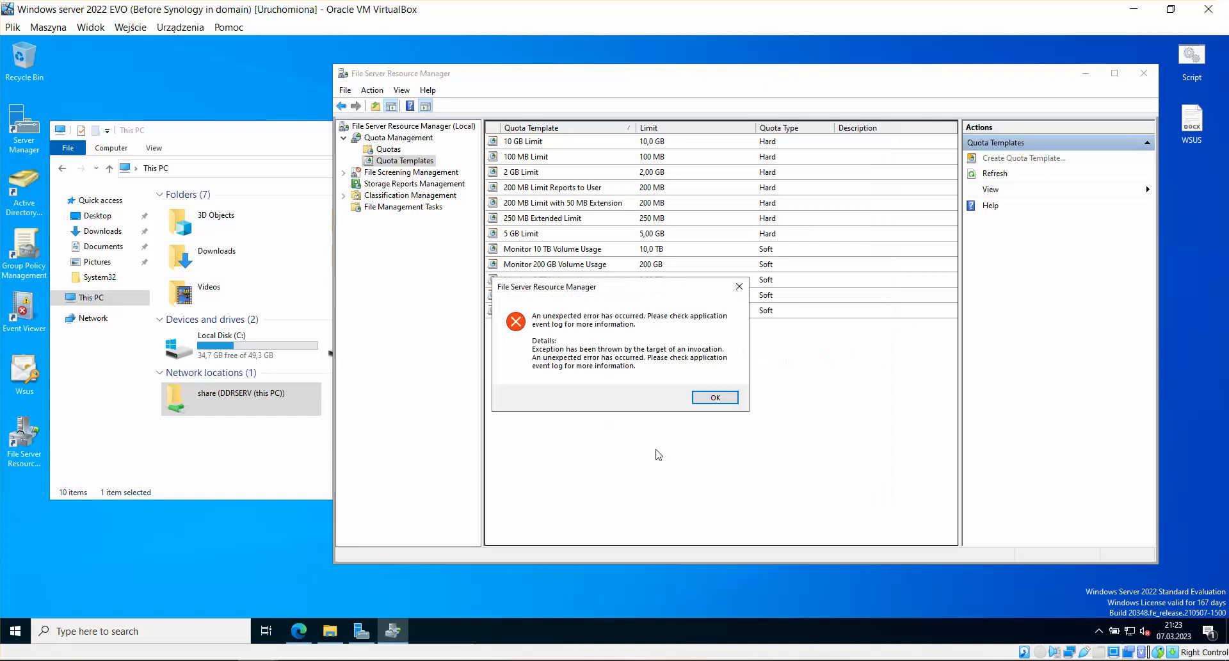
left_click(693, 400)
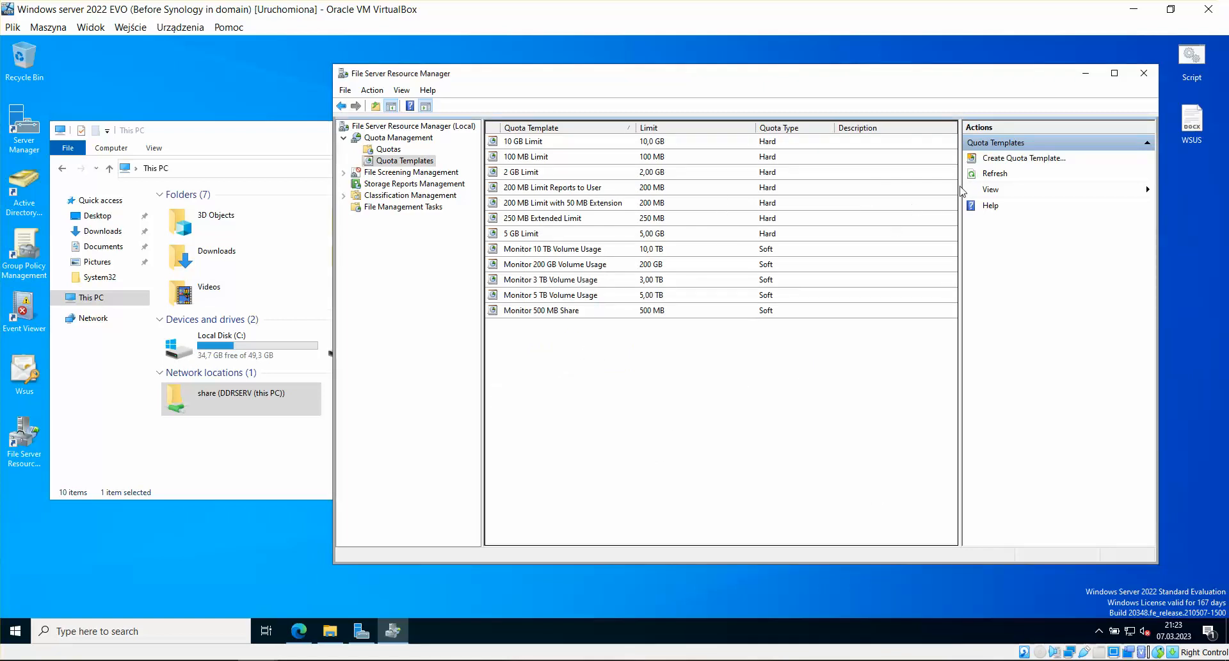
left_click(993, 158)
left_click(733, 166)
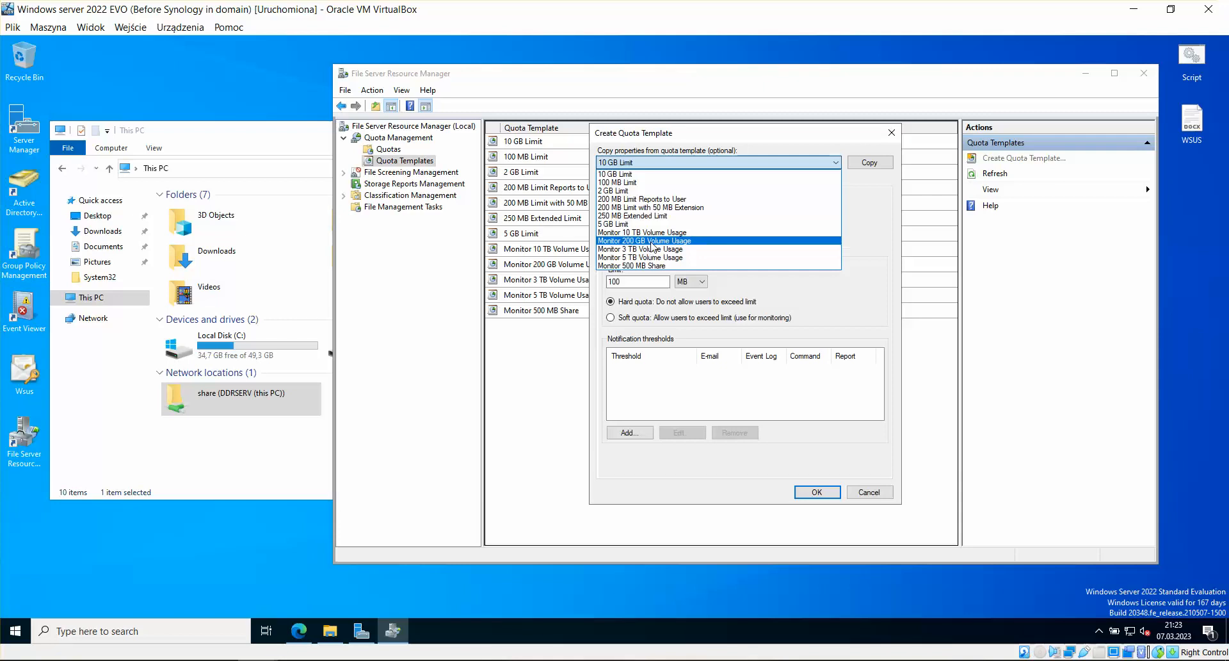
left_click(640, 199)
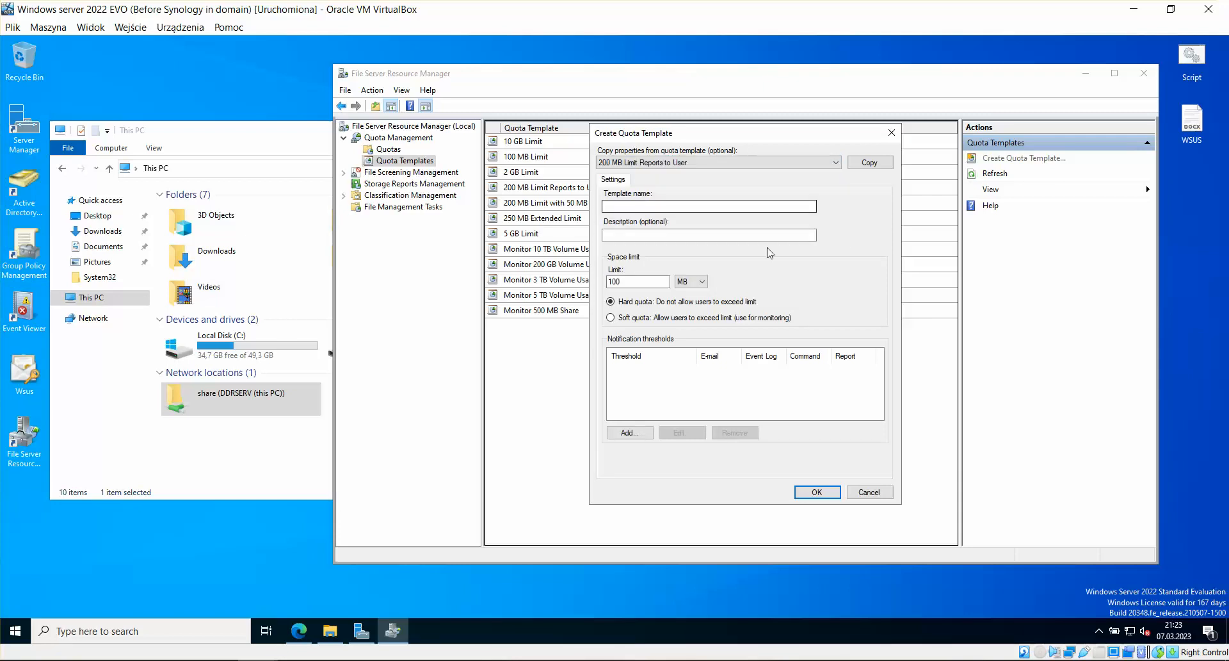
left_click(651, 432)
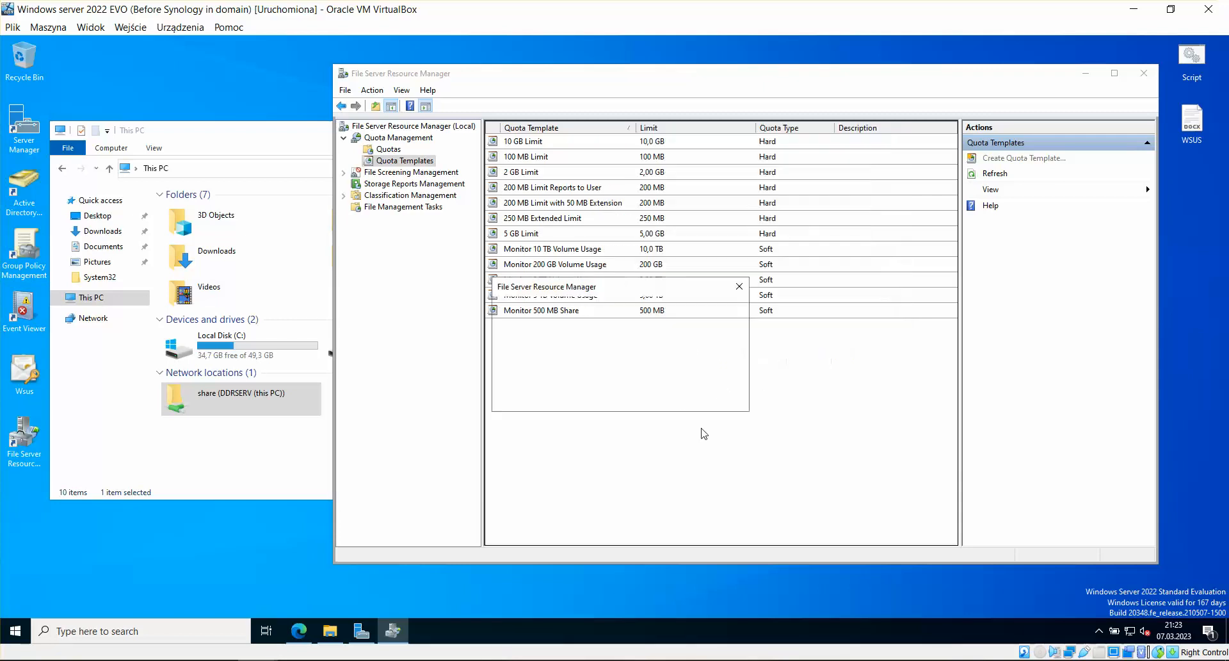
left_click(715, 398)
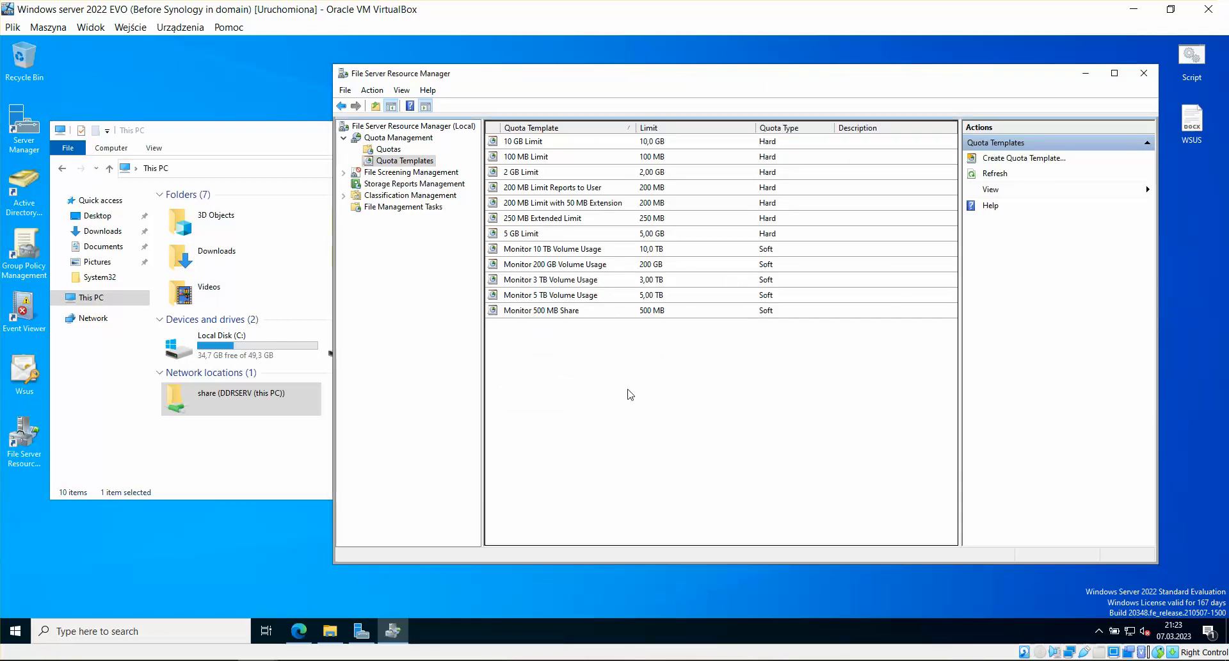
left_click(1026, 158)
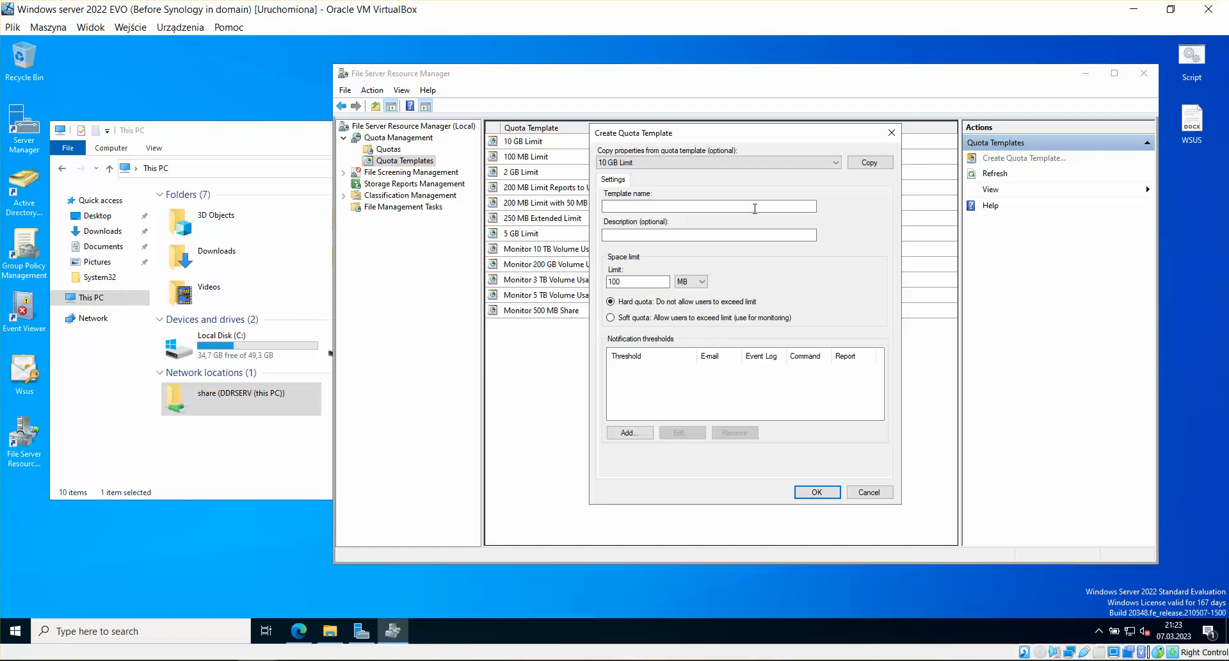
left_click_drag(848, 136, 818, 140)
left_click(866, 136)
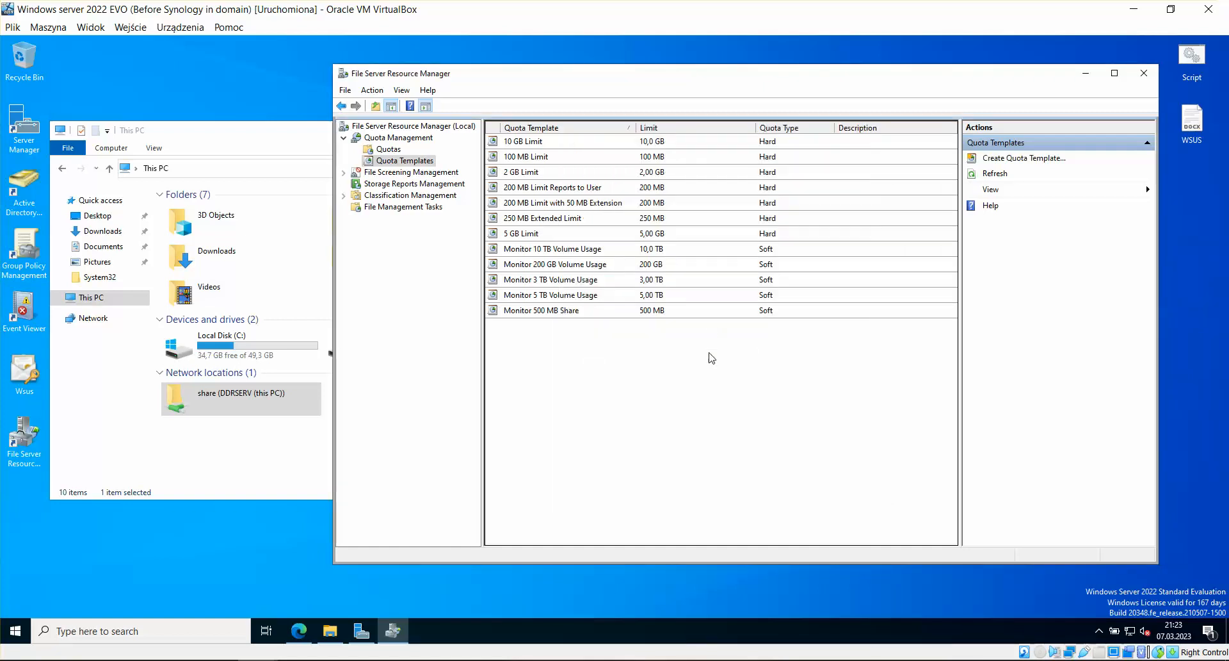
left_click(260, 458)
Open the Properties of the share network location in This PC.
left_click_drag(387, 137, 442, 140)
left_click(301, 397)
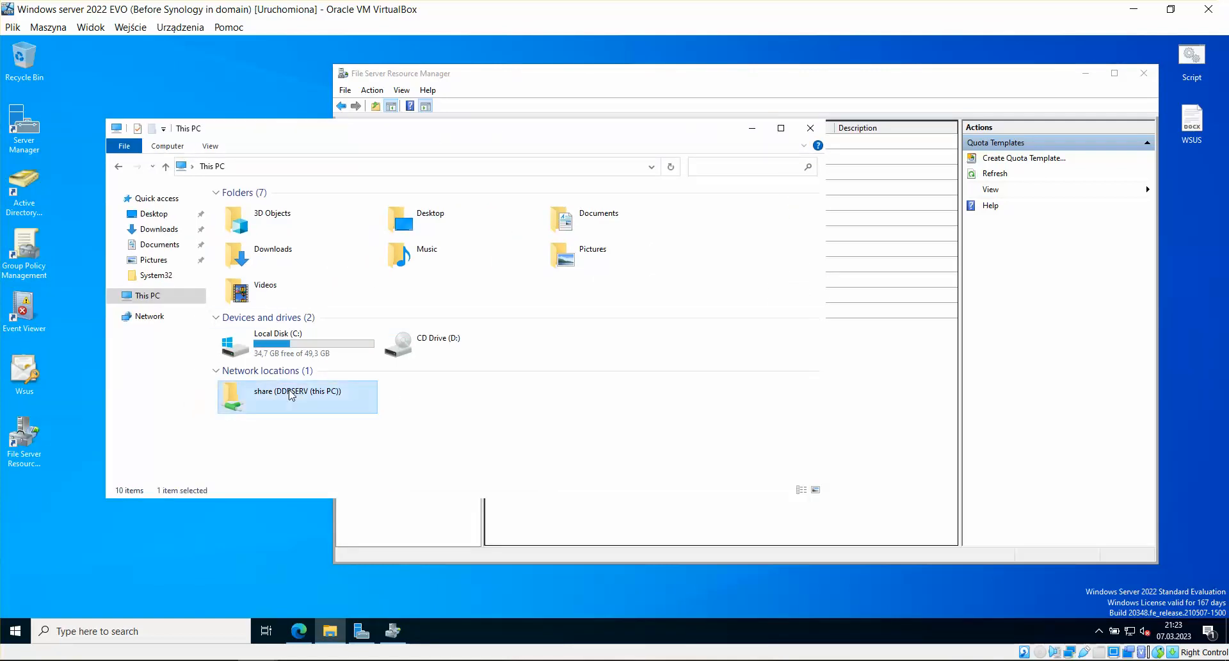
right_click(308, 398)
left_click(344, 589)
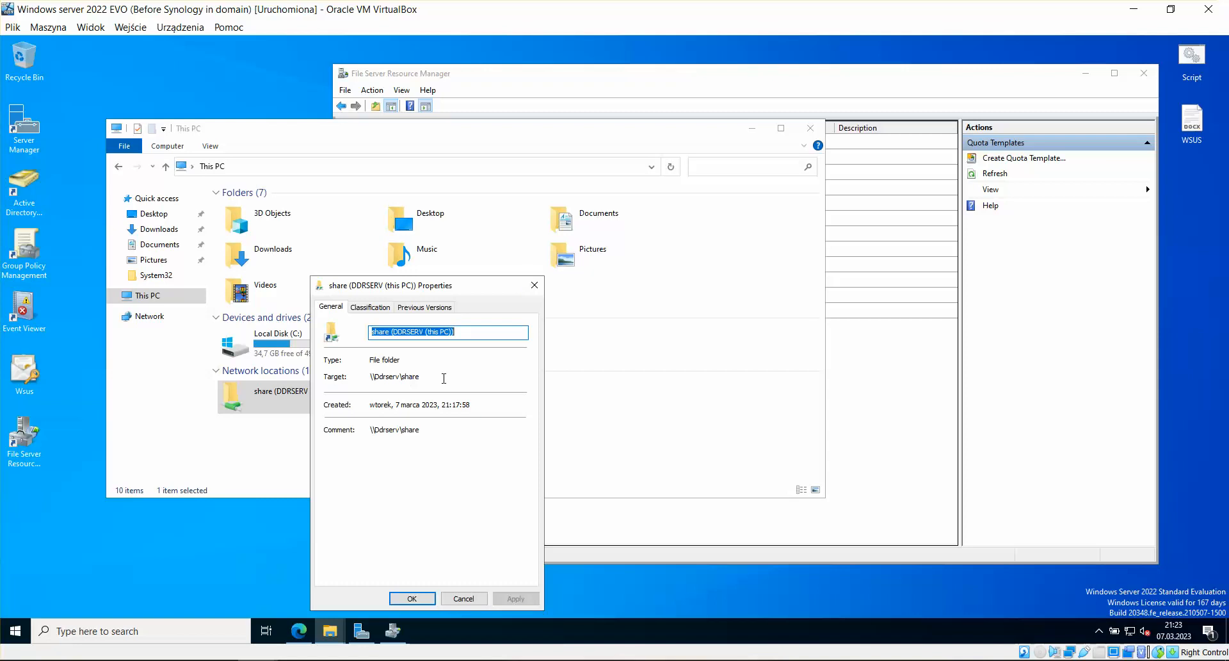
Copy the \\Ddrserv\share path from Properties, then delete the share network location.
left_click_drag(421, 437, 372, 434)
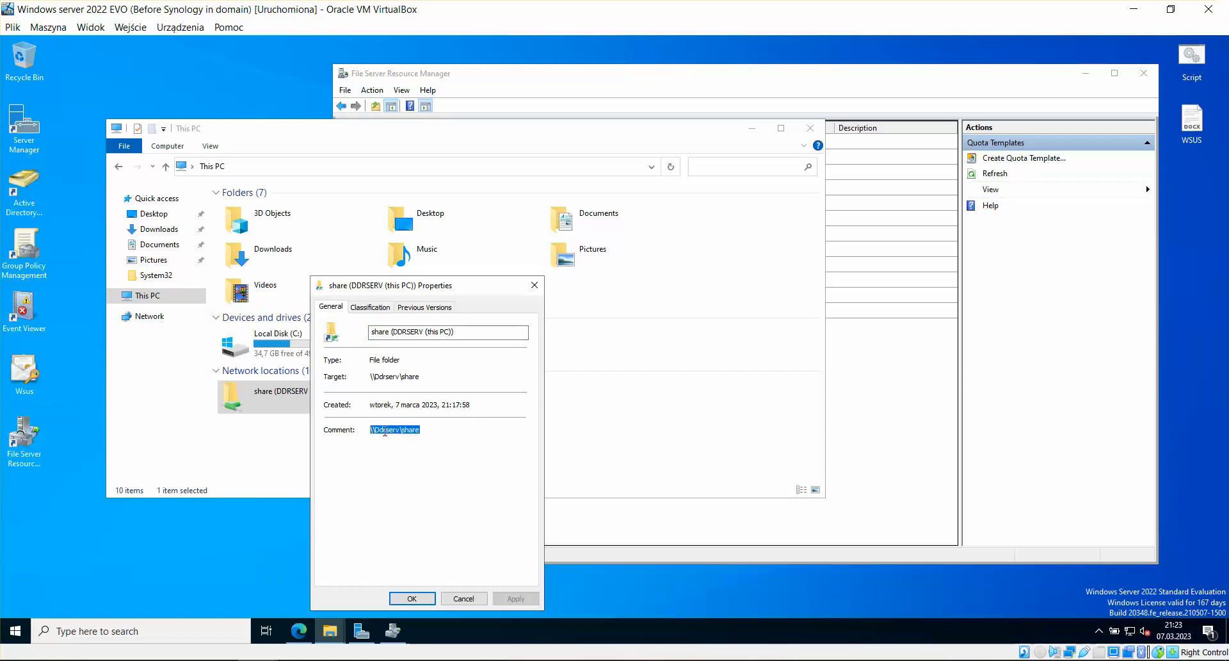
right_click(384, 431)
left_click(416, 462)
left_click(535, 285)
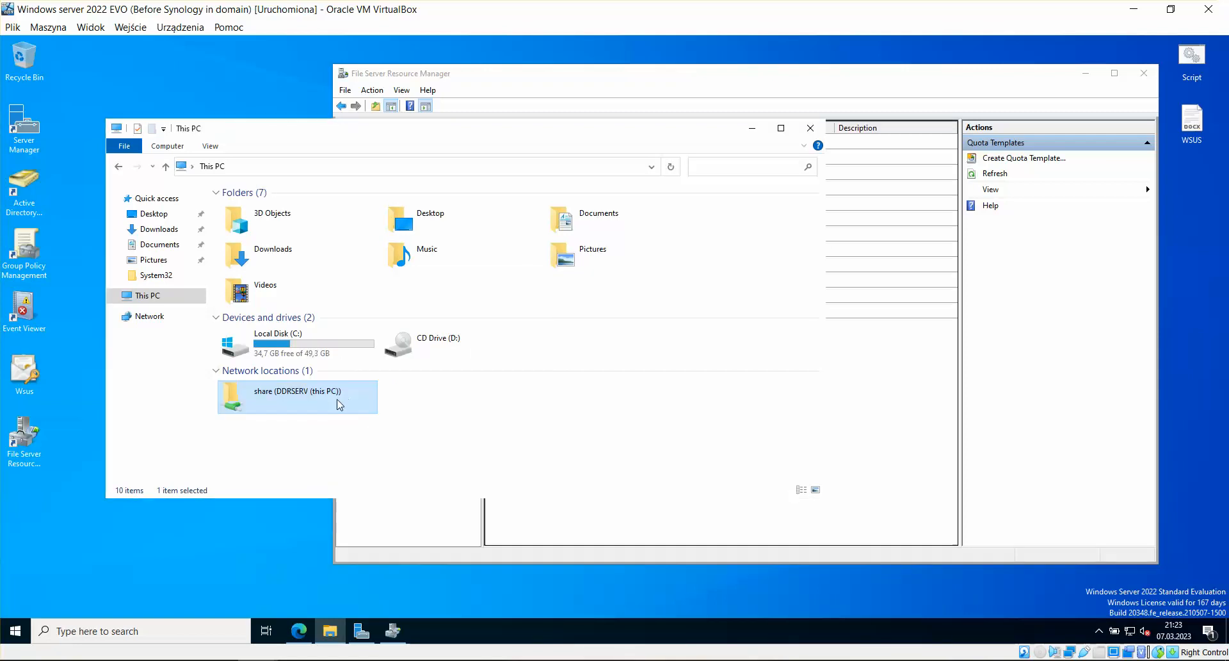
right_click(339, 403)
left_click(378, 563)
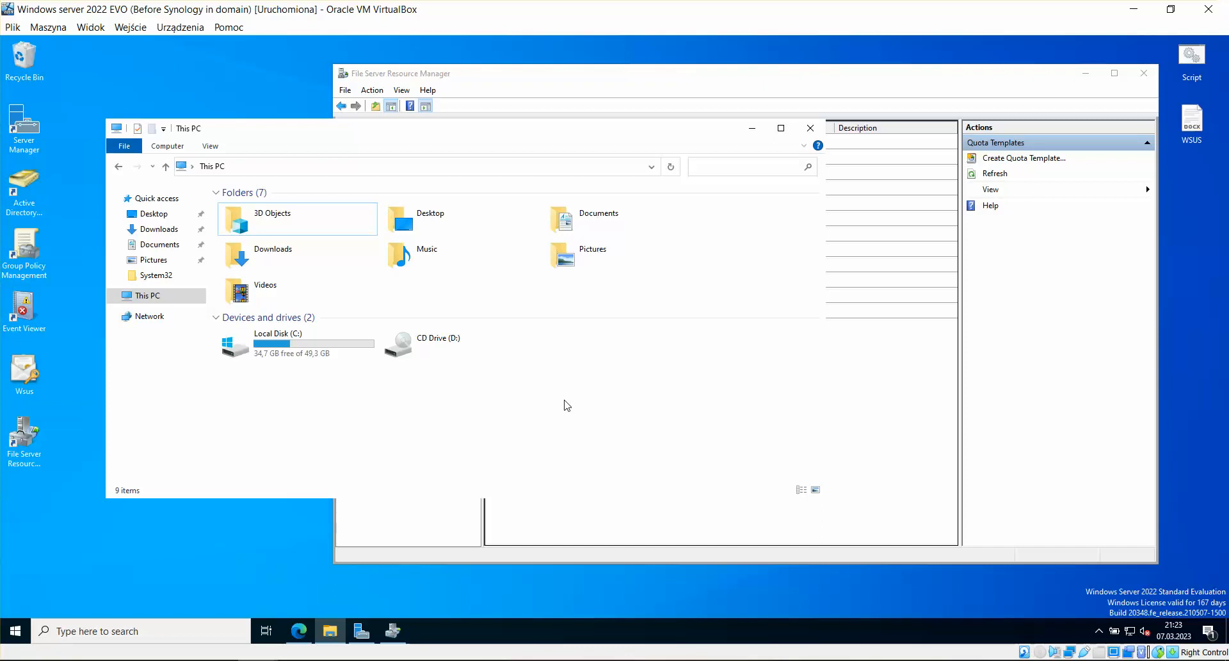
Add a custom network location for \\Ddrserv\share, keeping the suggested name.
left_click_drag(292, 118, 291, 119)
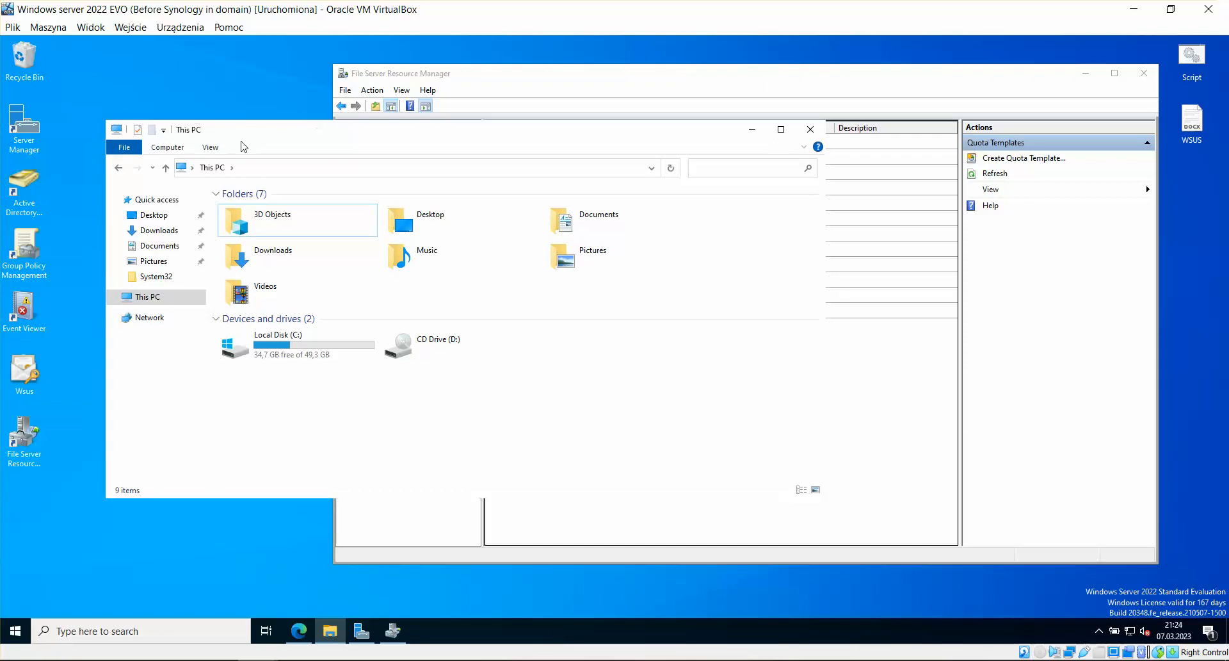
left_click(178, 148)
left_click(319, 195)
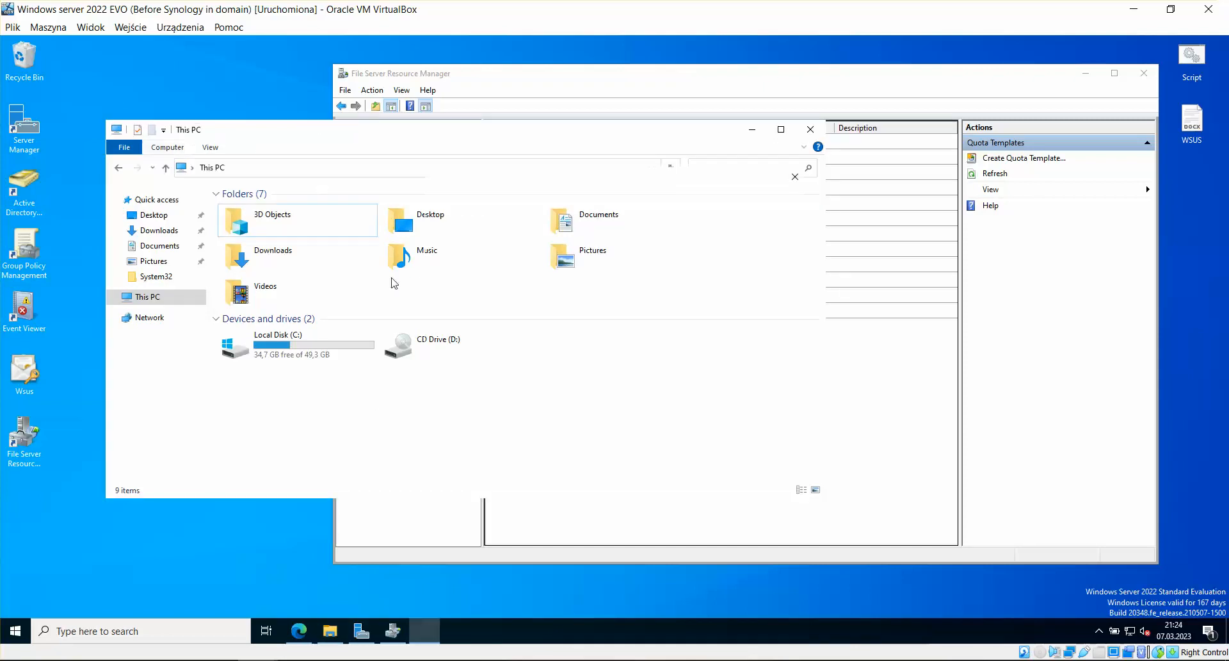
left_click(724, 468)
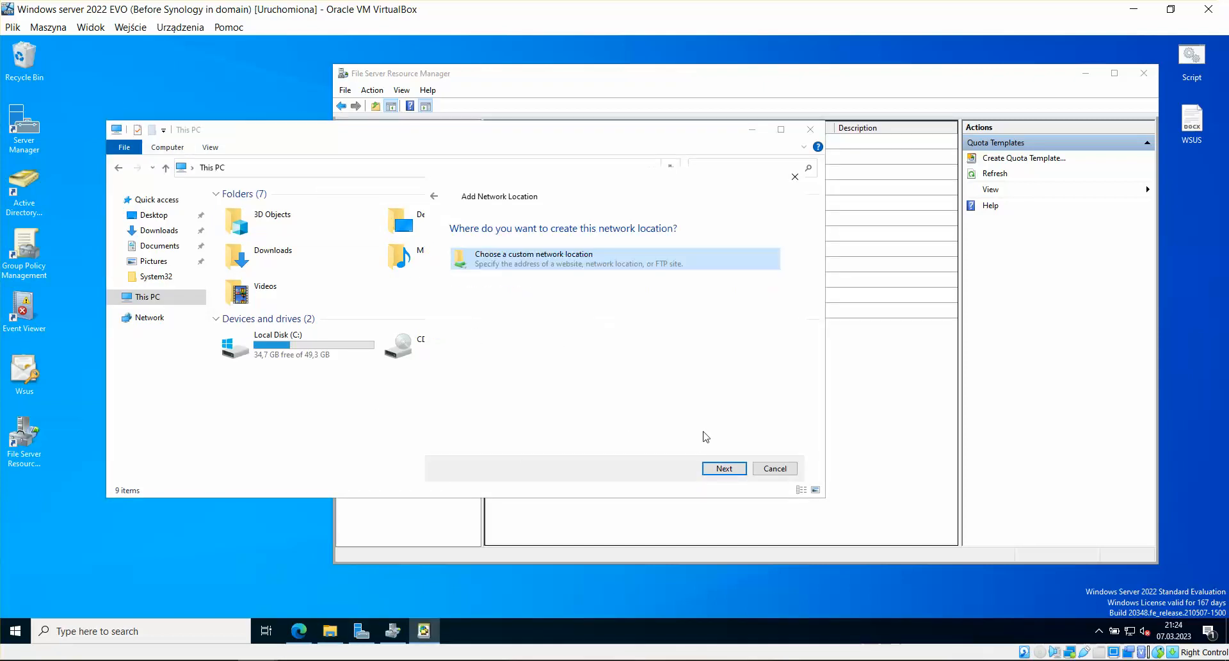
left_click(736, 469)
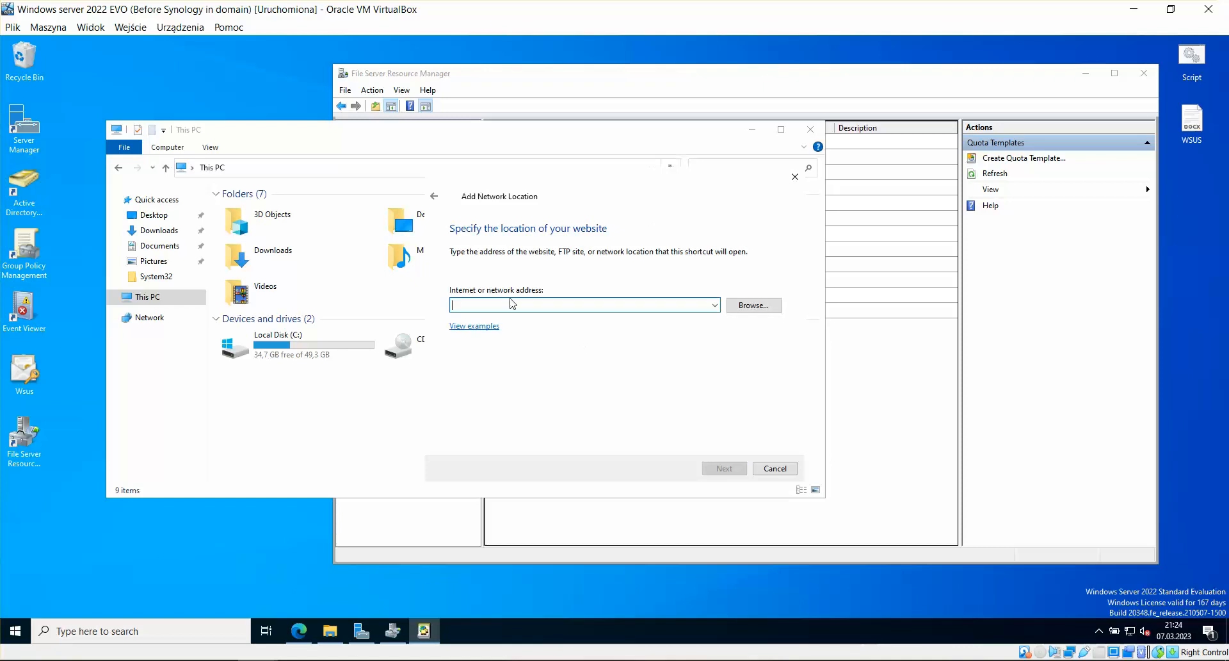
right_click(500, 314)
left_click(543, 372)
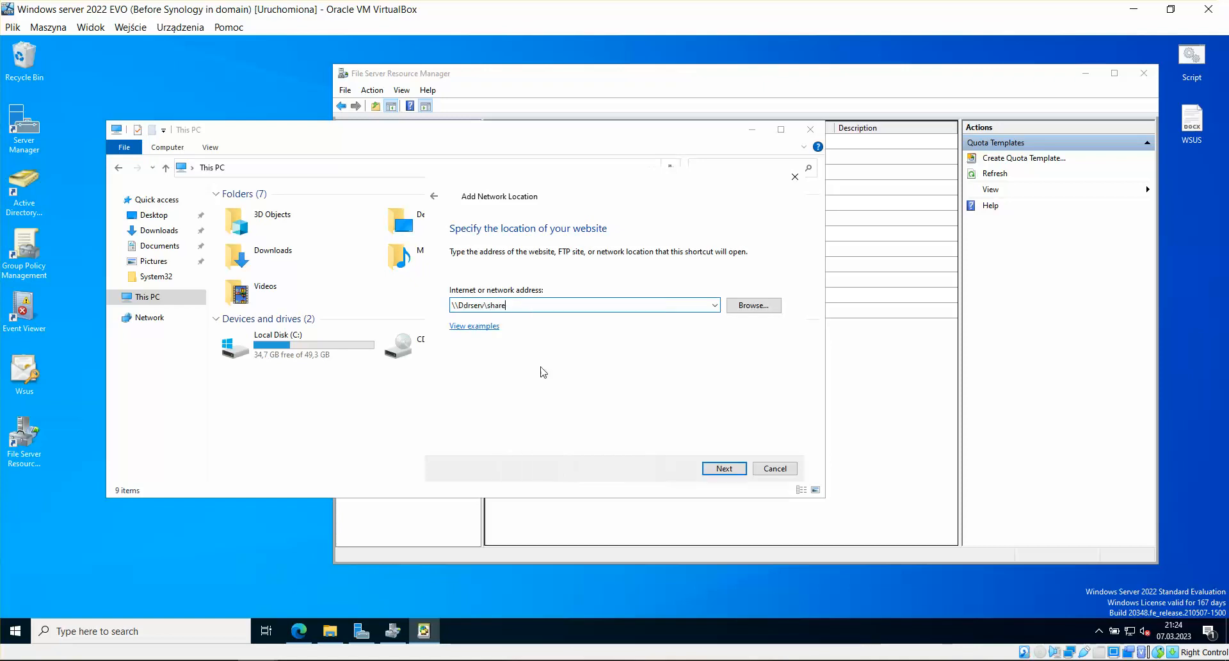
left_click(731, 472)
left_click(731, 474)
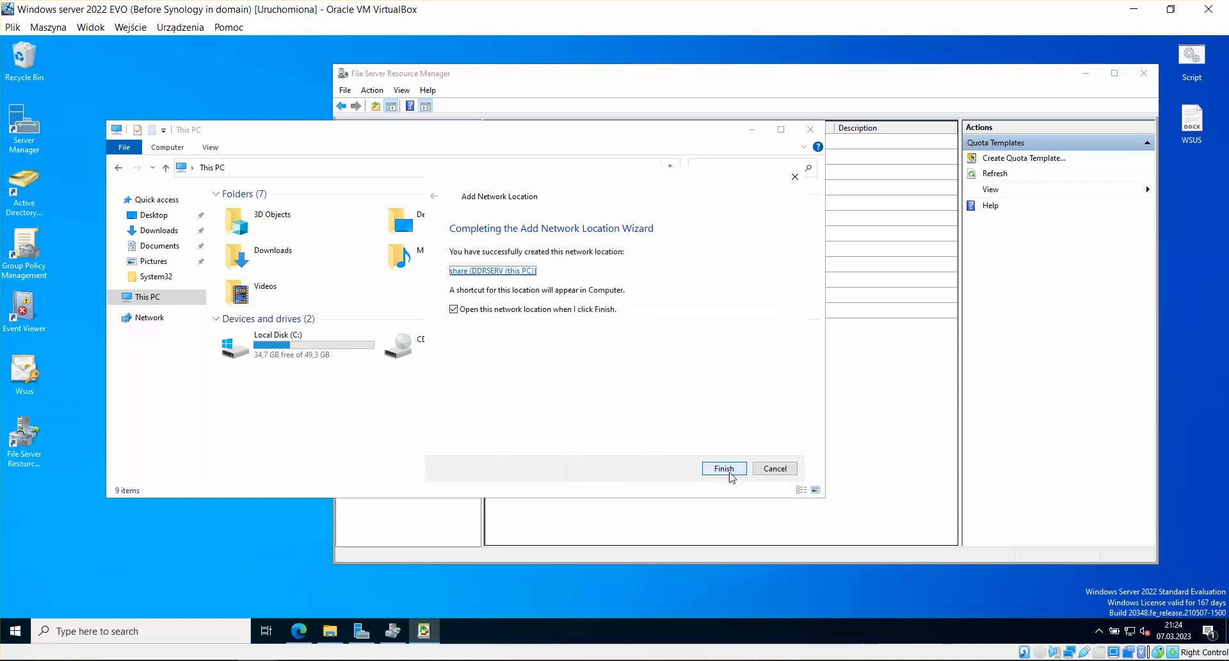
left_click(730, 473)
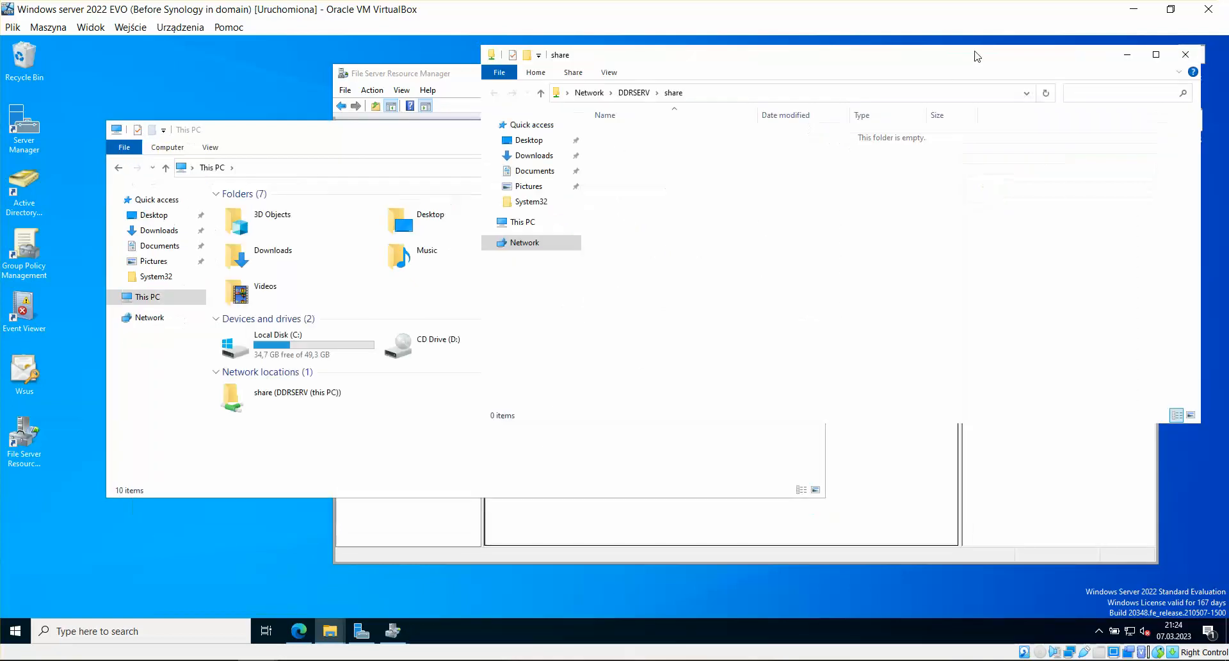
Inspect the share location's properties and previous versions, then close the share folder window.
right_click(306, 410)
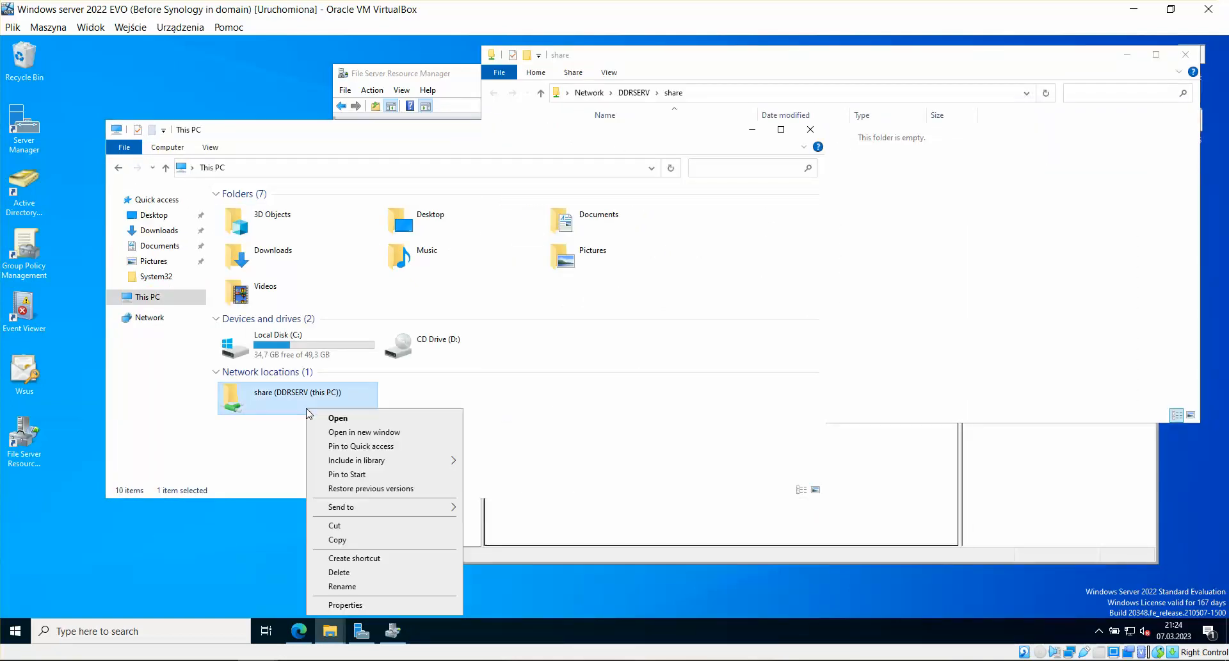
left_click(343, 606)
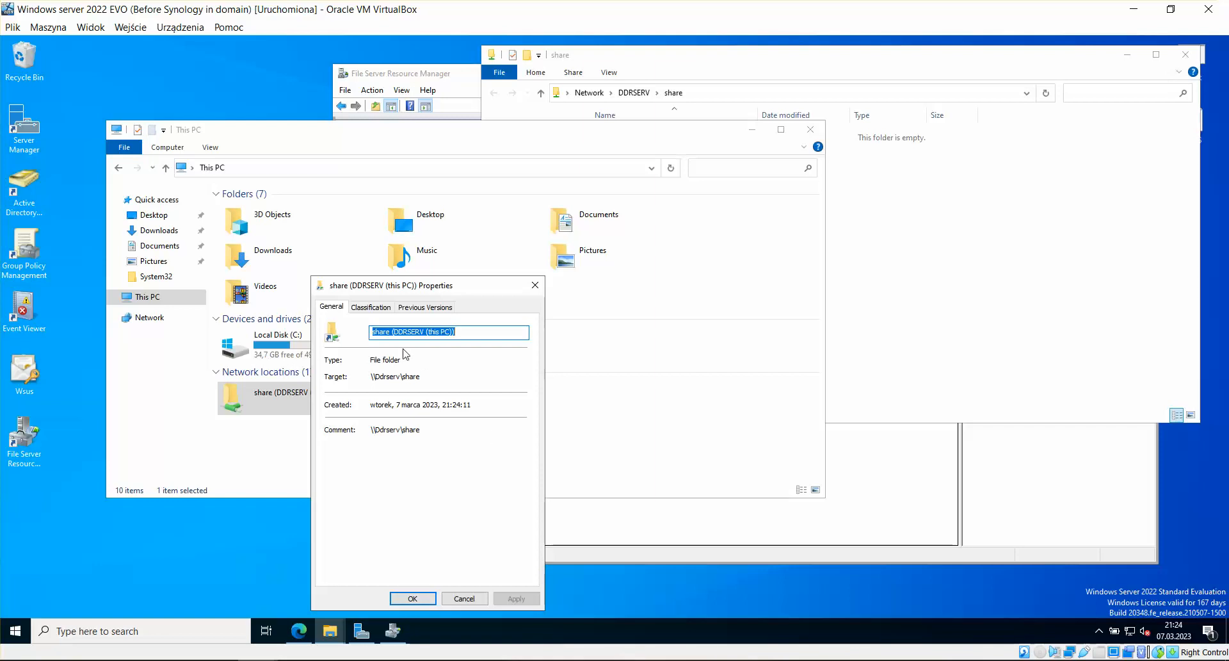
left_click(425, 309)
left_click(535, 285)
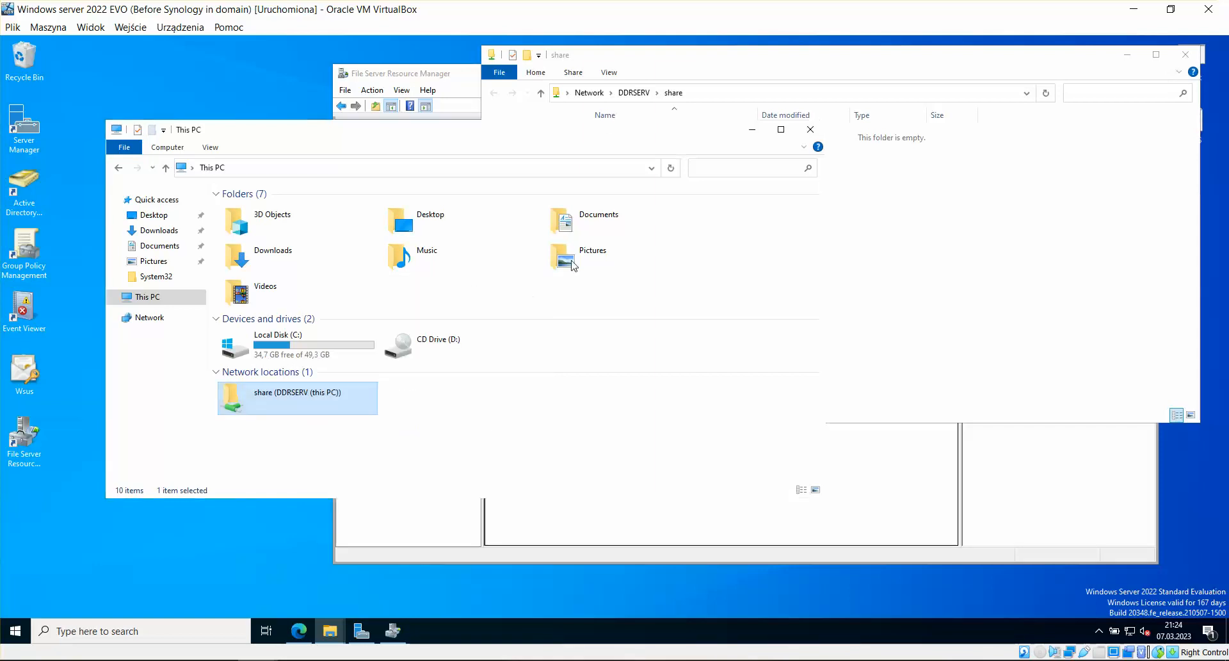
left_click_drag(766, 57, 620, 90)
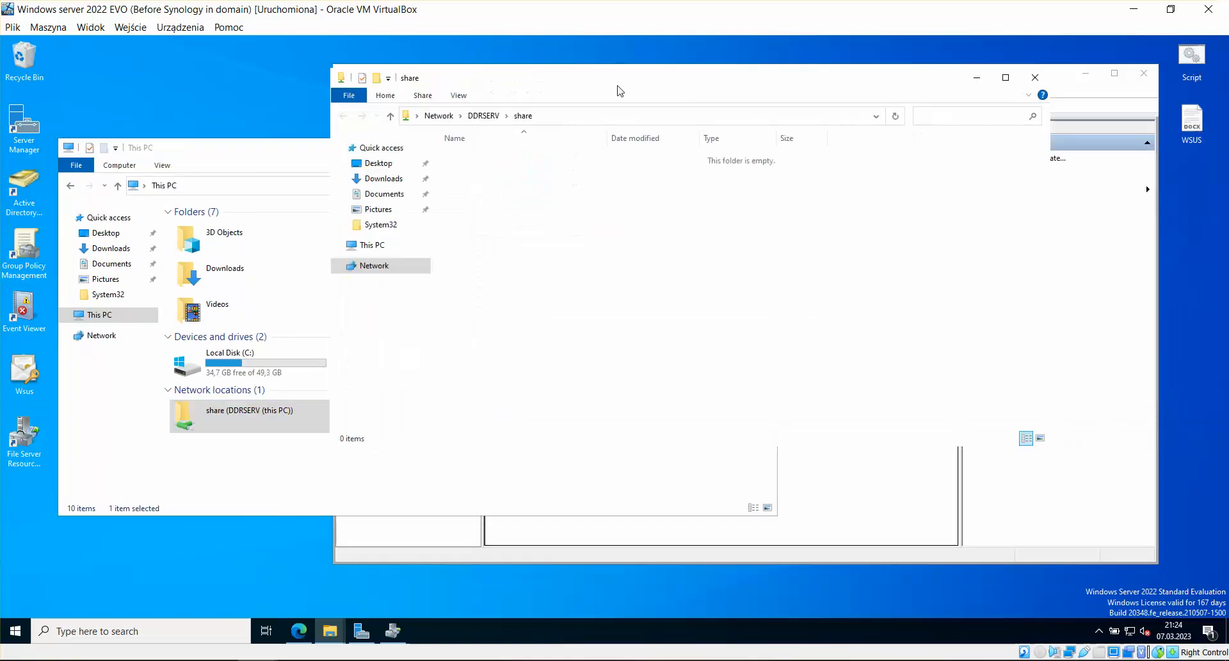
left_click(1035, 77)
Delete the share network location from This PC.
right_click(321, 438)
key("Escape")
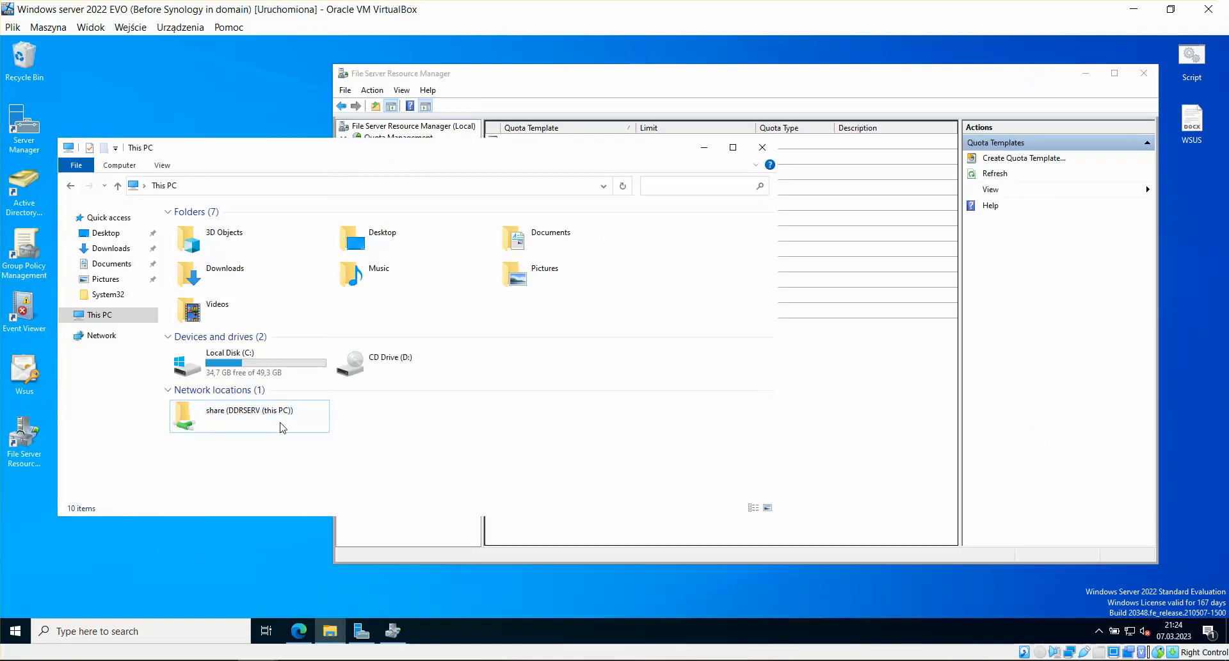
right_click(283, 427)
left_click(314, 379)
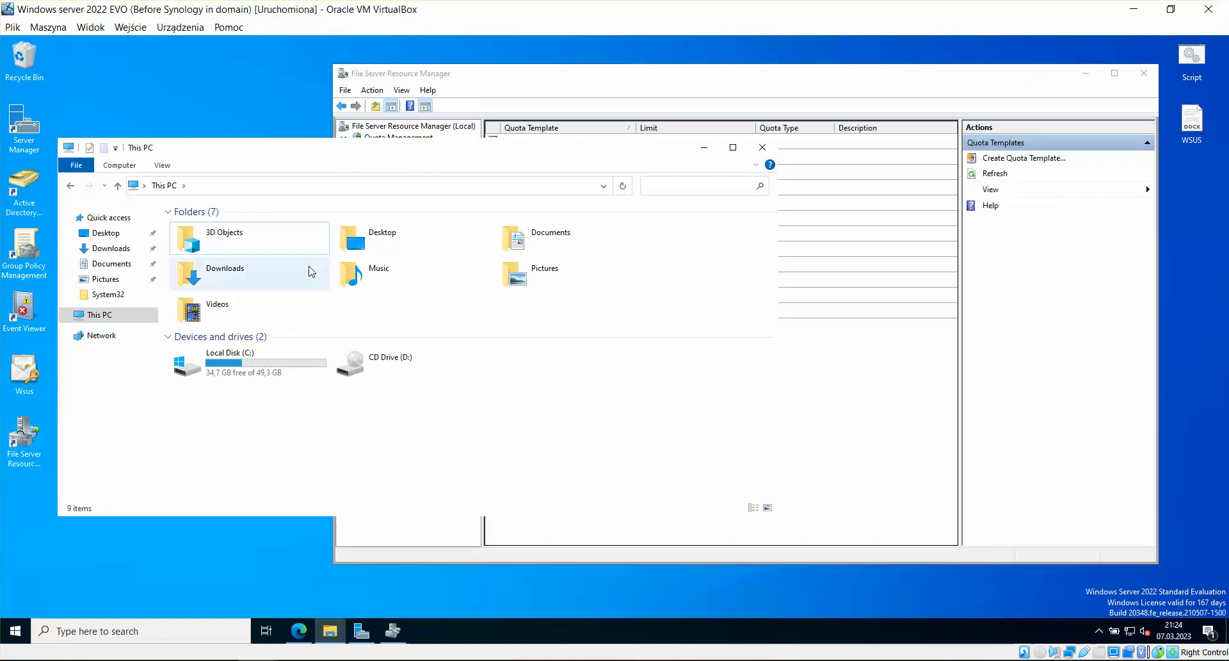
Map \\Ddrserv\share as network drive Z: and select it in This PC.
left_click(120, 165)
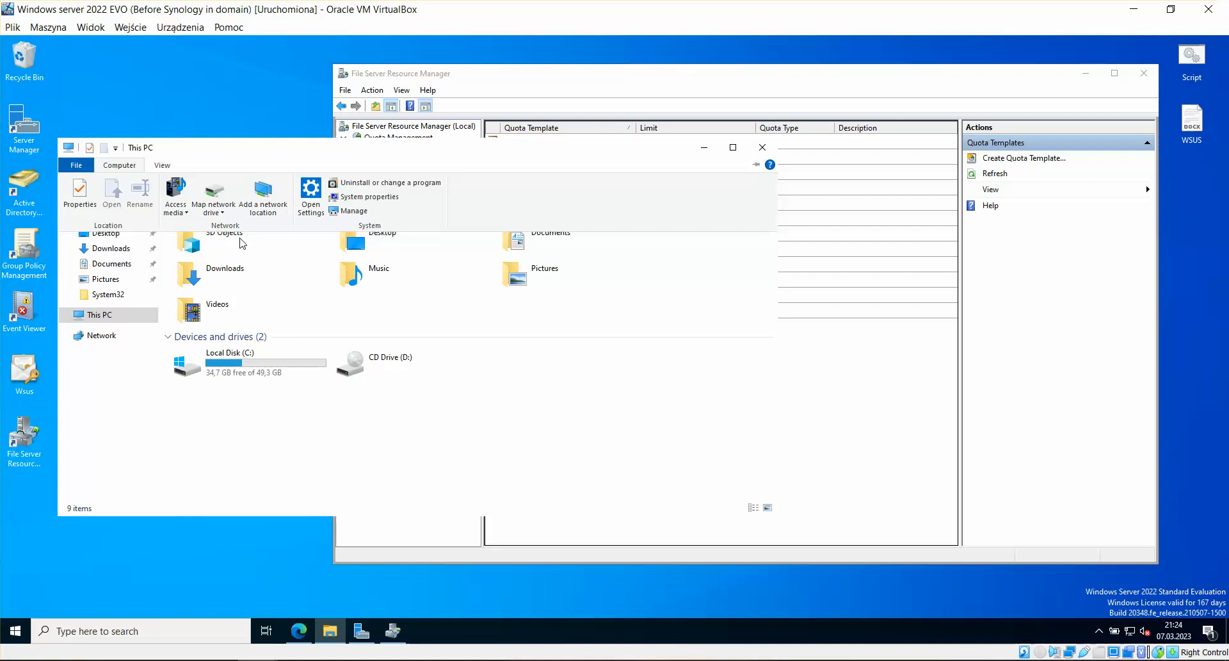
left_click(214, 211)
left_click(240, 224)
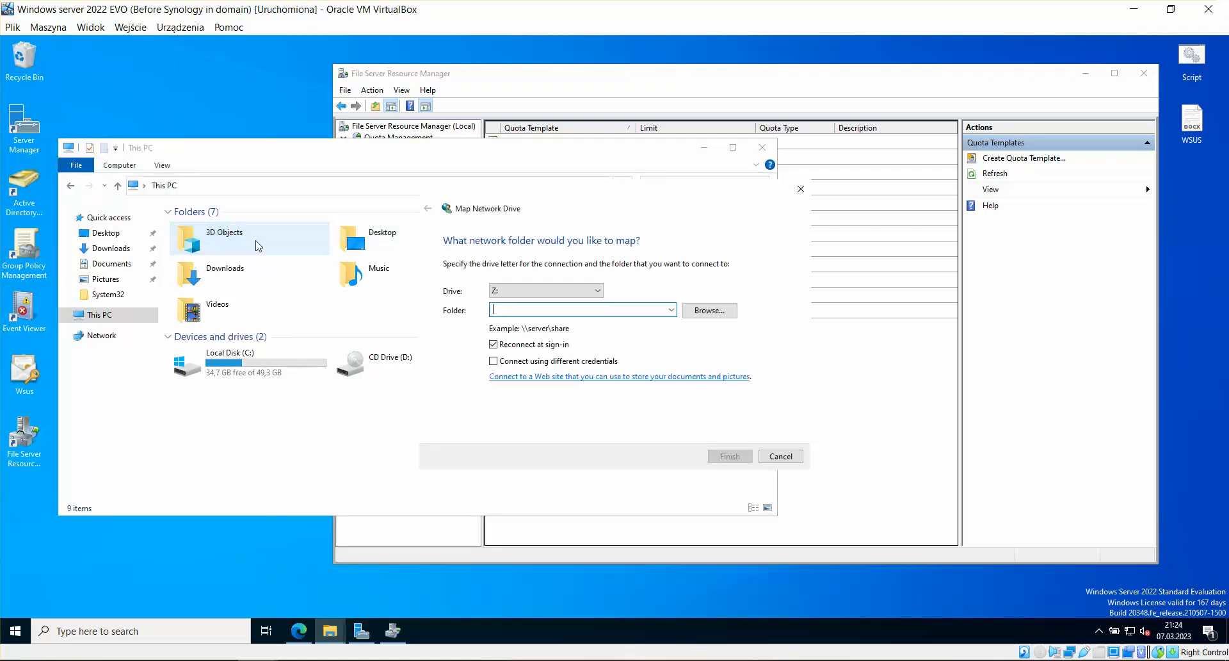
right_click(596, 313)
left_click(633, 364)
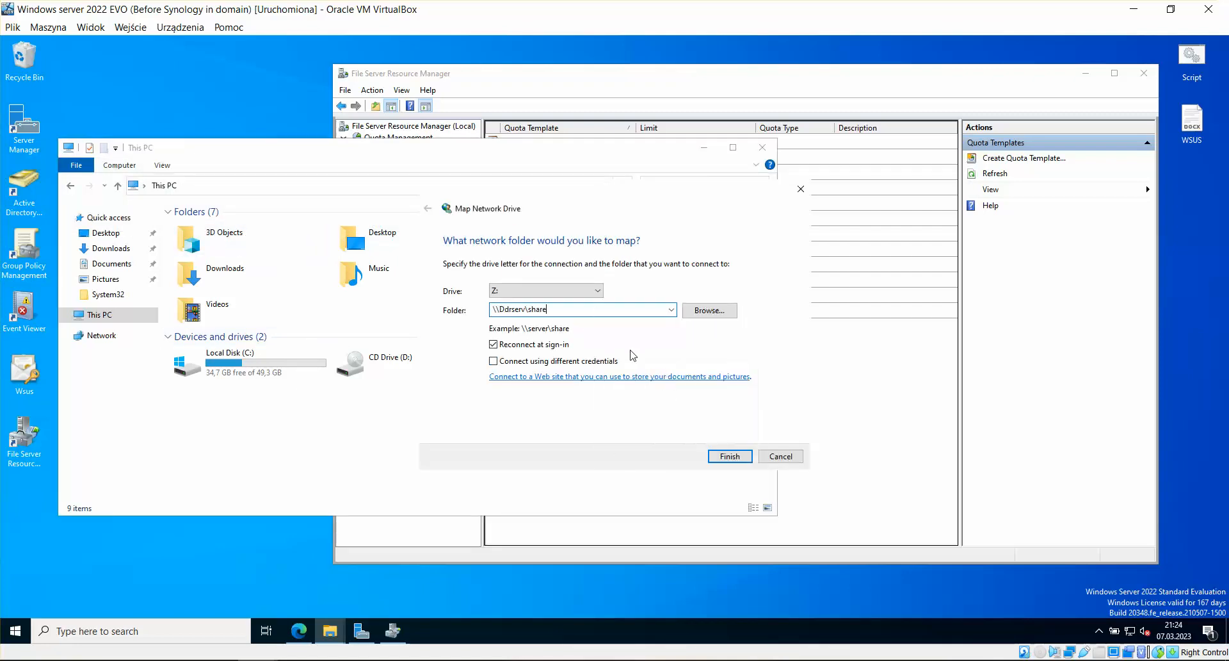
left_click(736, 459)
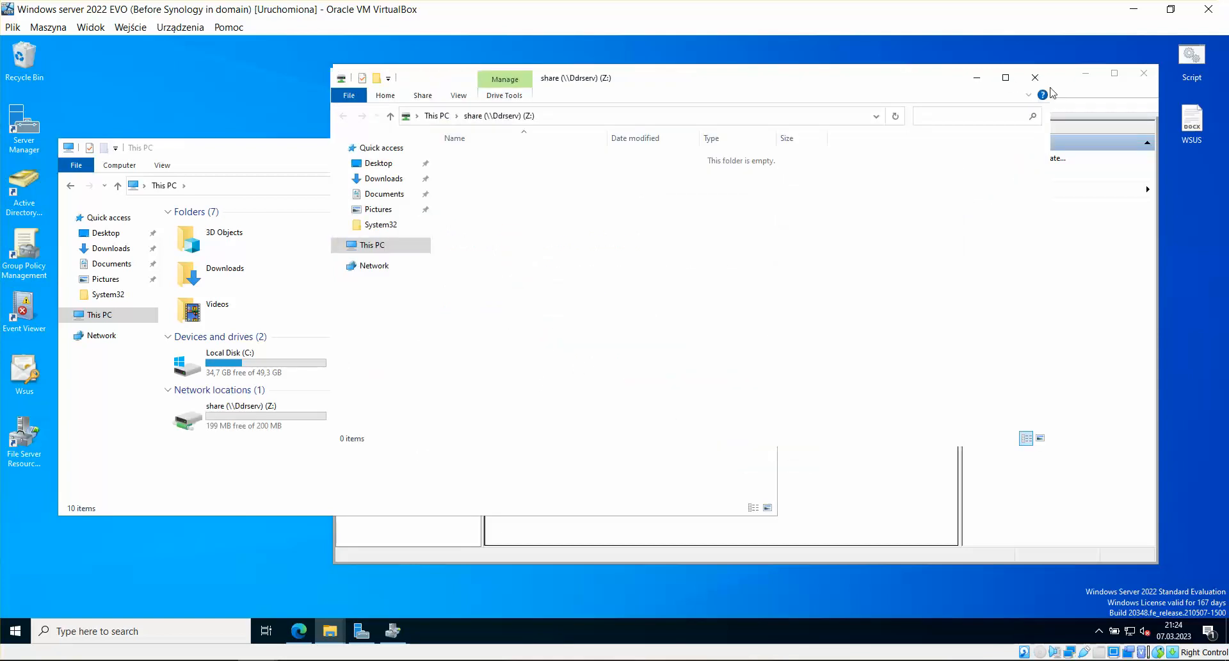
left_click_drag(855, 84, 753, 71)
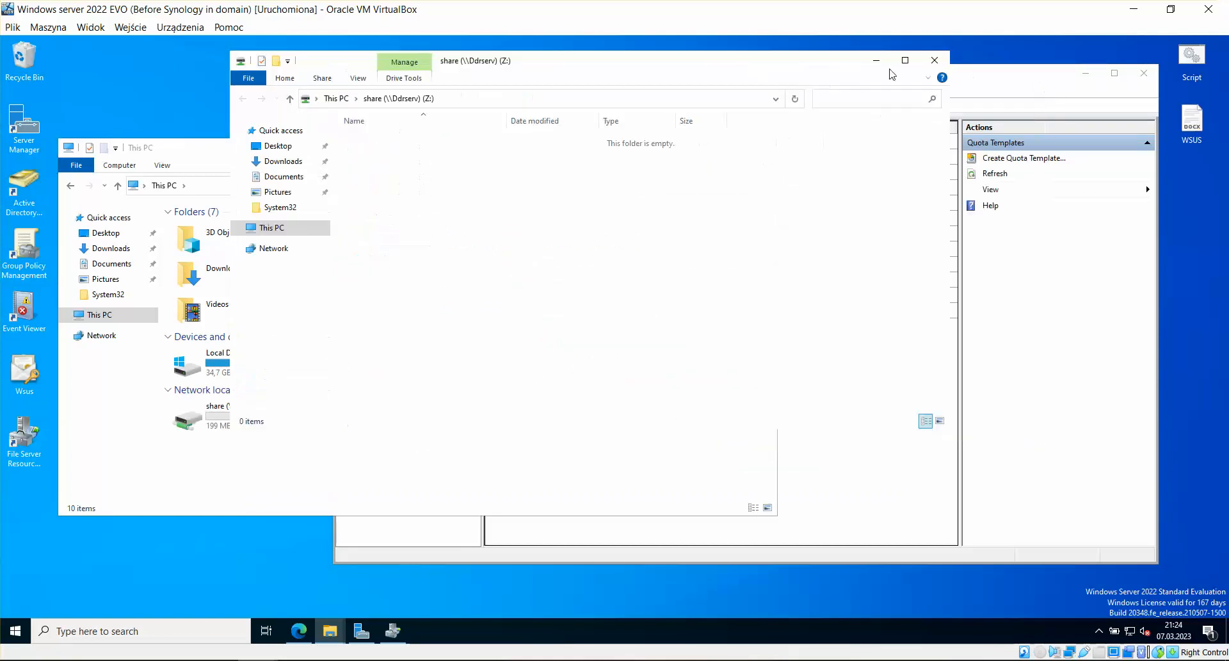
left_click(936, 60)
left_click(257, 434)
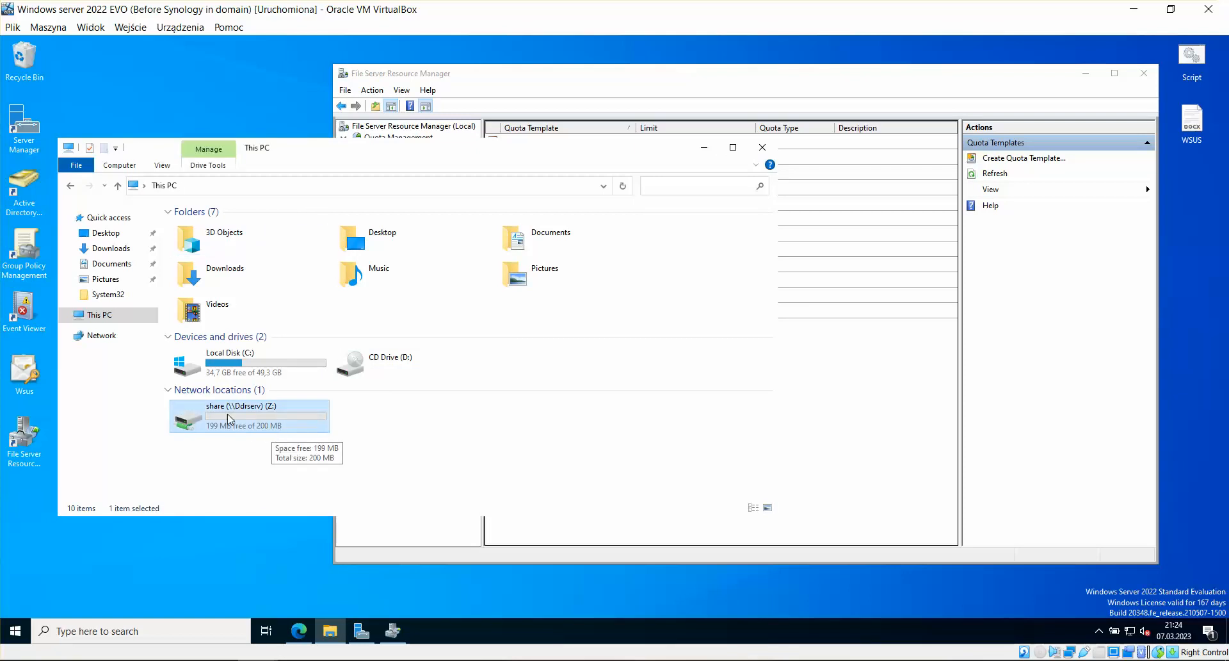
View the C:\SHARE 200 MB hard quota in the Quotas list, then minimize the FSRM console.
left_click_drag(413, 151, 499, 183)
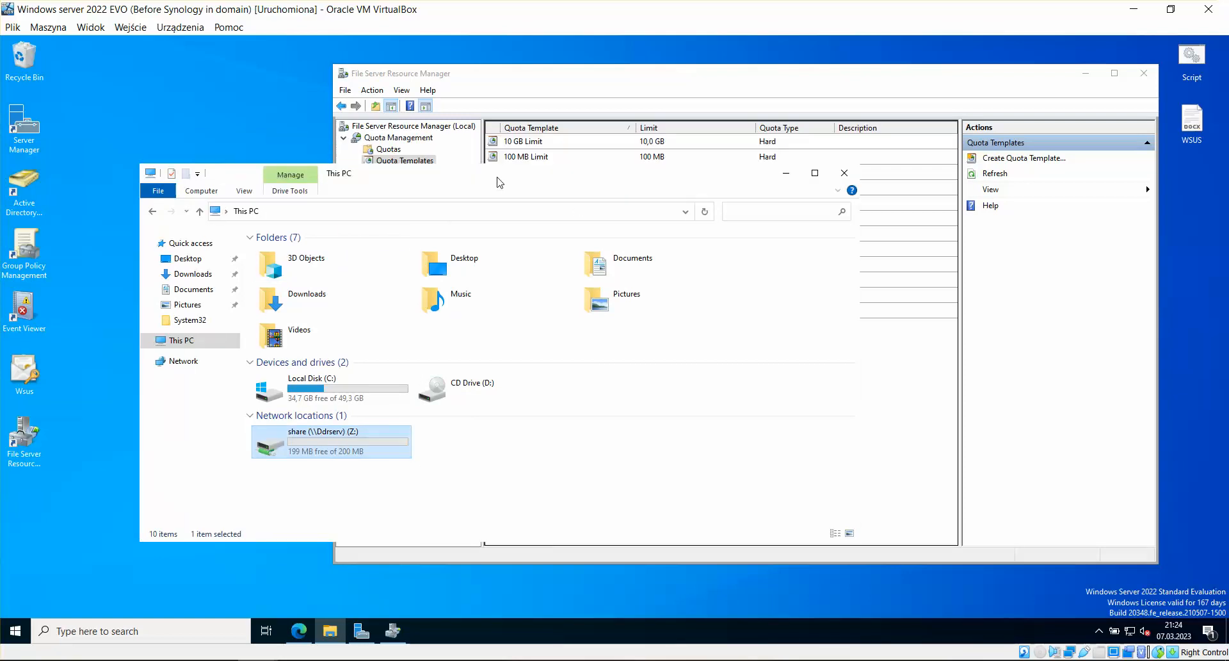
left_click_drag(751, 78, 757, 82)
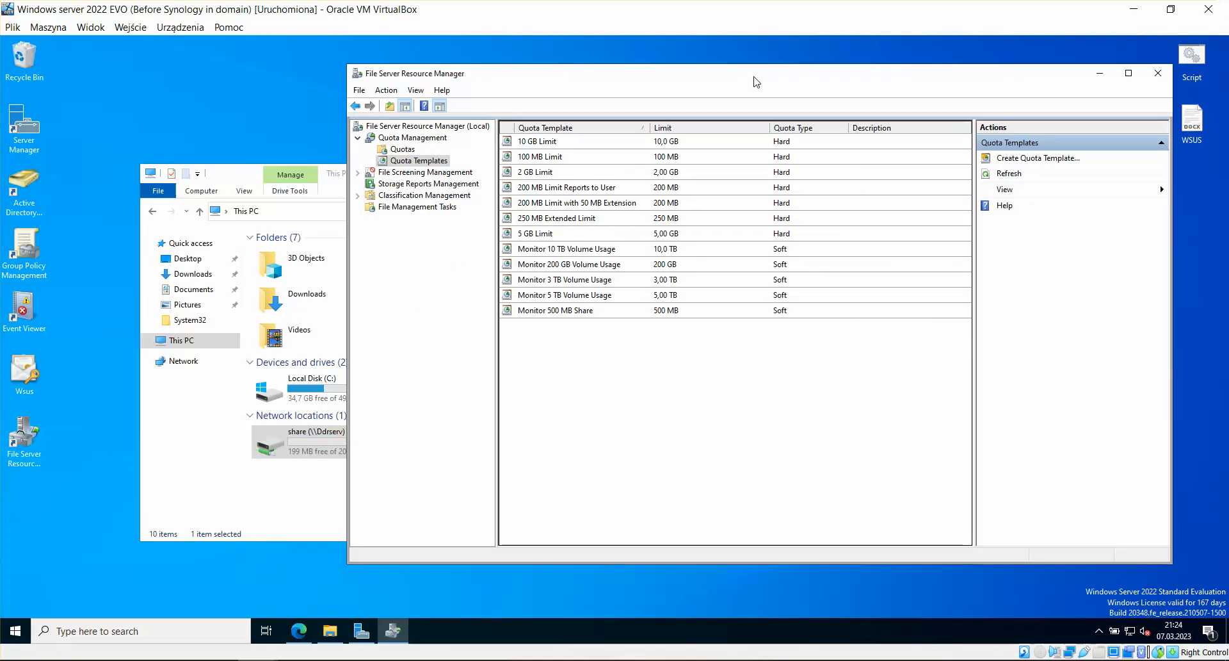
left_click(405, 150)
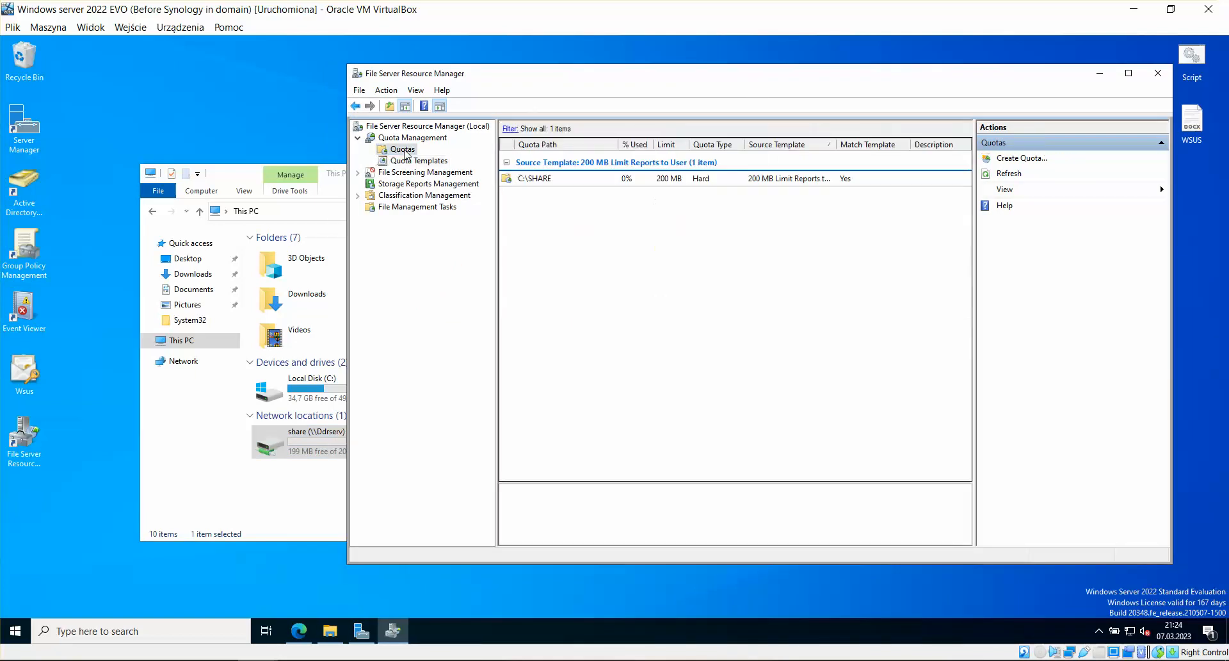
left_click(337, 472)
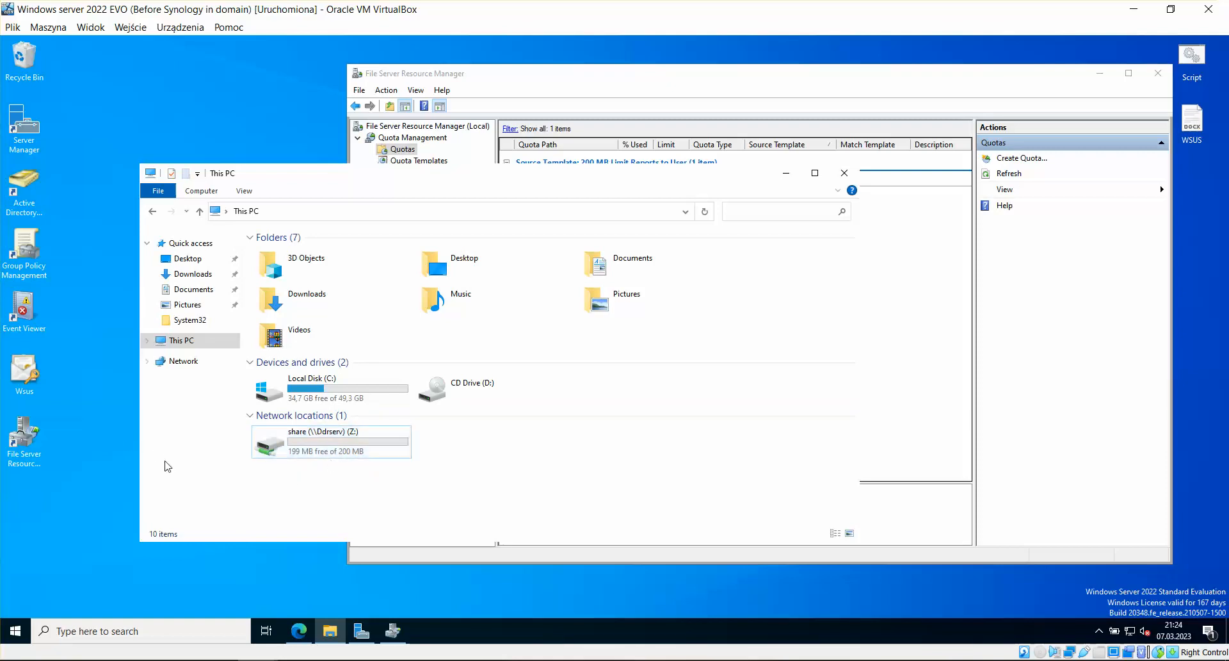
left_click(110, 298)
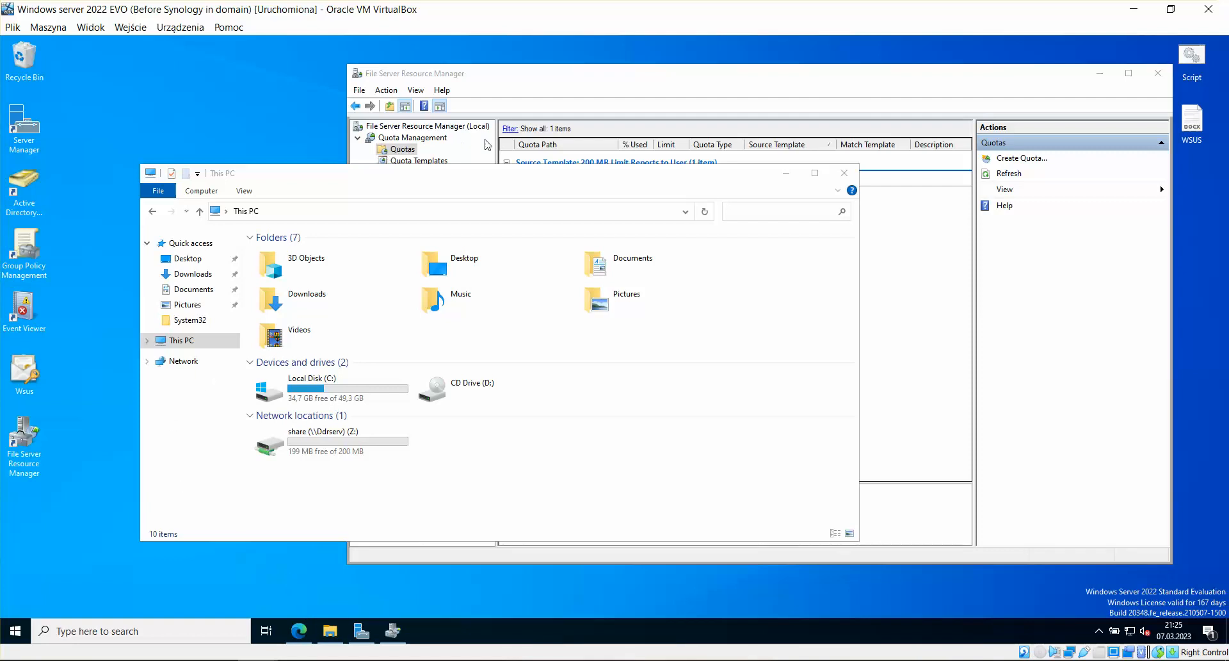
left_click_drag(537, 181, 456, 190)
left_click(1045, 78)
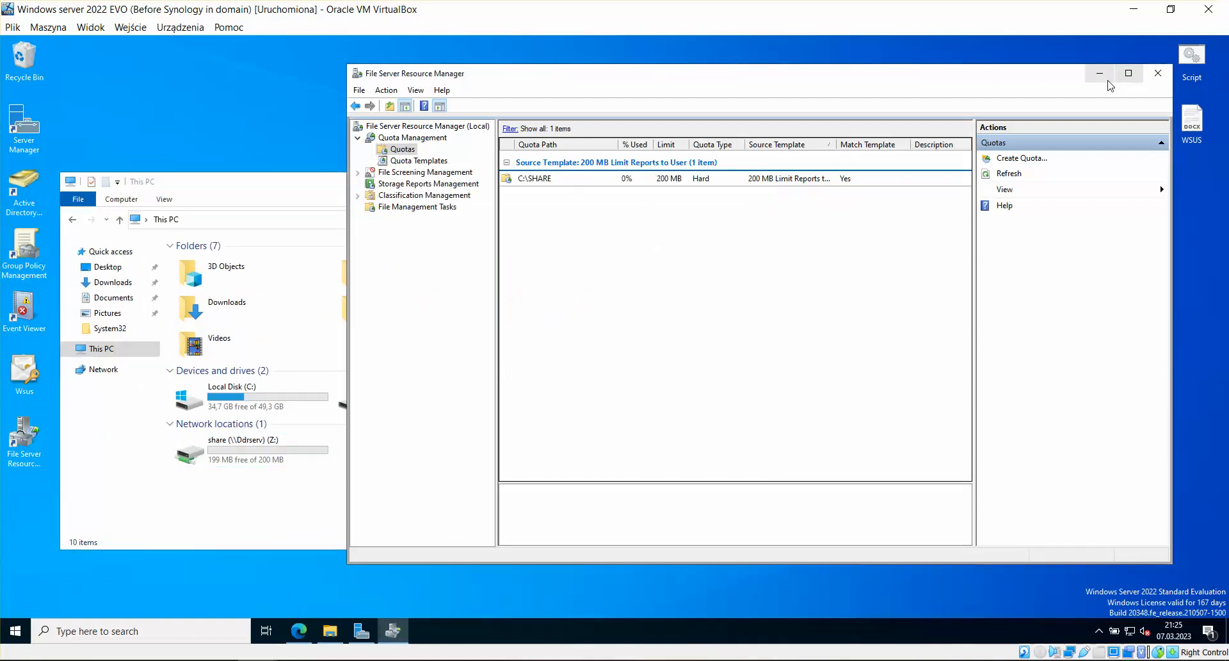
left_click(1100, 73)
left_click_drag(629, 191, 715, 126)
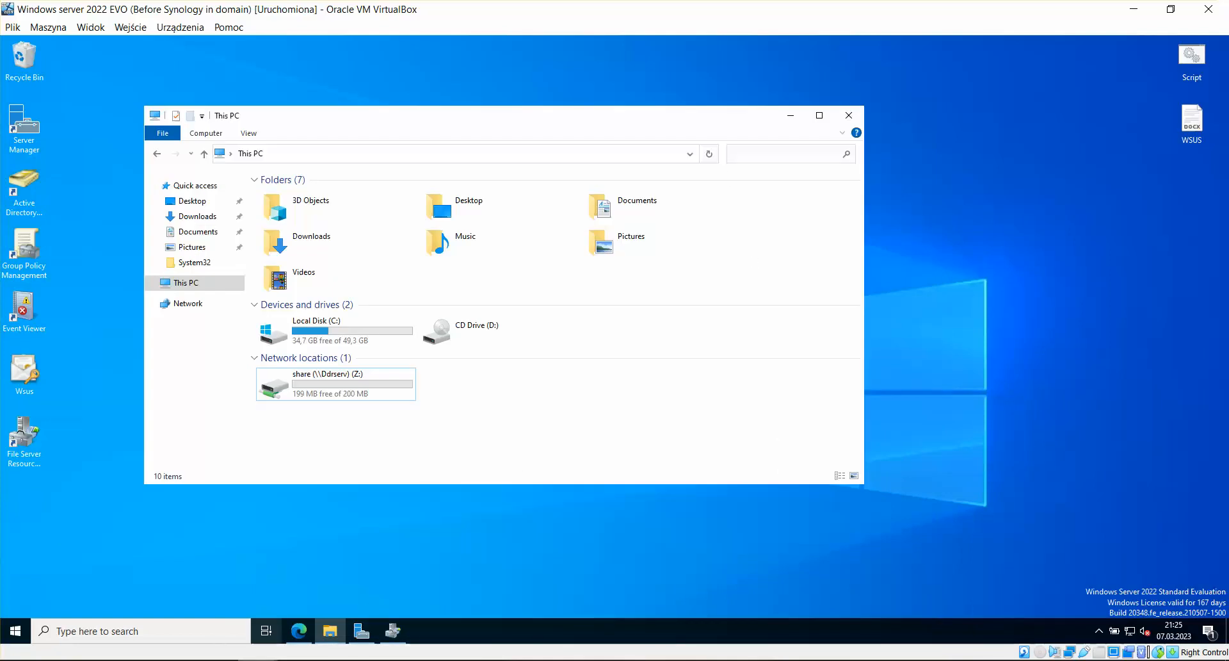
Switch to the DHCP + WSUS VM, sign in with the account password, and minimize Server Manager.
mouse_move(353, 613)
left_click(132, 615)
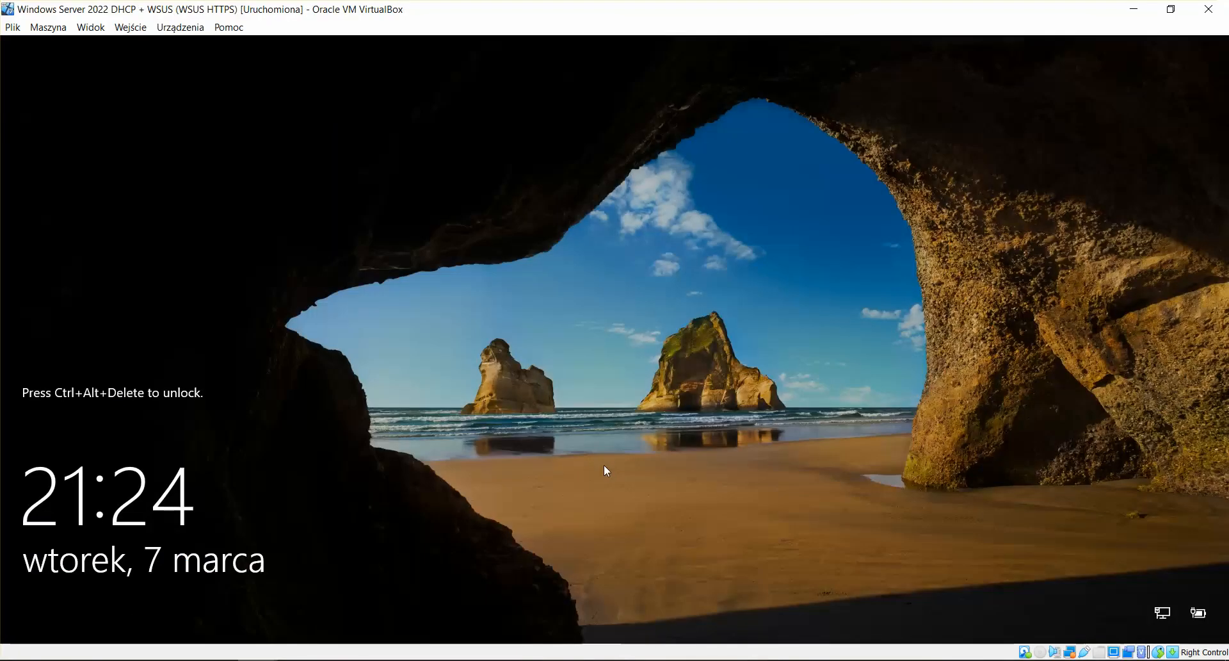
key("Control_R+Delete")
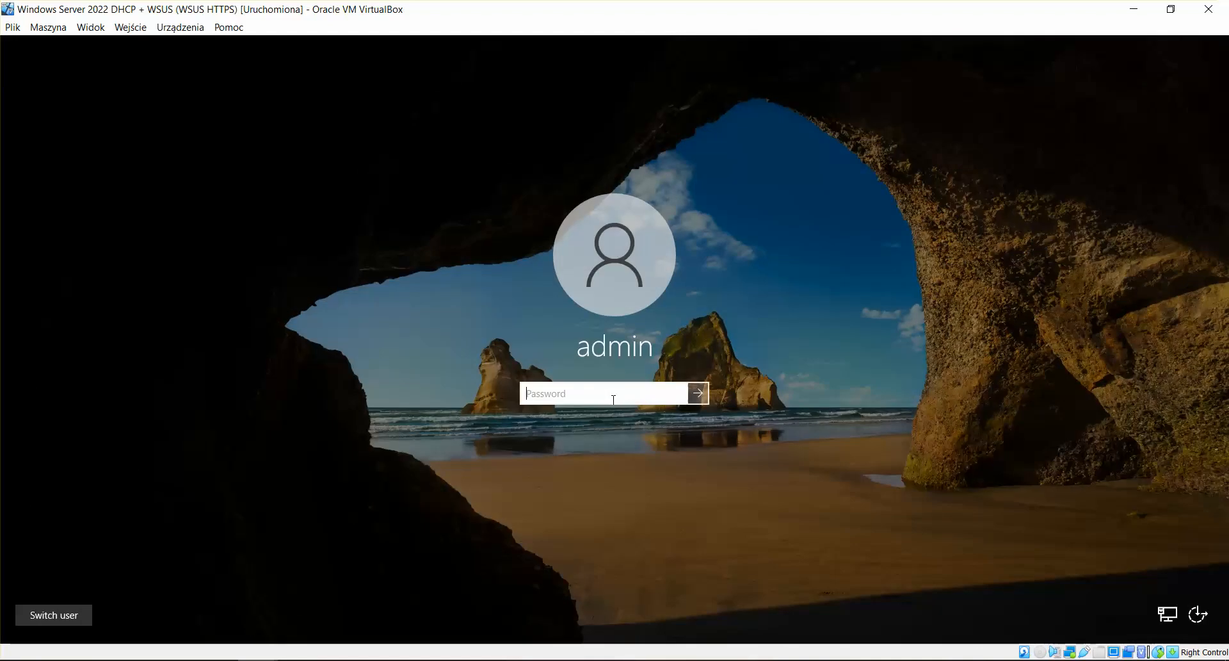
type("P")
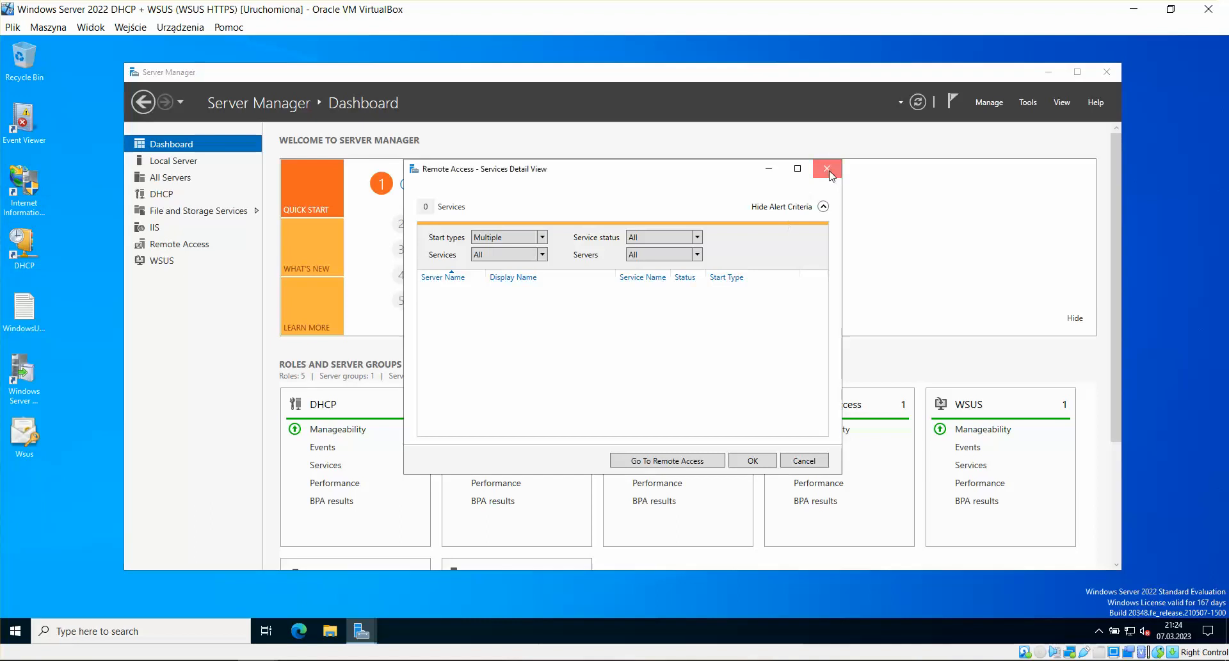
left_click(827, 169)
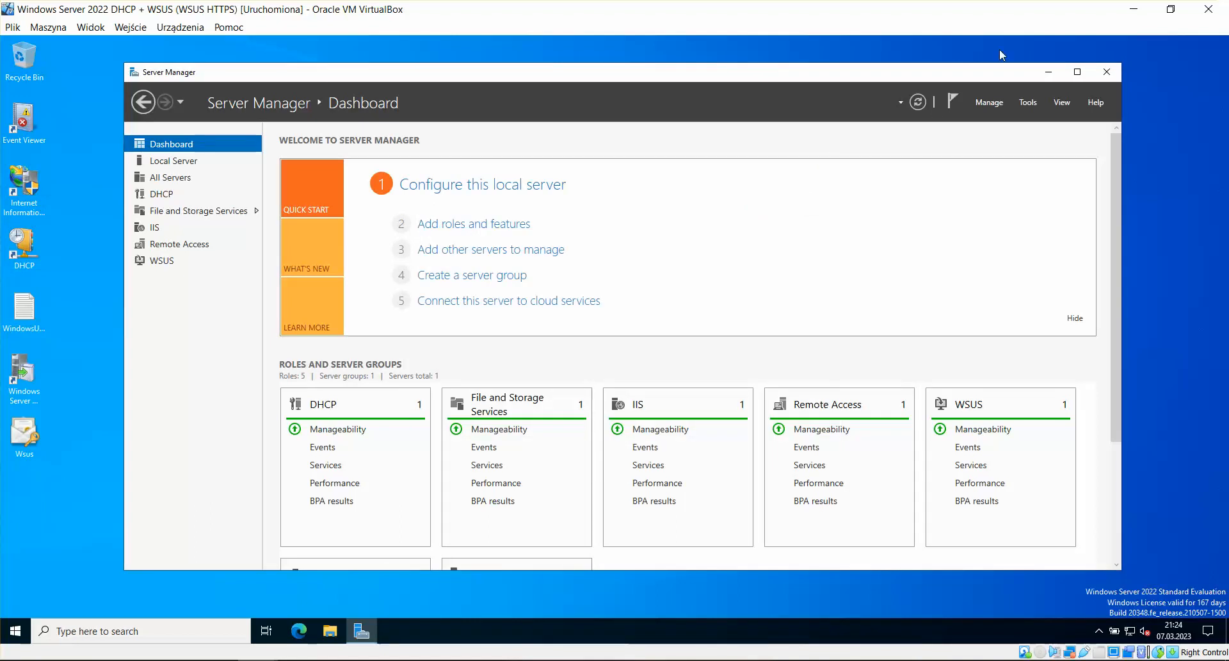
left_click(1049, 73)
Check the sizes of the SQL2022 (621 MB) and SSMS (4.09 MB) desktop installers.
left_click(559, 118)
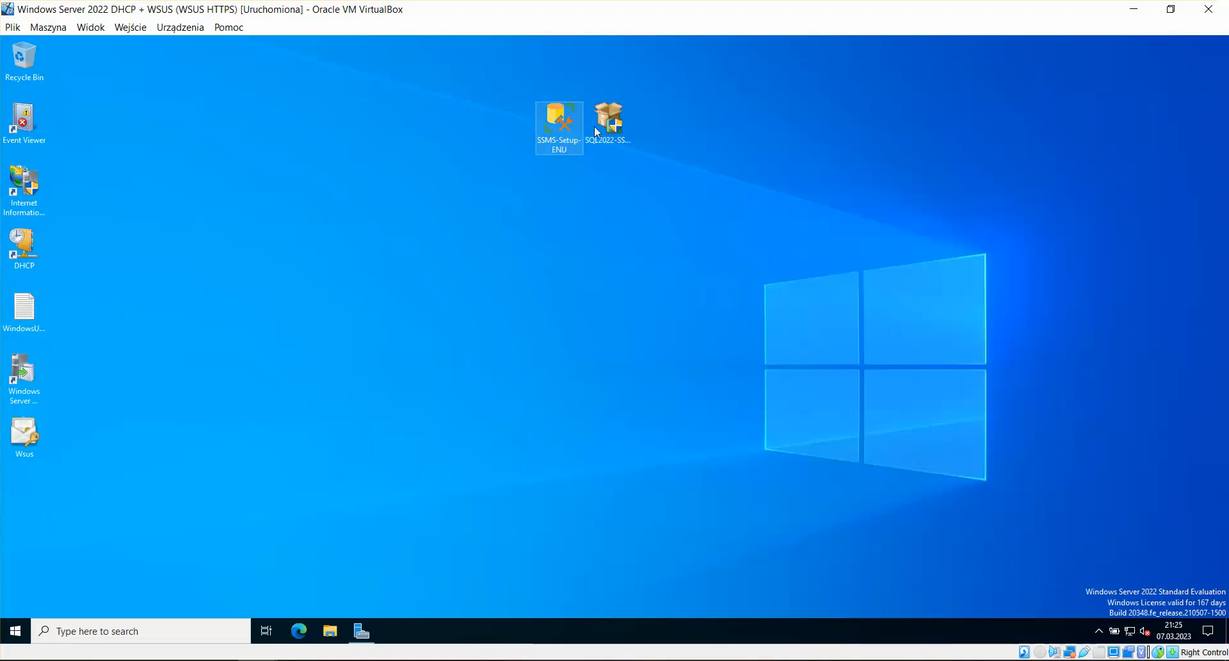
left_click(609, 118)
right_click(615, 116)
left_click(654, 346)
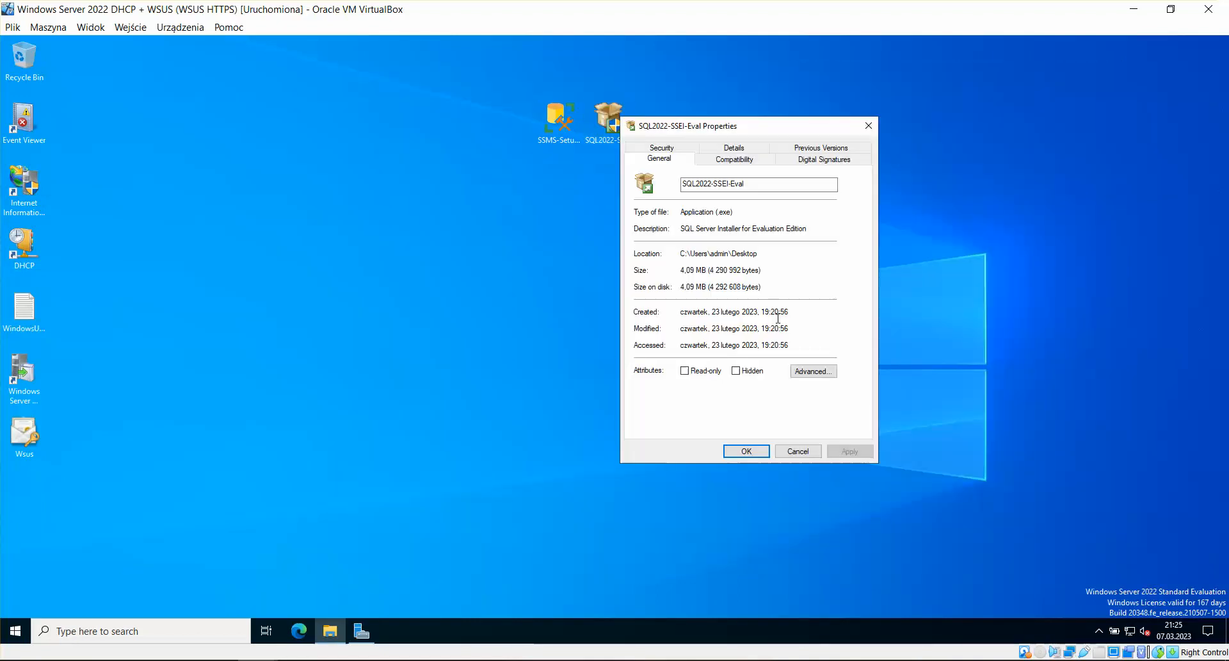
left_click(869, 126)
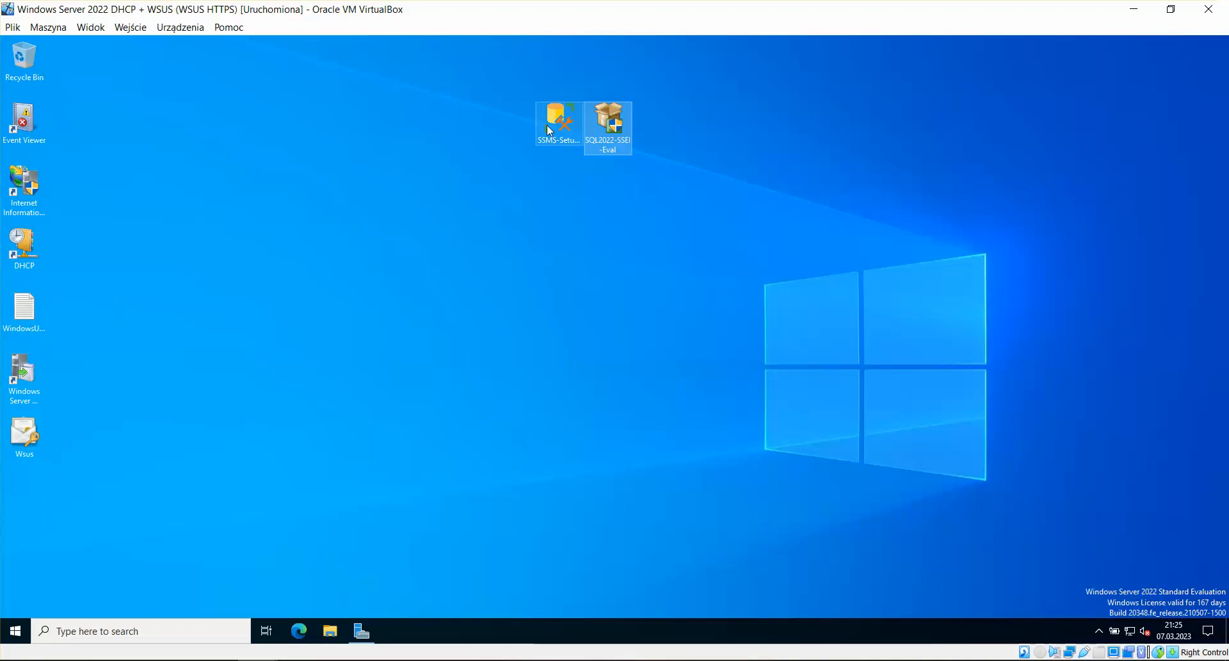
right_click(548, 126)
left_click(602, 353)
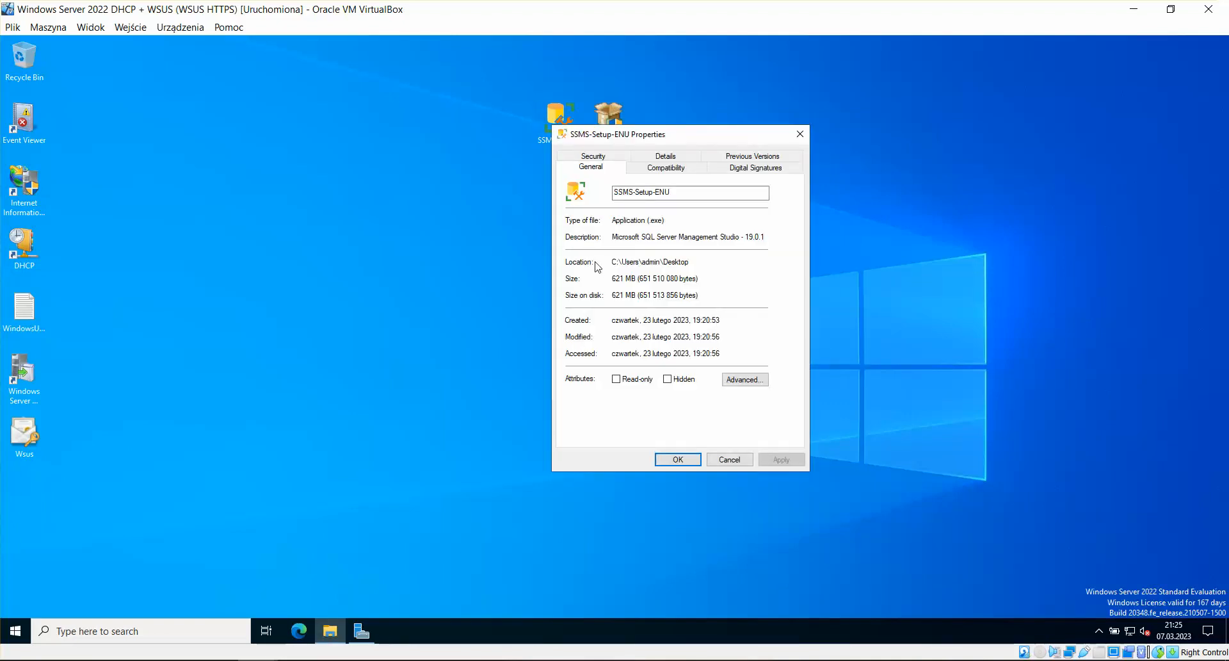
left_click(801, 133)
left_click(518, 305)
left_click(330, 631)
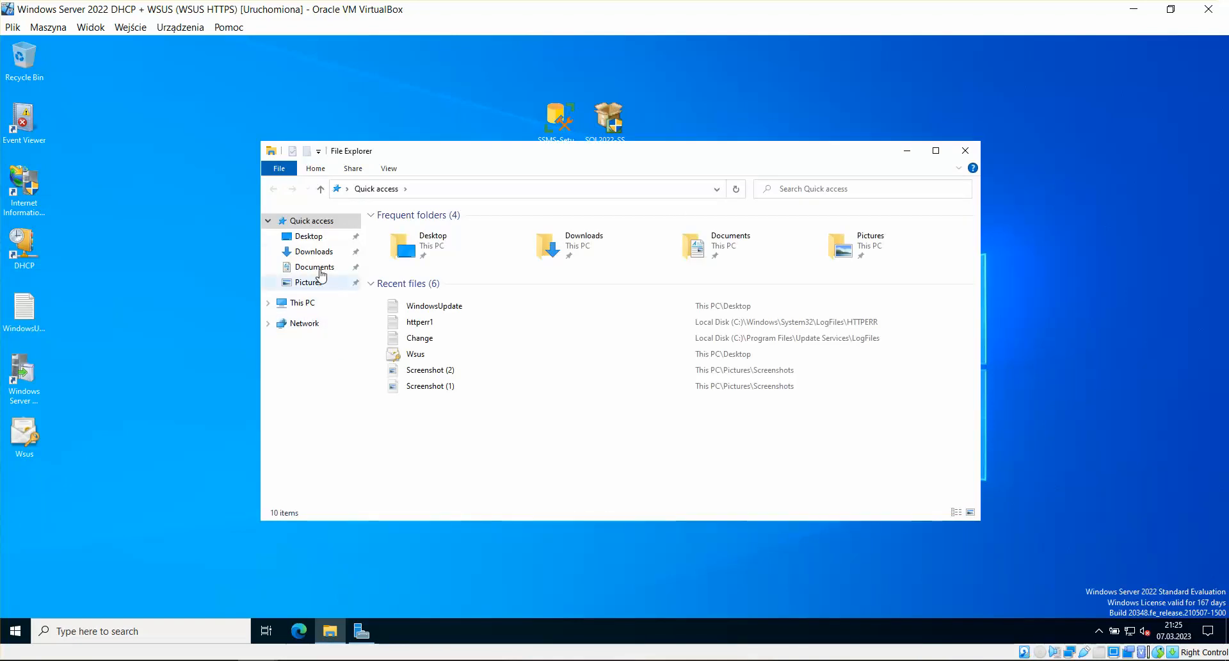
From This PC, start mapping drive Z: and paste \\Ddrserv\share as the folder.
left_click(314, 309)
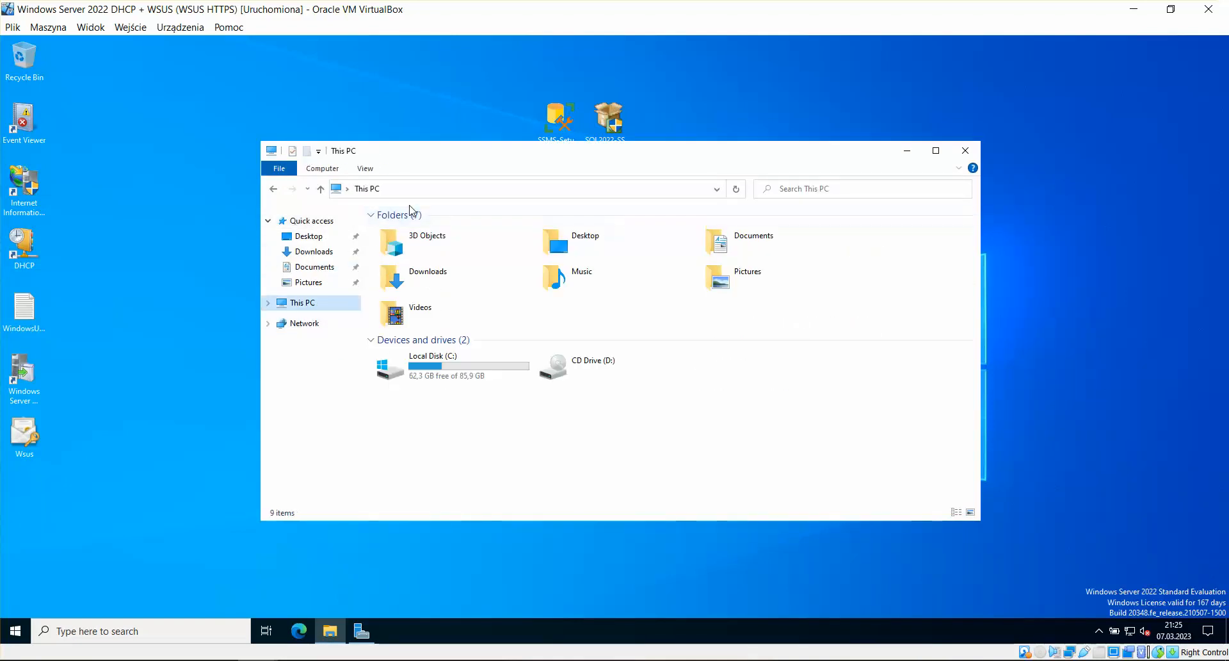
left_click(334, 168)
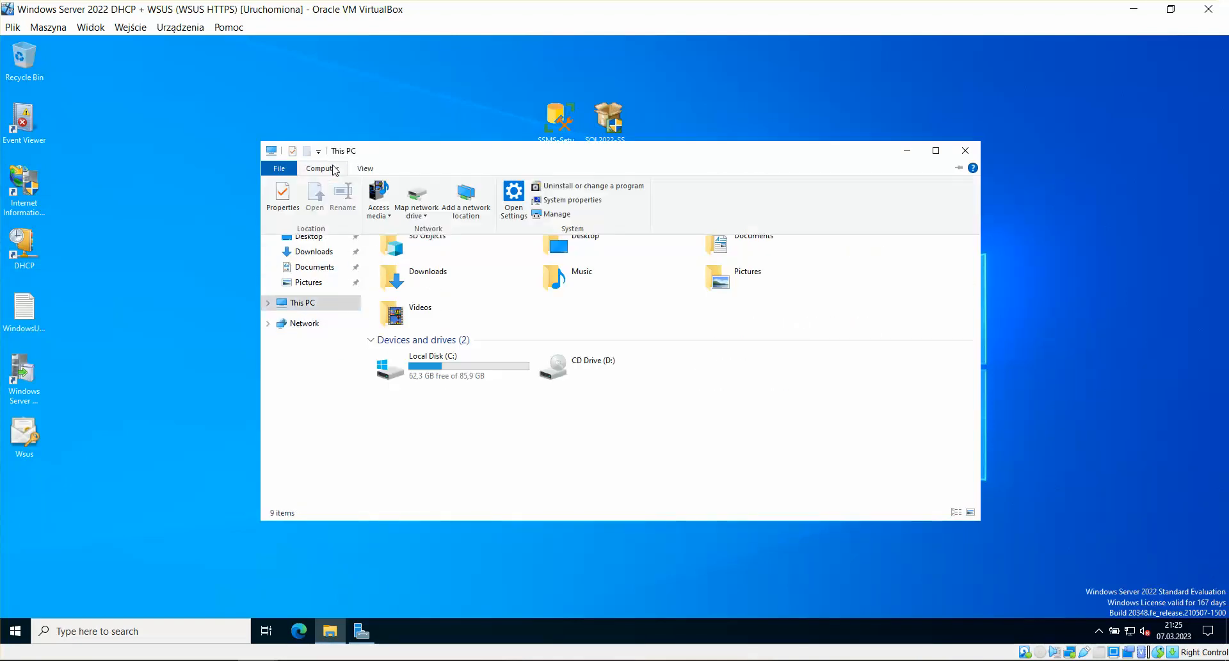
left_click(416, 195)
right_click(608, 312)
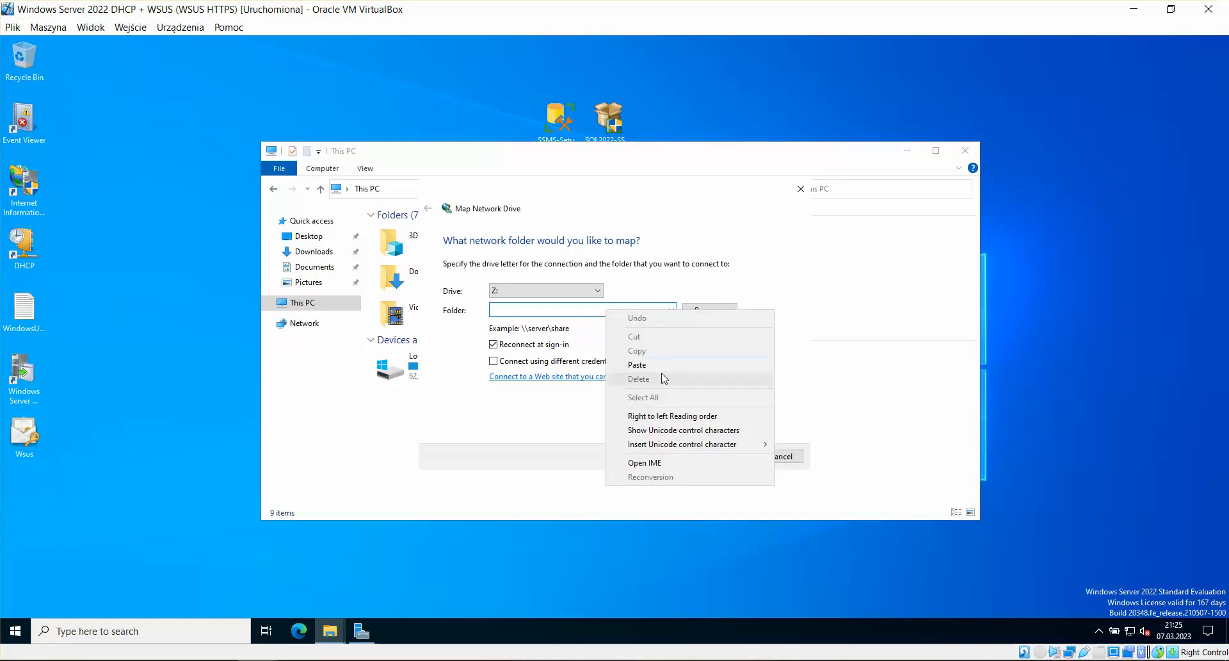
left_click(723, 367)
Finish mapping Z:, then copy installers there; SSMS is refused for lack of space, SQL2022-SSEI-Eval copies.
left_click(730, 456)
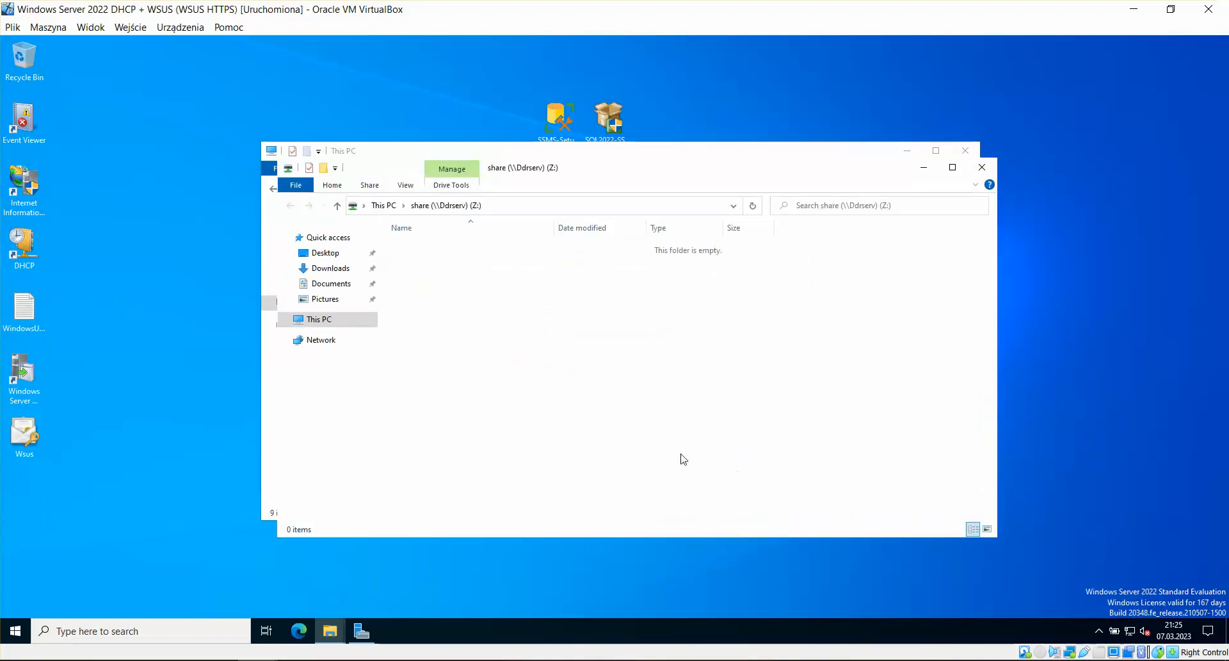
left_click_drag(805, 172, 857, 197)
left_click_drag(769, 157, 546, 153)
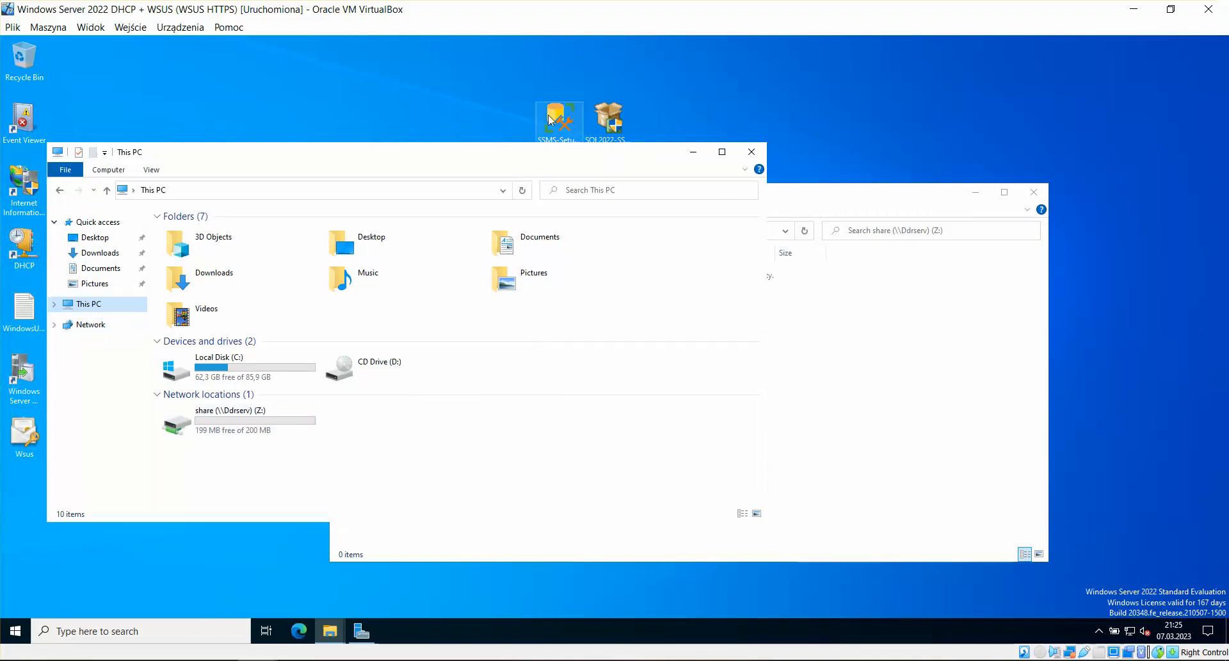
left_click_drag(552, 115, 869, 345)
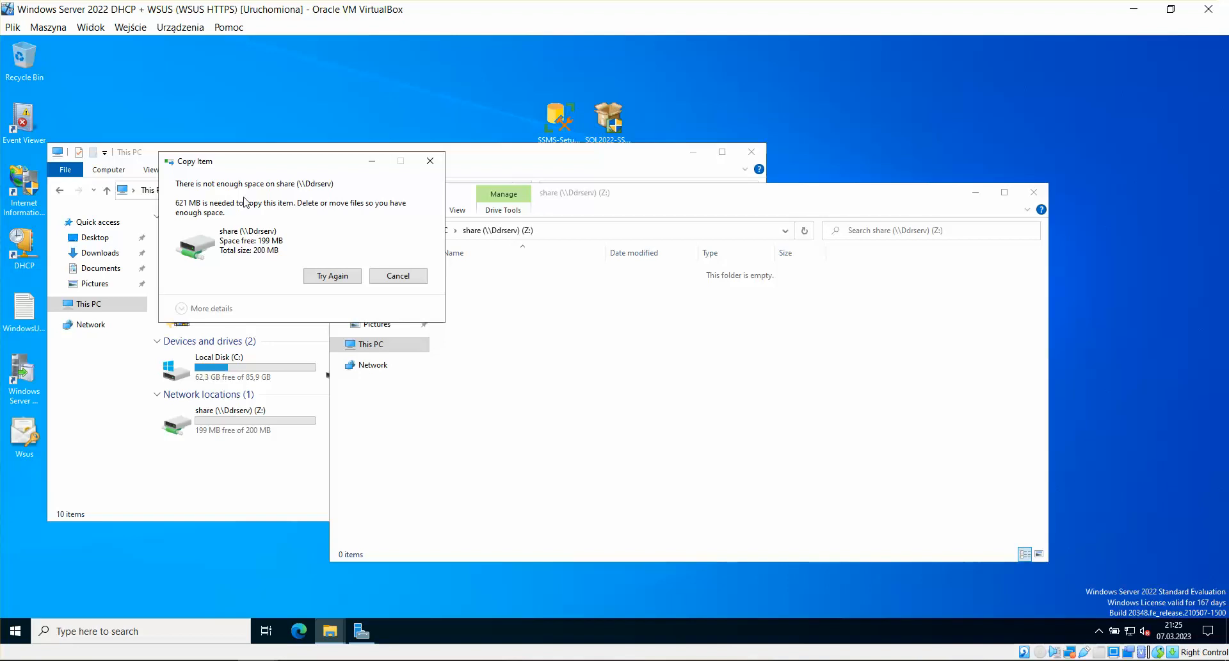
left_click(398, 275)
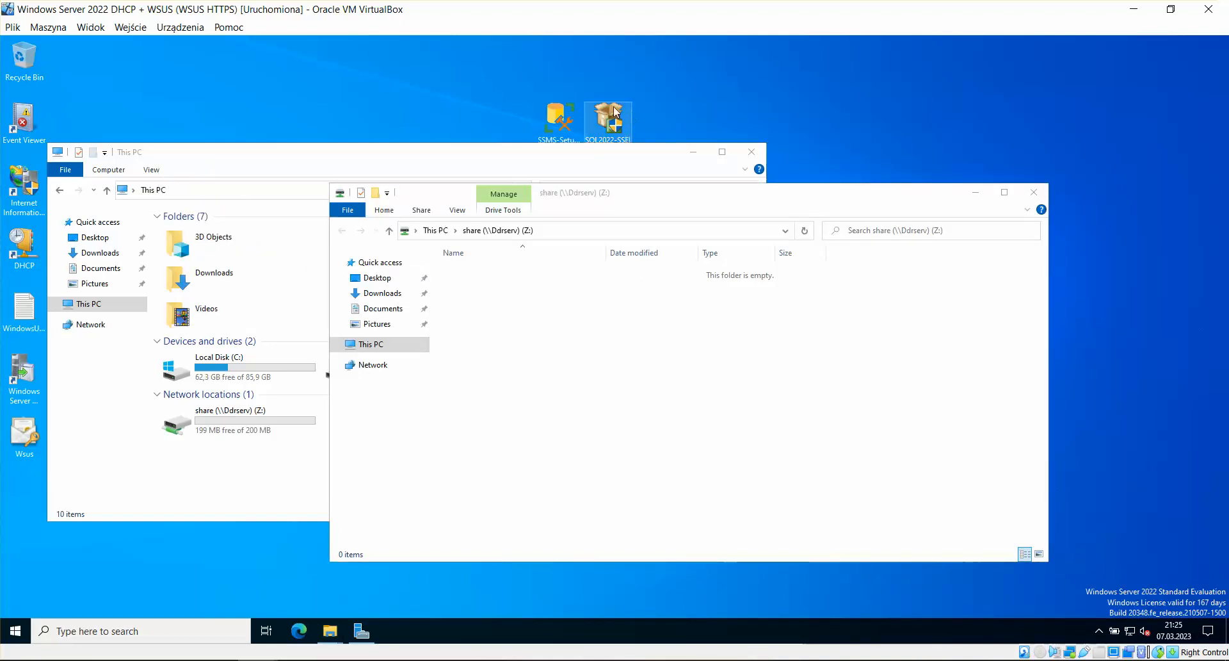
left_click_drag(611, 137, 692, 340)
left_click(594, 373)
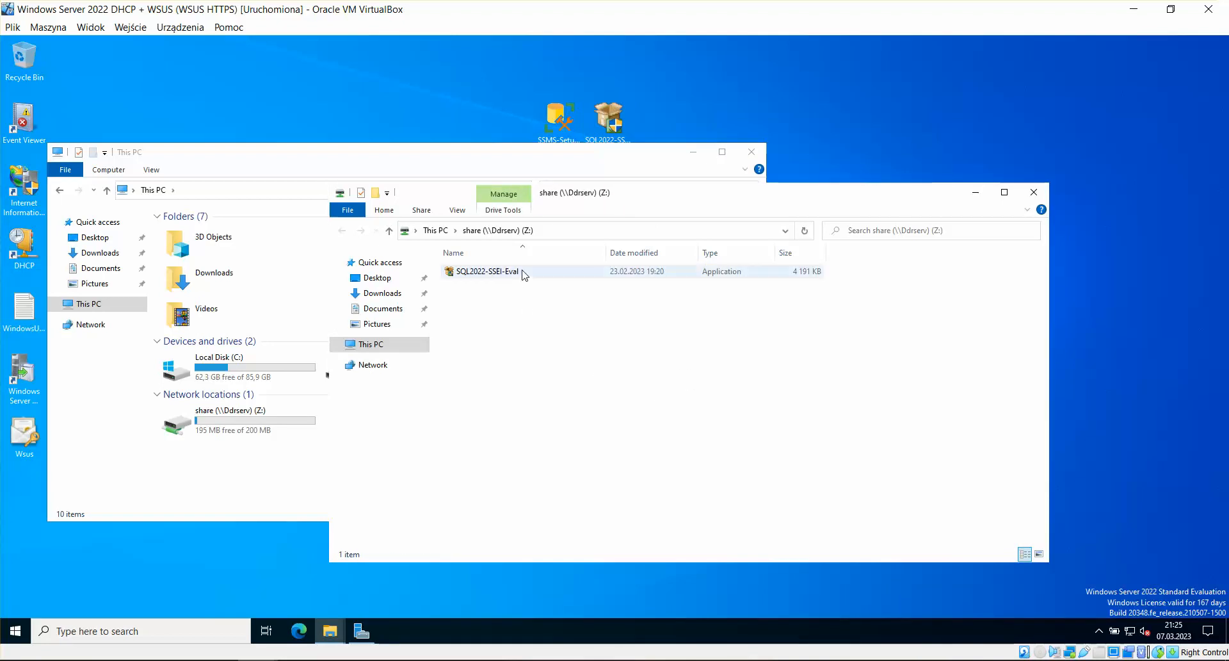
Check the copied SQL2022-SSEI-Eval file's properties, then delete it from the share.
left_click_drag(678, 189, 763, 195)
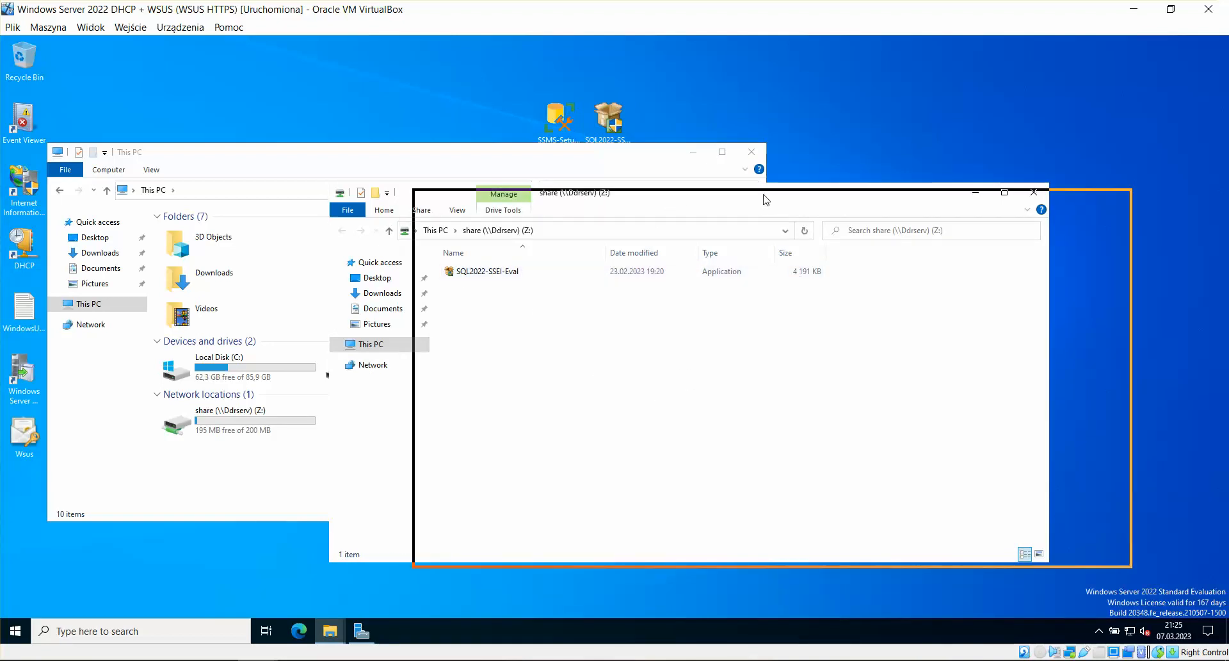
right_click(583, 282)
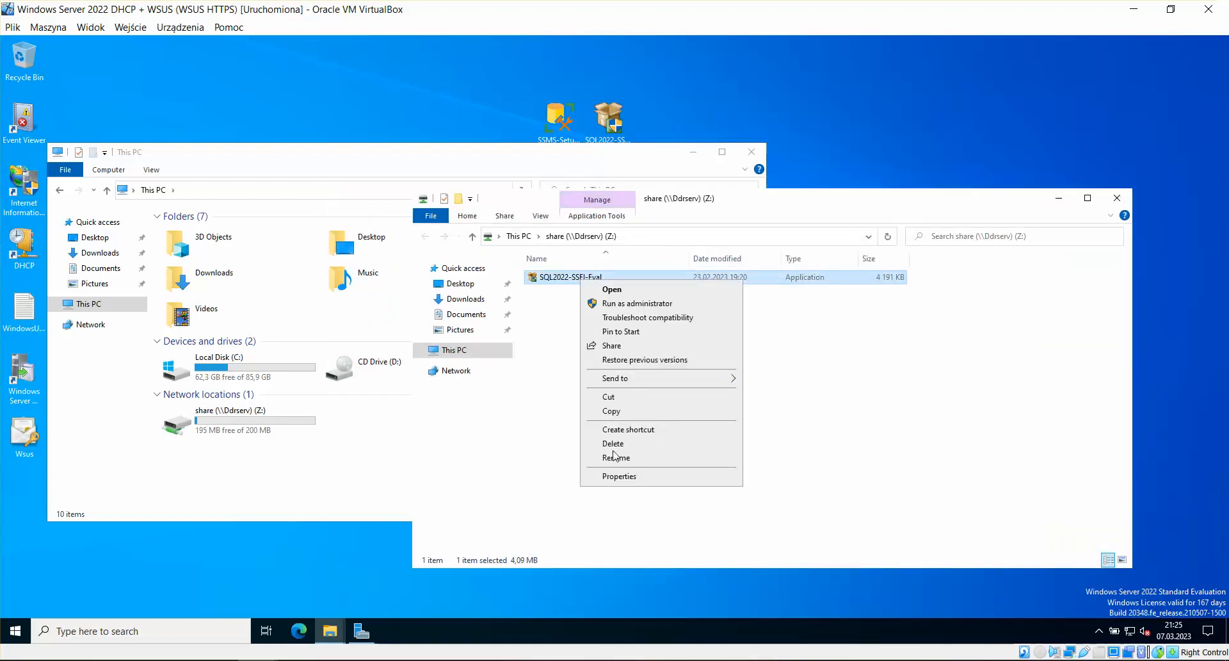
left_click(616, 476)
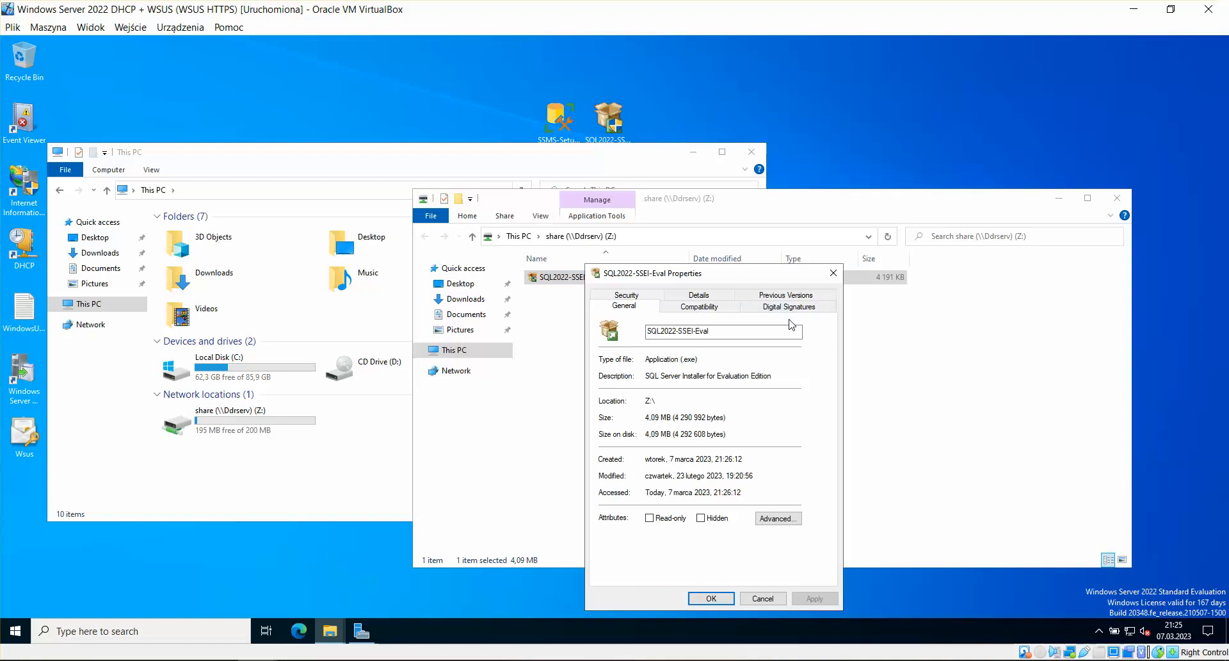
left_click(833, 273)
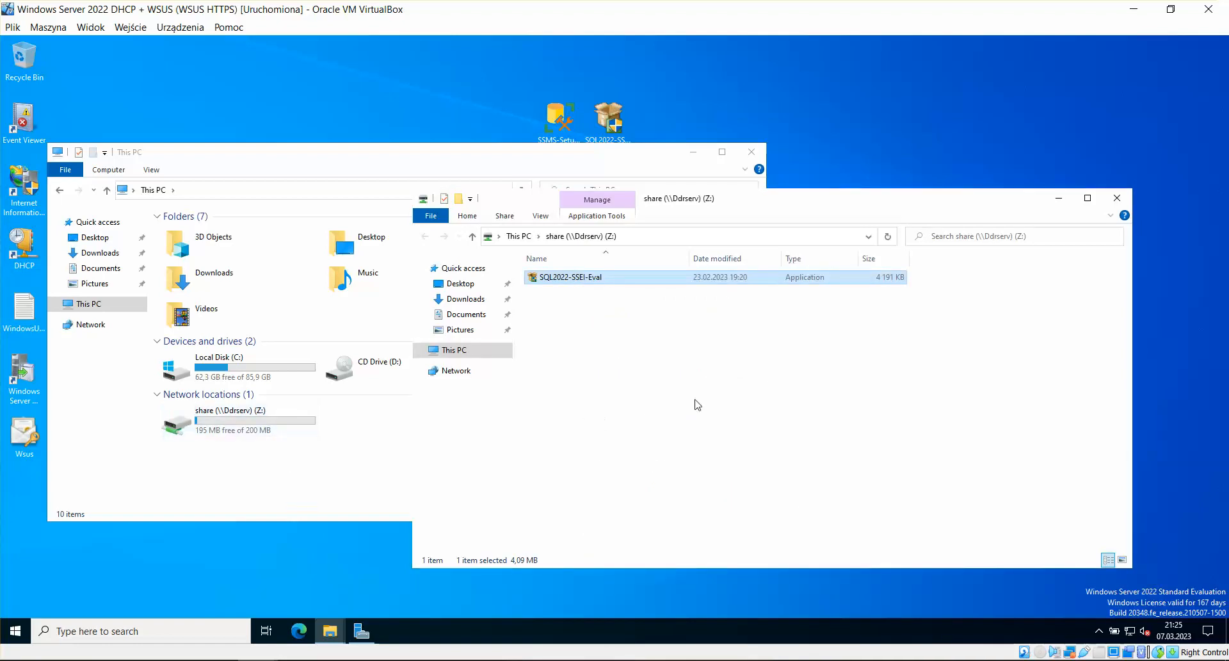
left_click(694, 376)
left_click(576, 275)
right_click(577, 277)
left_click(628, 440)
left_click(660, 386)
Rearrange the share and This PC windows, then switch to the Windows server 2022 EVO VM.
left_click_drag(764, 207, 731, 210)
left_click_drag(363, 166, 443, 150)
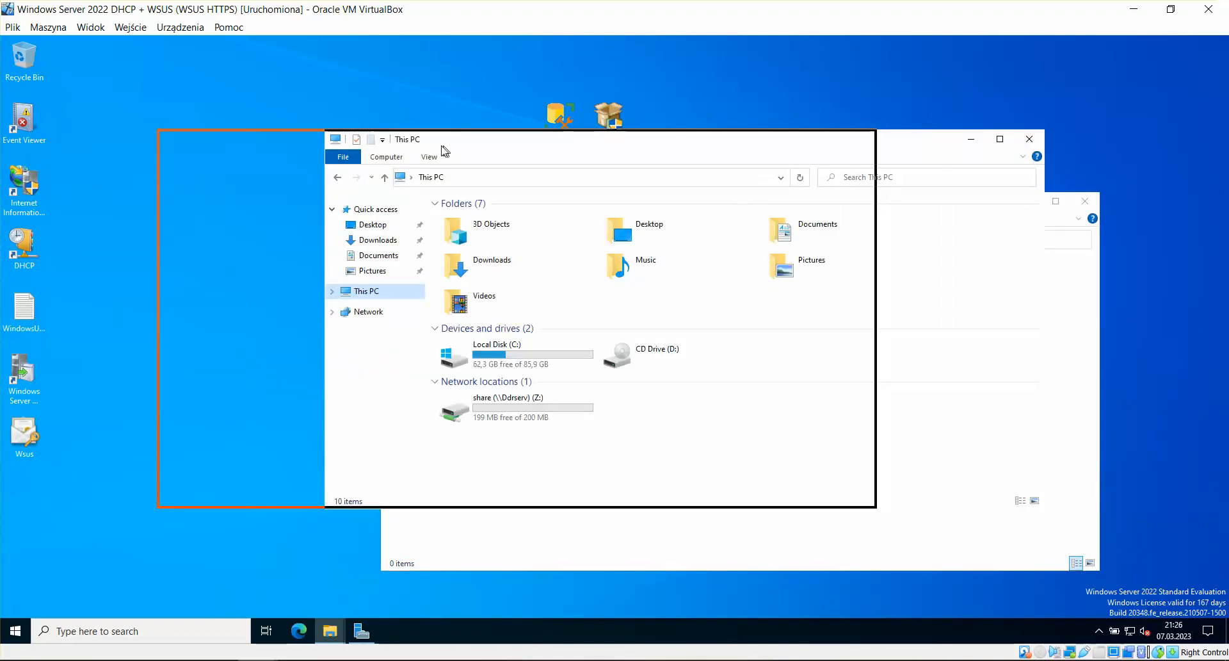
left_click(967, 209)
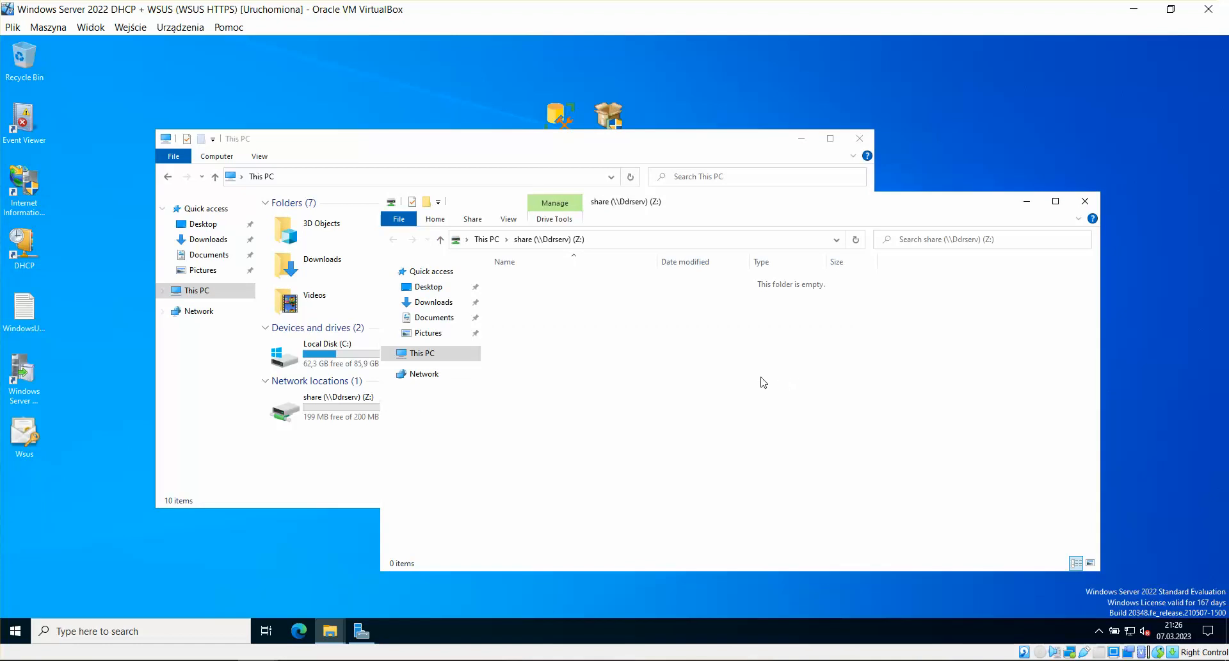
left_click(331, 455)
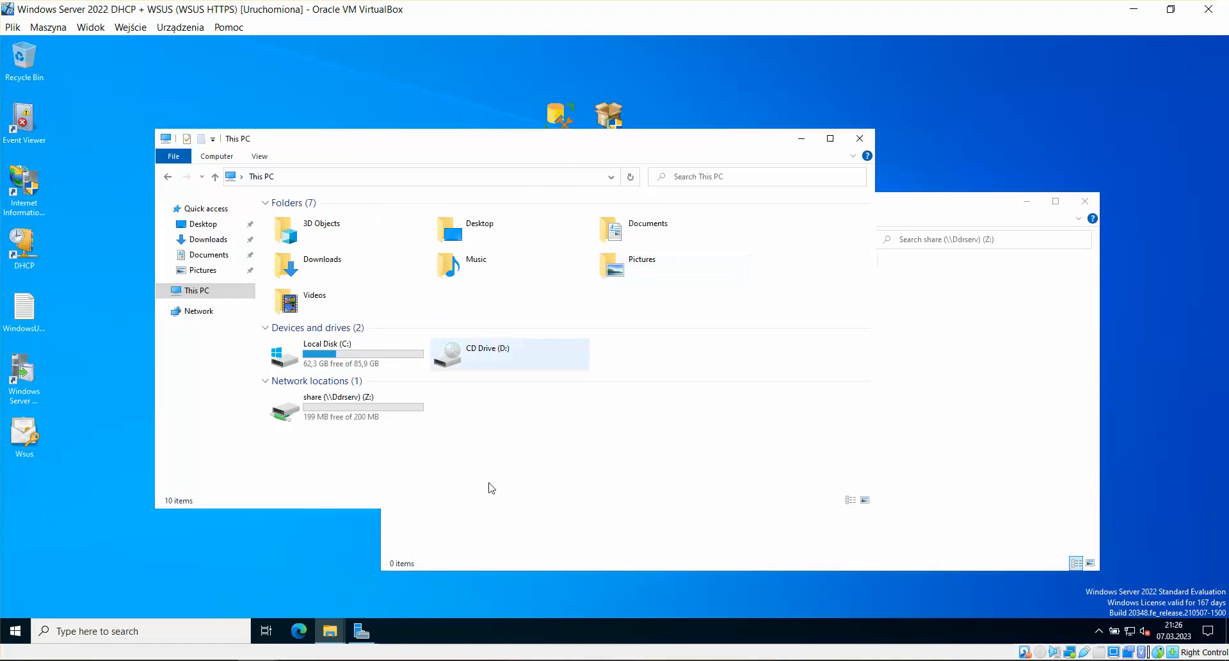
mouse_move(330, 630)
left_click(268, 595)
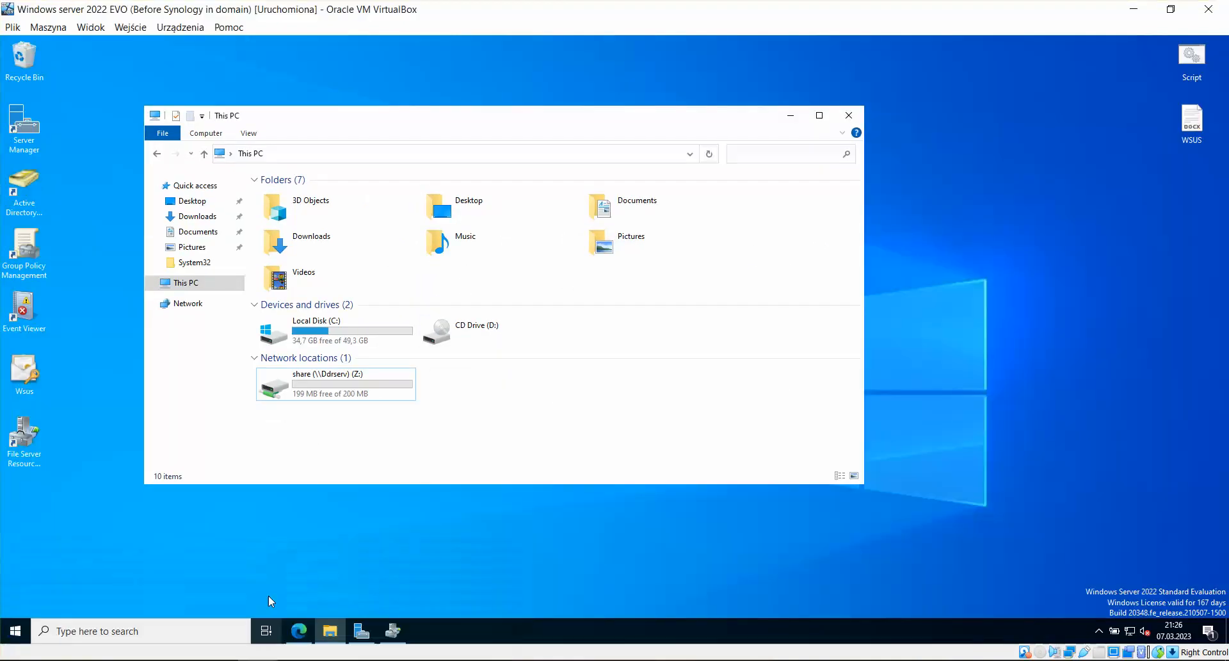
Try the 2 GB Limit template in GB on the C:\SHARE quota, discard the changes, open its actions.
left_click(392, 631)
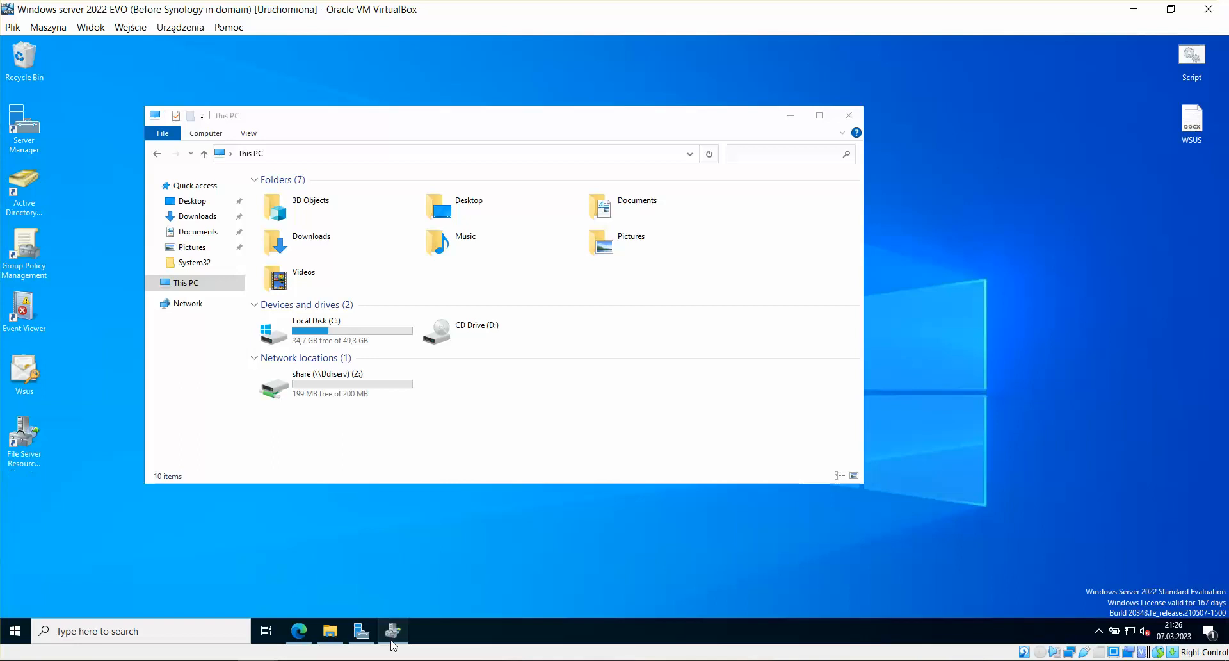
double_click(561, 185)
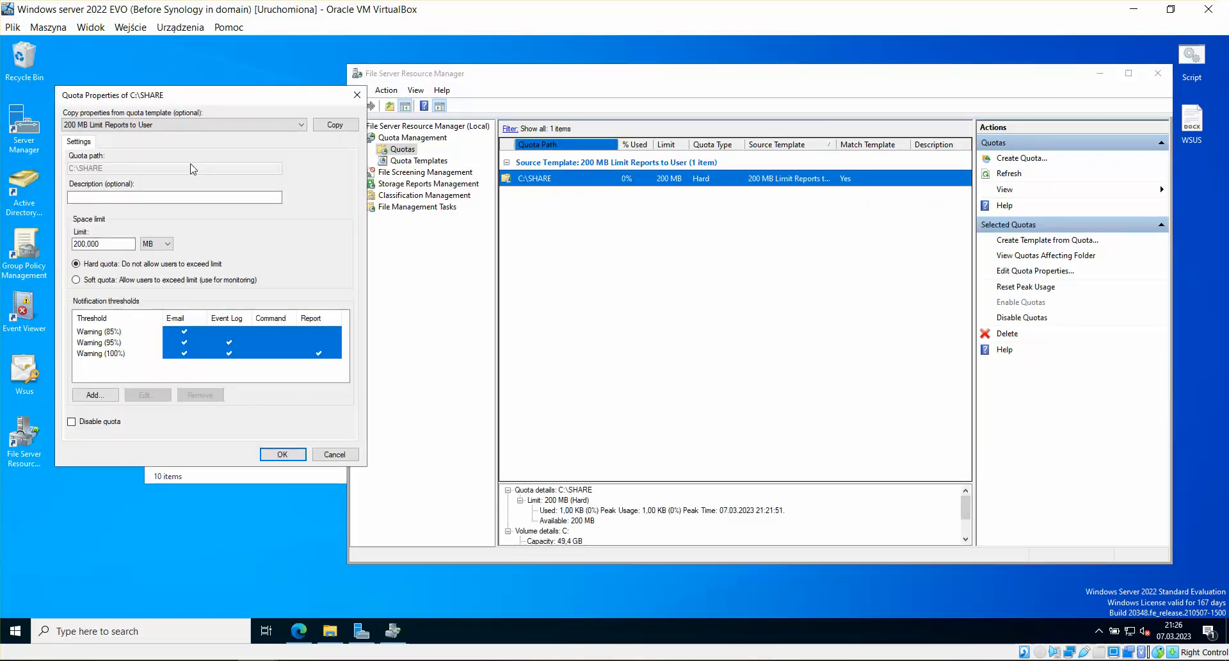
left_click(279, 125)
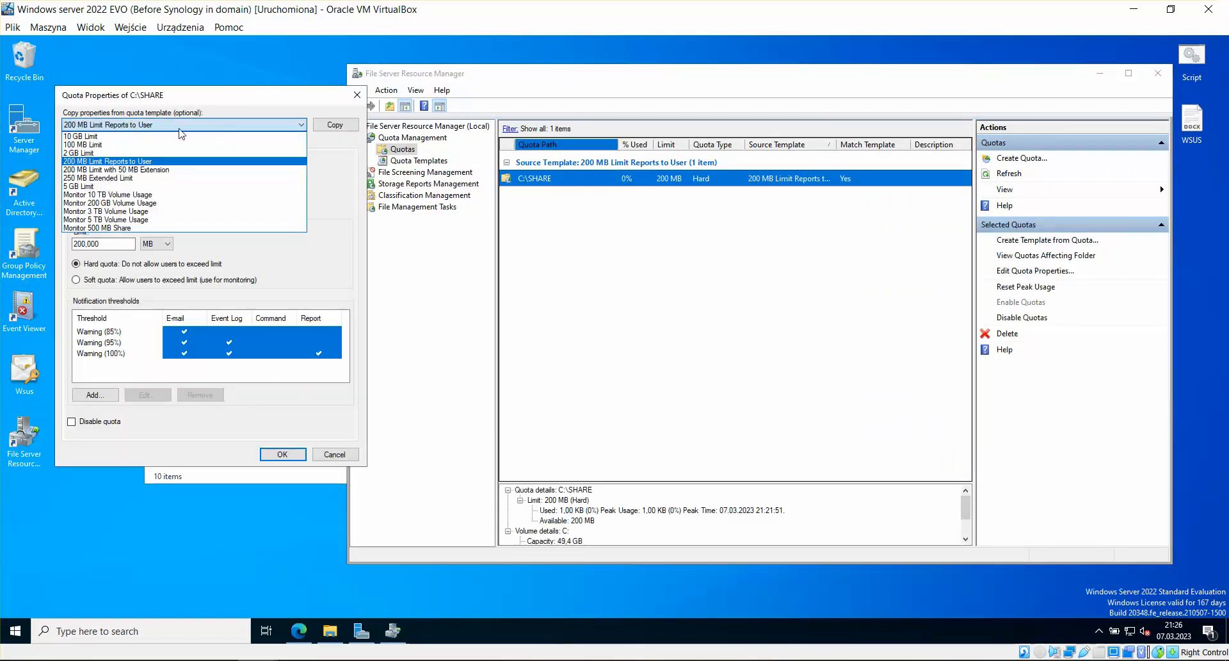
left_click(117, 153)
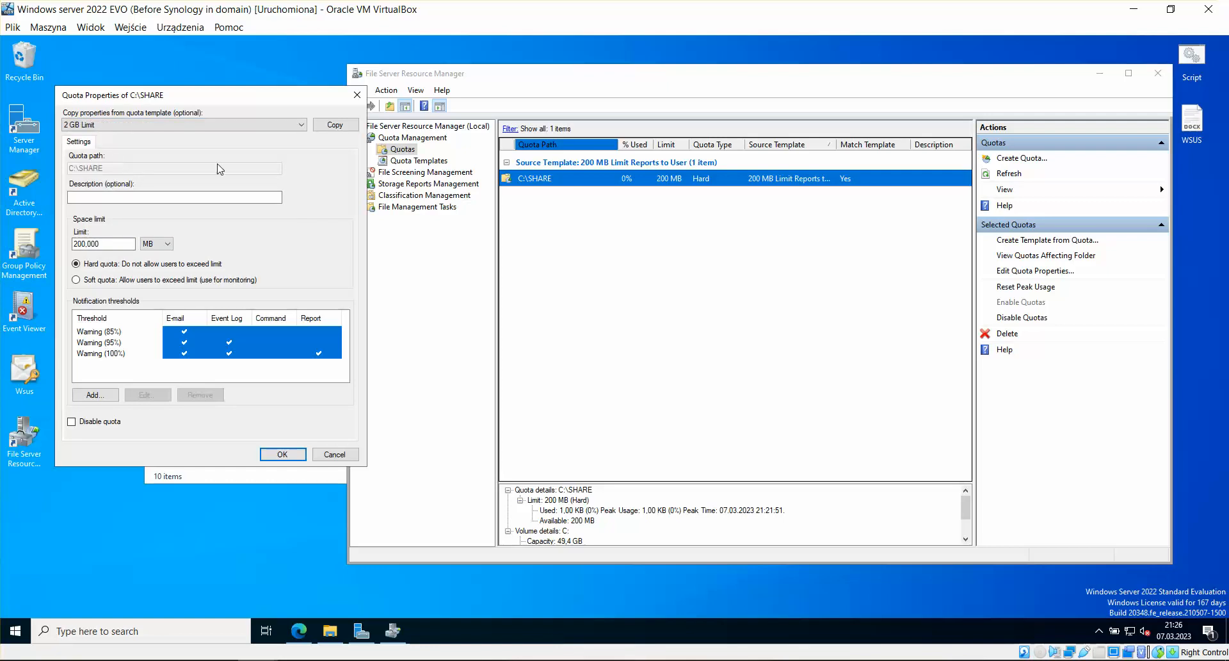
left_click(158, 246)
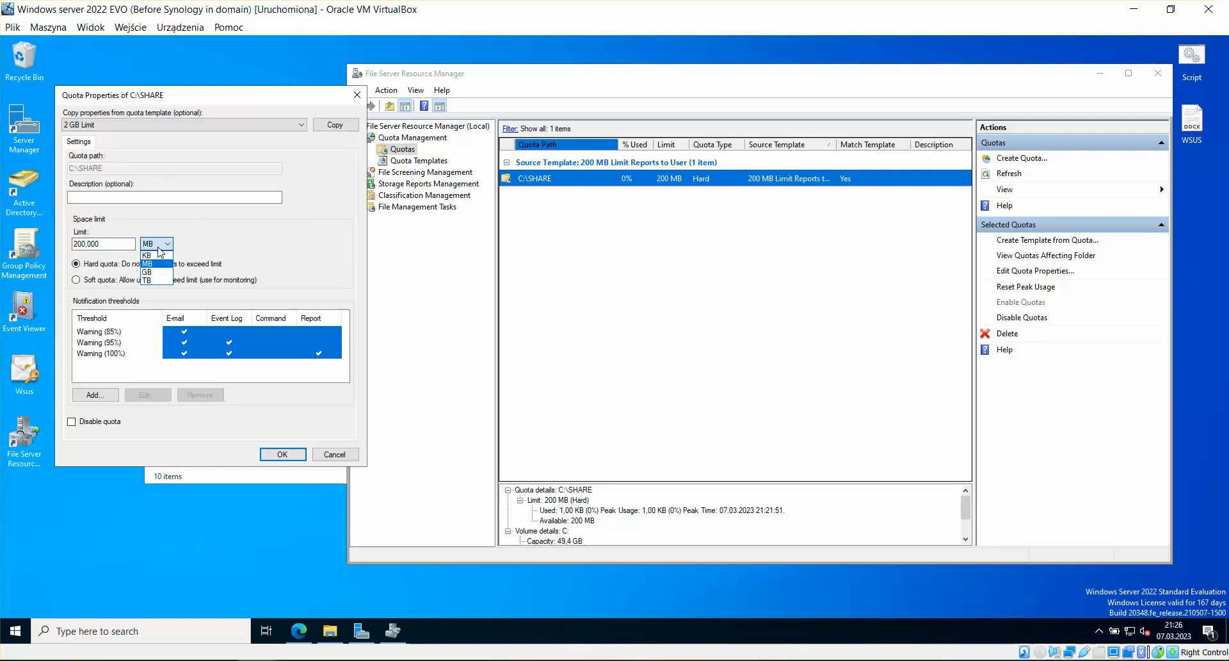
left_click(154, 276)
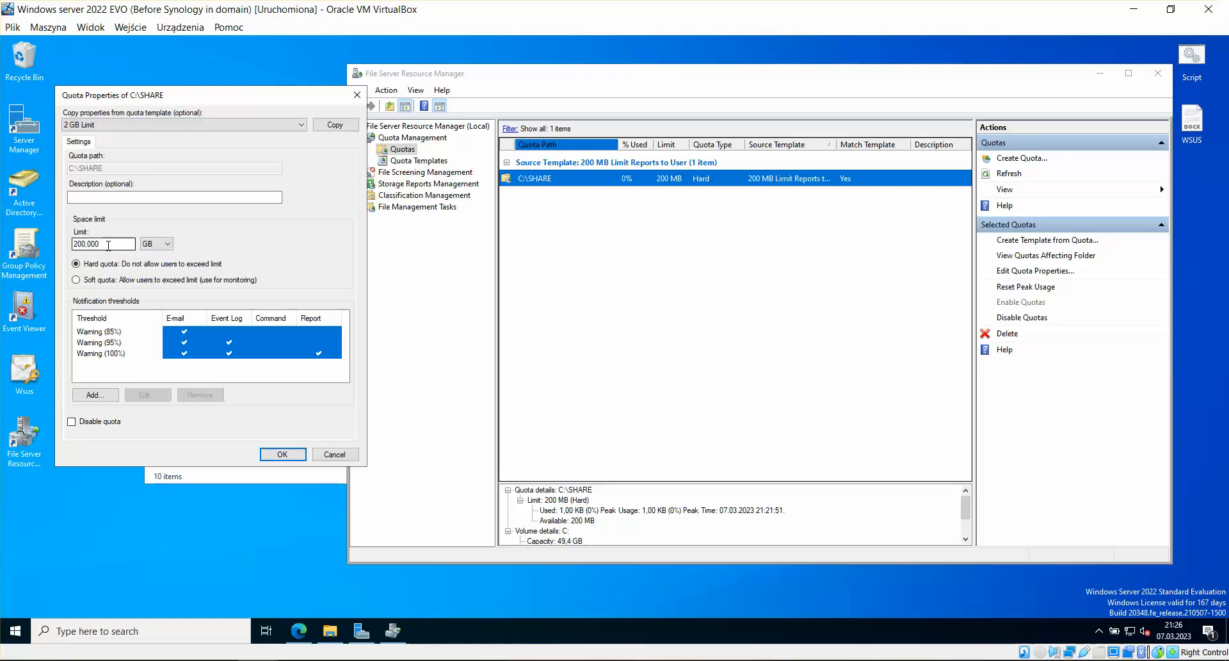
left_click(117, 244)
left_click(356, 95)
right_click(562, 174)
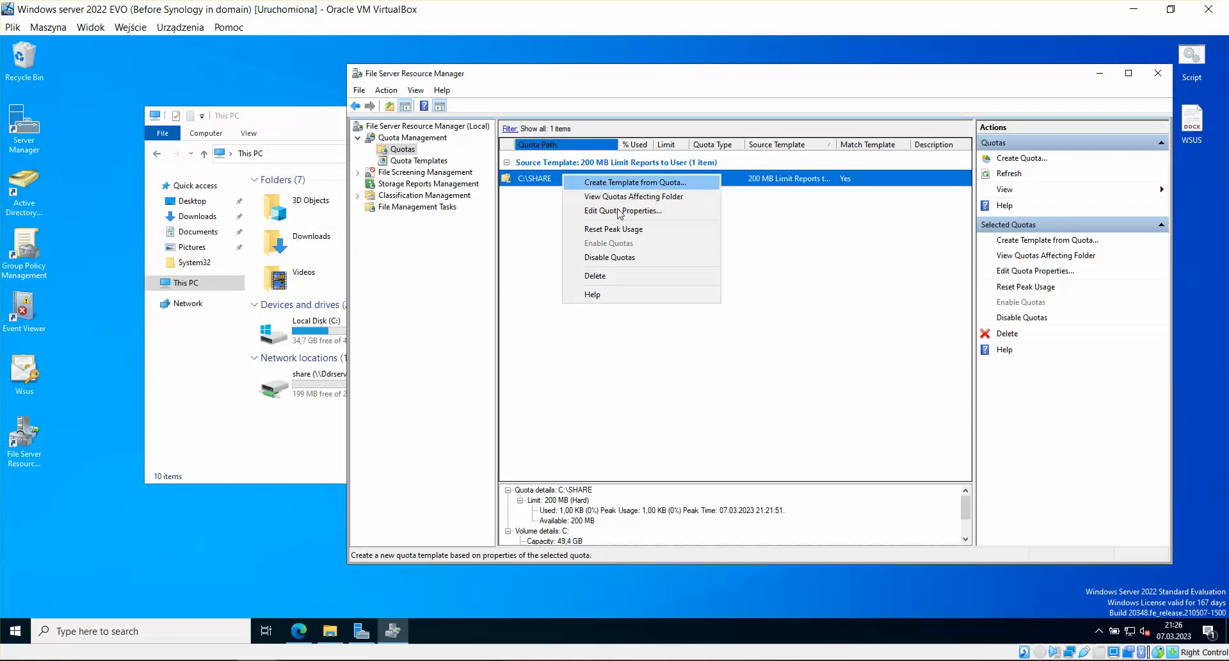
Delete the old 200 MB quota on C:\SHARE.
left_click(608, 276)
left_click(634, 372)
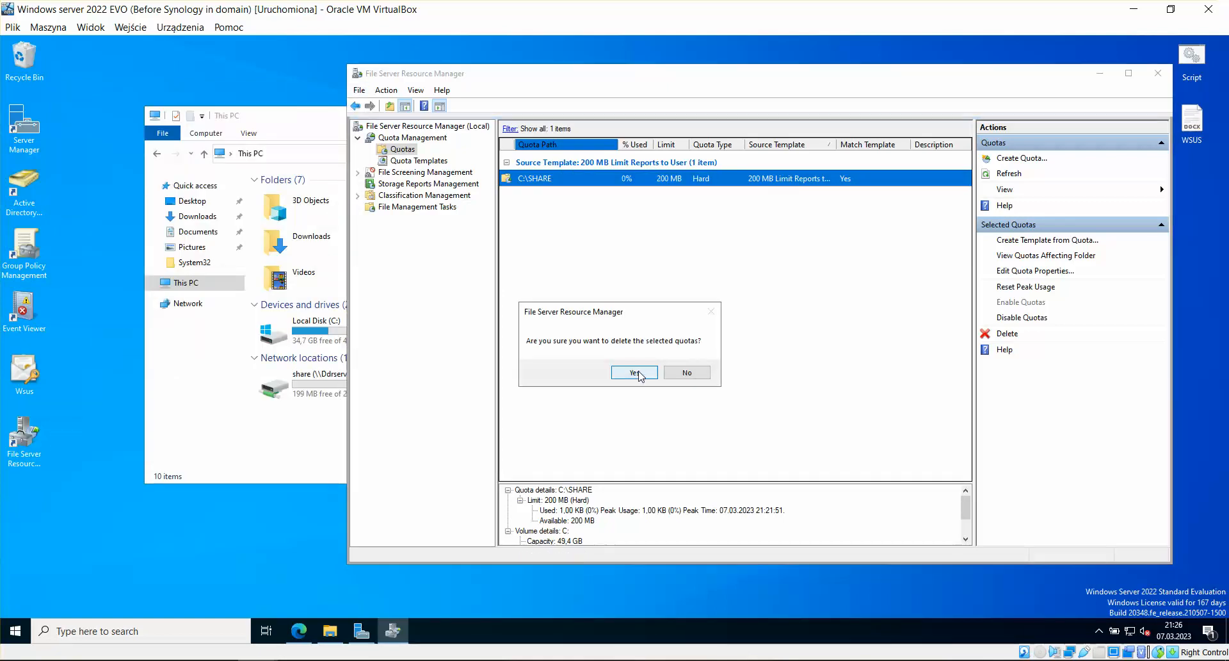
right_click(628, 200)
left_click(677, 206)
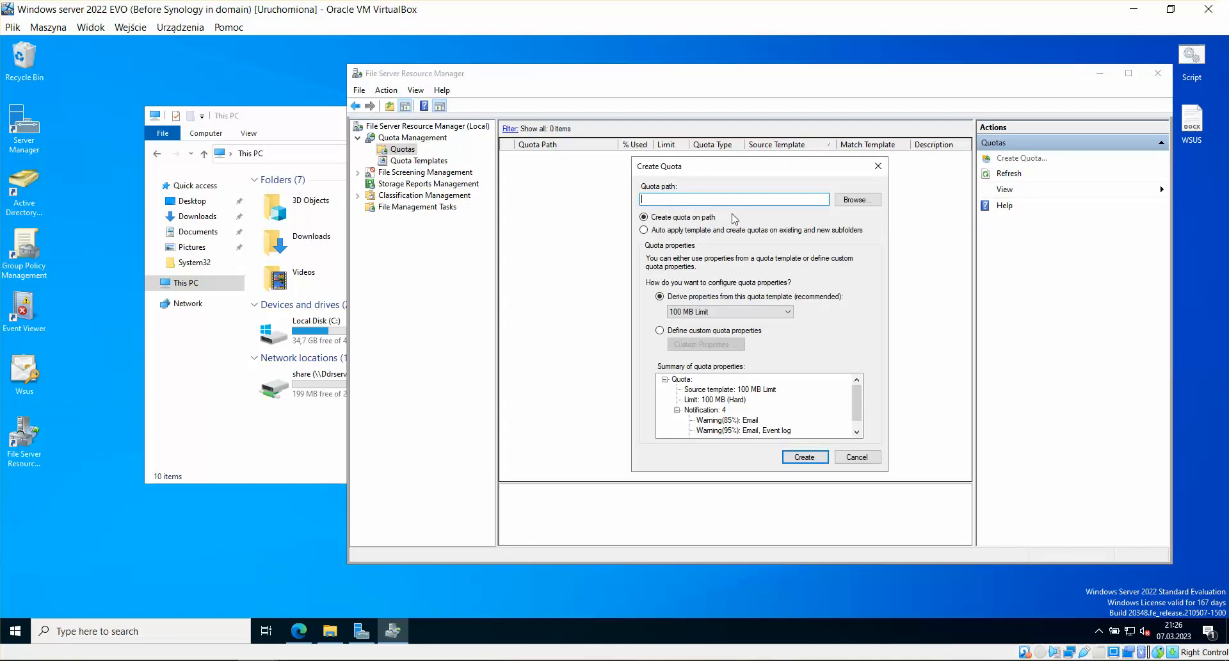
Create a new quota on C:\SHARE based on the 2 GB Limit template.
left_click(852, 203)
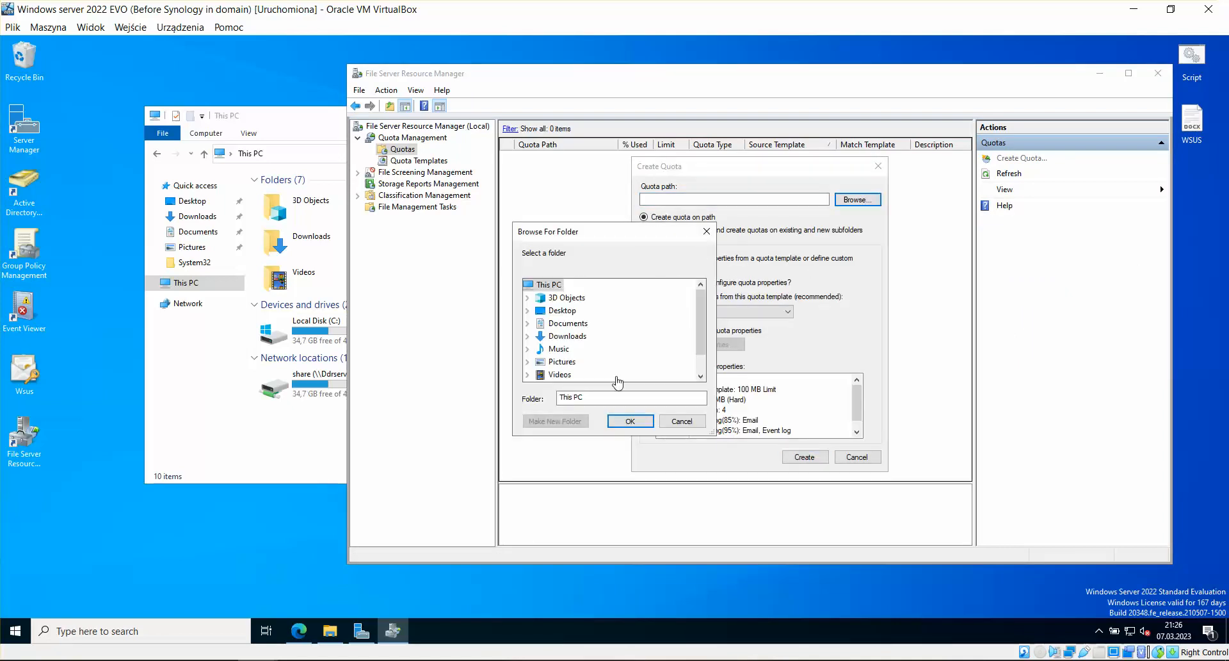
scroll(615, 377, "down", 1)
double_click(564, 361)
left_click(572, 335)
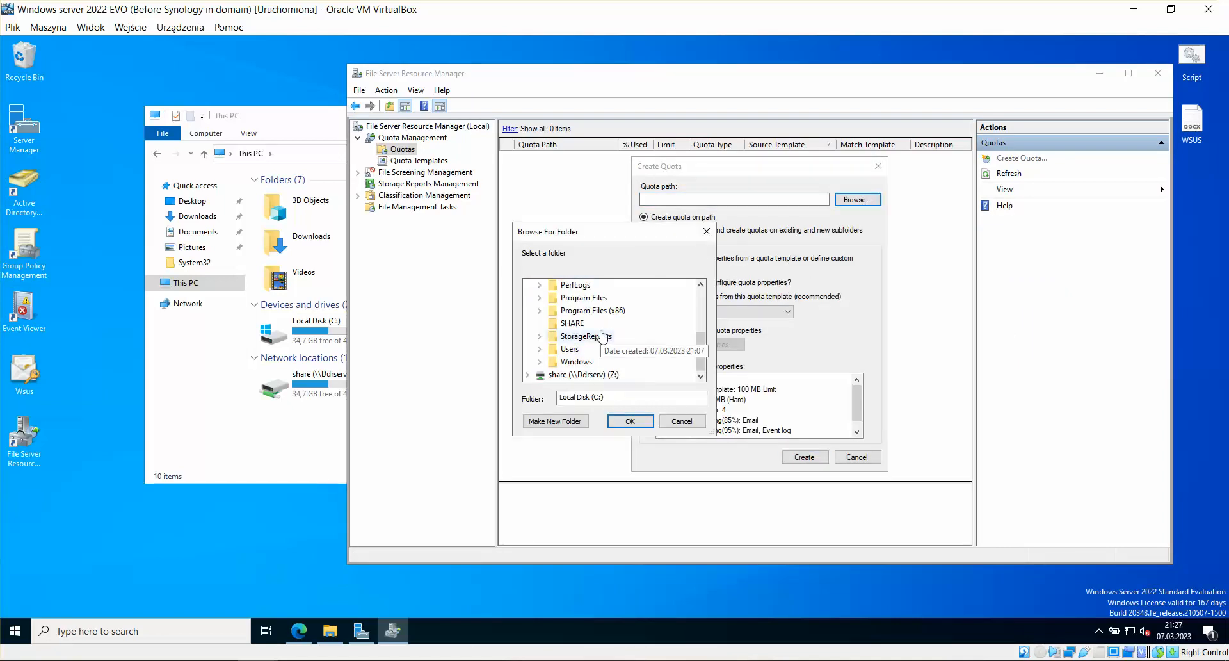
scroll(583, 349, "down", 1)
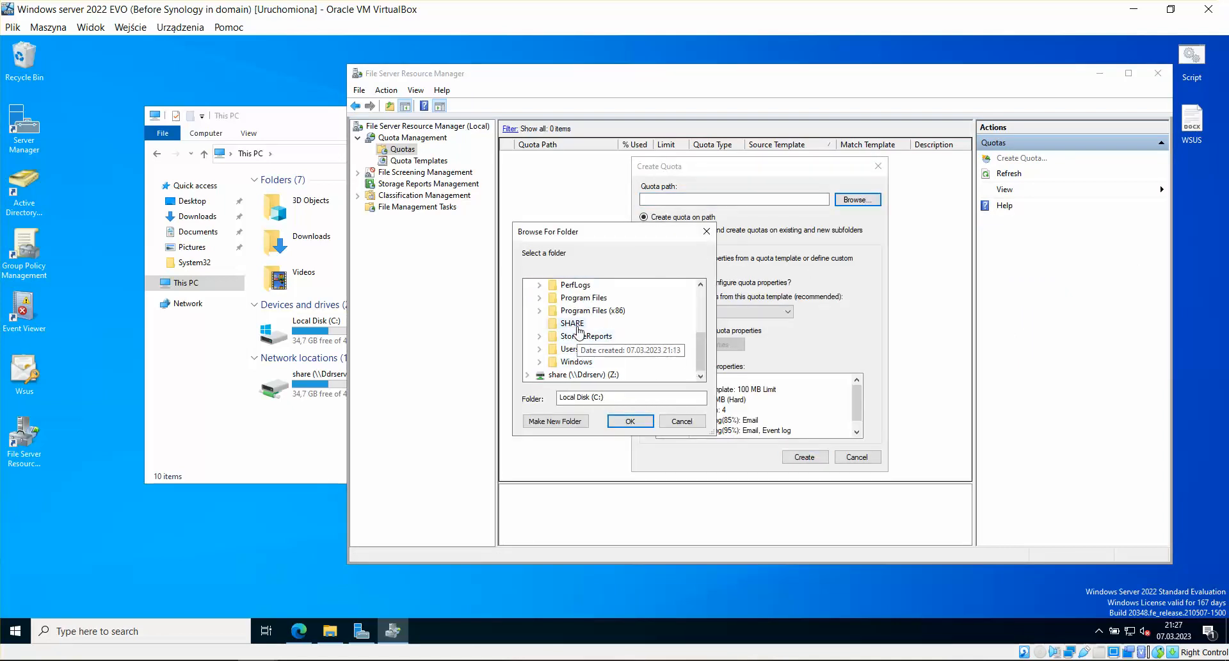
left_click(630, 421)
left_click(743, 312)
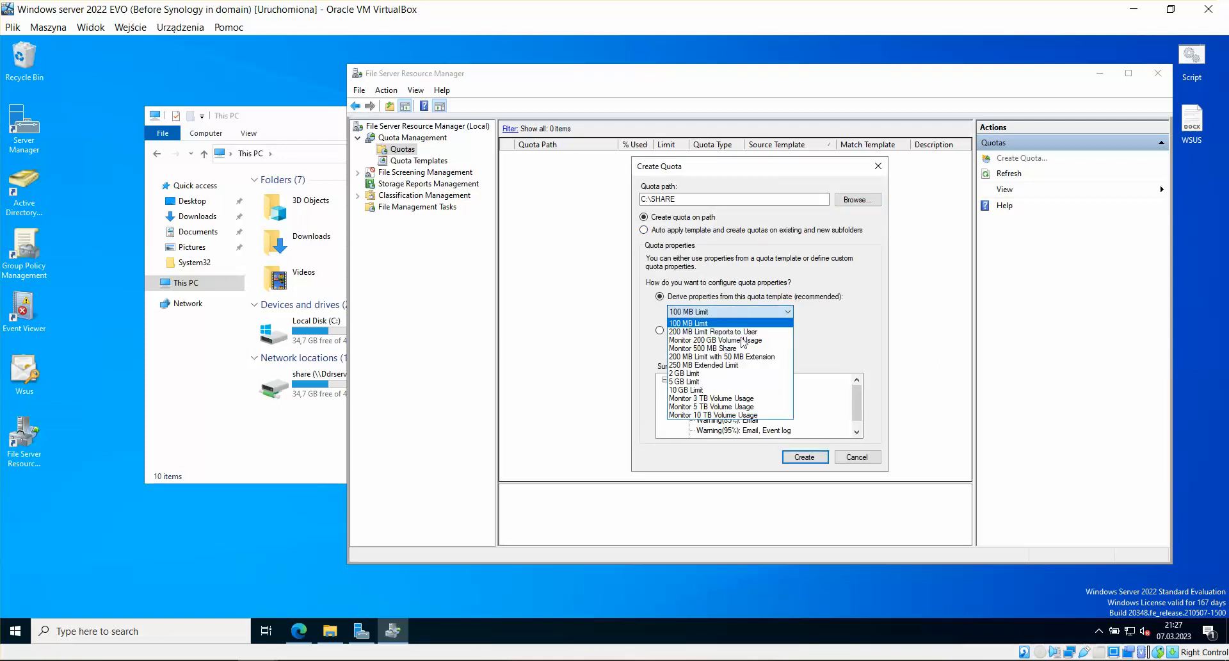
left_click(723, 374)
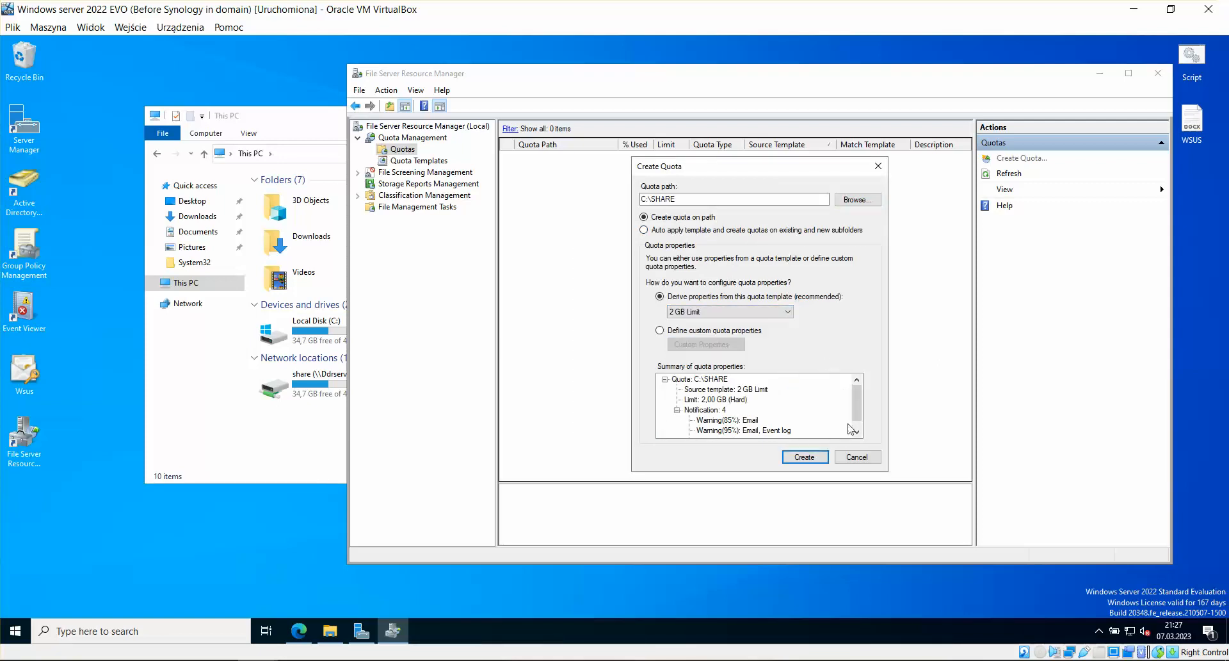
left_click(804, 457)
Review the new C:\SHARE quota's properties and close them unchanged.
left_click(682, 181)
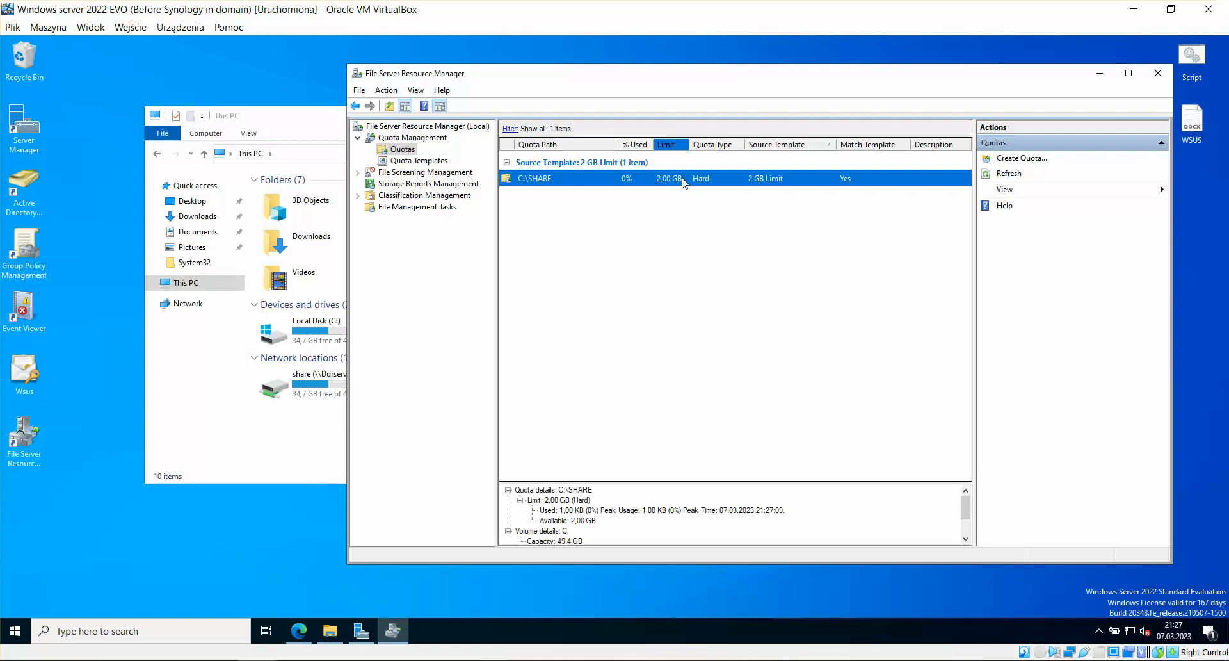
right_click(694, 182)
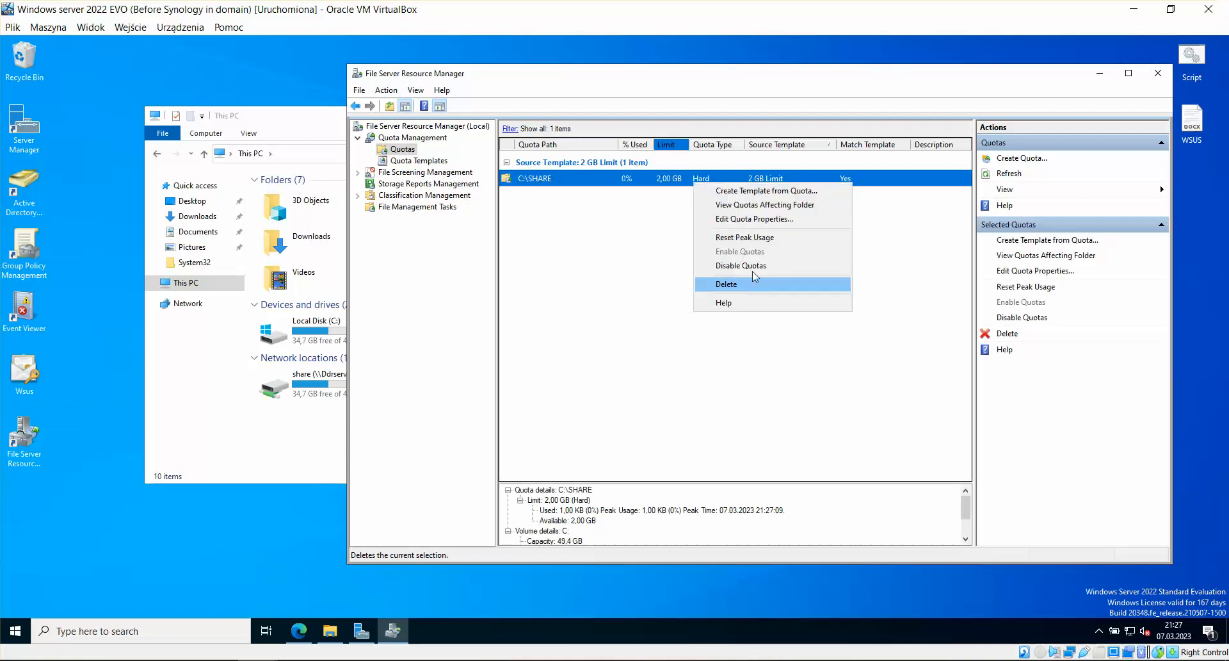
left_click(772, 218)
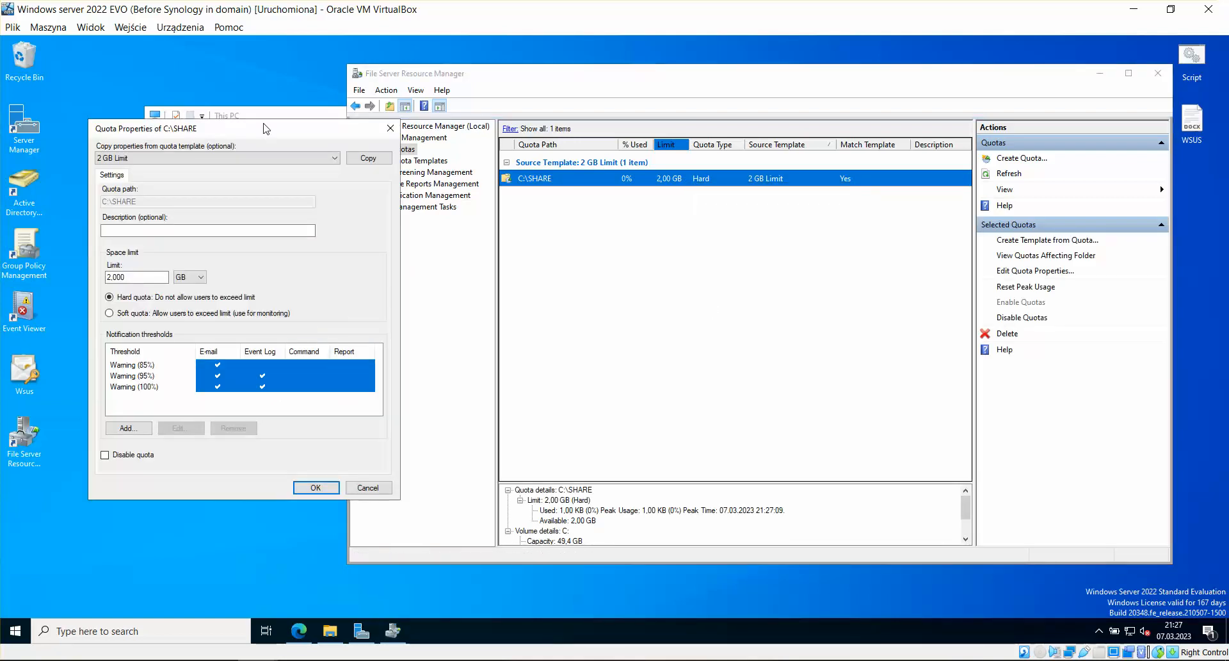
left_click_drag(267, 128, 356, 134)
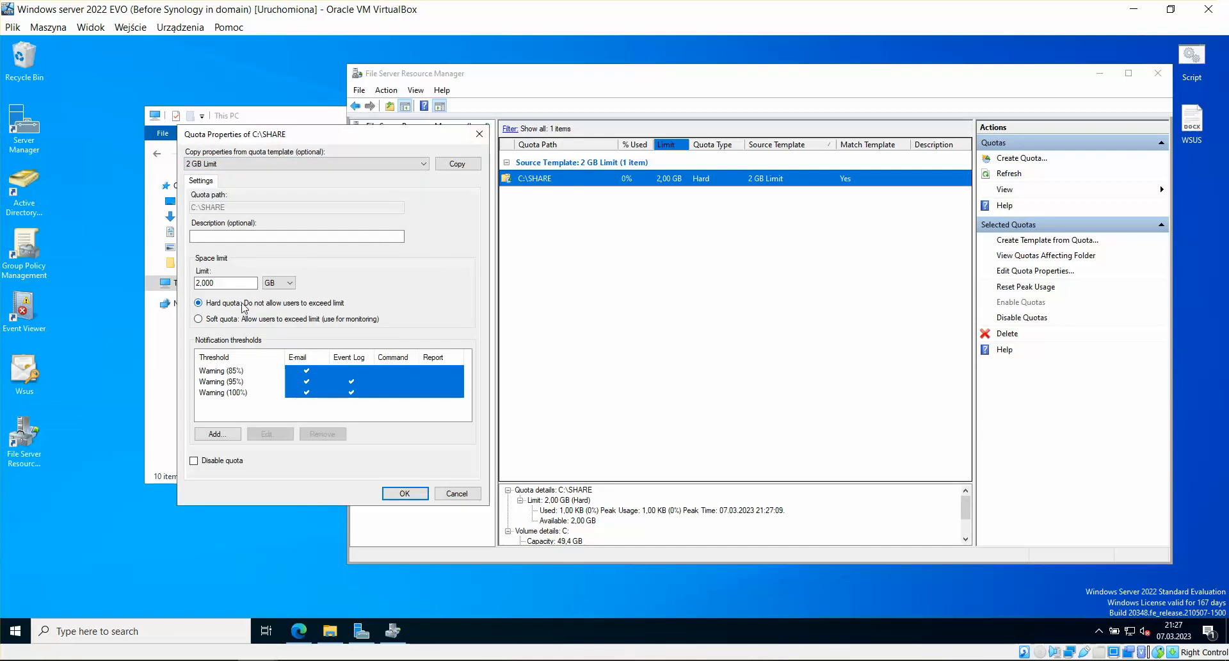
left_click(479, 133)
left_click(309, 427)
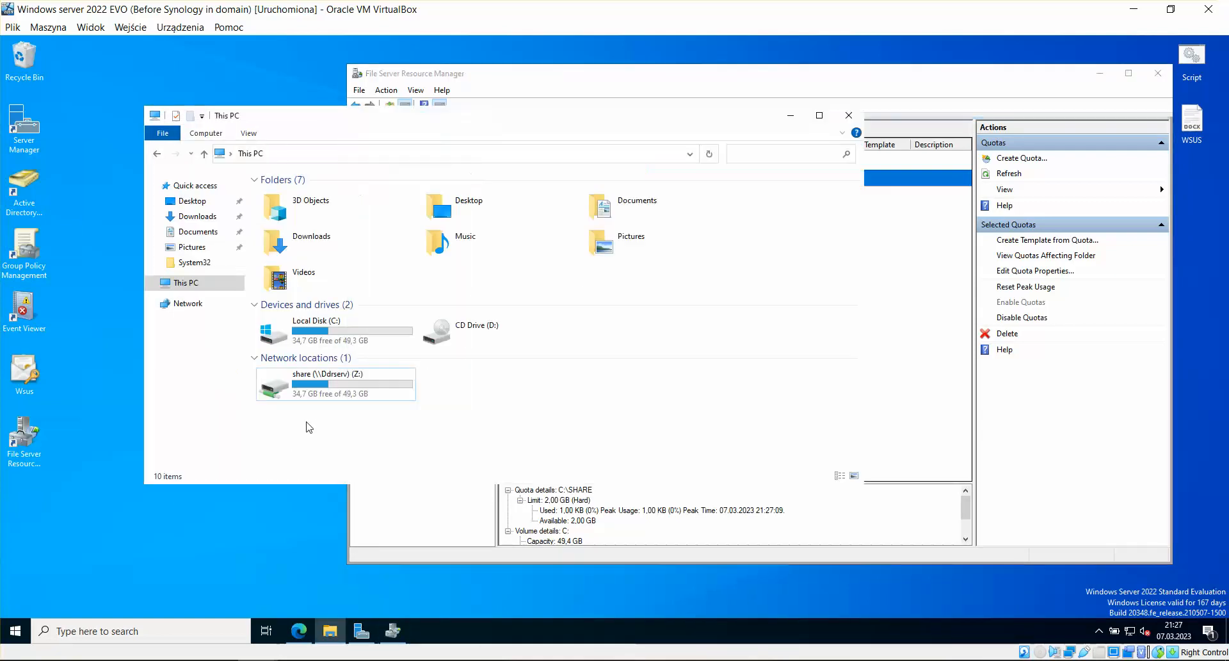
Refresh This PC so share (Z:) shows 1,99 GB free of 2,00 GB.
left_click_drag(542, 121, 482, 133)
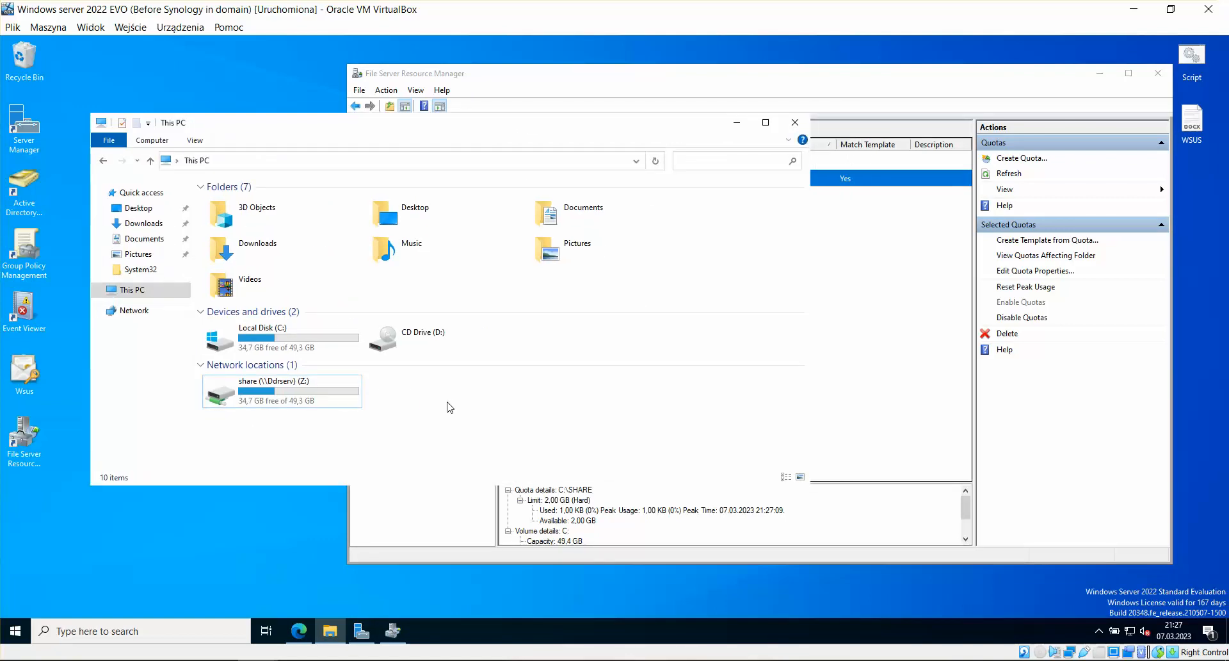
right_click(400, 382)
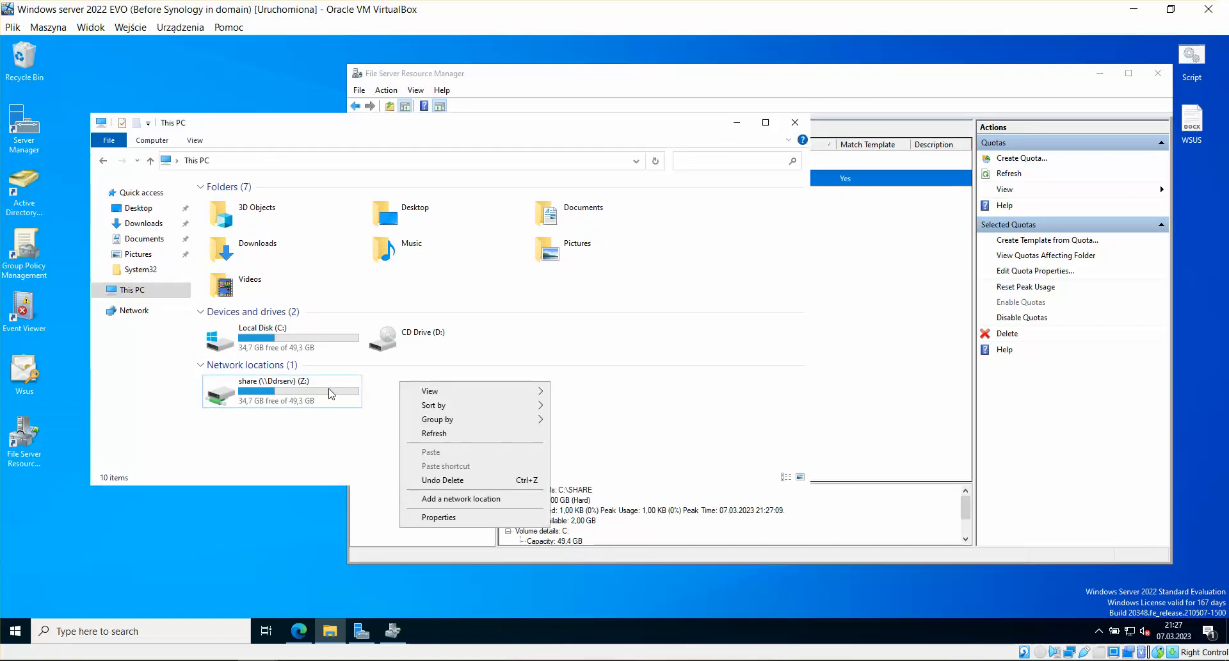
right_click(320, 392)
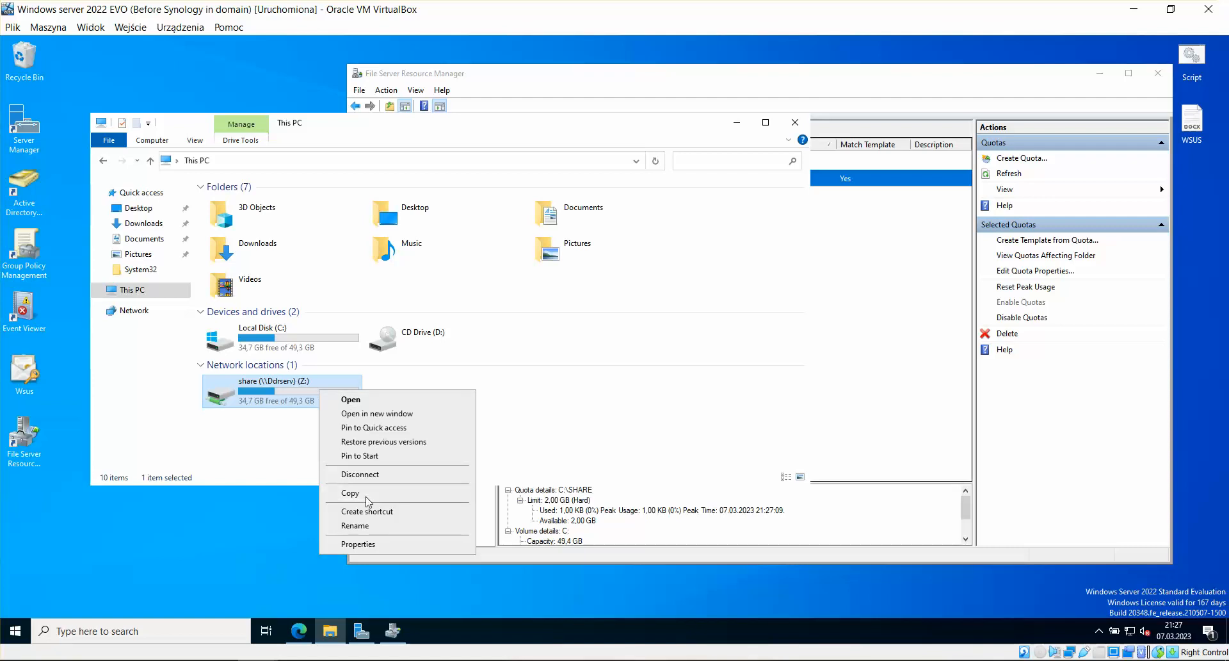
left_click(581, 401)
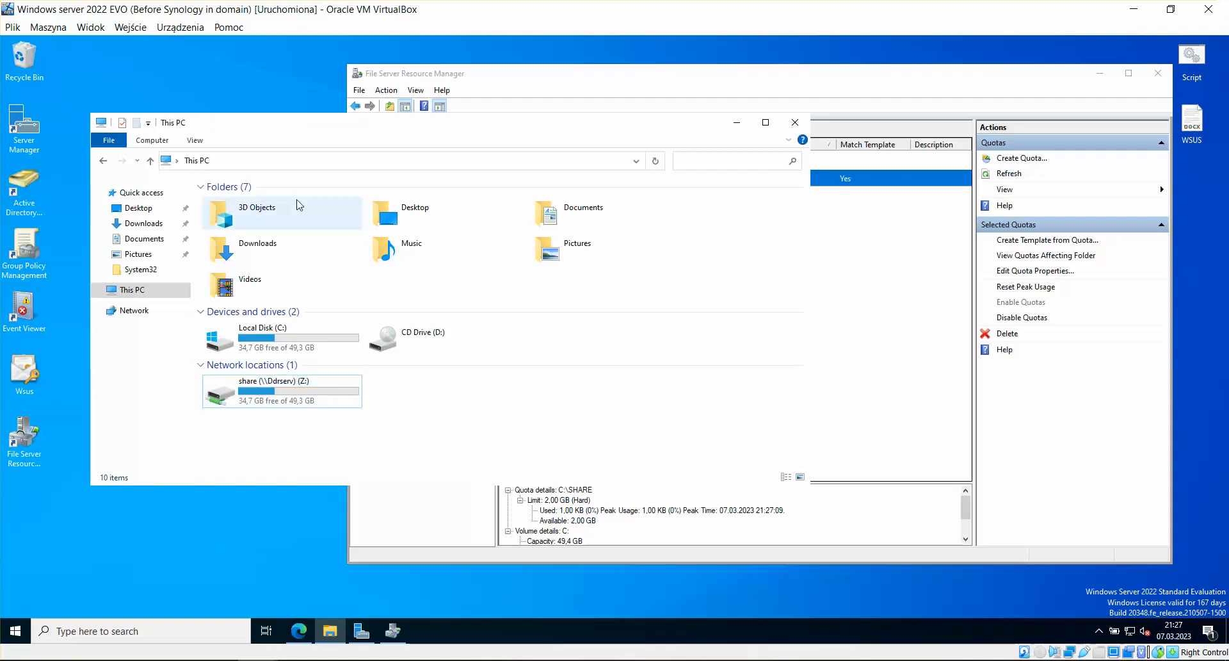
right_click(422, 394)
left_click(463, 445)
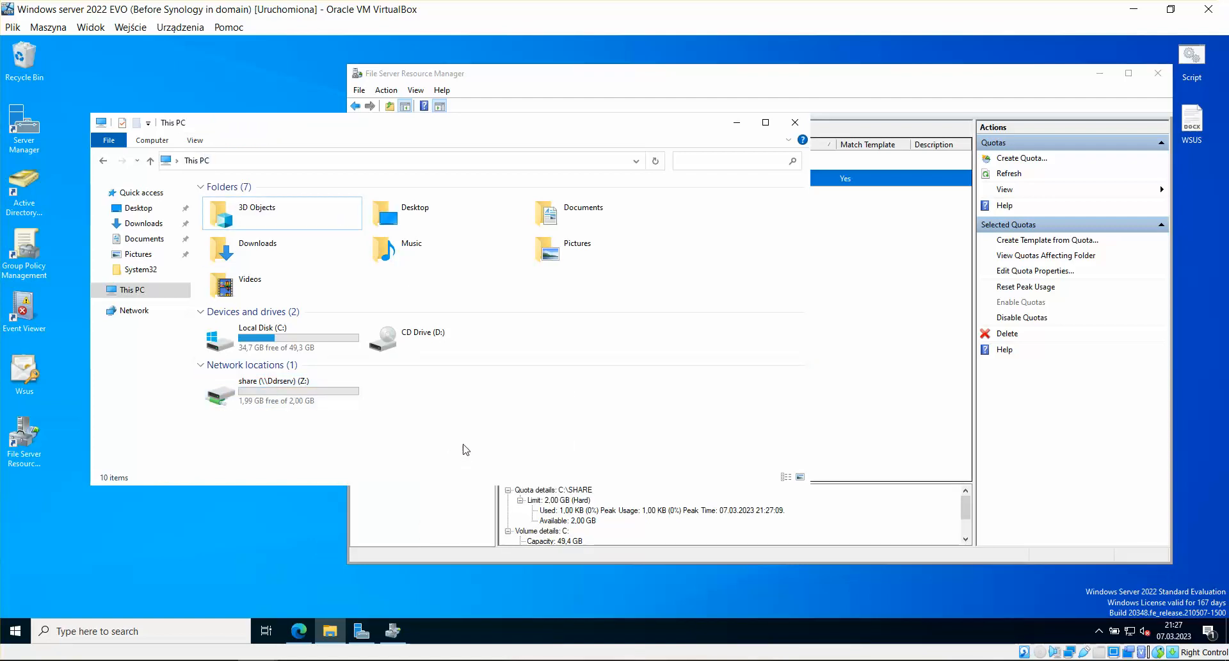
left_click(334, 403)
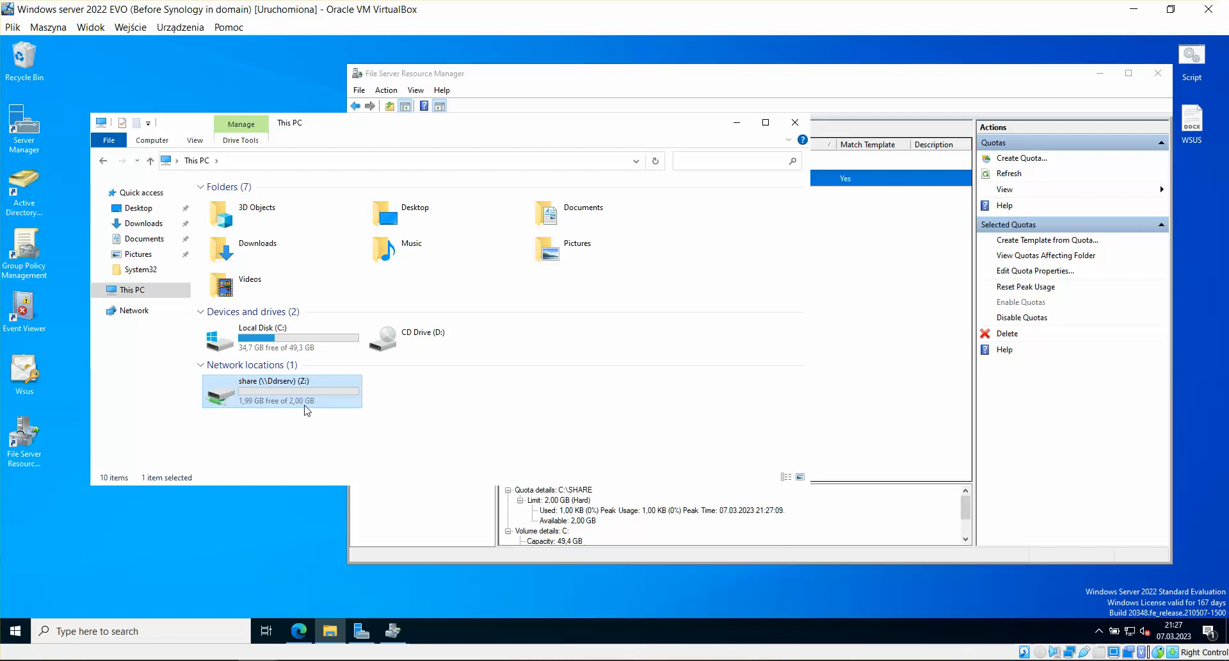
Minimize Server Manager and switch to the DHCP + WSUS server VM.
left_click(362, 630)
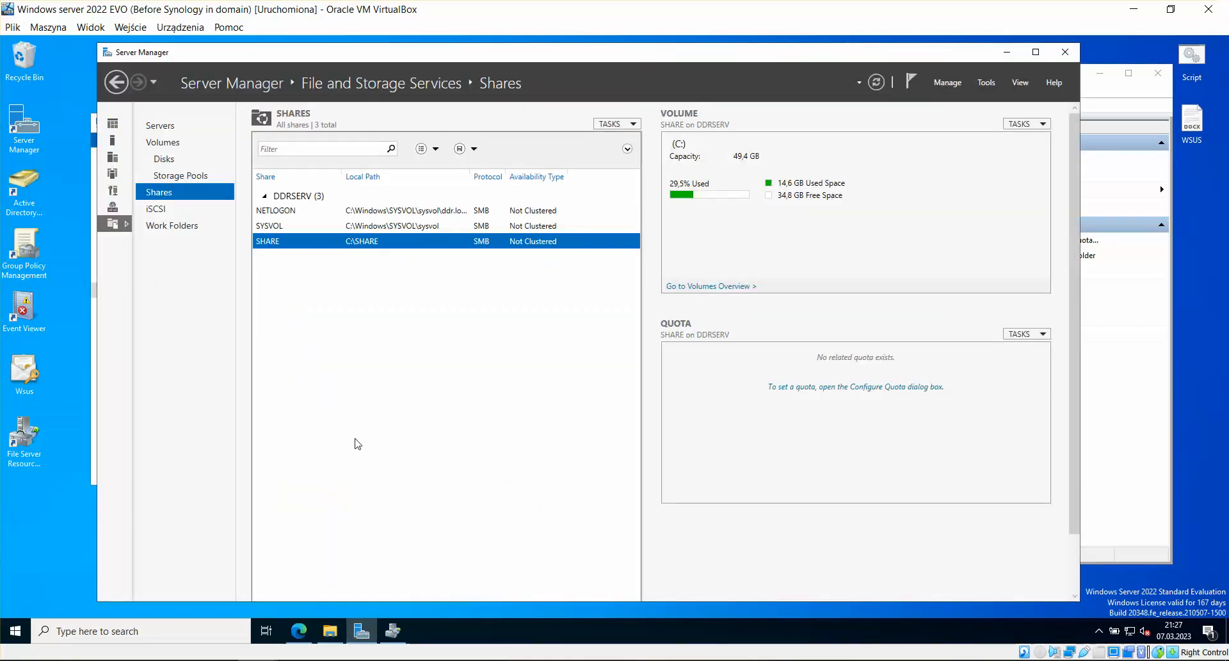
left_click(363, 627)
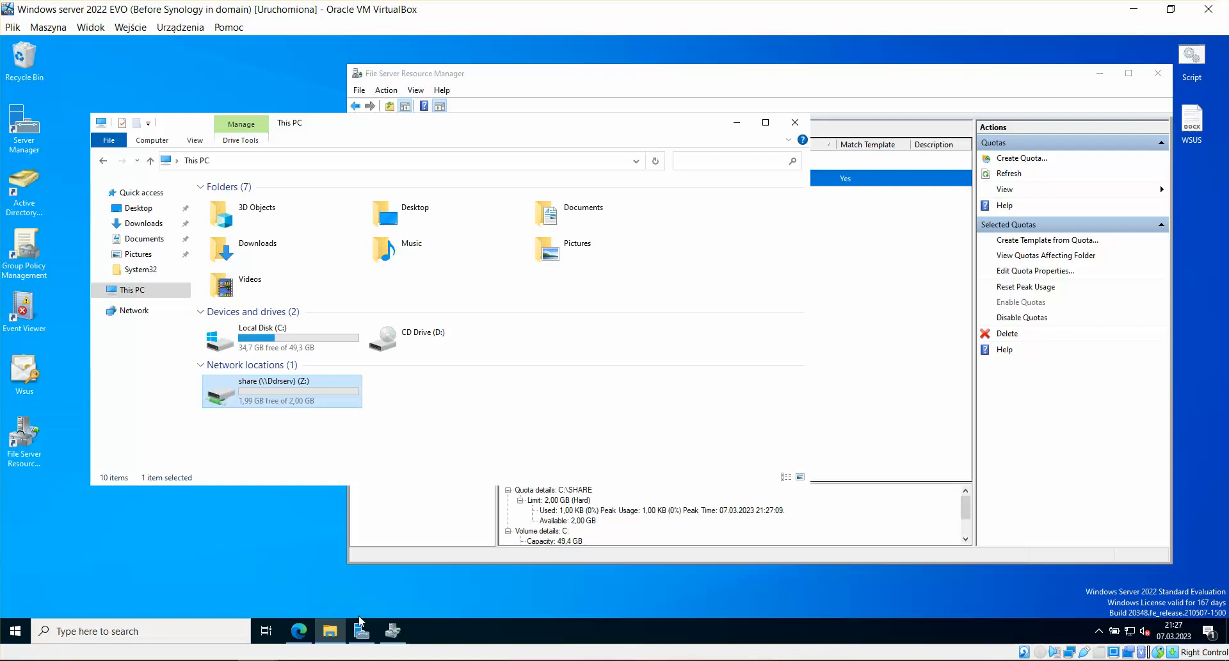
mouse_move(260, 659)
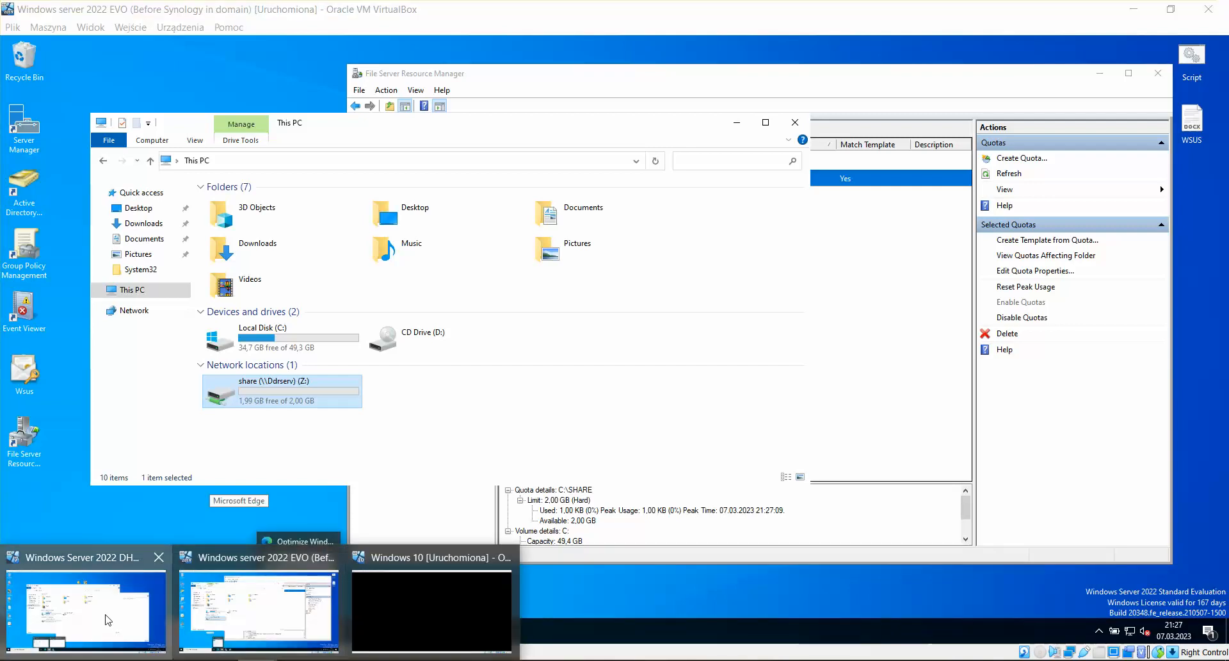
left_click(256, 605)
Refresh This PC's share (Z:) free space and close the share window.
right_click(453, 412)
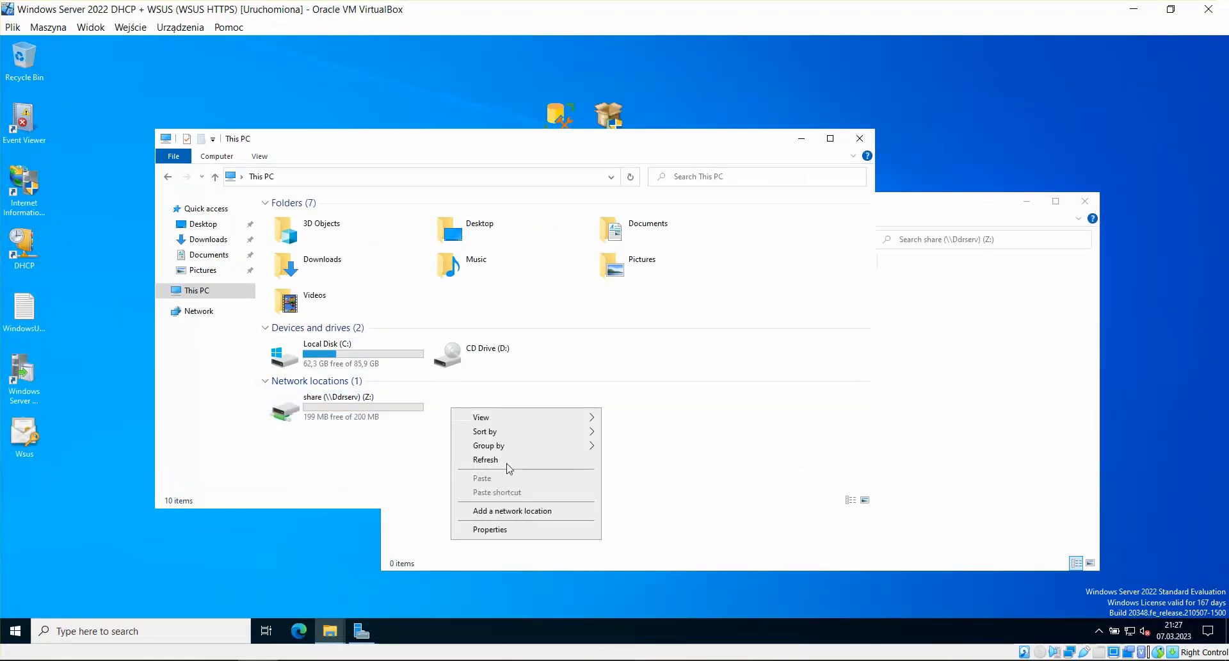
left_click(498, 462)
left_click(404, 408)
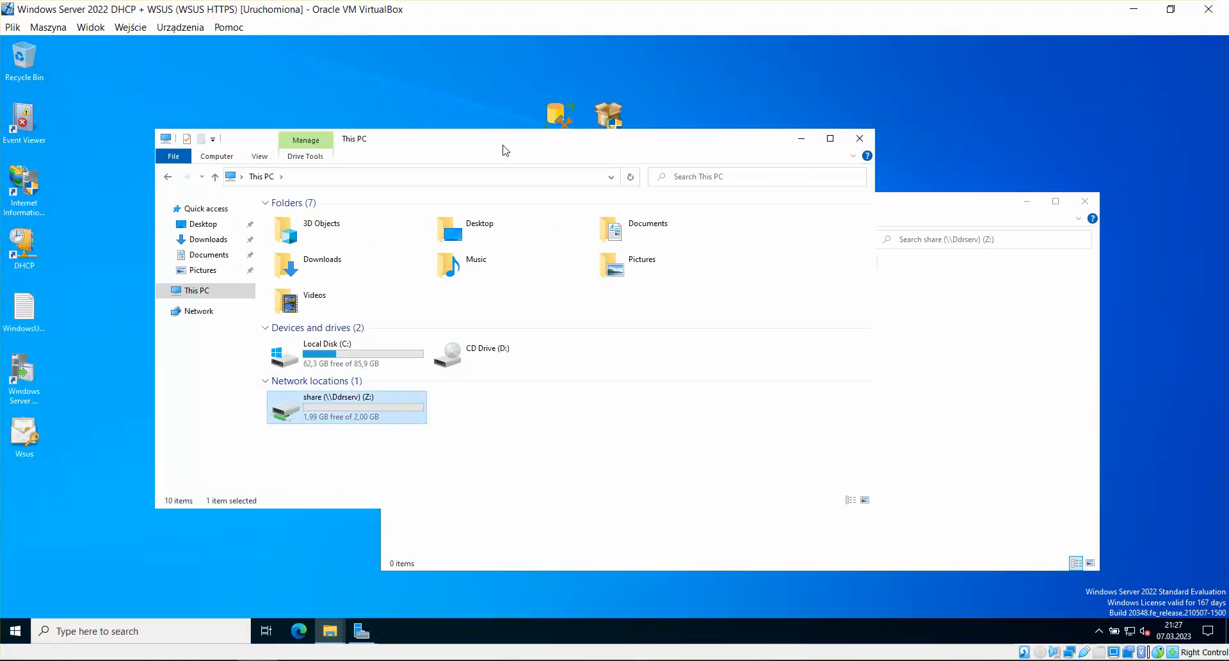
left_click_drag(487, 145, 403, 135)
left_click(856, 205)
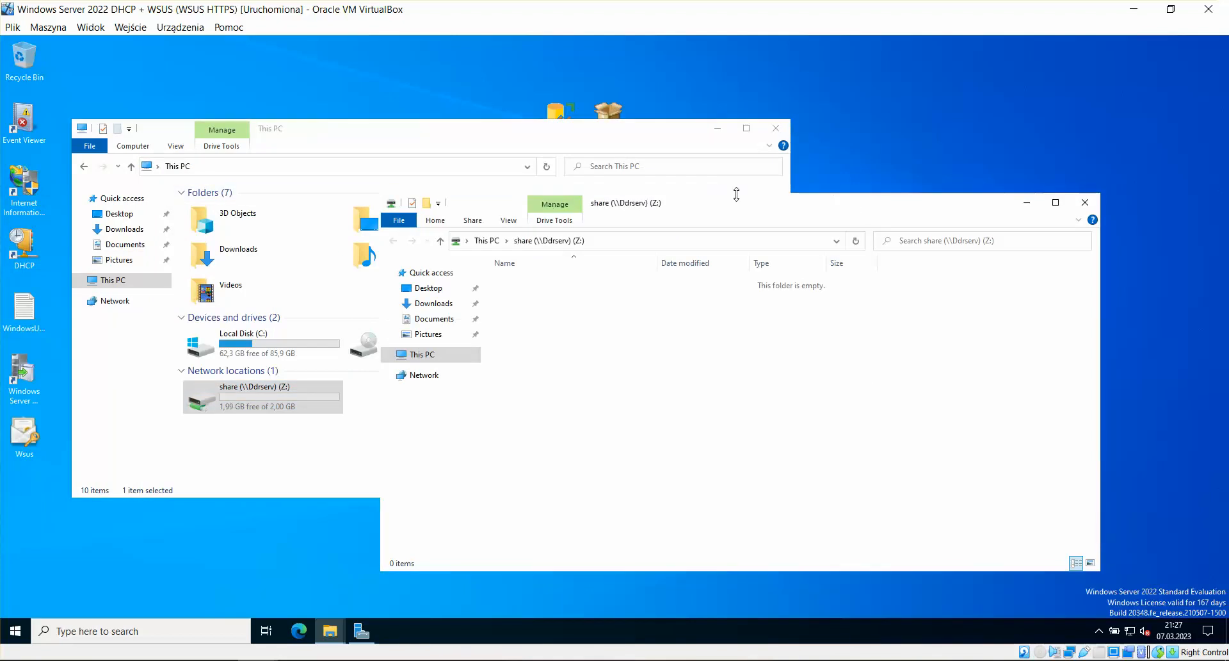
left_click(1085, 202)
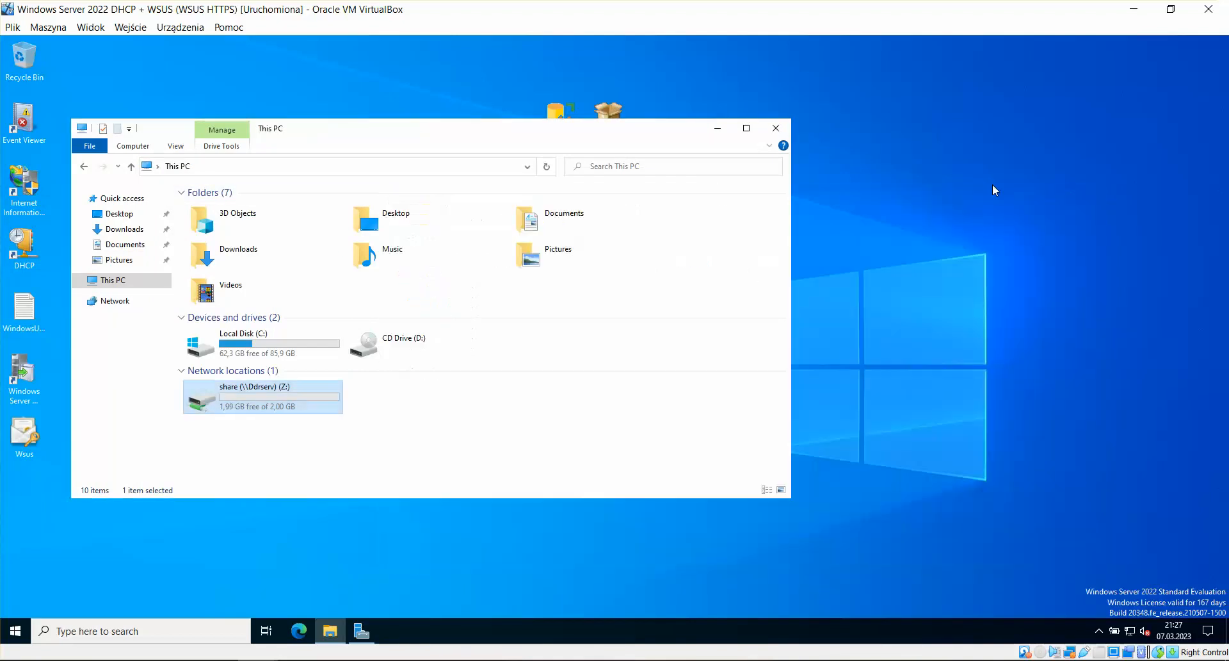
left_click_drag(566, 132, 695, 194)
Copy the SSMS-Setup installer from the desktop into share (Z:).
left_click(576, 142)
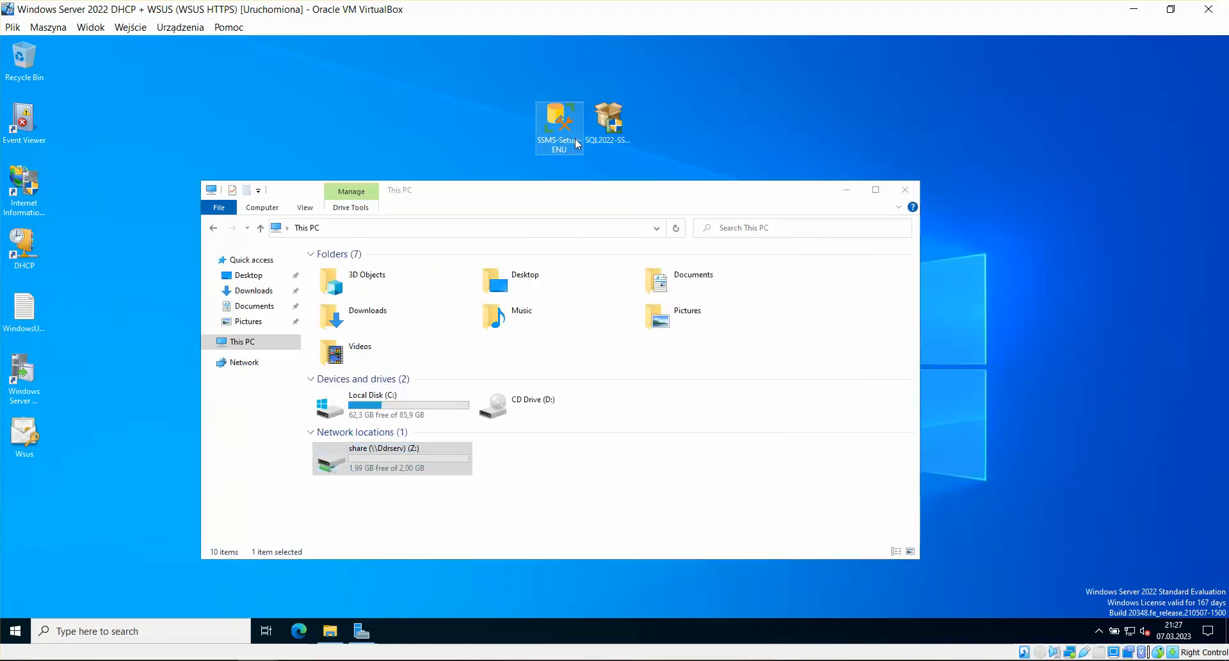
double_click(406, 477)
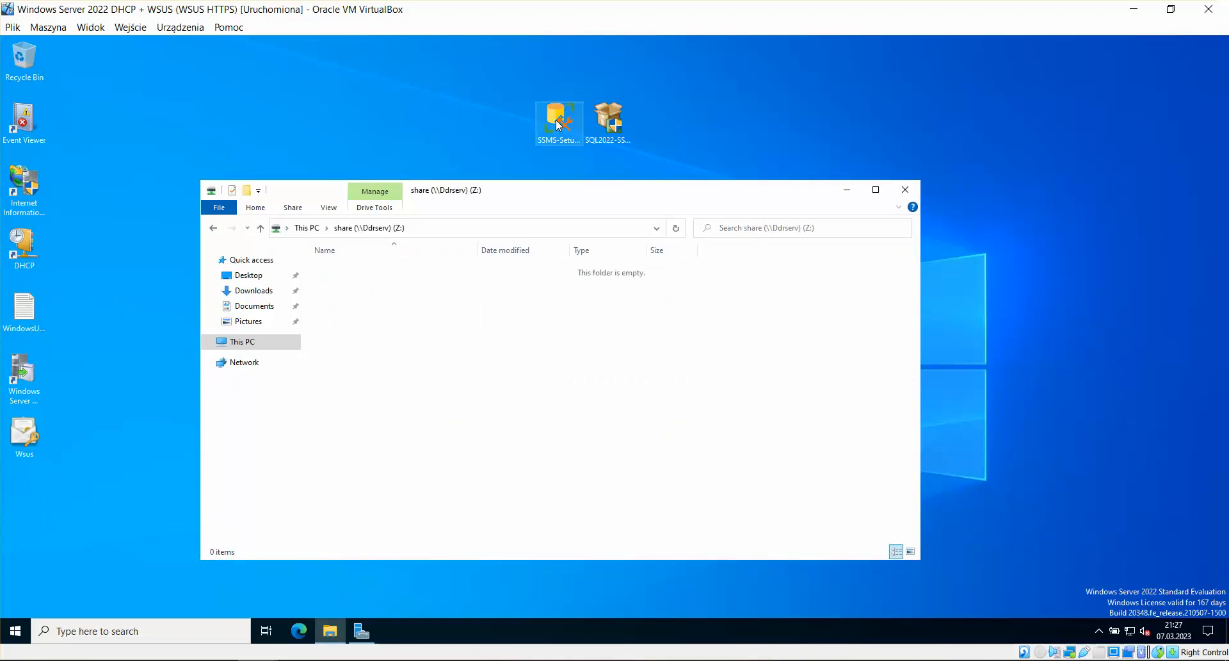
left_click_drag(557, 125, 601, 429)
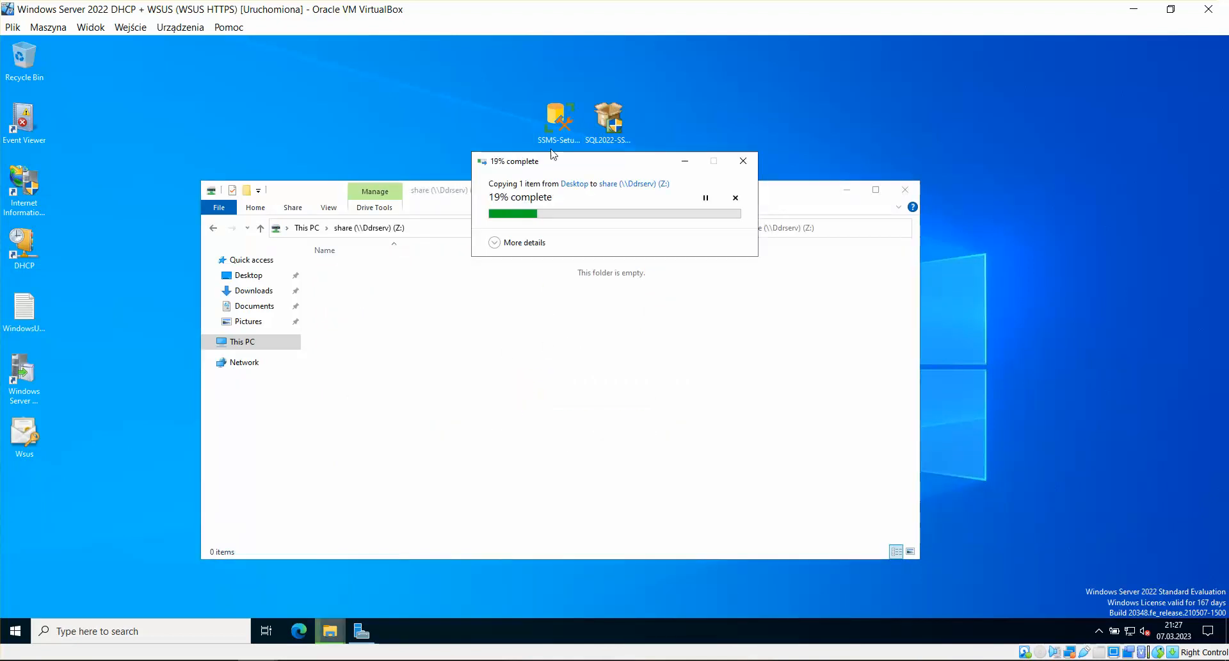
Check the copied installer's 621 MB size in Properties and return to This PC.
right_click(543, 112)
left_click(577, 344)
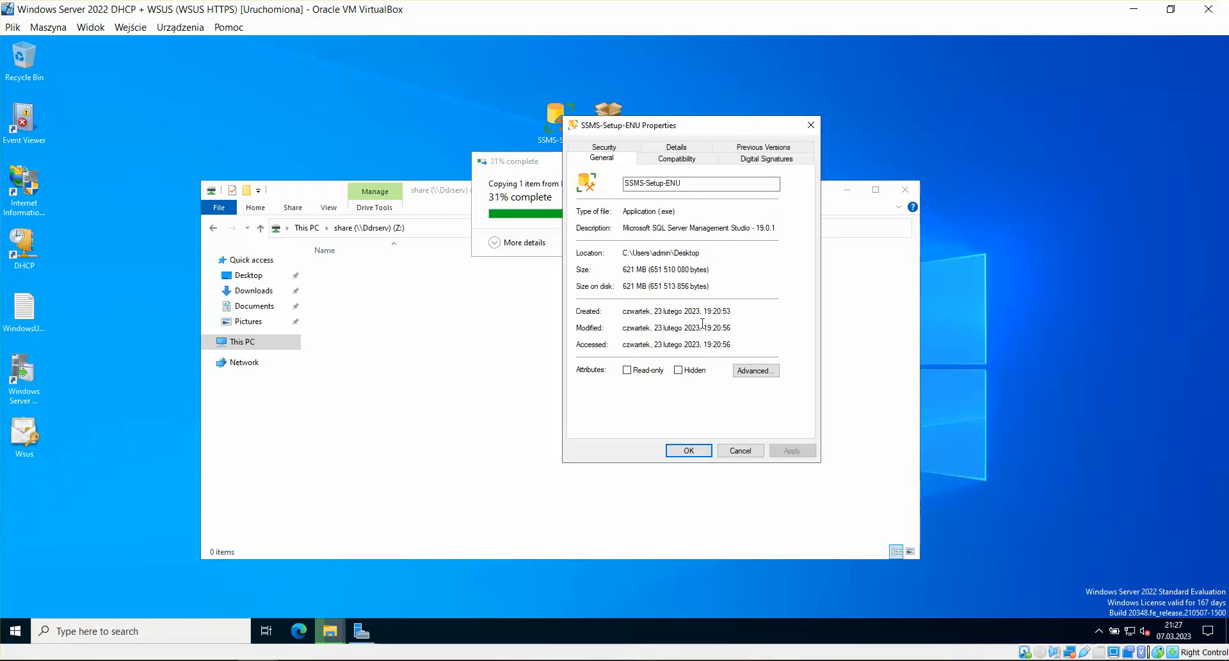
left_click(812, 124)
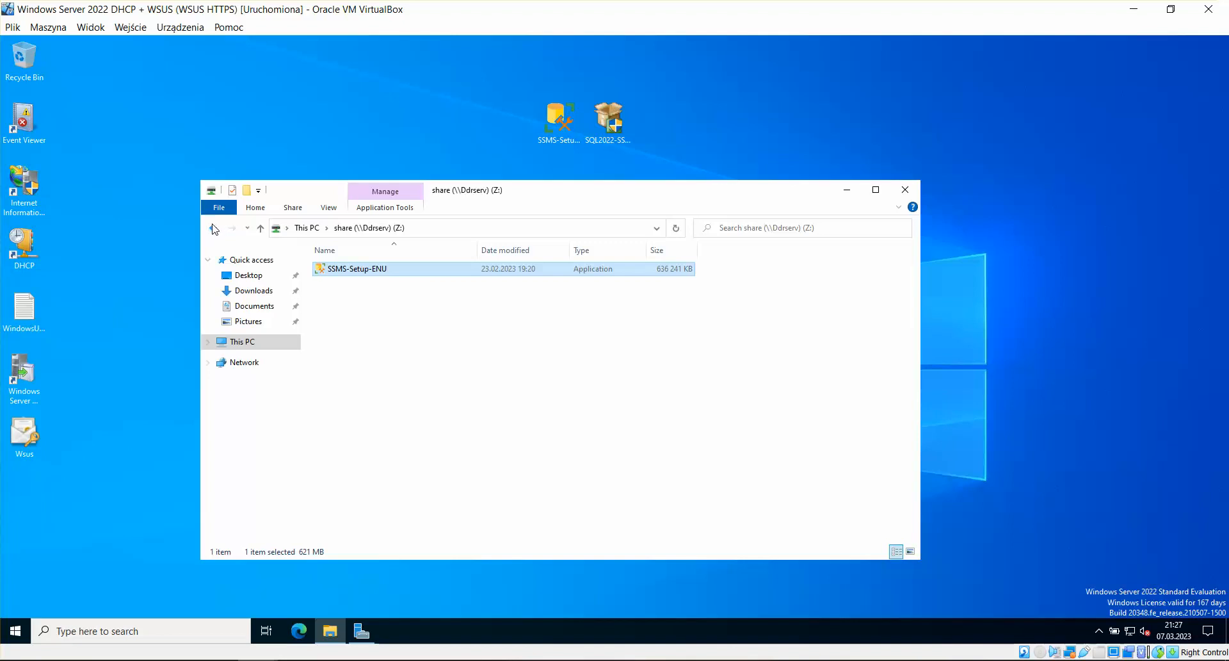
left_click(213, 229)
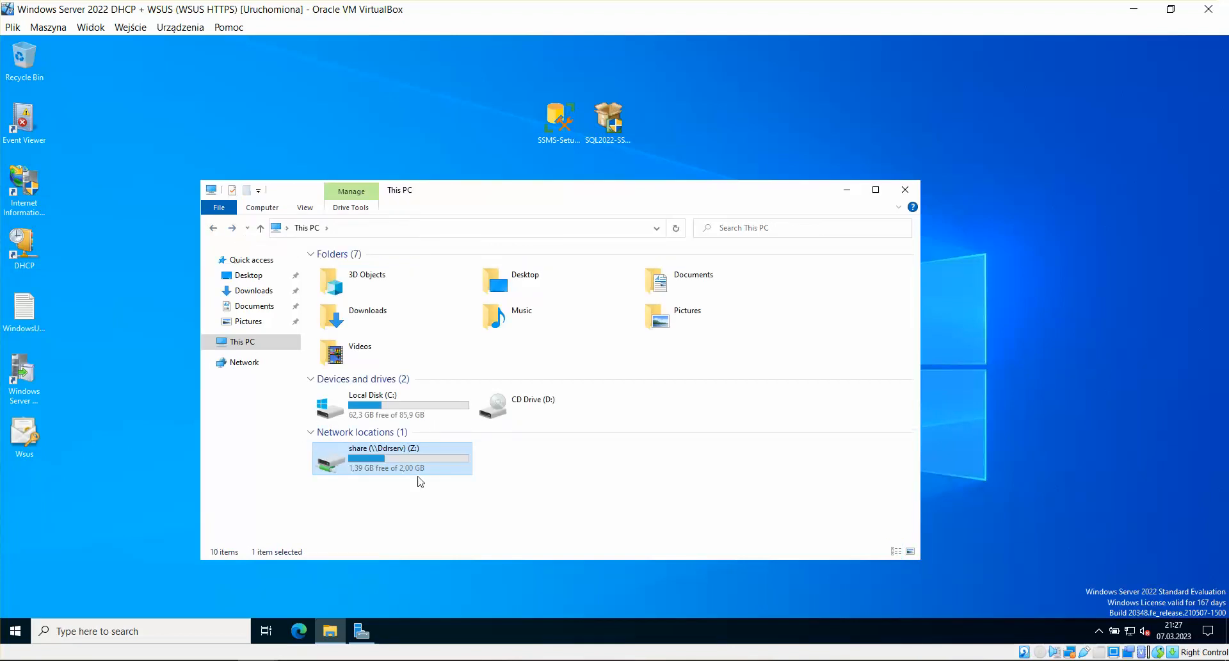
Switch to the second server VM and refresh This PC's drive free space.
mouse_move(308, 658)
left_click(260, 605)
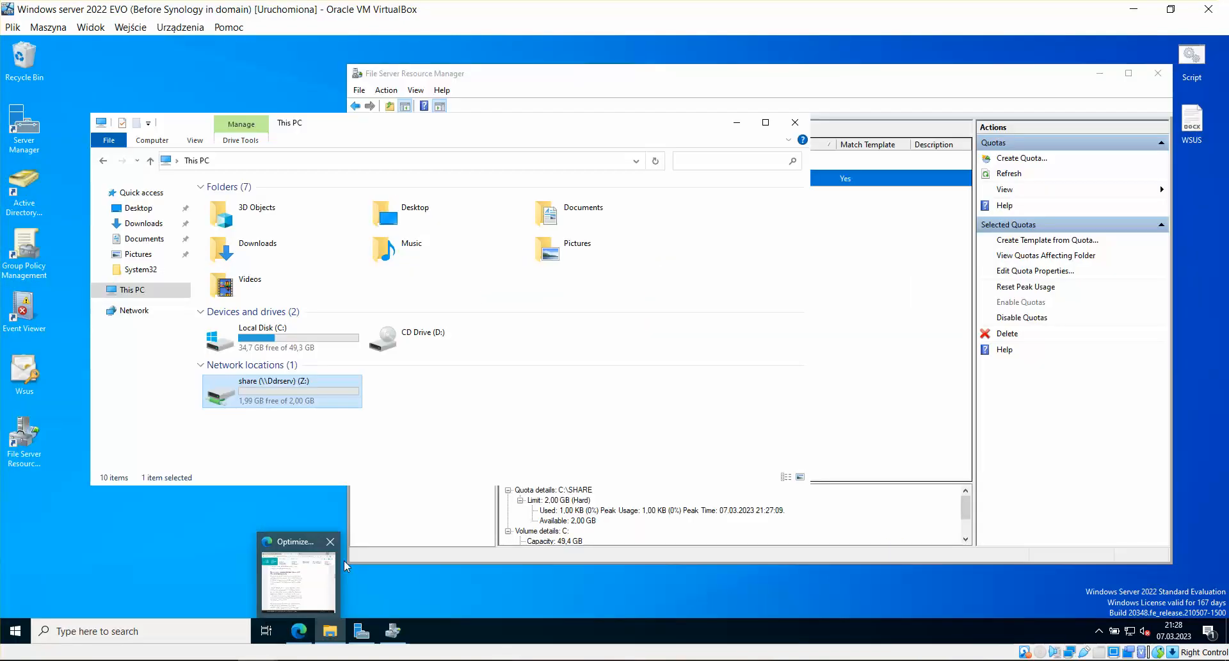
left_click(475, 399)
right_click(431, 389)
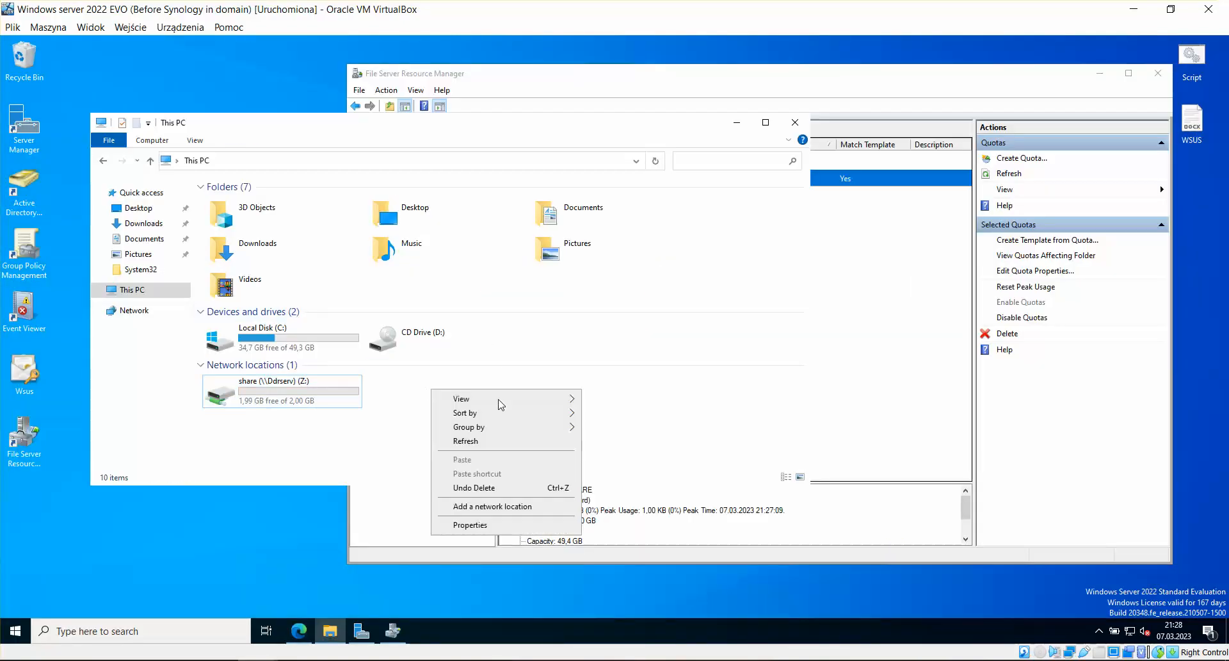
left_click(484, 442)
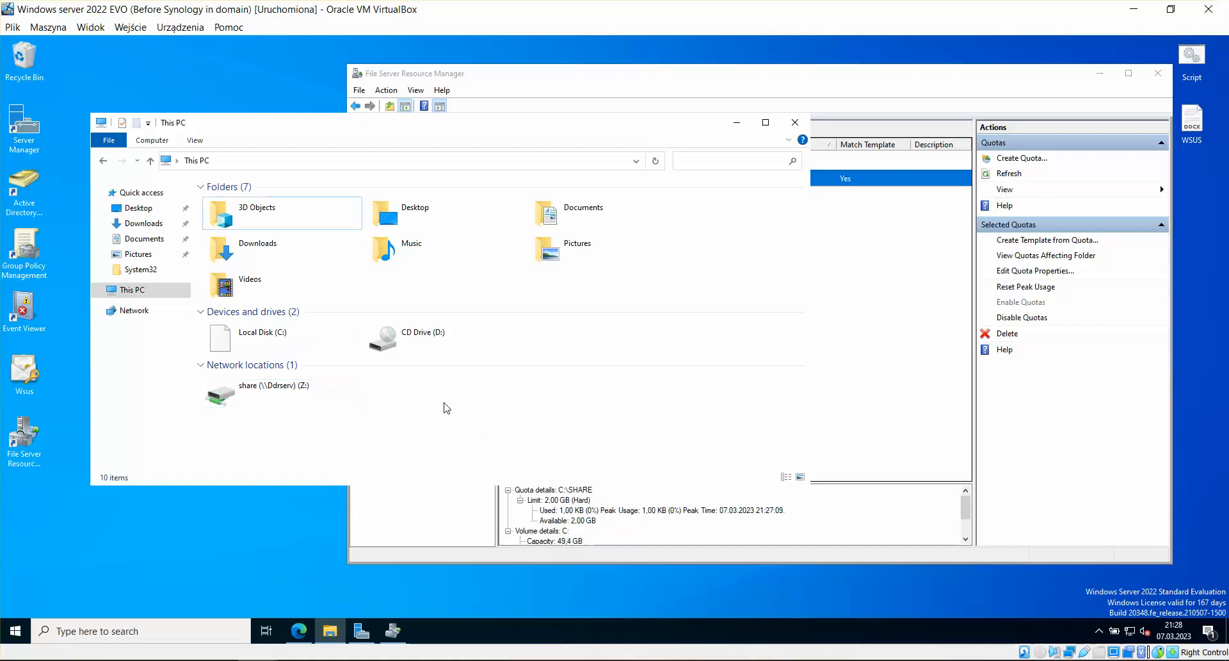
Move SSMS-Setup-ENU from share (Z:) onto the desktop and close Explorer.
double_click(303, 401)
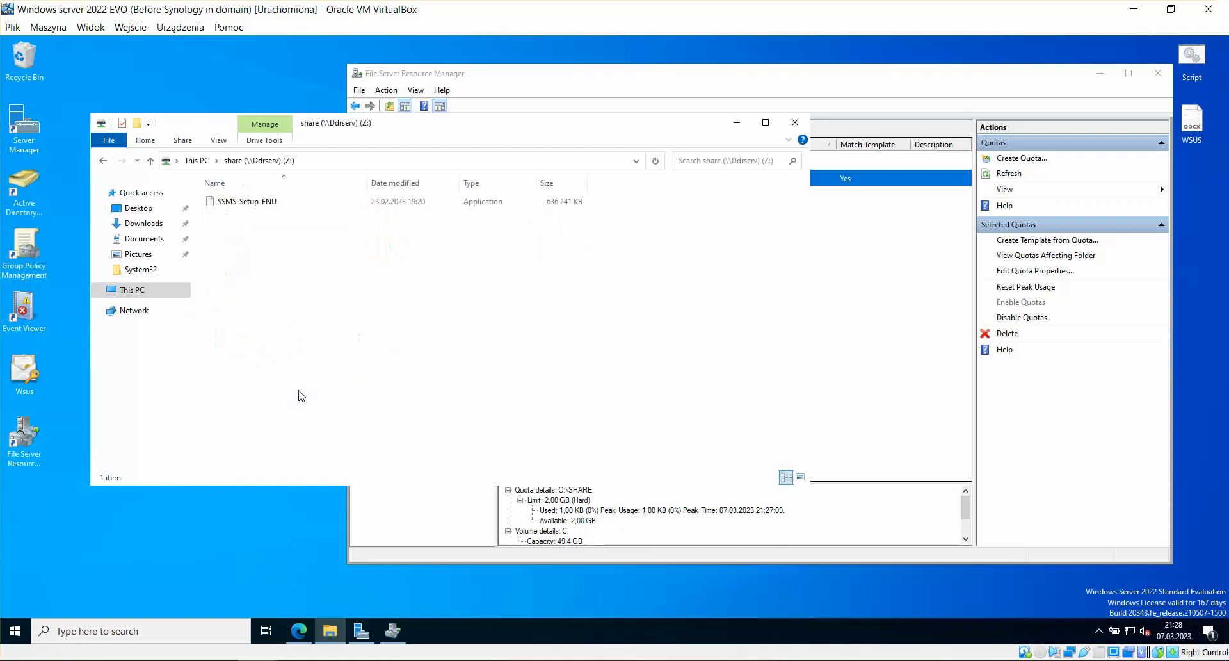
left_click(250, 205)
right_click(245, 205)
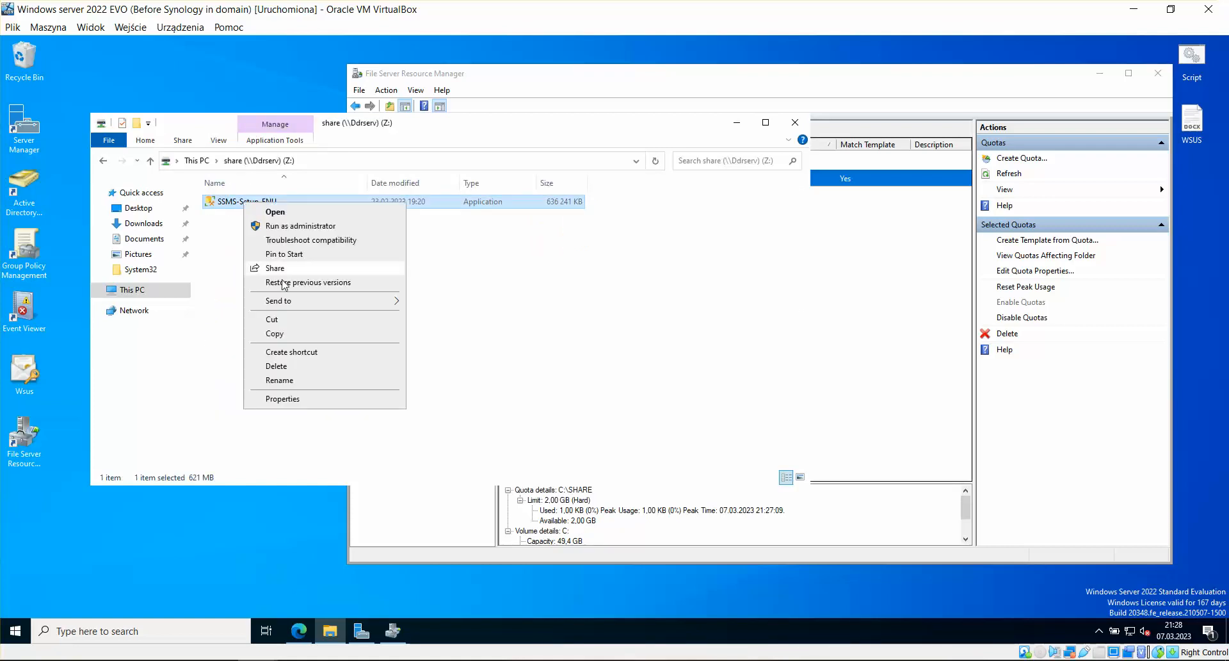
left_click(266, 318)
right_click(206, 91)
left_click(235, 146)
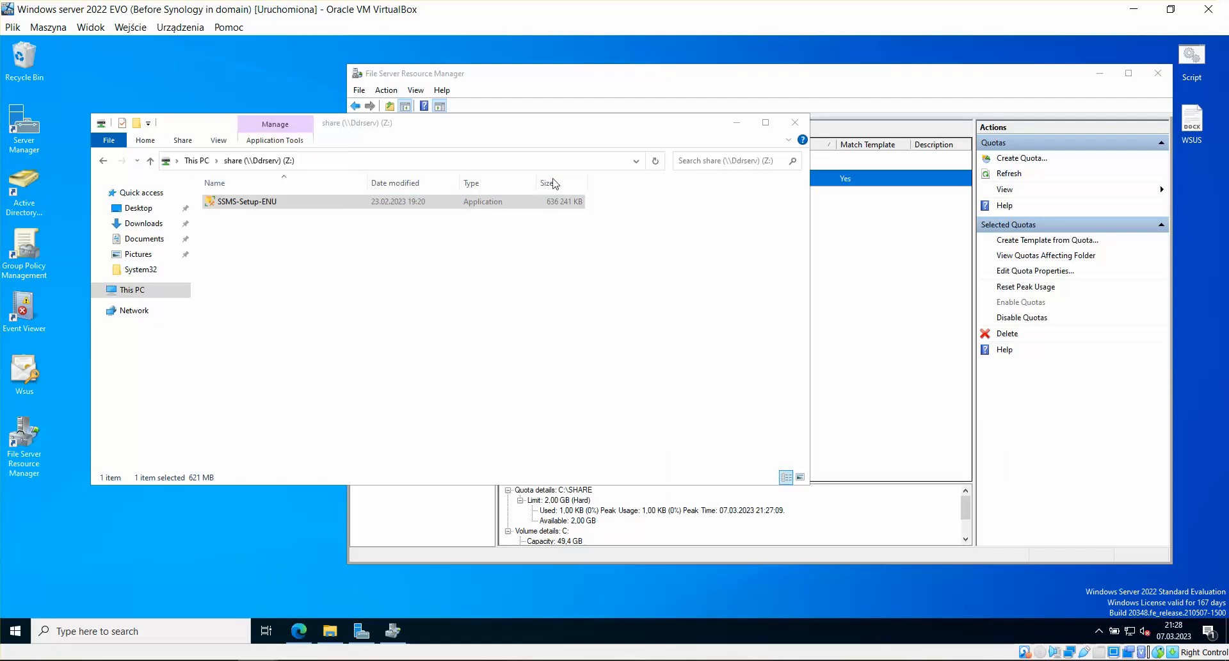
left_click(795, 122)
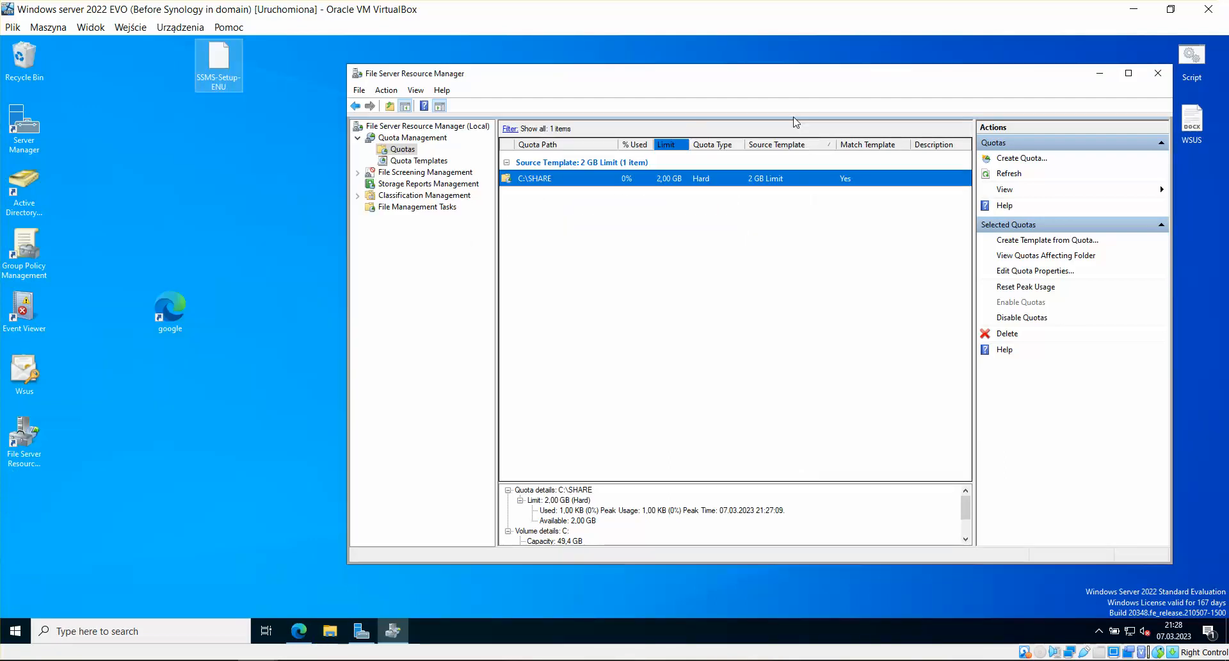
Empty the Recycle Bin, then show File Screening Management in File Server Resource Manager.
left_click_drag(685, 82, 585, 104)
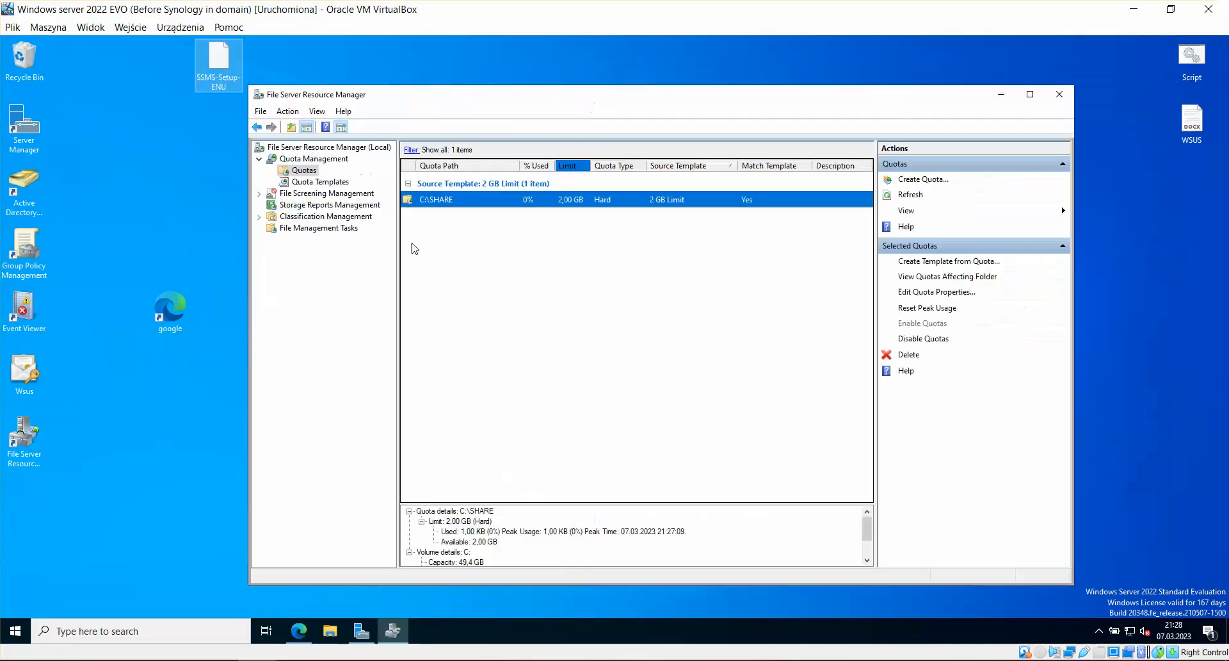
left_click(165, 132)
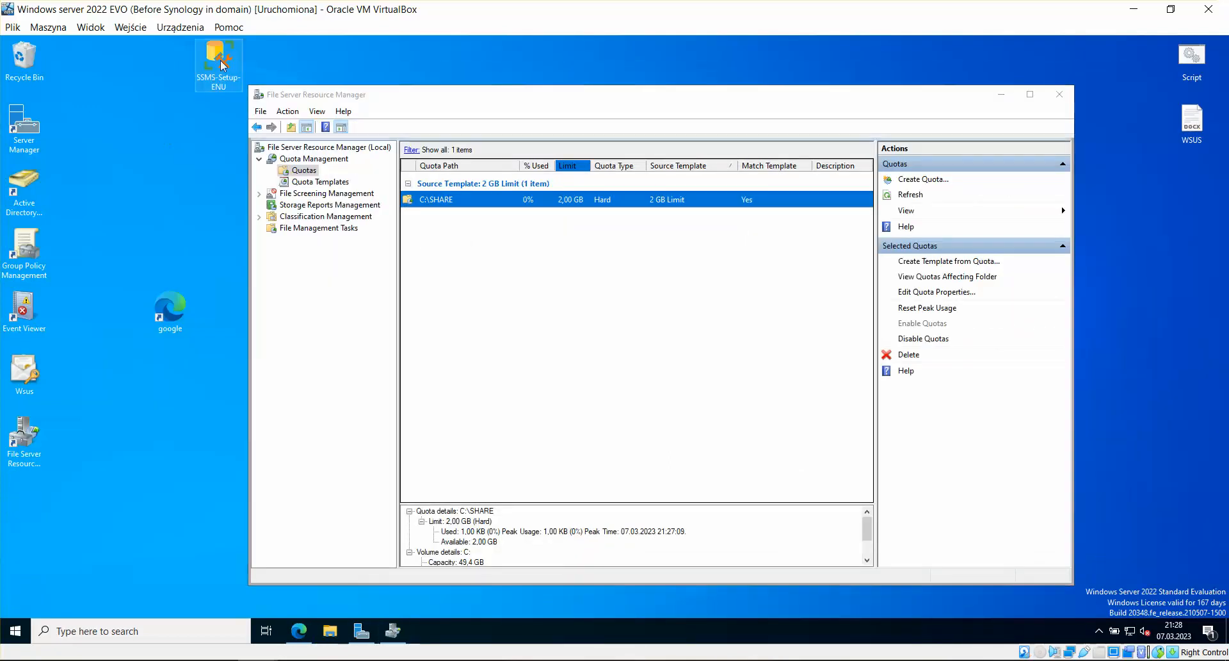
right_click(21, 63)
left_click(62, 84)
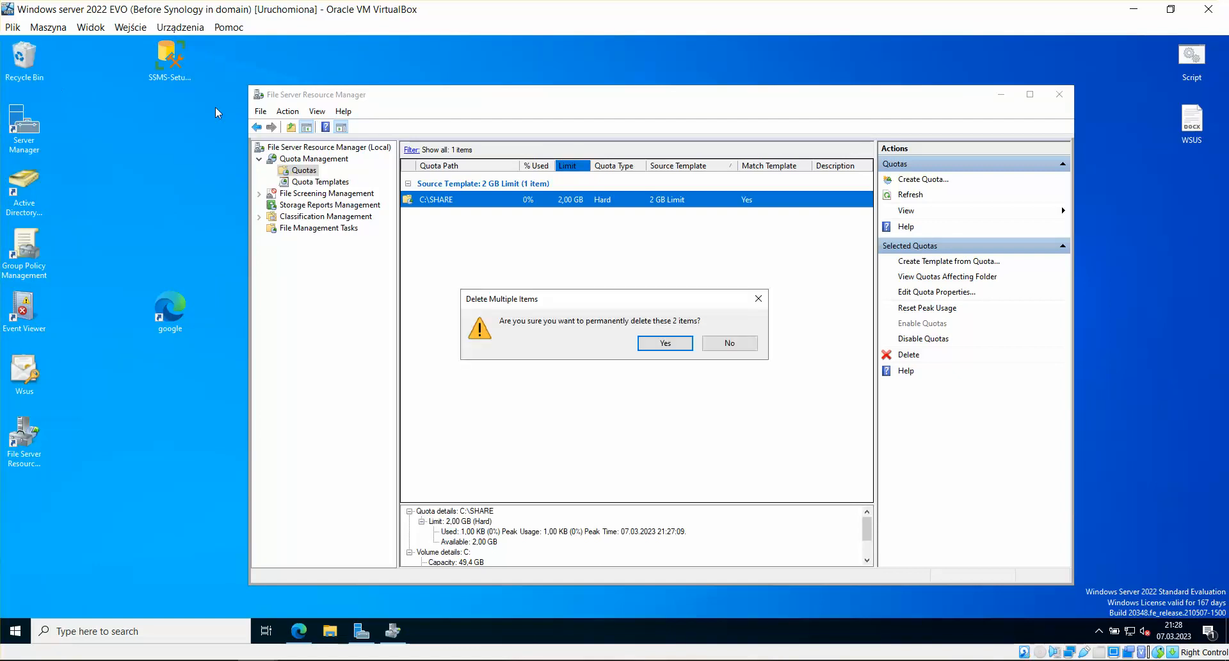
left_click(667, 347)
left_click(594, 308)
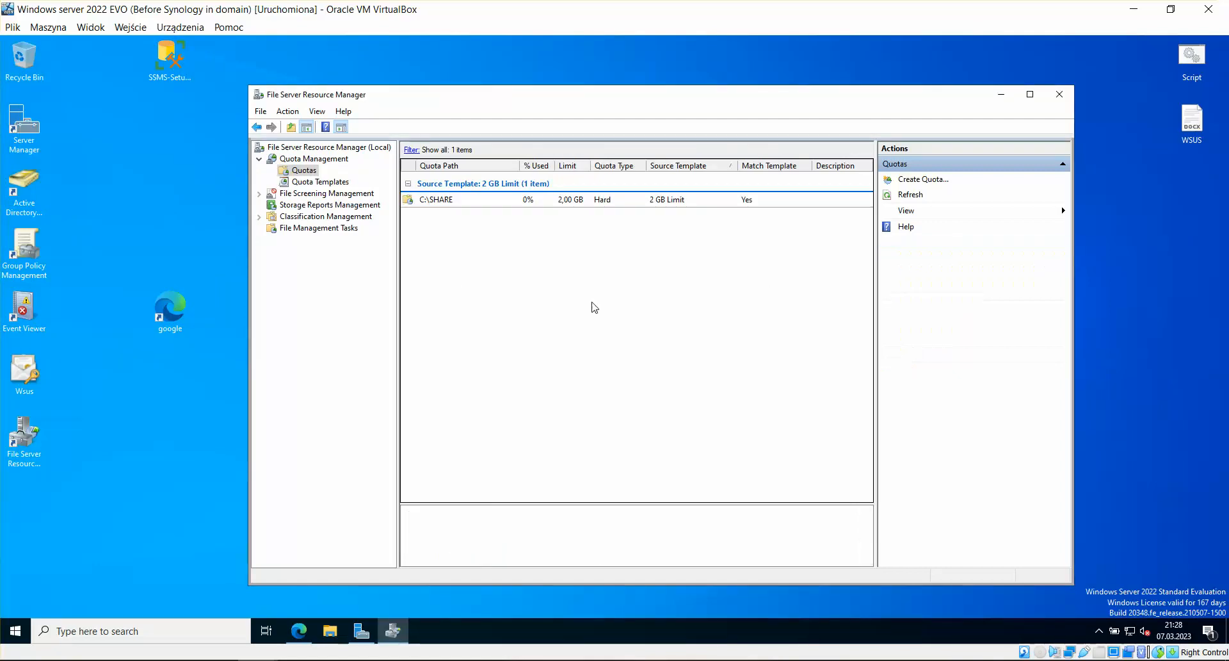
left_click(299, 194)
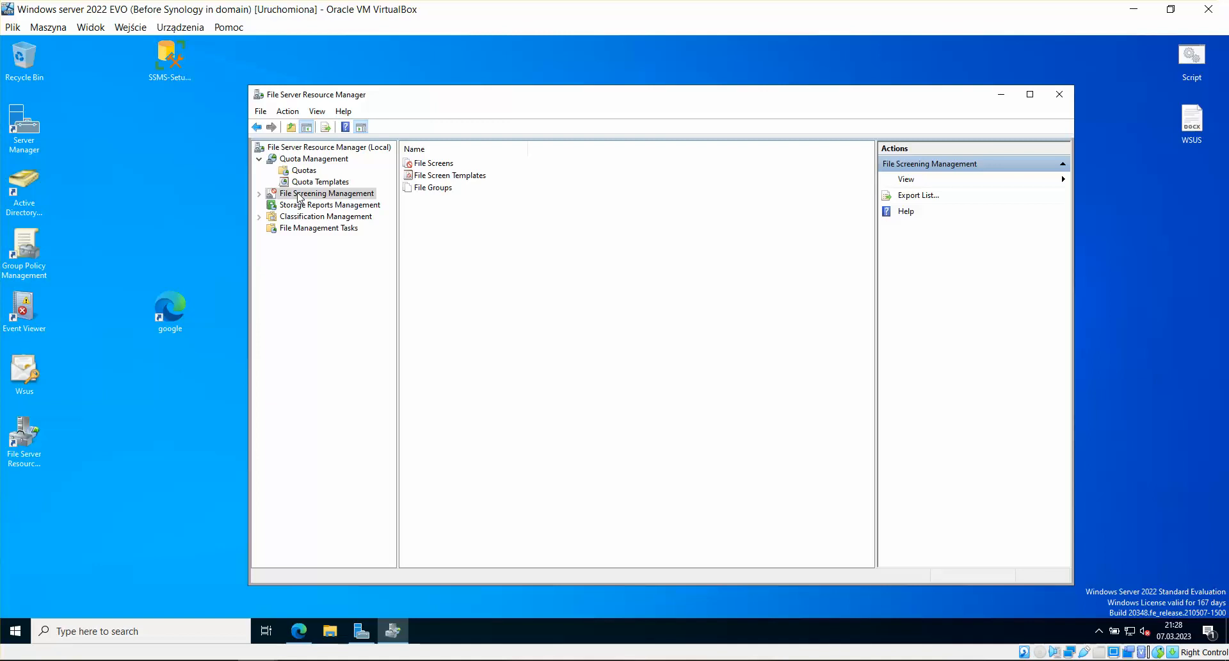
Glance at Quota Templates, then return to File Screening Management.
left_click(305, 181)
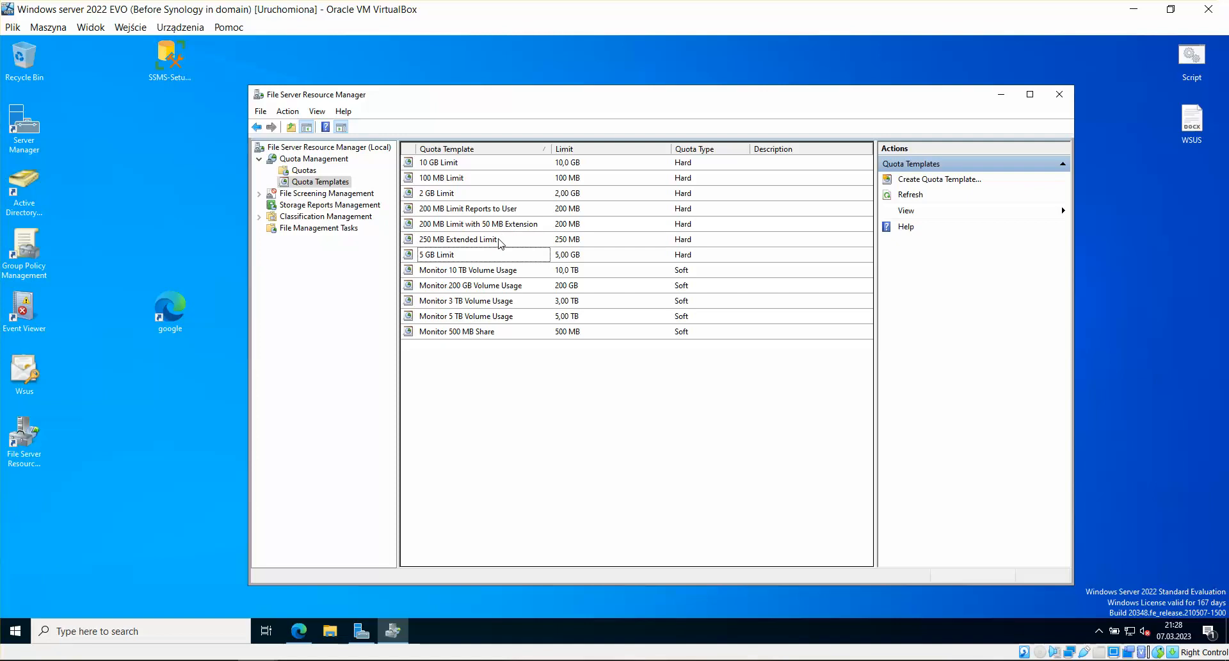
left_click(294, 193)
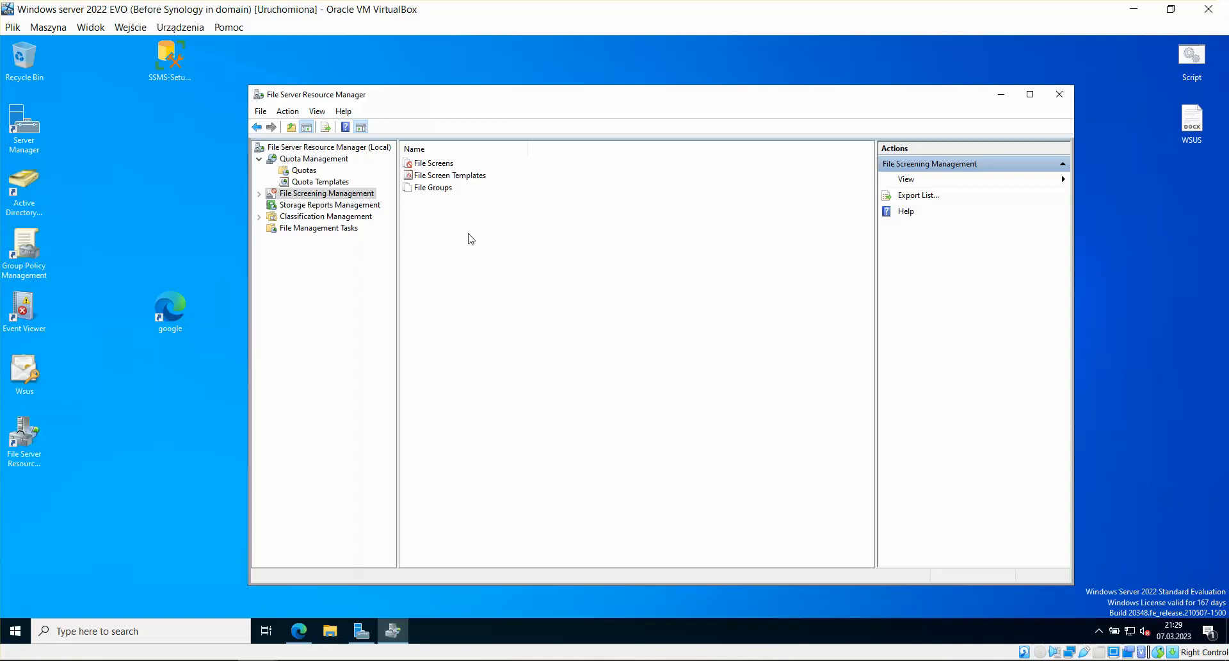
Review the Block Audio and Video, E-mail, Executable and Image Files screen templates.
left_click(456, 177)
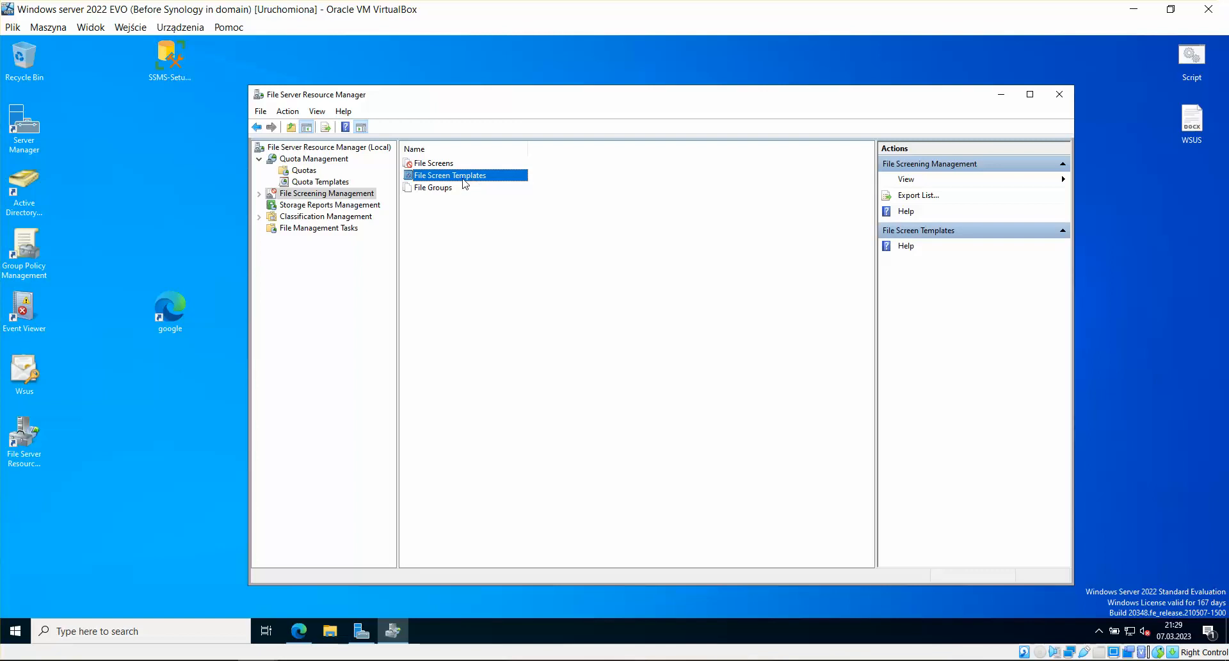
double_click(452, 181)
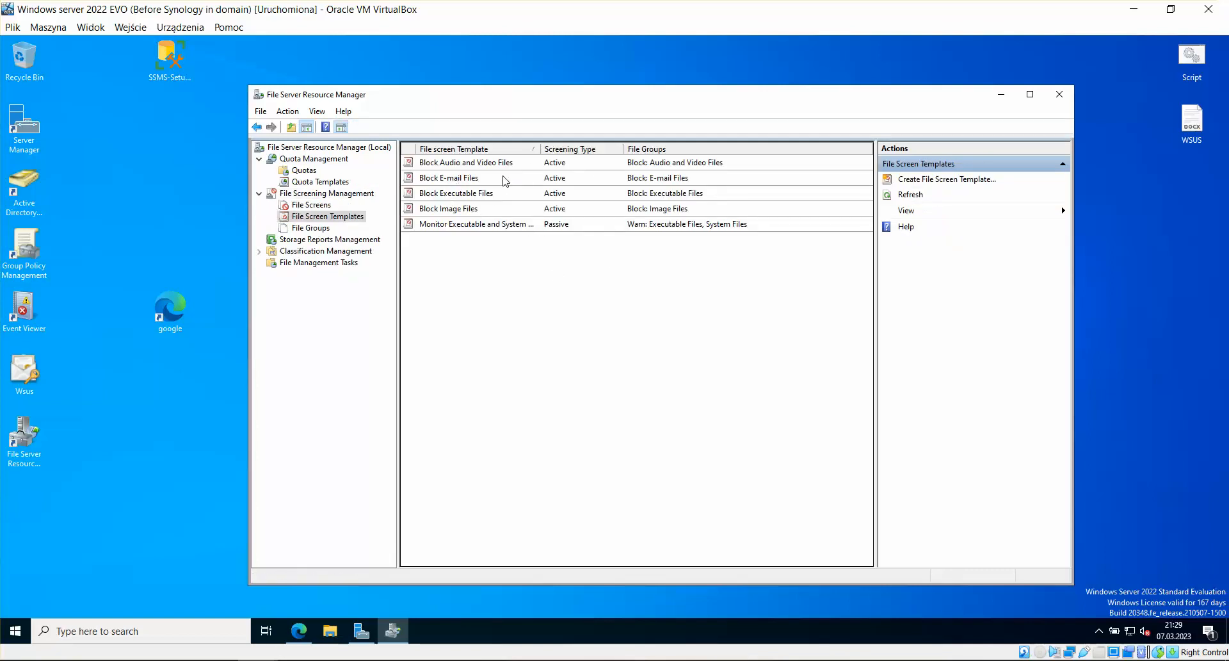
left_click(450, 166)
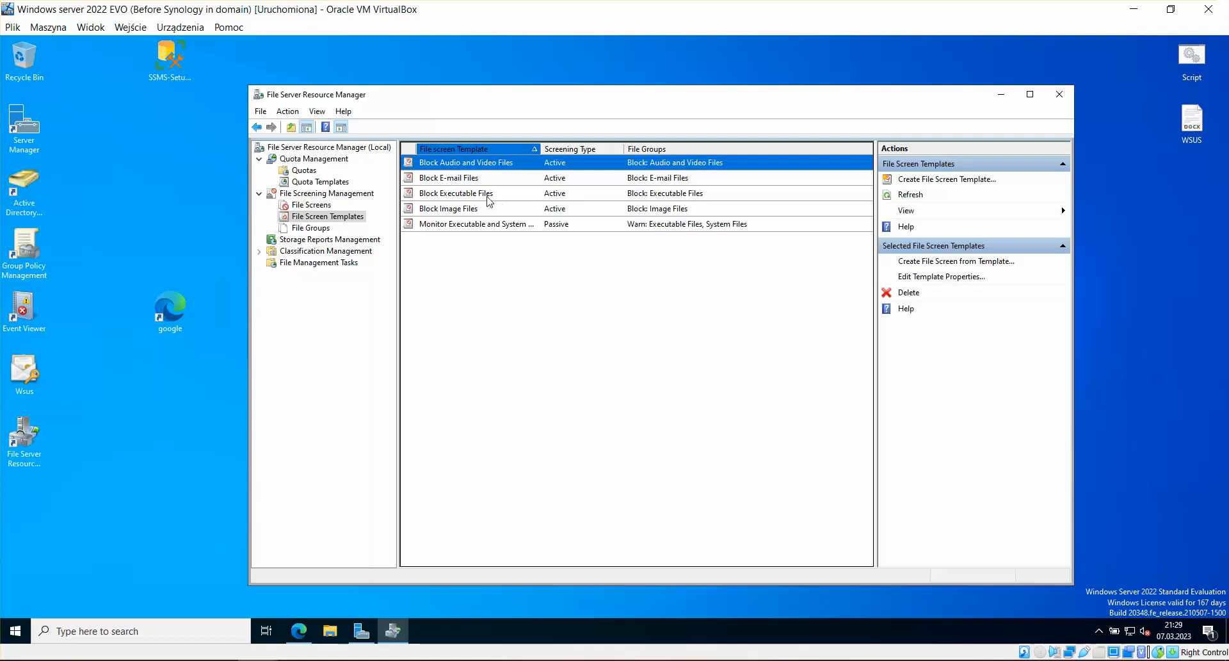
left_click(469, 186)
left_click(453, 194)
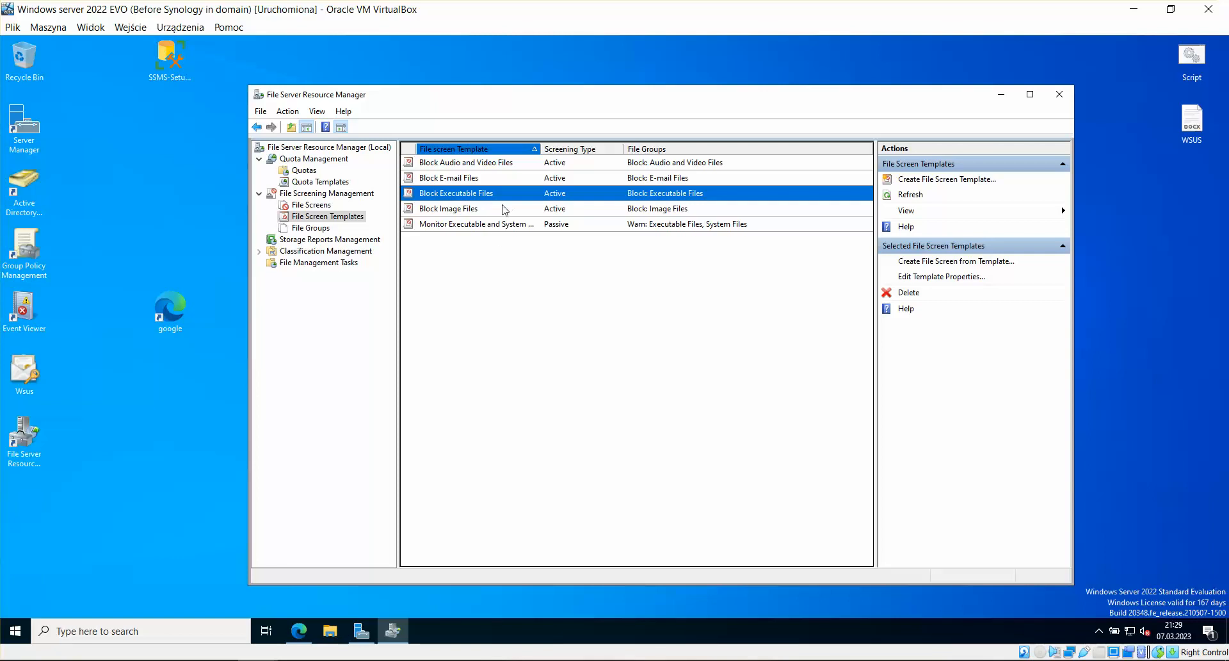
left_click(446, 211)
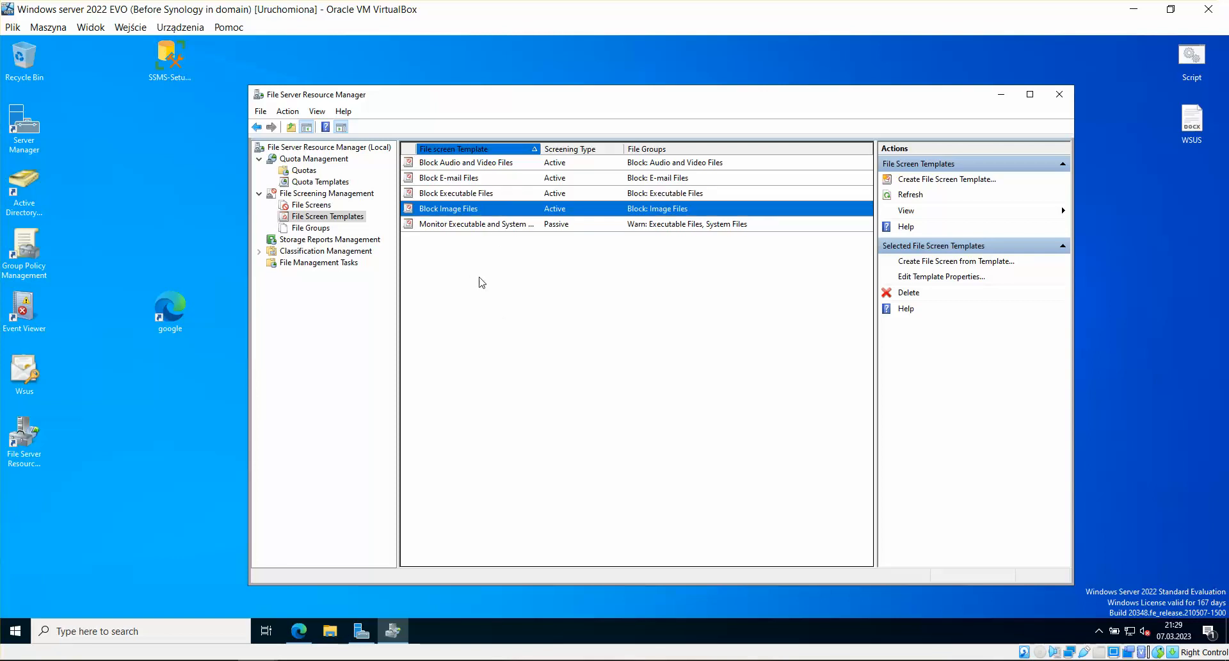
left_click(479, 281)
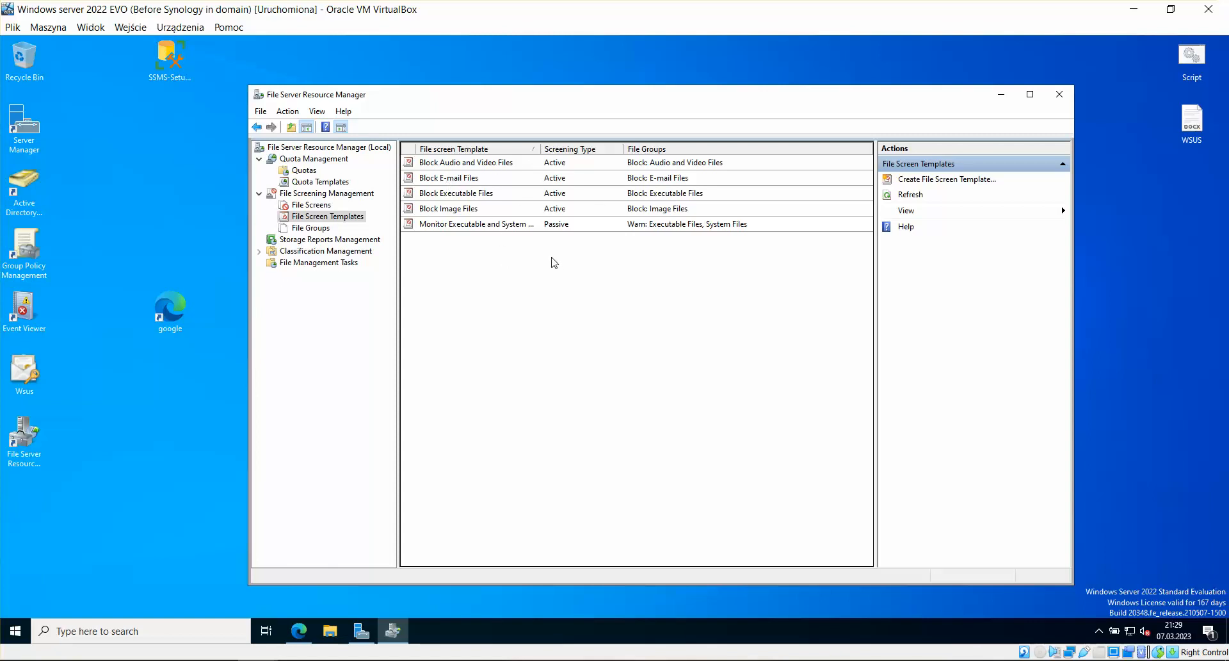
Try creating a file screen template, dismiss the unexpected error, and close the console.
right_click(466, 264)
left_click(538, 263)
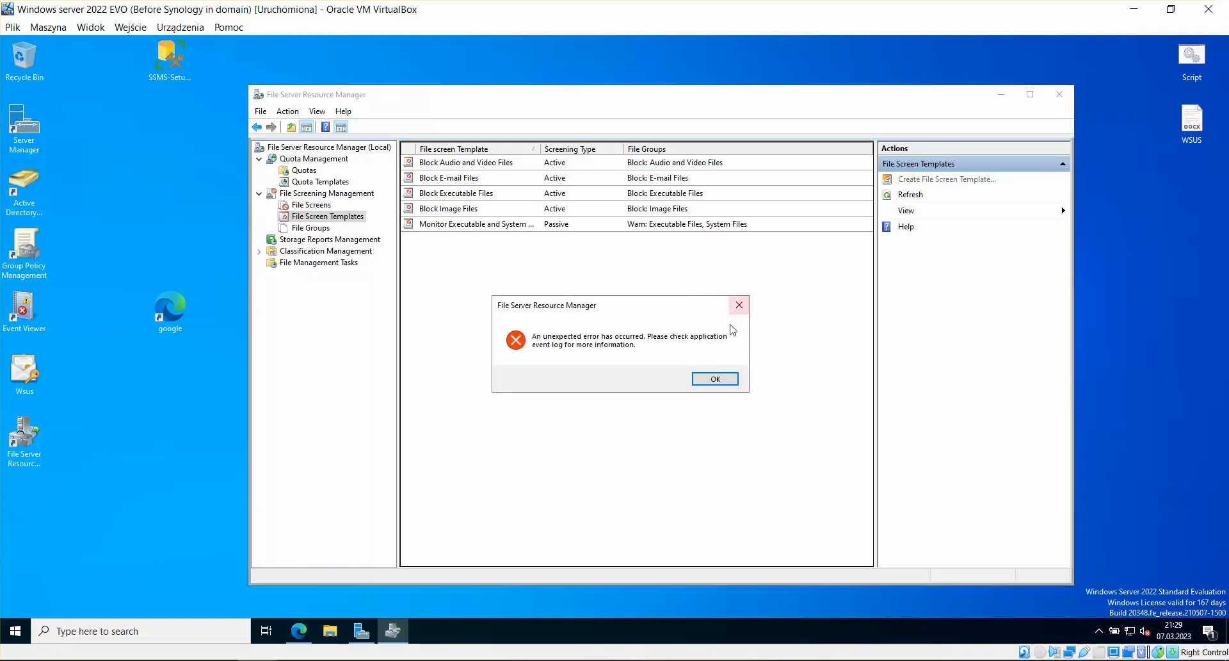
left_click(708, 382)
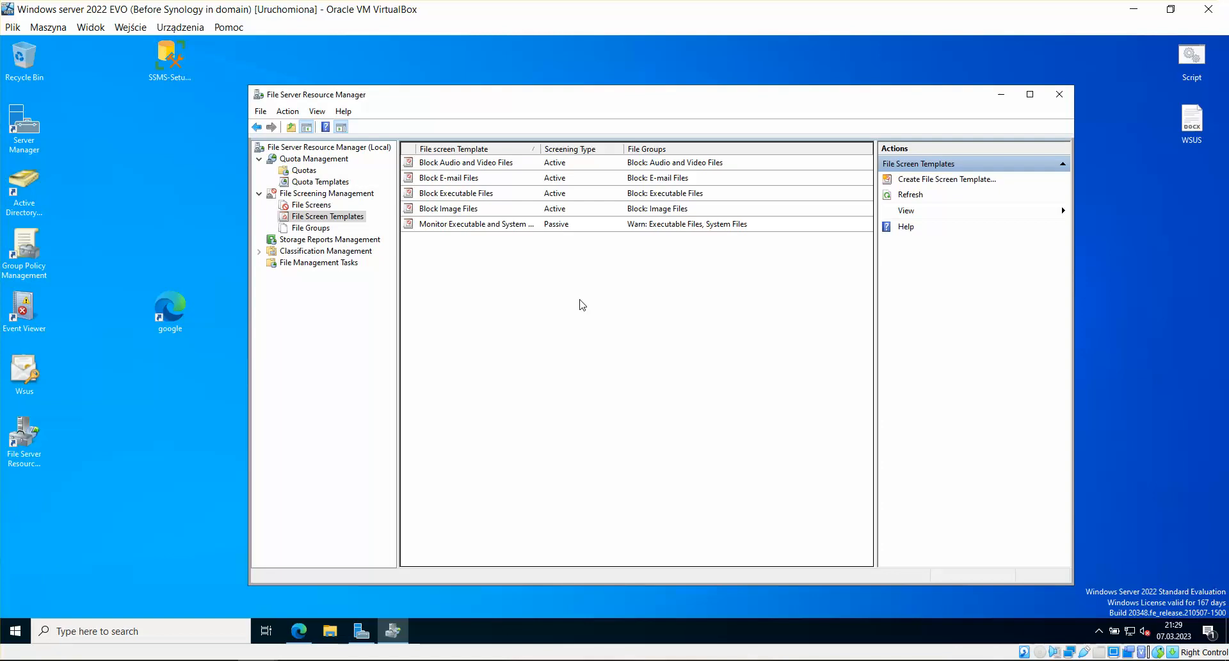
left_click_drag(562, 99, 575, 96)
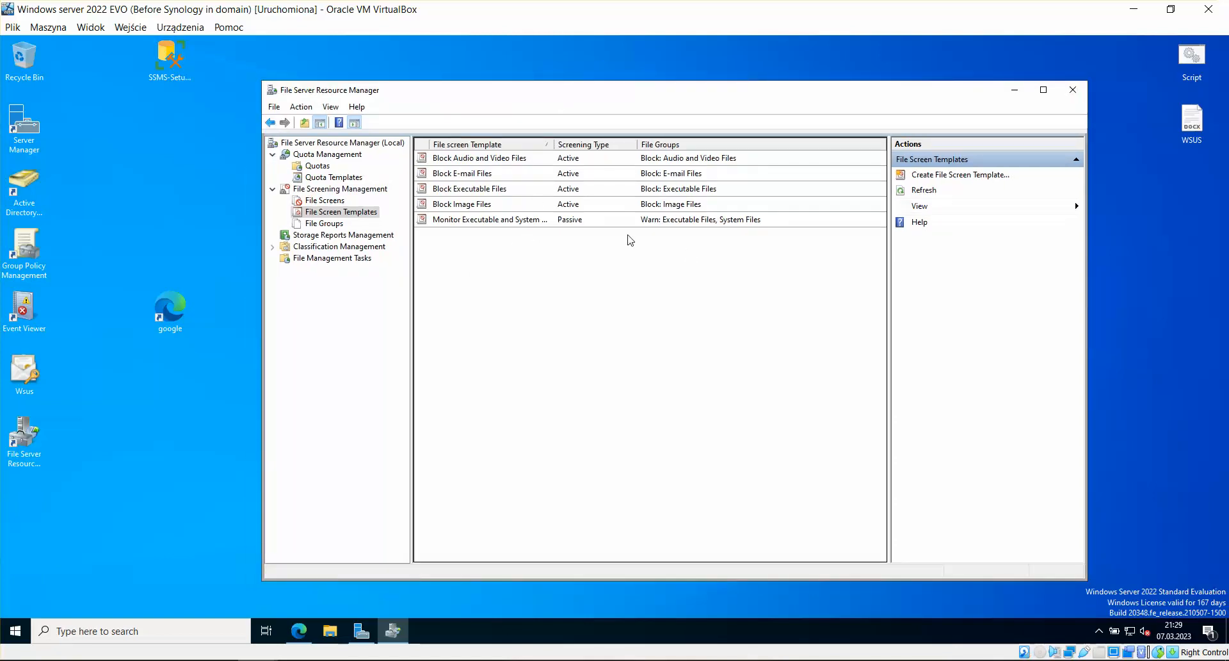
left_click(1073, 90)
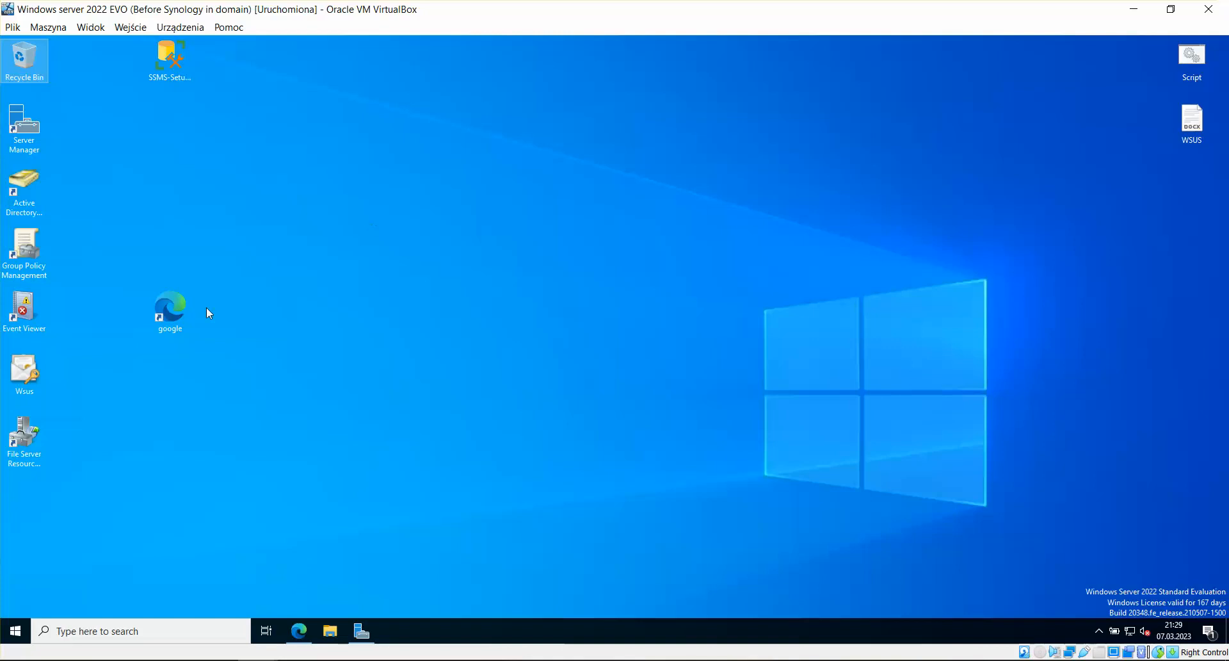
Reopen File Server Resource Manager and show the File Screens list.
double_click(29, 436)
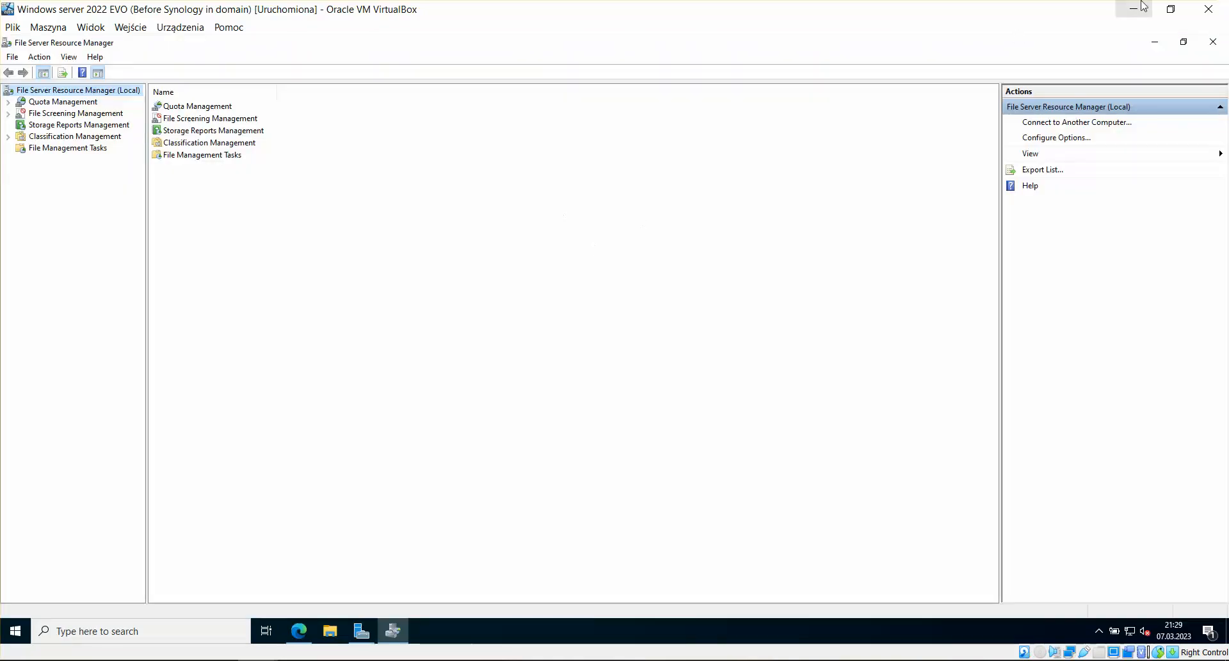
left_click(1184, 41)
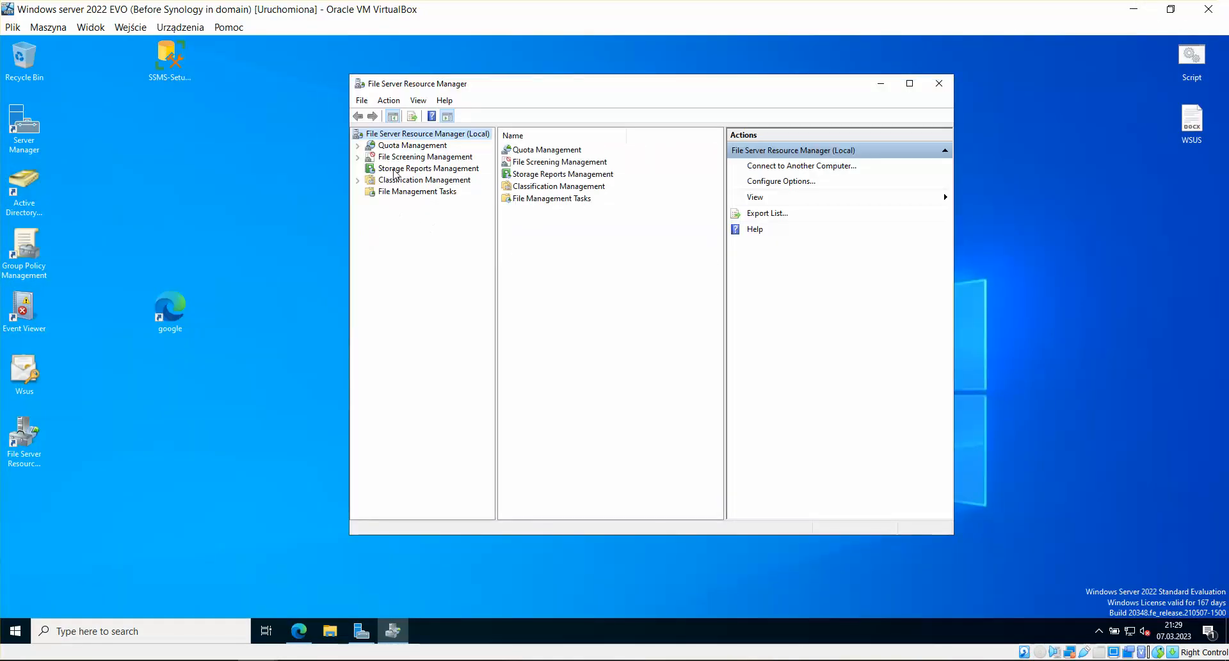
double_click(405, 158)
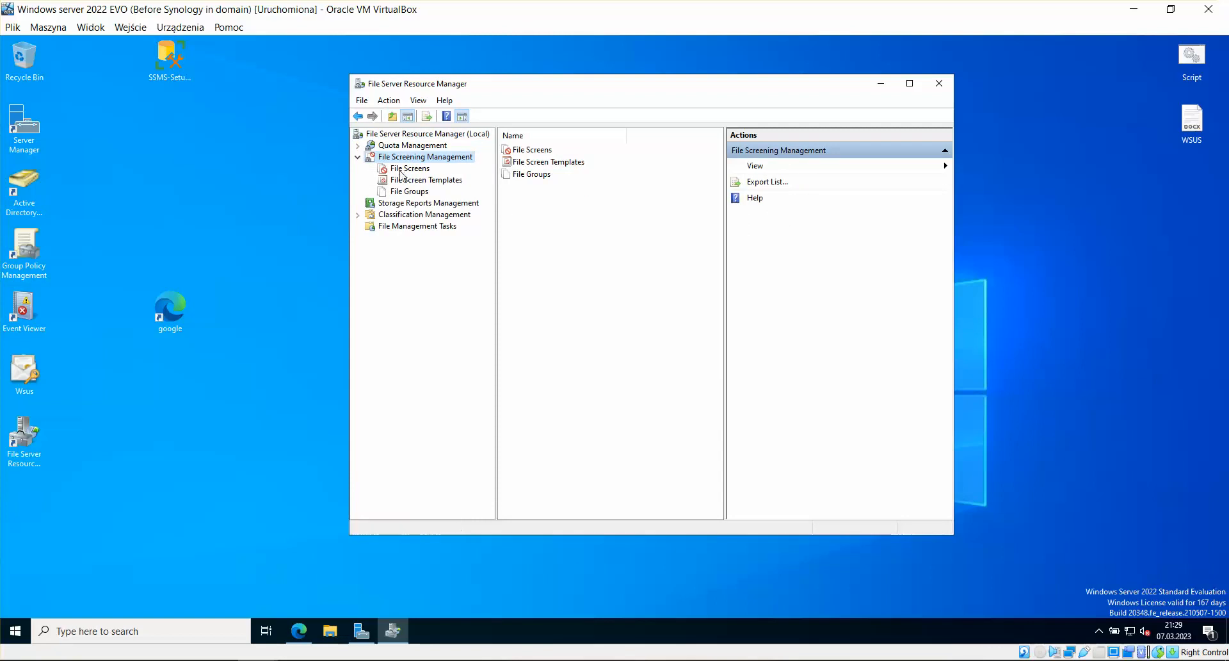
left_click(407, 169)
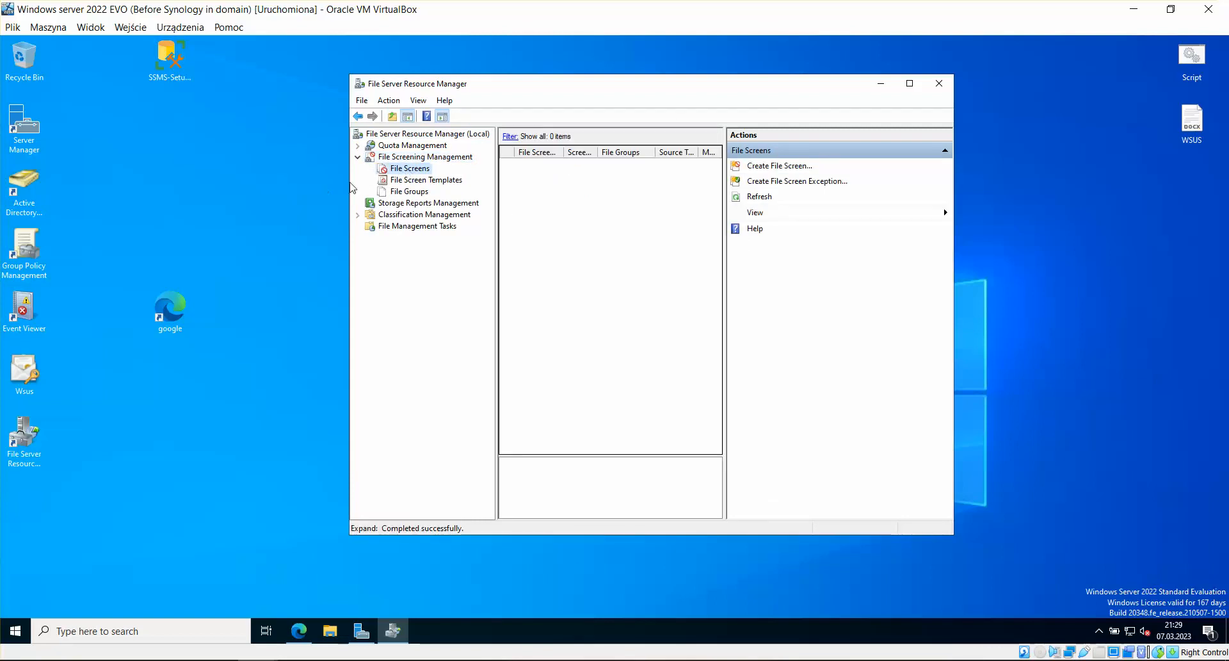
left_click_drag(349, 184, 182, 301)
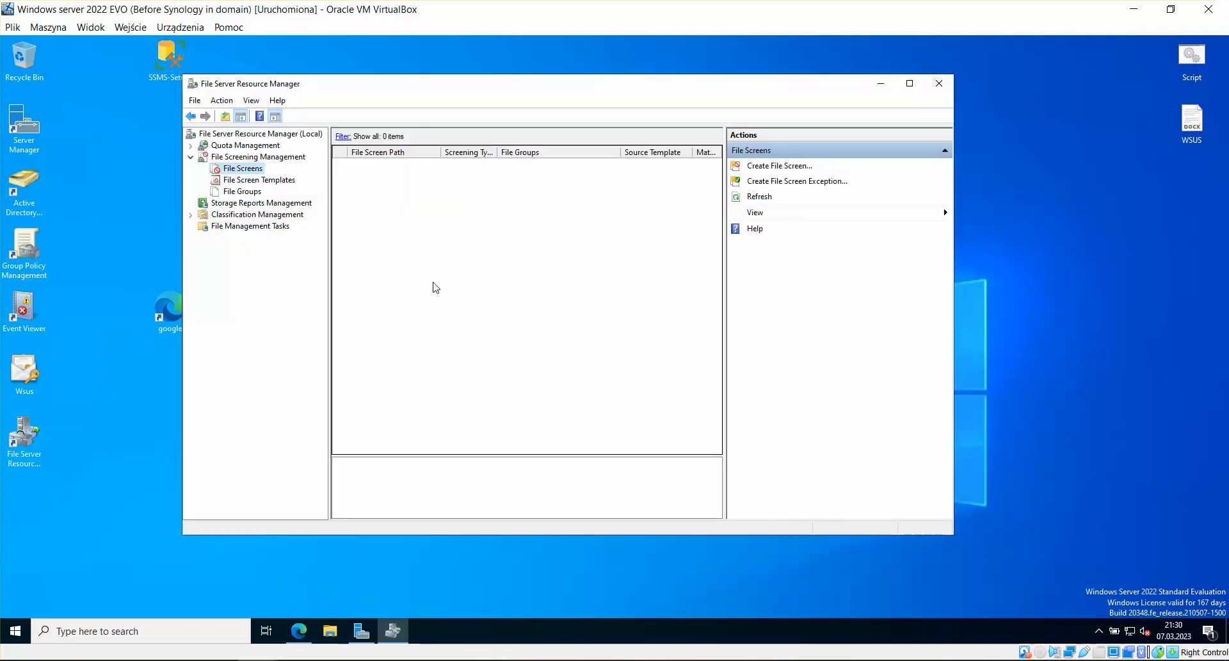
Create a file screen on C:\SHARE using the Block Audio and Video Files template.
left_click(792, 167)
left_click(646, 203)
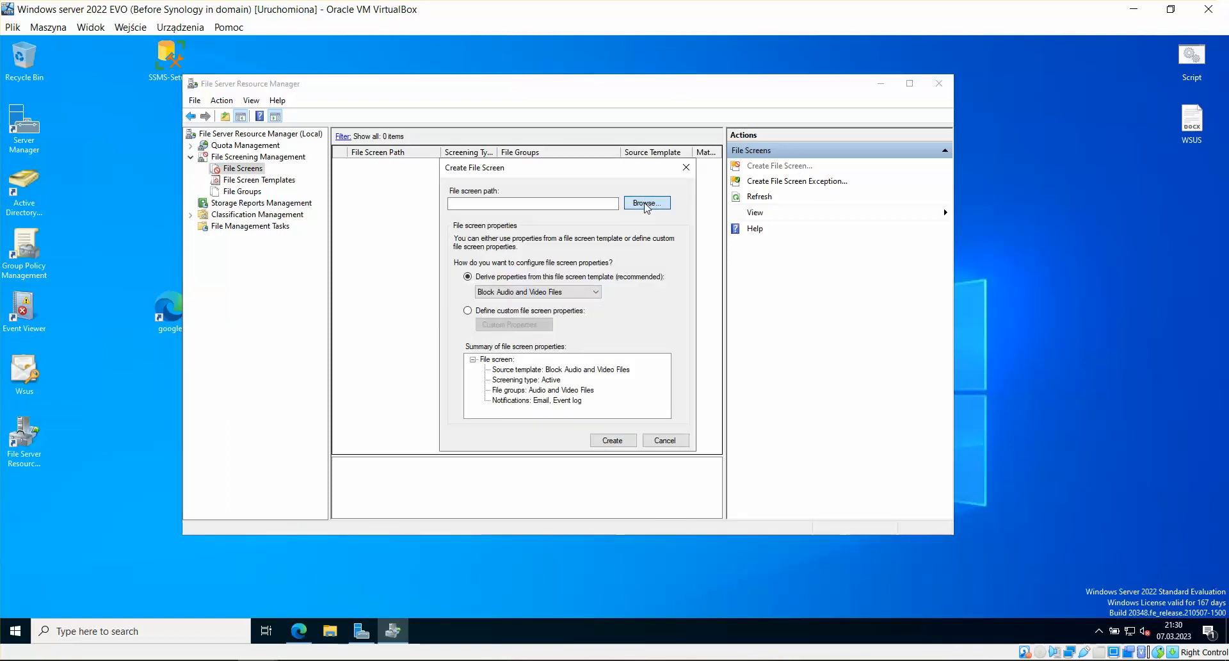
scroll(616, 320, "down", 1)
double_click(573, 372)
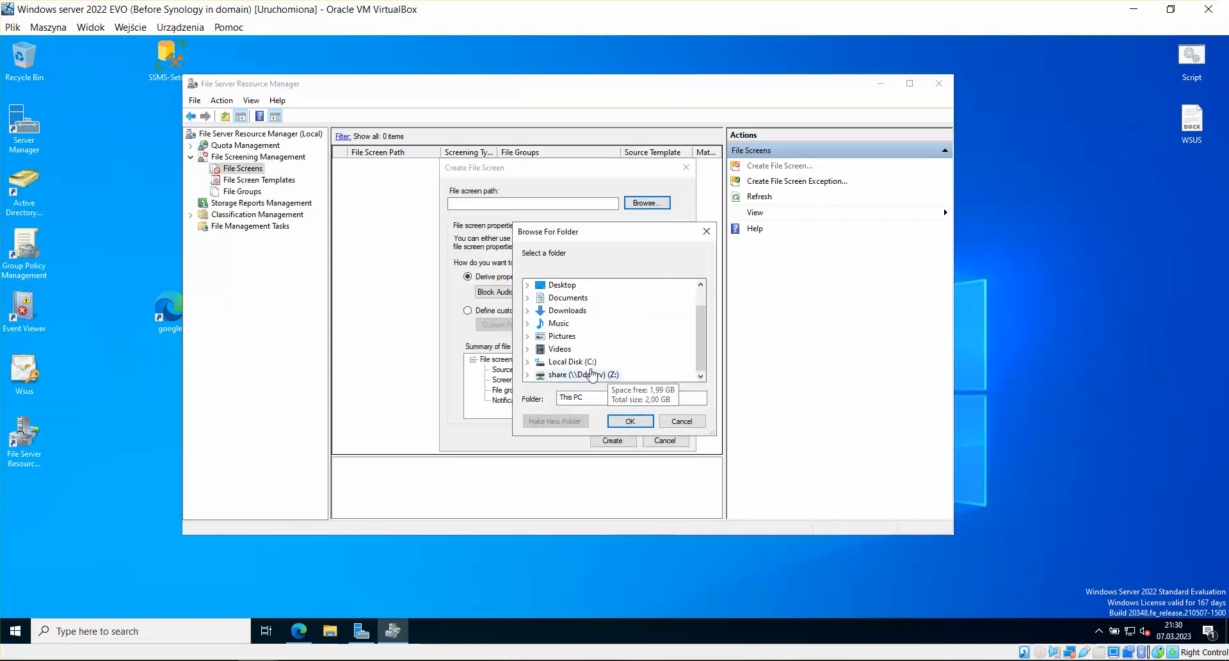
scroll(608, 326, "down", 1)
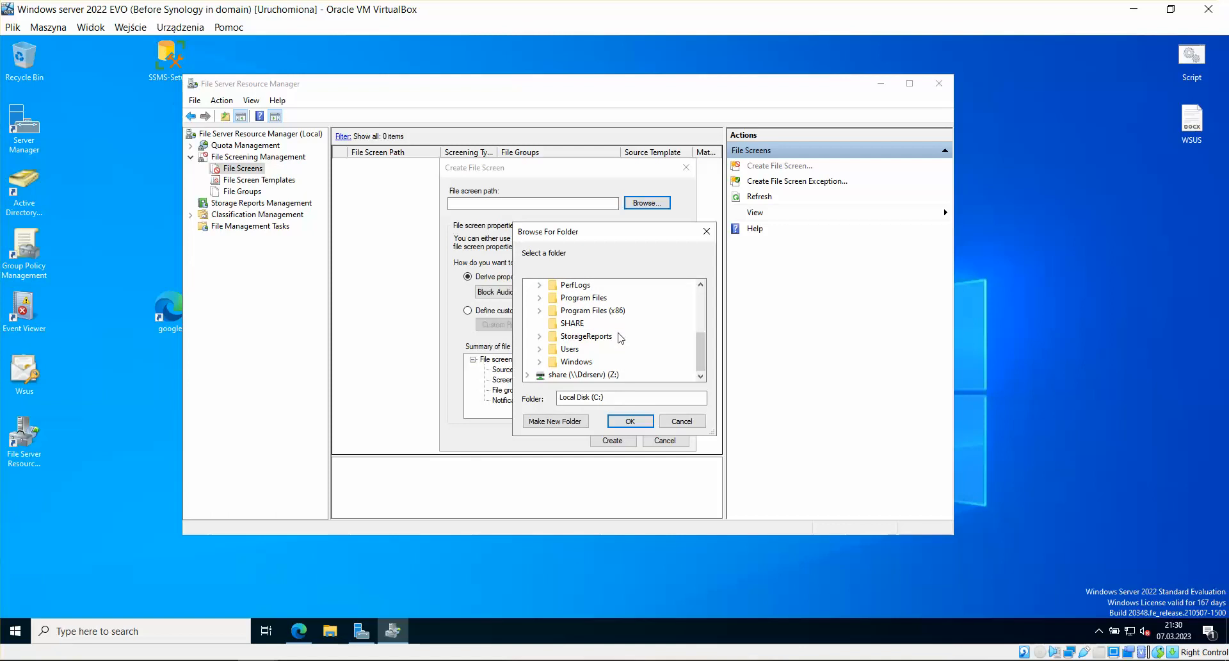
left_click(578, 325)
left_click(632, 422)
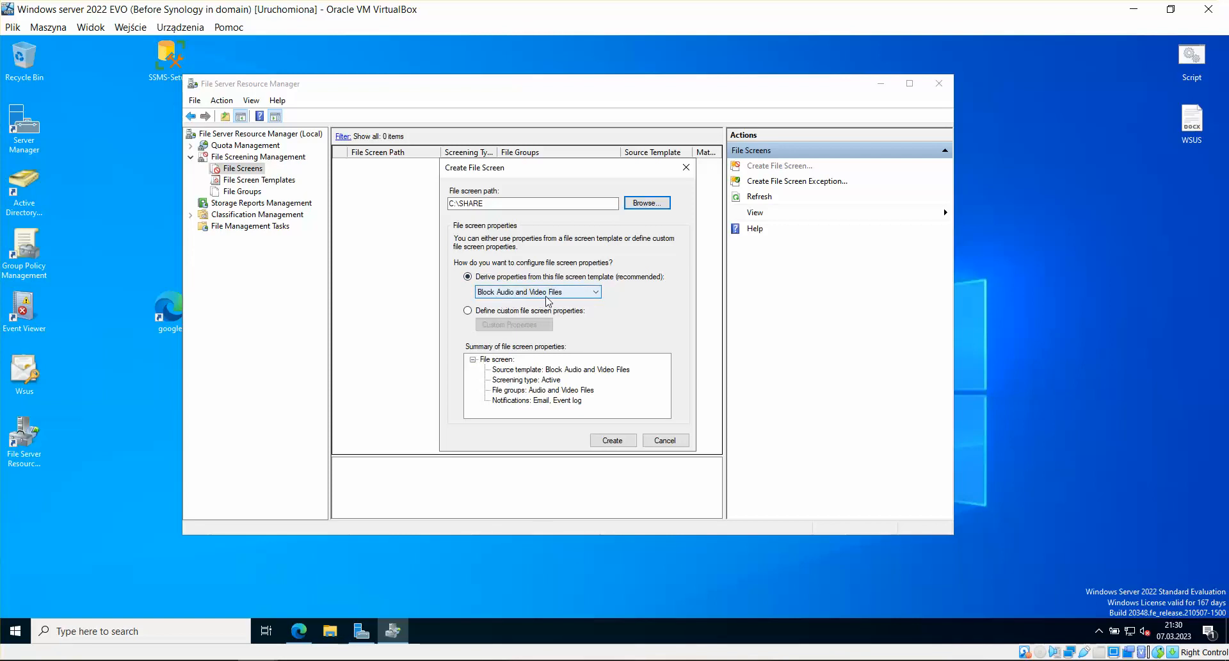
left_click(595, 293)
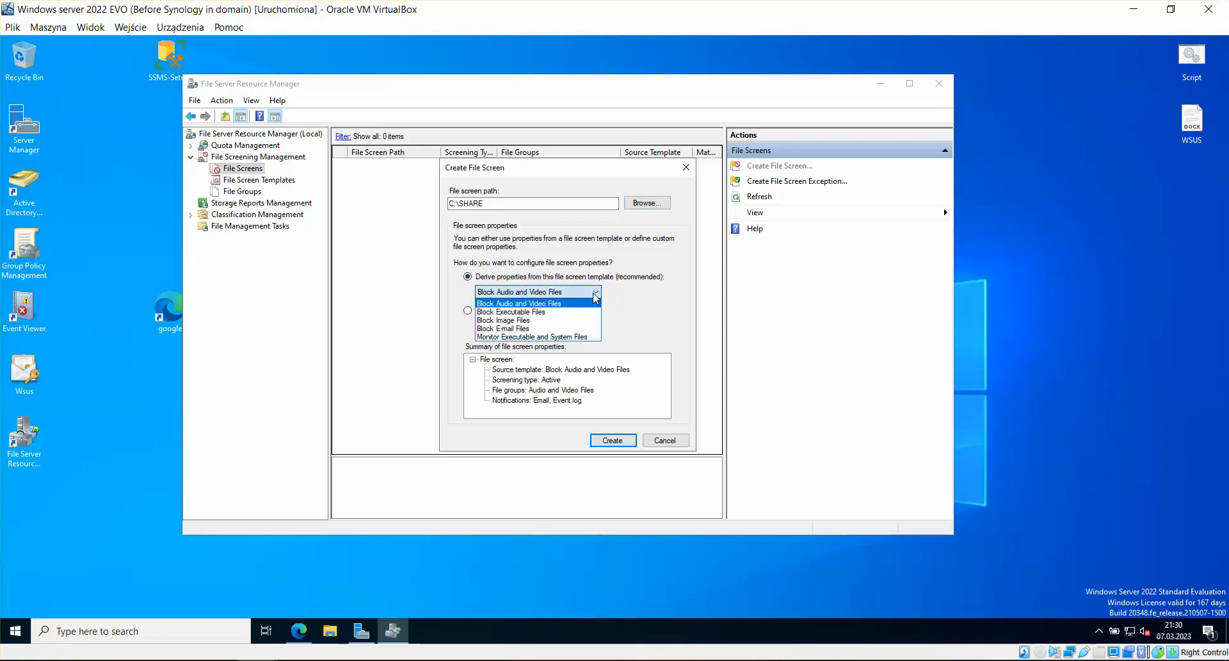
left_click(636, 289)
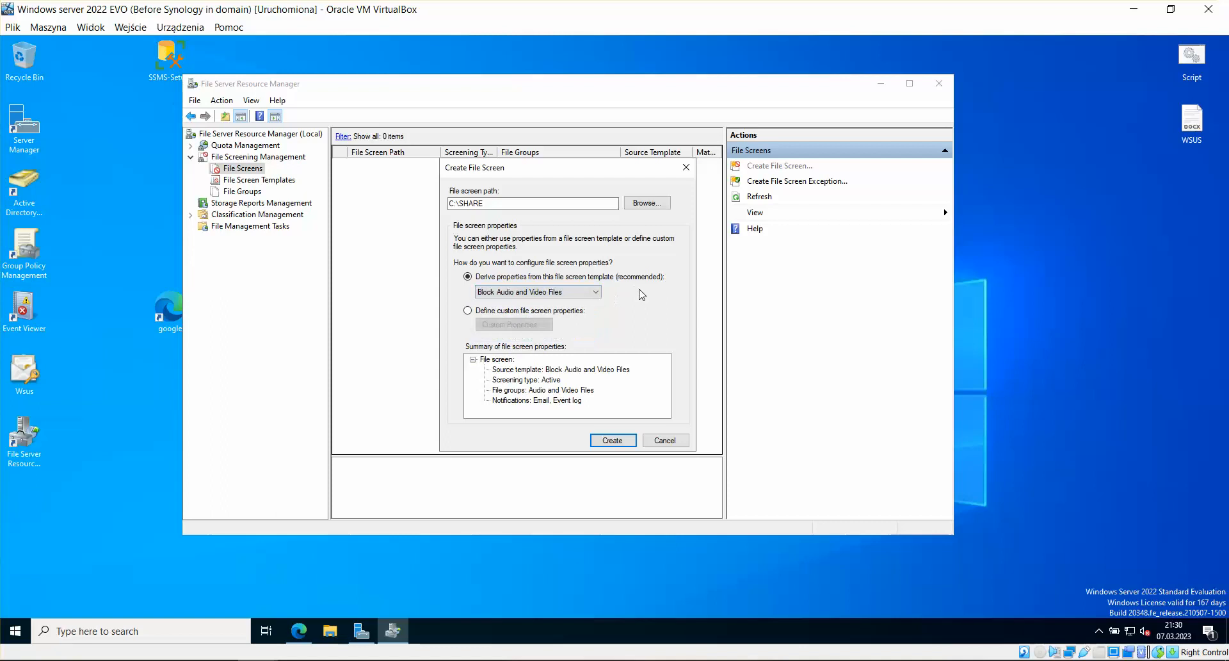
left_click(620, 439)
left_click(474, 189)
right_click(476, 187)
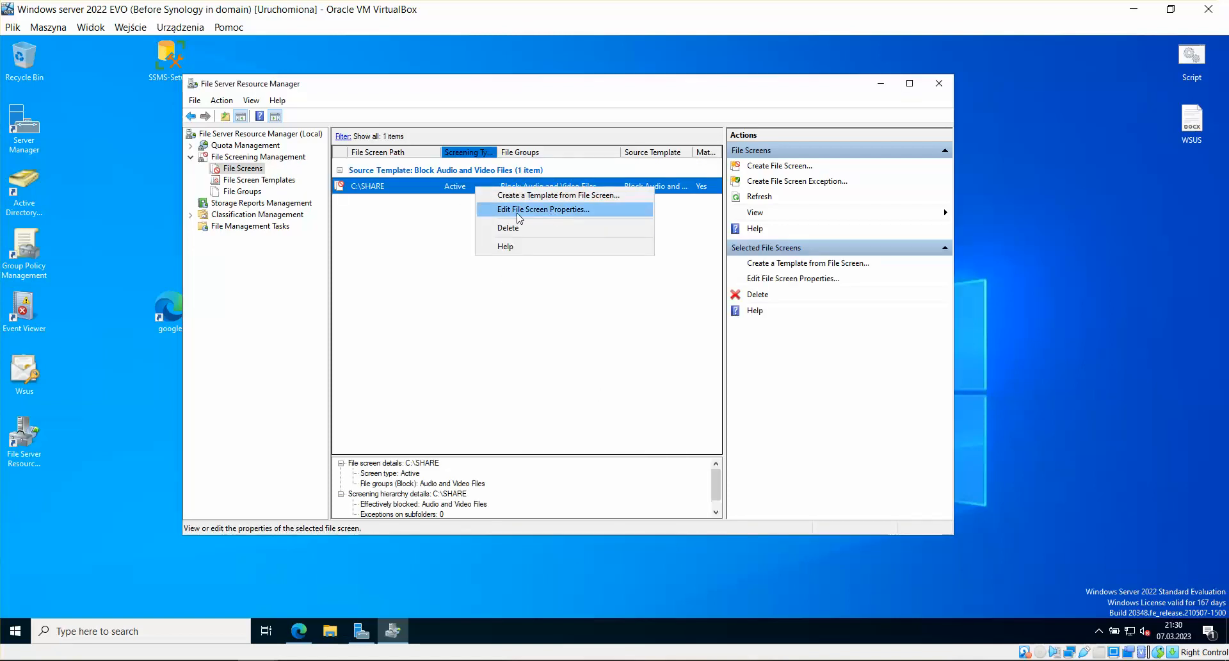
left_click(561, 210)
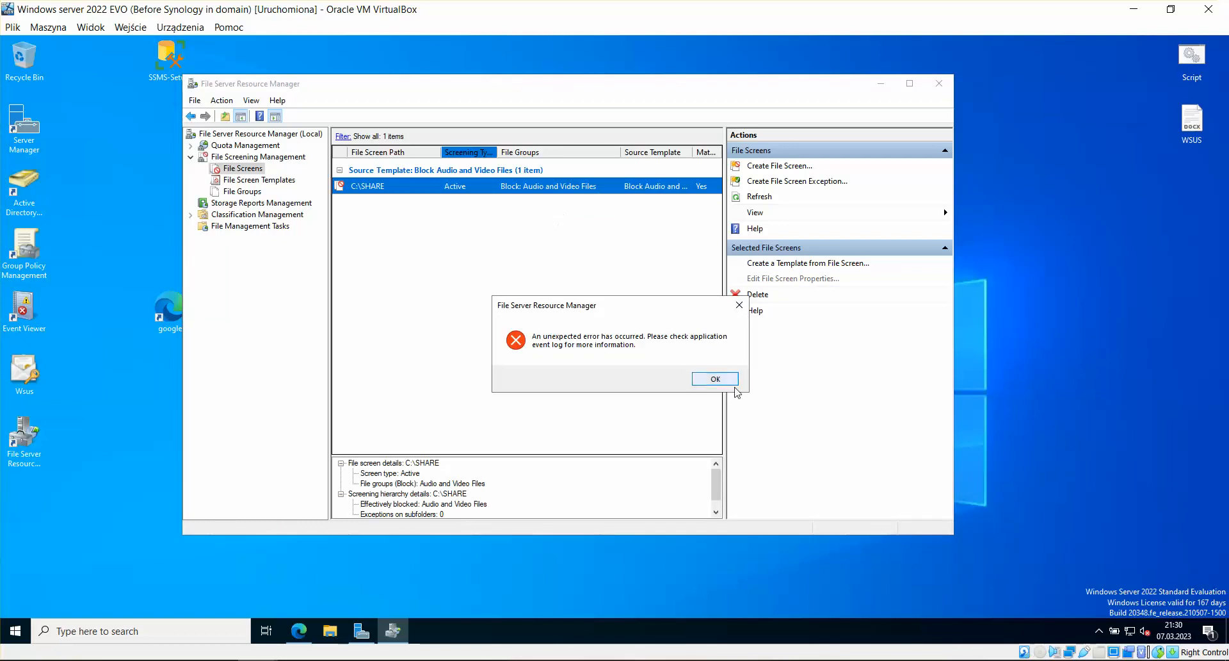
left_click(710, 378)
left_click(578, 241)
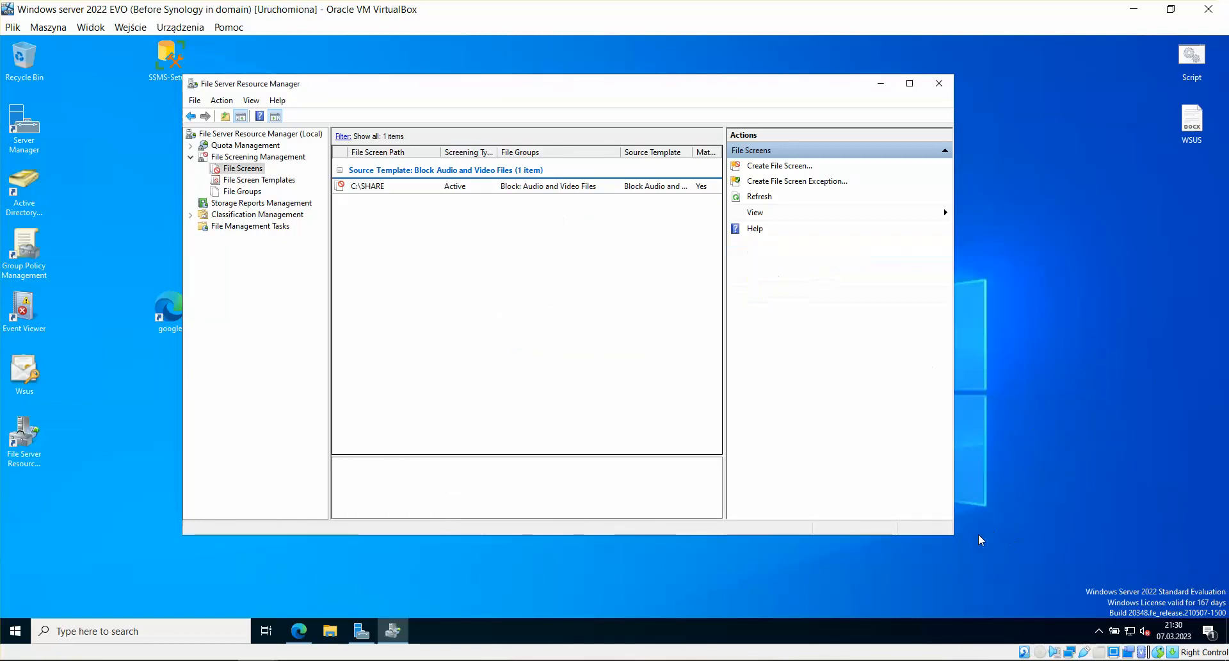
left_click_drag(953, 535, 1226, 538)
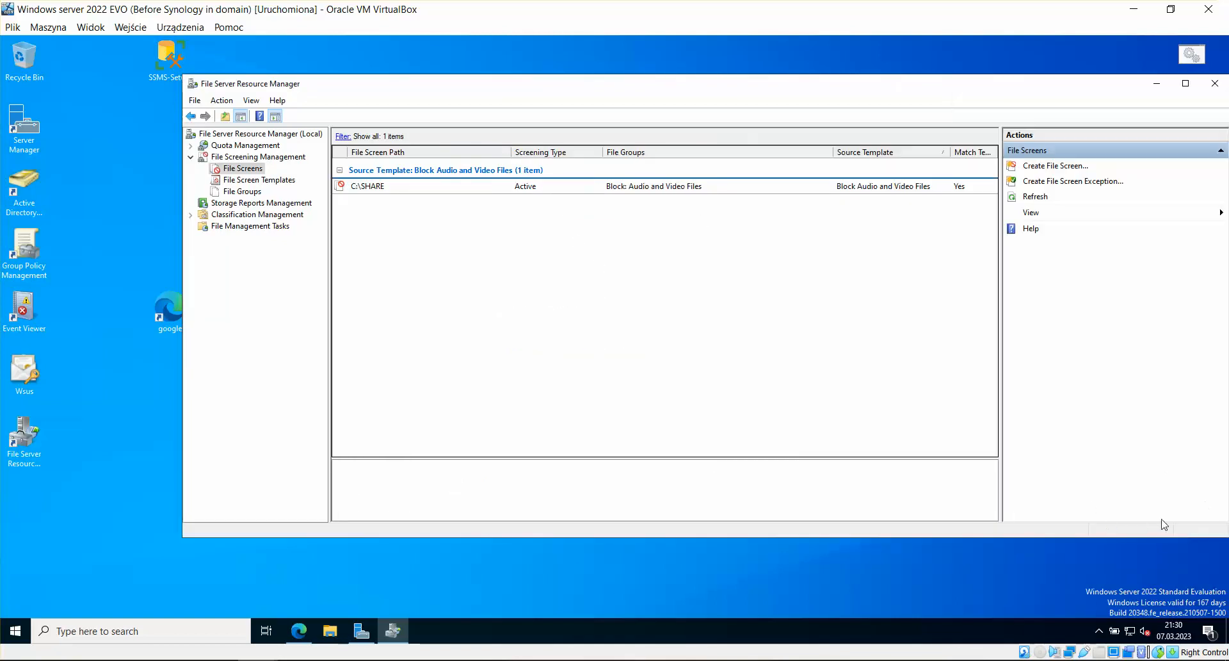
left_click_drag(992, 86, 929, 94)
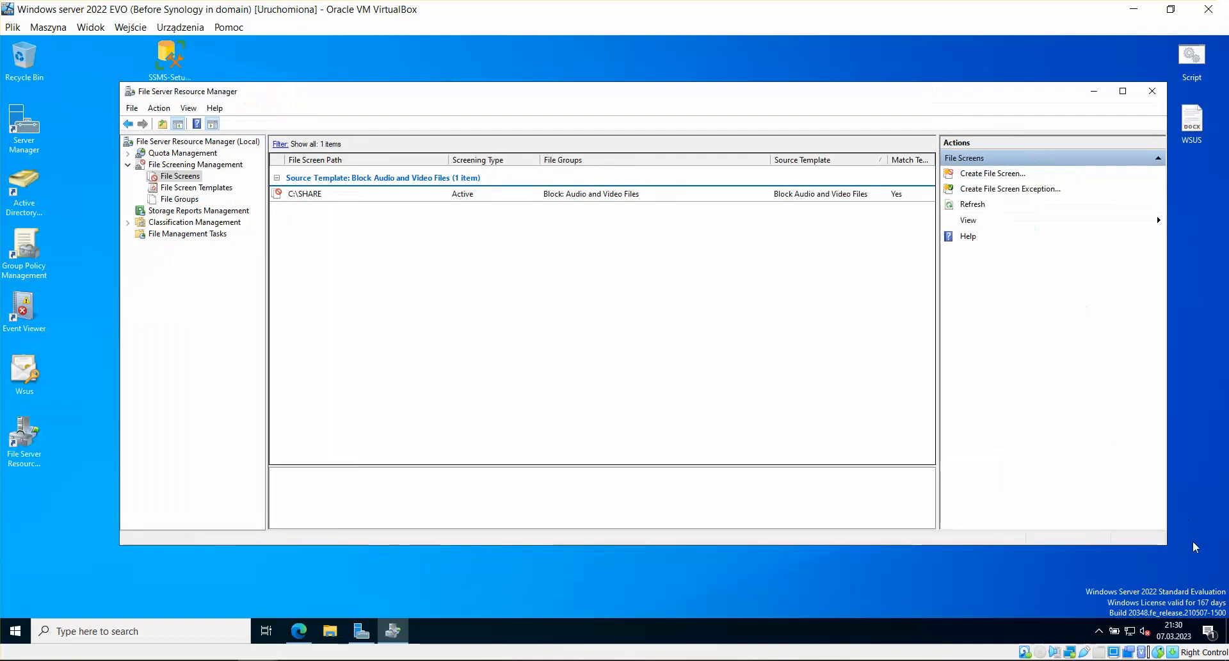
left_click_drag(1165, 549, 981, 537)
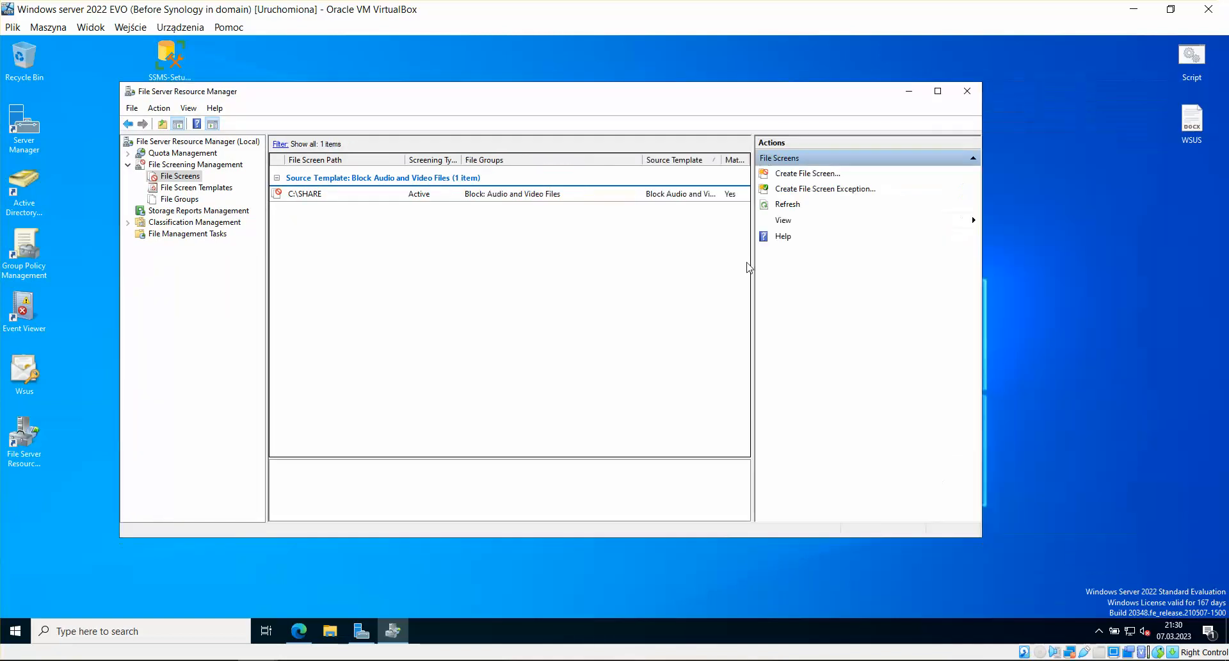
right_click(527, 197)
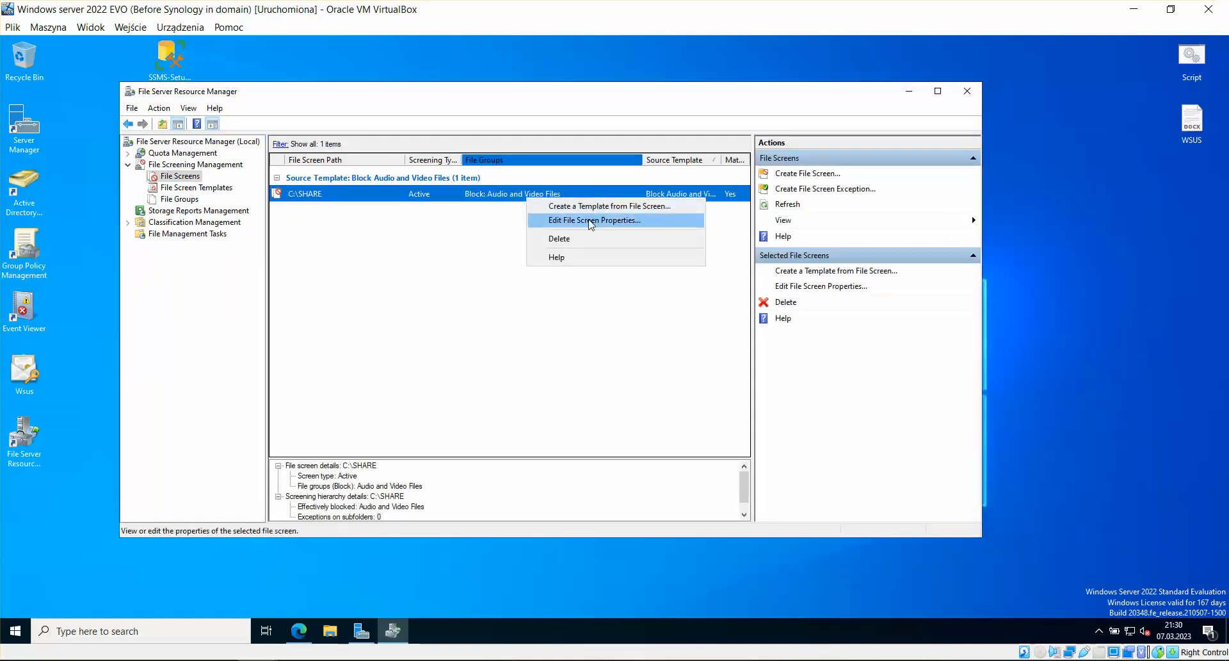
left_click(591, 220)
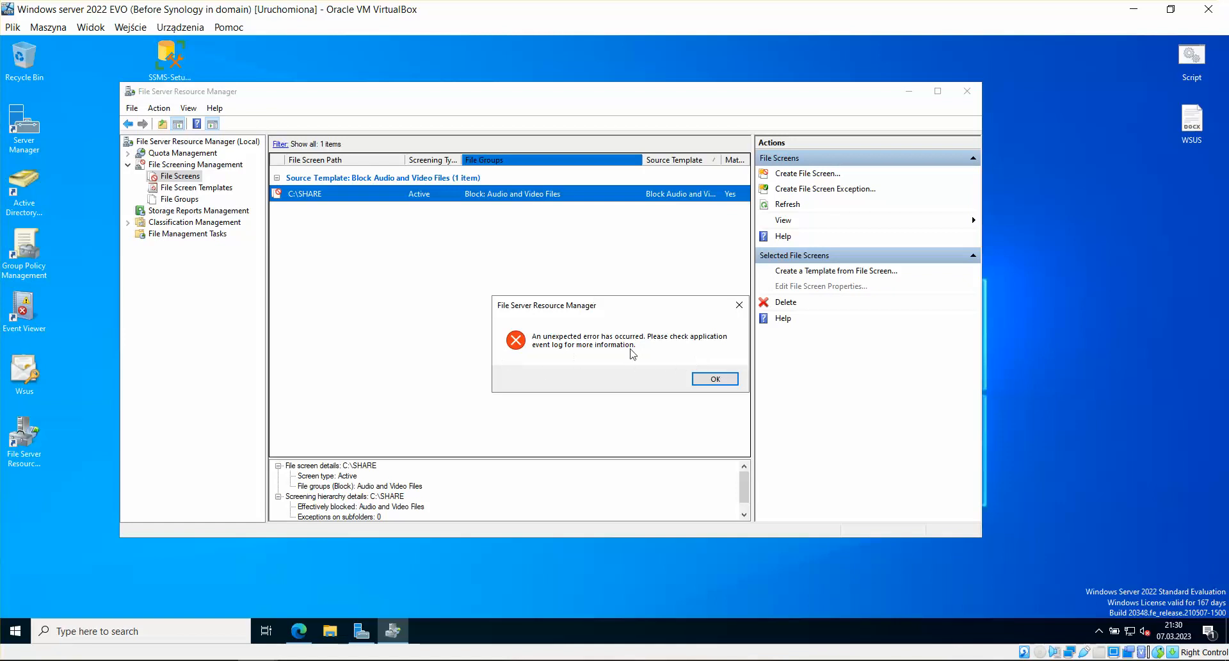
left_click(724, 383)
left_click(633, 282)
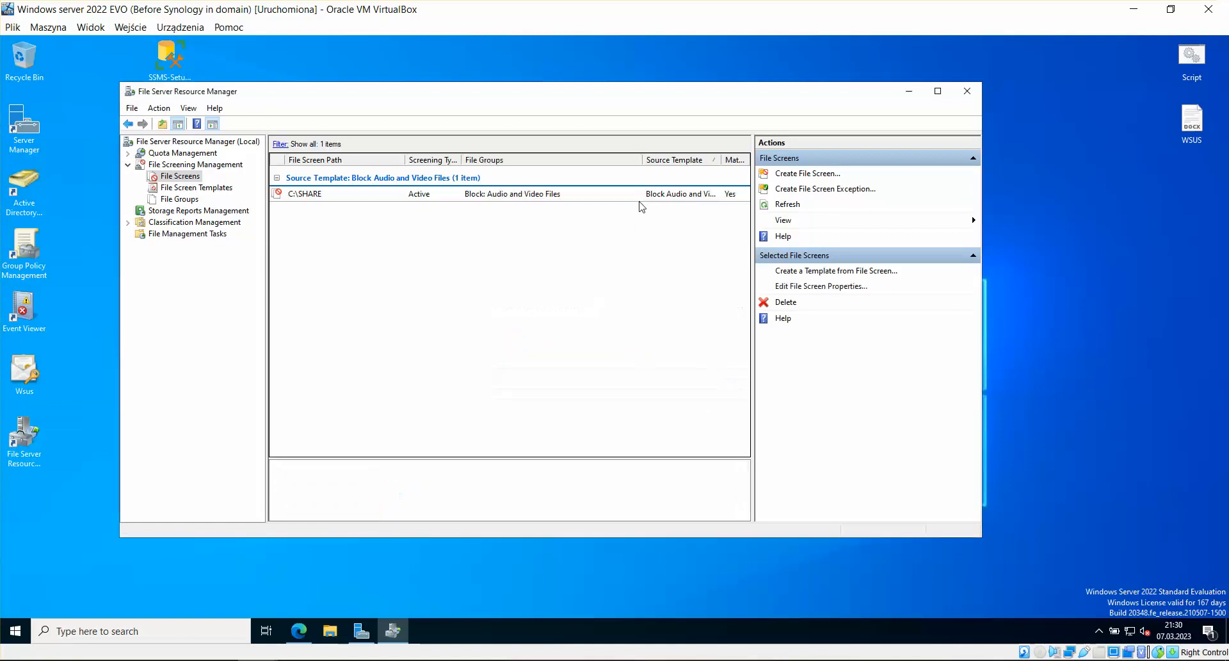
left_click_drag(643, 92, 686, 91)
left_click(107, 489)
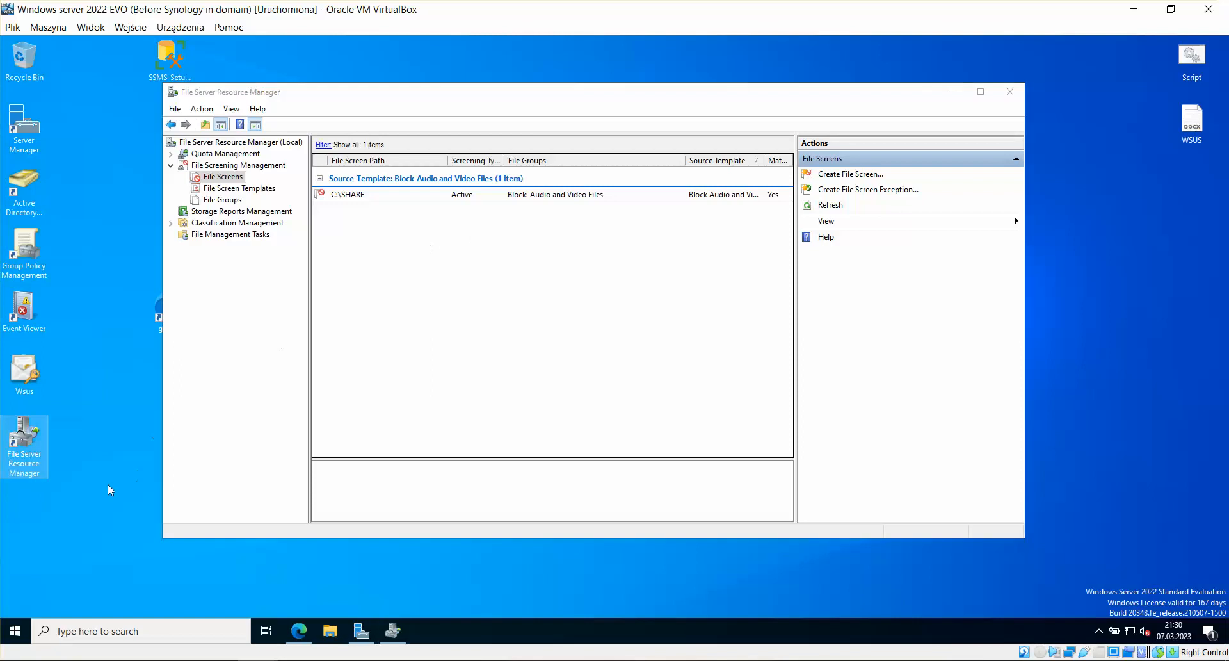
Open Event Viewer and show the Windows Logs > System log.
double_click(25, 328)
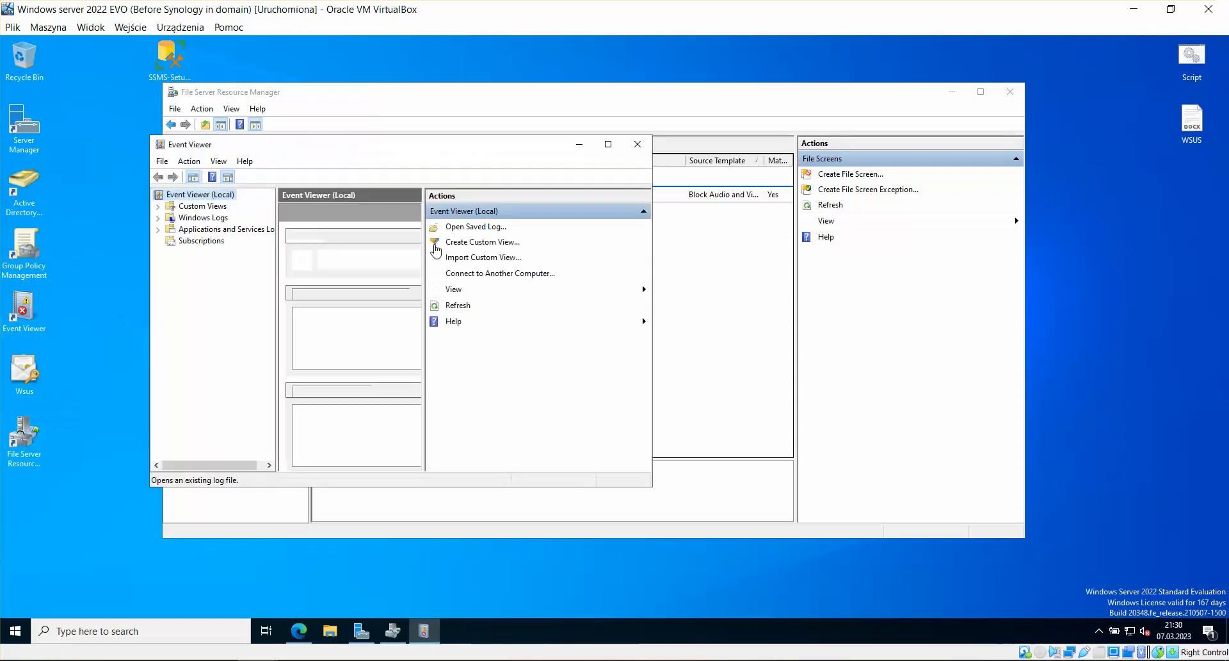
left_click(163, 218)
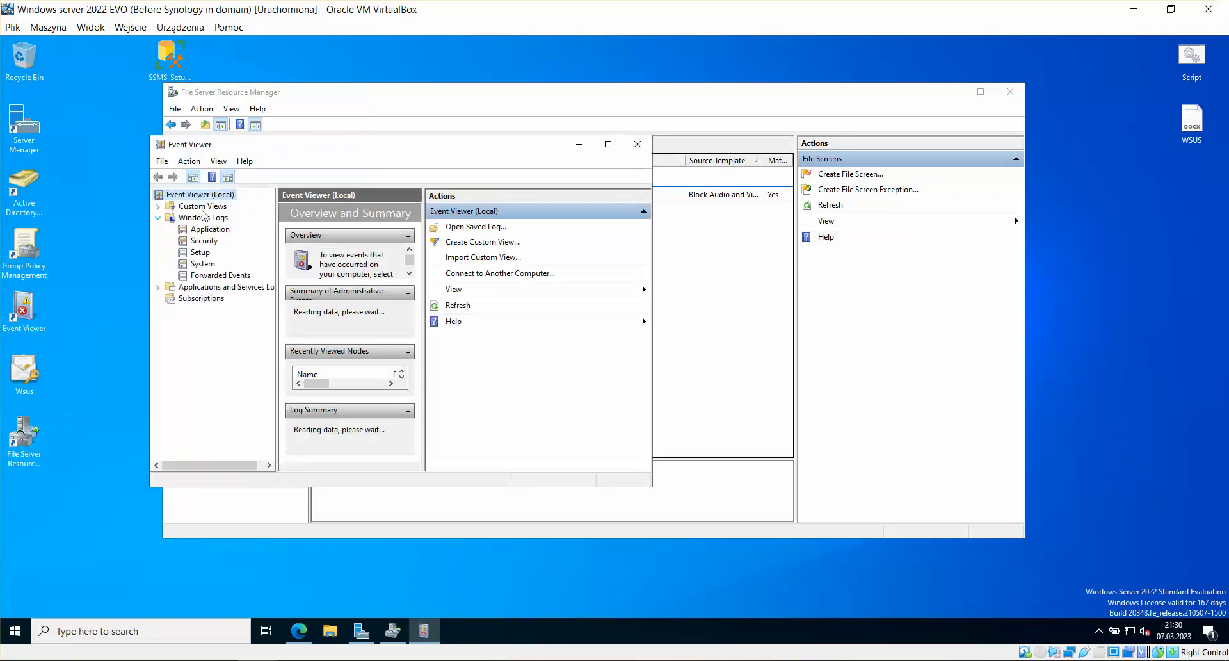
left_click(186, 266)
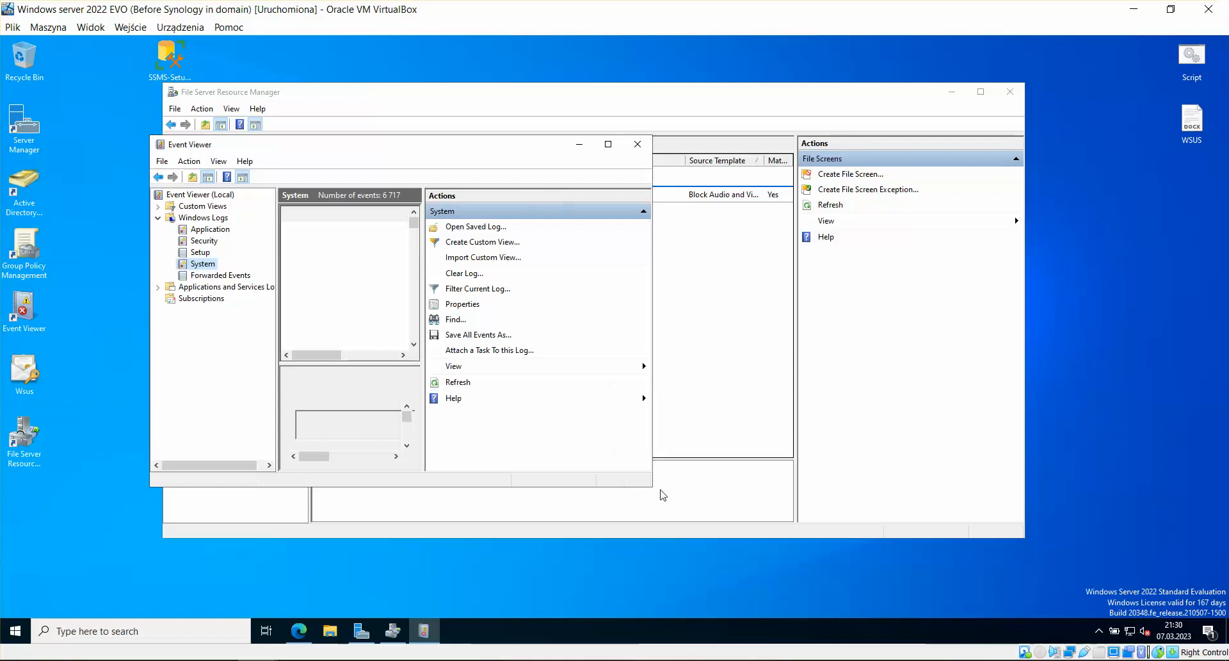
left_click_drag(653, 487, 1106, 568)
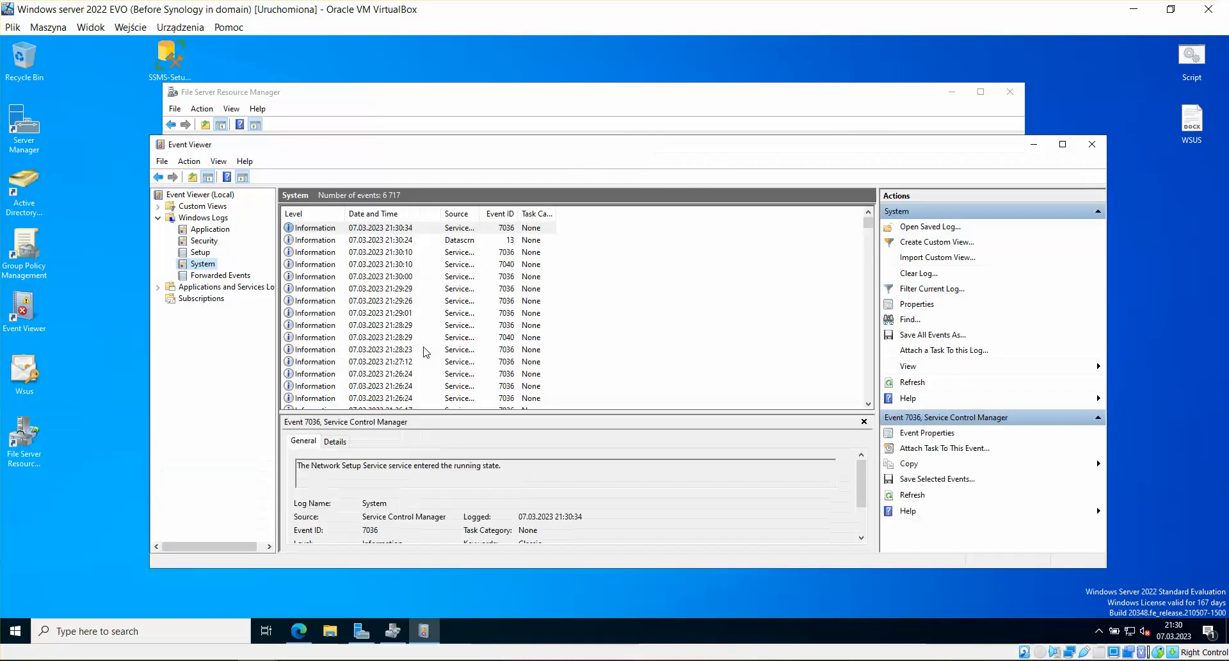
Inspect Datascrn event 13 confirming file screens are enforced on volume C:.
left_click(475, 242)
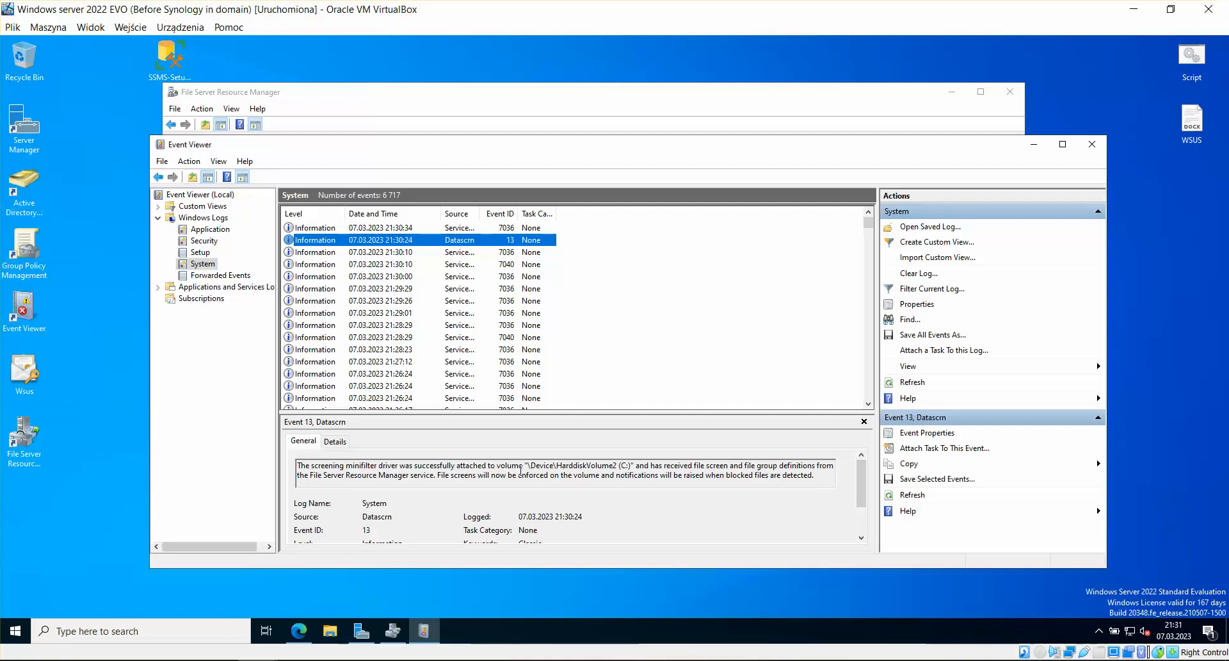
left_click_drag(523, 468, 635, 468)
left_click(662, 470)
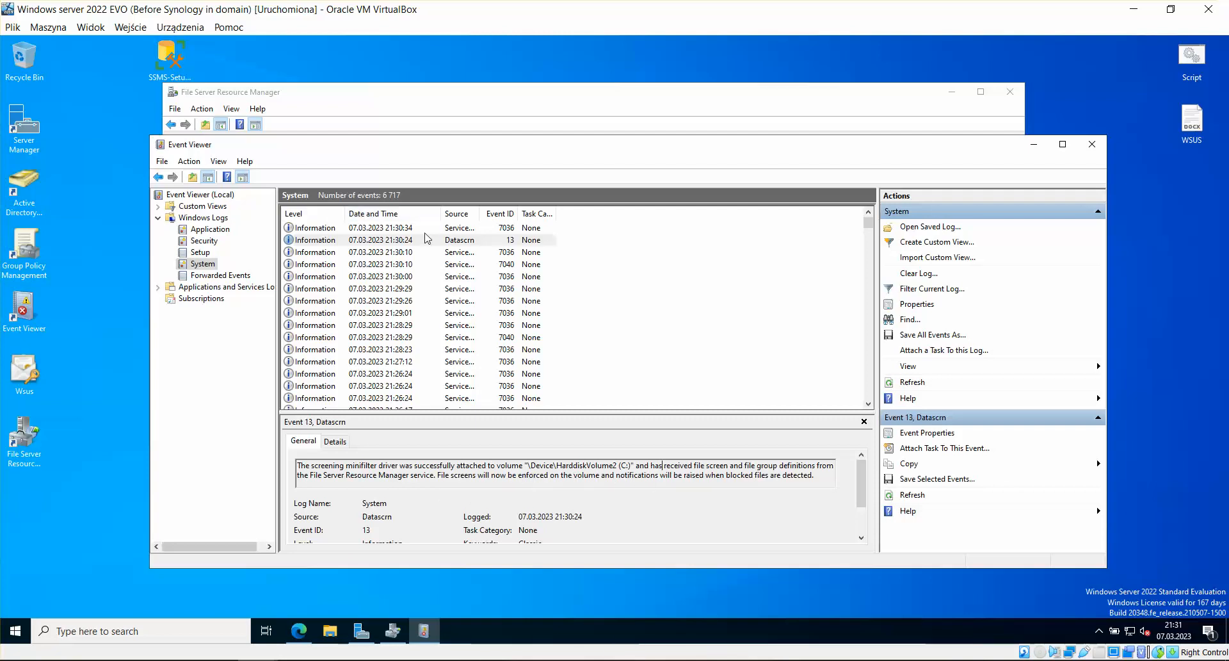
left_click(552, 243)
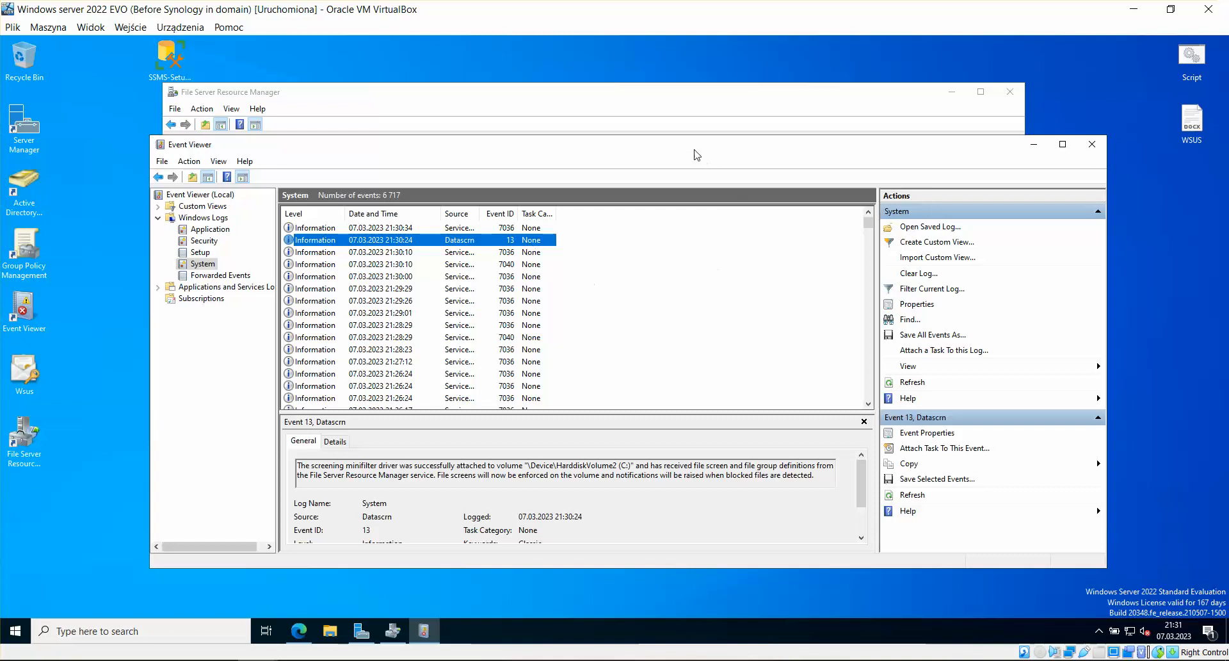
left_click_drag(697, 154, 643, 174)
left_click(659, 101)
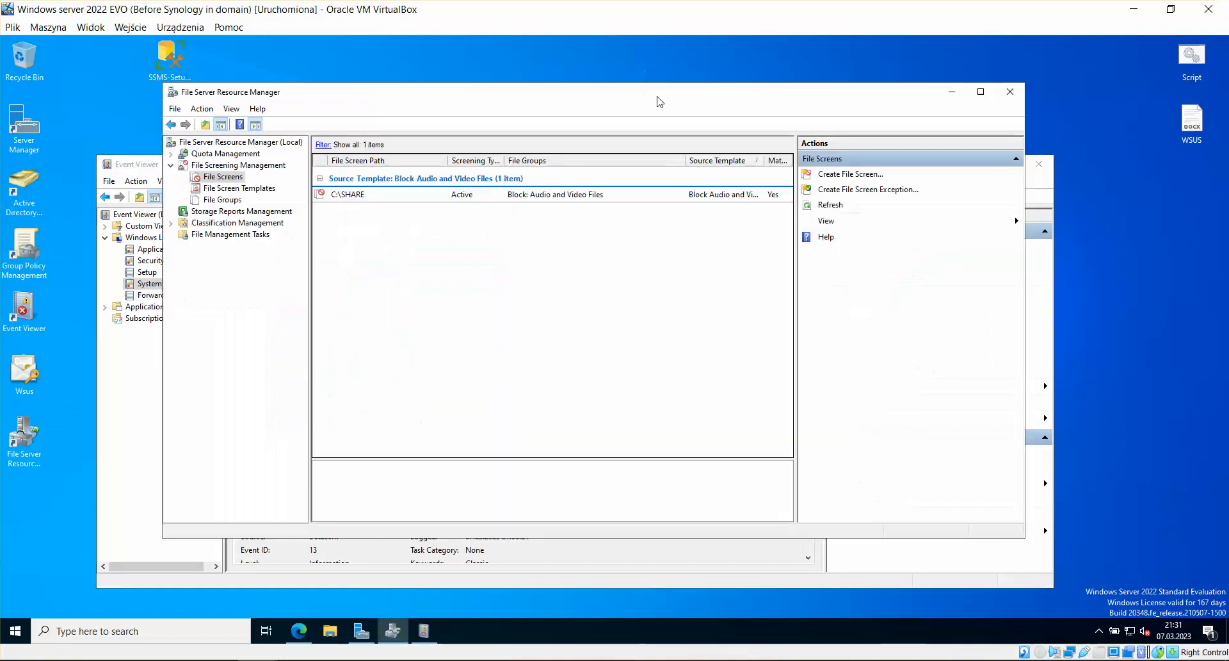
Inspect the C:\SHARE file screen's details in the File Screens list.
left_click_drag(659, 101, 681, 97)
left_click(512, 193)
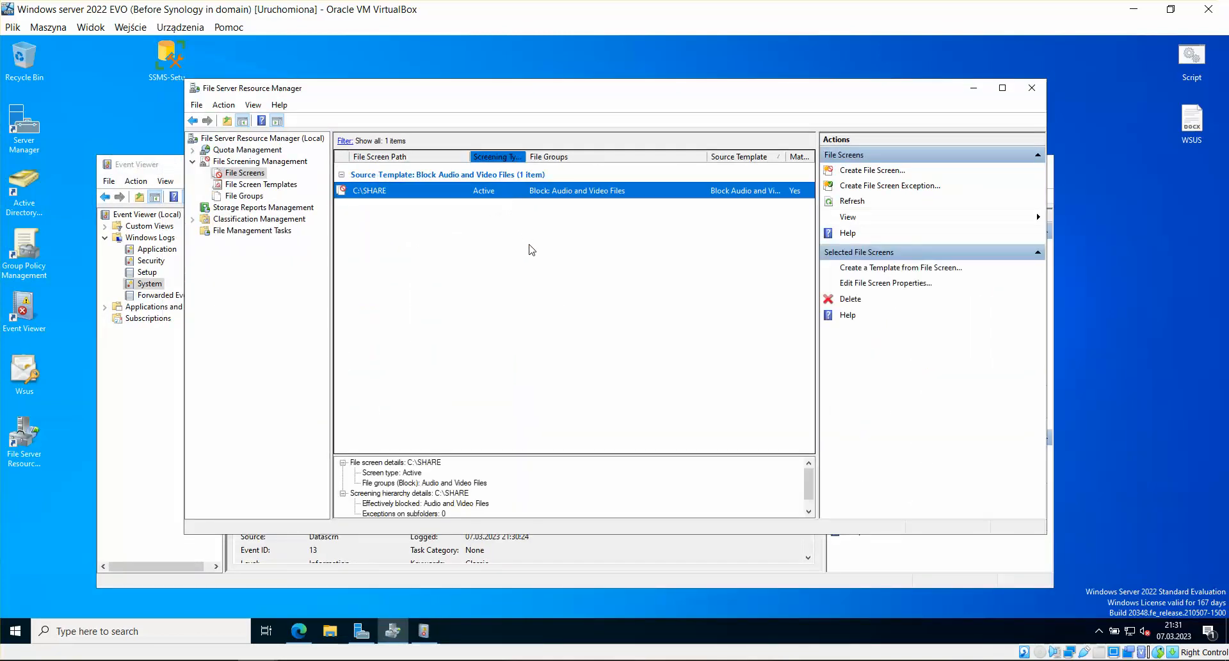
left_click(530, 244)
left_click(504, 193)
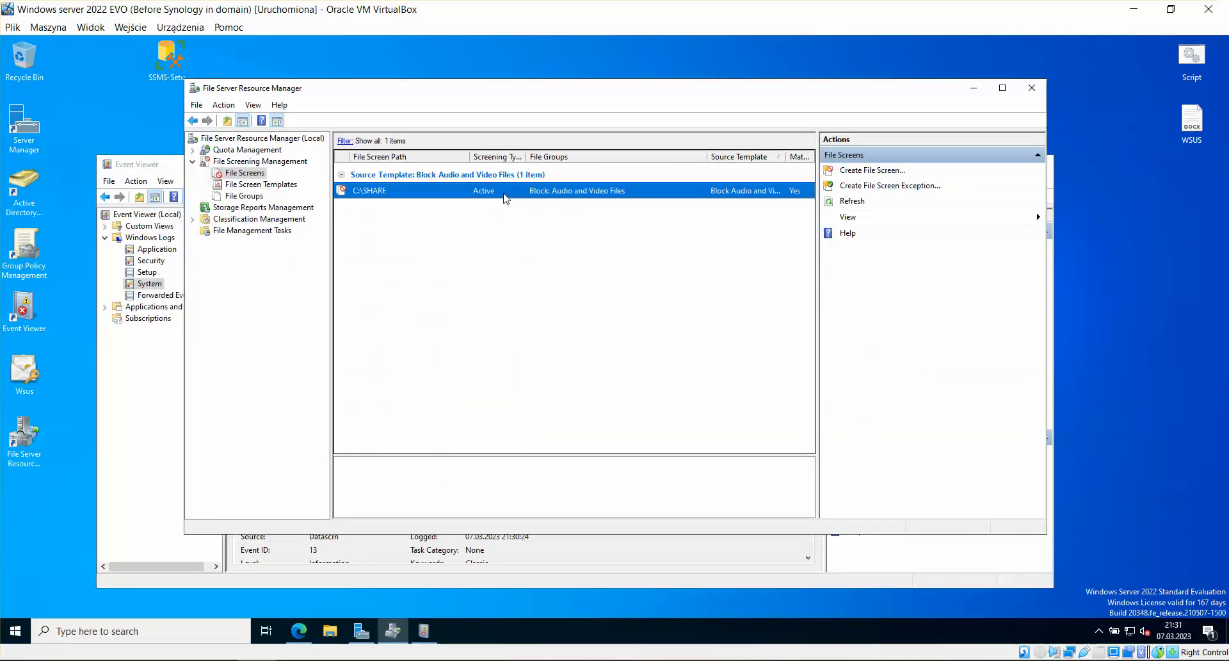
left_click(565, 329)
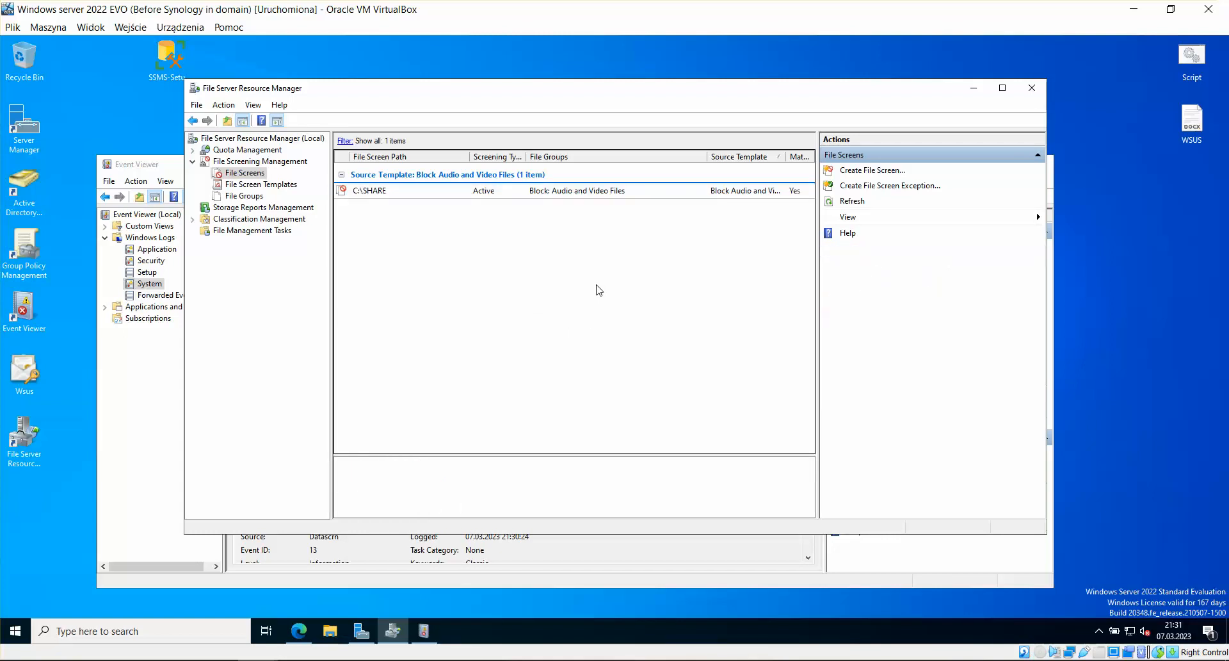
Begin a file screen exception with C:\SHARE as its path.
right_click(482, 240)
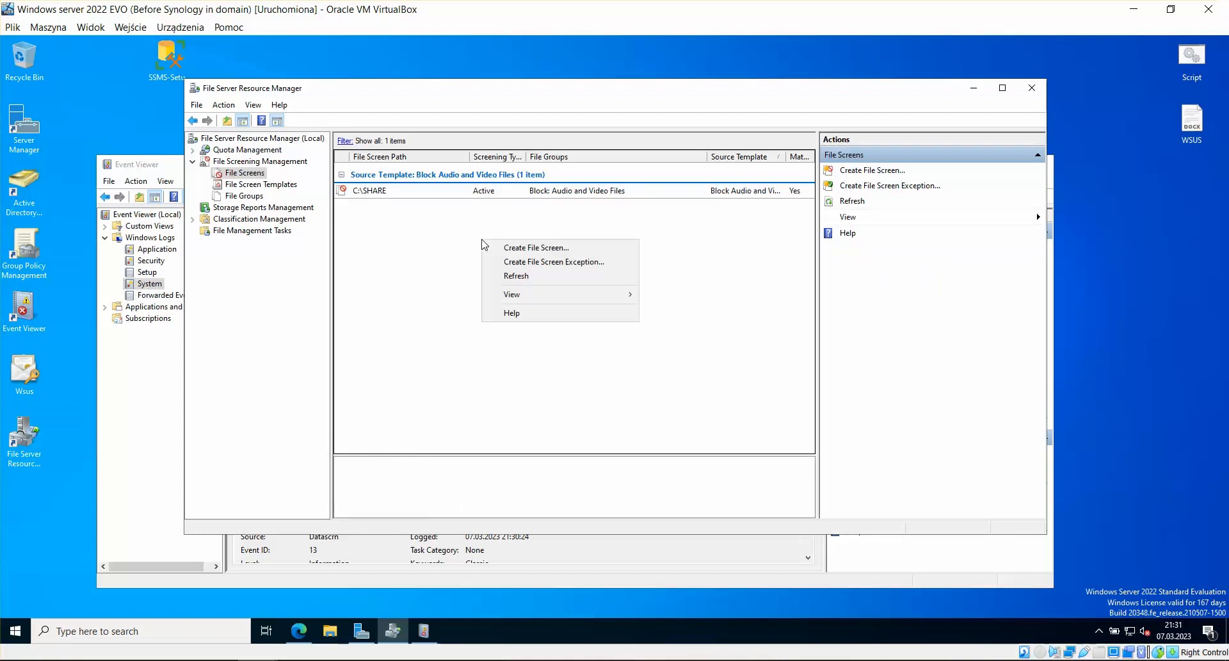
left_click(555, 262)
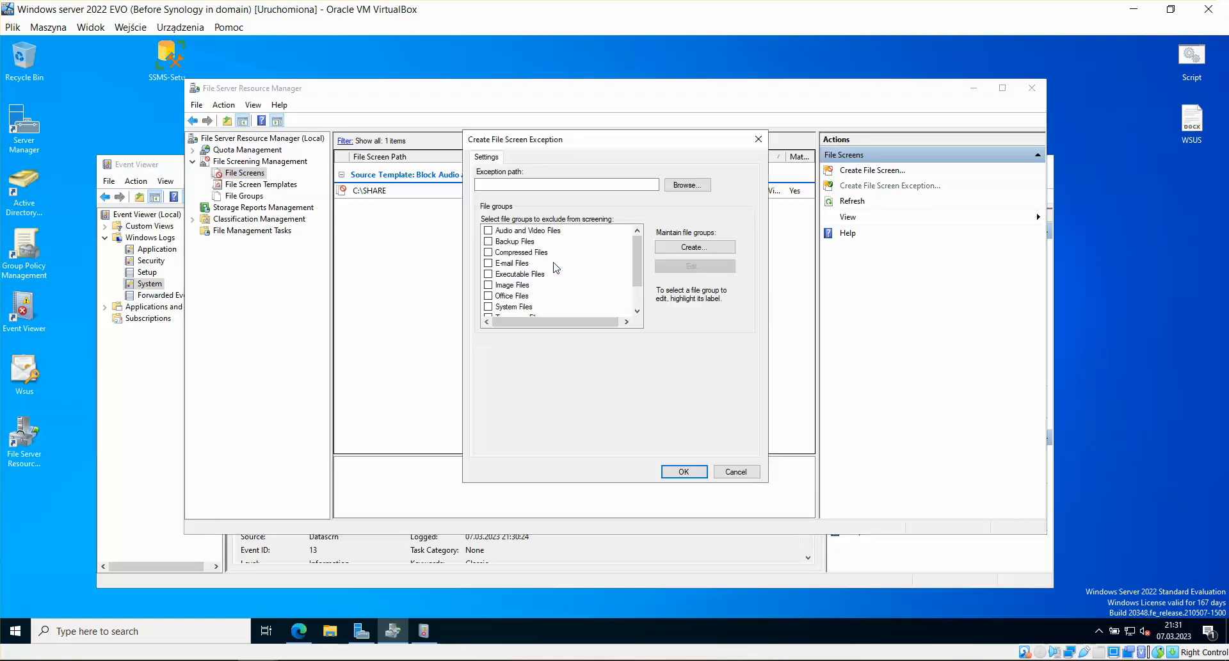
left_click_drag(595, 148, 574, 183)
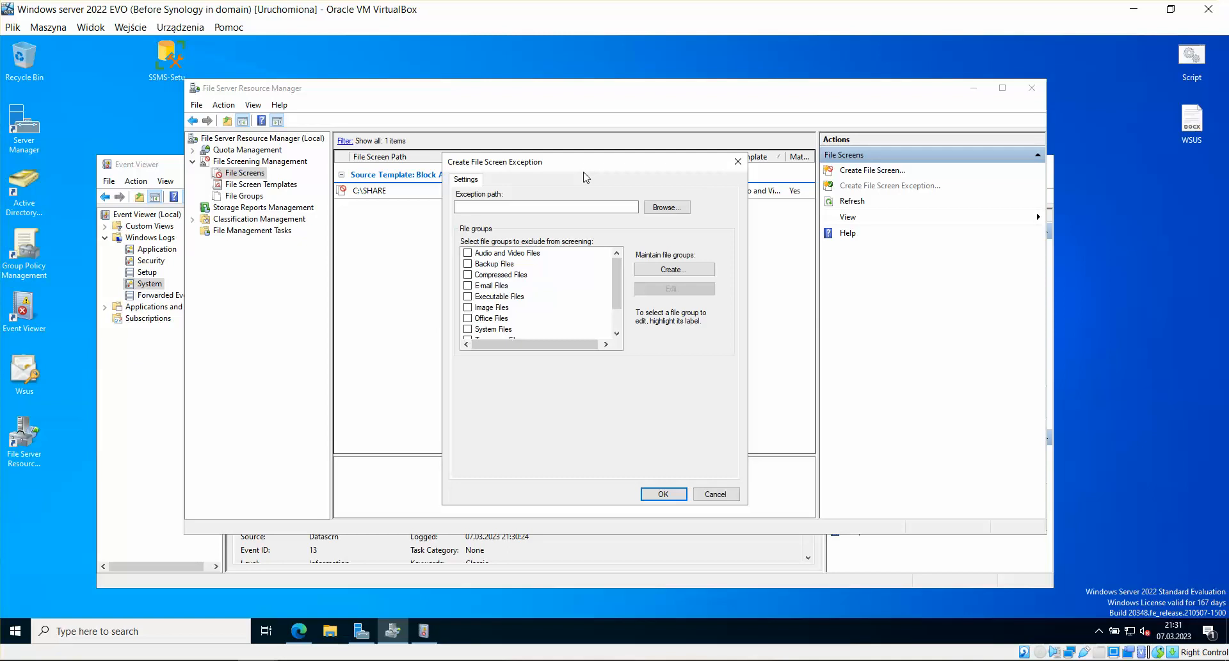
left_click(667, 206)
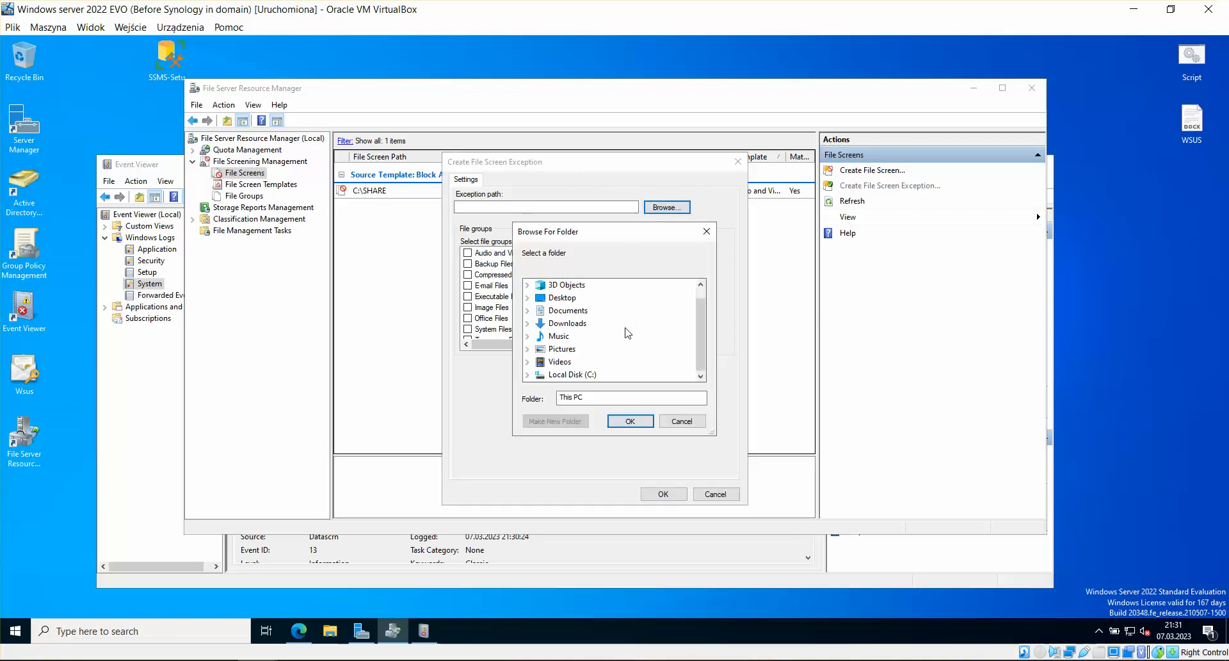
double_click(576, 374)
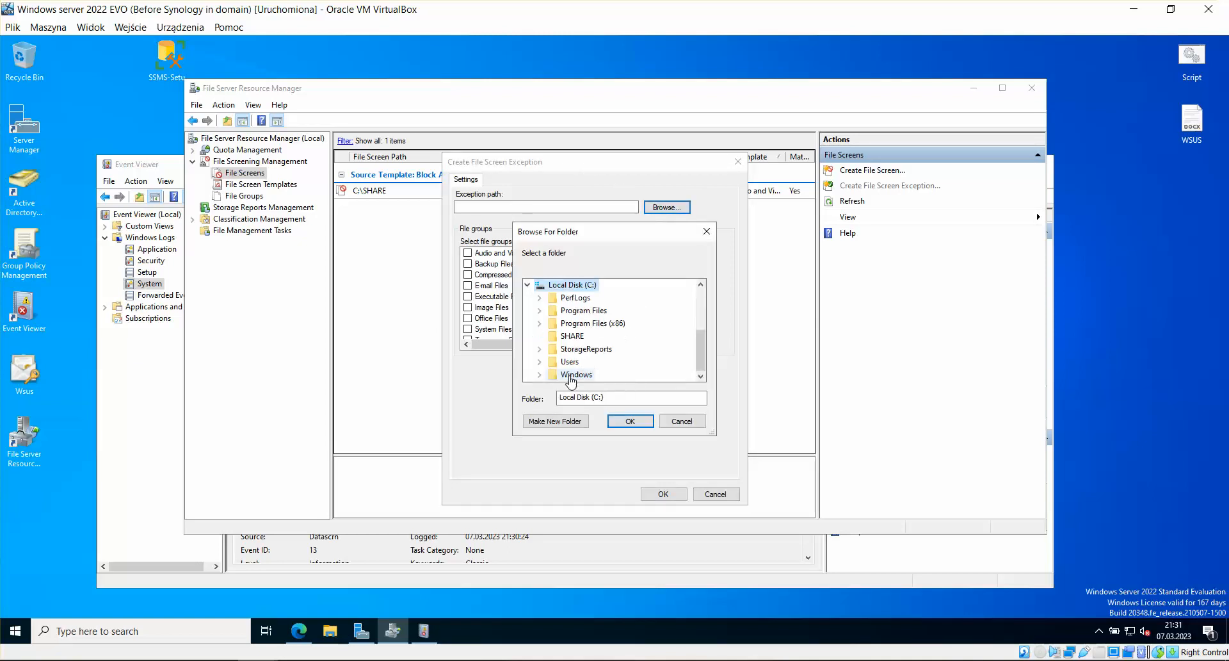
left_click(581, 337)
left_click(630, 421)
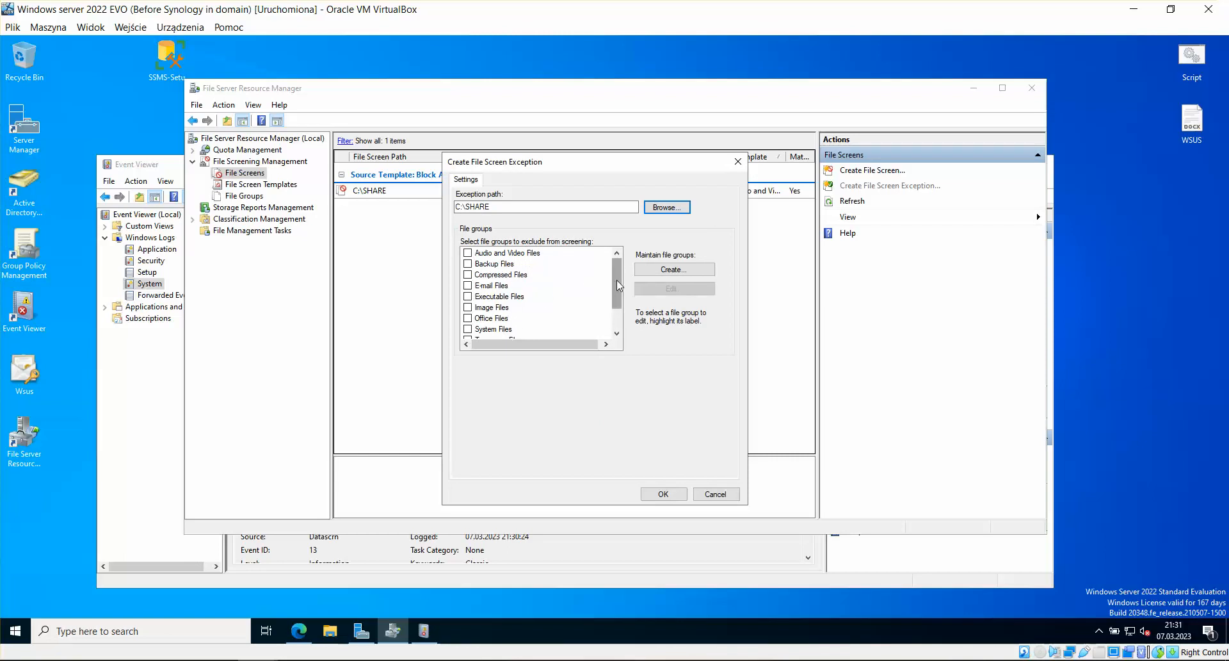
Tick the Executable Files group for exclusion in the exception.
left_click(470, 297)
left_click(470, 298)
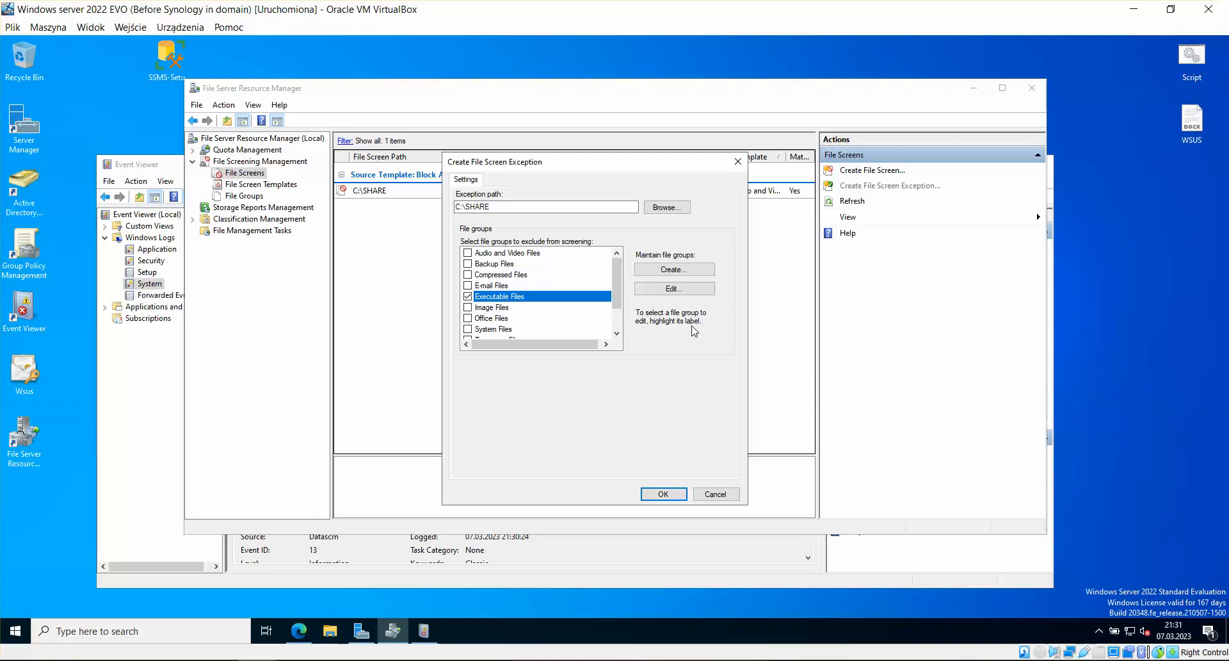
left_click(673, 270)
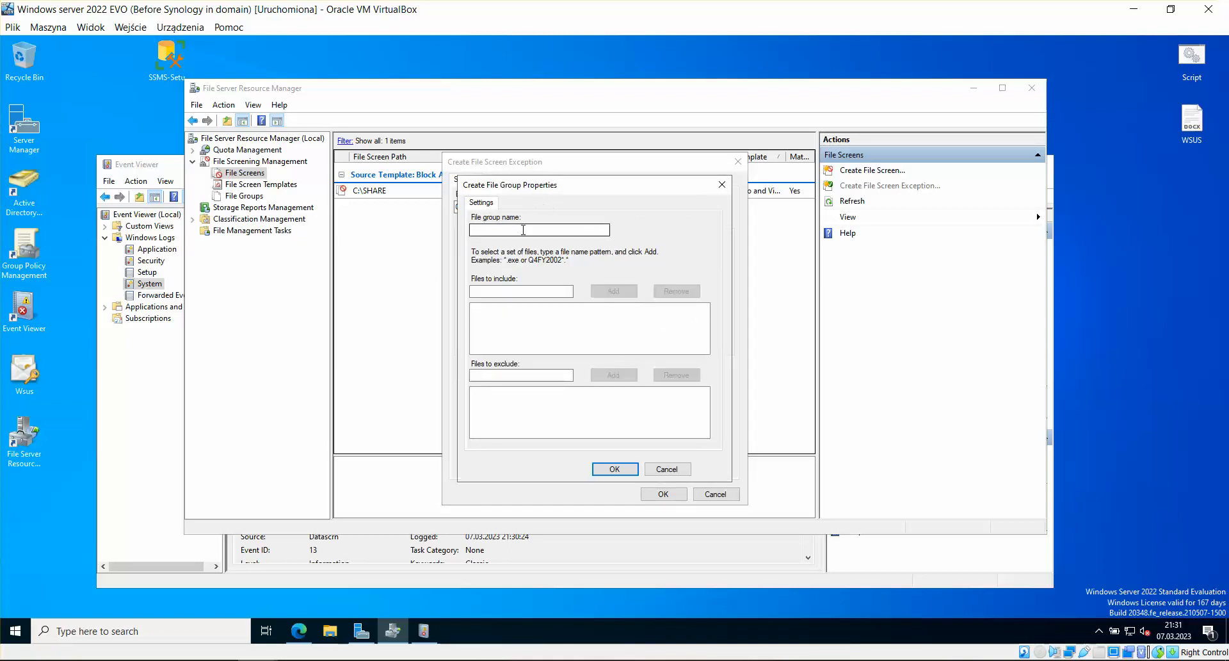
Create file group EXE including *.exe and excluding *.bat.
left_click_drag(585, 195, 596, 197)
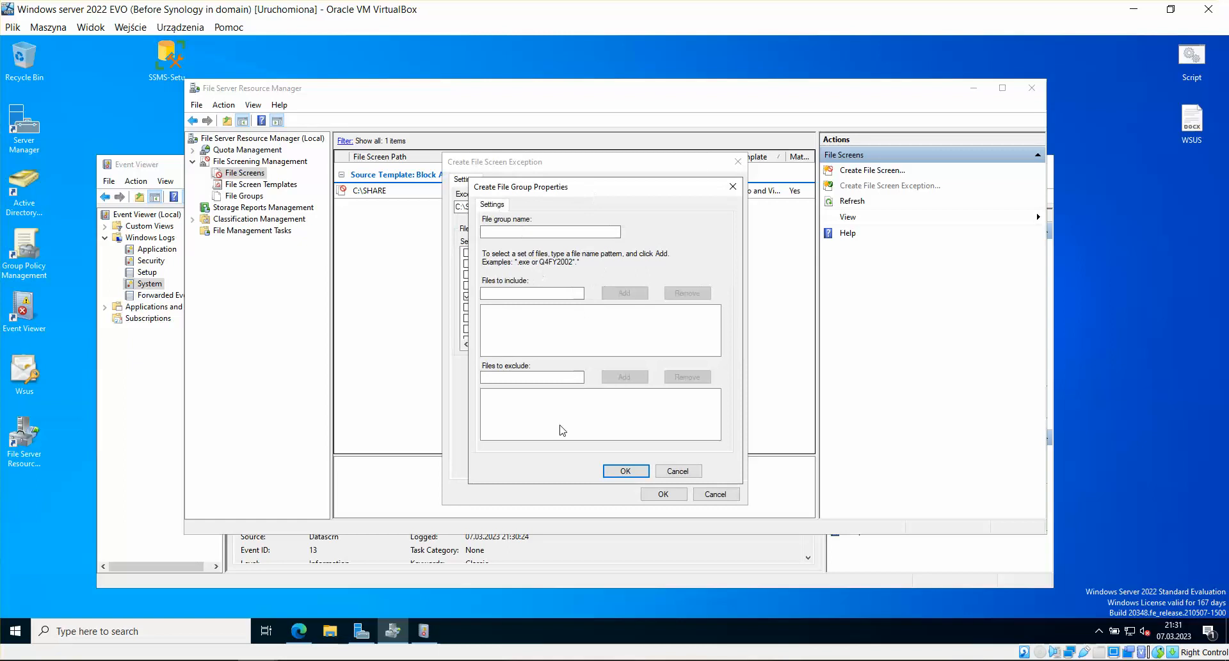
left_click(544, 231)
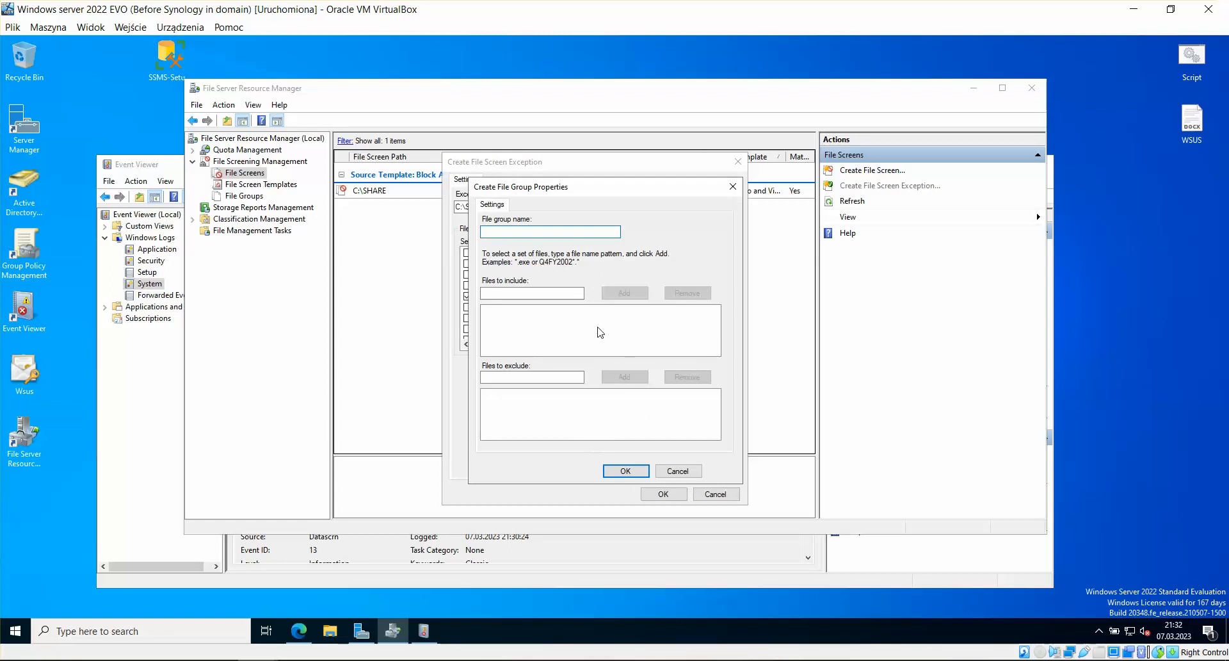
type("EXX")
key("BackSpace")
left_click(549, 292)
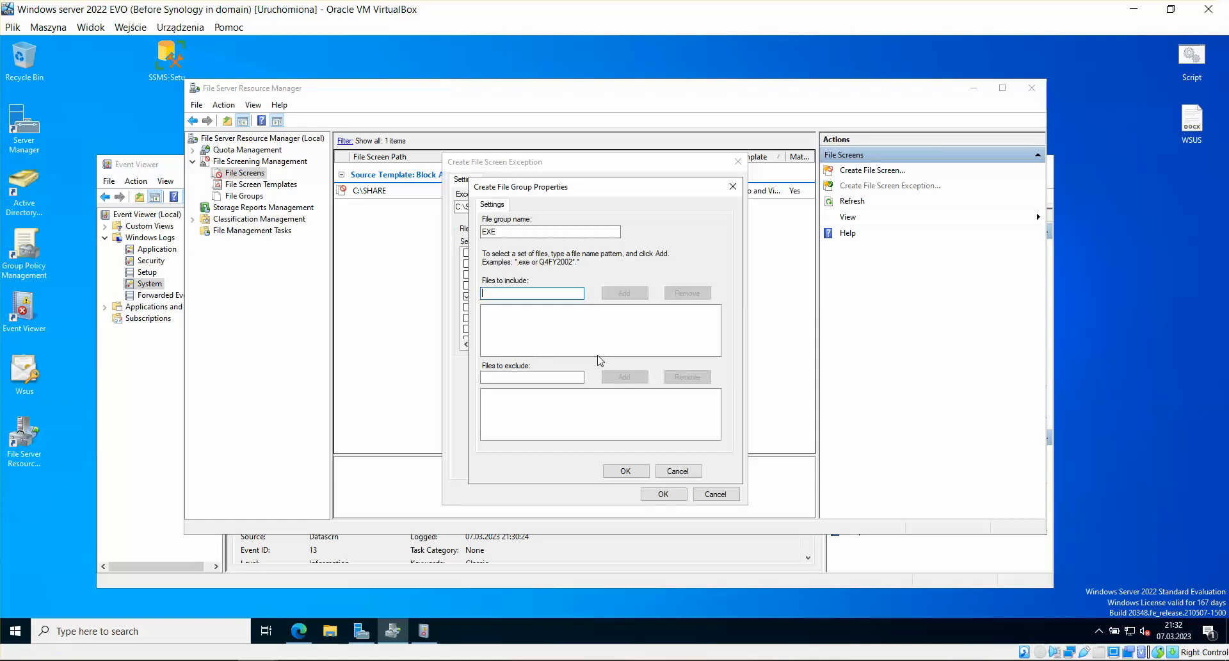
type("*")
left_click(626, 291)
left_click(543, 379)
type("*")
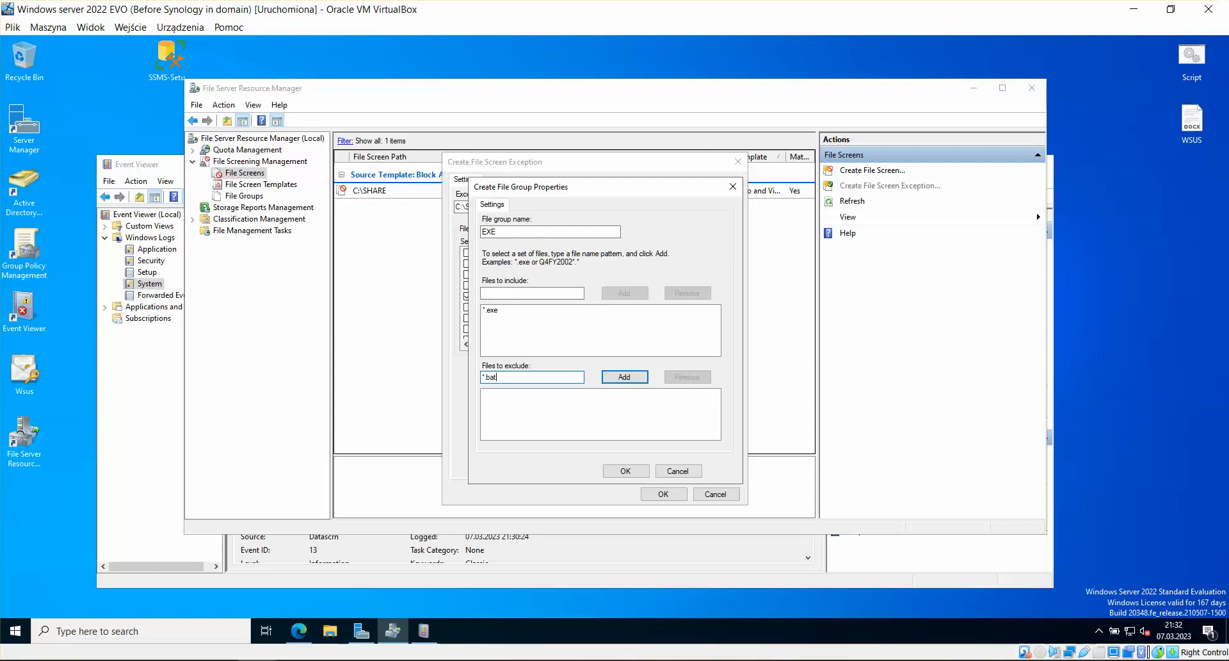
left_click(640, 376)
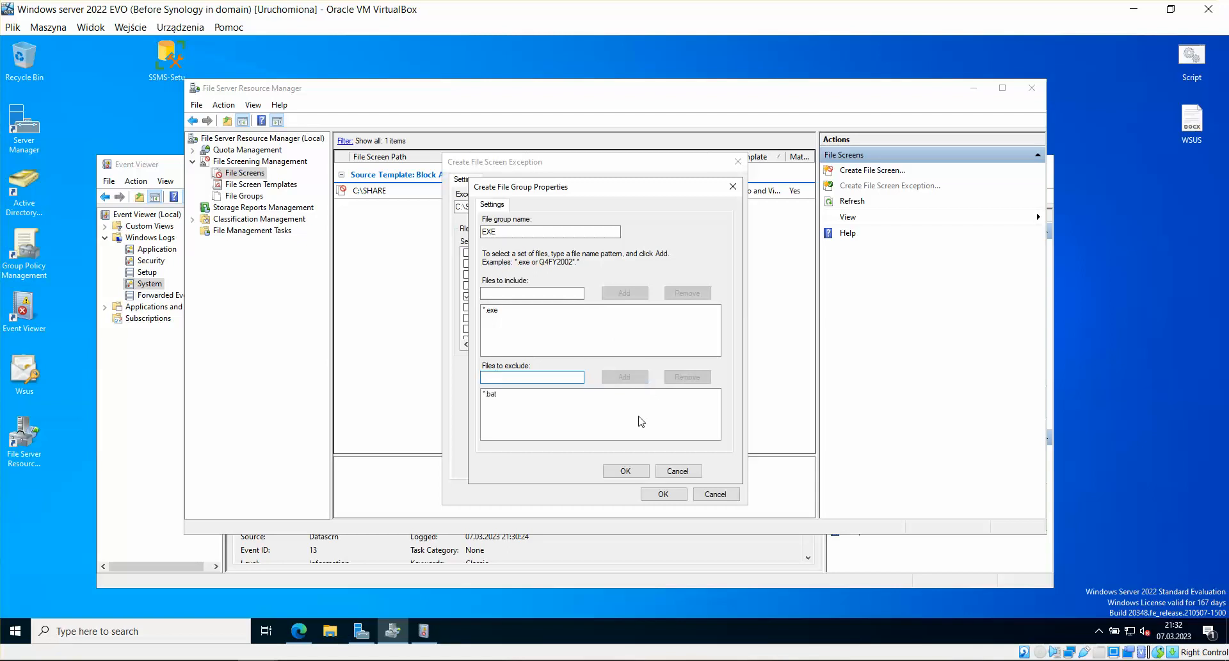
left_click(625, 471)
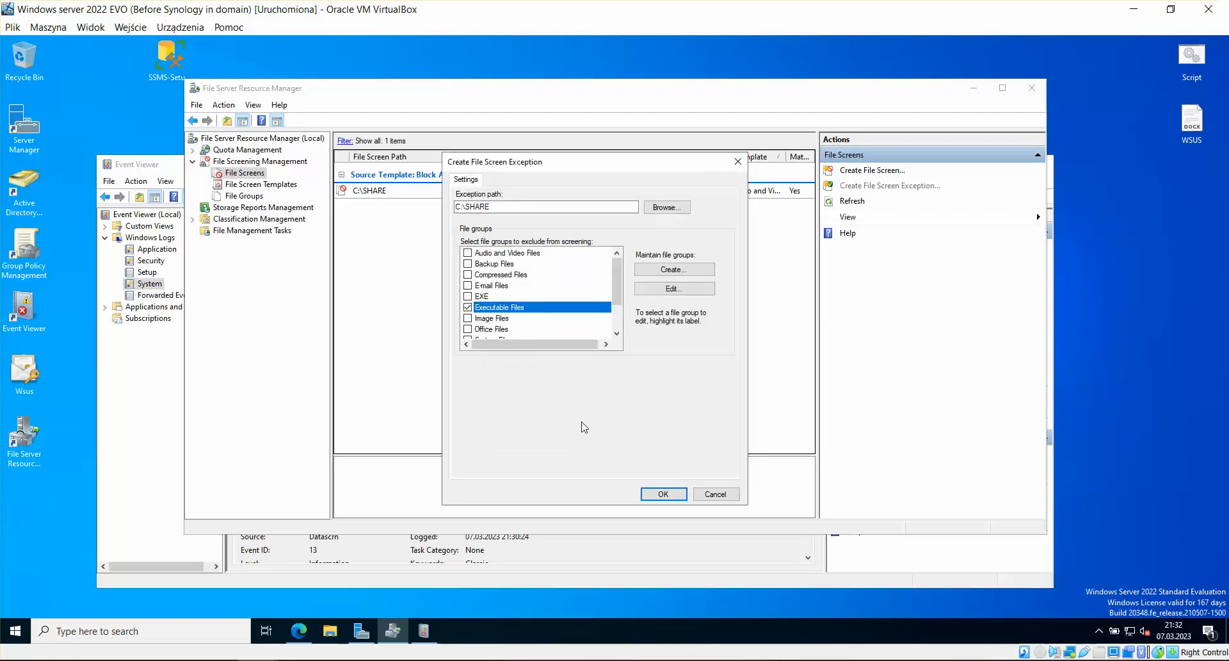
Open the Executable Files file group's properties.
left_click(691, 291)
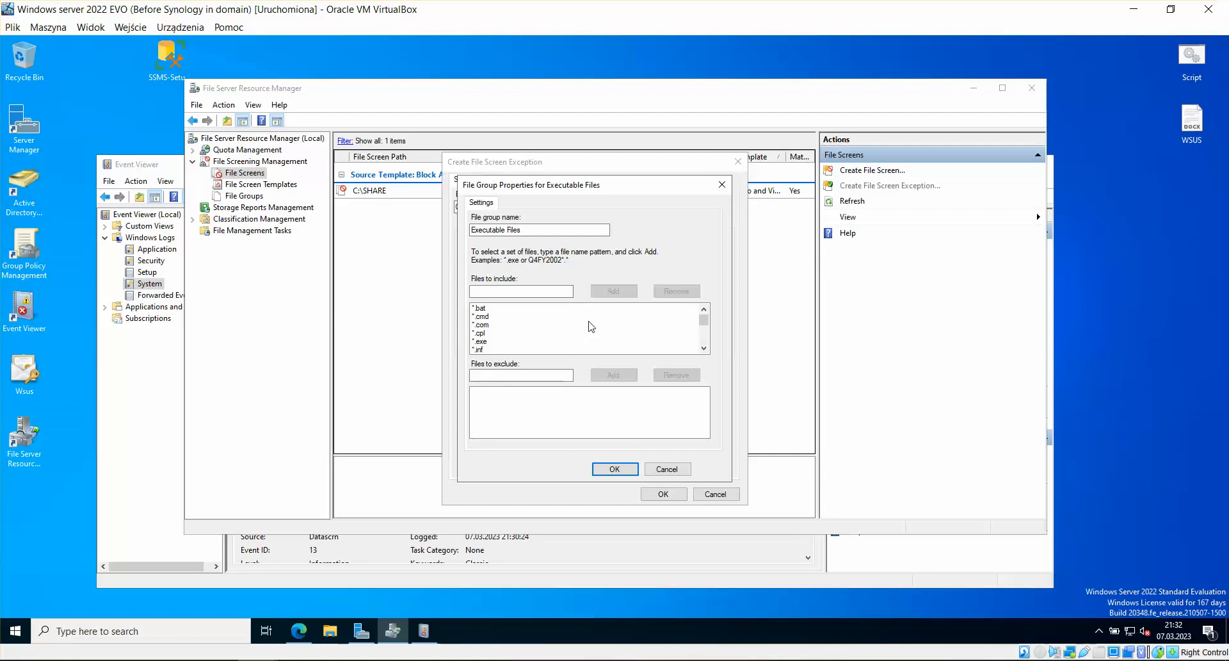
left_click(722, 185)
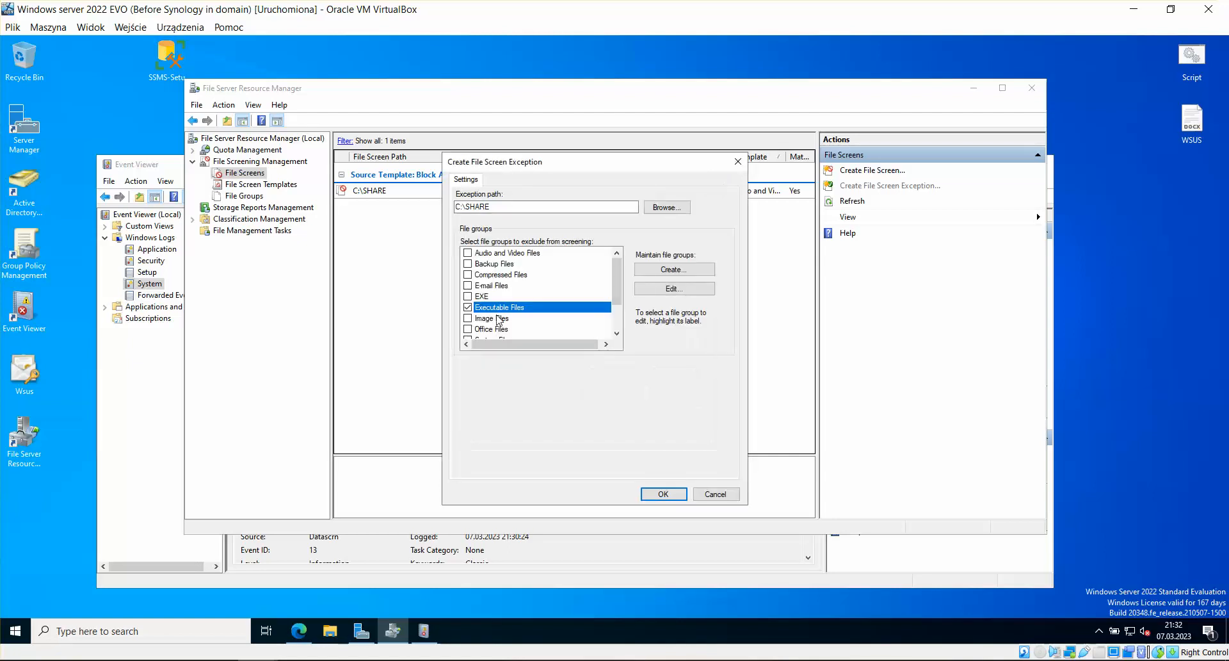
left_click(667, 290)
scroll(490, 338, "down", 5)
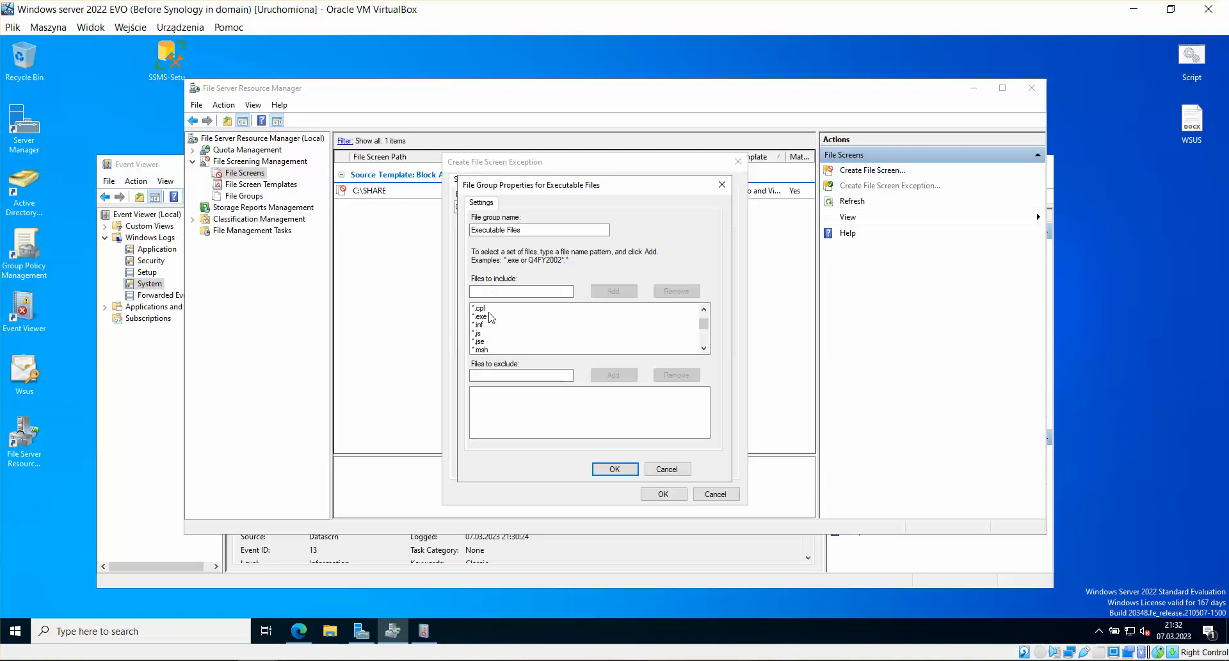
scroll(492, 349, "up", 5)
Review the group's patterns, including *.bat, *.exe, *.ps1 and *.vbs.
left_click(503, 375)
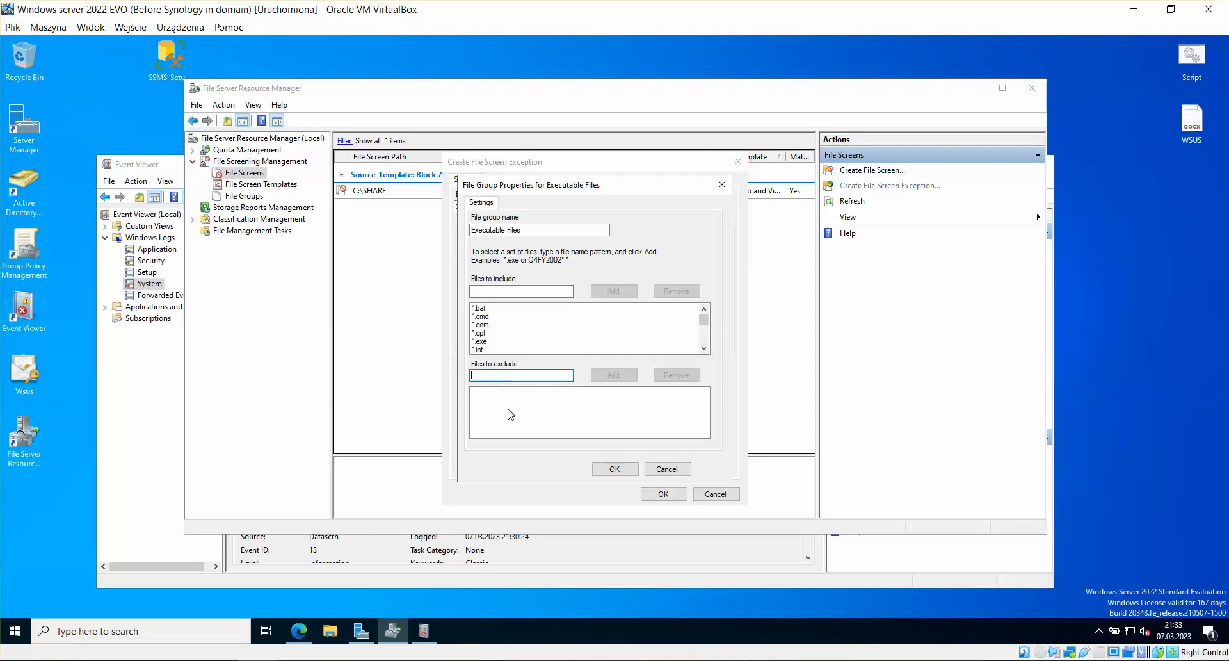
left_click(487, 310)
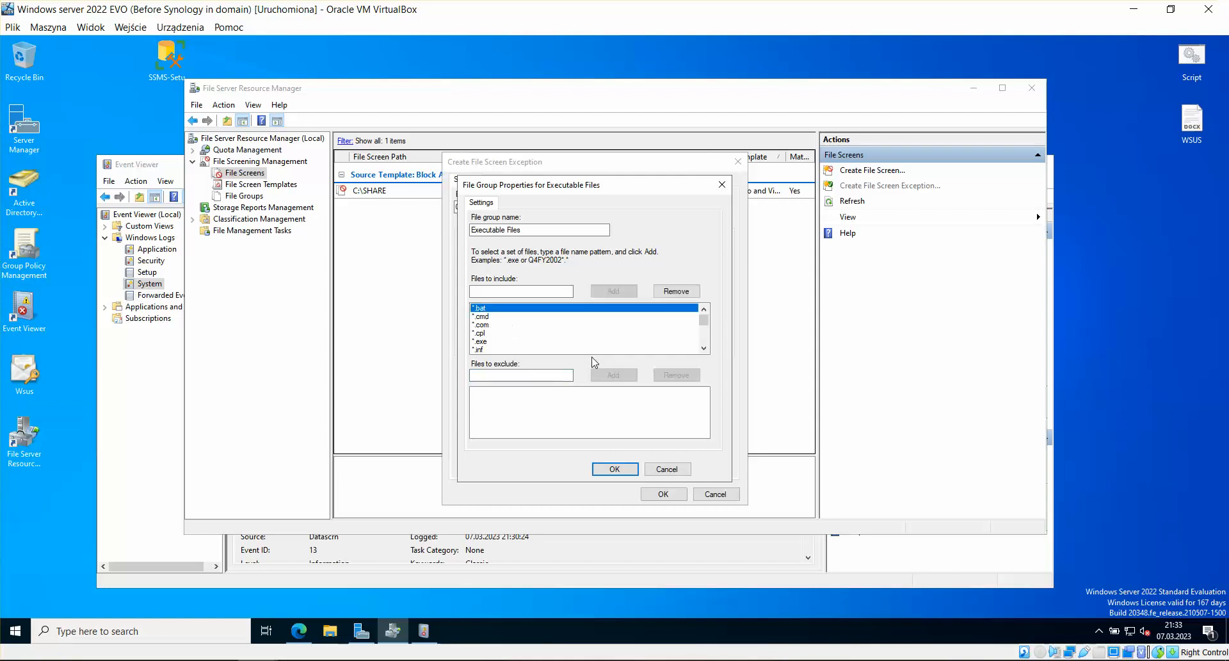
left_click(487, 341)
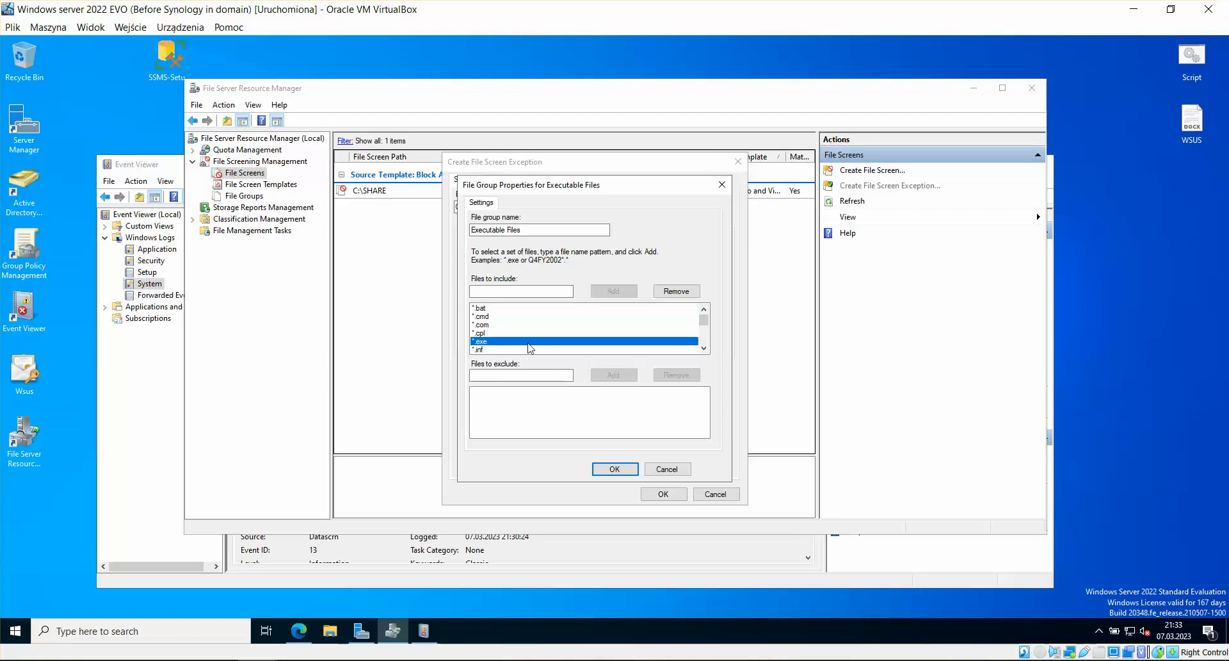
scroll(529, 347, "down", 1)
scroll(529, 347, "down", 5)
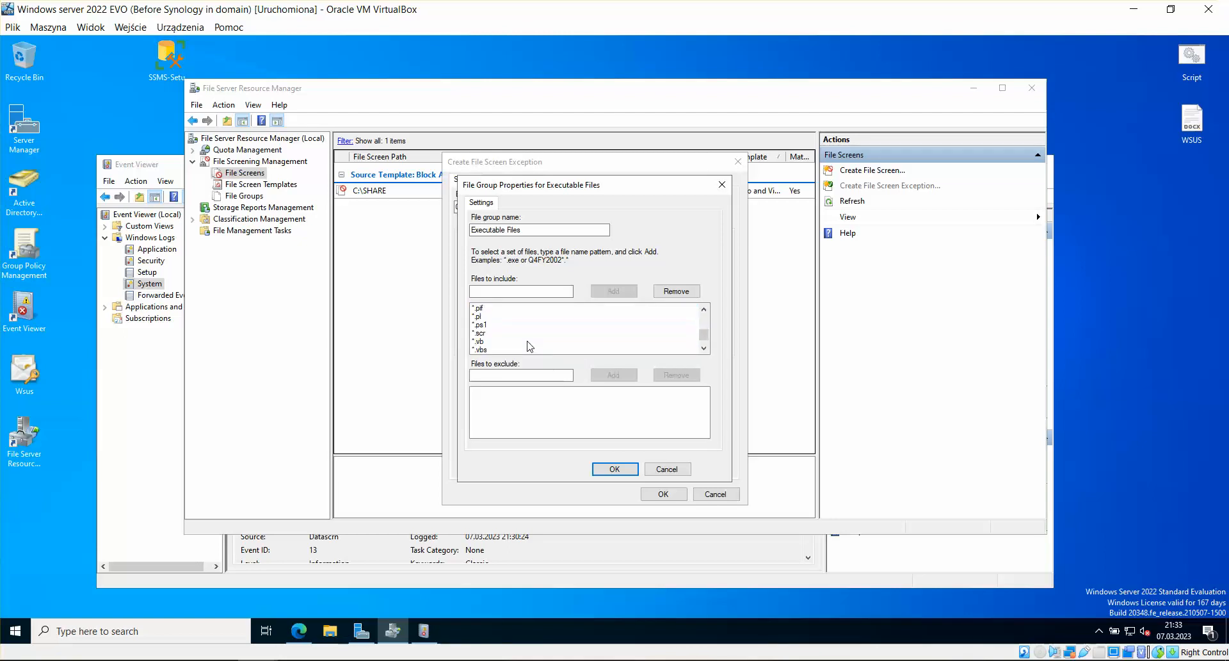
left_click(484, 308)
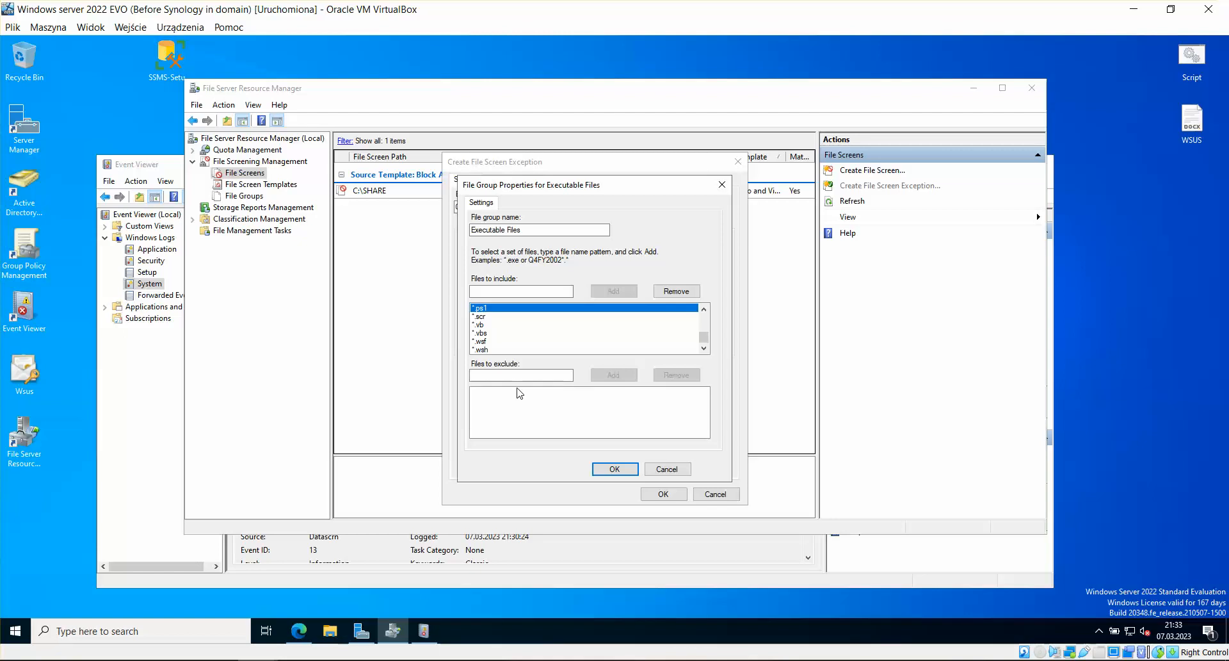
left_click(481, 334)
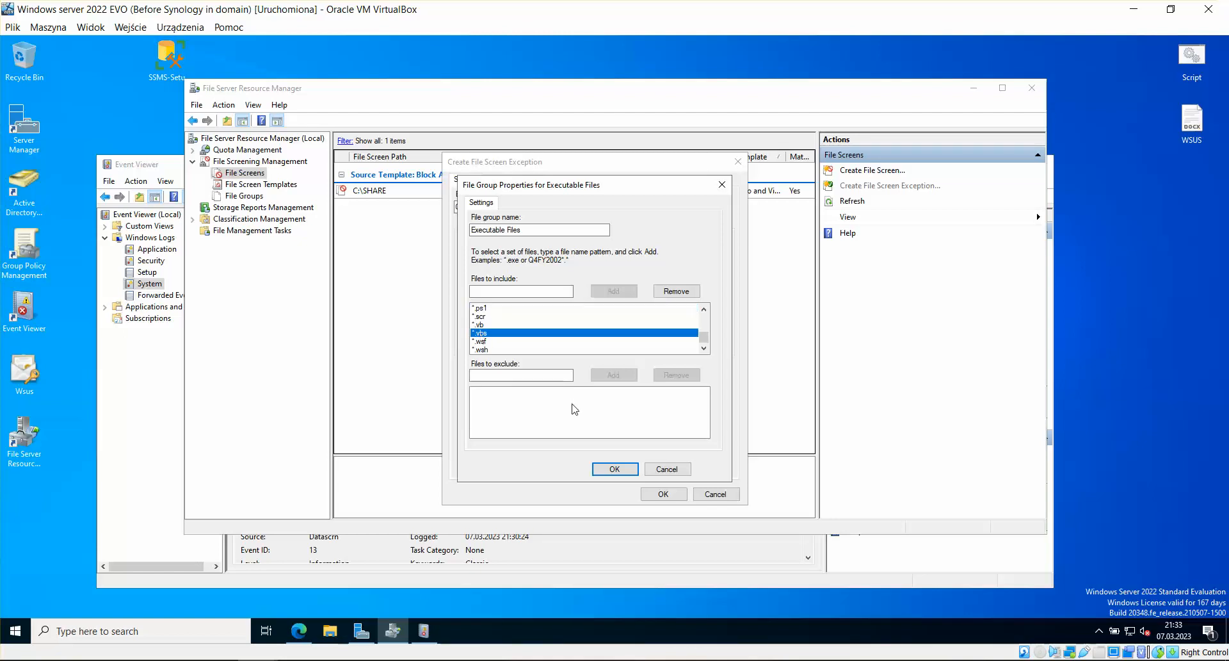
left_click(496, 380)
Cancel the draft exception and try the C:\SHARE file screen's properties, dismissing the error.
left_click(666, 469)
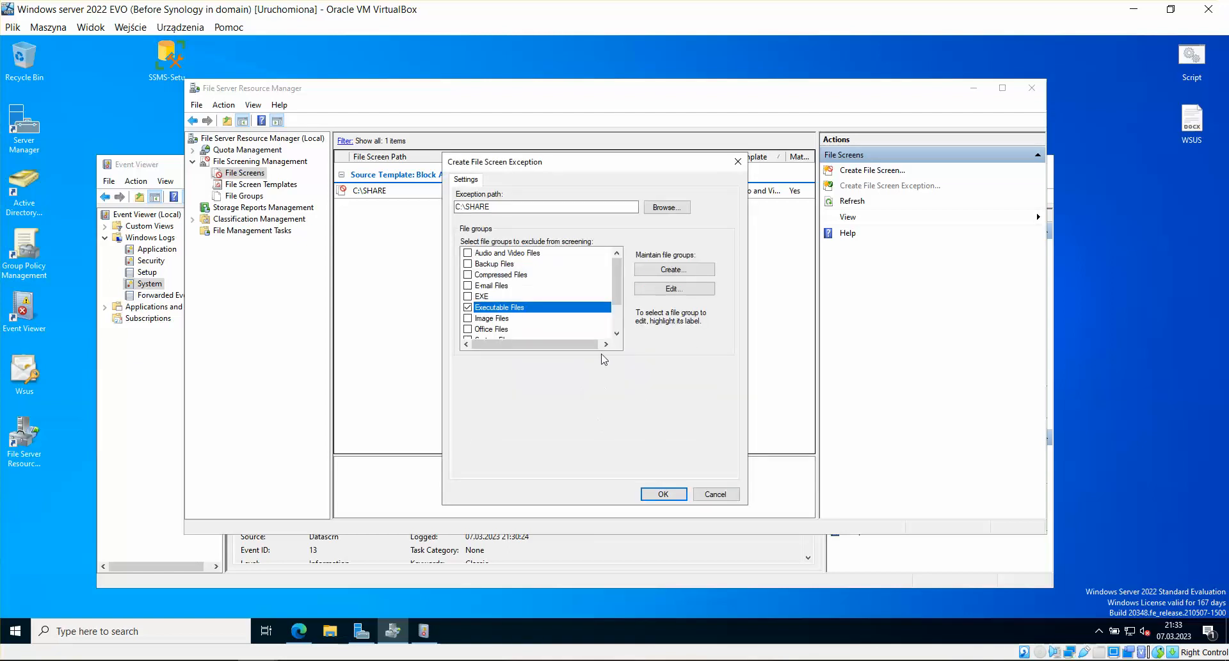
left_click(712, 493)
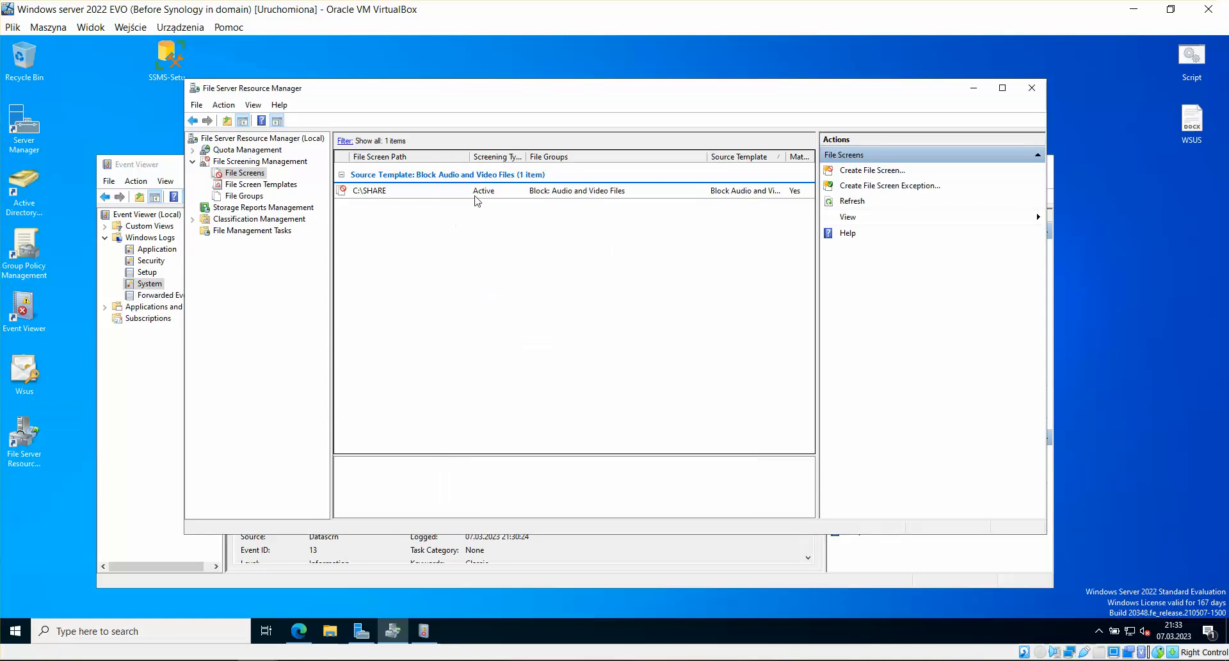
right_click(449, 194)
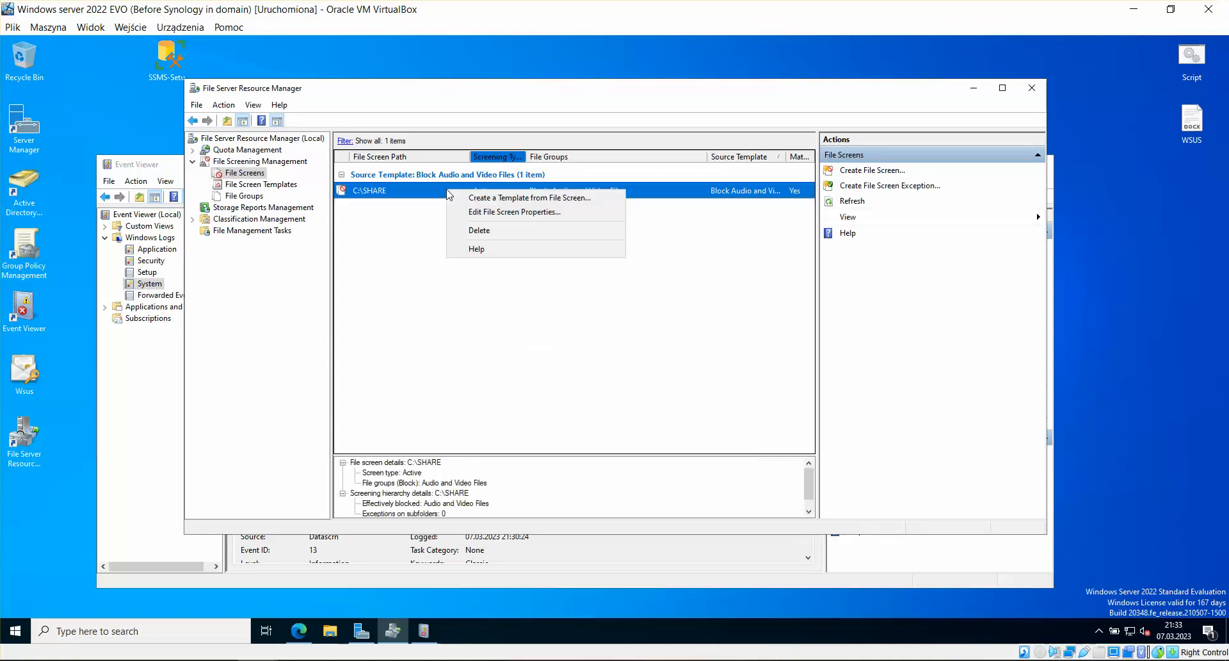
left_click(512, 212)
left_click(739, 305)
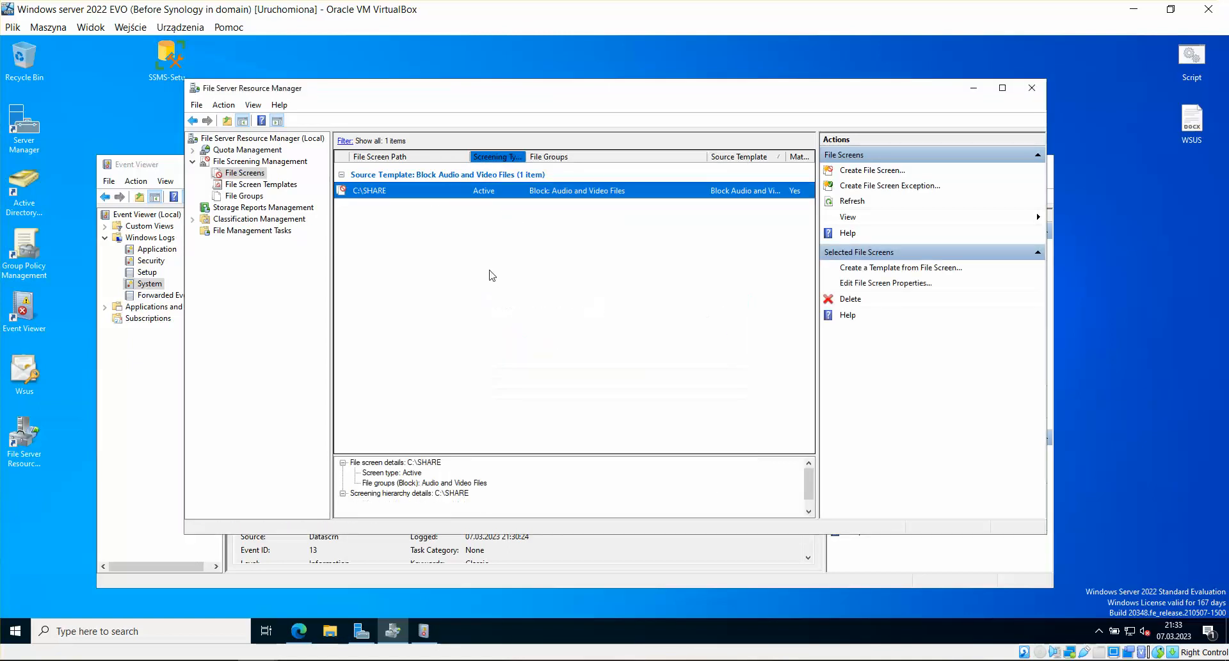
left_click(483, 266)
Delete the Audio and Video file screen on C:\SHARE and confirm with Yes.
right_click(477, 196)
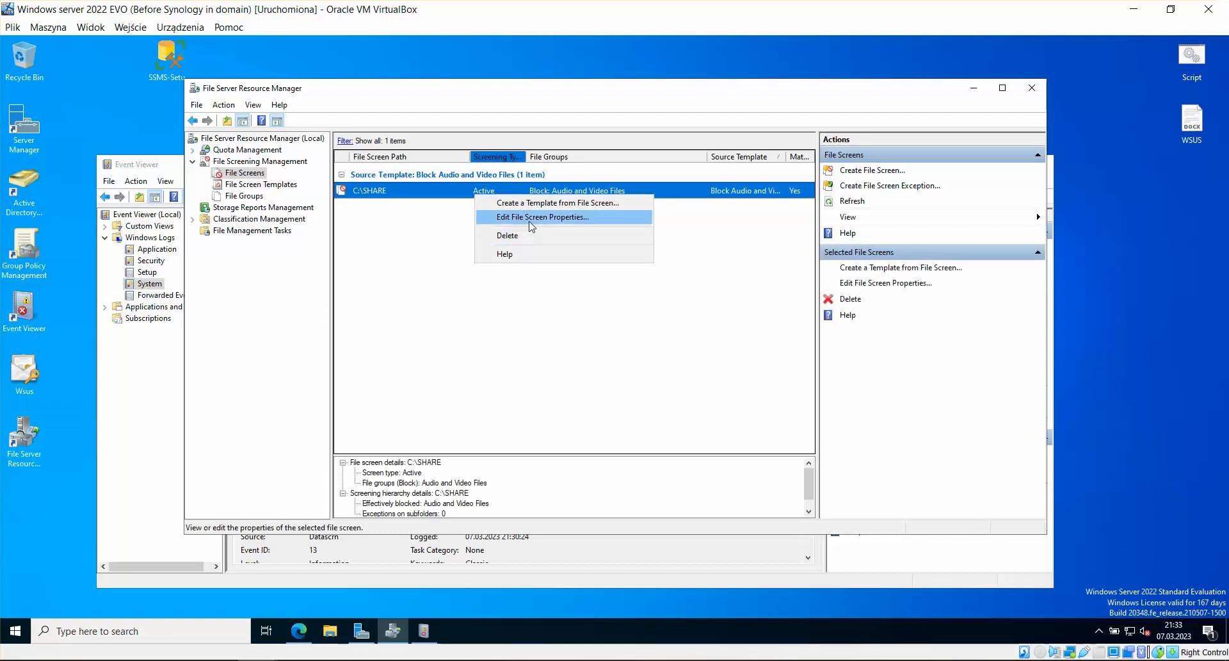
left_click(512, 236)
left_click(630, 372)
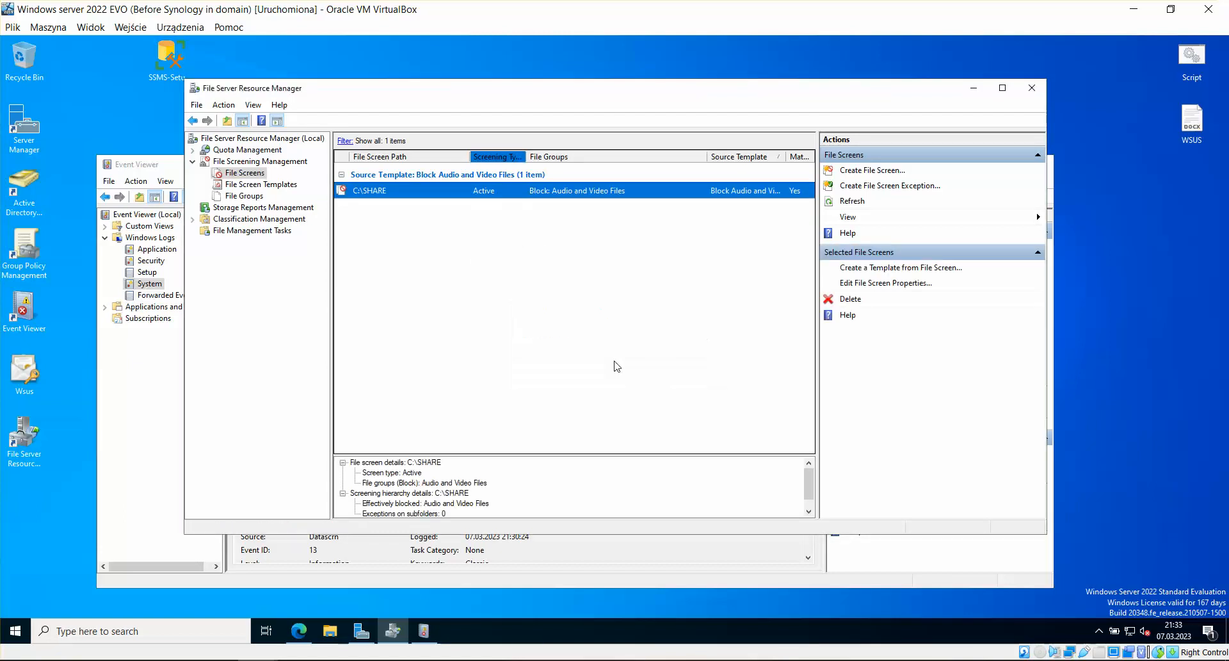
right_click(429, 216)
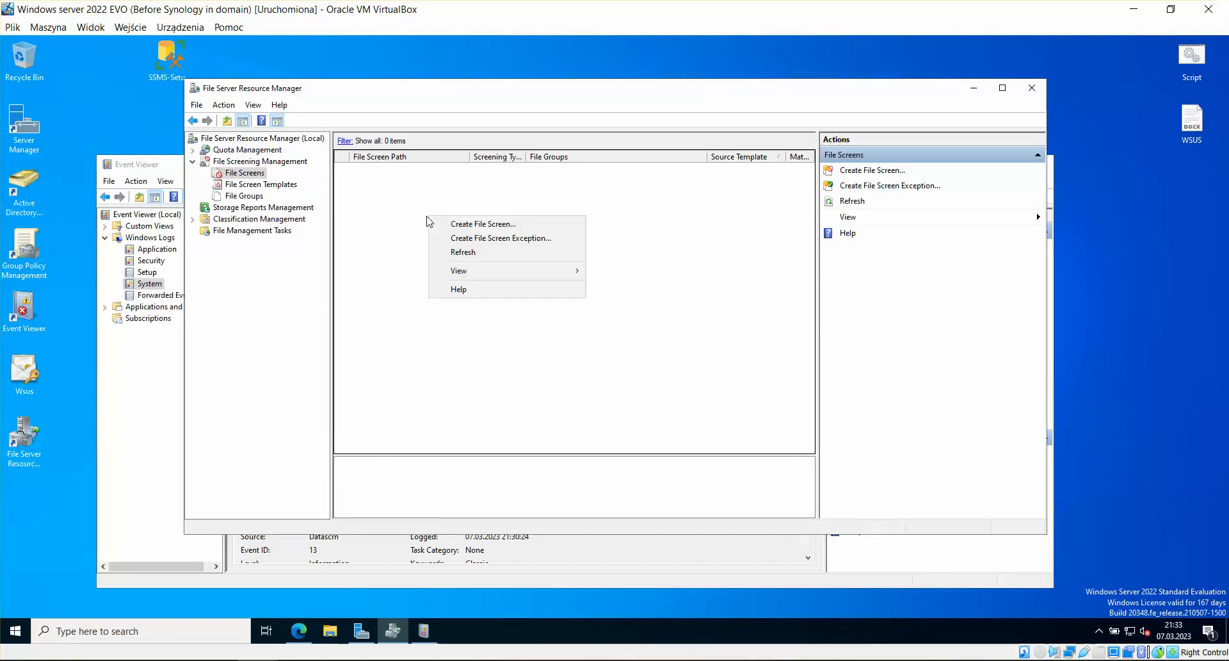
Create a file screen from the Block Executable Files template on C:\SHARE, browsed under Local Disk (C:).
left_click(489, 226)
left_click(642, 294)
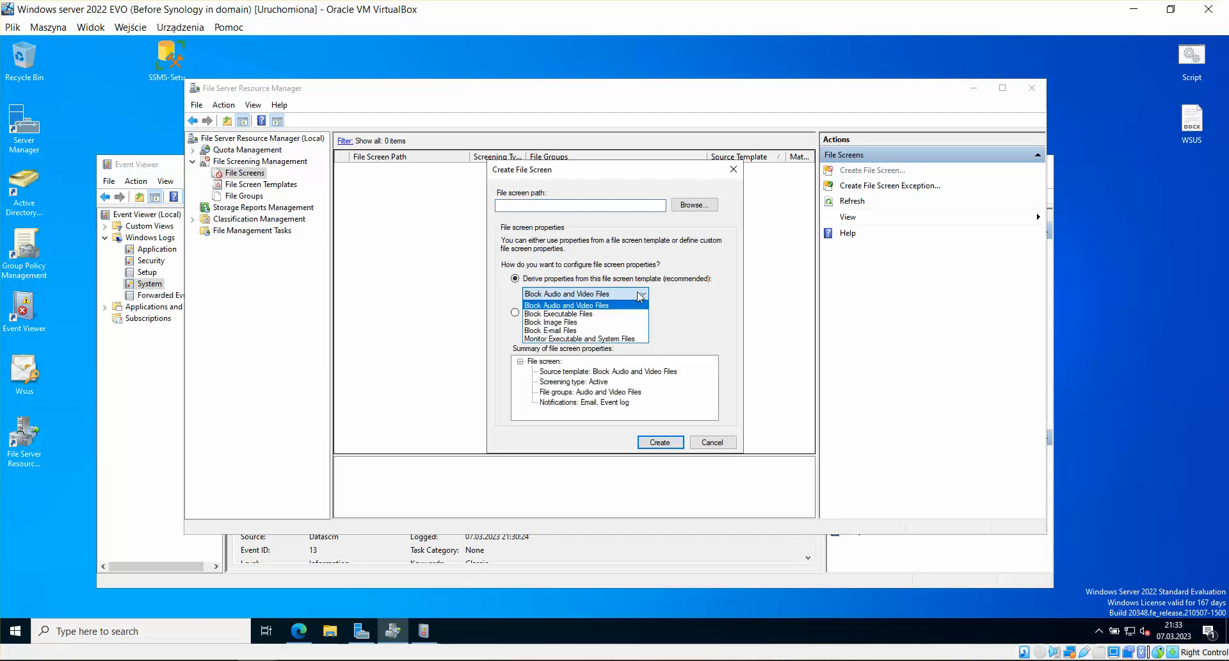
left_click(625, 315)
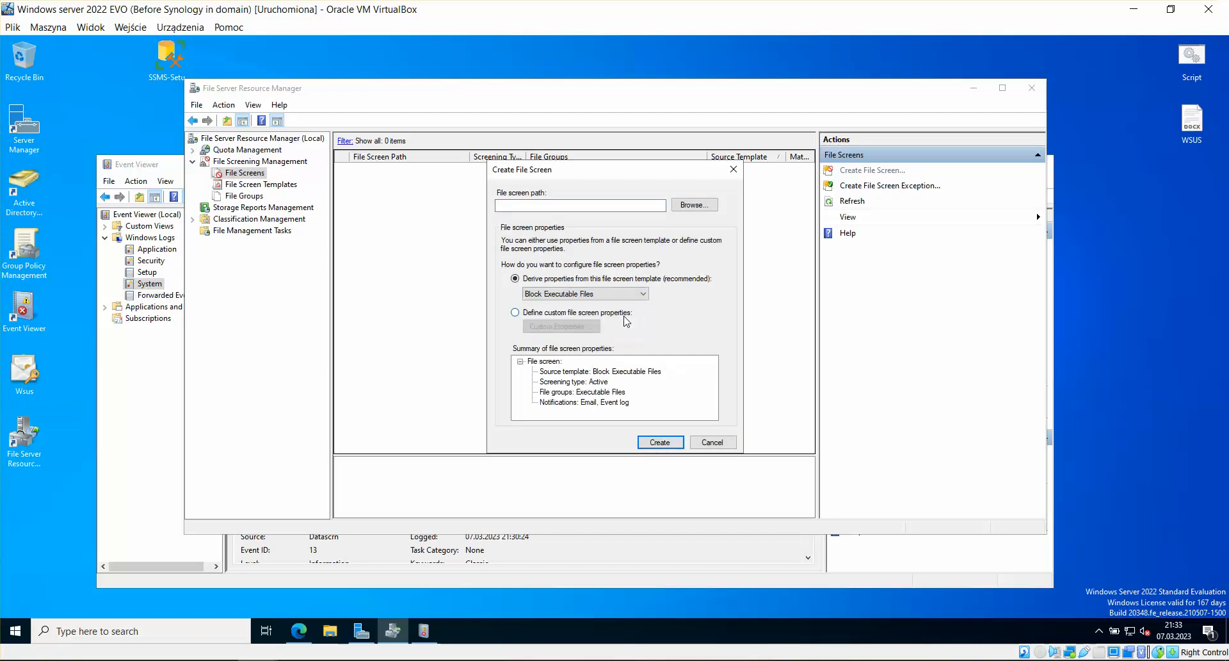
left_click(695, 204)
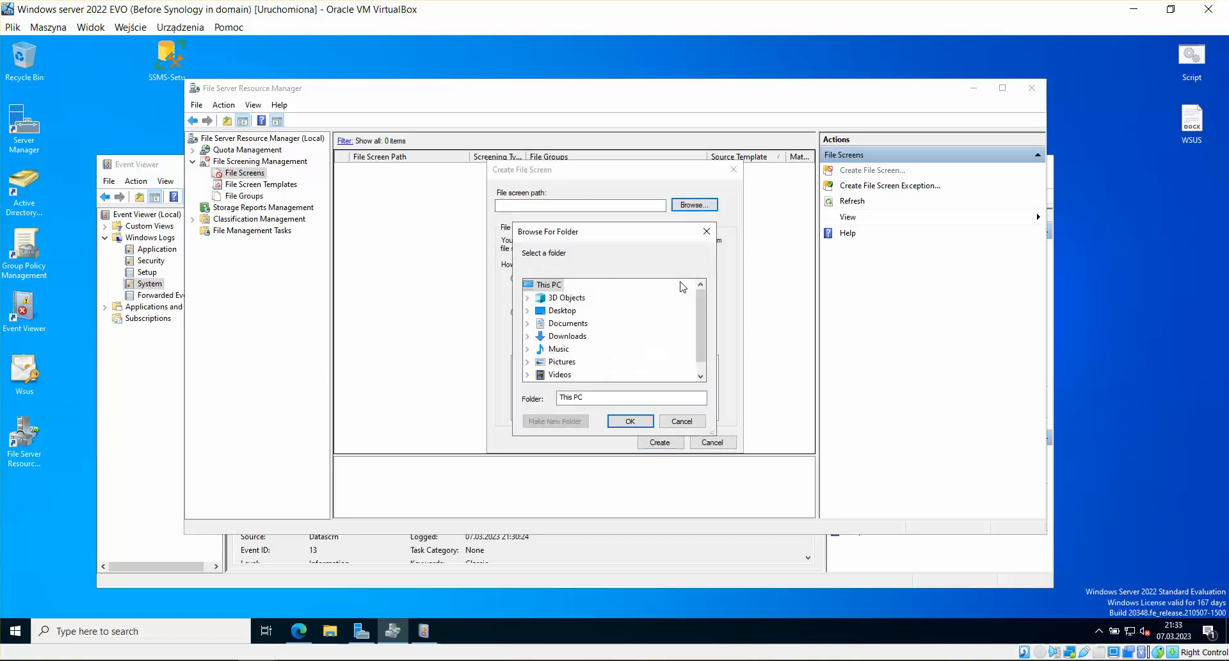
left_click_drag(698, 320, 704, 374)
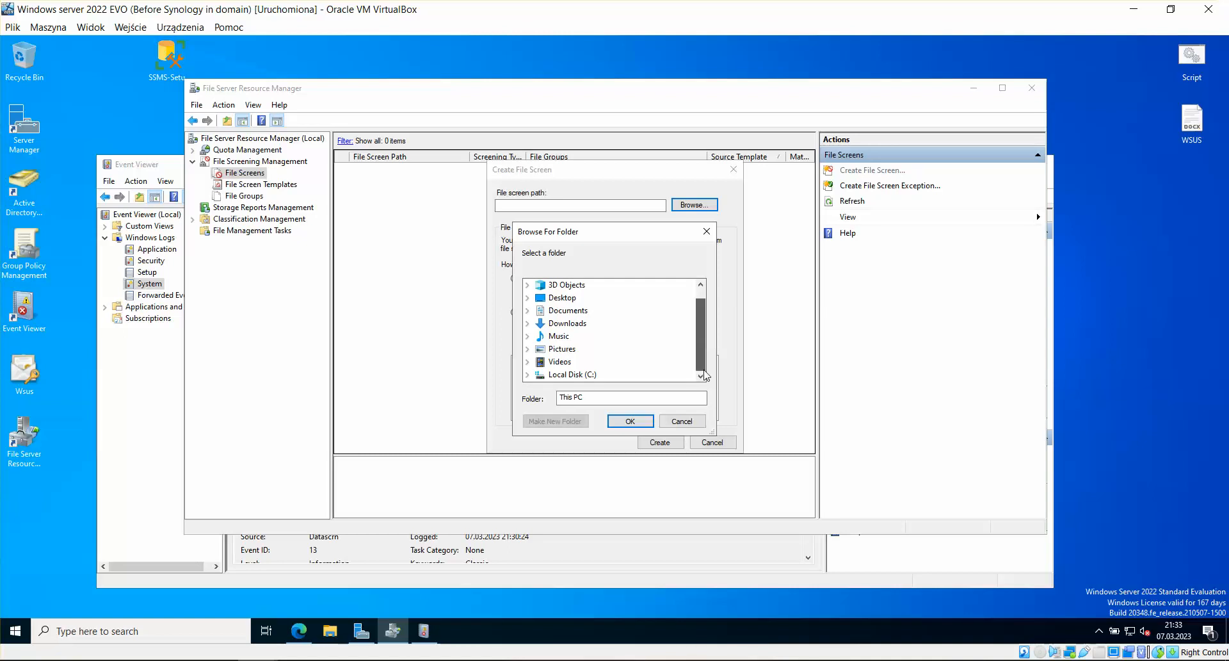
left_click(567, 375)
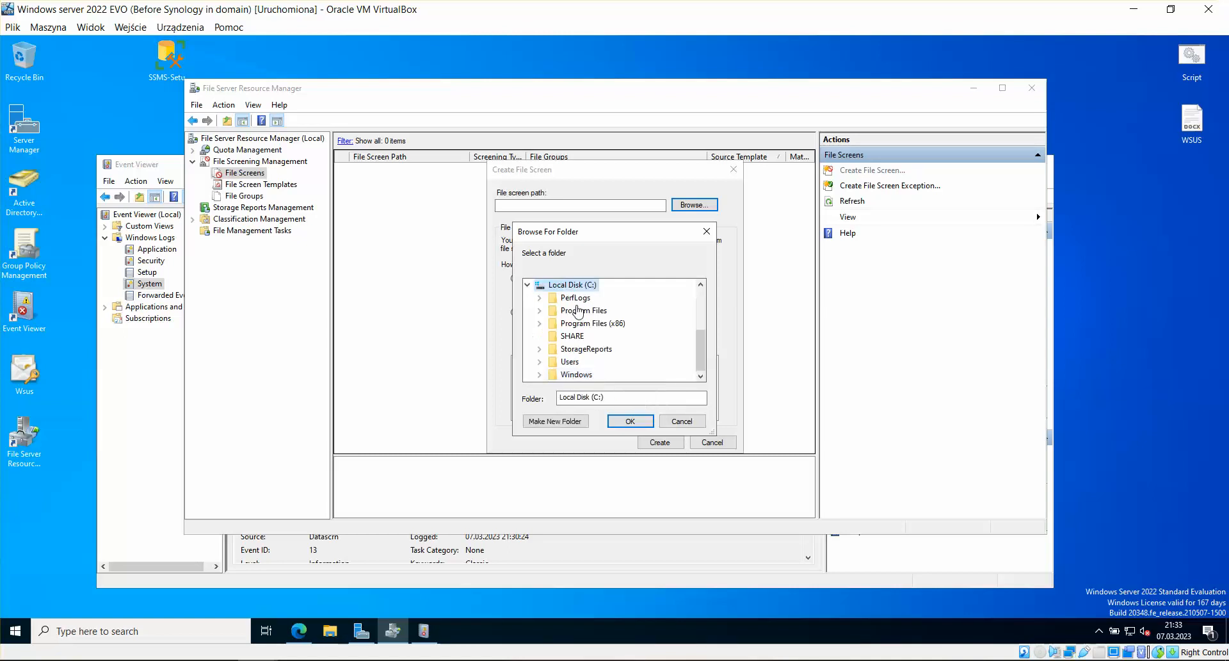
left_click(573, 335)
left_click(630, 421)
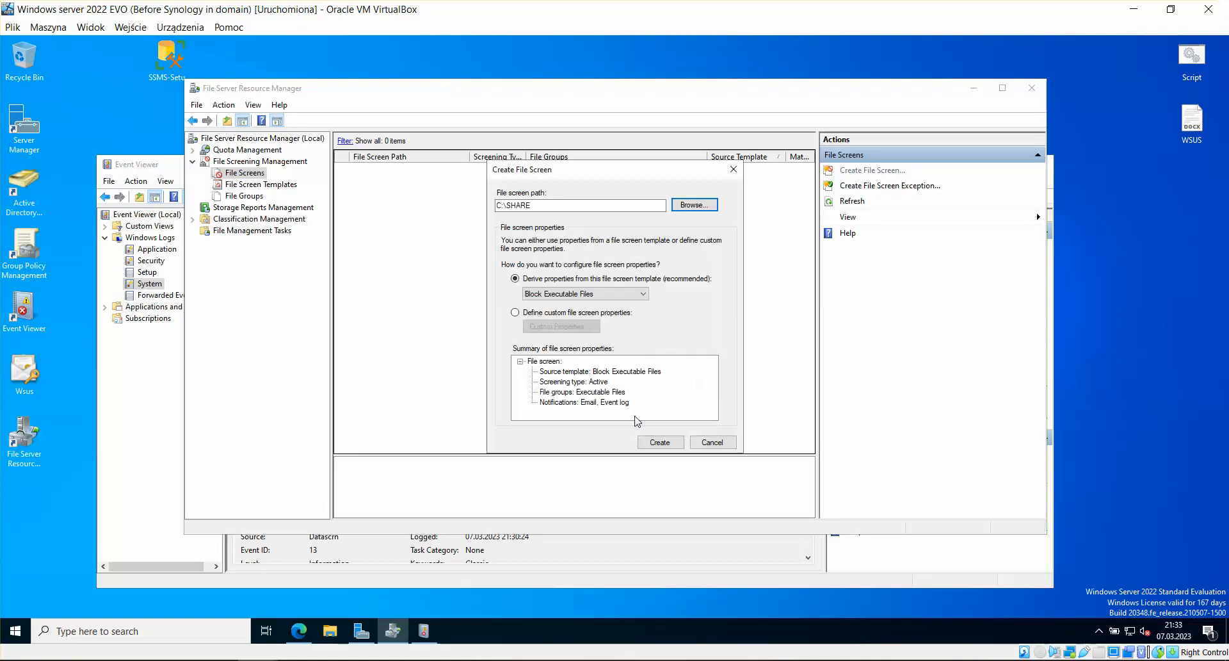
left_click(664, 447)
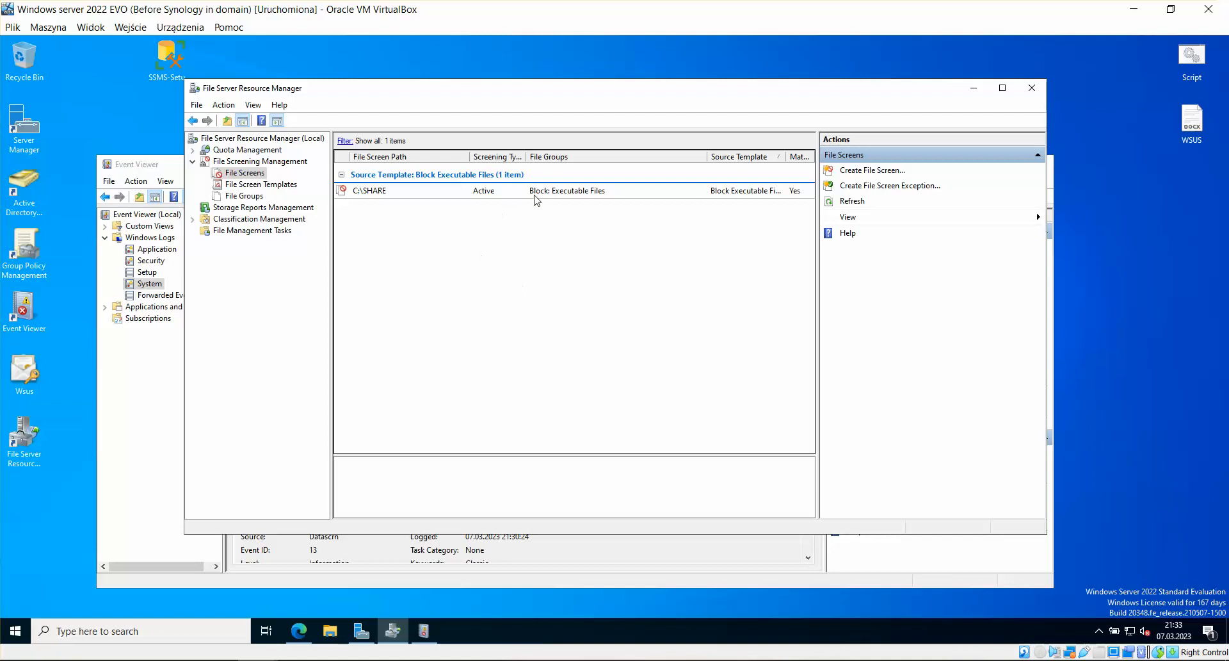
Try the C:\SHARE file screen's properties, dismiss the errors, and cancel a second file screen.
left_click(537, 193)
right_click(537, 193)
left_click(581, 238)
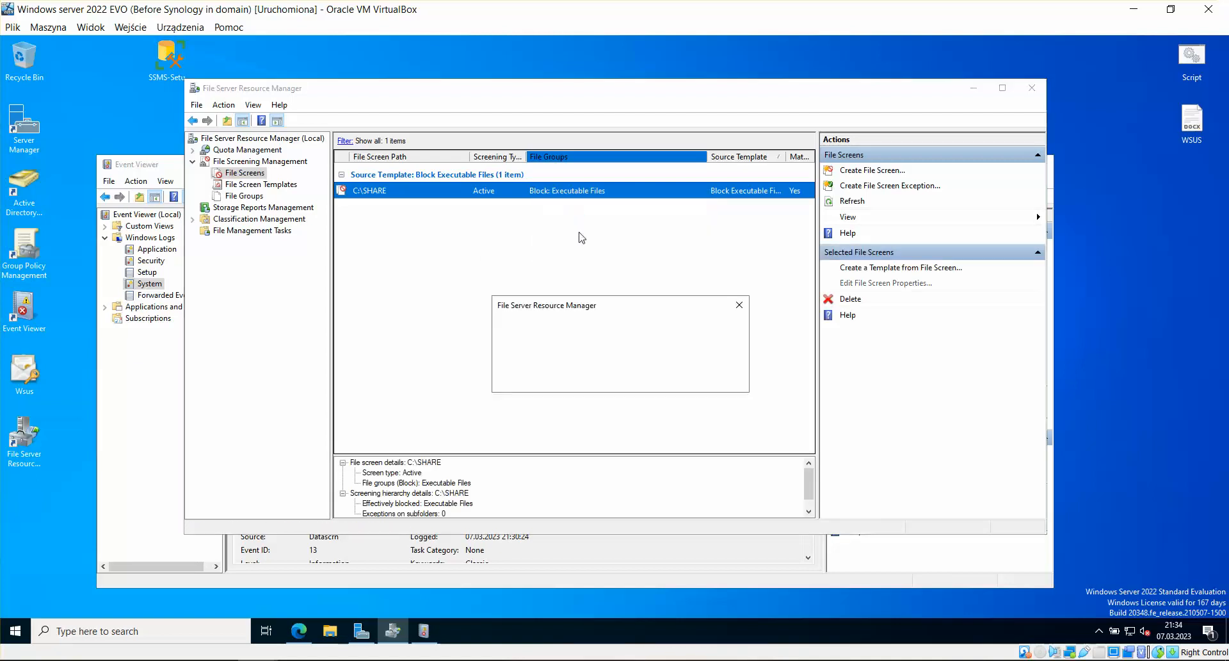
left_click(740, 305)
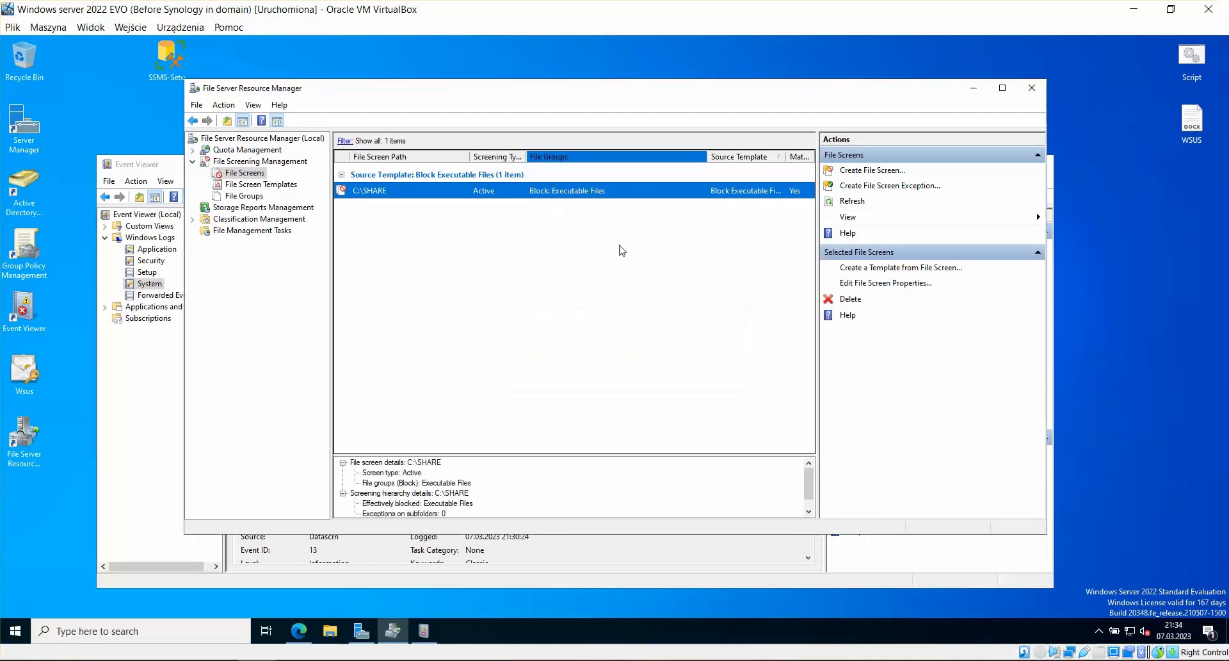
double_click(601, 194)
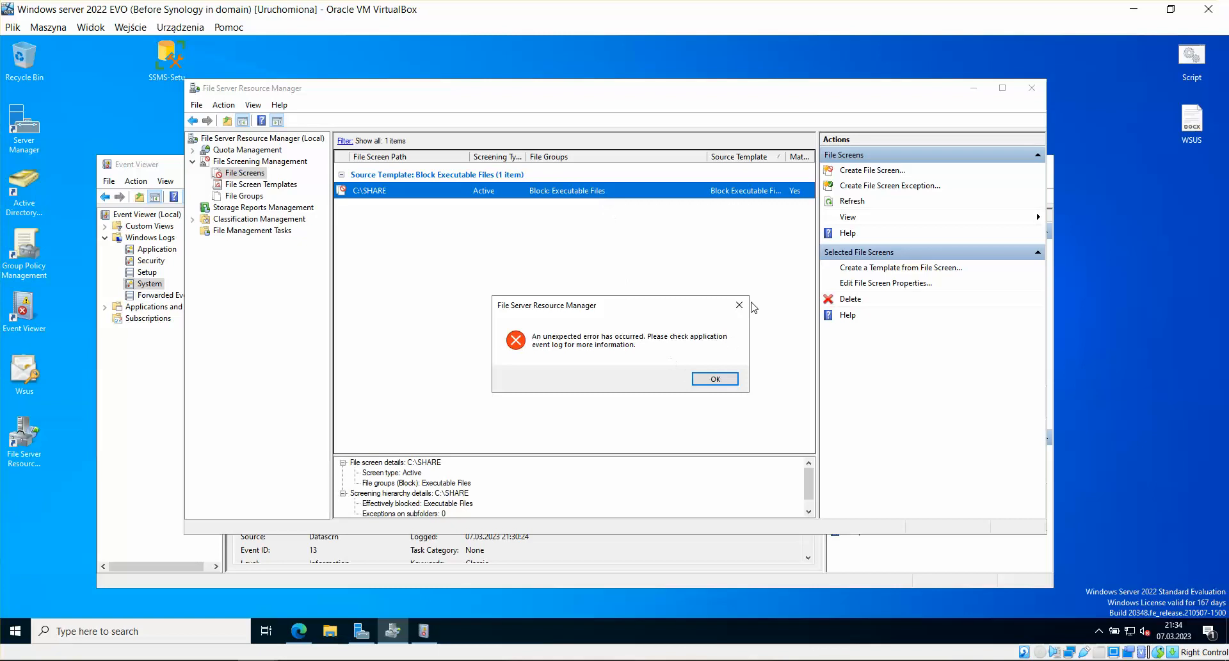
left_click(739, 305)
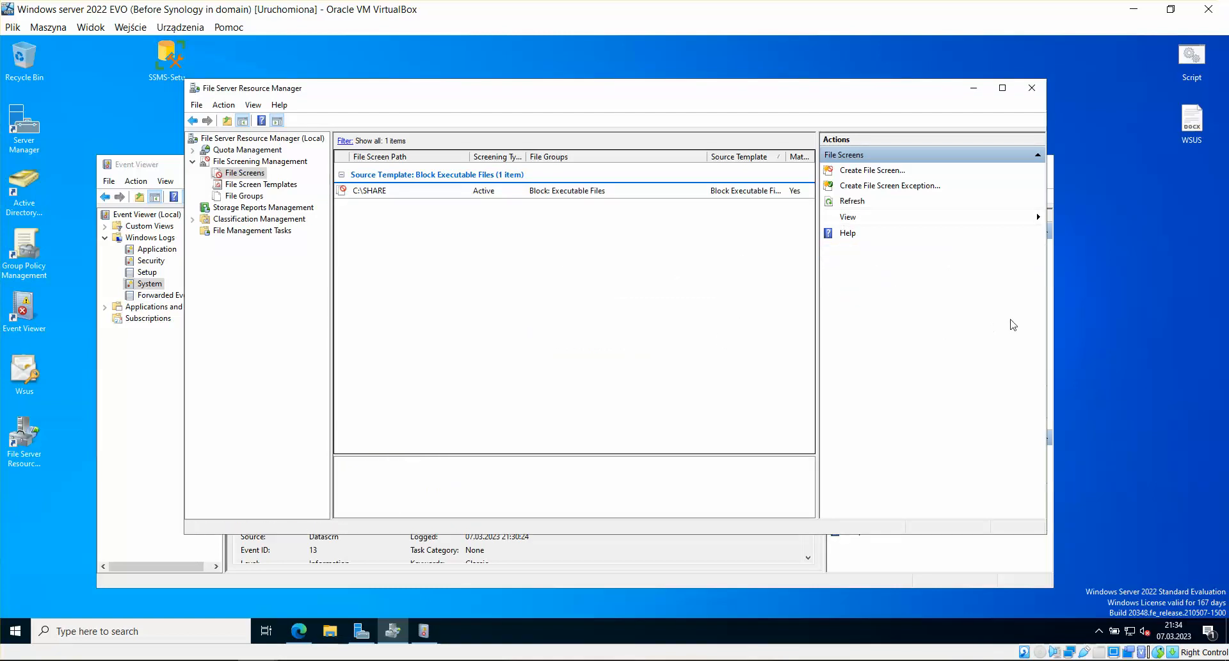
right_click(435, 235)
left_click(531, 243)
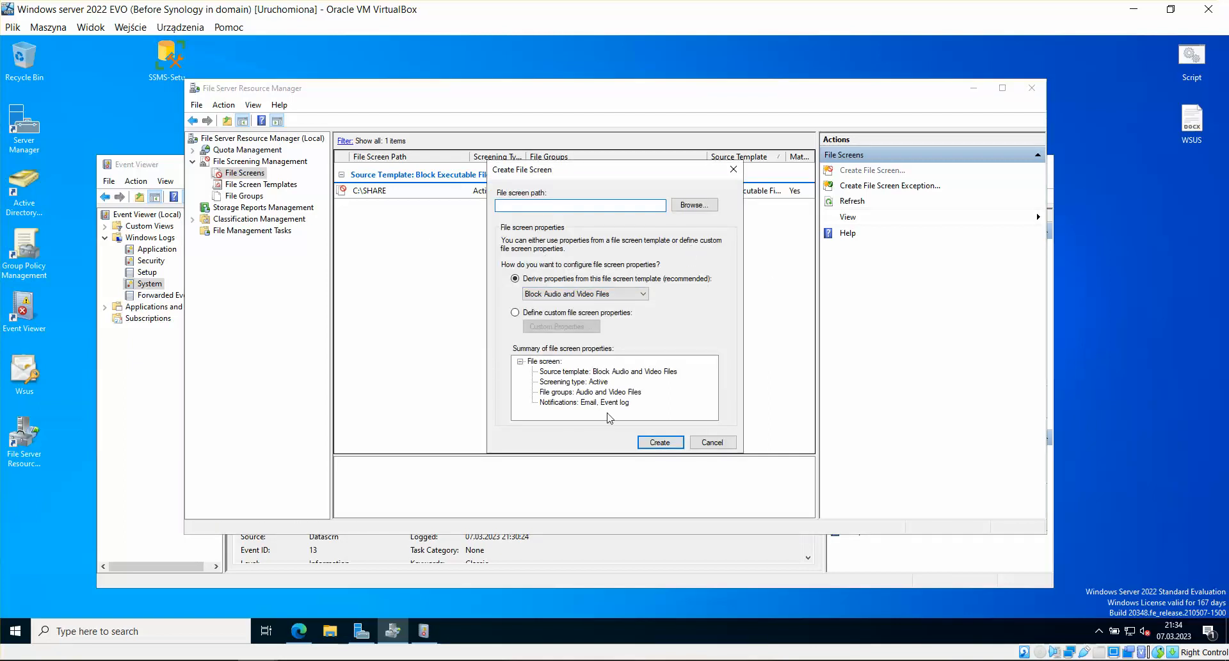
left_click(712, 442)
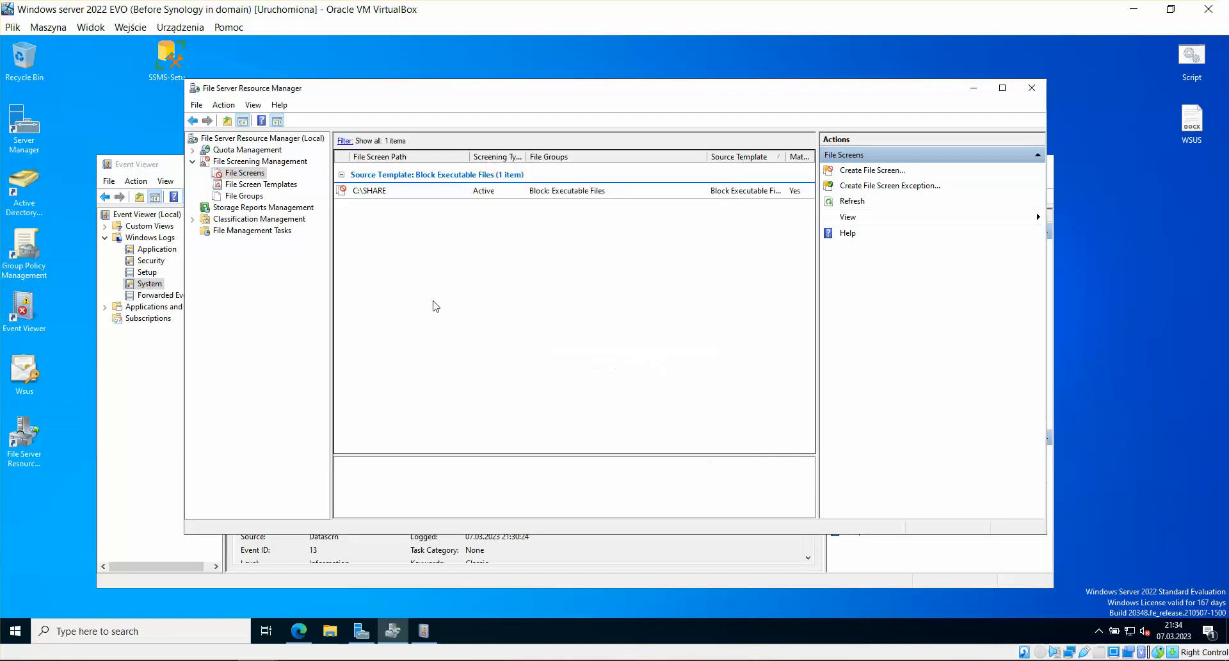
Try editing the Block Executable Files template, dismiss the errors, and close File Server Resource Manager.
left_click(290, 185)
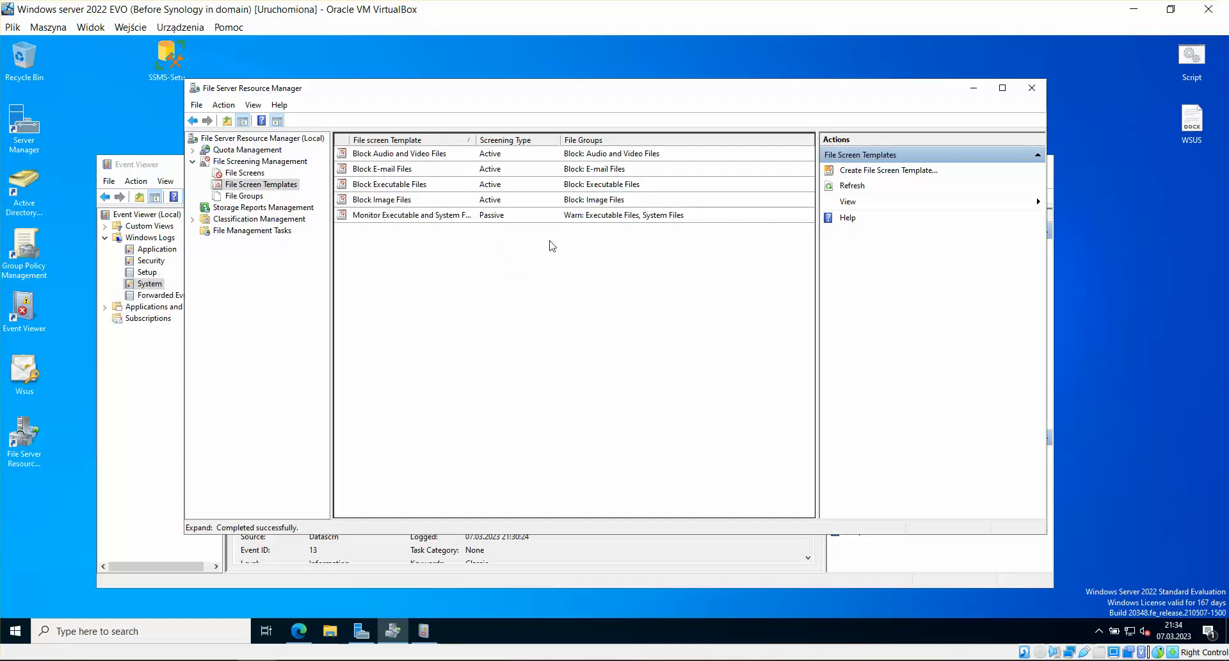
left_click(600, 189)
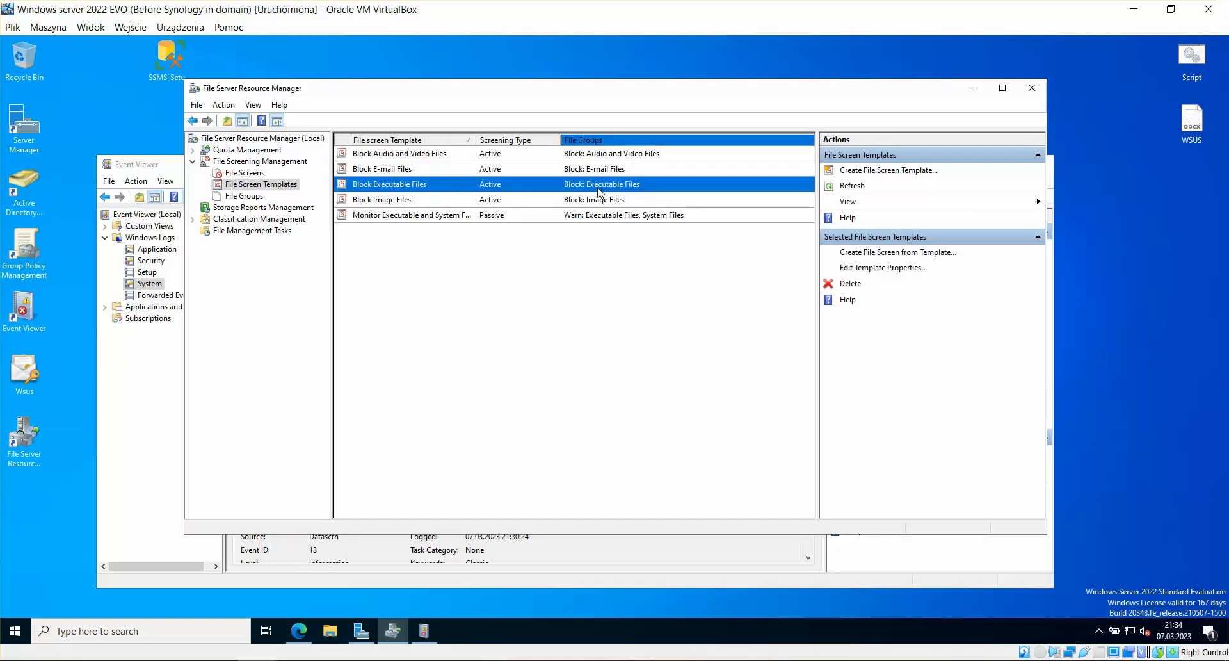
right_click(600, 190)
left_click(660, 209)
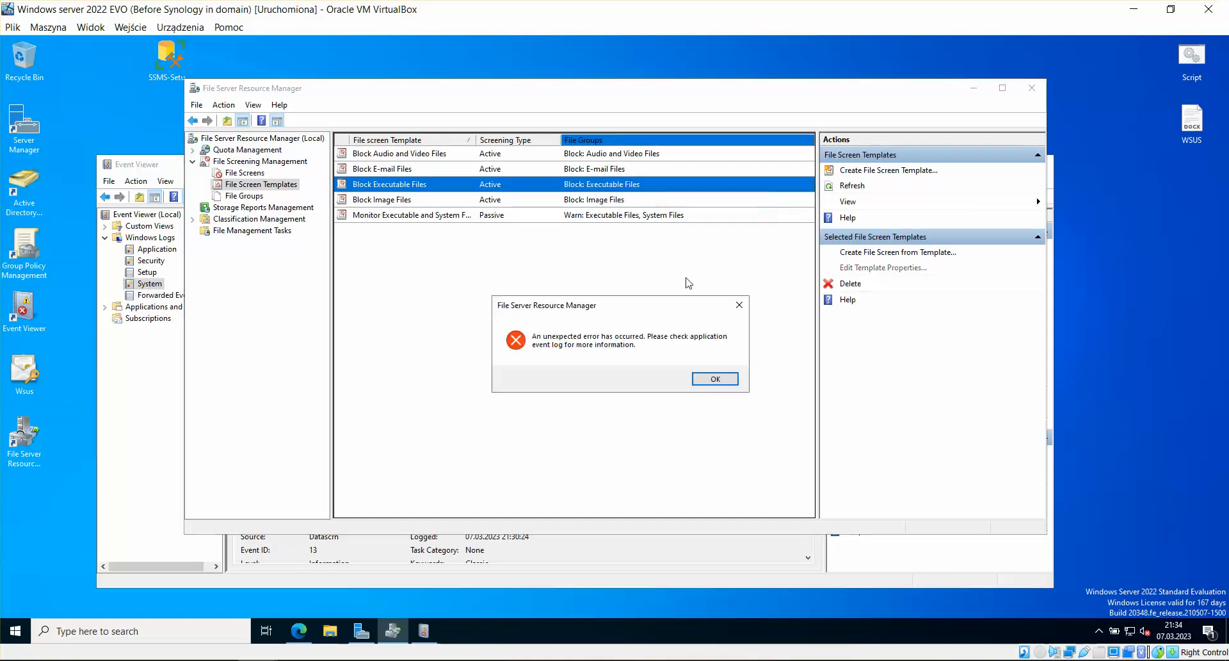
left_click(733, 304)
double_click(600, 185)
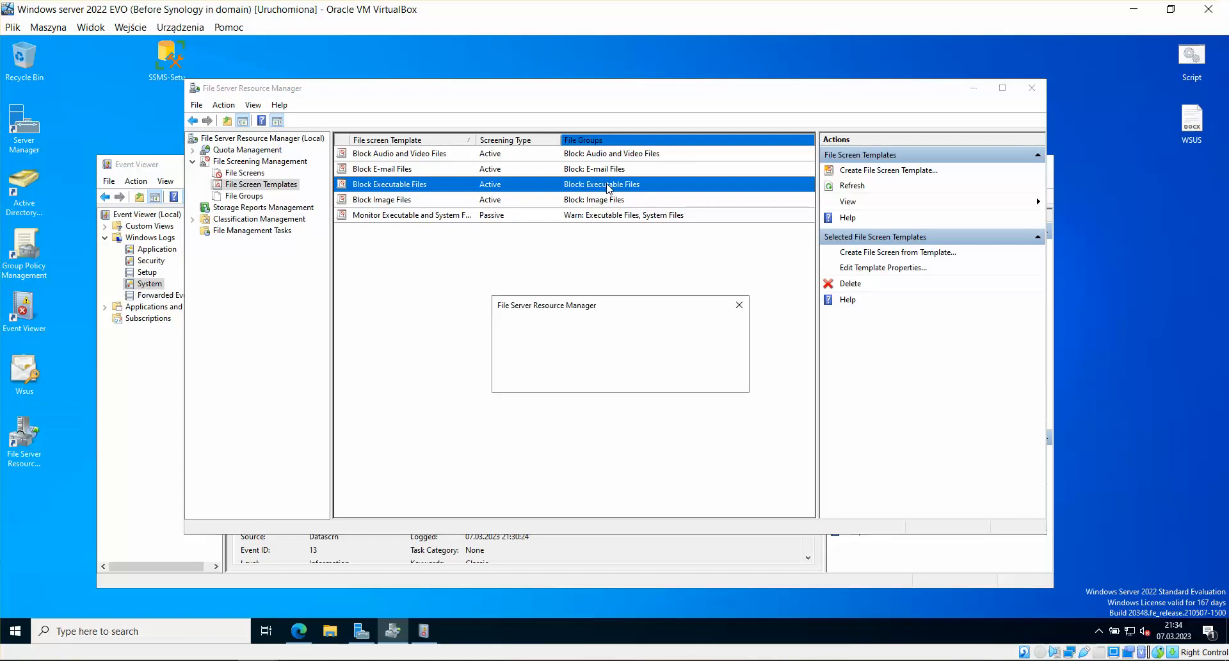
left_click(738, 310)
left_click(589, 299)
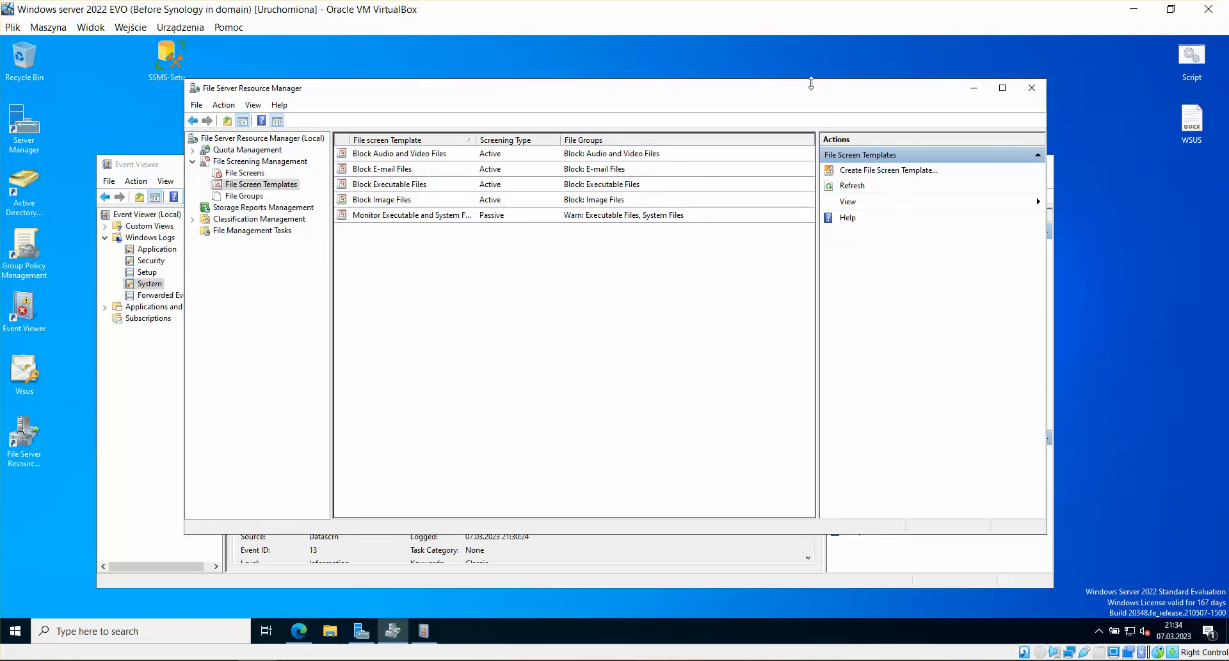
left_click_drag(746, 91, 727, 83)
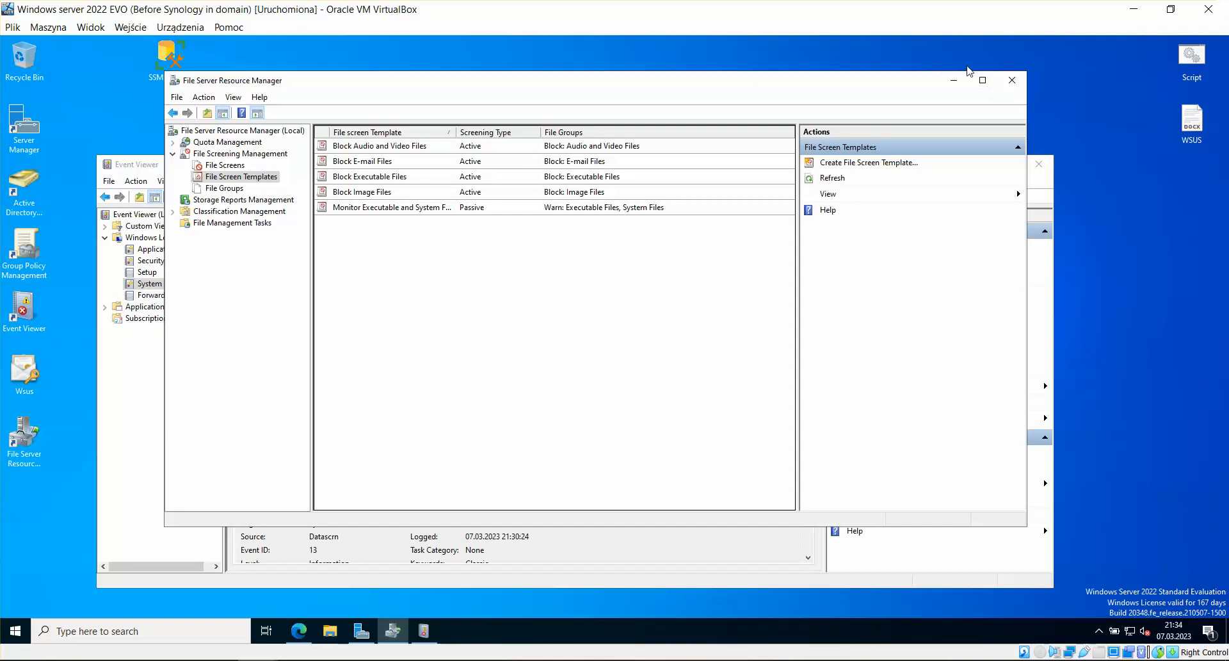
left_click(1012, 80)
Close Event Viewer and restart the server via Start > Power > Restart, confirming with Continue.
left_click_drag(688, 167, 653, 107)
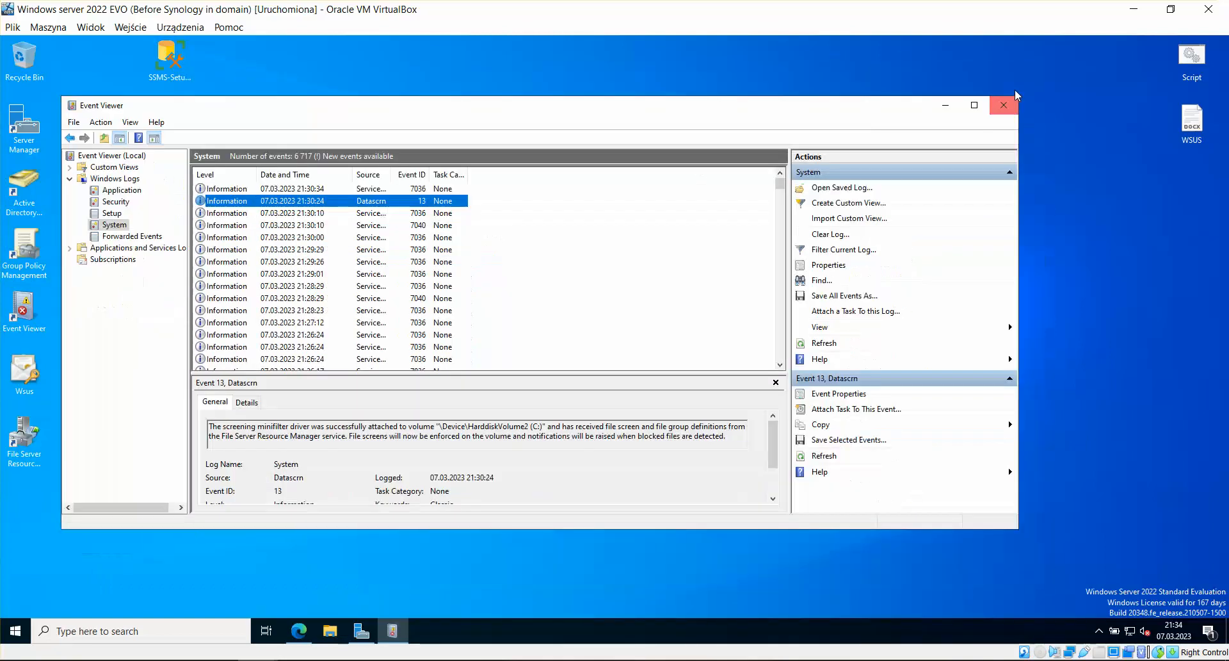
left_click(1016, 97)
left_click(15, 630)
left_click(16, 603)
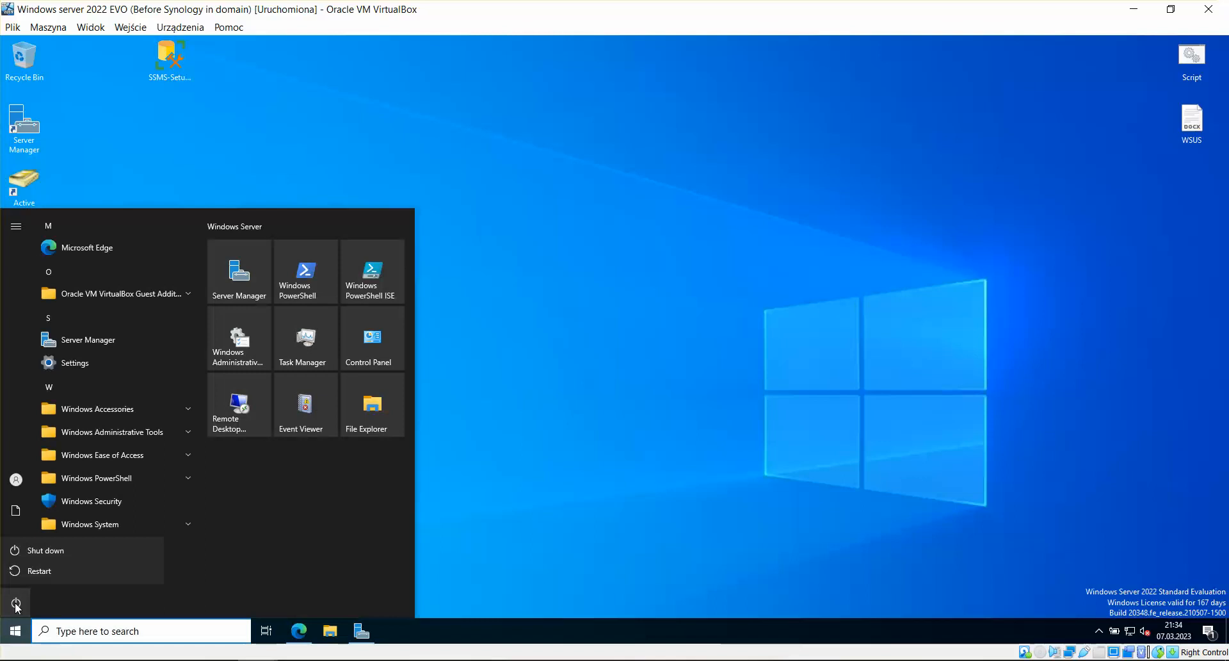
left_click(44, 562)
left_click(186, 566)
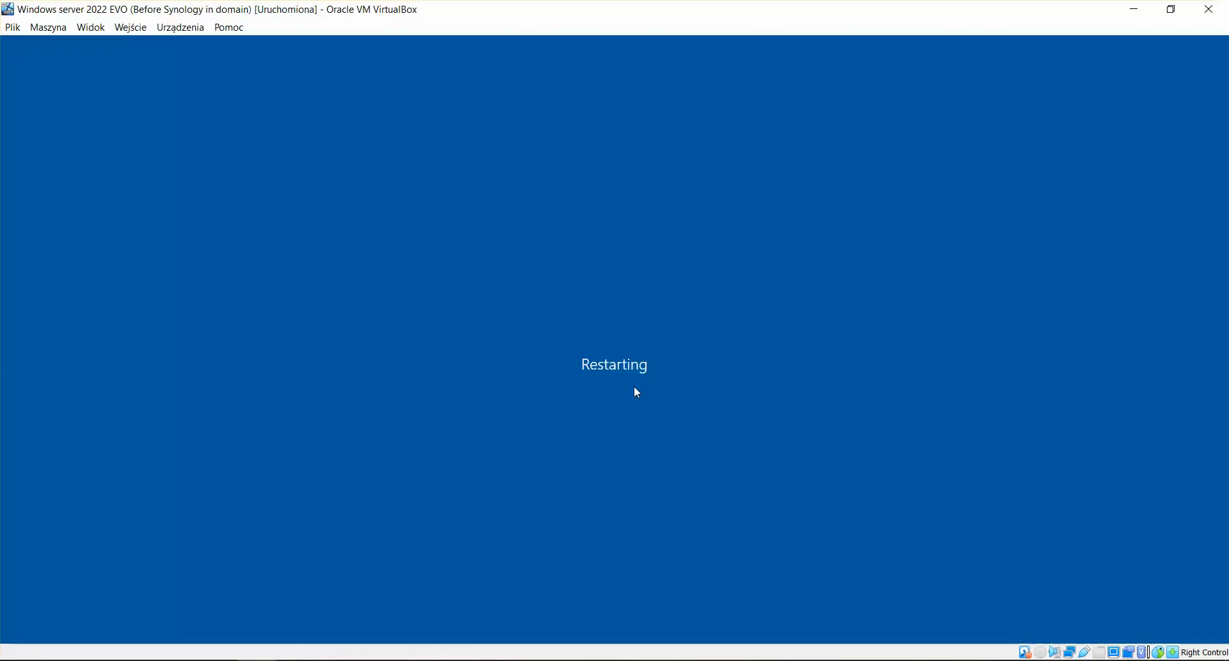
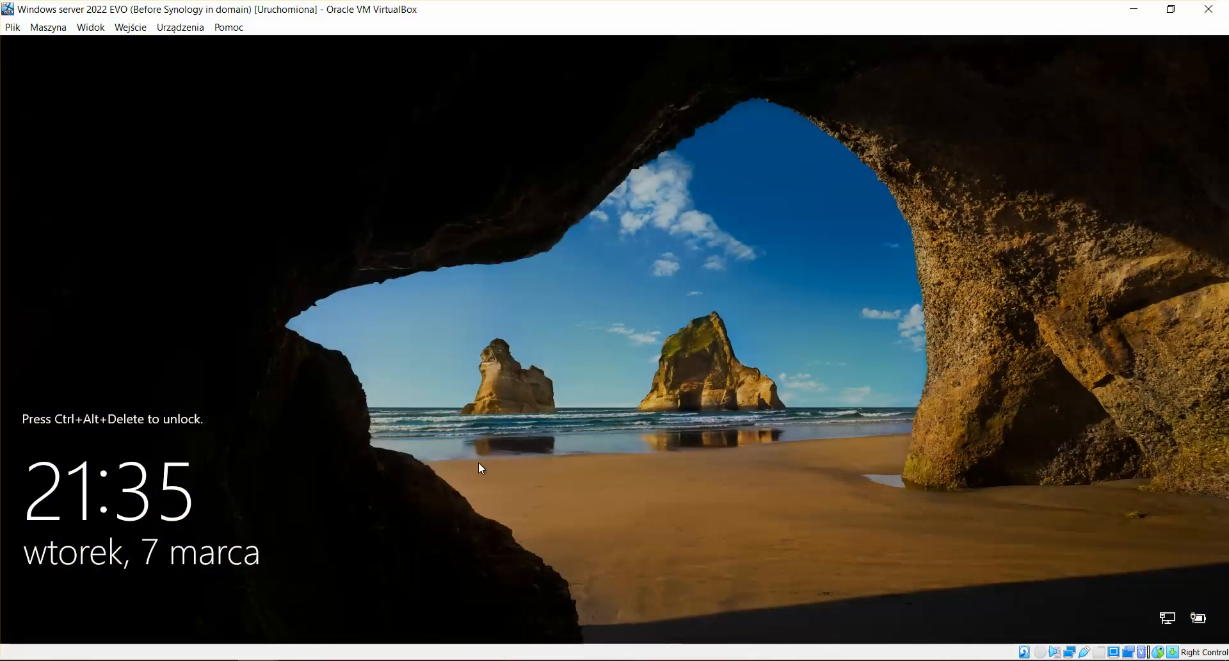
Sign in with the administrator password and launch File Server Resource Manager from the desktop.
key("ctrl+alt+Delete")
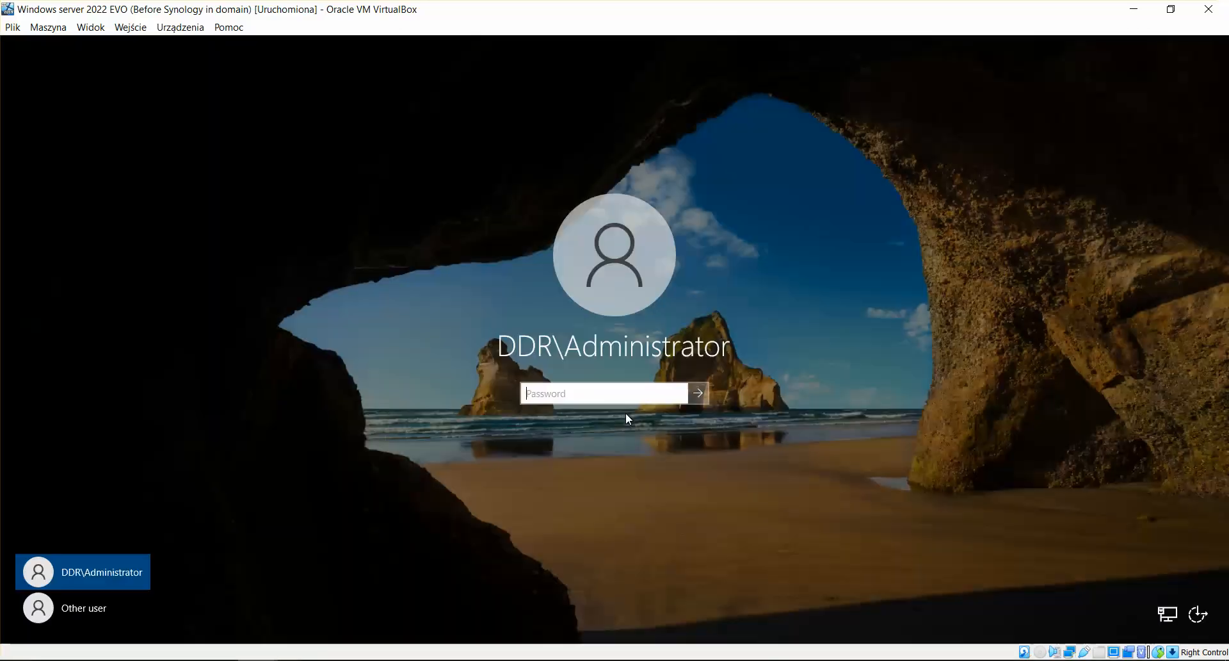
type("••••••")
key("Return")
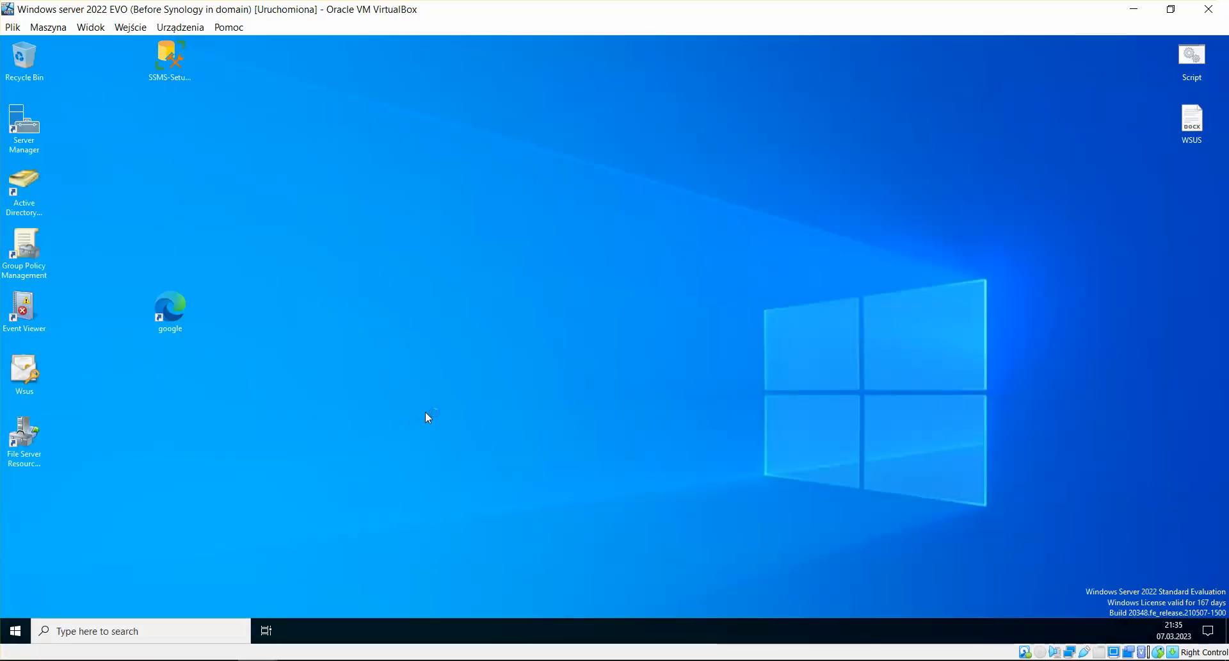
double_click(30, 429)
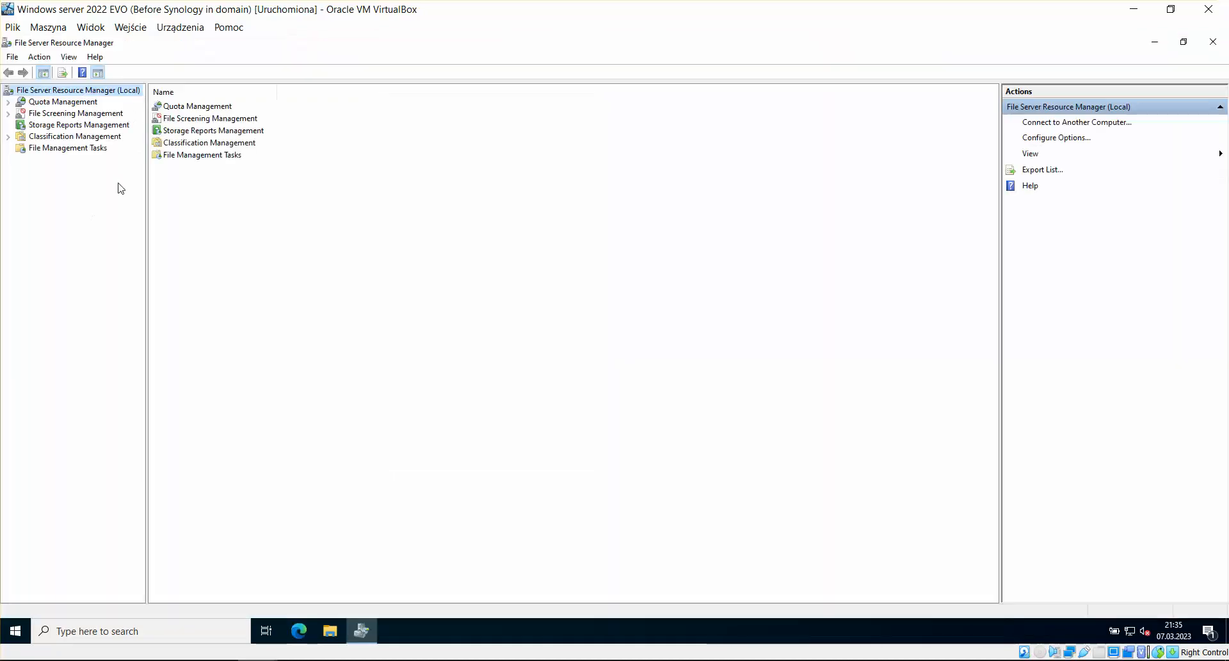
Restore and resize the VirtualBox VM window and the File Server Resource Manager window.
left_click(1171, 9)
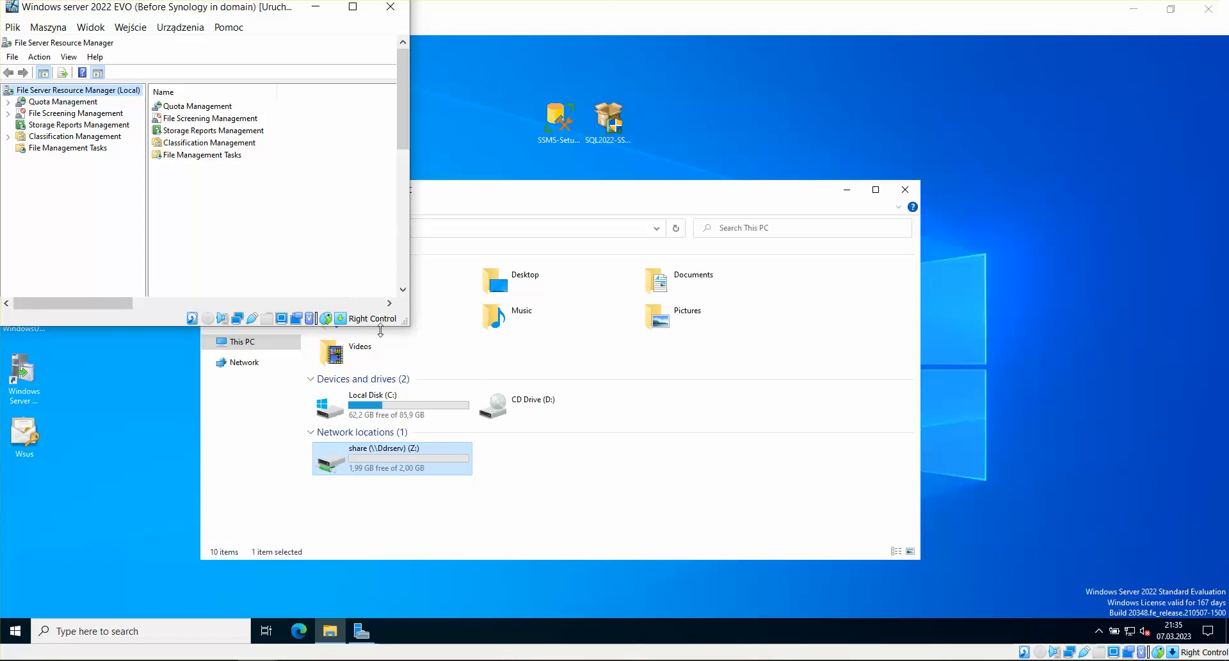
left_click_drag(409, 325, 762, 426)
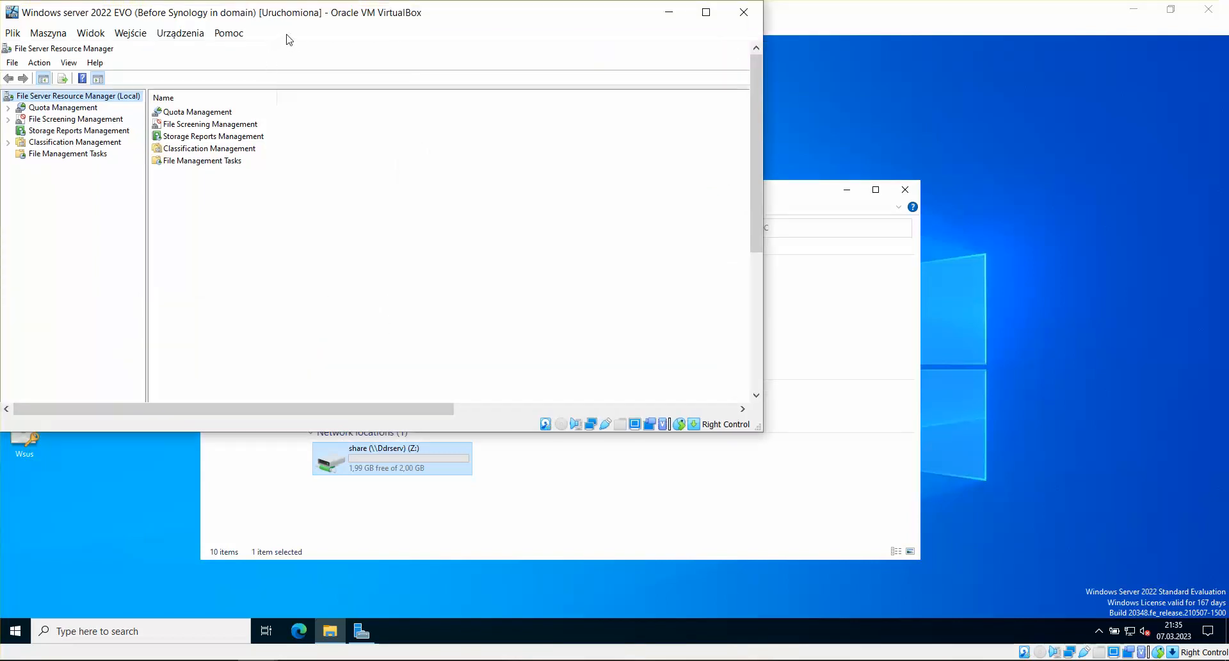
left_click_drag(353, 22, 554, 92)
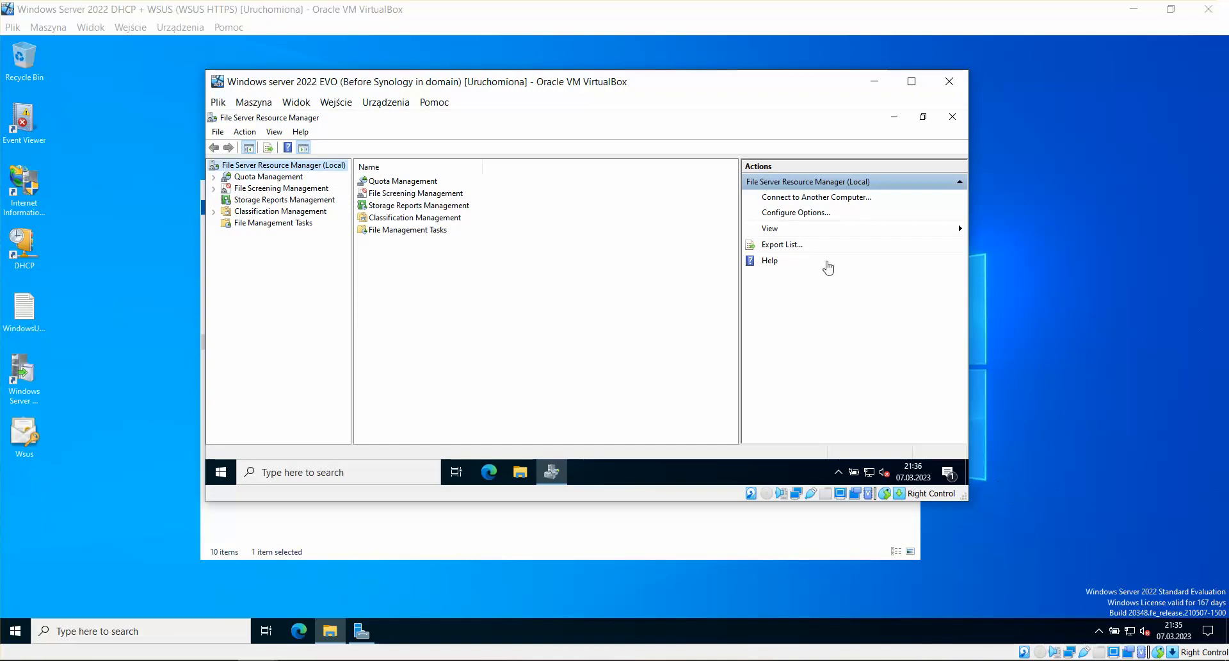
left_click_drag(745, 77, 743, 1)
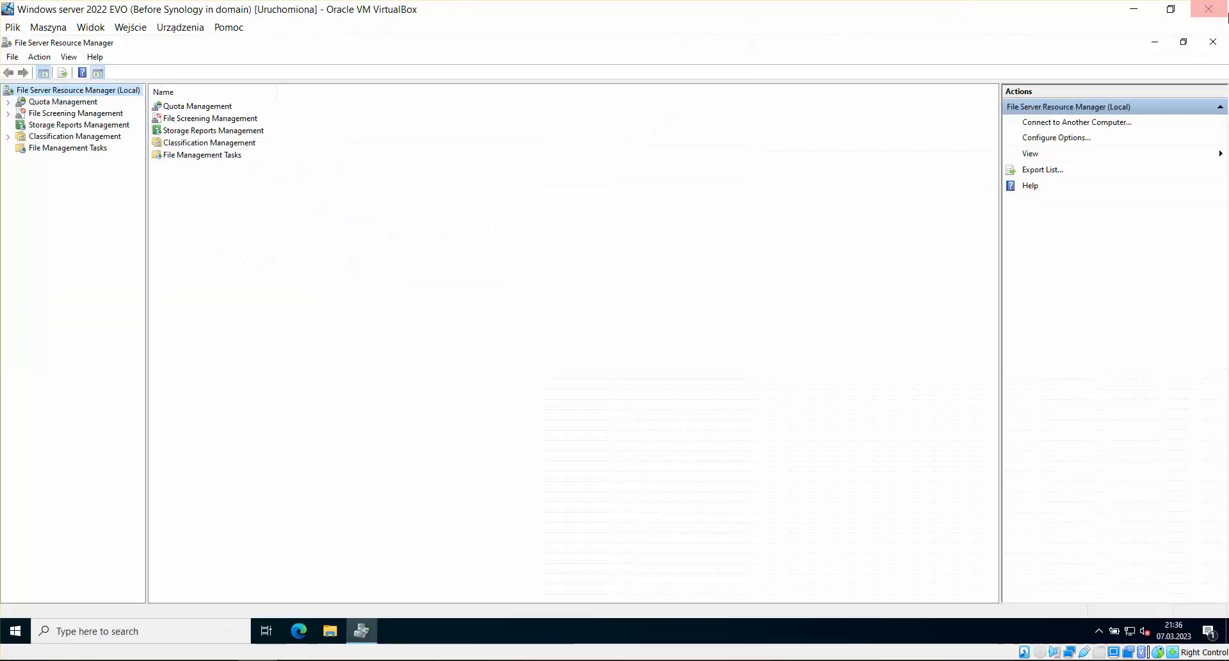
left_click(1184, 42)
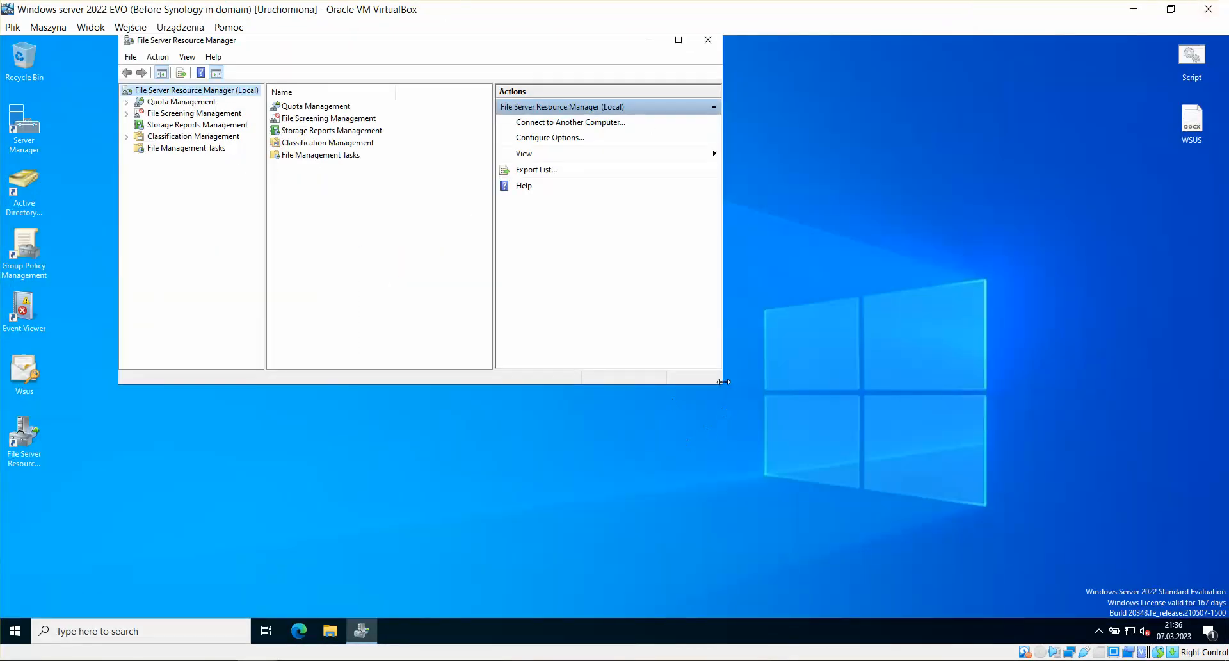
left_click_drag(723, 382, 1024, 490)
left_click_drag(577, 42, 601, 130)
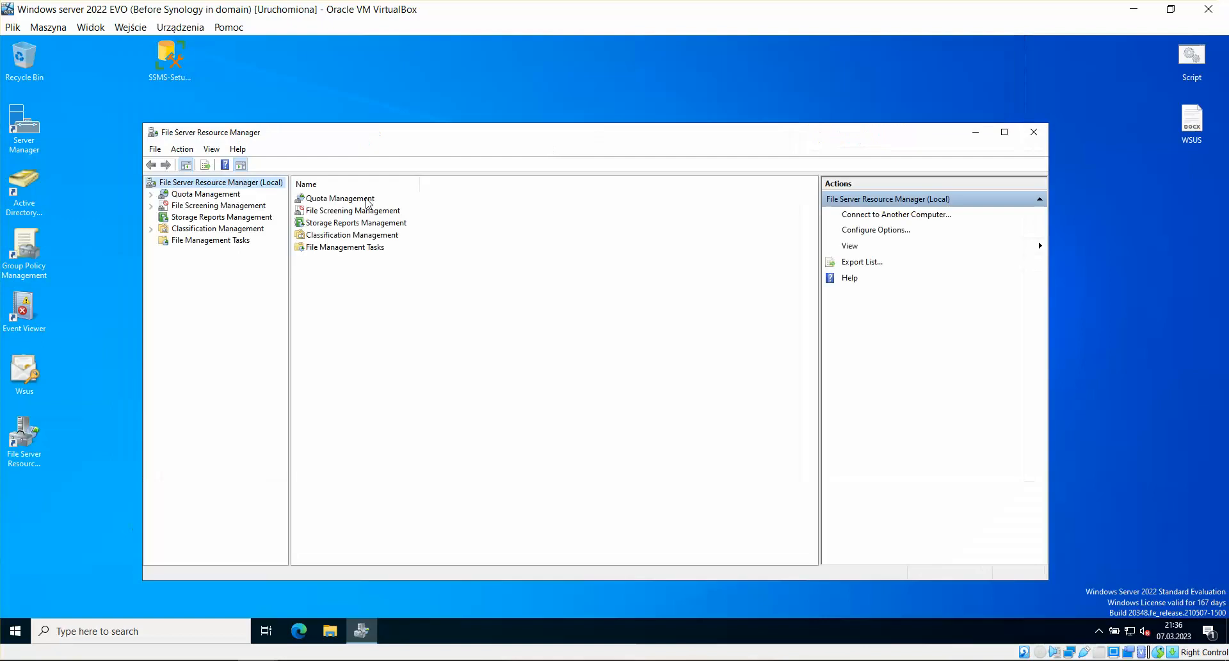
Expand Quota Management and open the Quotas list to check the C:\SHARE quota.
left_click(189, 216)
left_click(213, 205)
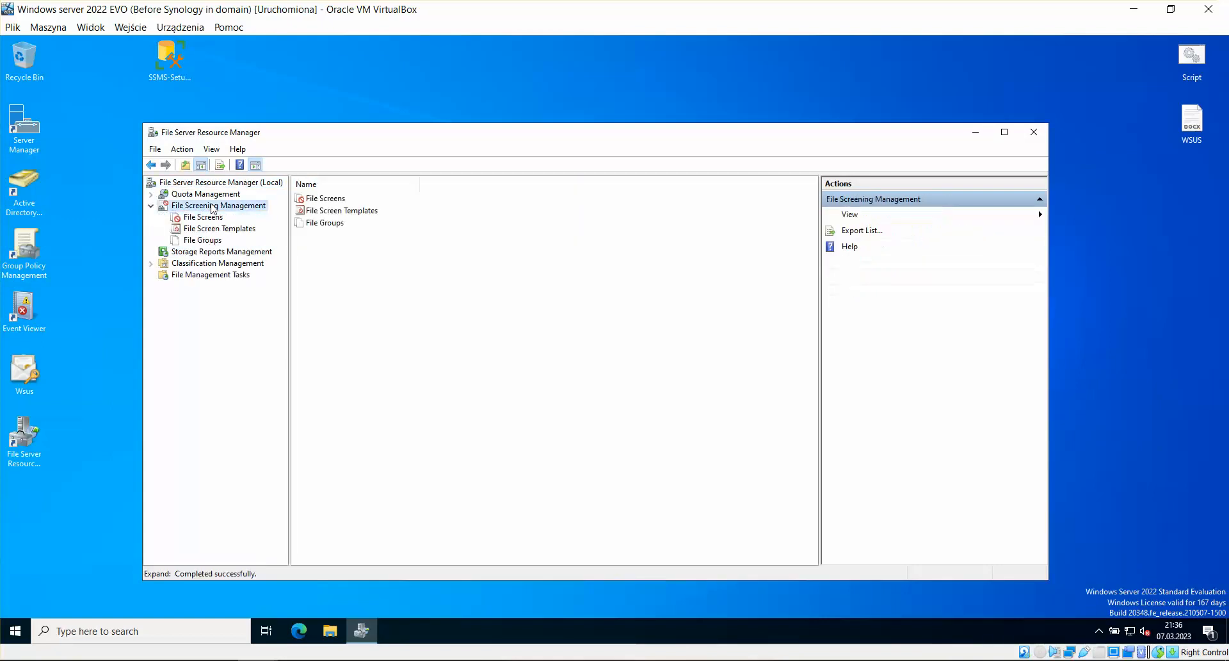
left_click(205, 193)
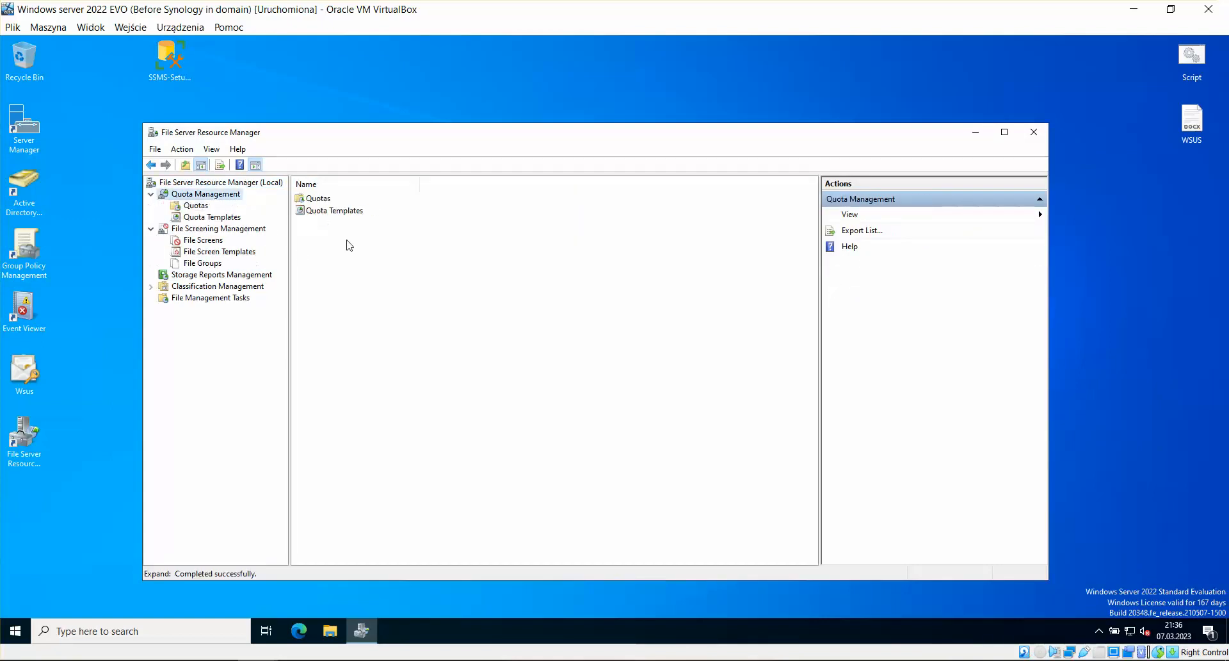
double_click(332, 199)
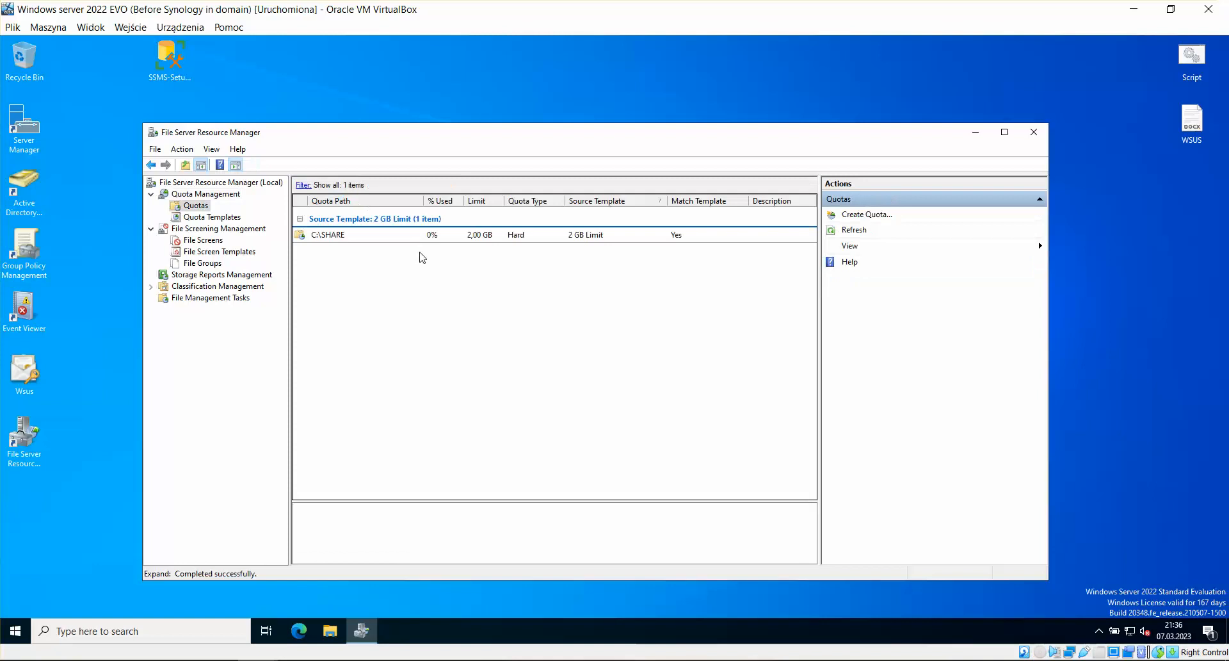
Open the C:\SHARE file screen's properties from File Screens, and launch Server Manager.
left_click(214, 241)
left_click(448, 235)
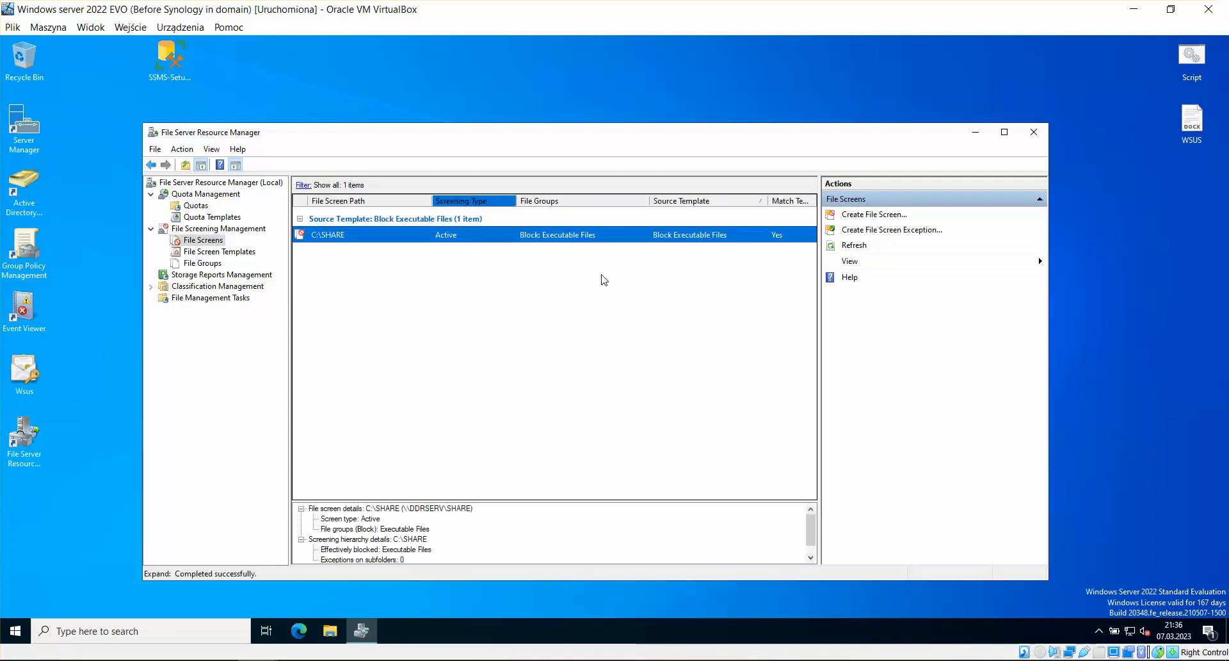
right_click(571, 234)
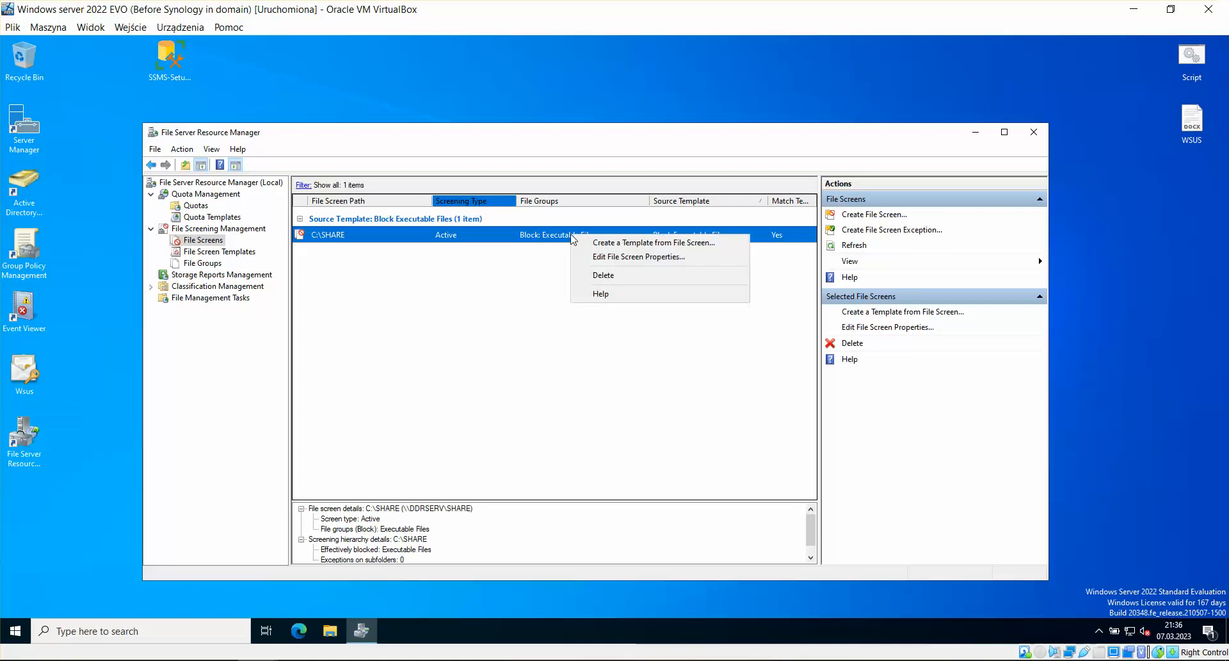
left_click(622, 259)
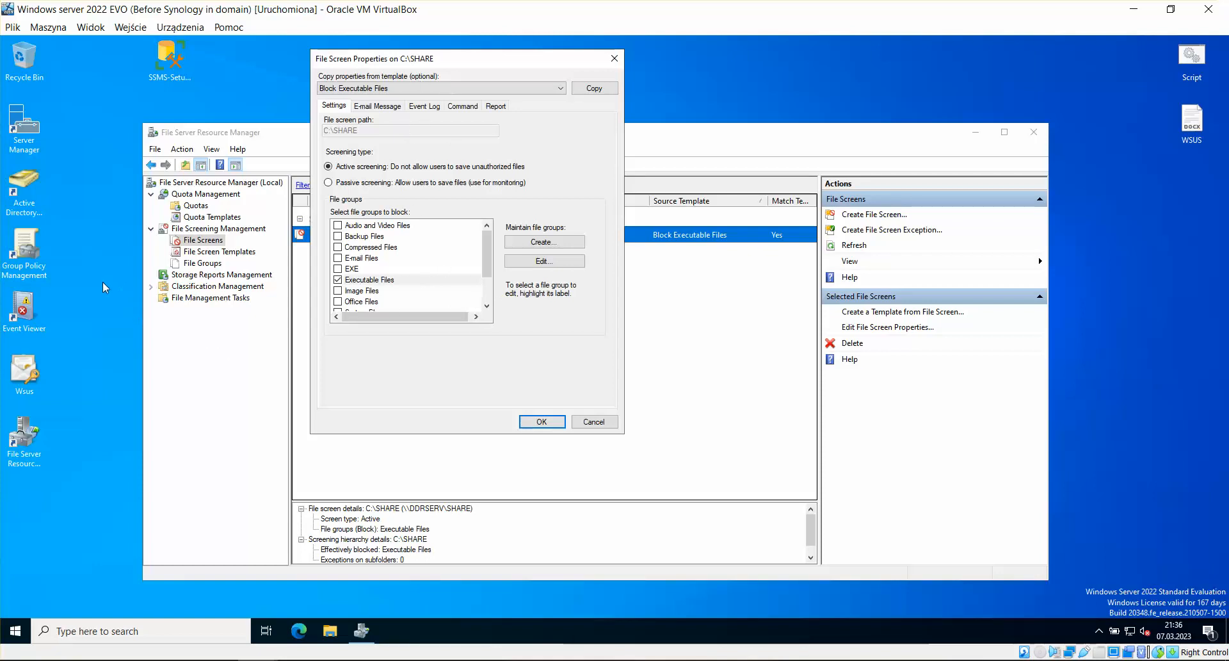
double_click(17, 118)
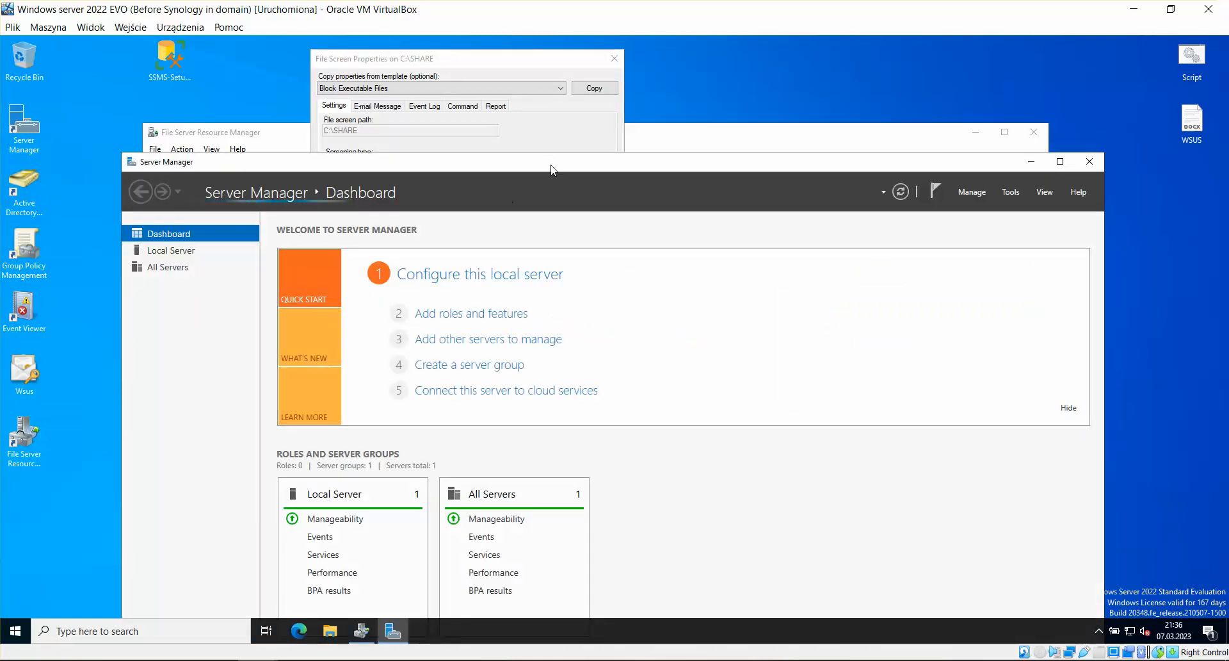
From Local Server's Ethernet link, disable and re-enable the Ethernet adapter.
left_click_drag(555, 173, 517, 78)
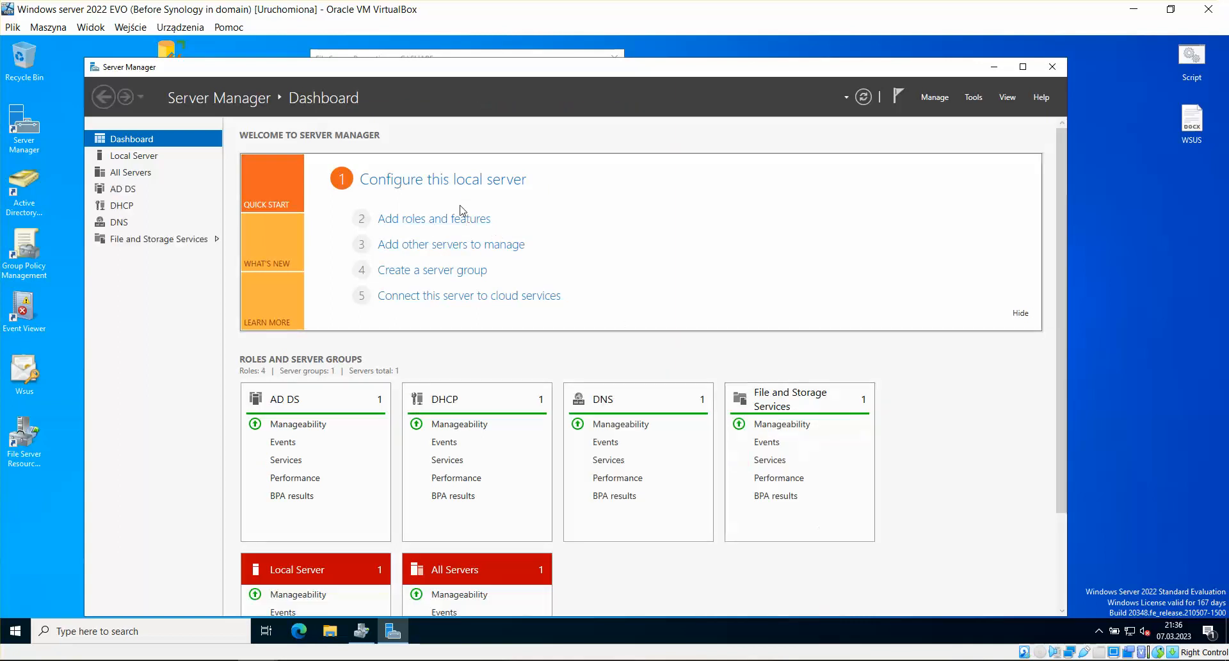
left_click(455, 179)
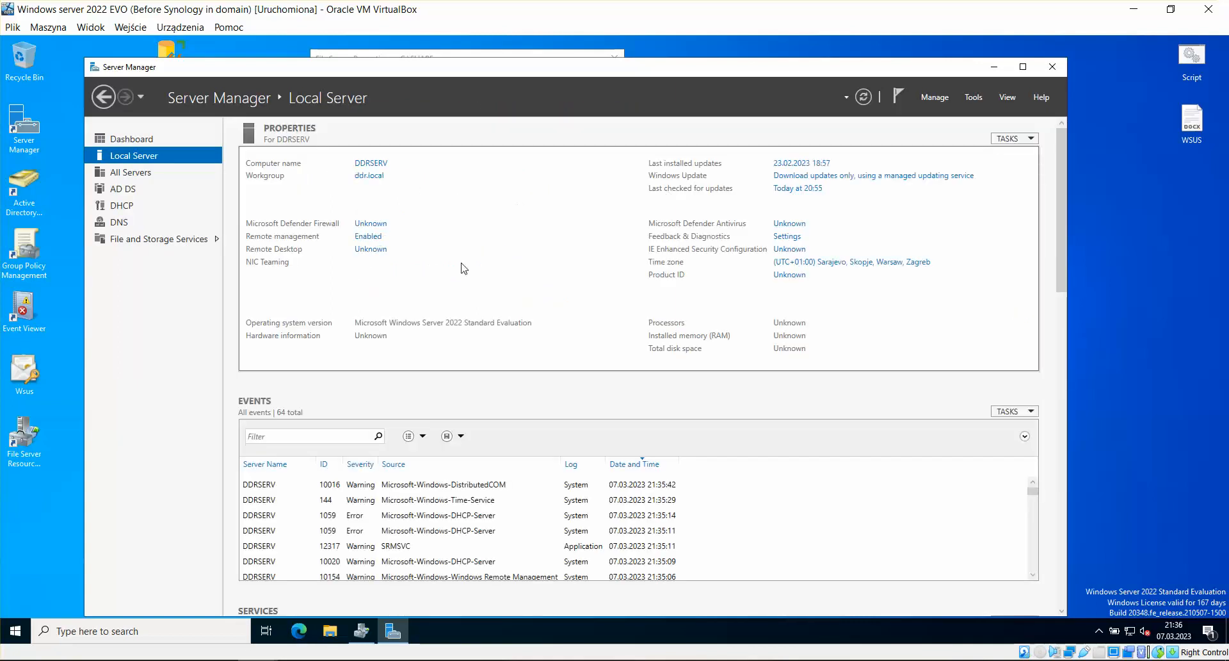
left_click(385, 275)
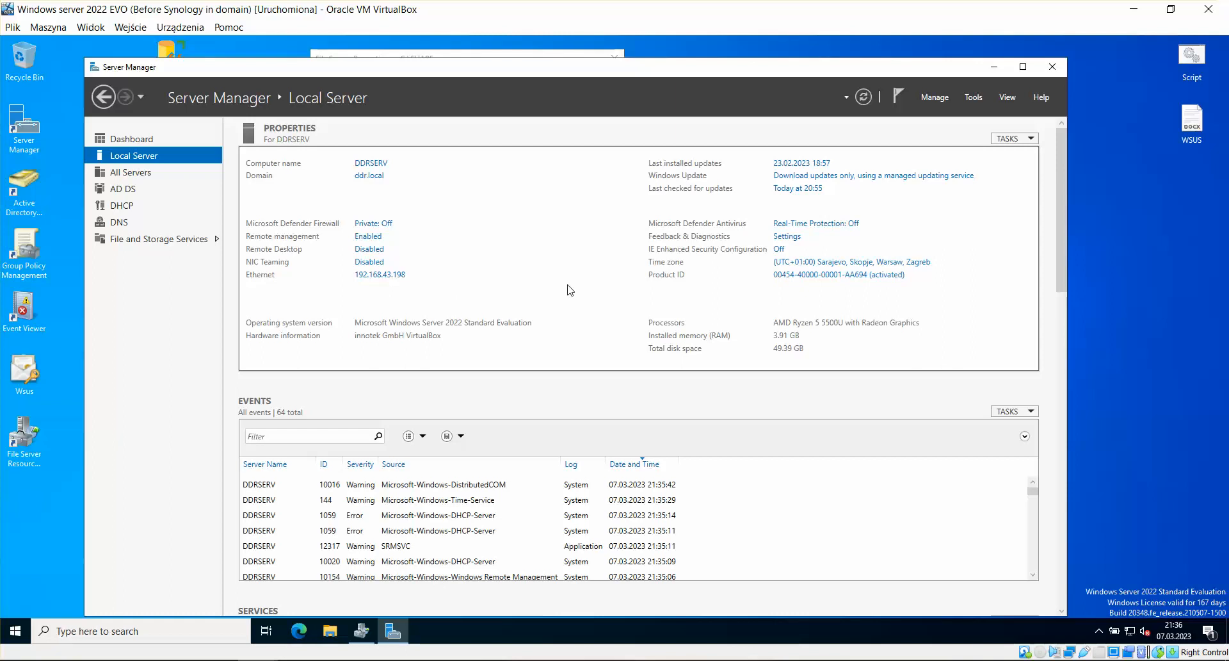
left_click(288, 204)
right_click(288, 204)
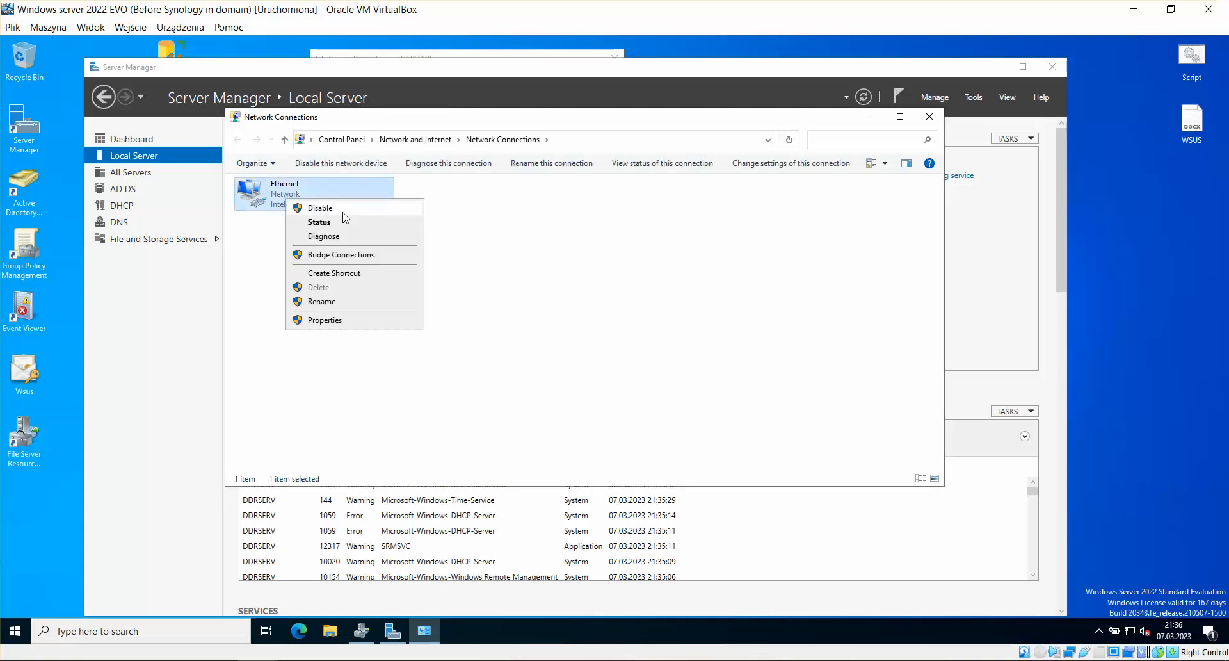
left_click(298, 203)
right_click(305, 196)
left_click(324, 204)
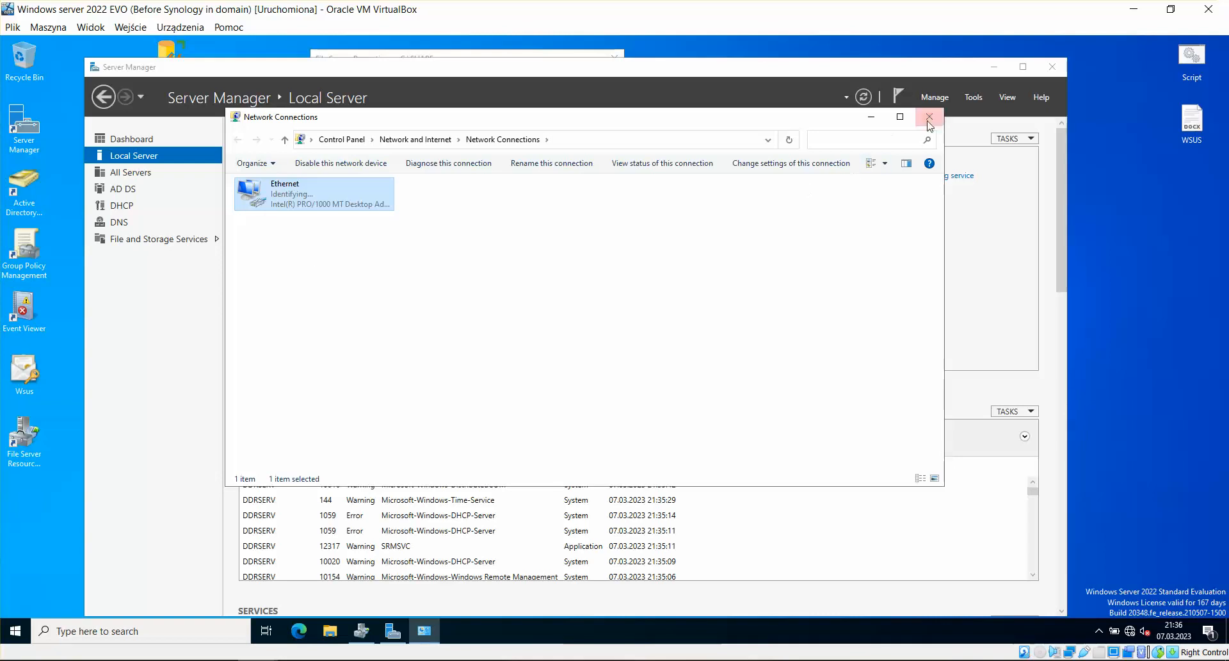
Close Network Connections and minimize Server Manager.
left_click(629, 230)
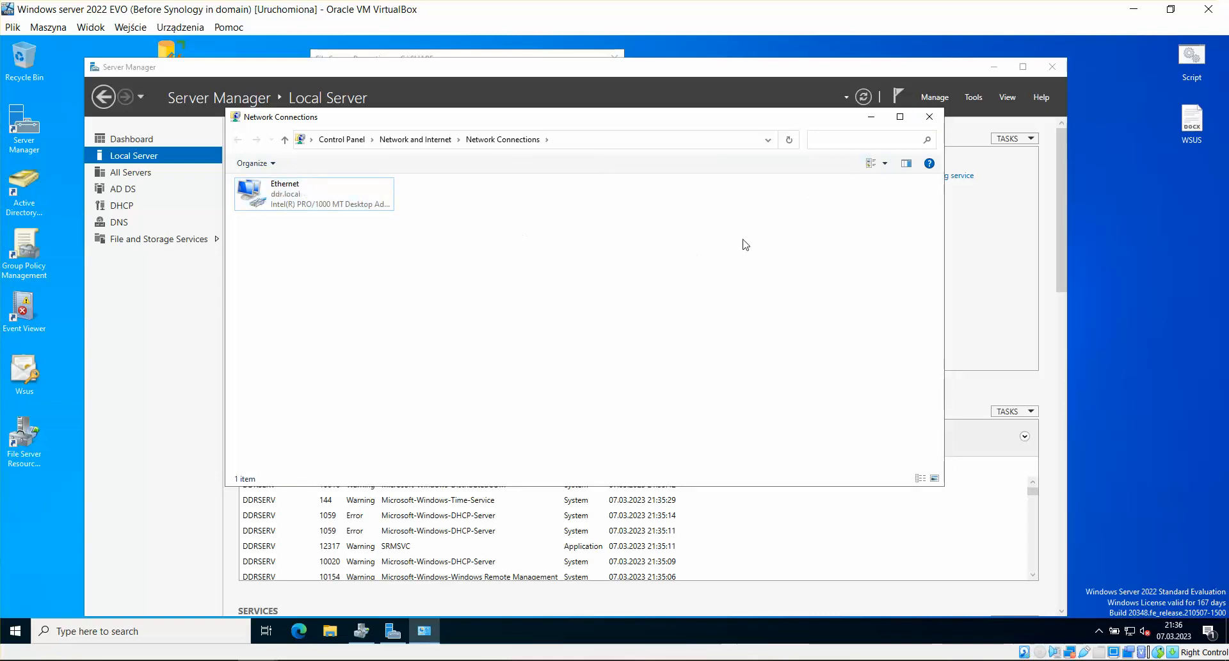
left_click(930, 115)
left_click(995, 68)
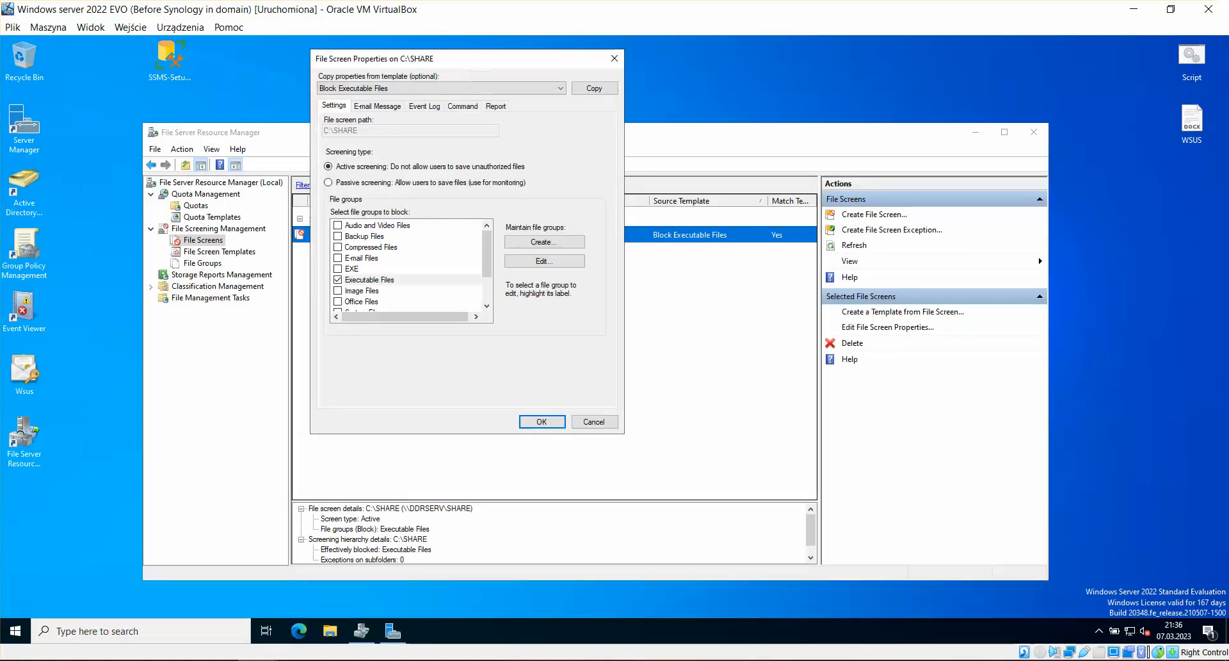
Reopen the C:\SHARE file screen properties and move the dialog into view.
left_click_drag(477, 63, 697, 79)
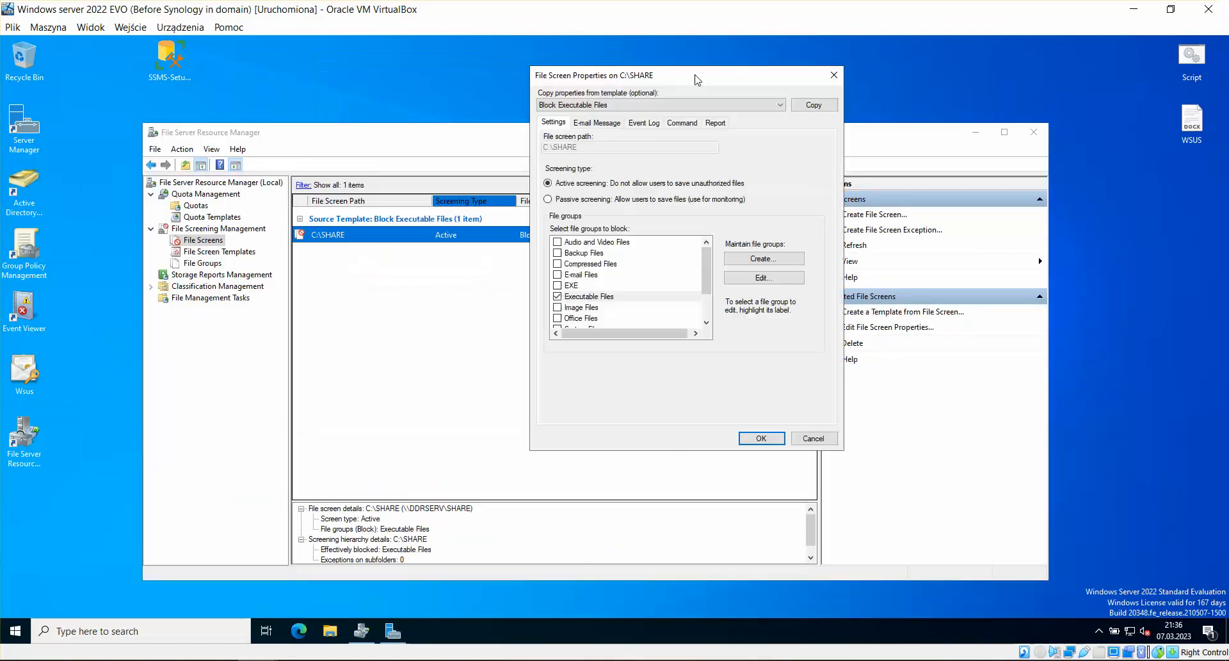
left_click(833, 74)
double_click(582, 236)
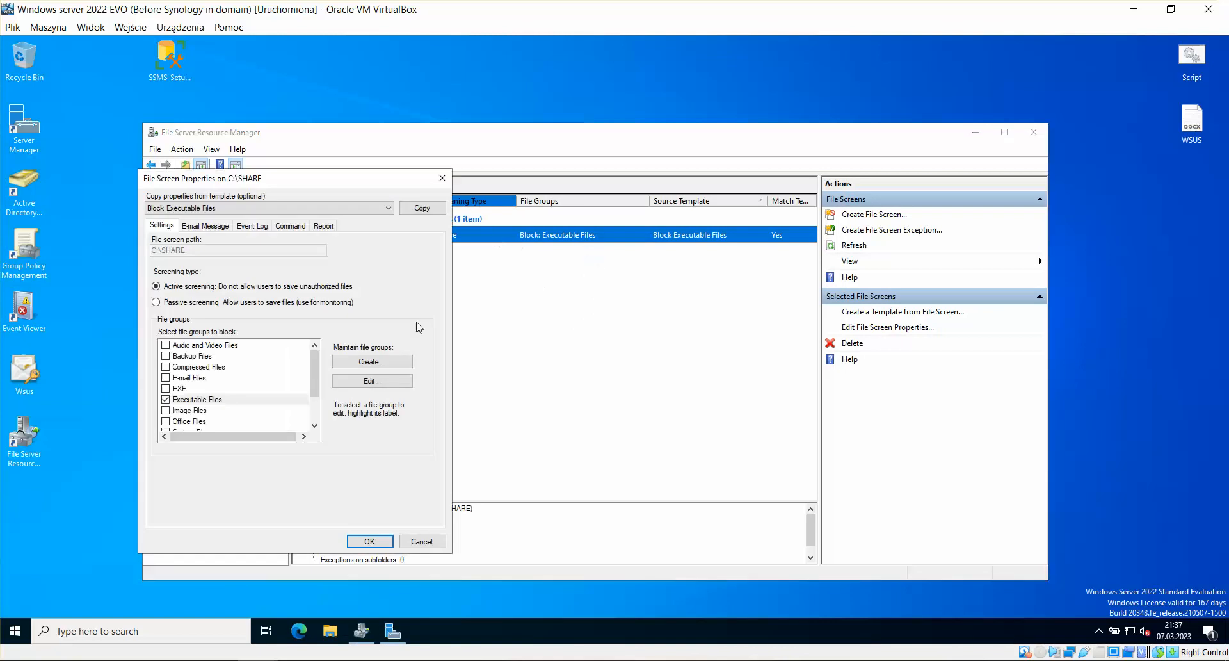
left_click_drag(307, 176, 600, 95)
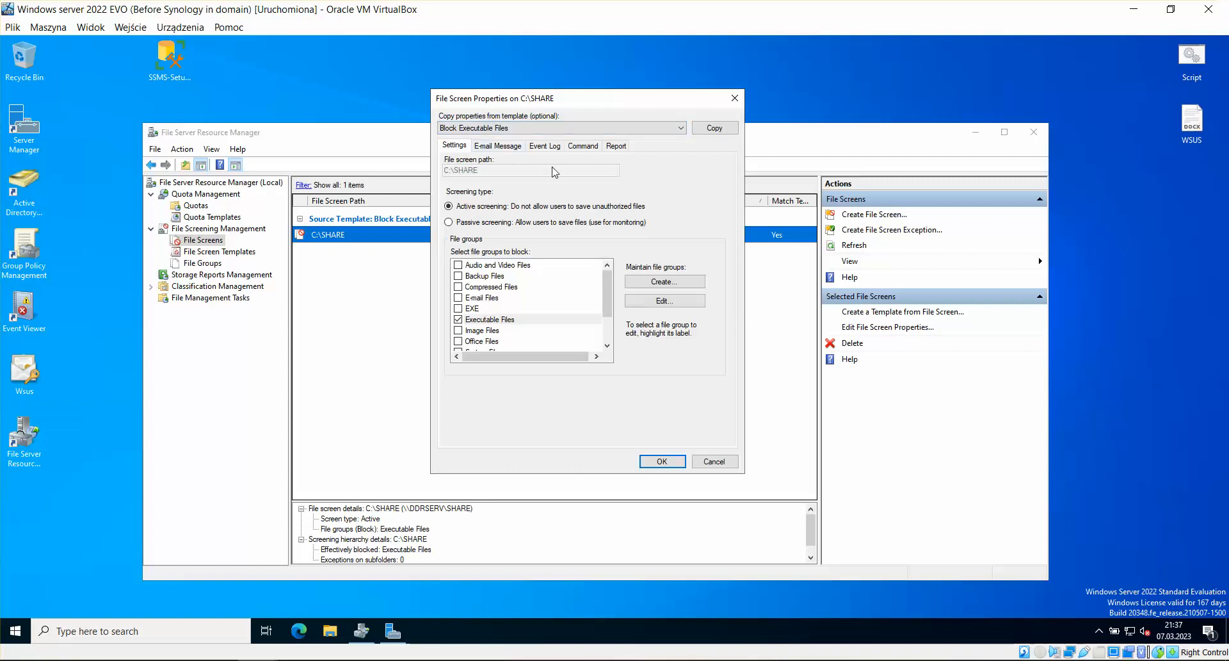
In the Executable Files group, move *.bat from included files to files to exclude.
left_click(665, 301)
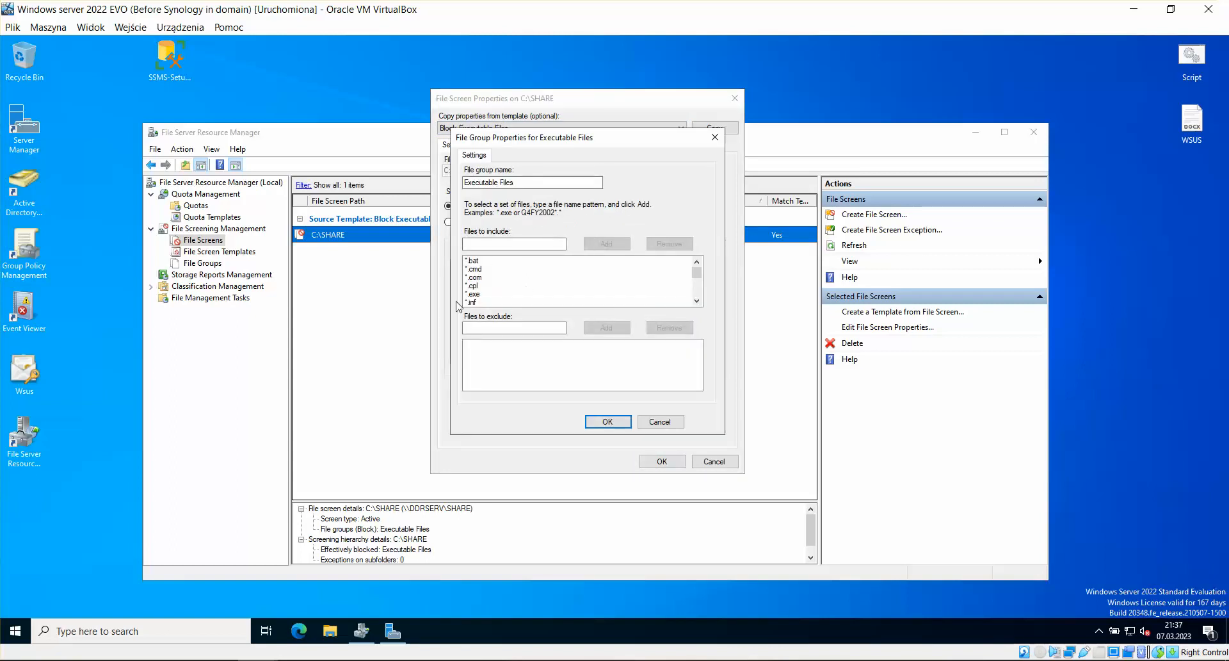
left_click(697, 302)
left_click(698, 264)
left_click(484, 260)
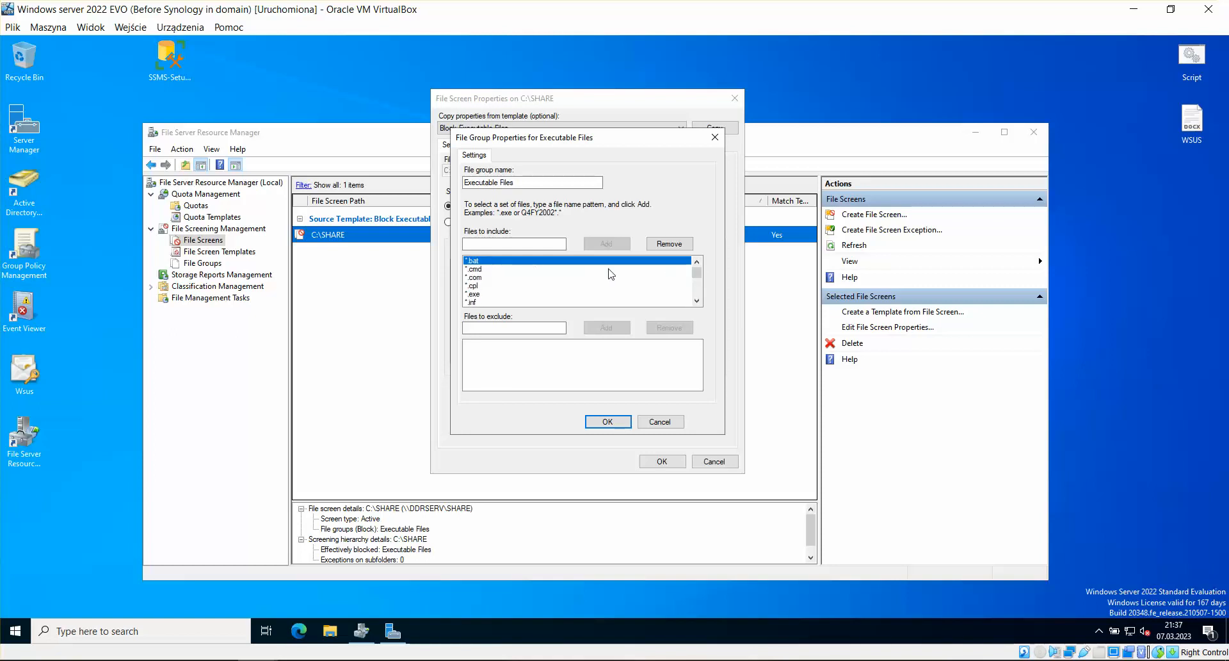
left_click(684, 242)
left_click(518, 328)
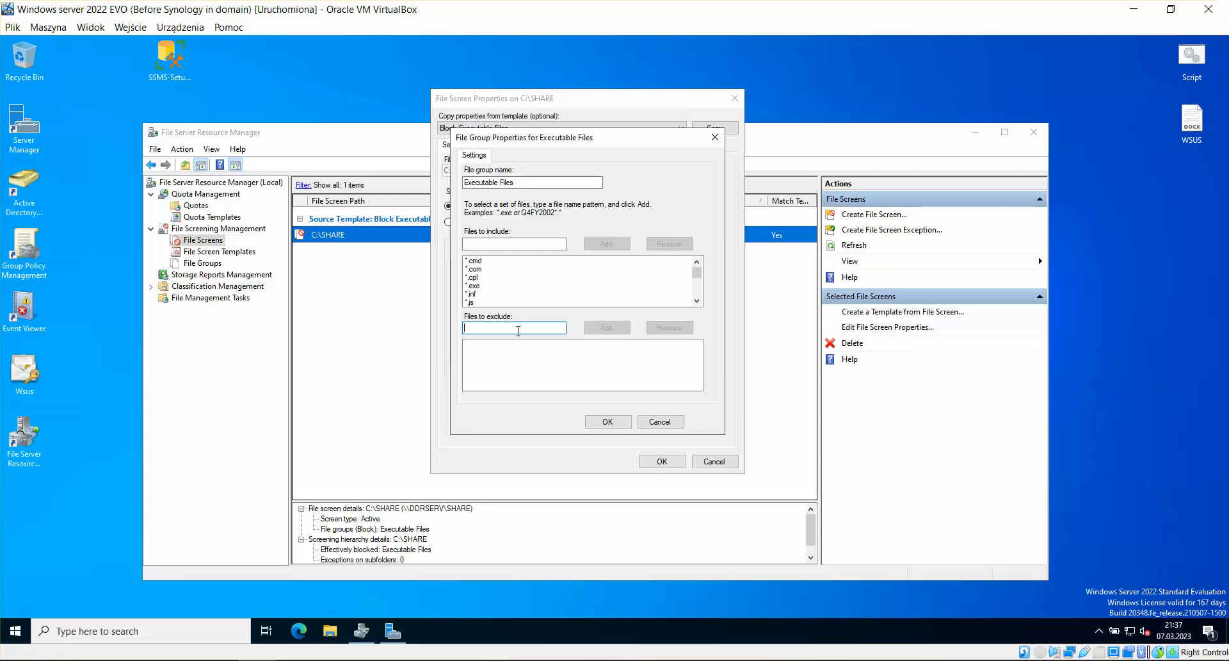
type("*.bat")
left_click(607, 327)
Save the file group and file screen, accepting the missing mail server warning.
left_click(609, 422)
left_click(662, 461)
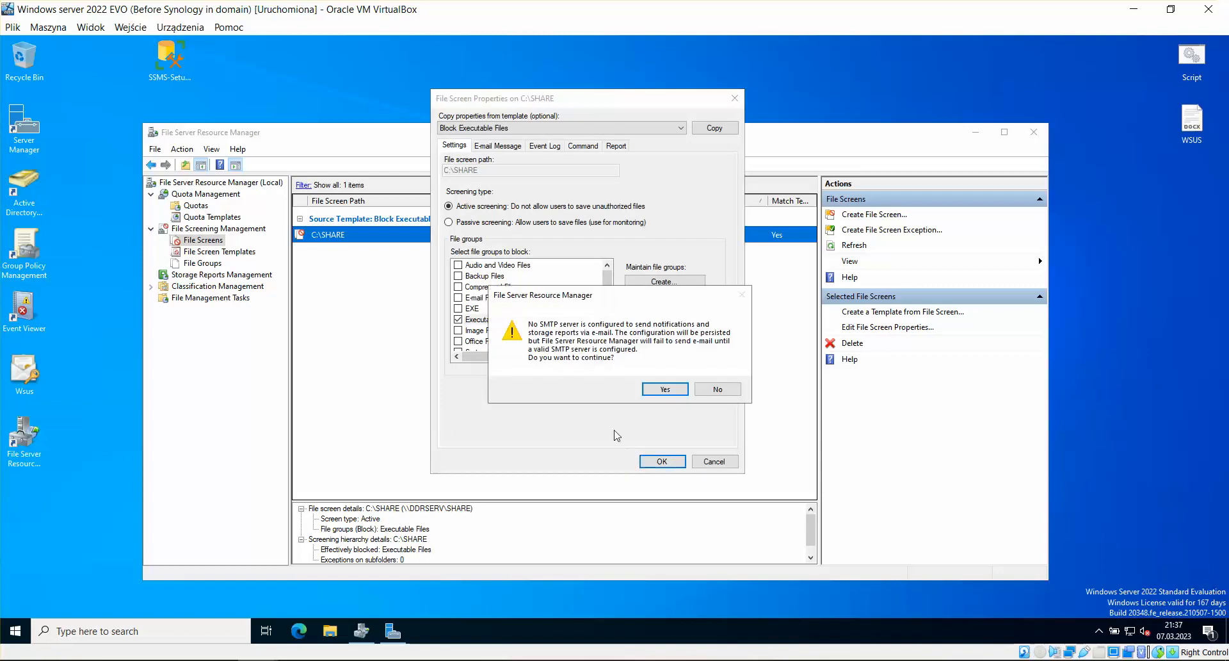
left_click(663, 388)
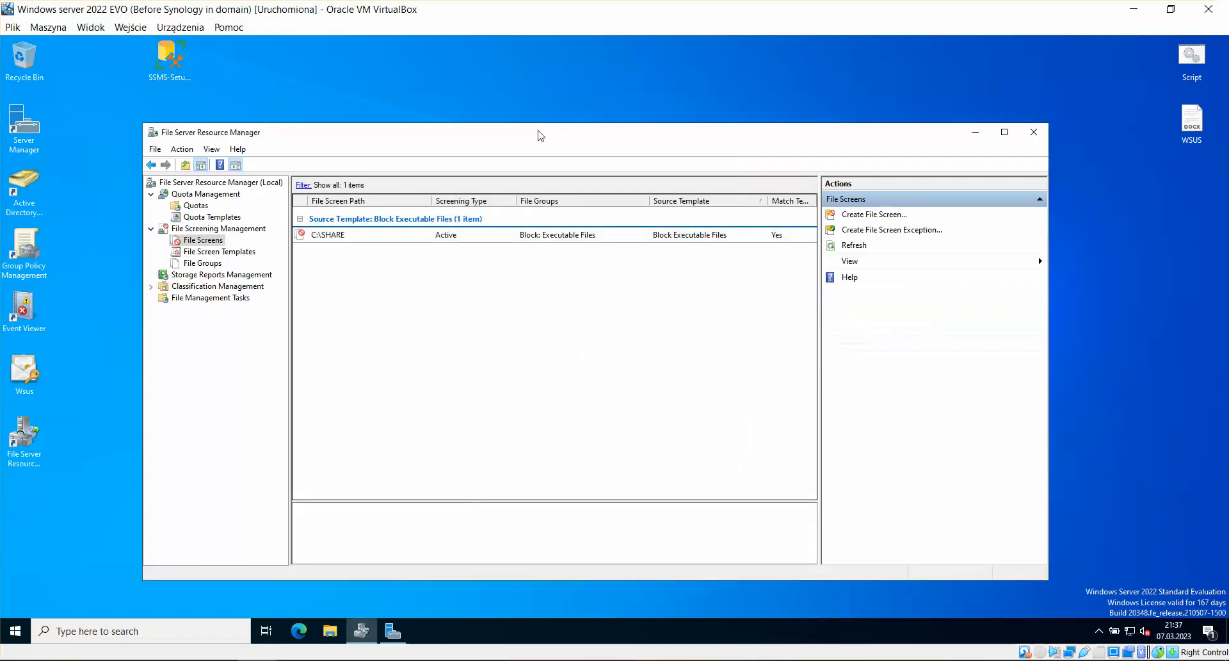
Create a new text document on the desktop.
left_click_drag(559, 142, 584, 125)
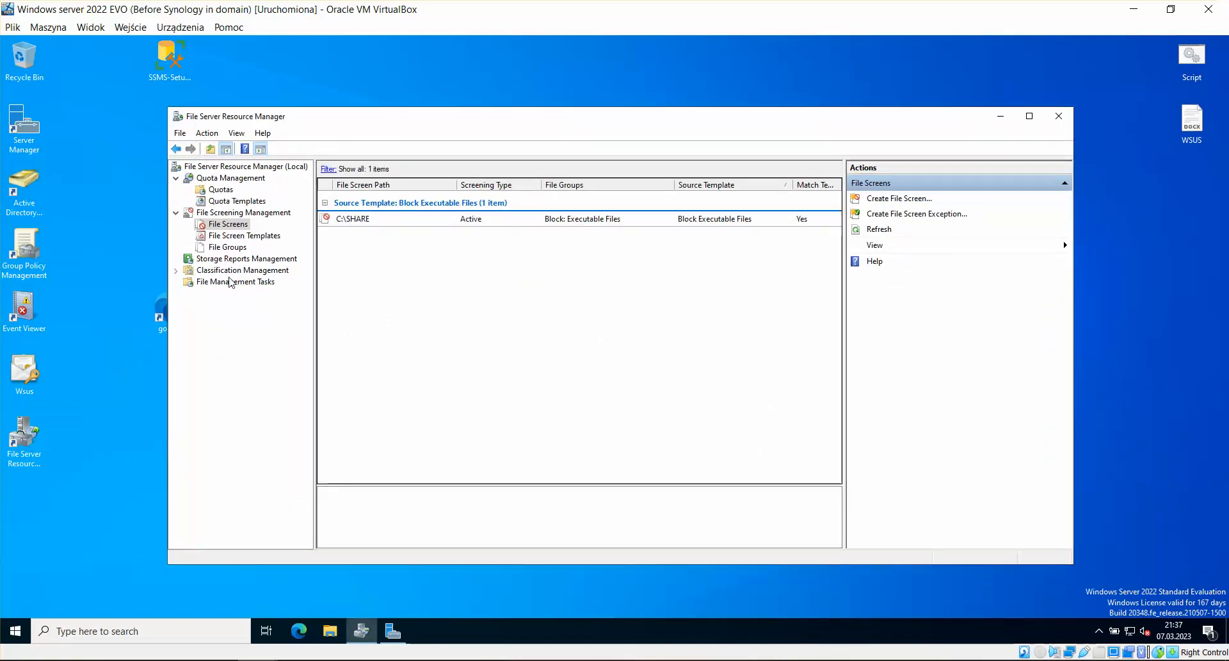
left_click_drag(477, 123, 587, 119)
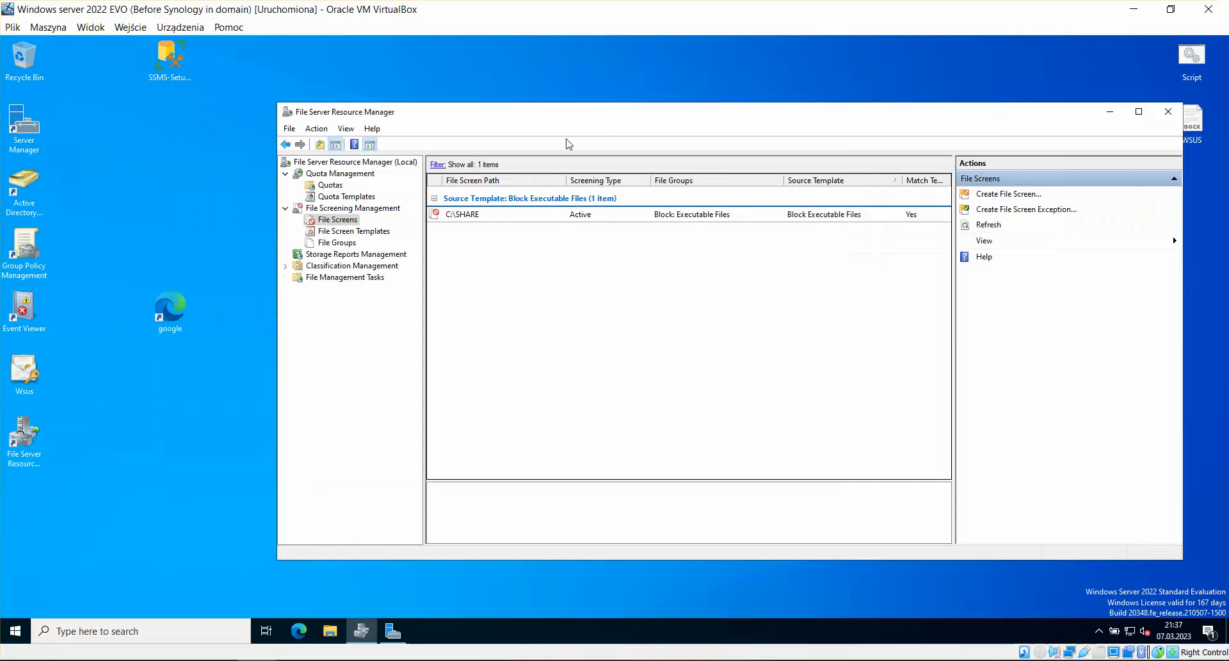
right_click(142, 198)
mouse_move(259, 279)
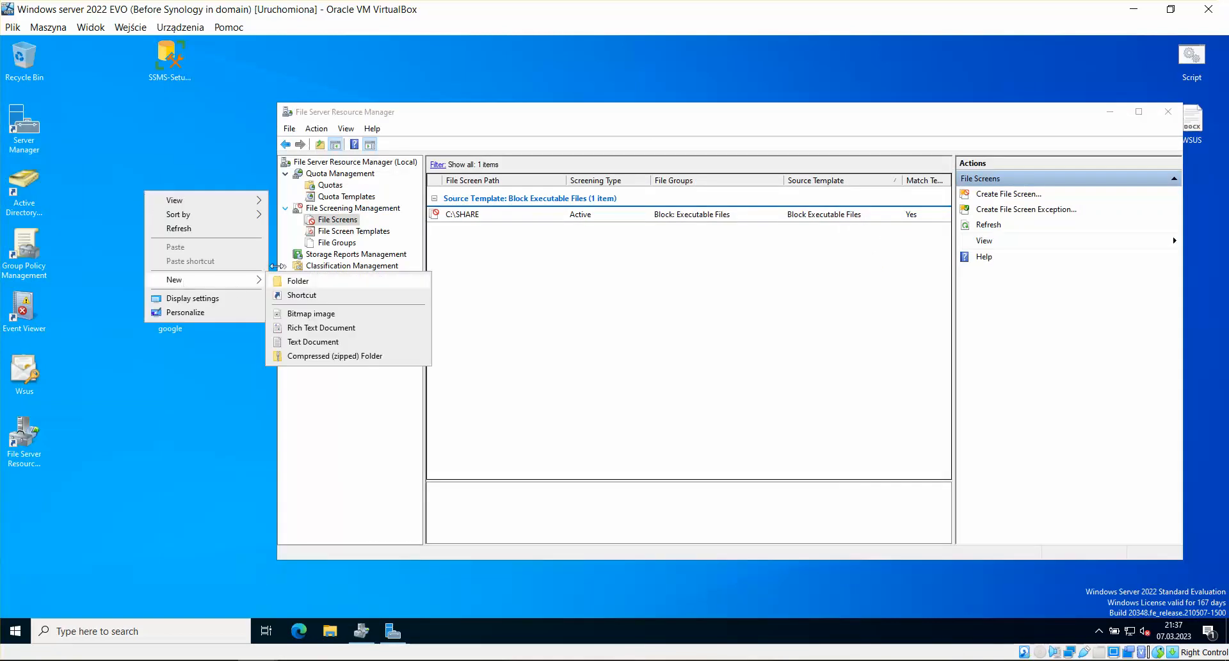
left_click(297, 341)
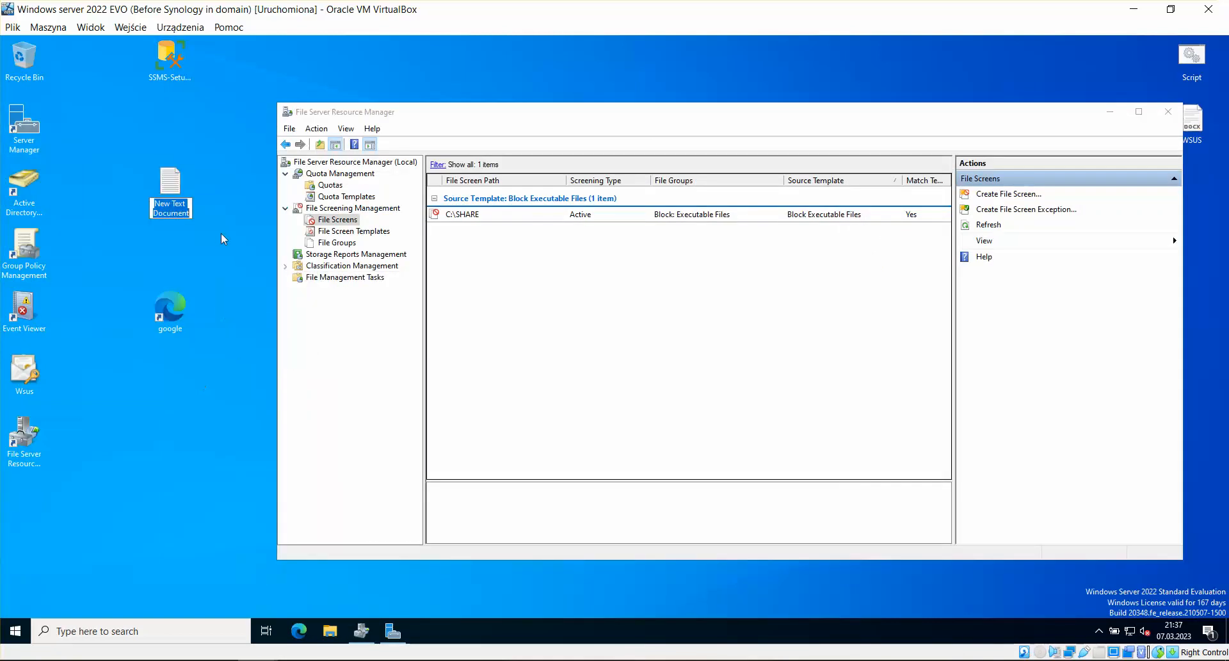
Turn on file name extensions in File Explorer's View options.
left_click(334, 630)
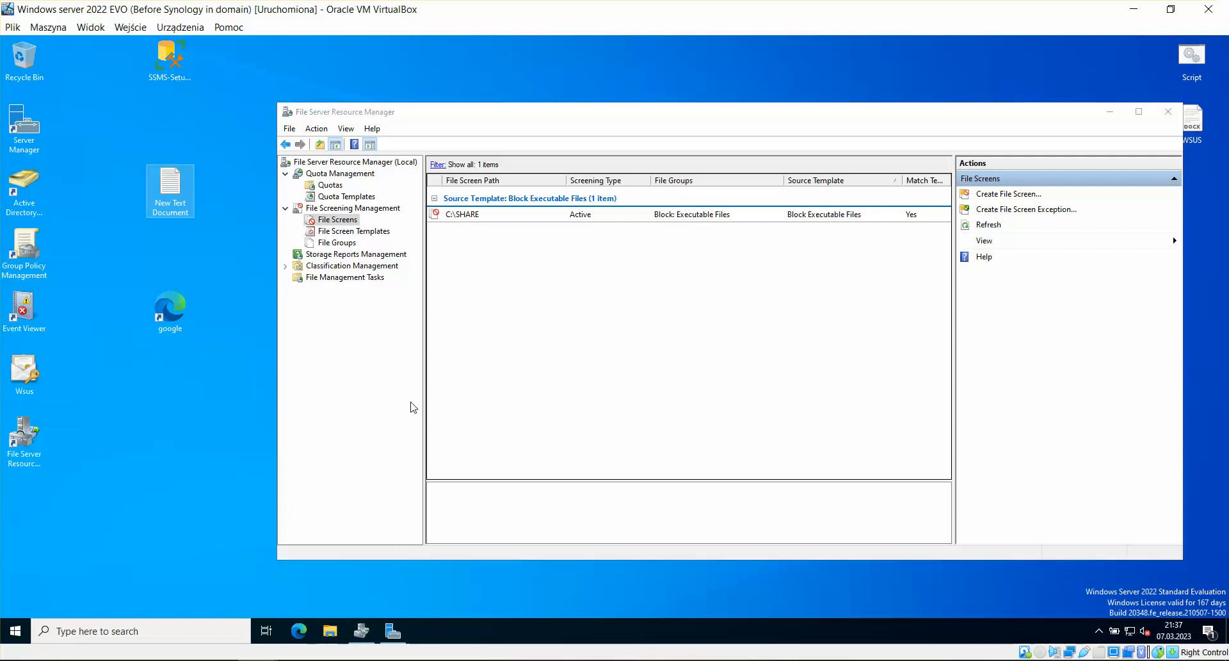
left_click(126, 310)
left_click(174, 290)
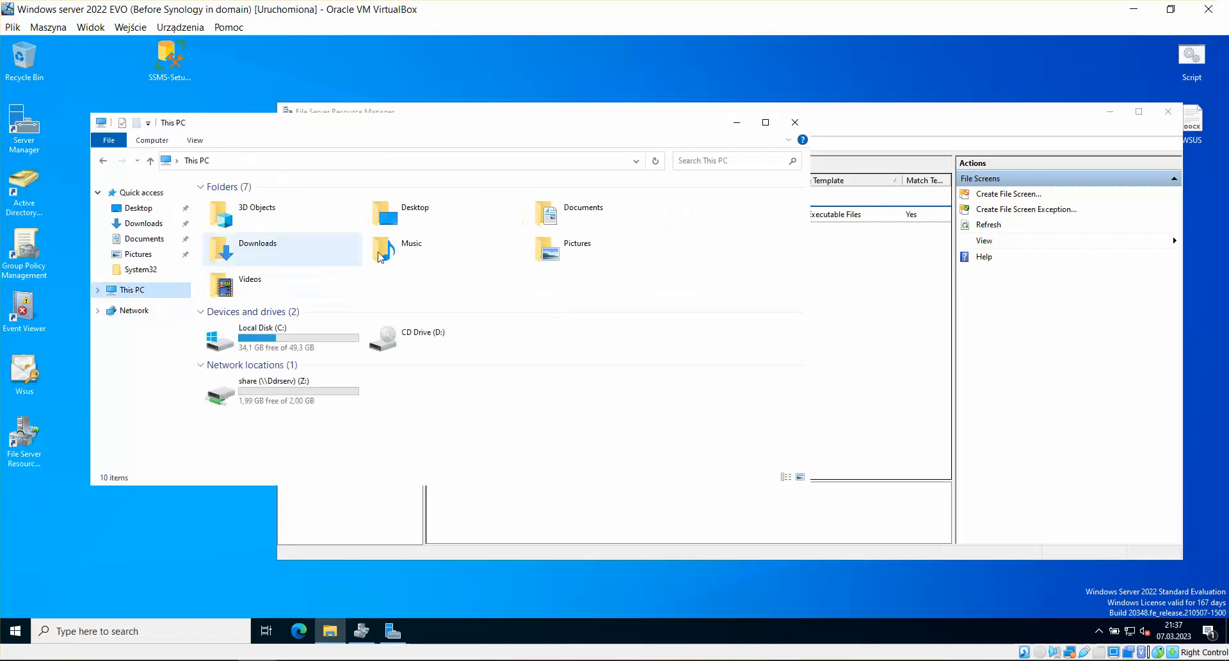
left_click(310, 340)
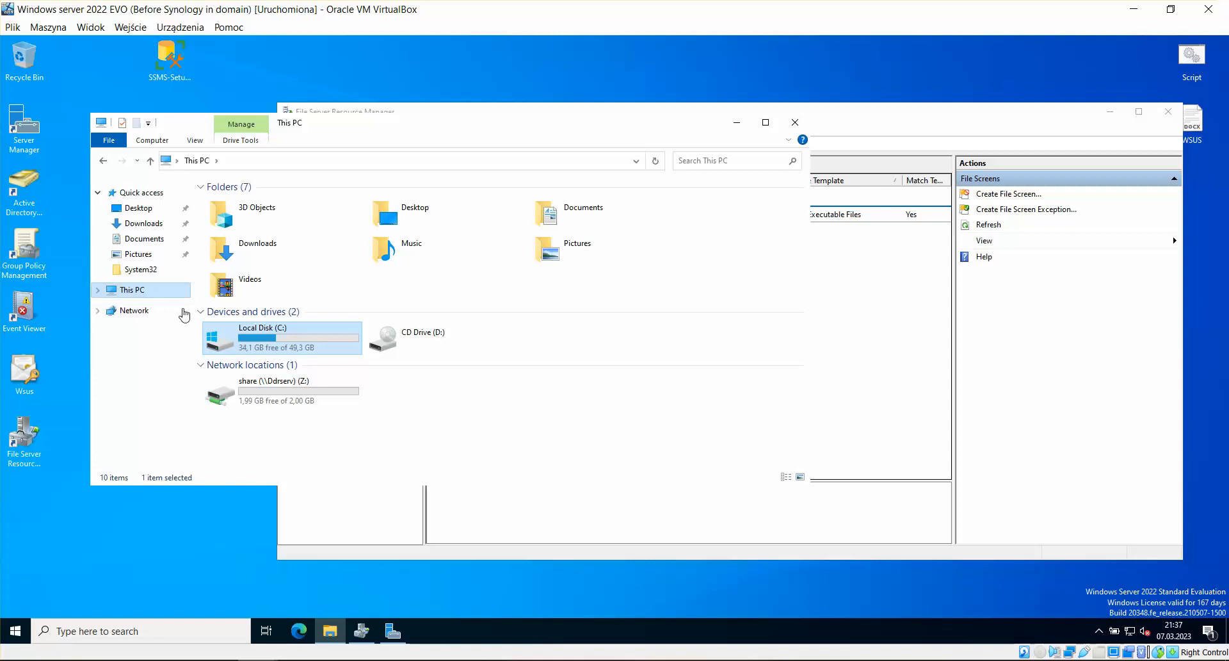
double_click(301, 346)
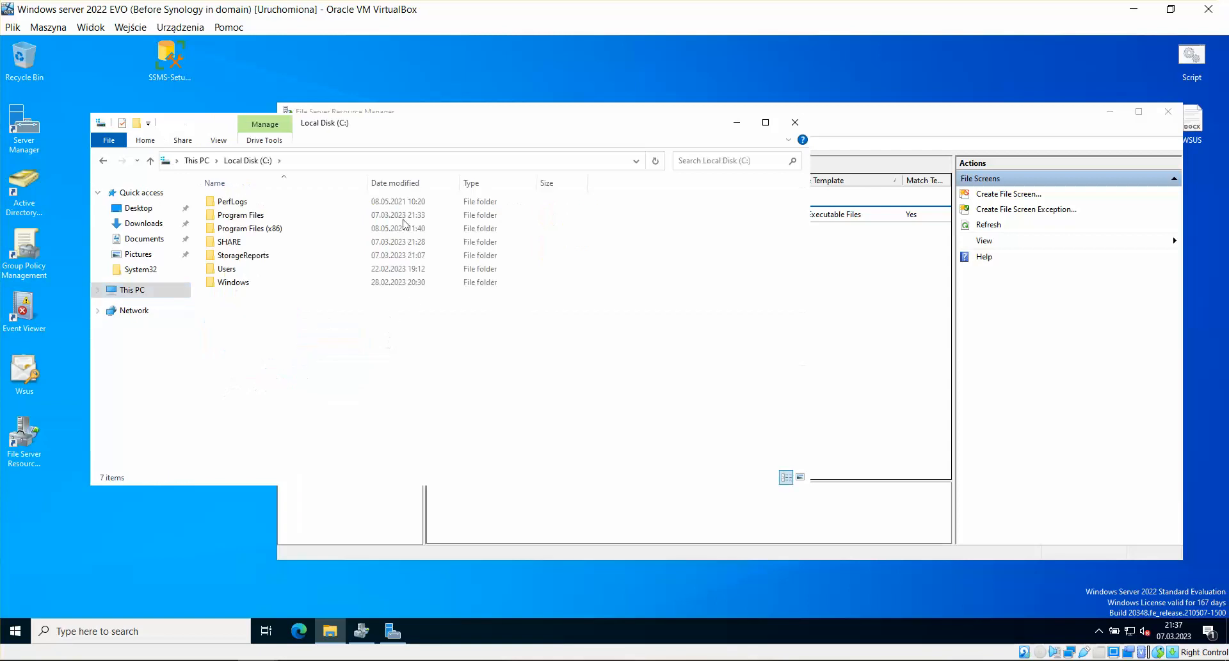
left_click(218, 139)
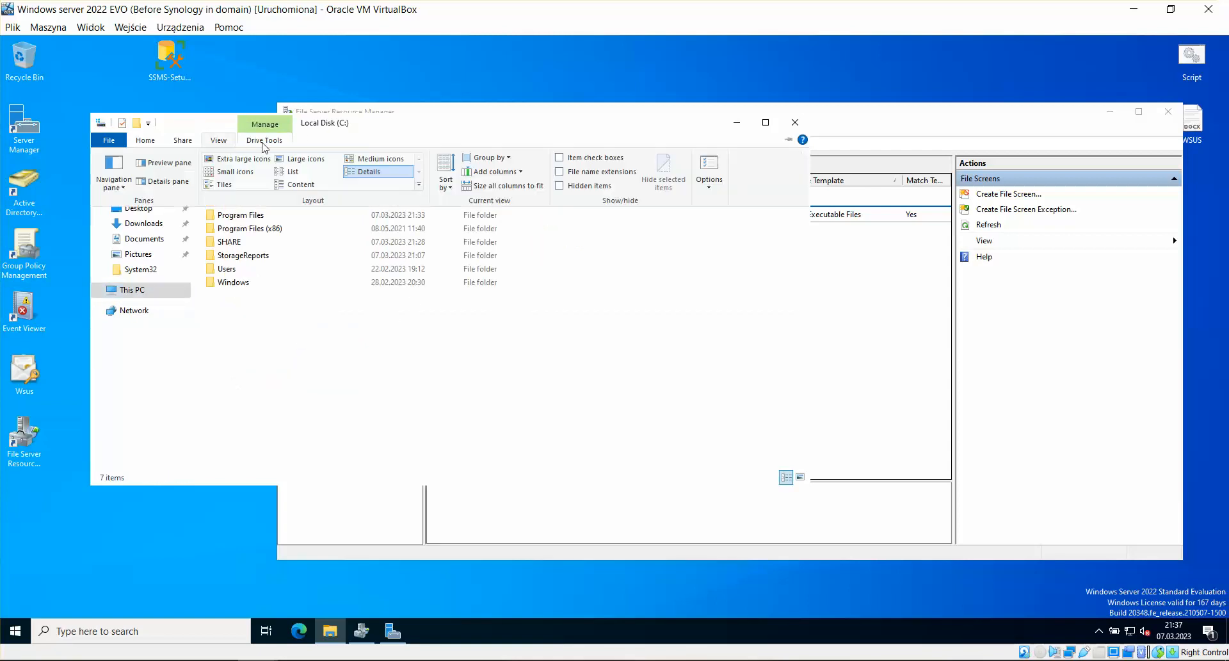
left_click(561, 173)
left_click(804, 125)
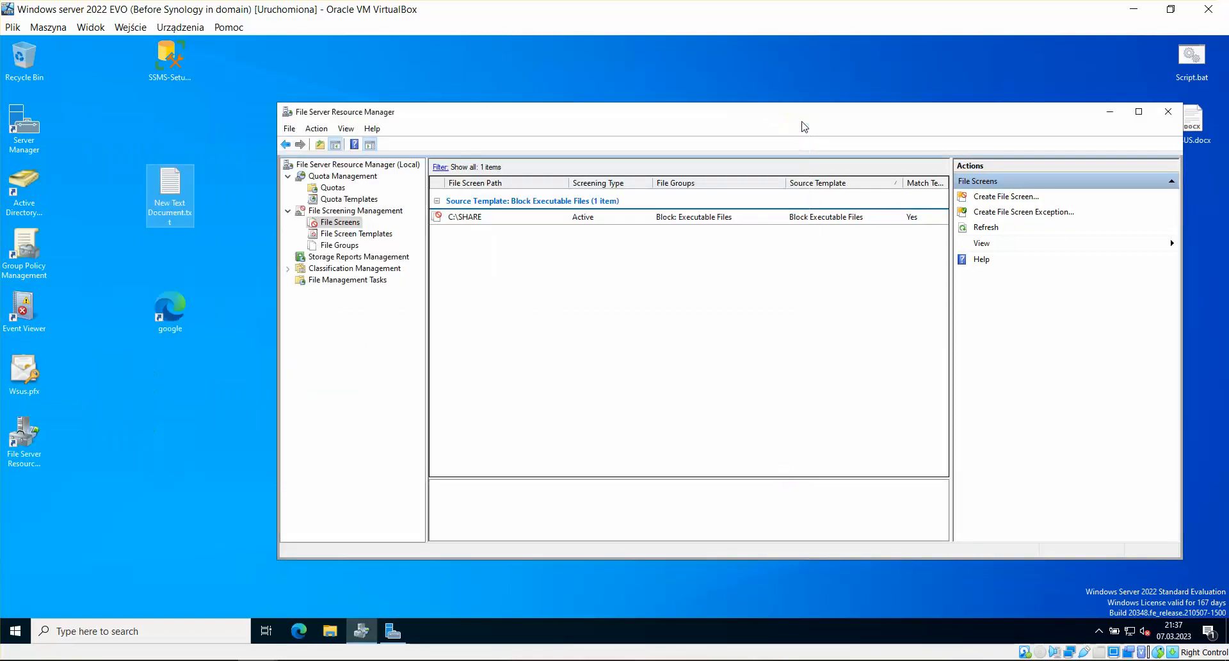
left_click(940, 53)
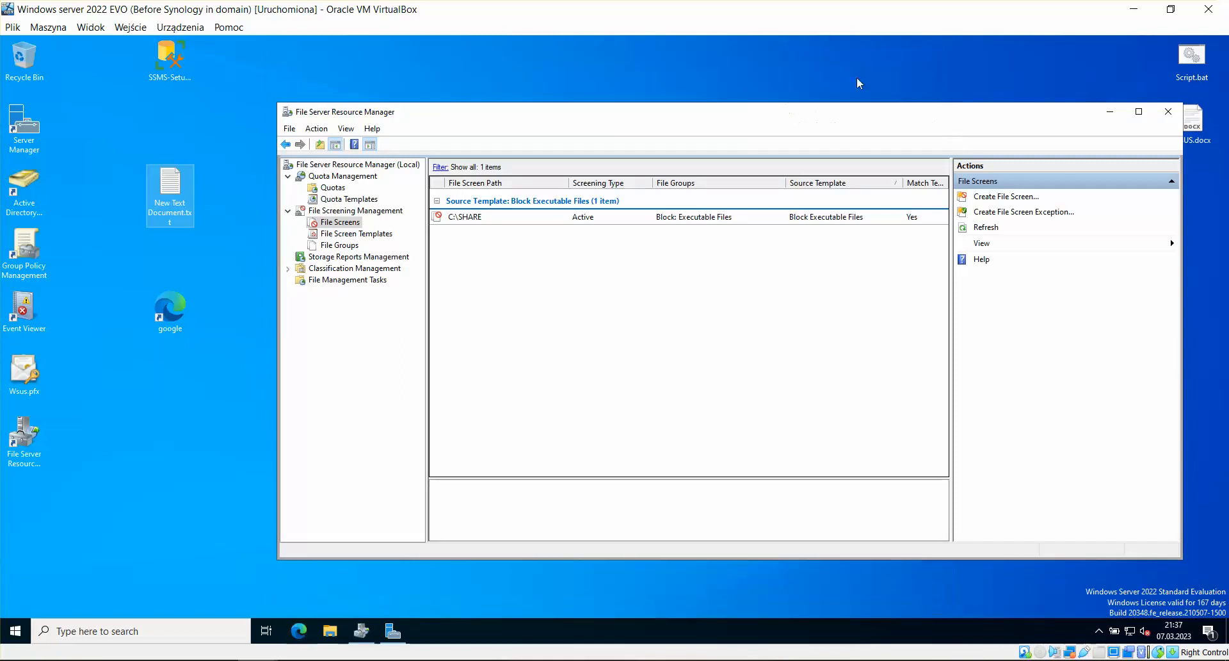
Rename the new text file to script.txt.
right_click(154, 208)
left_click(217, 393)
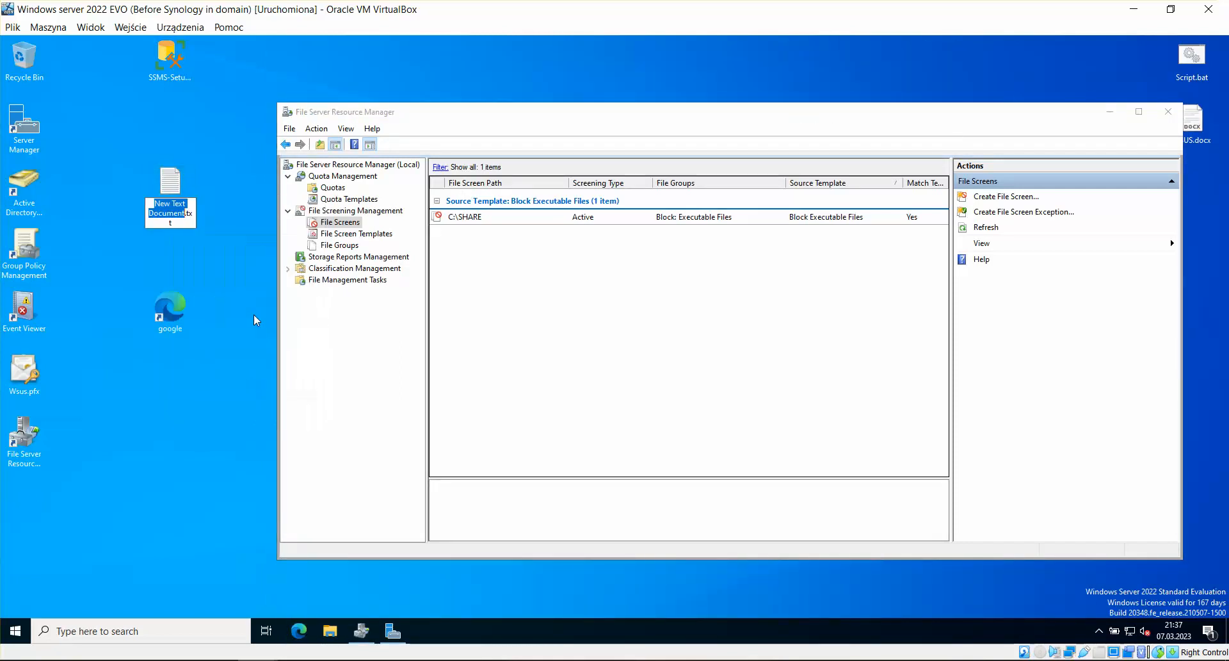
key("BackSpace")
type("scrip")
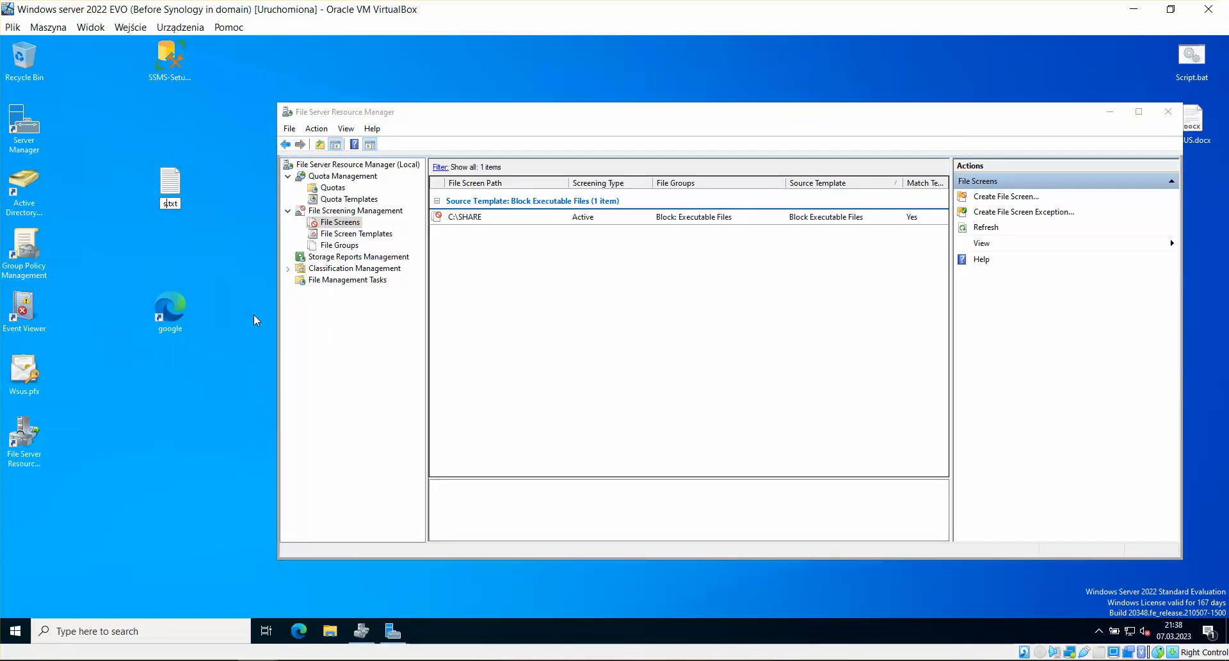
type("t")
key("Return")
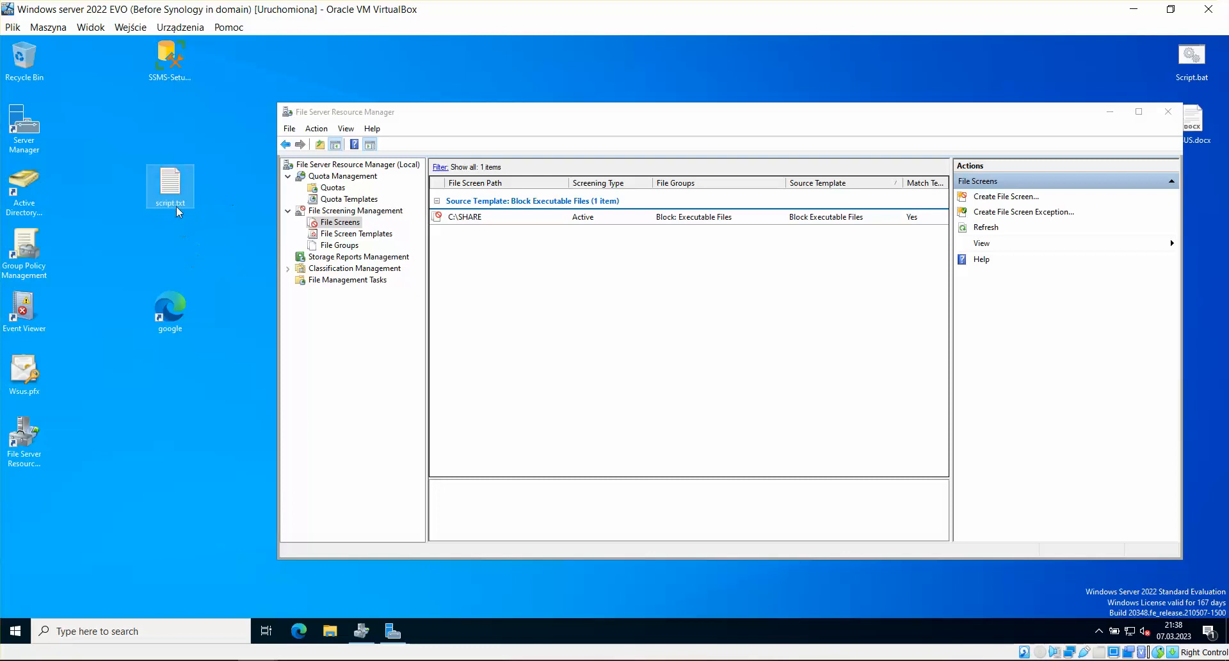
Change the file's extension to .bat, accepting the rename to script (2).bat.
right_click(174, 197)
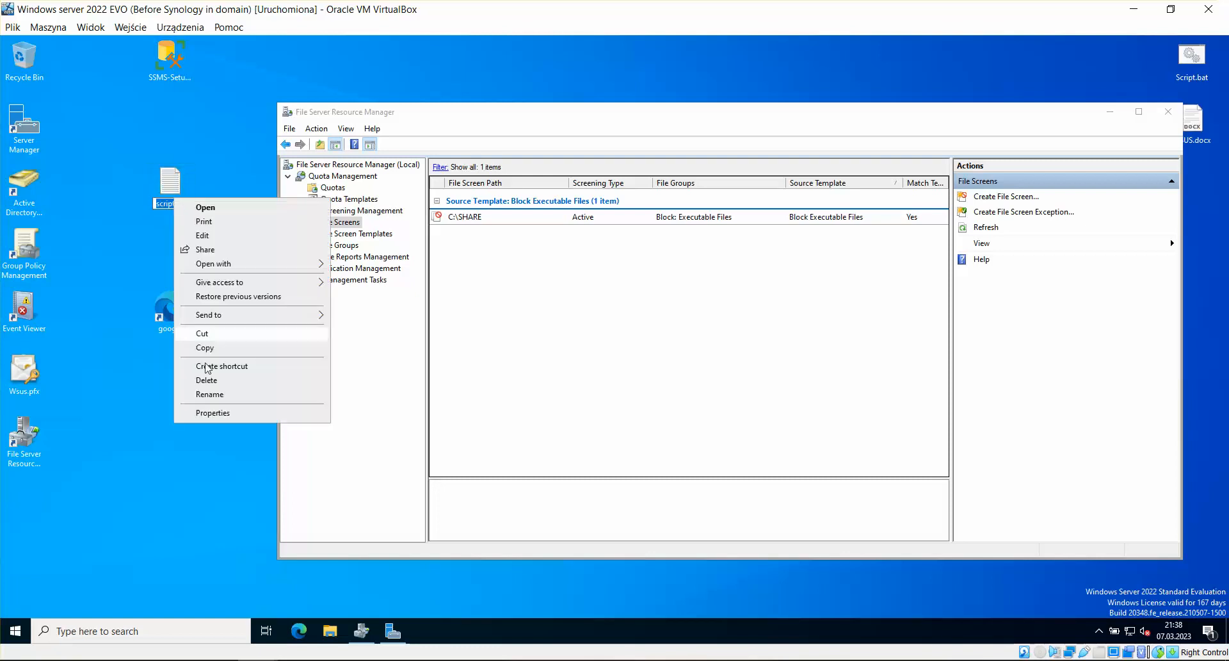
left_click(209, 395)
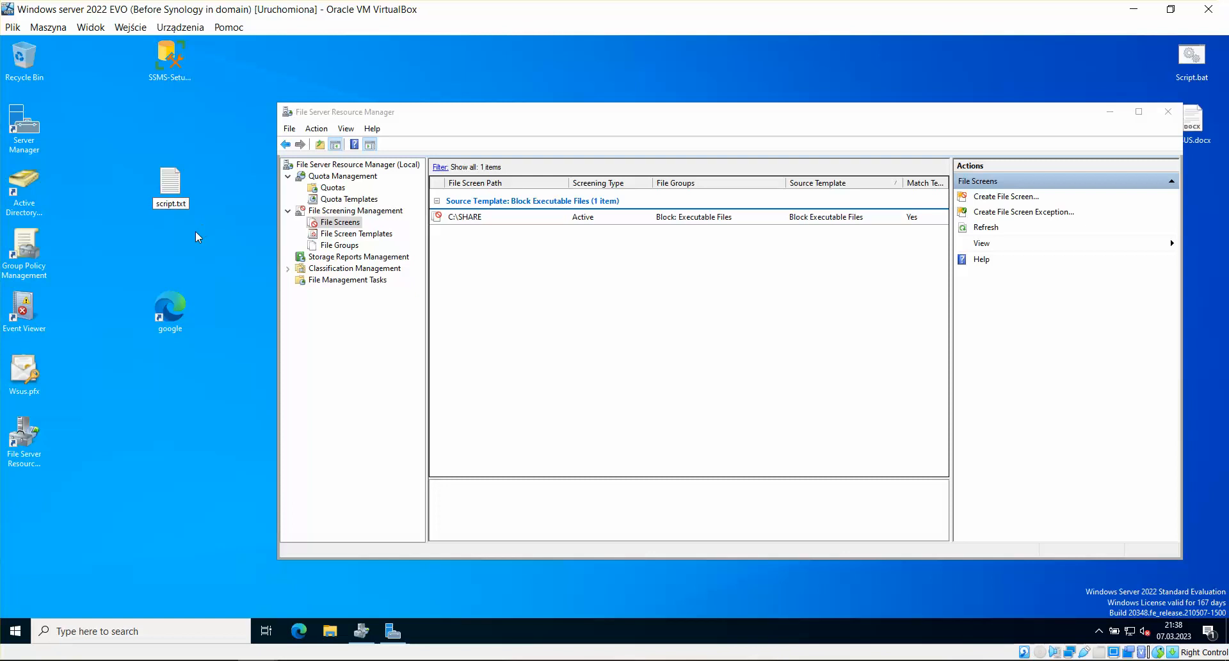
key("BackSpace")
key("BackSpace")
key("BackSpace")
type(".bat")
key("Return")
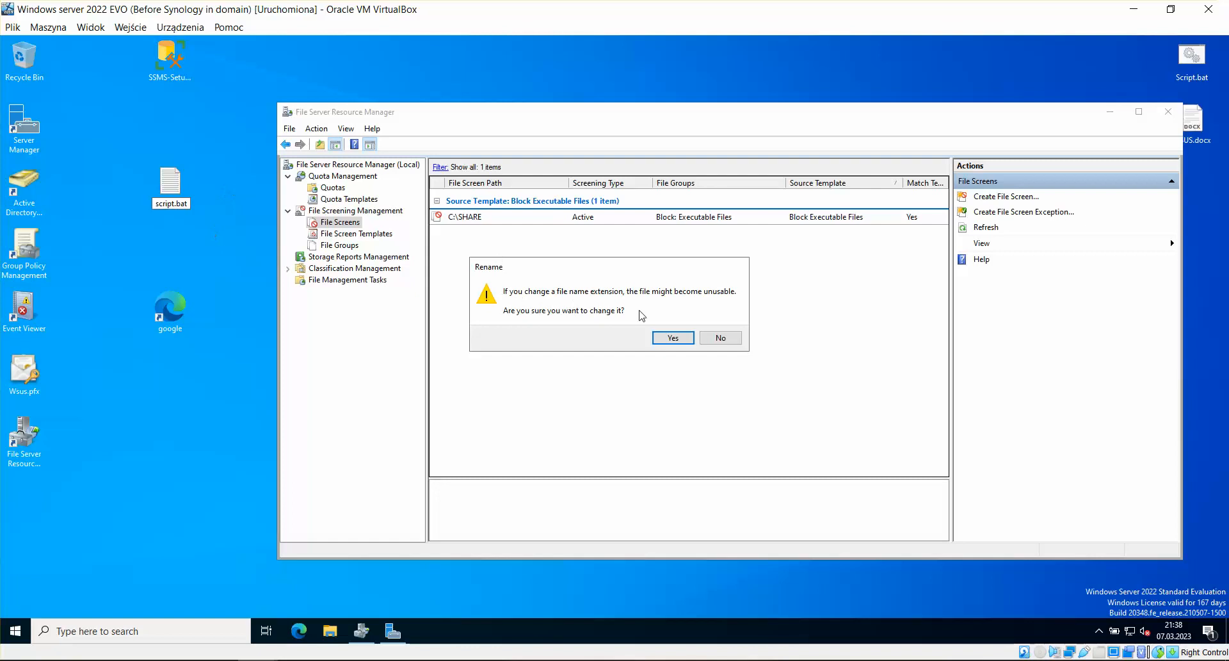
left_click(669, 339)
left_click(645, 358)
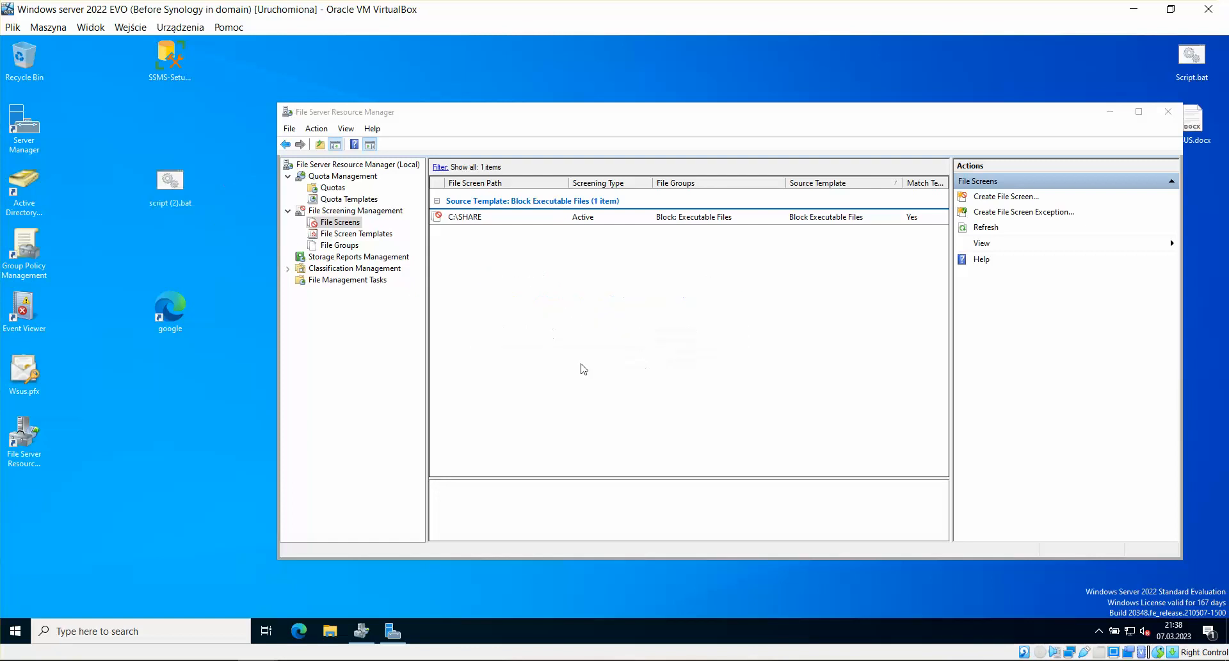
left_click_drag(175, 187, 169, 195)
Edit script (2).bat in Notepad, enter ipconfig /all, and save it when closing.
right_click(165, 186)
left_click(199, 204)
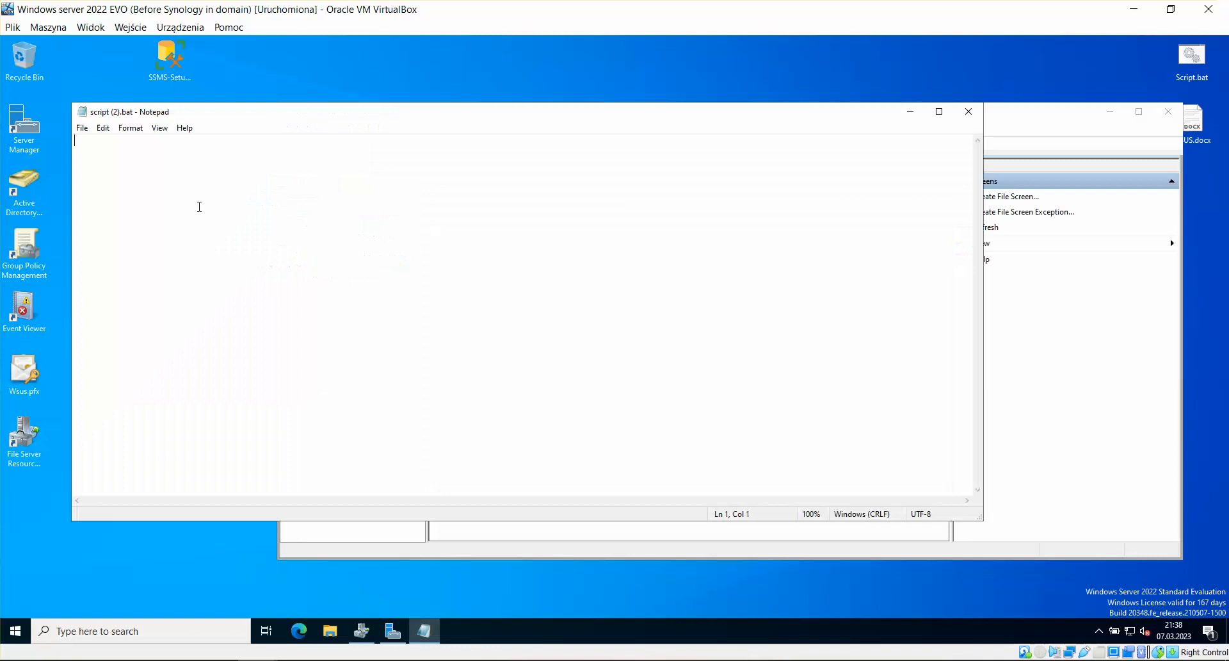
left_click_drag(321, 121, 384, 95)
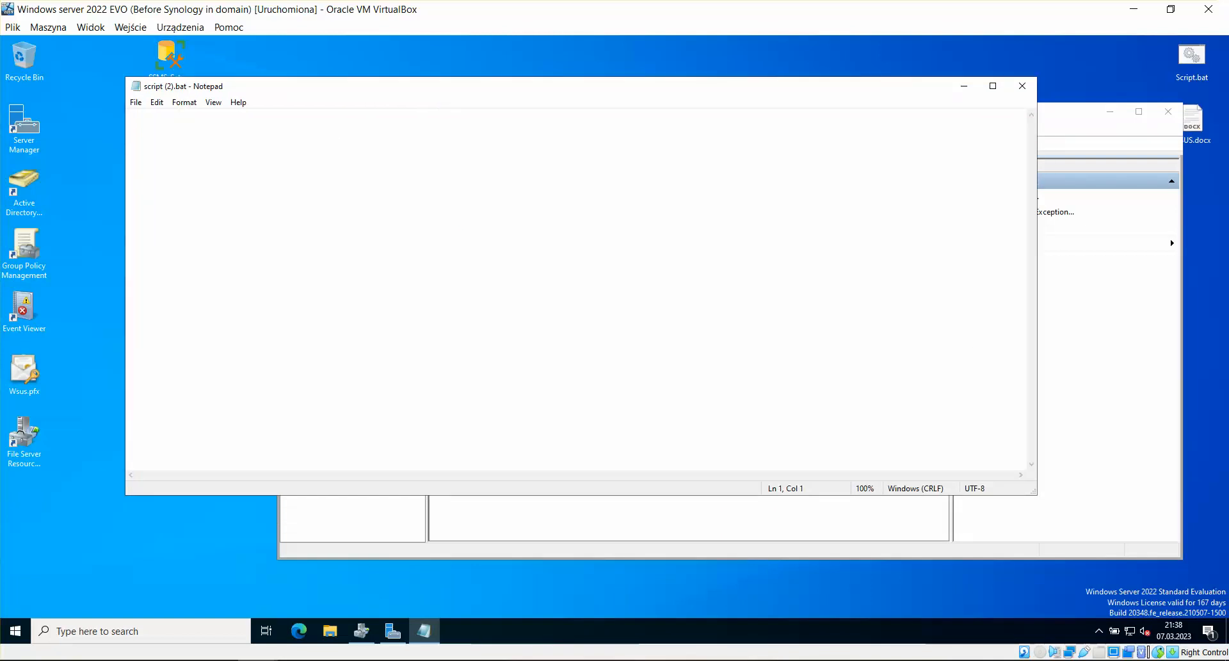
type("ipconfig /all")
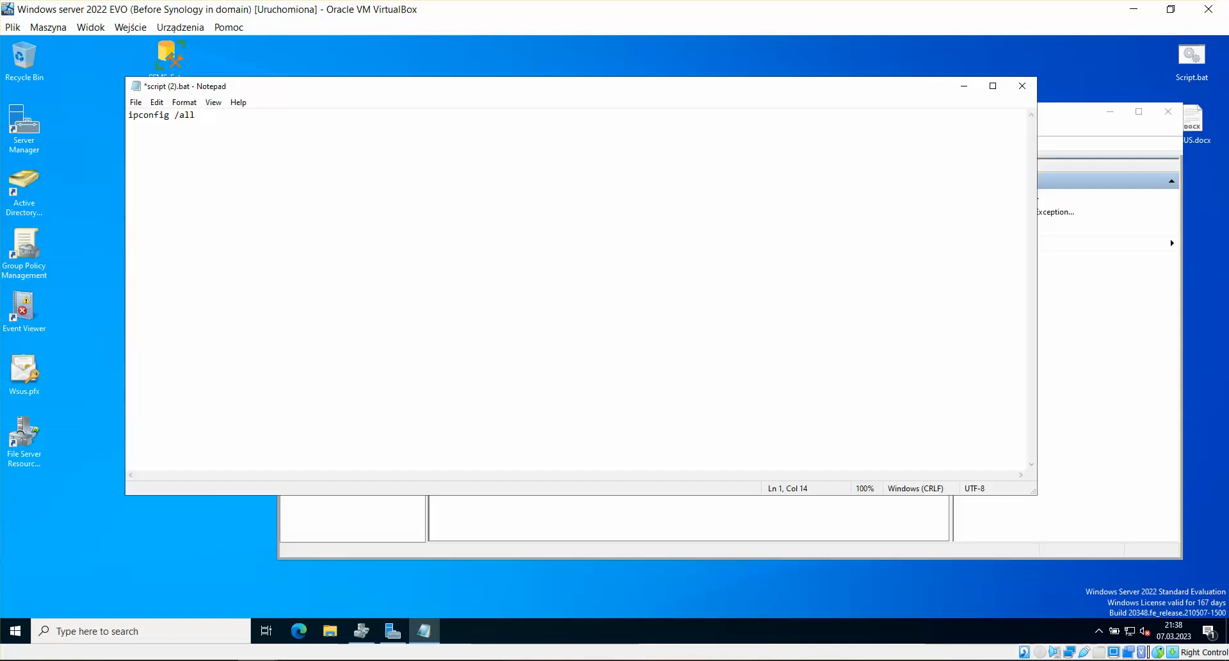
left_click(1022, 86)
left_click(586, 339)
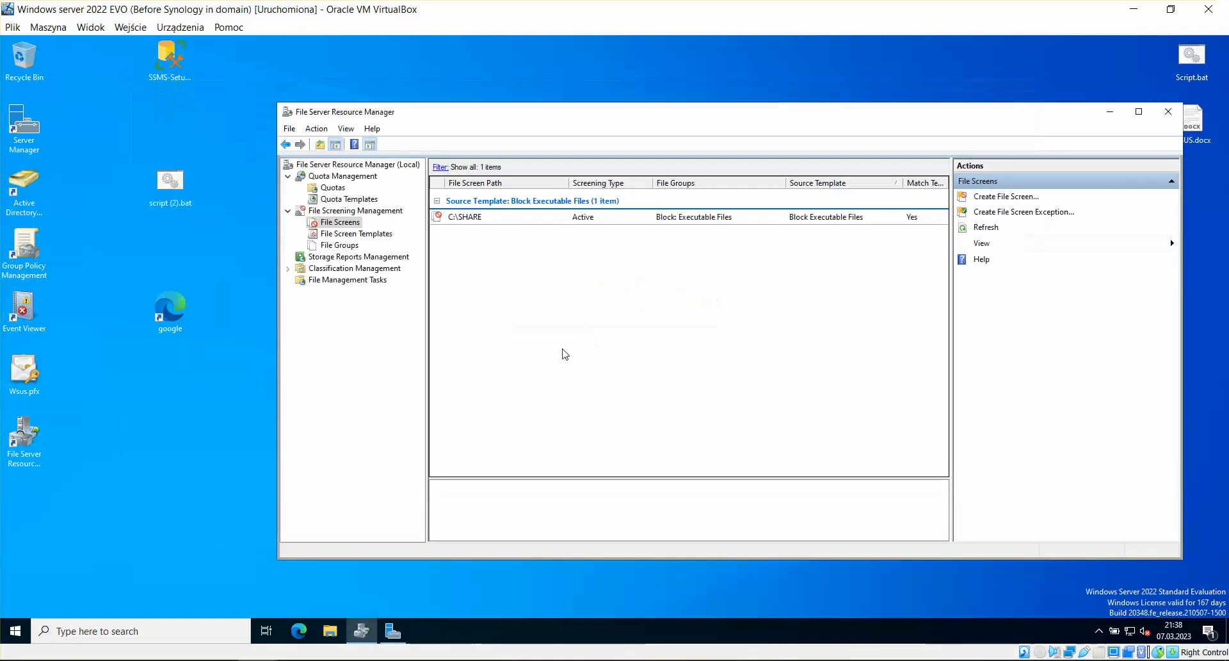
left_click(186, 203)
left_click(203, 277)
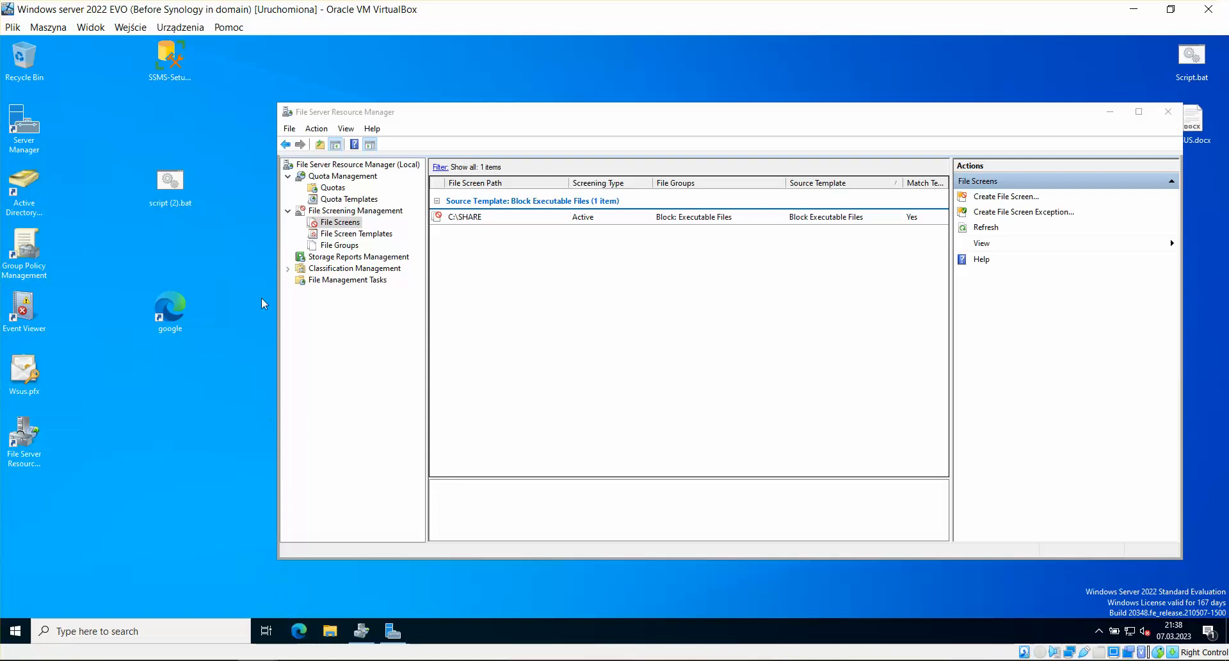
Search the web for winrar in Edge.
left_click_drag(570, 56, 549, 58)
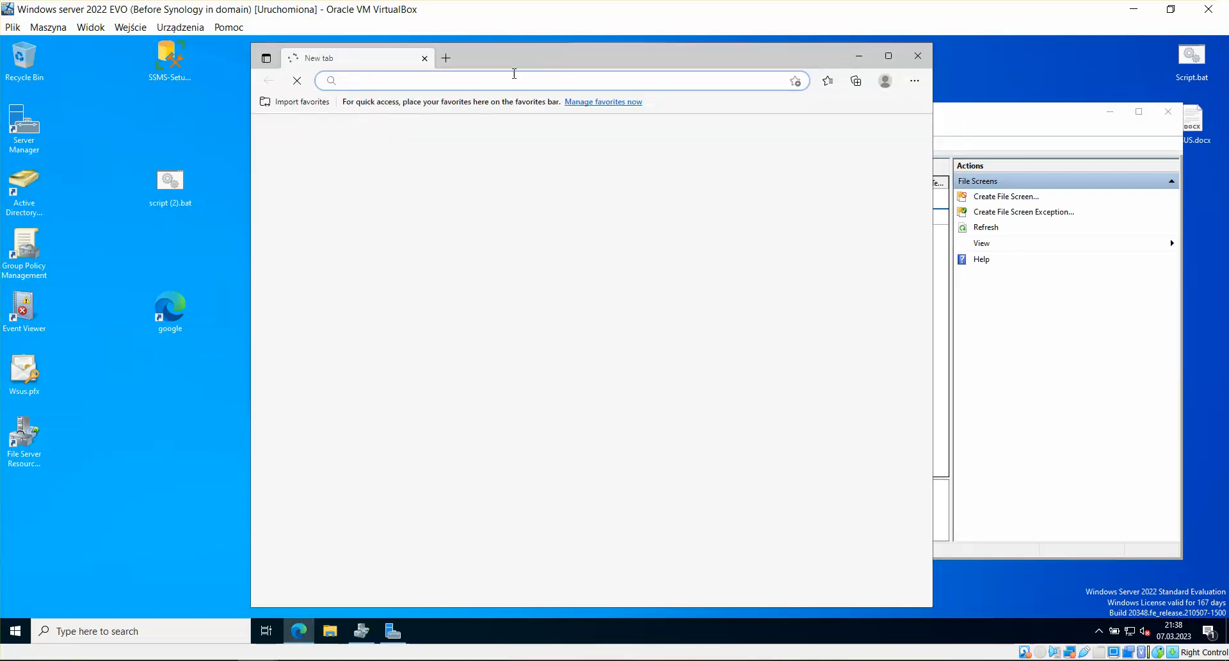
left_click(438, 82)
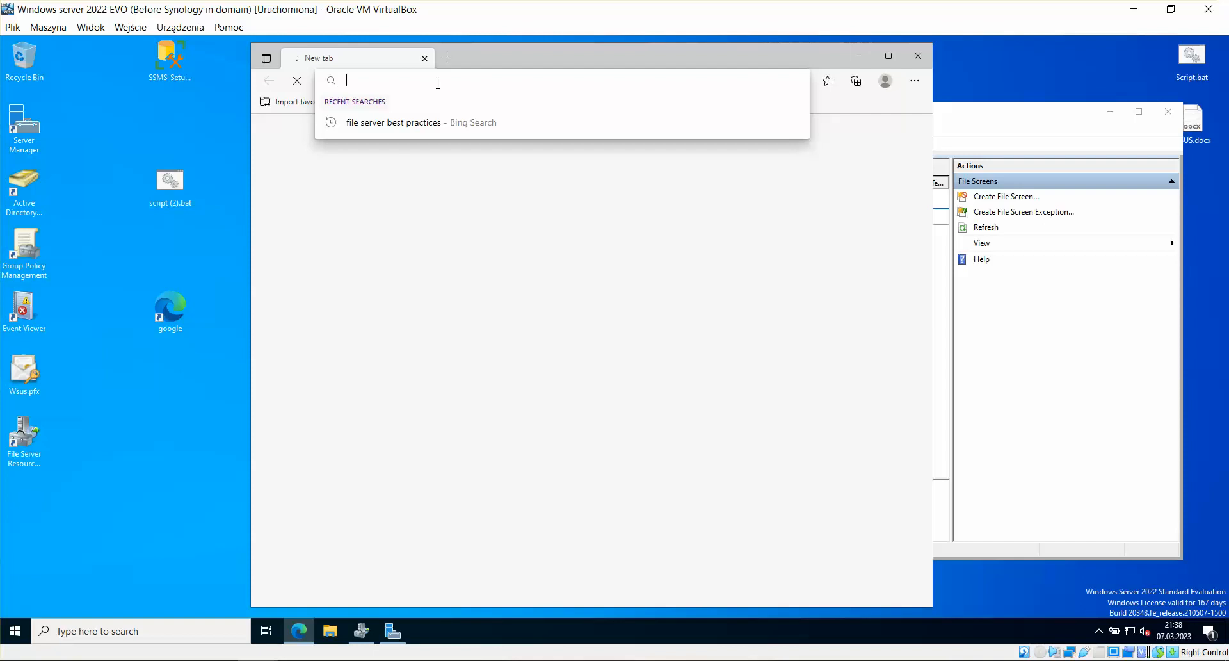
type("cc")
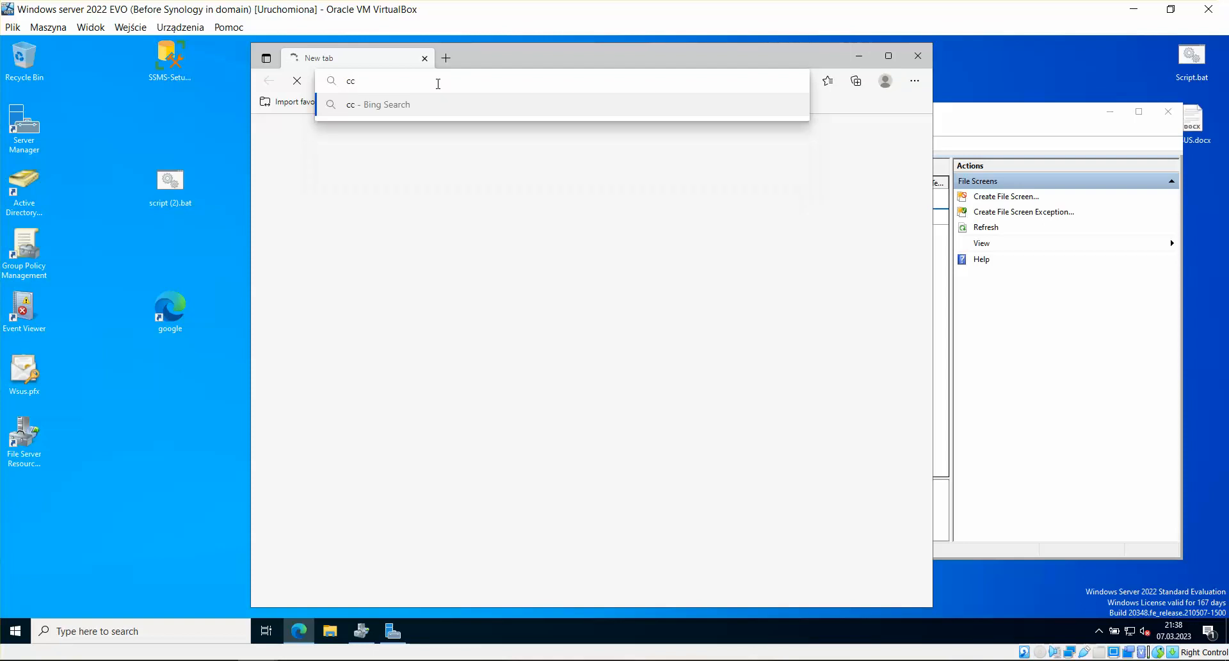
type("lenae")
key("BackSpace")
key("BackSpace")
key("BackSpace")
key("BackSpace")
key("BackSpace")
key("BackSpace")
key("BackSpace")
type("winrar")
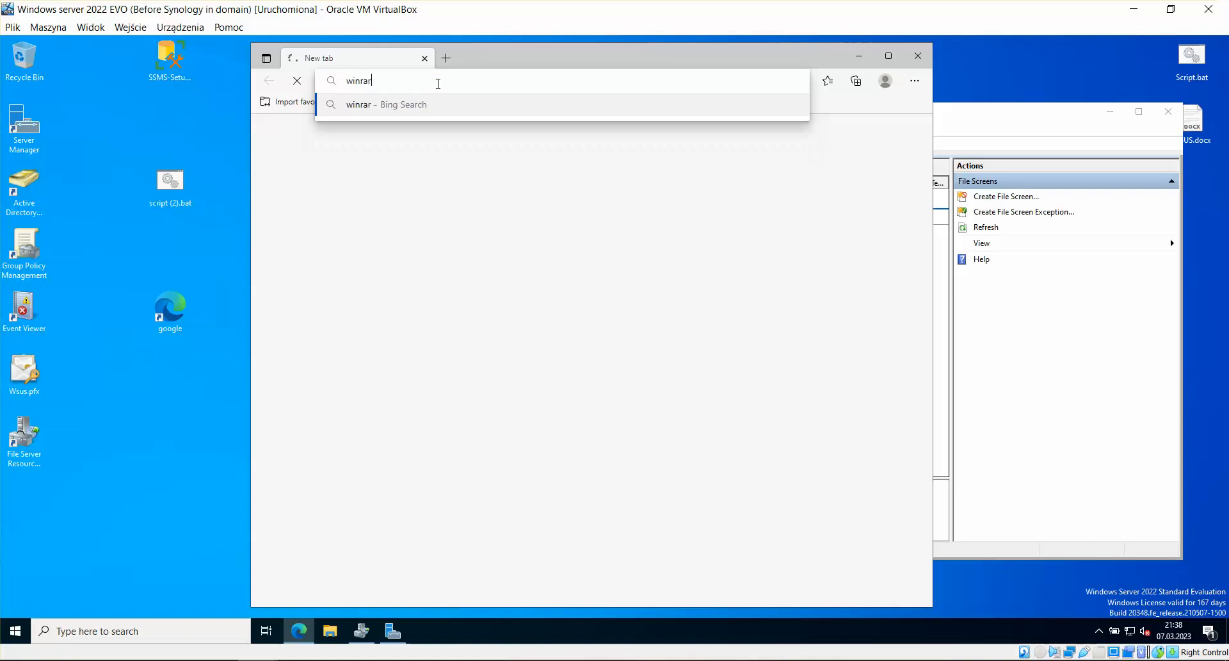
key("Return")
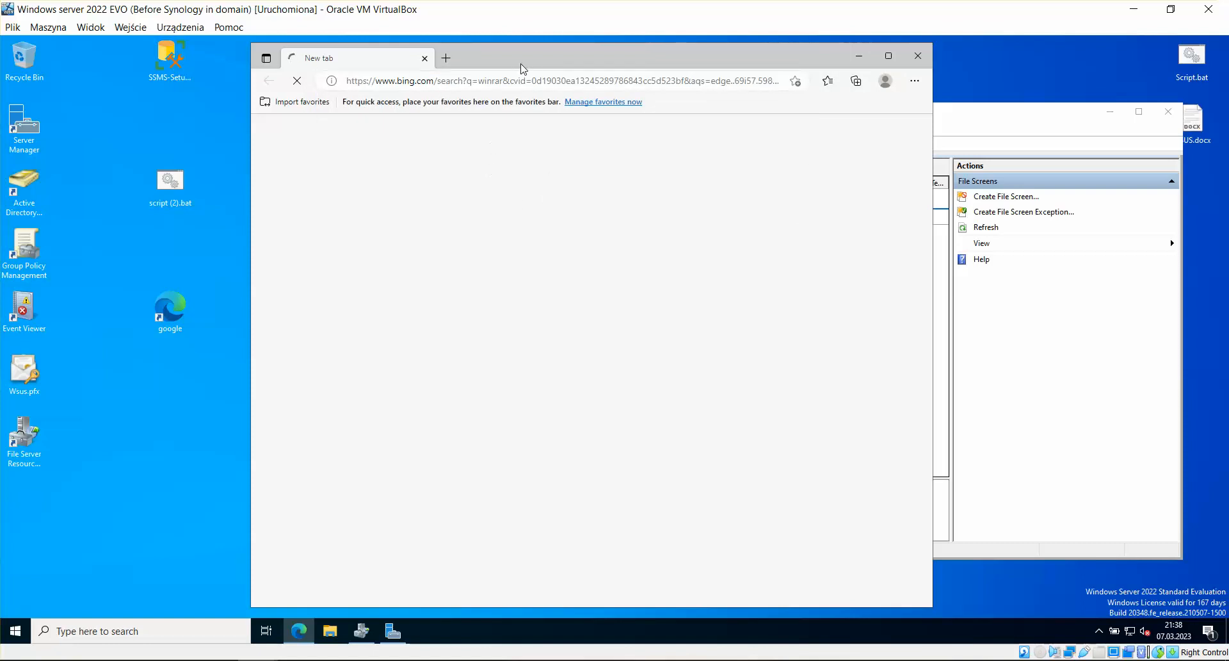
left_click_drag(527, 69, 510, 67)
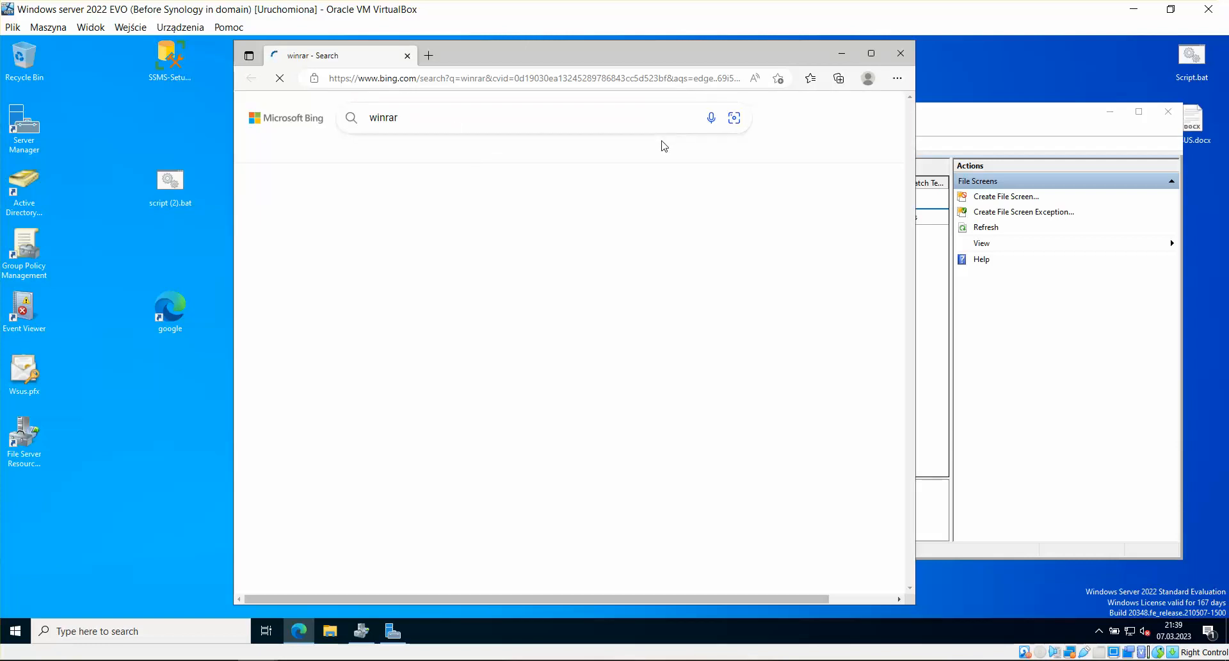
Open the win-rar.com result and download the WinRAR installer winrar-x64-621.exe.
left_click(528, 276)
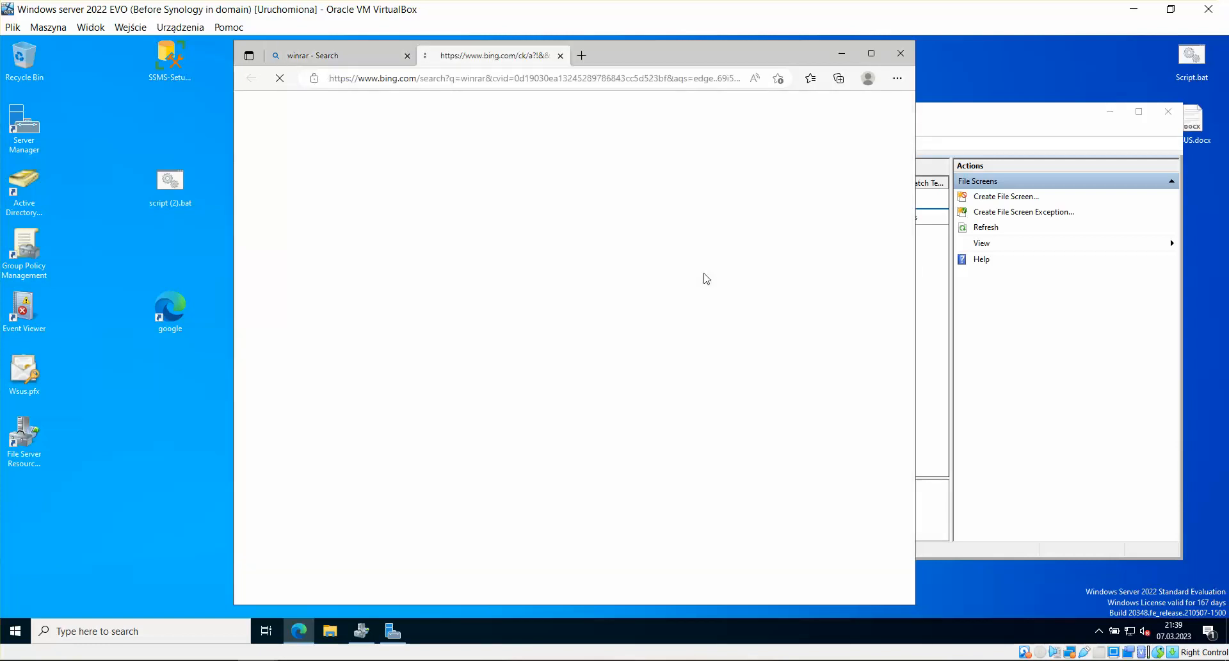
left_click(360, 59)
left_click(408, 55)
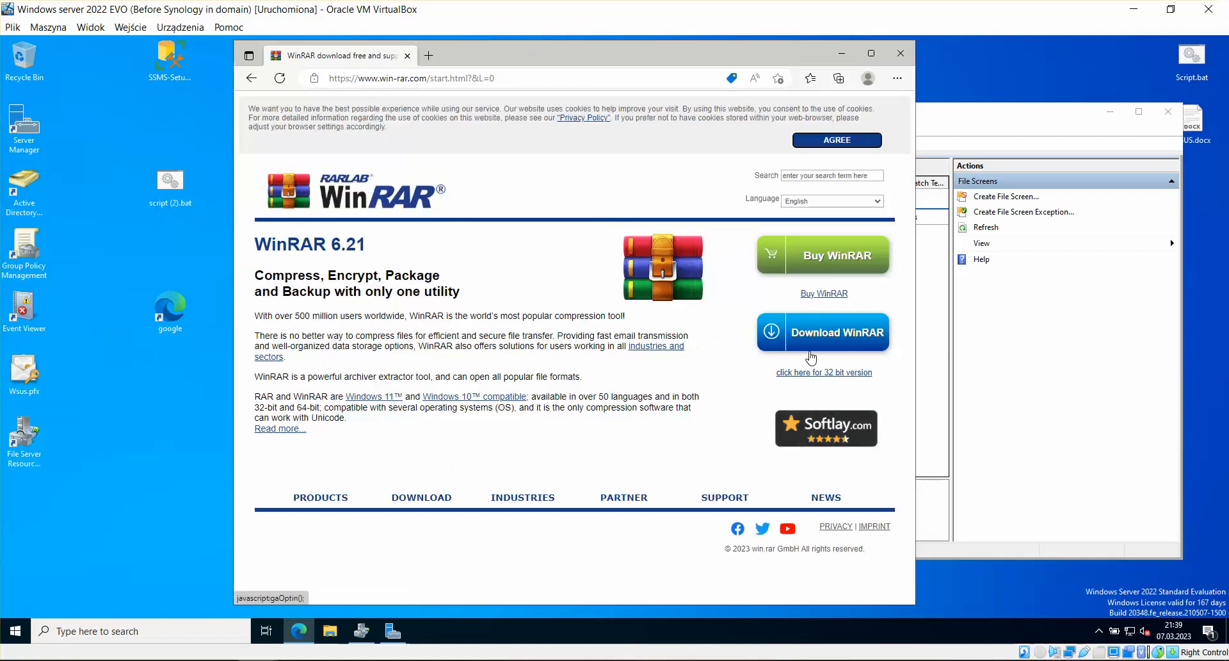
left_click(830, 336)
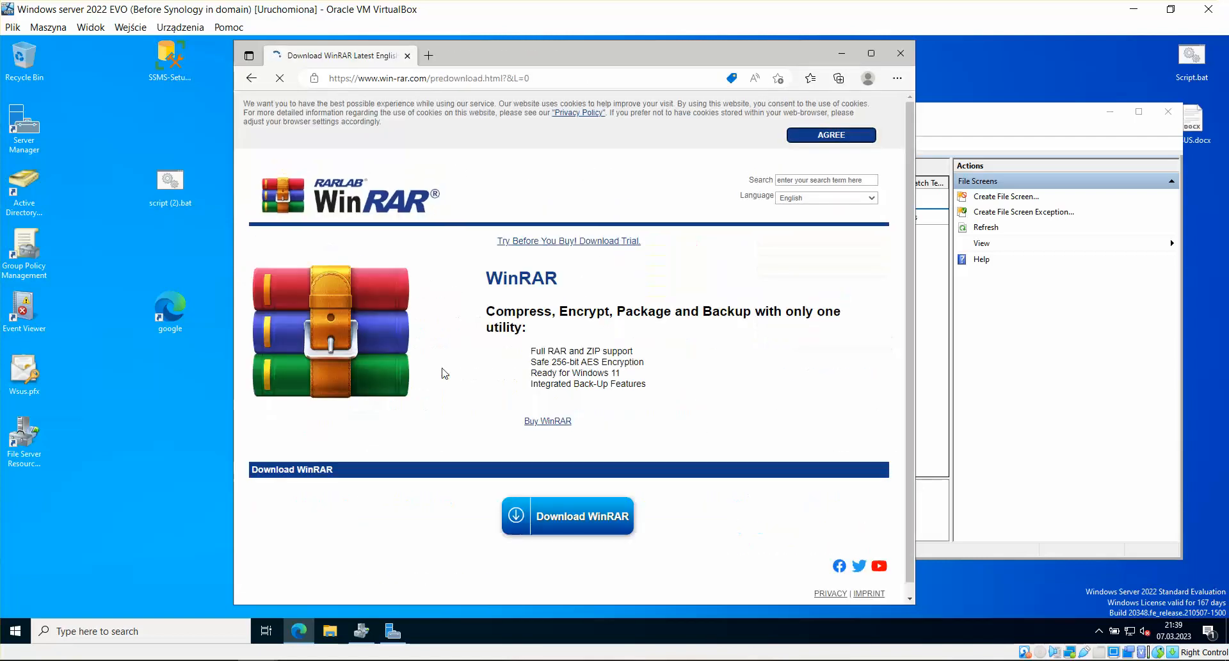
scroll(555, 341, "down", 1)
left_click(603, 501)
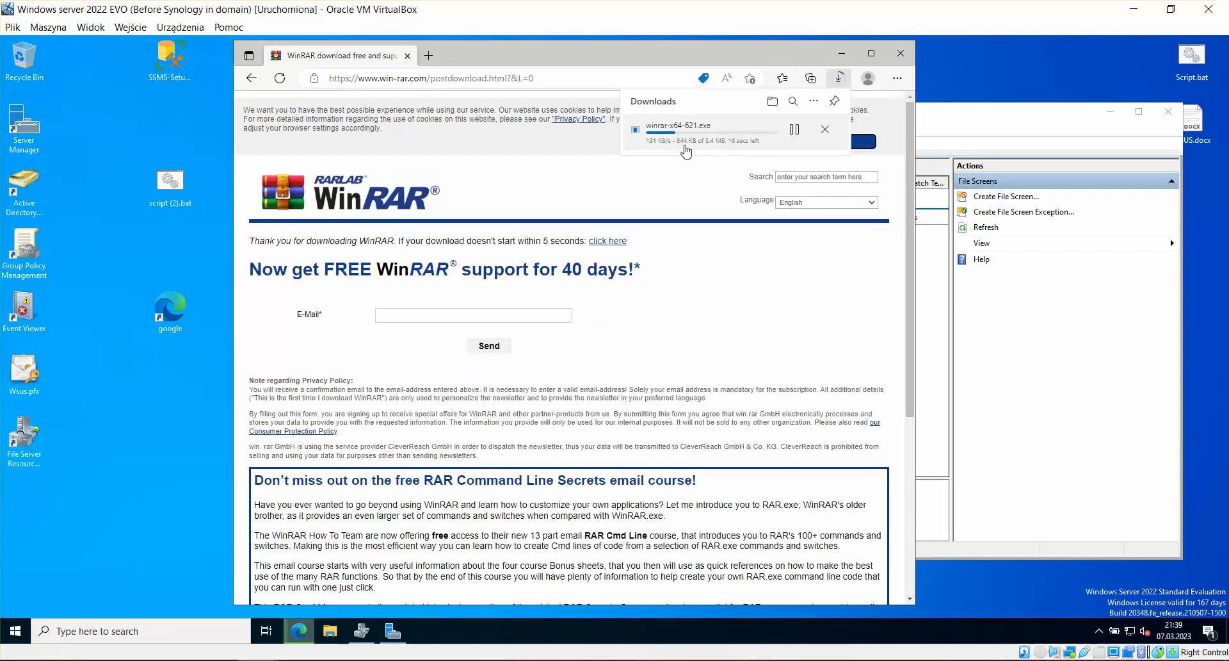
Bring File Server Resource Manager back to the front.
left_click_drag(513, 50, 512, 57)
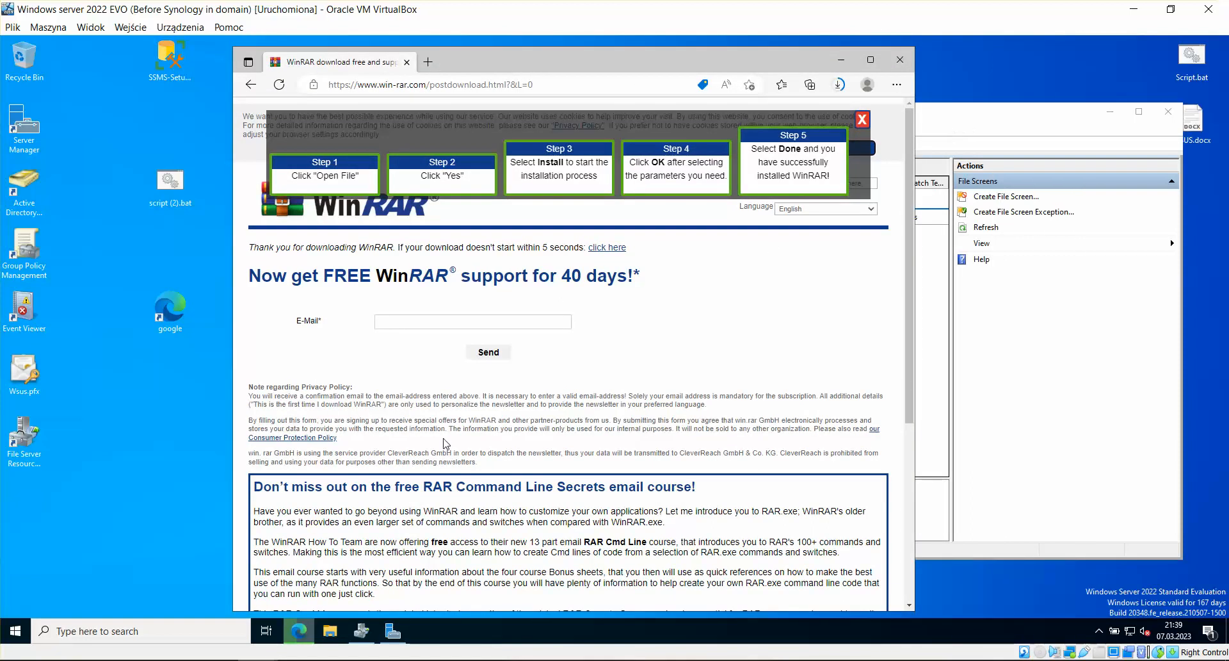
left_click(109, 487)
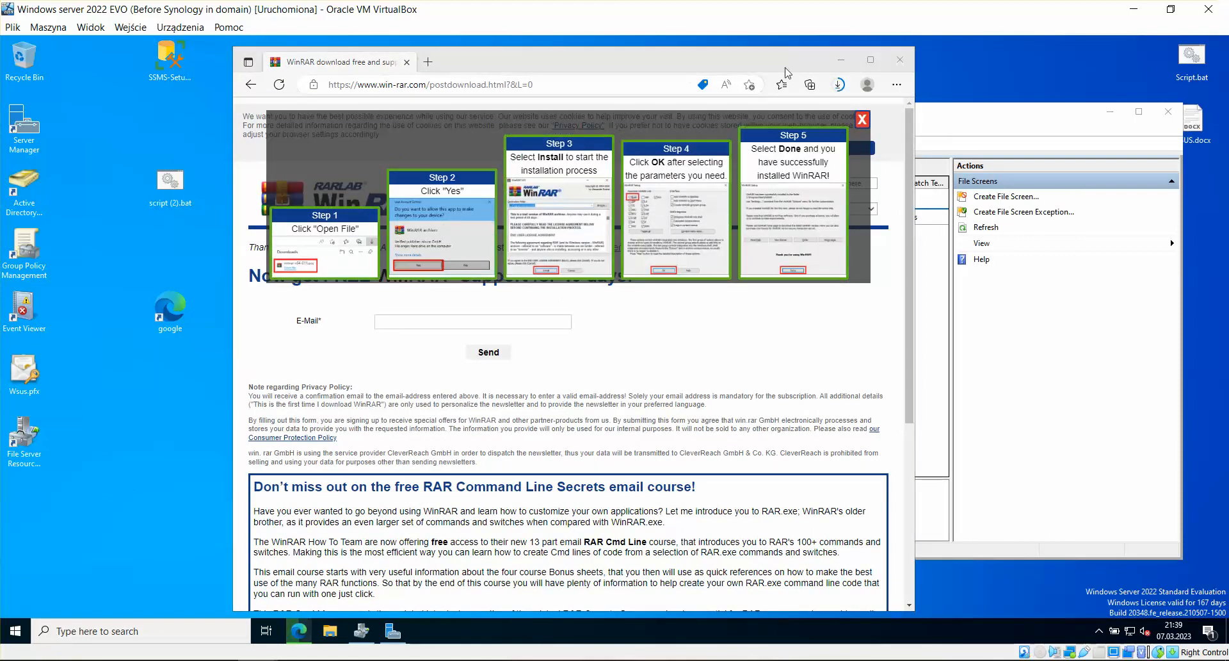
left_click(1032, 130)
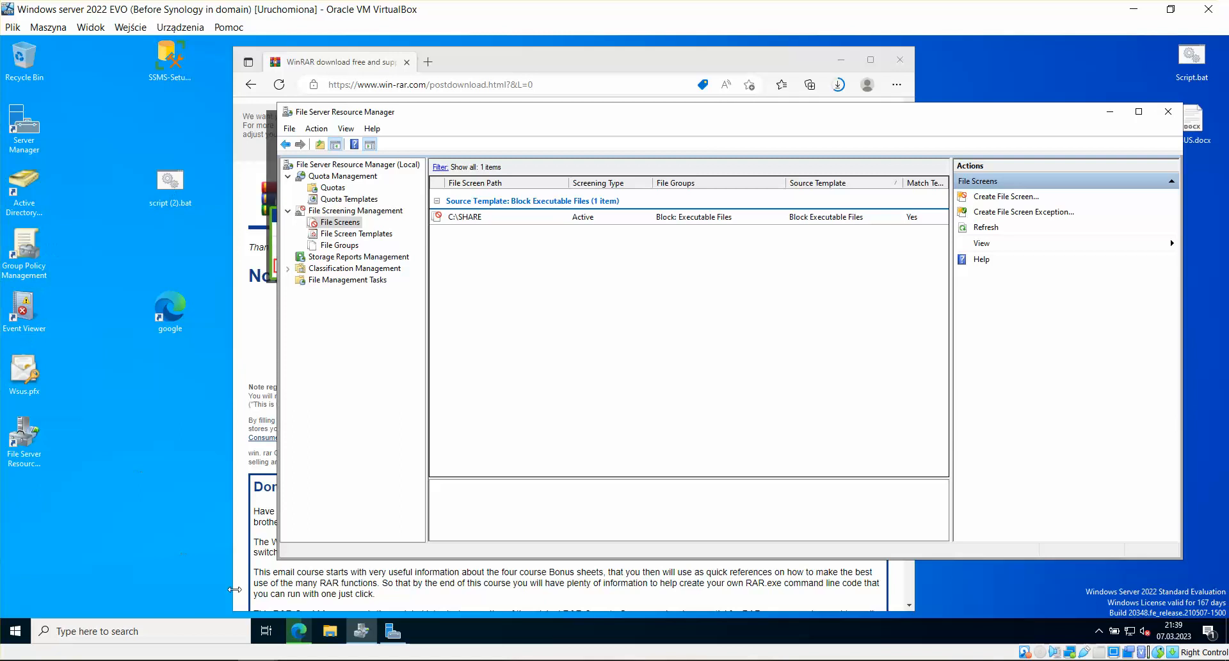
Open the share (Z:) network drive from This PC in File Explorer.
left_click(330, 631)
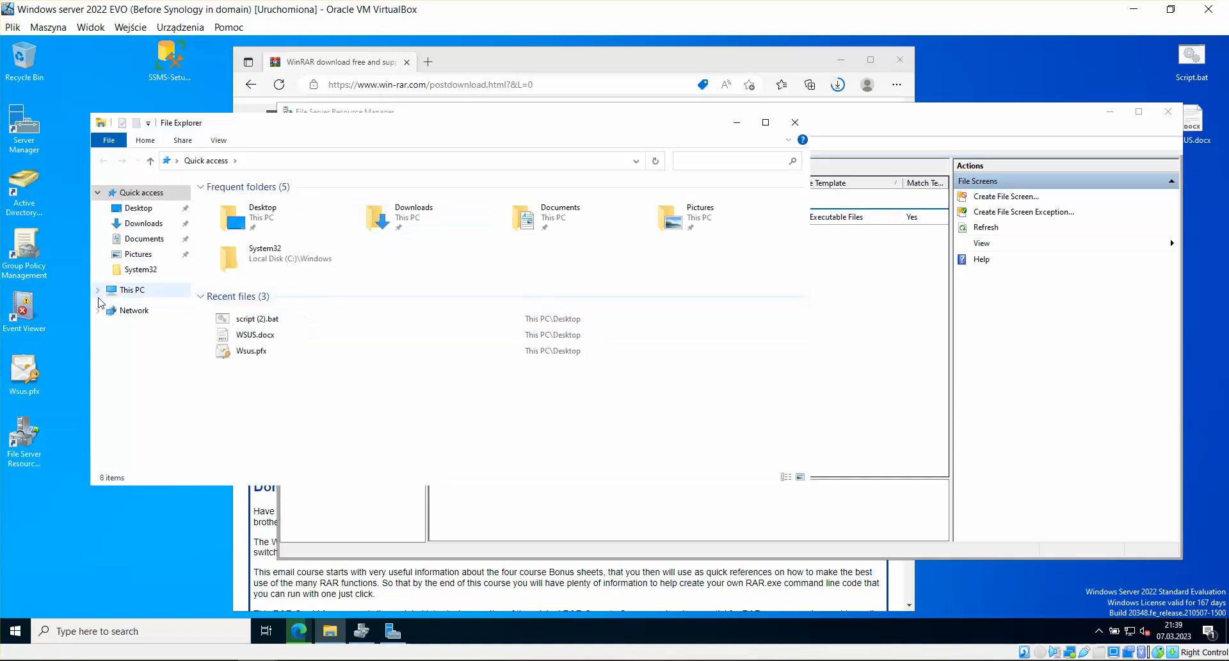
left_click(131, 292)
left_click(272, 400)
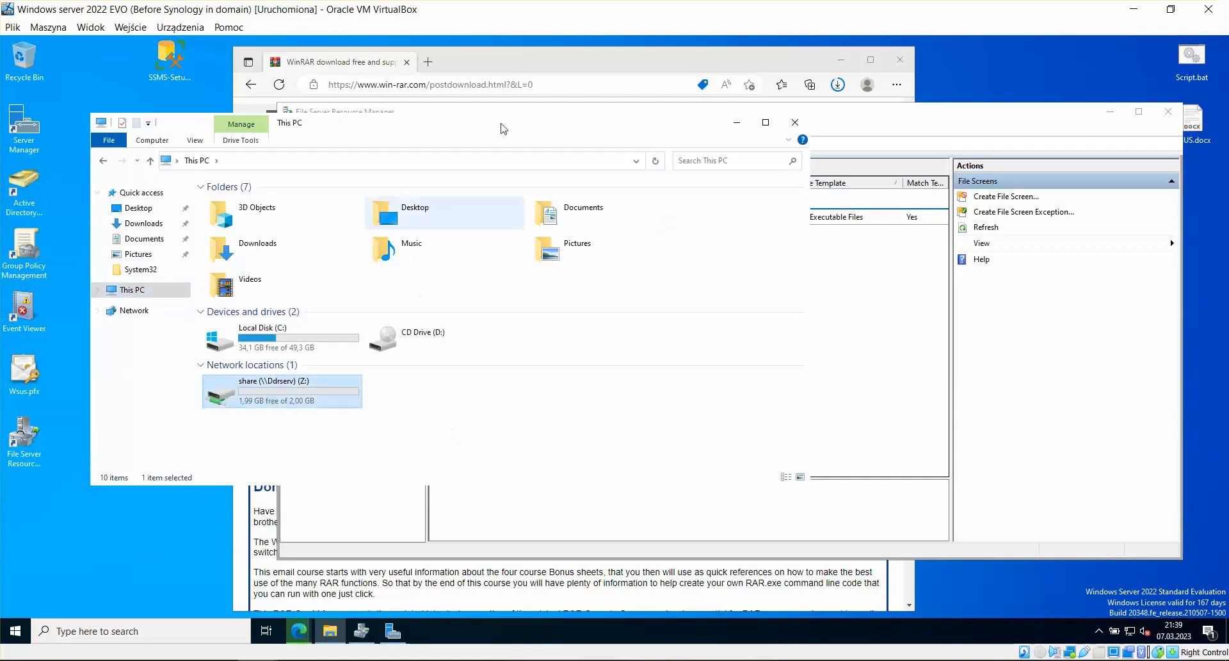
left_click_drag(467, 125, 483, 148)
double_click(305, 421)
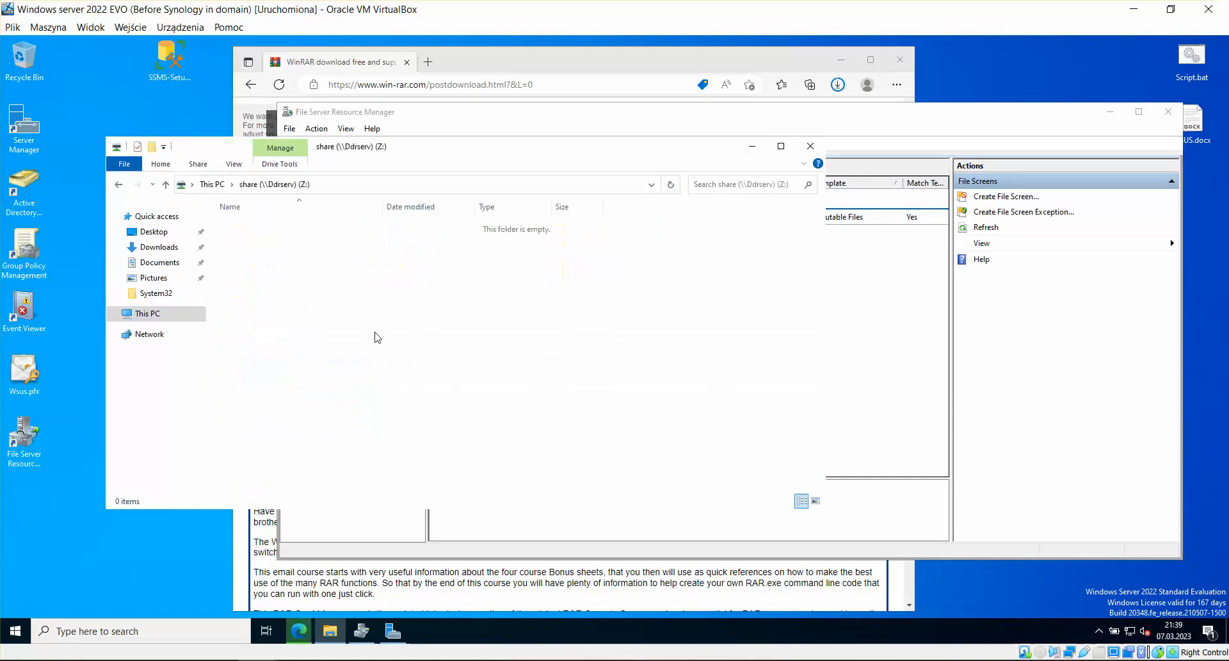
left_click_drag(383, 151, 449, 186)
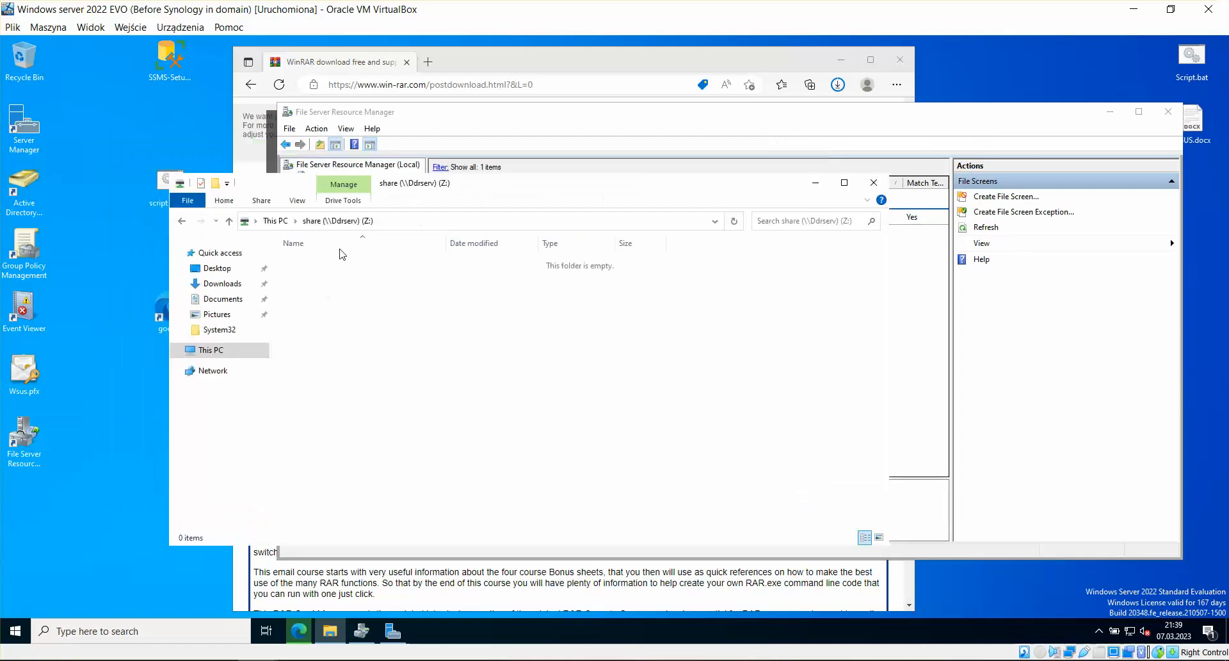
left_click_drag(527, 192, 409, 224)
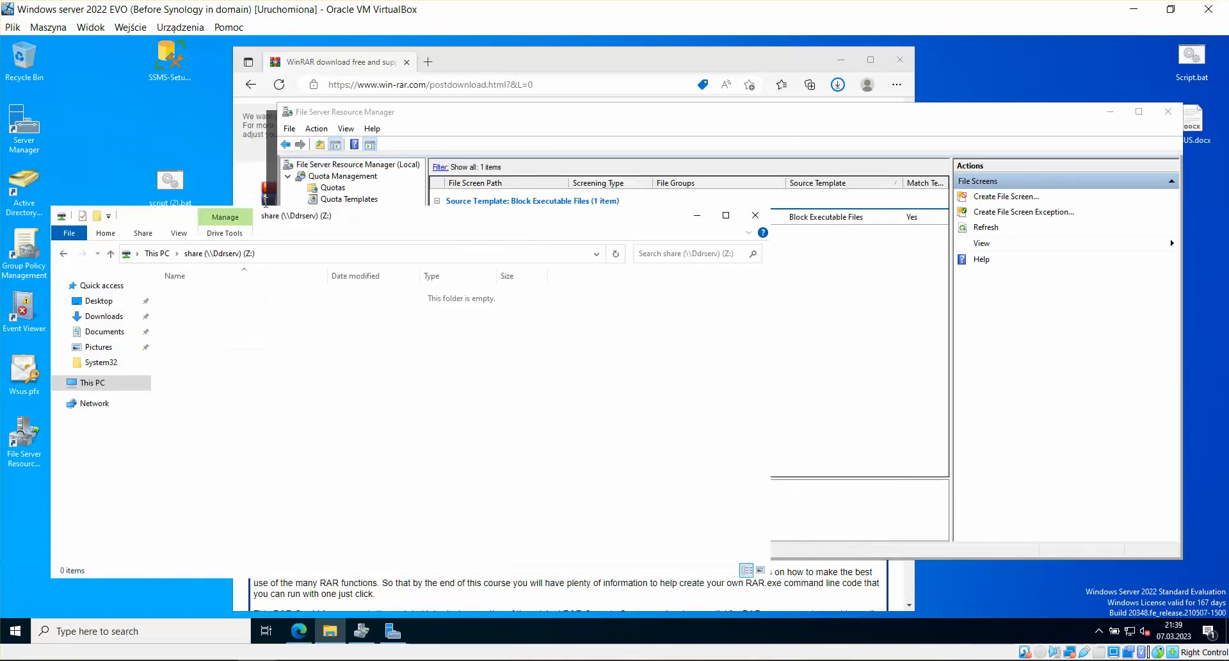
Copy script (2).bat from the desktop into the share (Z:) folder.
left_click_drag(181, 178, 363, 359)
left_click(236, 311)
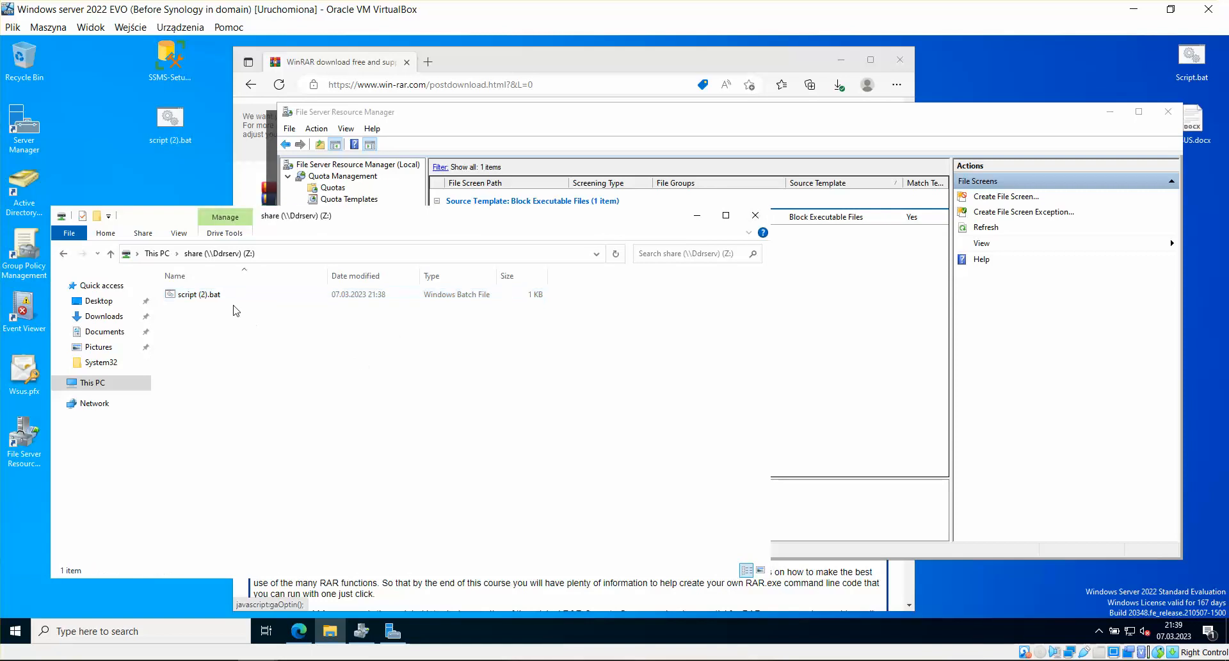
left_click_drag(488, 227, 509, 222)
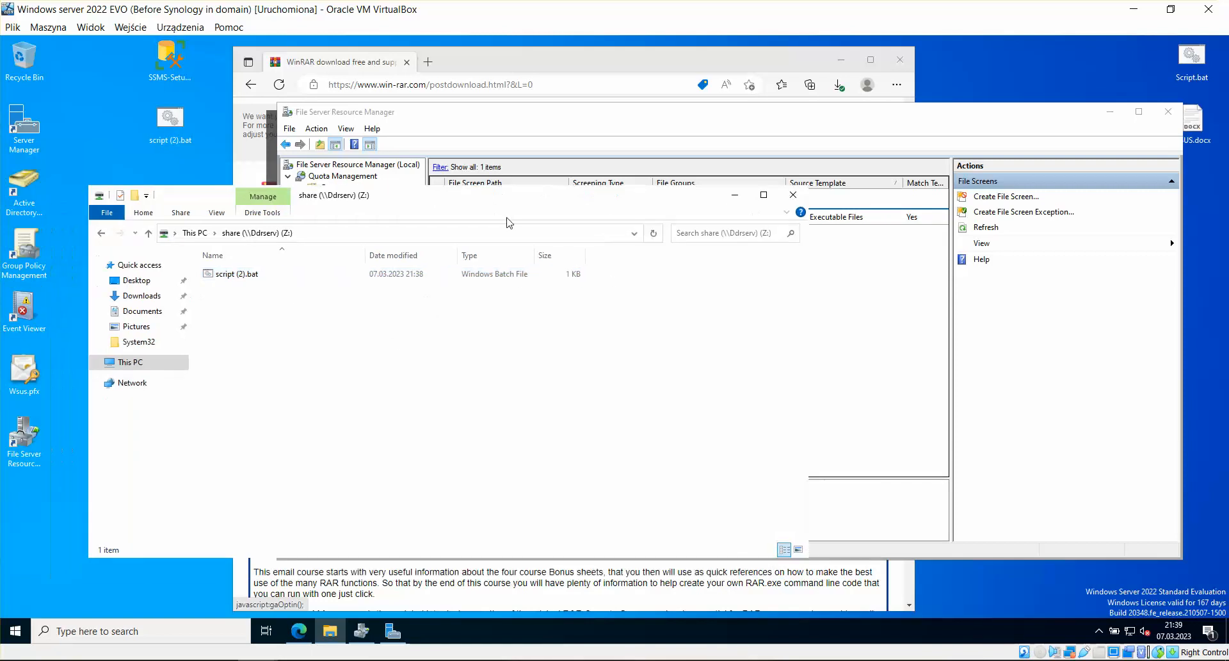
left_click(228, 276)
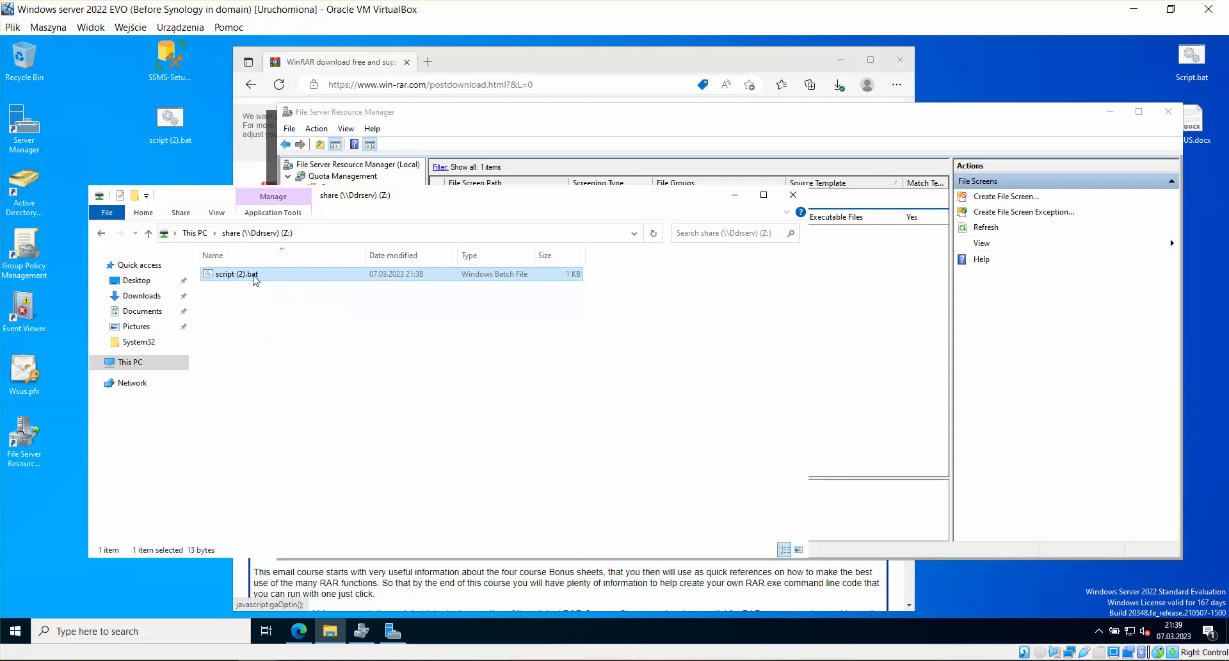
right_click(253, 277)
left_click(445, 330)
left_click(287, 317)
left_click(259, 281)
Copy winrar-x64-621.exe from the Downloads folder.
left_click(141, 295)
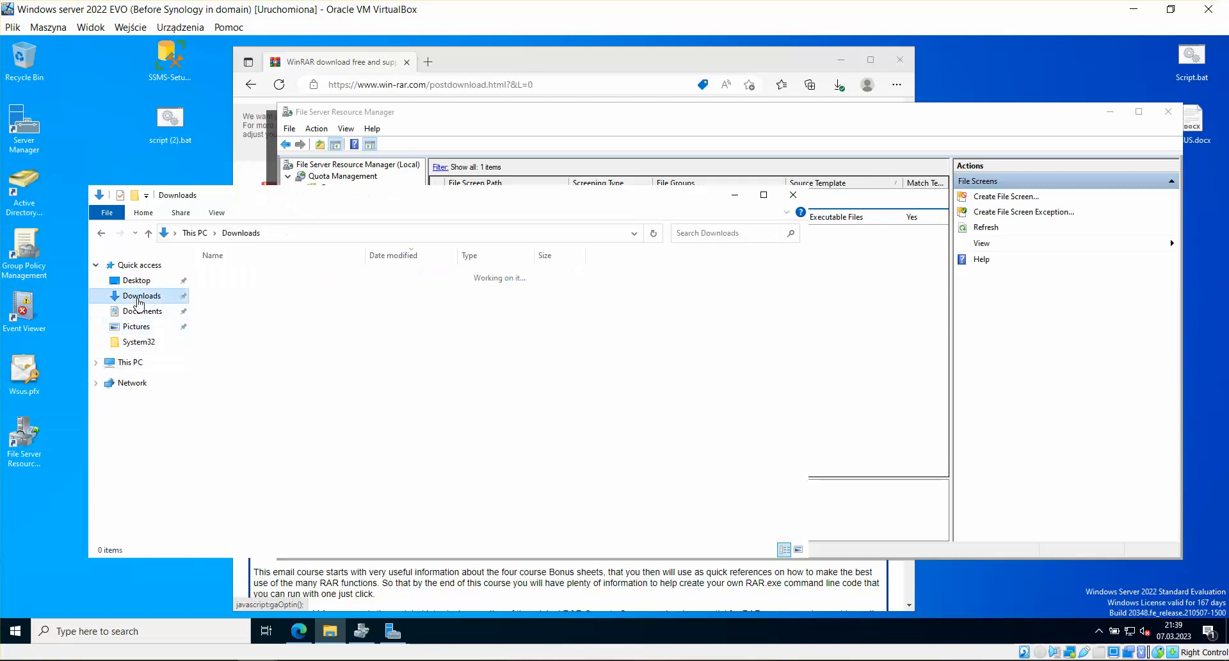
left_click(234, 290)
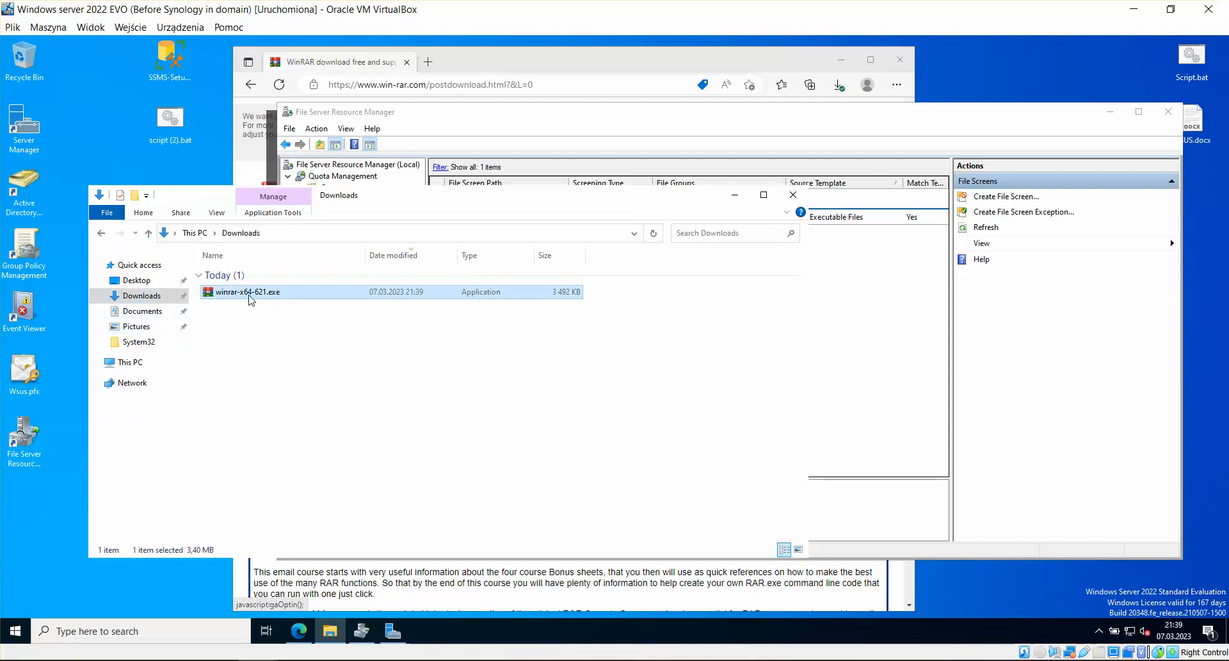
right_click(250, 298)
left_click(117, 308)
Try pasting the installer into share (Z:), and dismiss the Access Denied message.
left_click(102, 235)
right_click(251, 320)
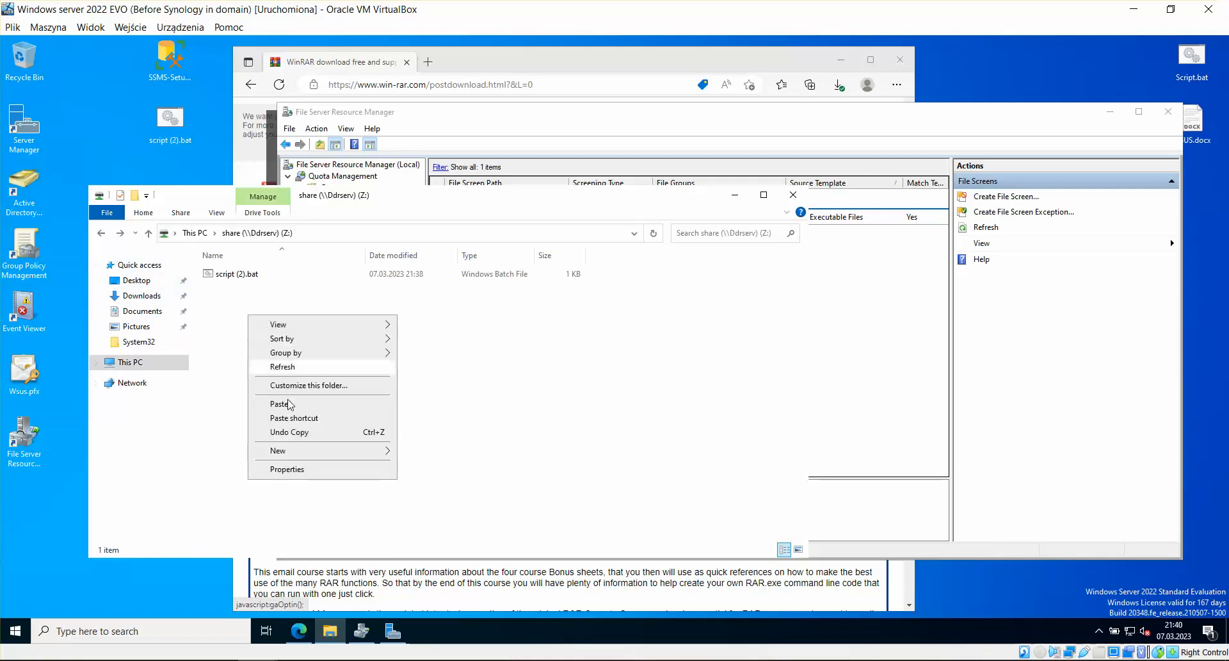
left_click(288, 405)
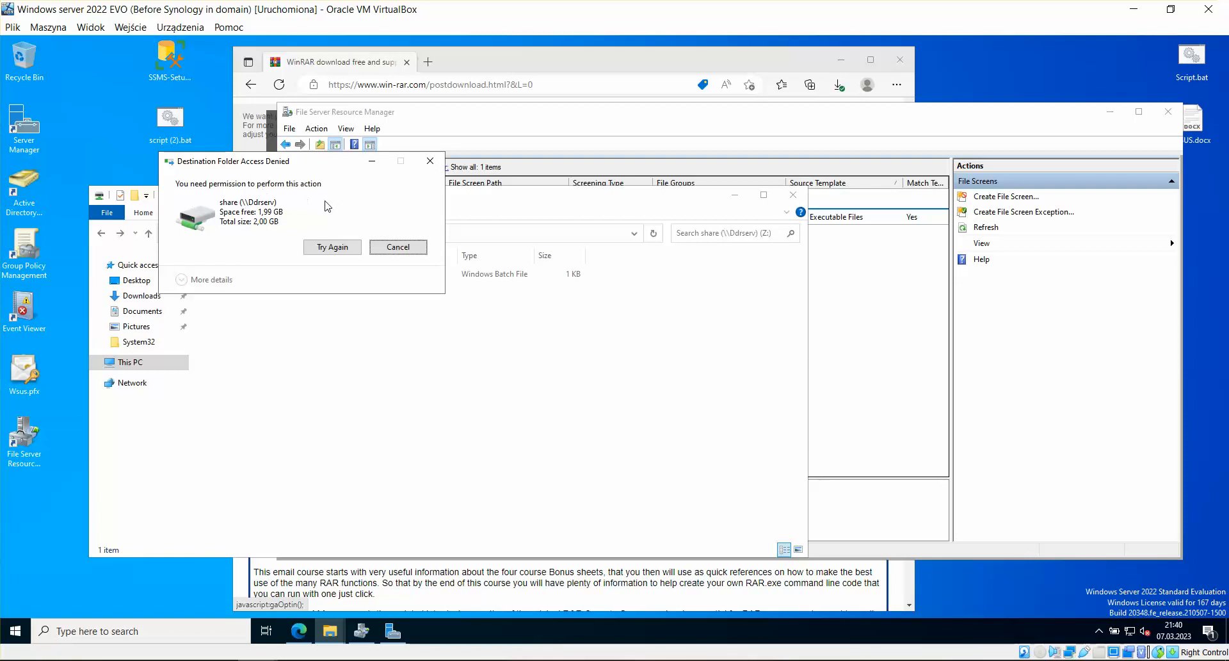
left_click_drag(330, 166, 441, 169)
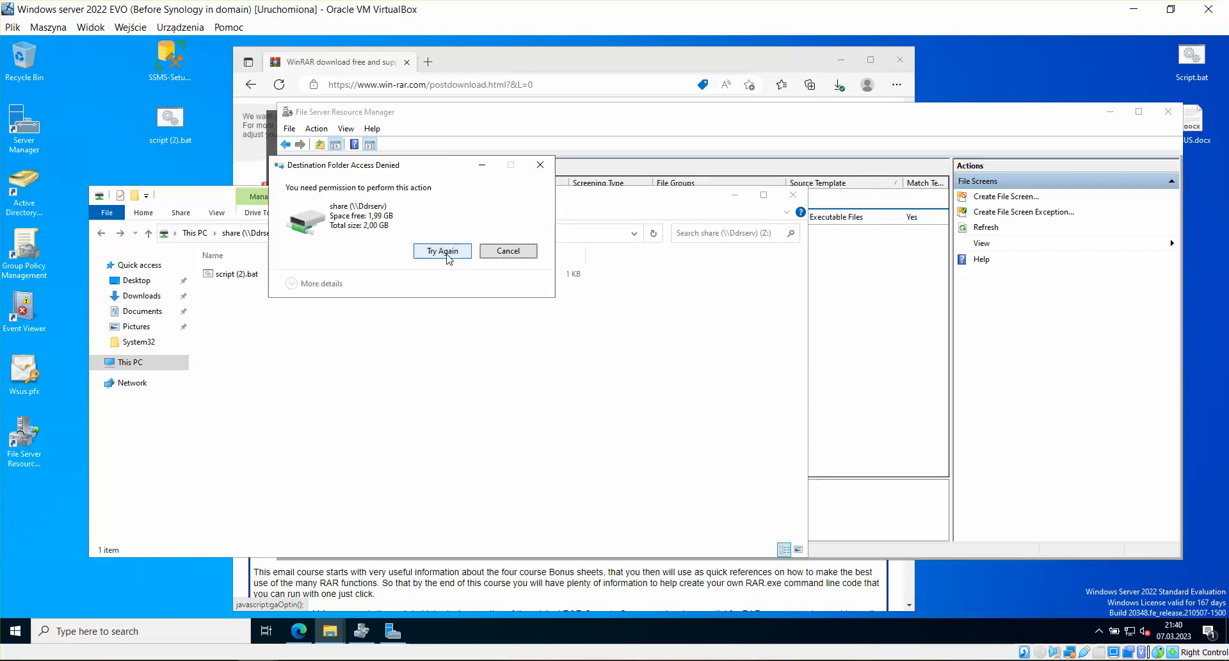
left_click(508, 253)
left_click(869, 279)
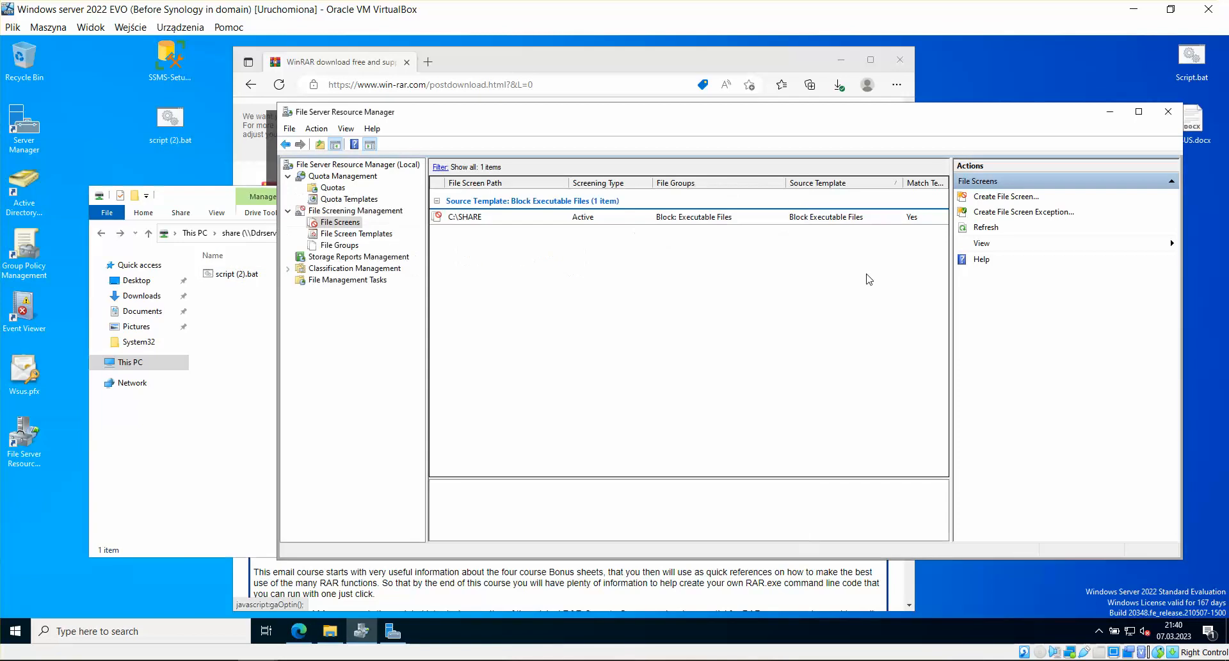
In C:\SHARE's Executable Files group, remove *.exe from the included patterns.
double_click(503, 221)
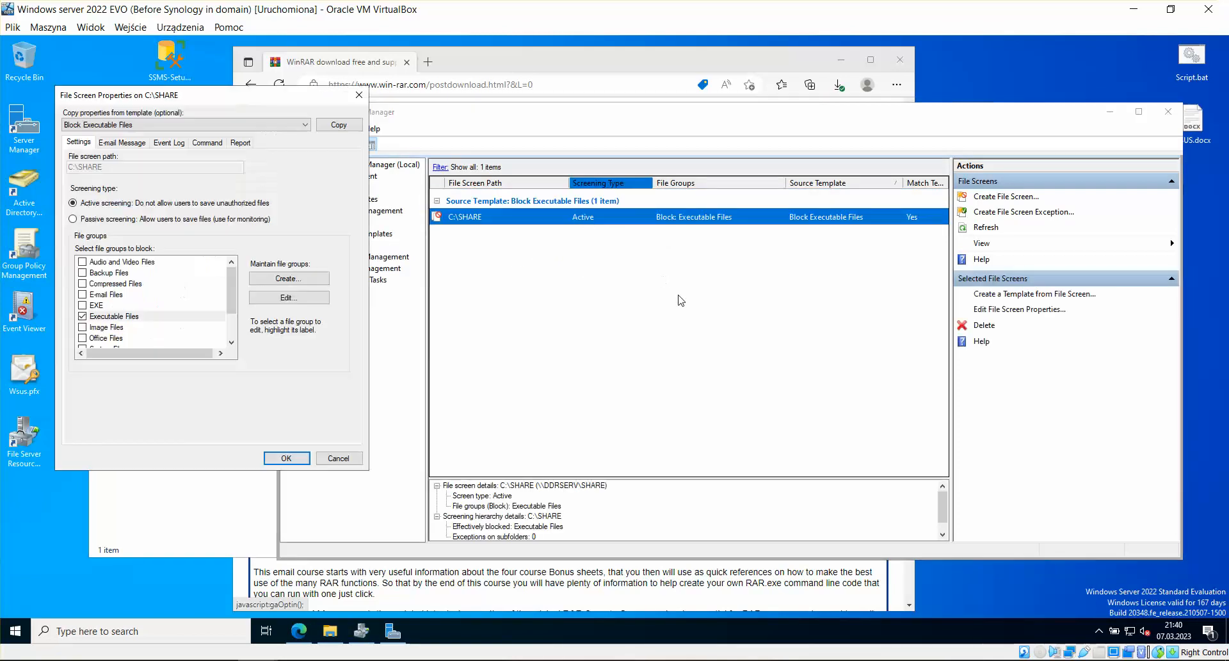
left_click(254, 296)
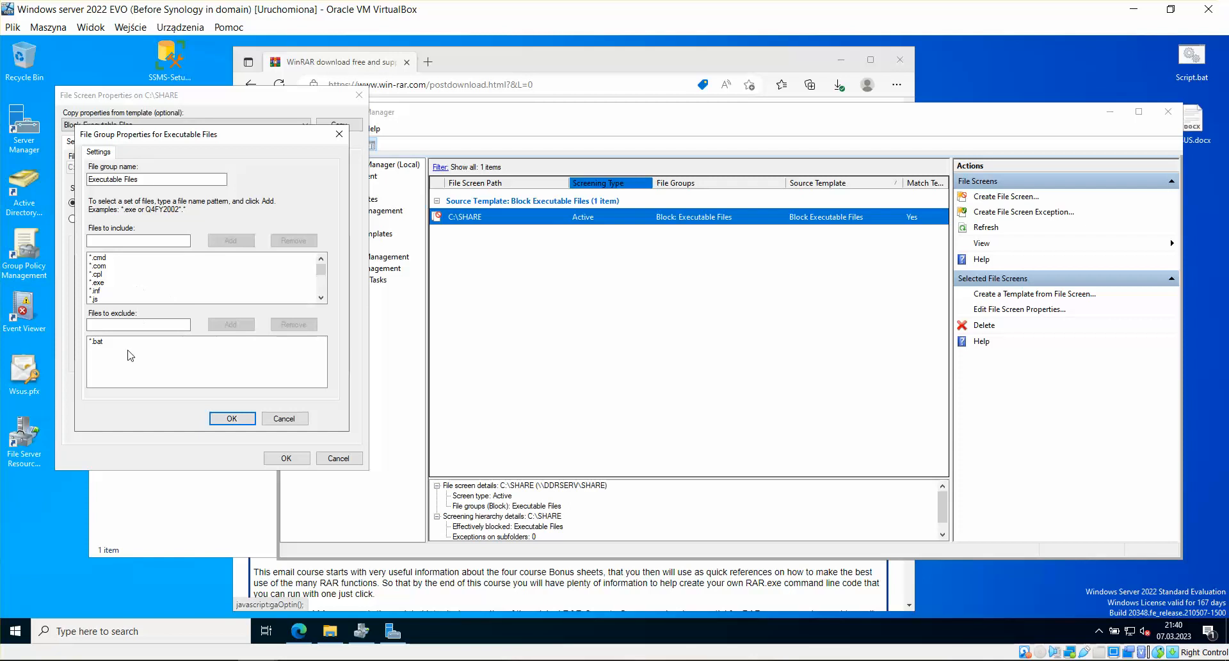
left_click(160, 342)
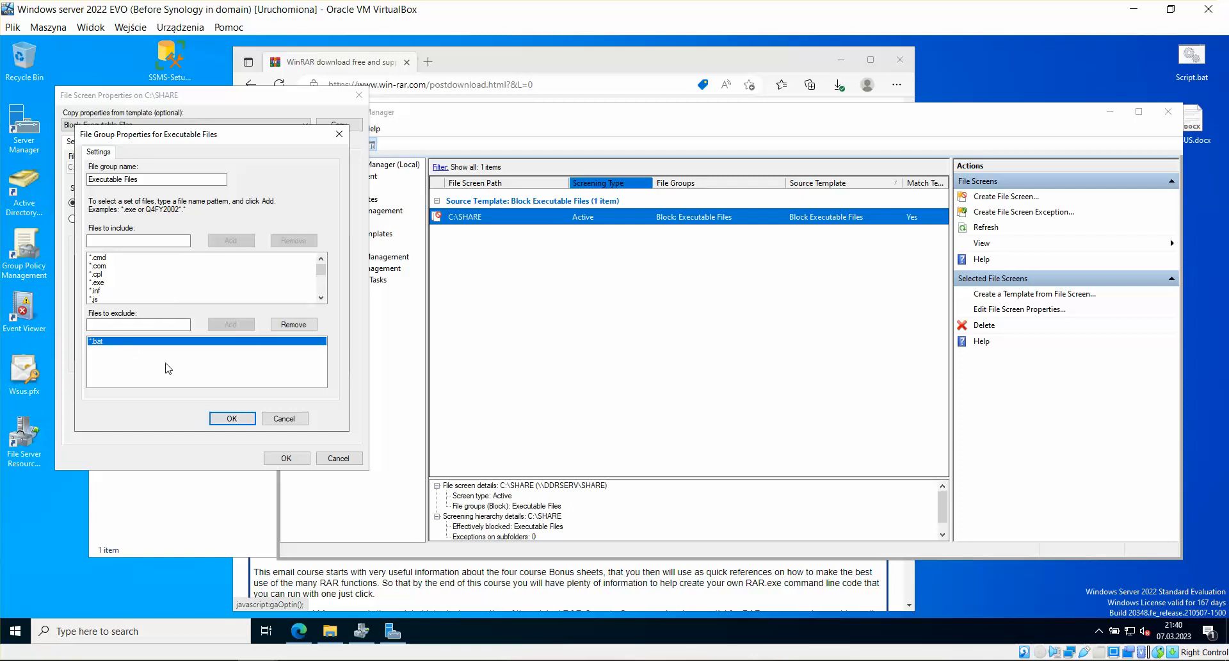
left_click(152, 328)
left_click(102, 283)
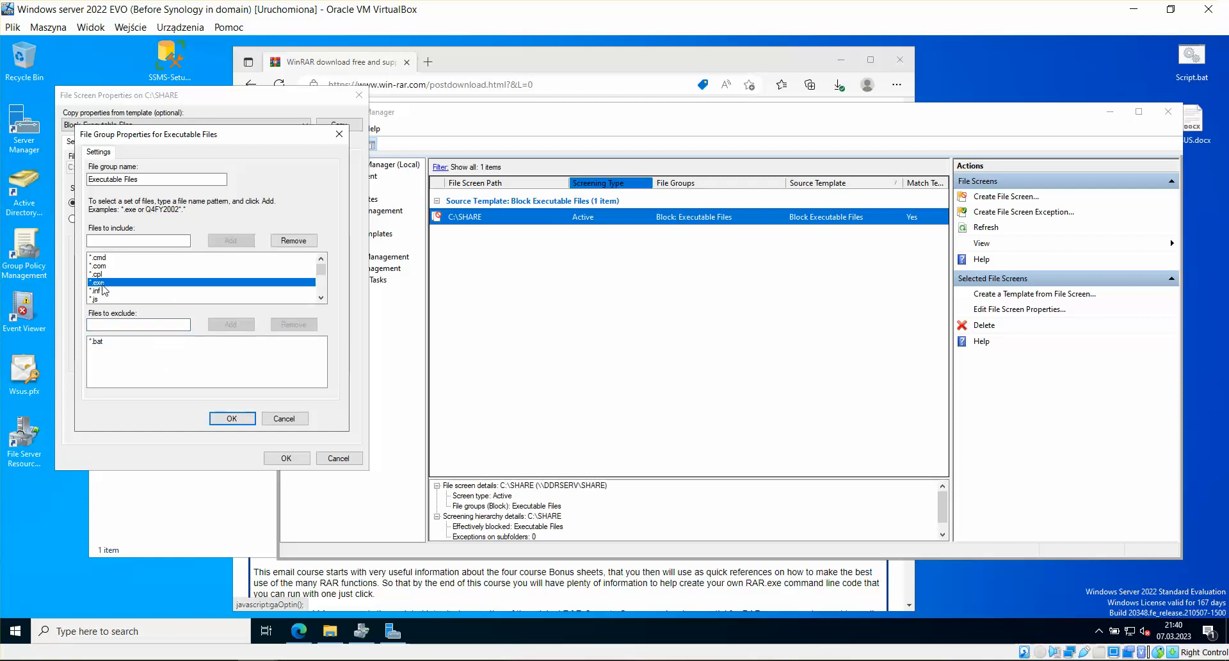
left_click(293, 240)
Add *.exe to the excluded patterns and save, accepting the email warning.
left_click(159, 323)
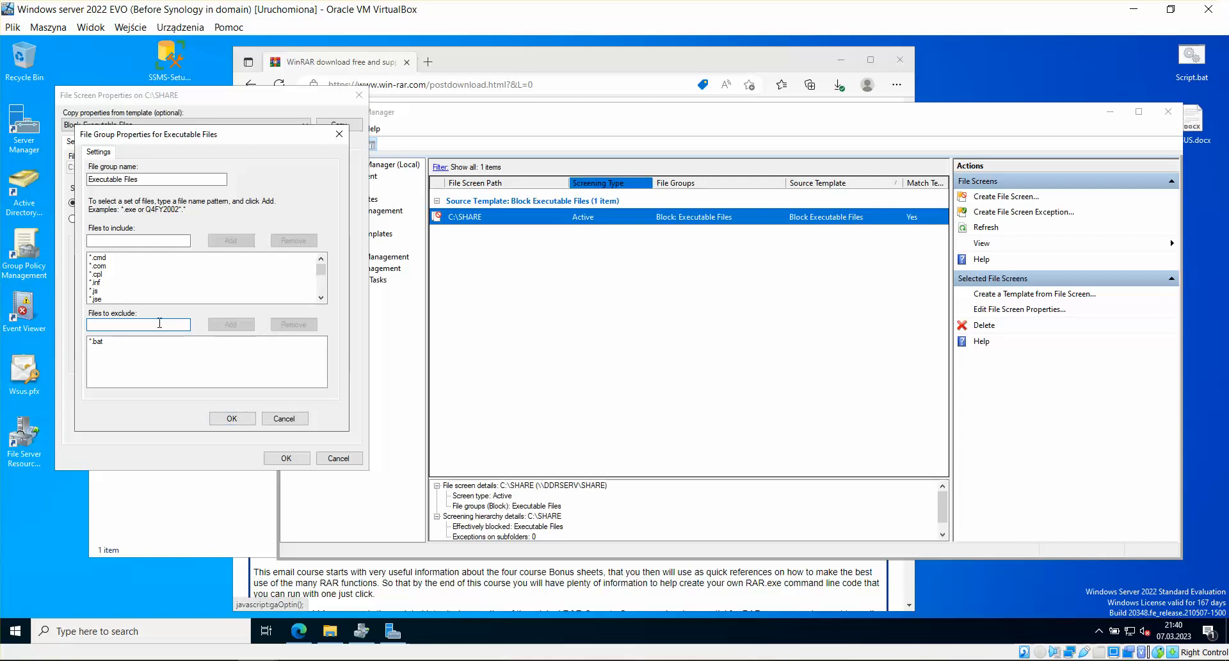
type("*.exe")
left_click(231, 324)
left_click(242, 418)
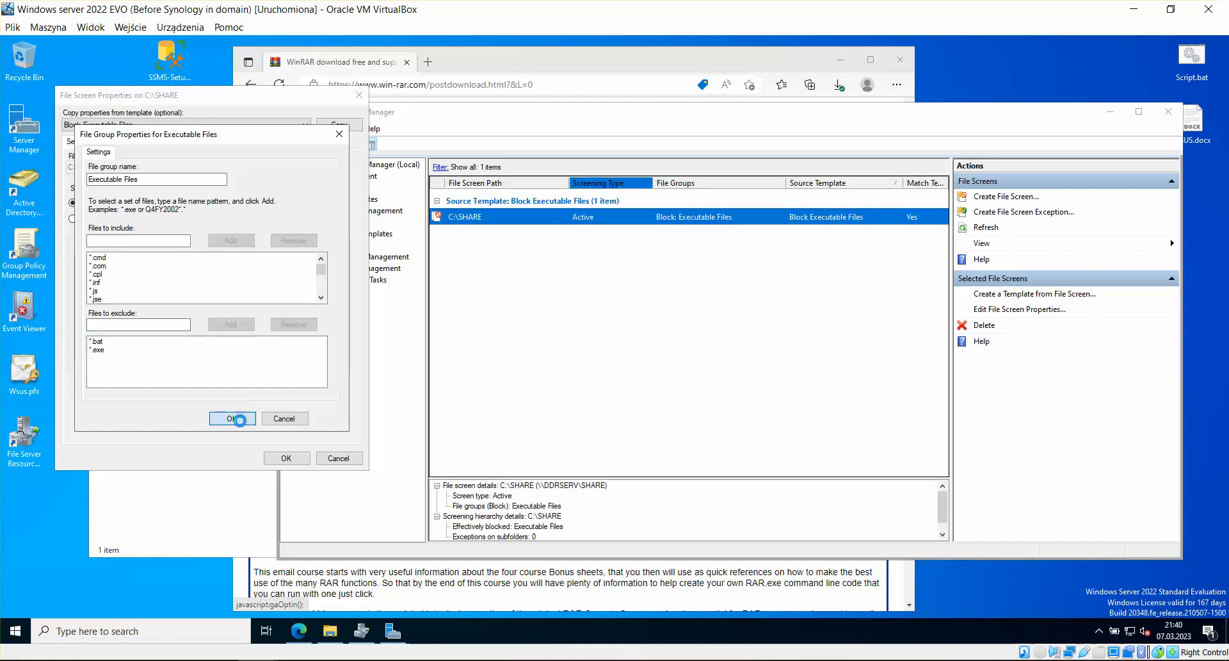
left_click(280, 457)
left_click(664, 390)
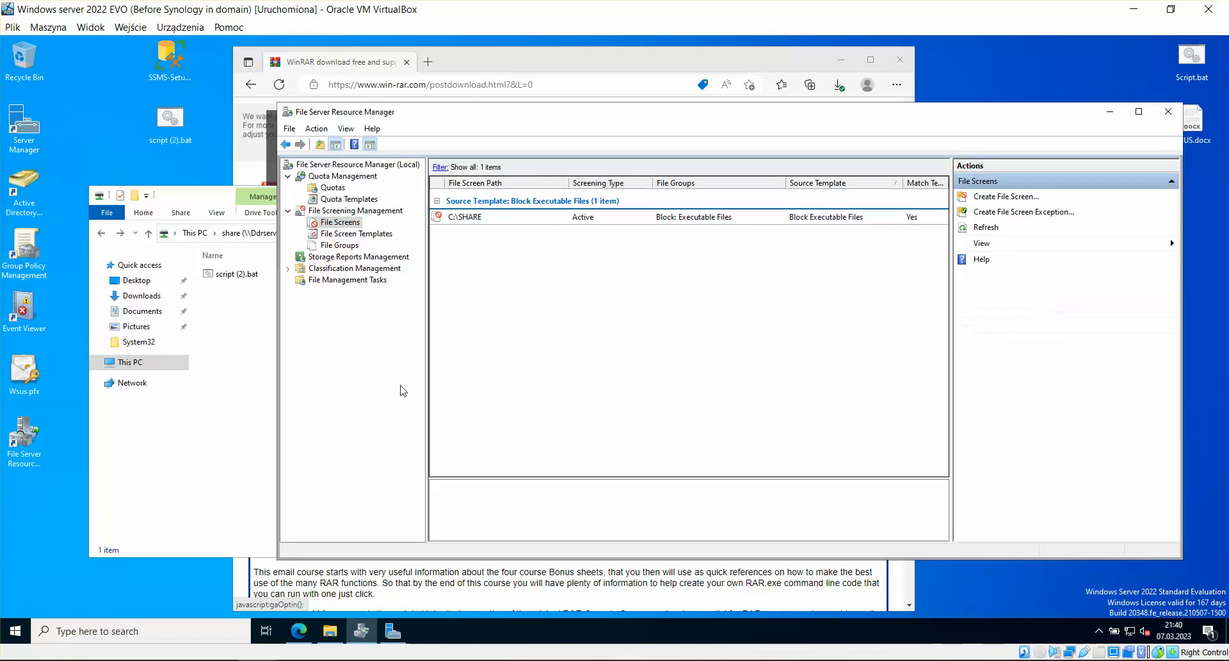
Return File Explorer from the share to This PC and bring up its view options.
left_click(248, 420)
left_click(104, 233)
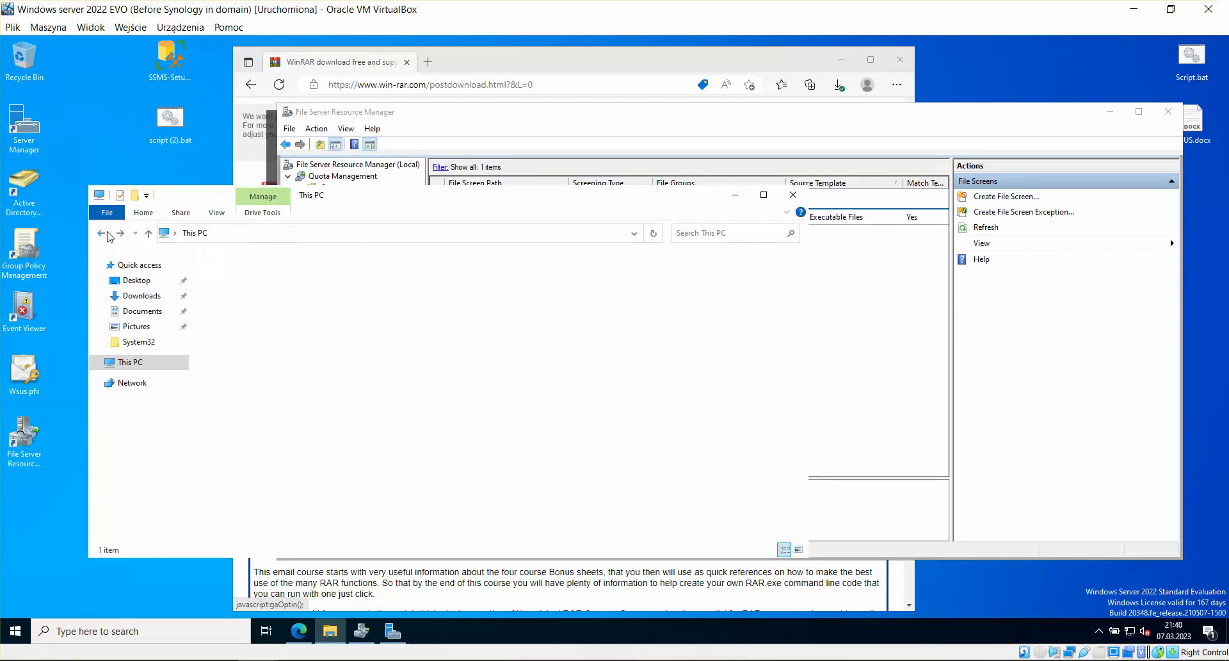
right_click(478, 488)
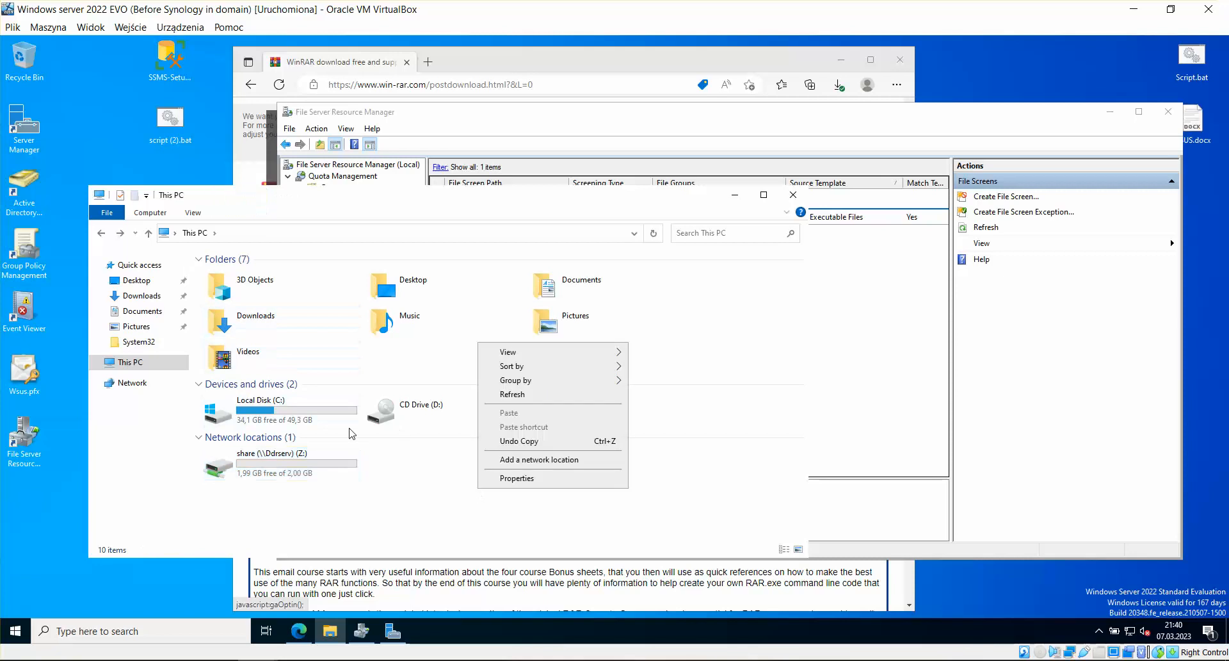
Cut winrar-x64-621.exe from the Downloads folder.
left_click(512, 394)
double_click(310, 464)
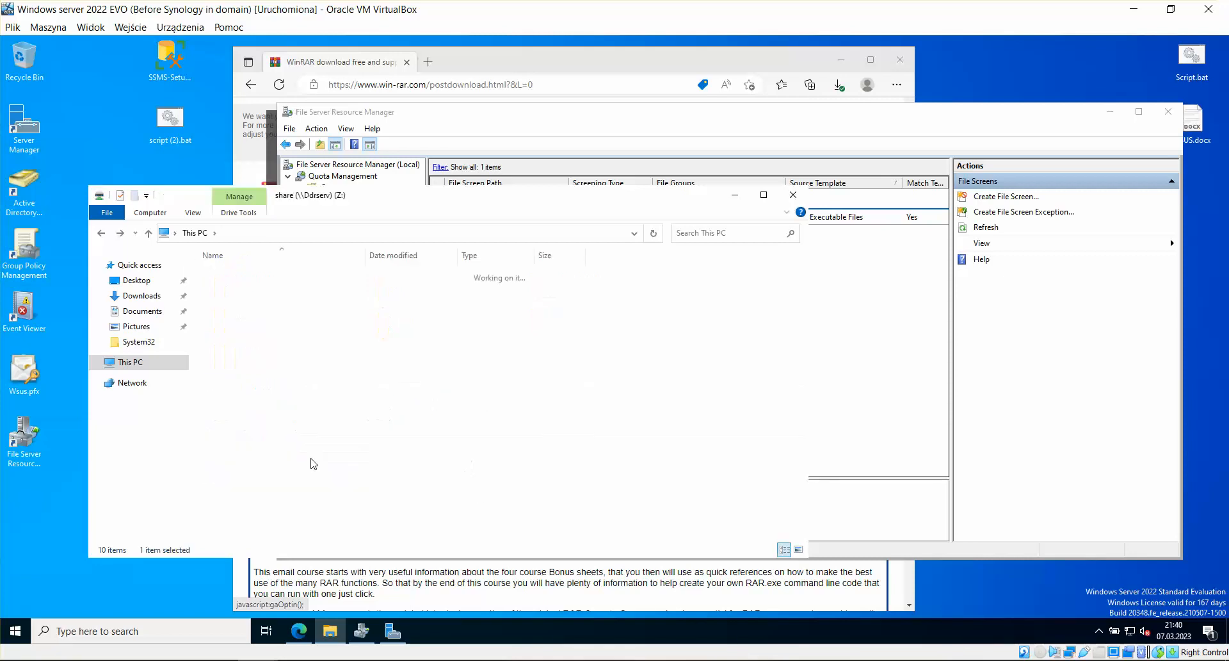
left_click(141, 295)
left_click(228, 293)
right_click(229, 296)
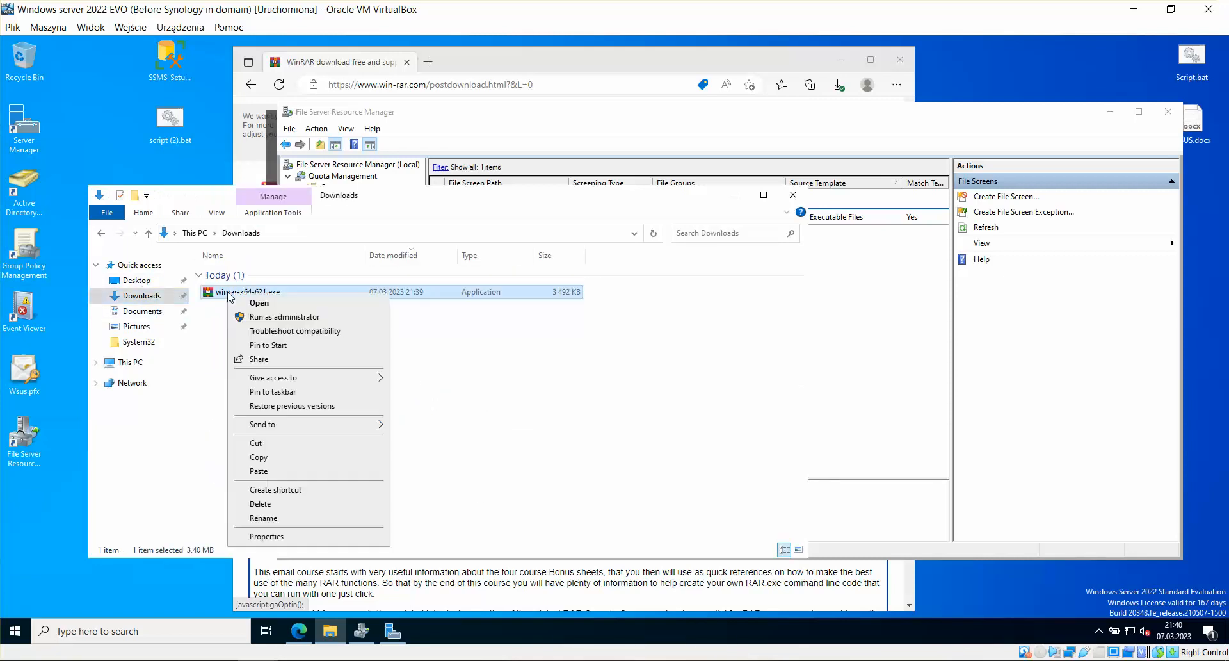
left_click(256, 442)
Paste the installer into share (Z:), then rearrange the Explorer and Resource Manager windows.
left_click(101, 232)
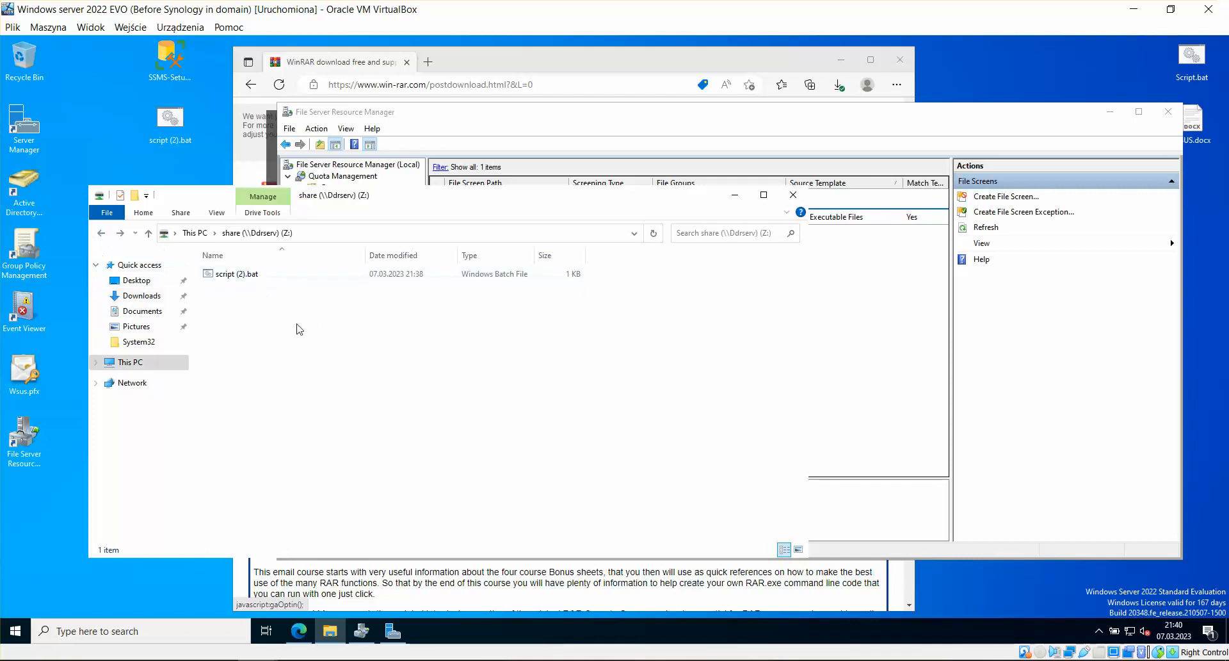
right_click(279, 318)
left_click(301, 401)
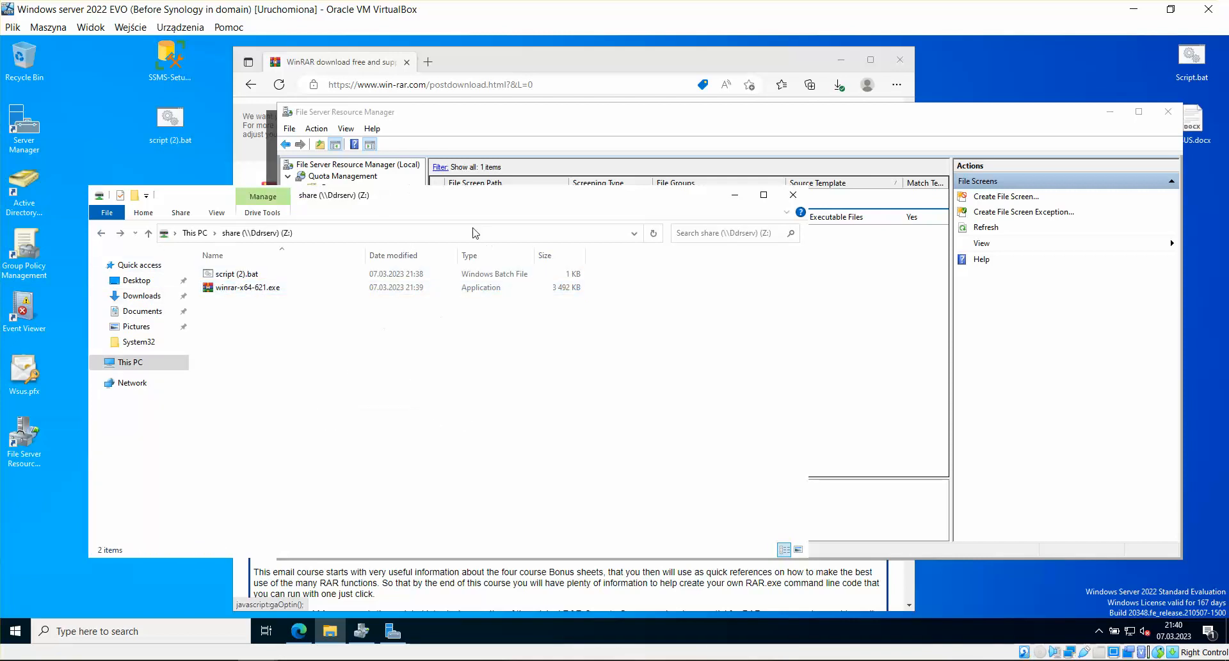
left_click_drag(489, 200, 509, 190)
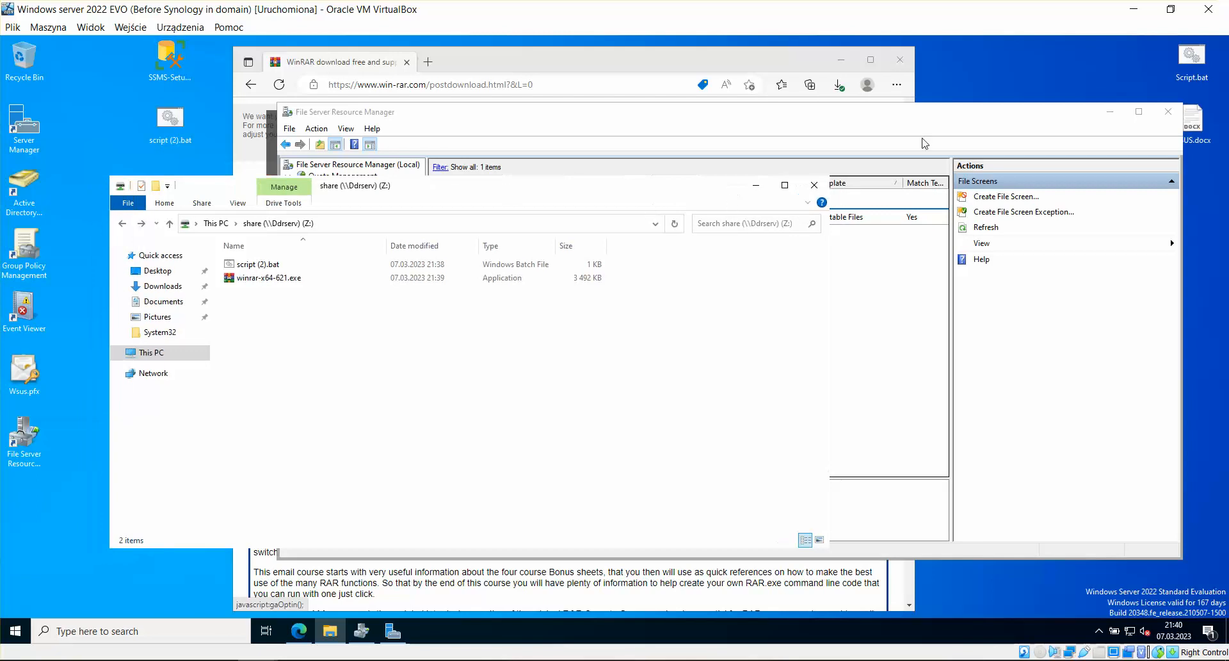
left_click(928, 107)
left_click_drag(899, 115, 910, 90)
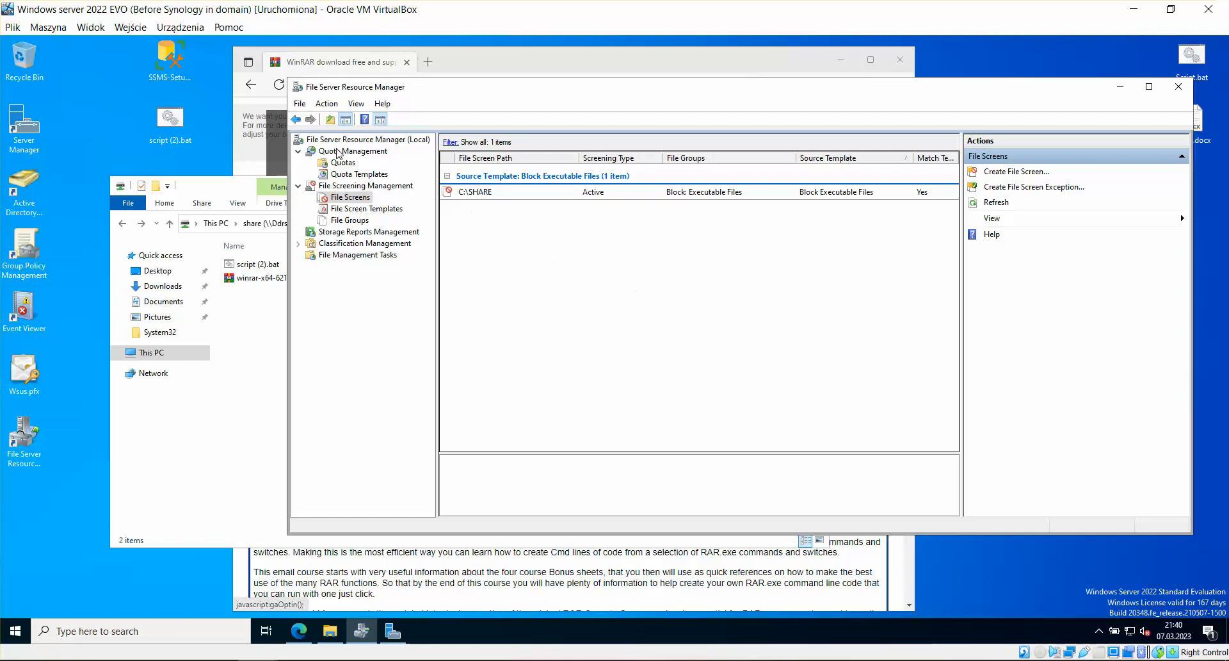
left_click(343, 163)
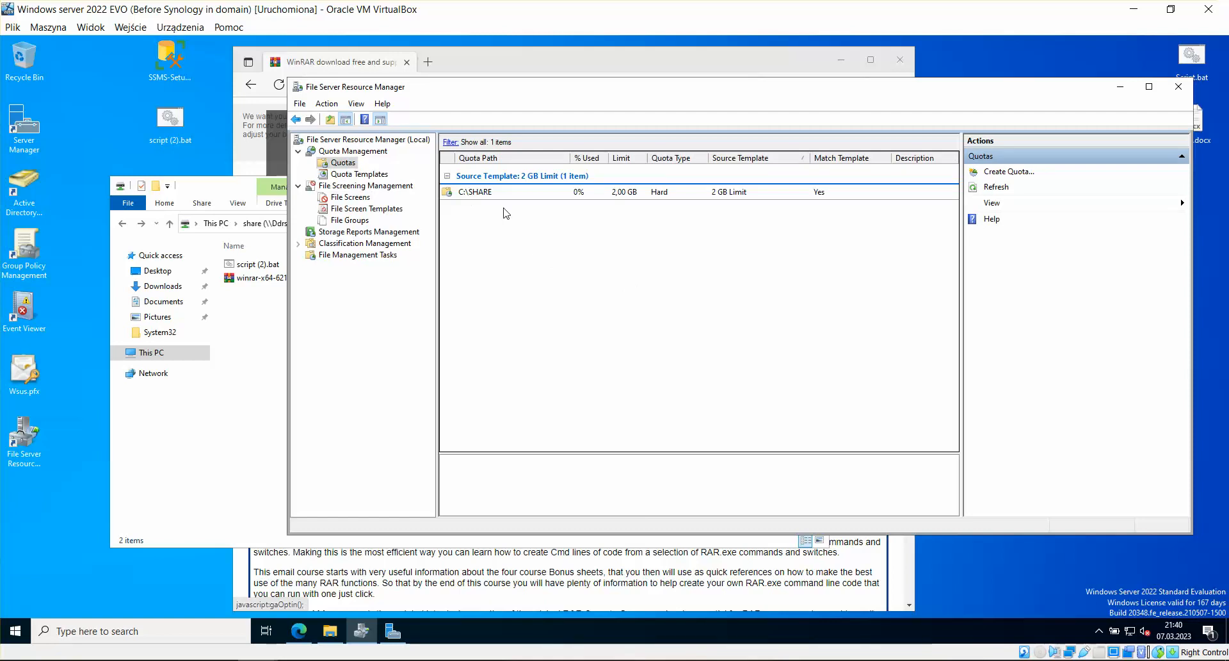
left_click(356, 174)
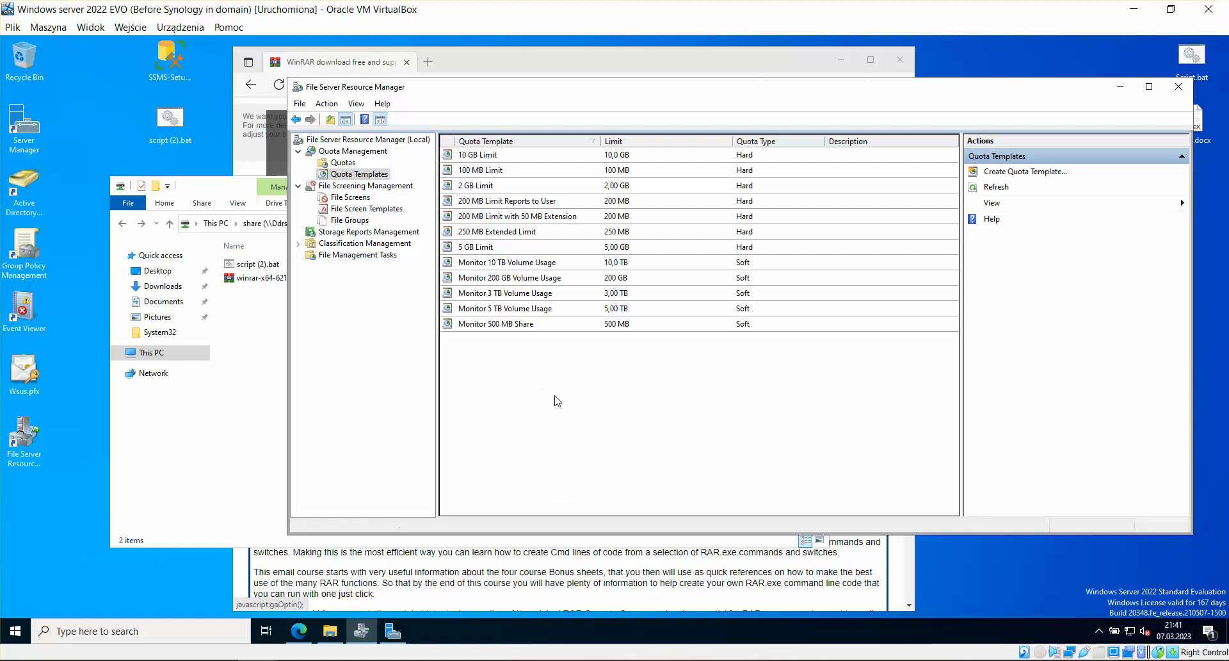
left_click(364, 198)
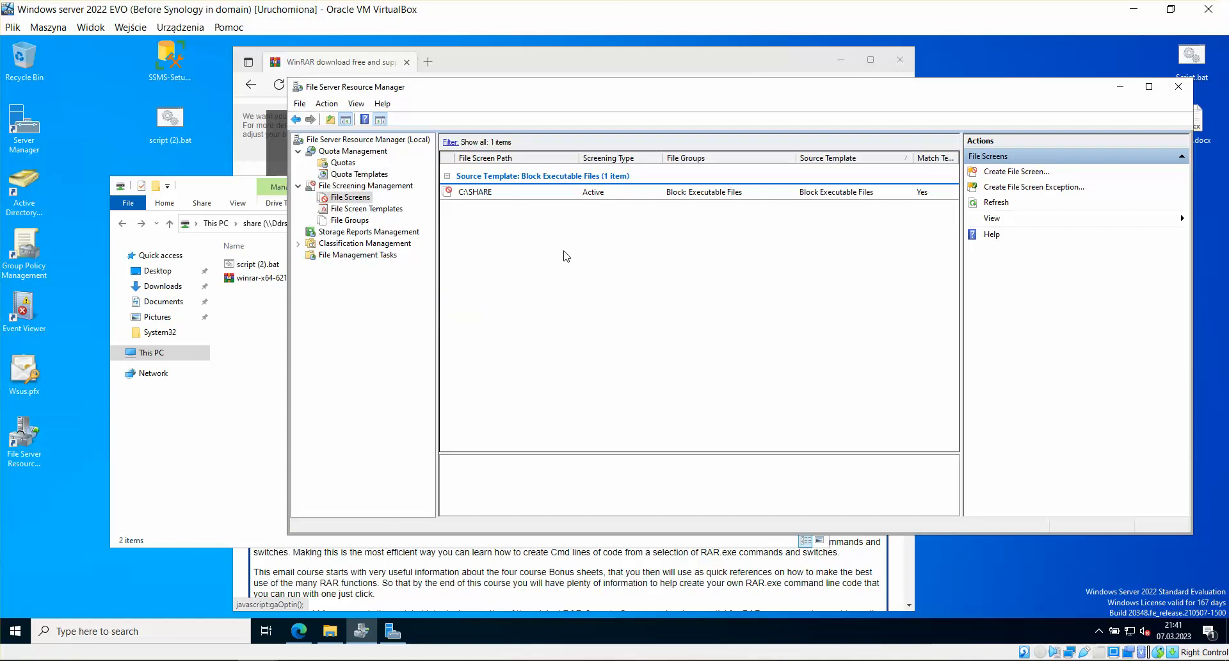
right_click(528, 244)
left_click(603, 251)
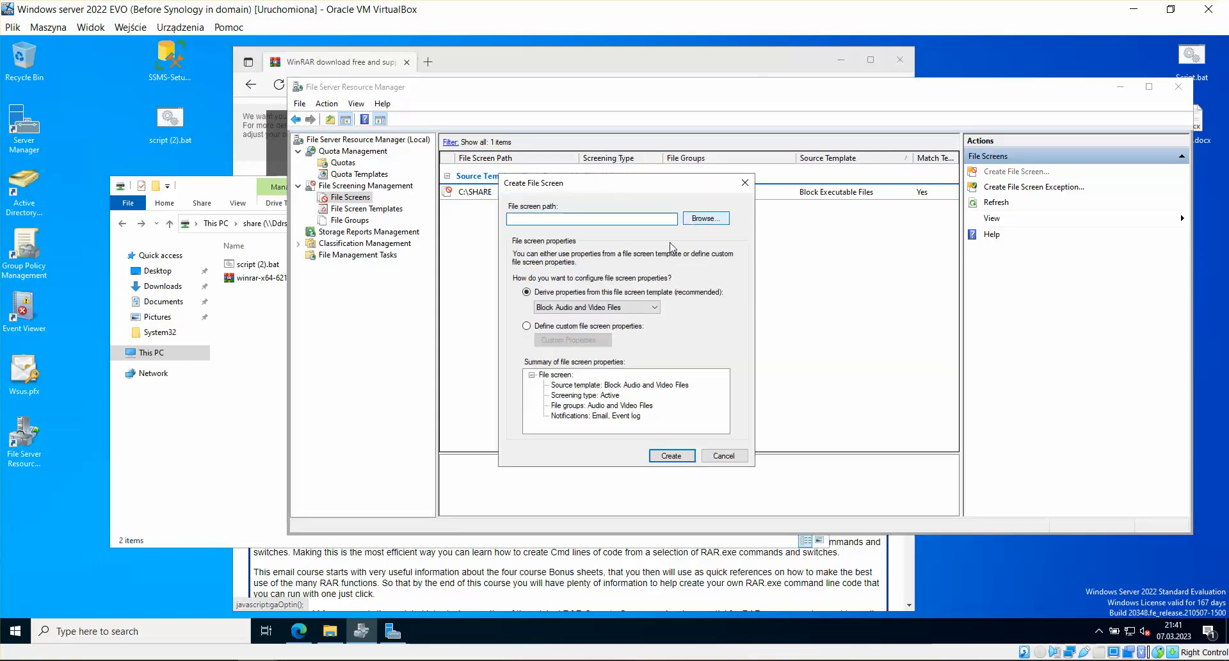
left_click(624, 307)
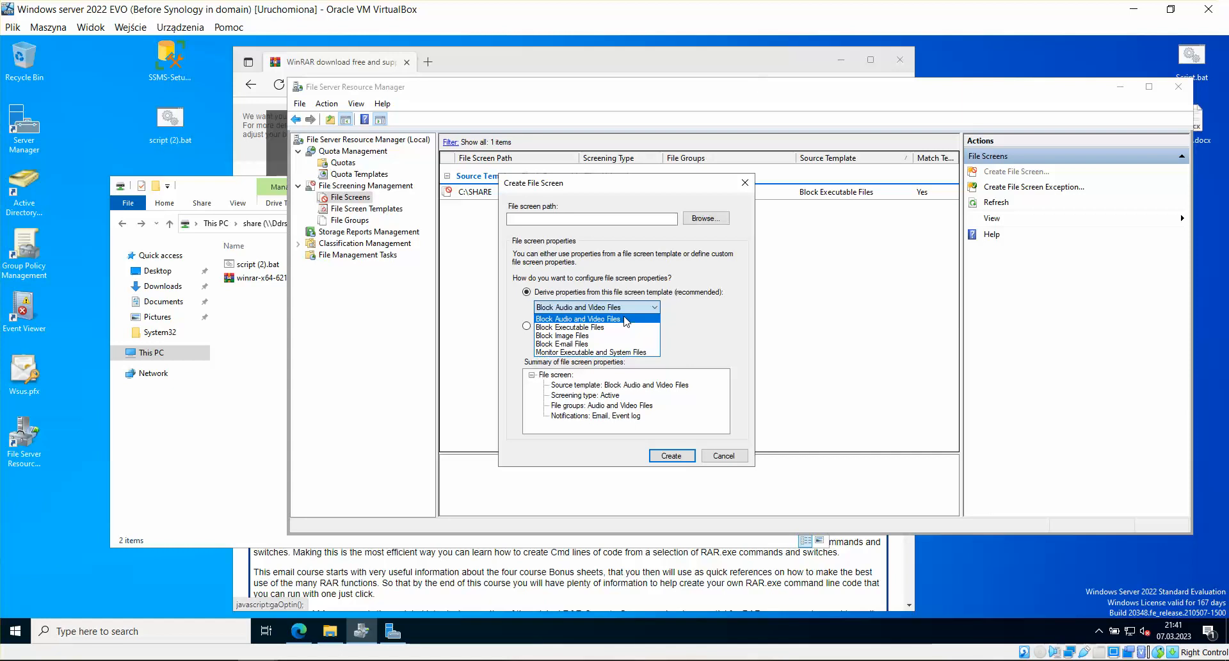
left_click(716, 282)
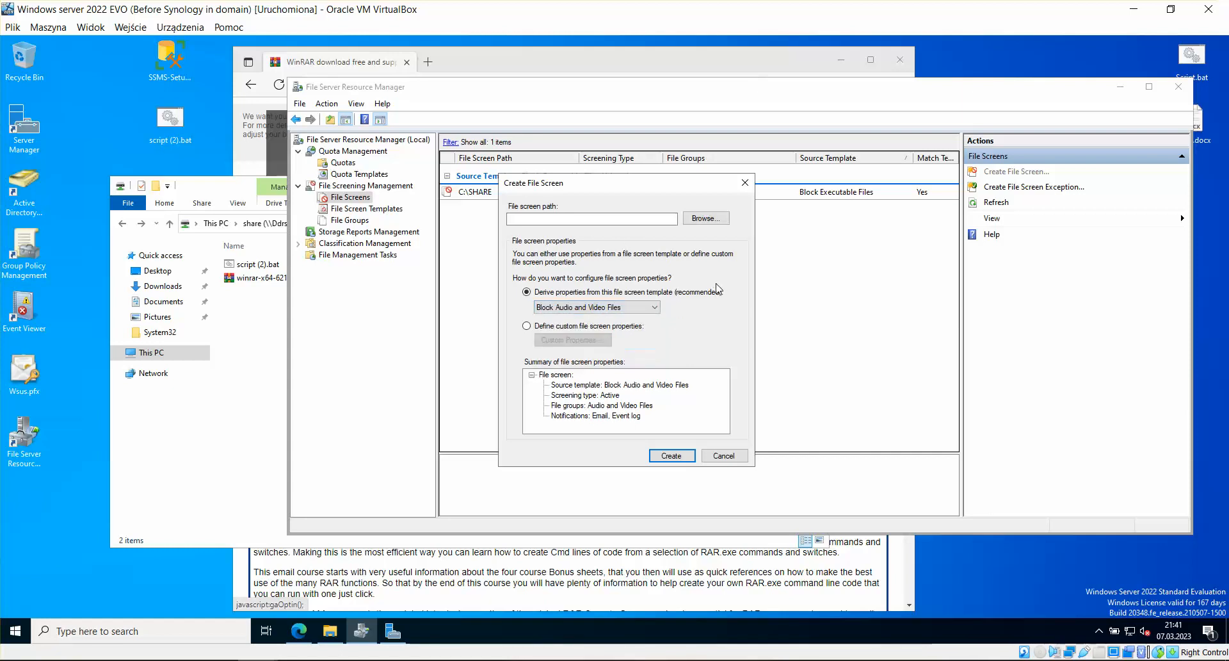
left_click(722, 455)
mouse_move(223, 190)
left_mouse_down()
mouse_move(120, 185)
mouse_move(204, 189)
left_mouse_up()
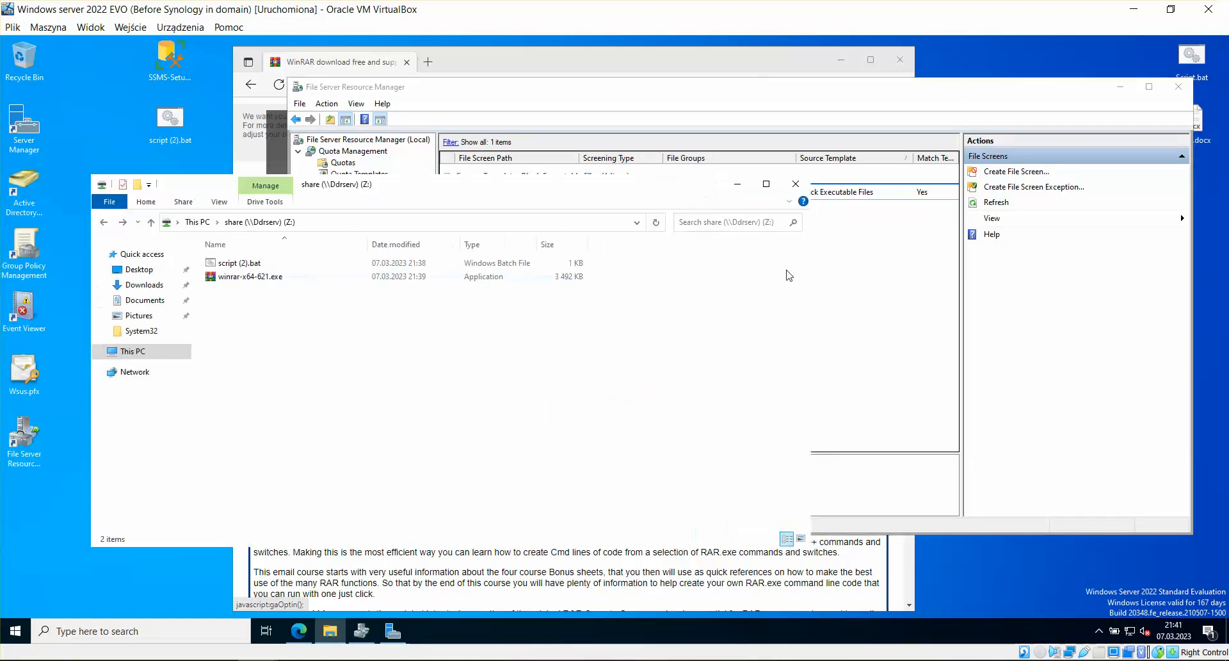
left_click(886, 272)
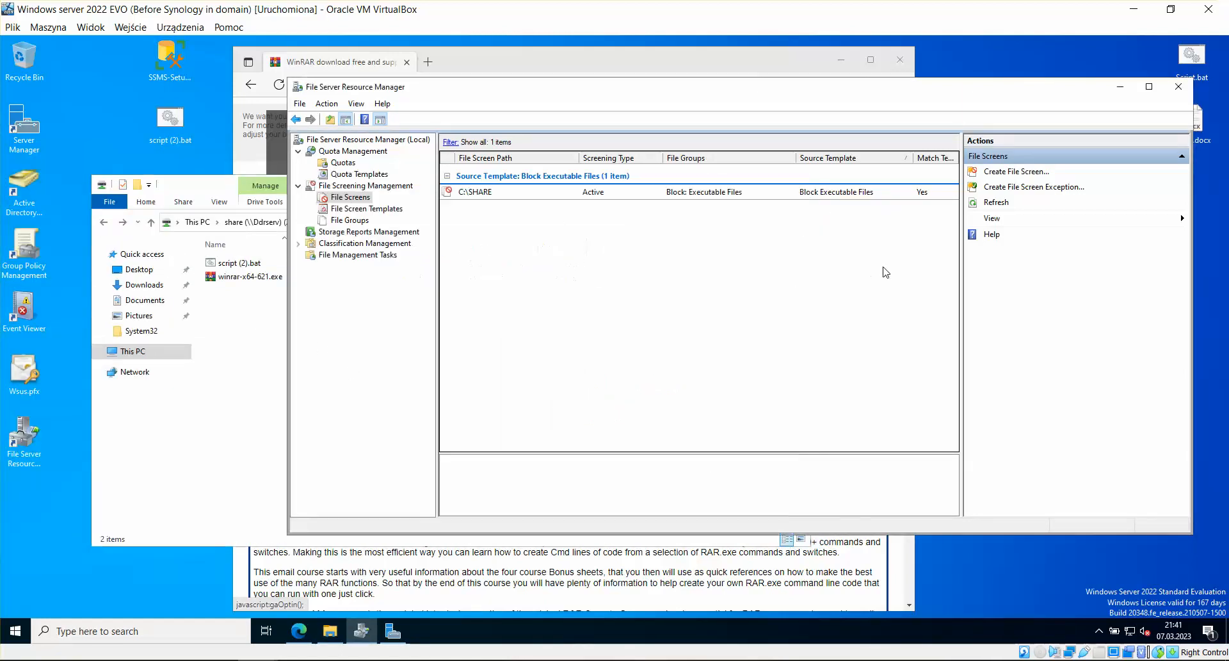
Start an on-demand storage report from Storage Reports Management with DHTML format turned off.
left_click(358, 232)
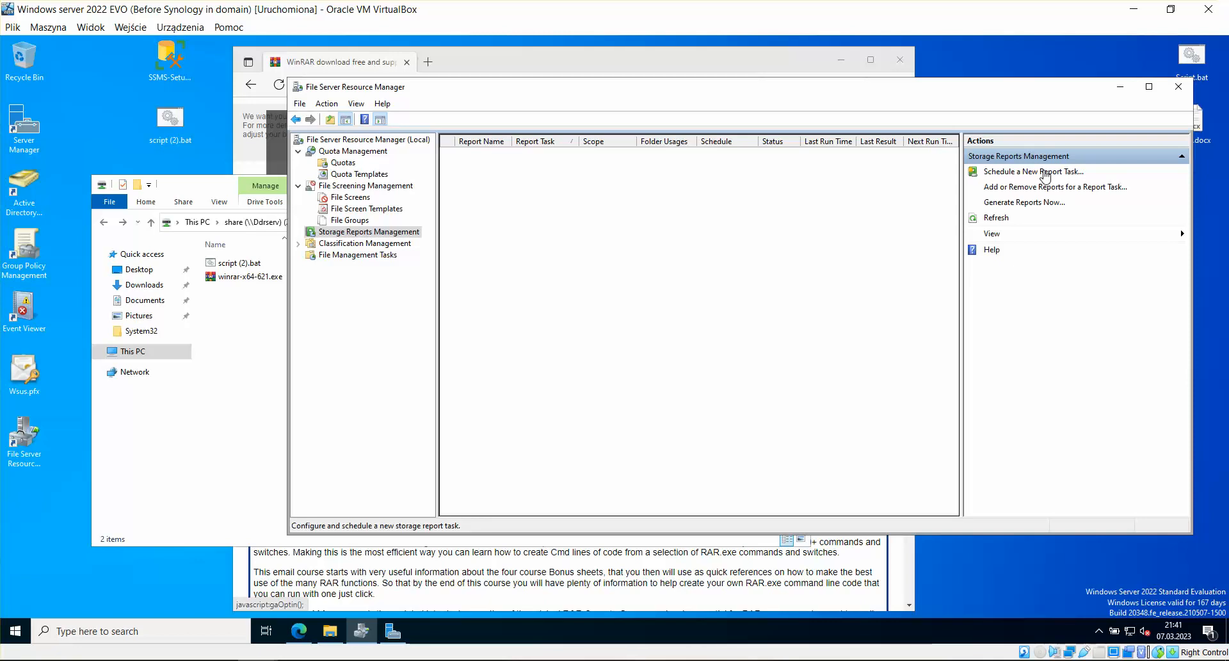
left_click(1044, 202)
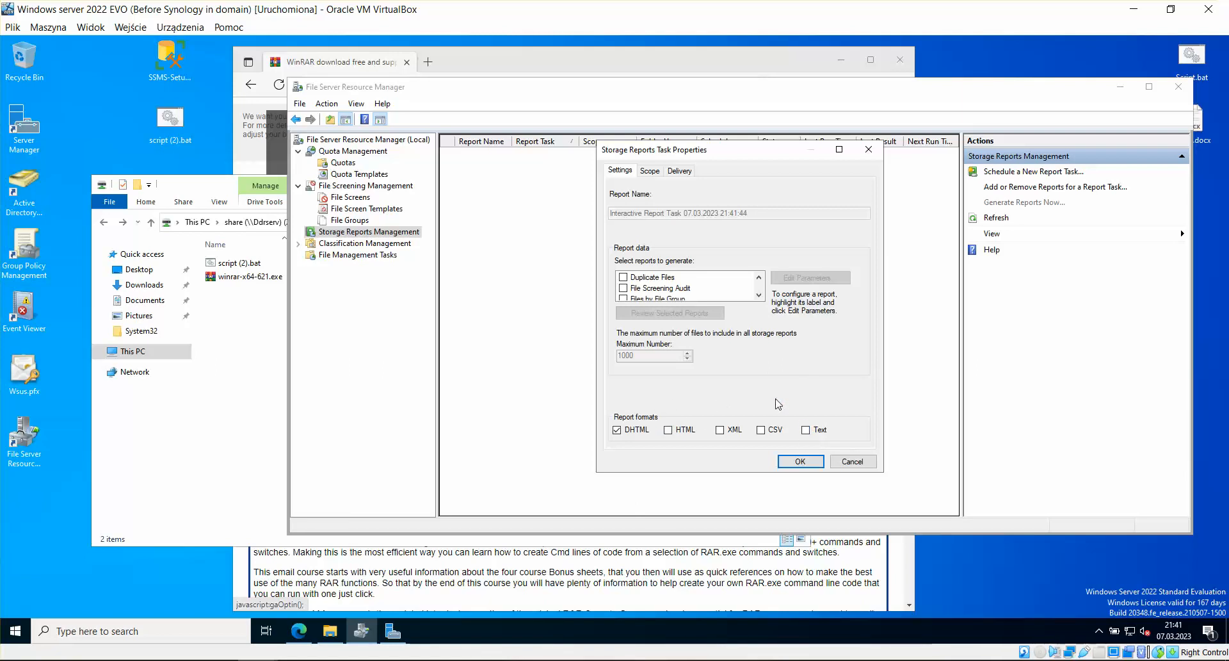
left_click(638, 431)
left_click(760, 295)
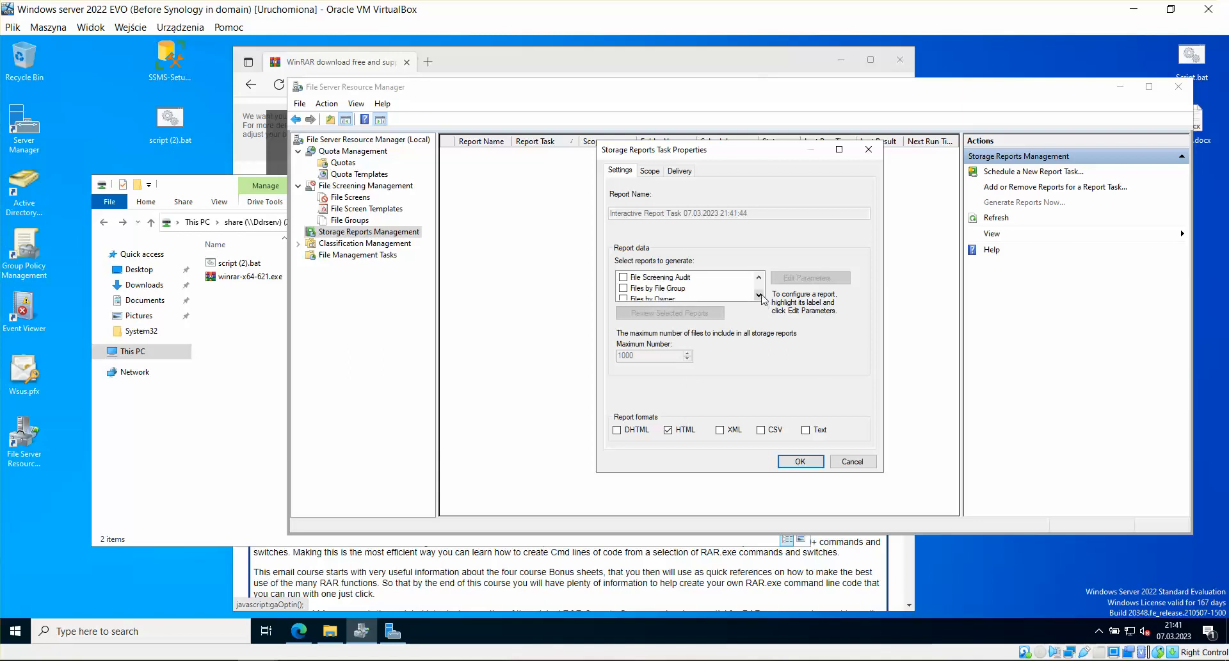
left_click(759, 295)
left_click(759, 295)
left_click(759, 295)
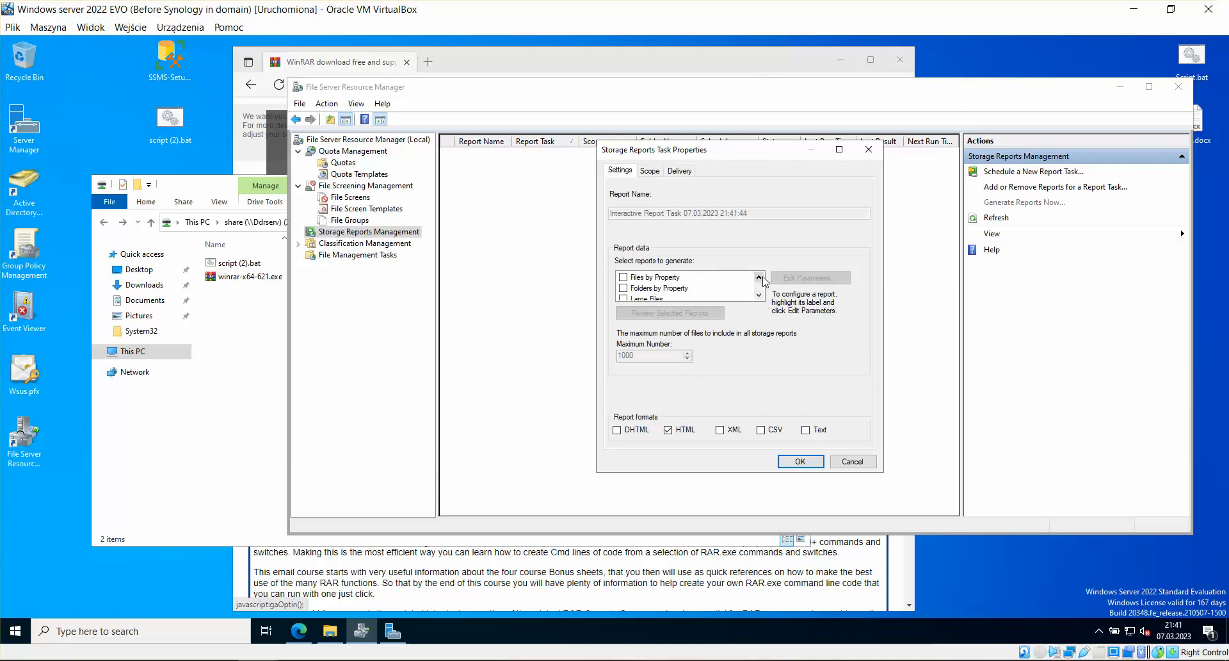
Select the Folders by Property and File Screening Audit reports and accept their parameters.
left_click(622, 289)
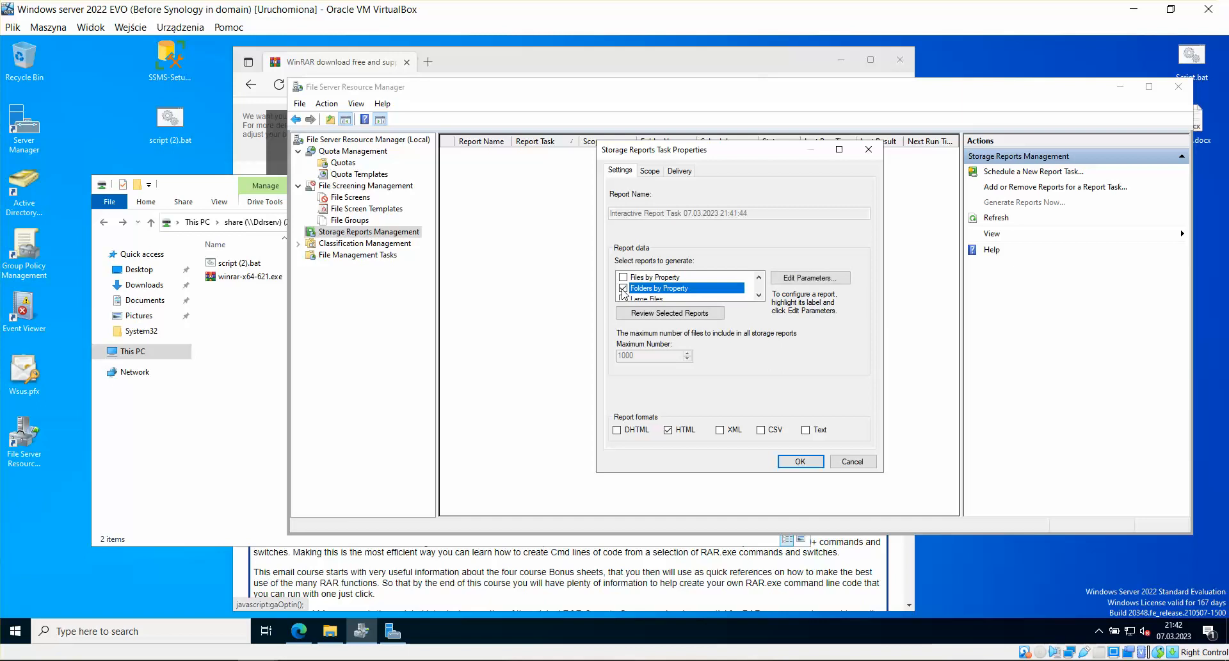
left_click(759, 295)
left_click(758, 295)
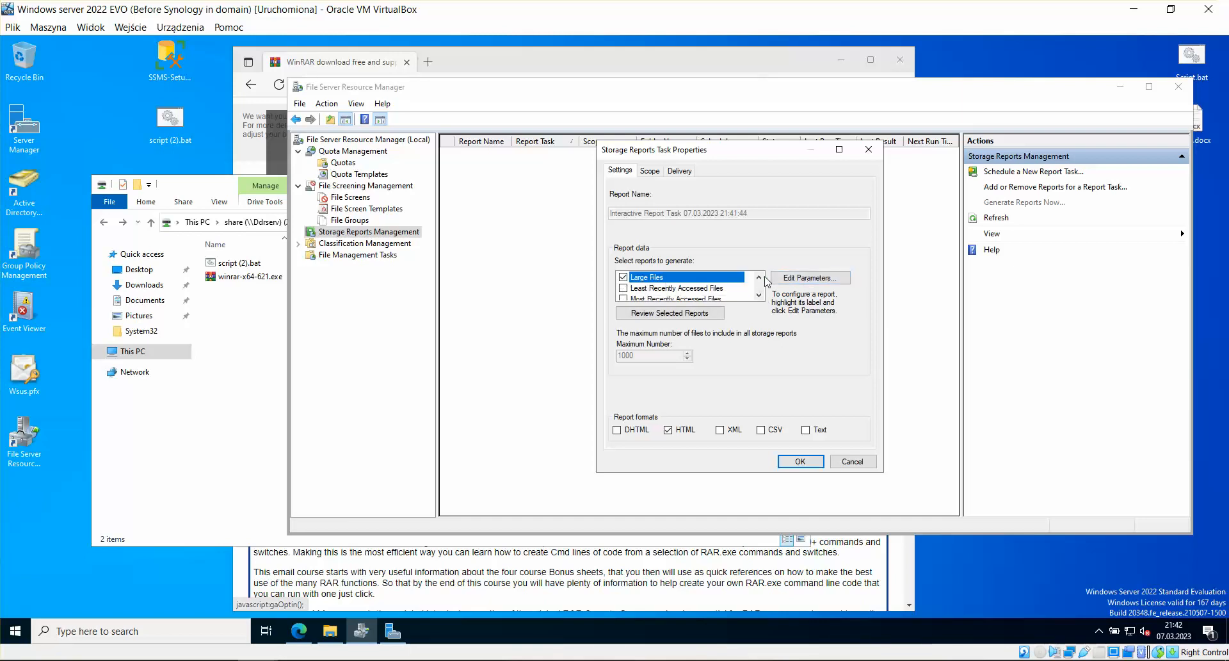
left_click(759, 278)
left_click(758, 277)
left_click(758, 278)
left_click(759, 278)
left_click(758, 277)
left_click(759, 277)
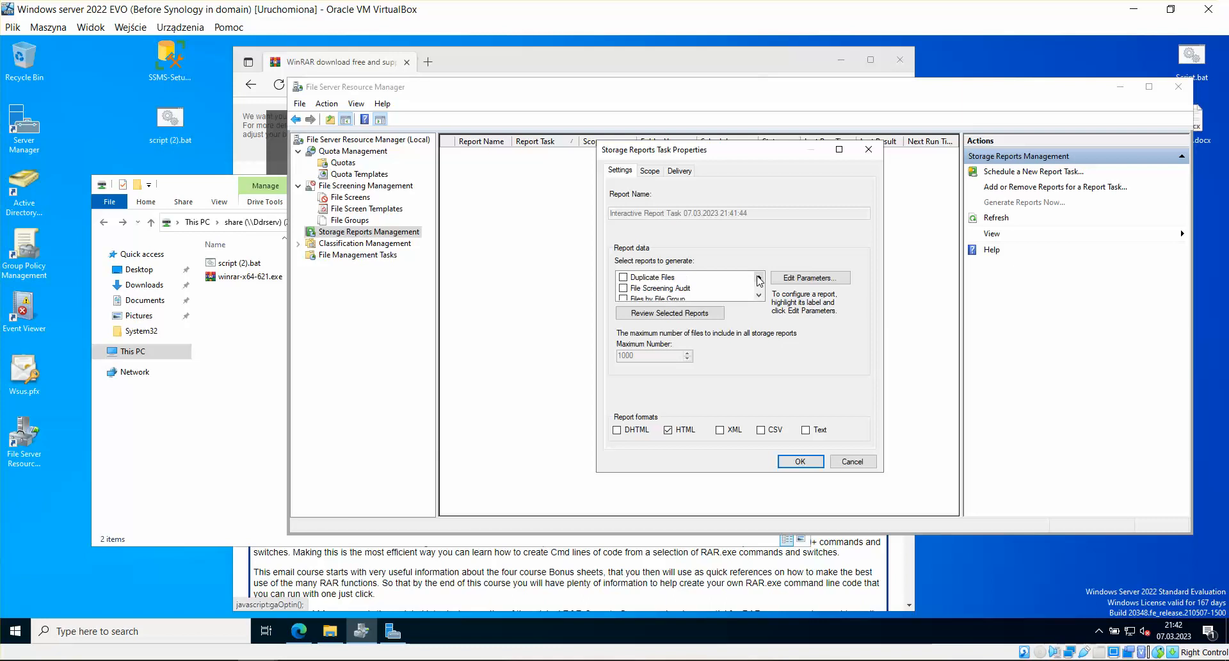
left_click(623, 288)
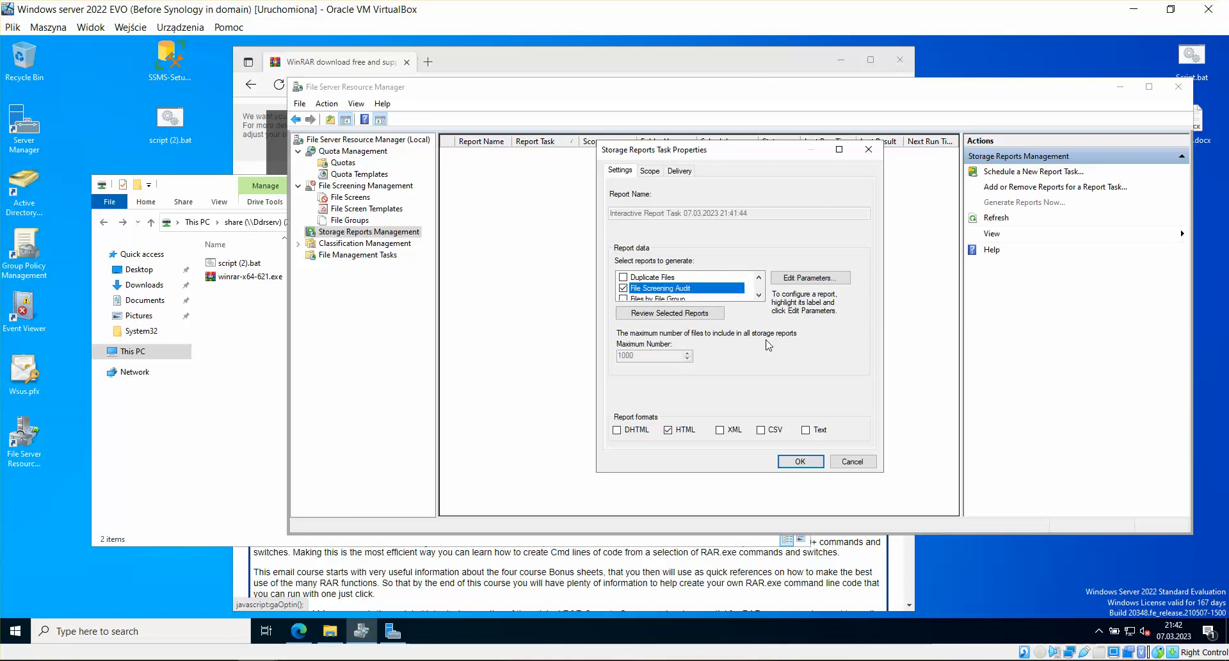
left_click(811, 277)
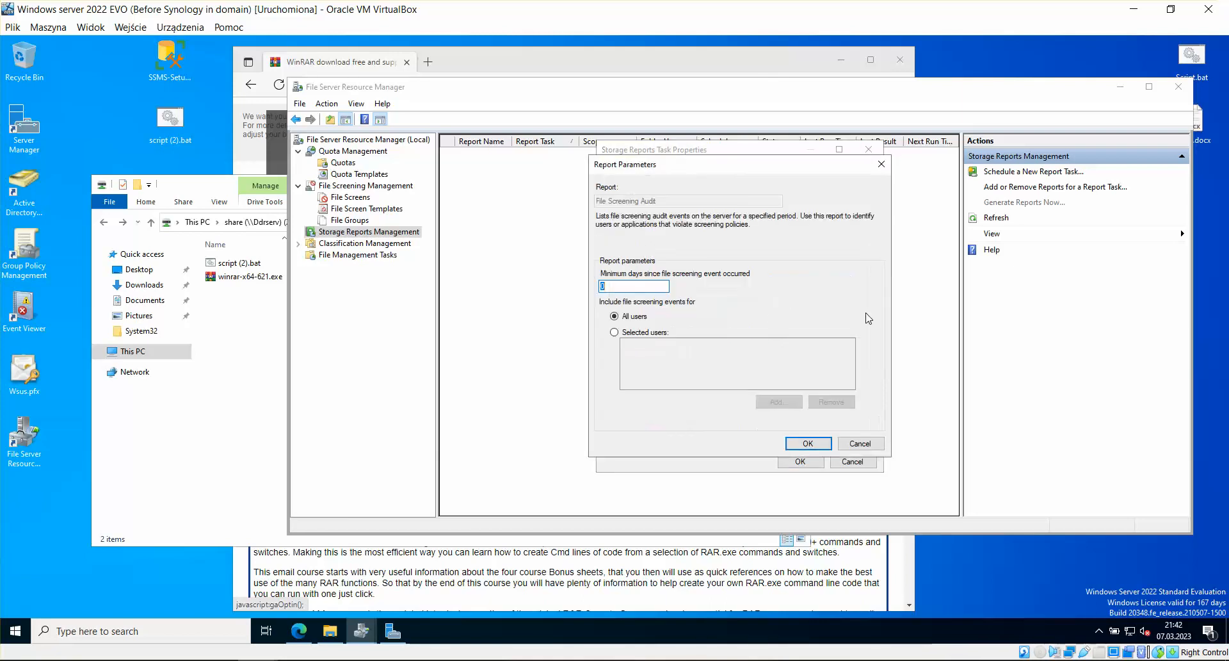
left_click(823, 449)
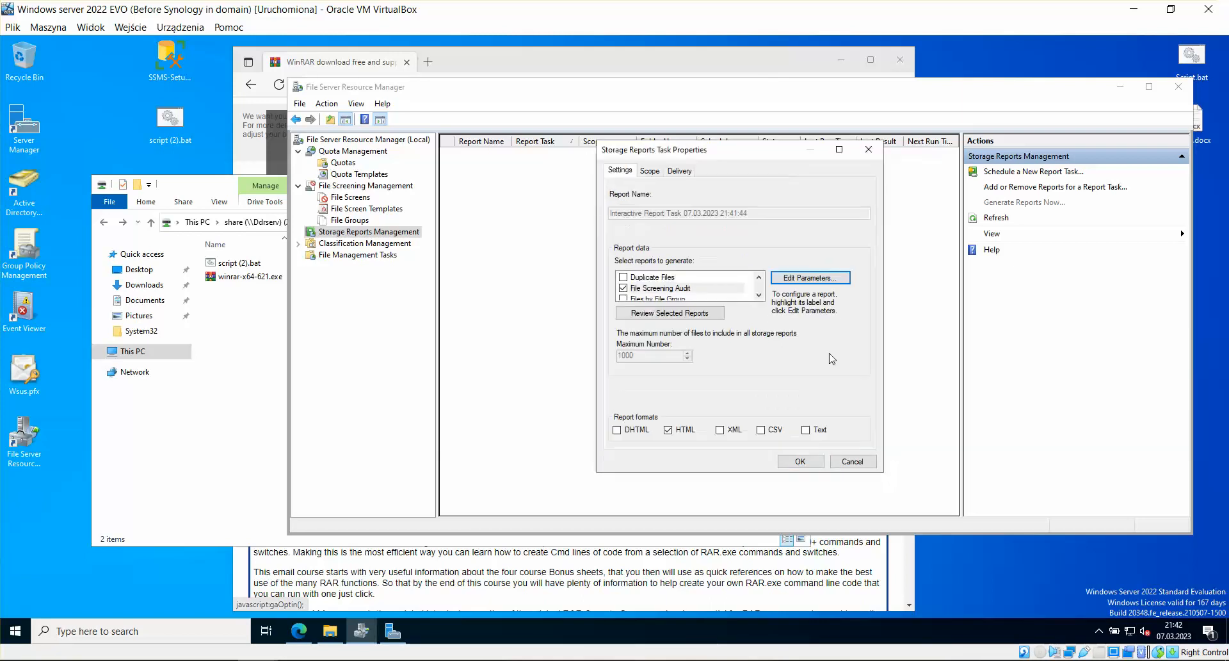
Scope the reports to User Files folders, run them, and dismiss both error messages.
left_click(650, 171)
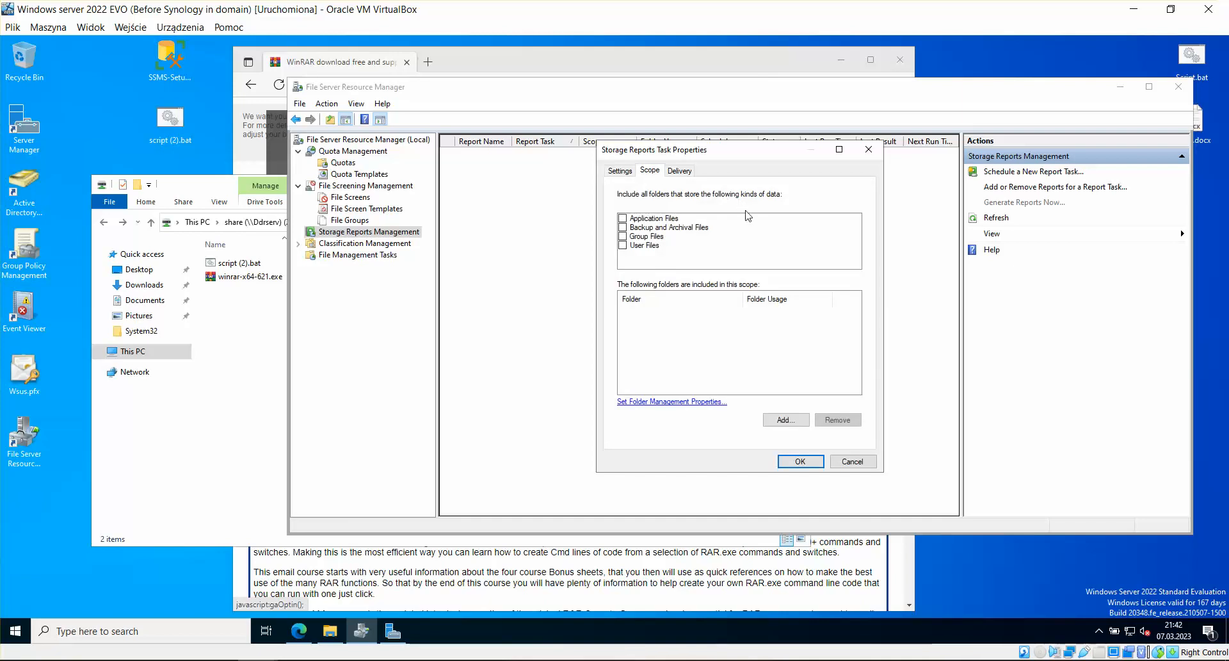
left_click(622, 246)
left_click(679, 170)
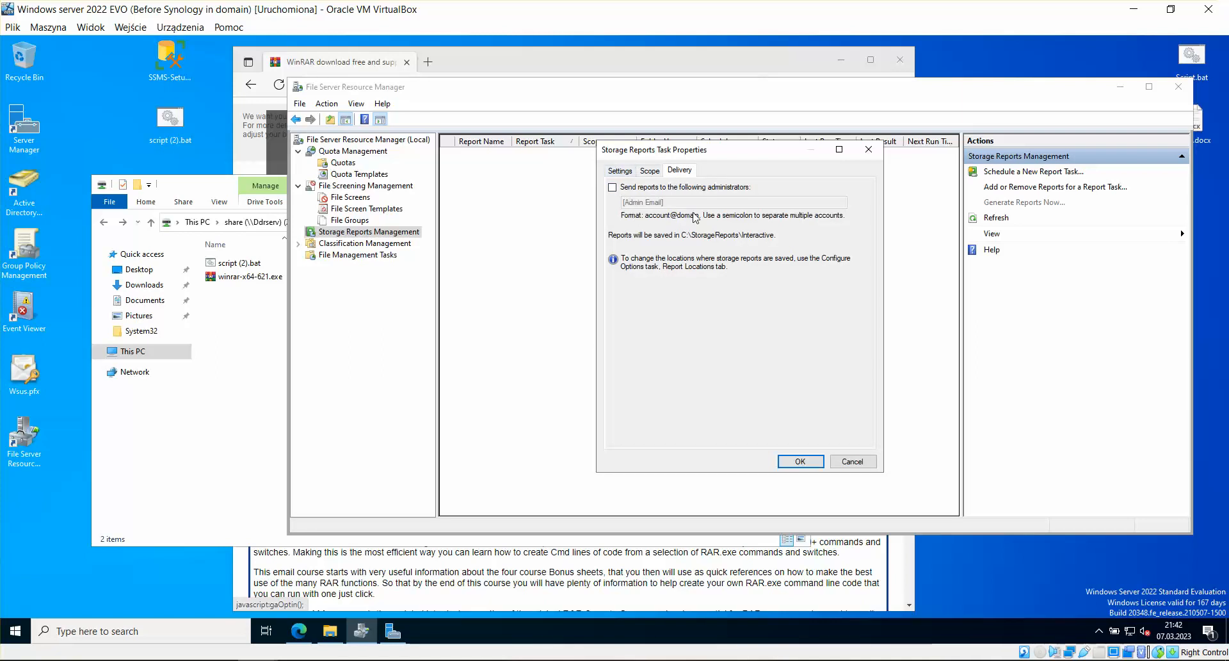
left_click(620, 170)
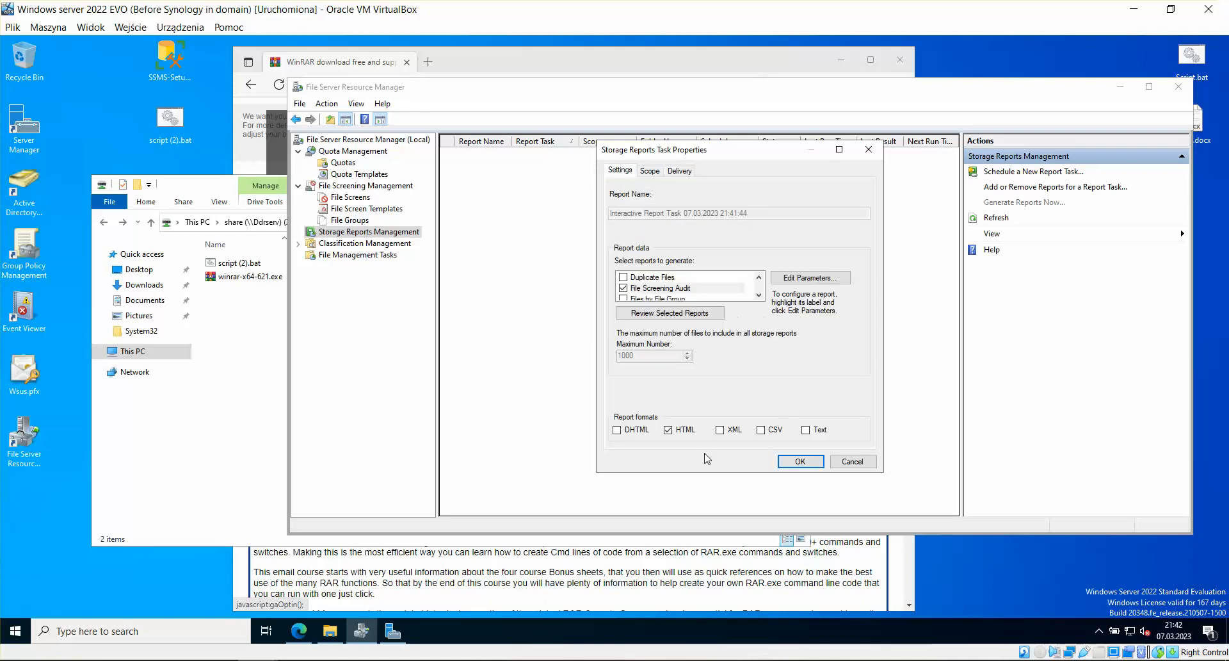
left_click(799, 461)
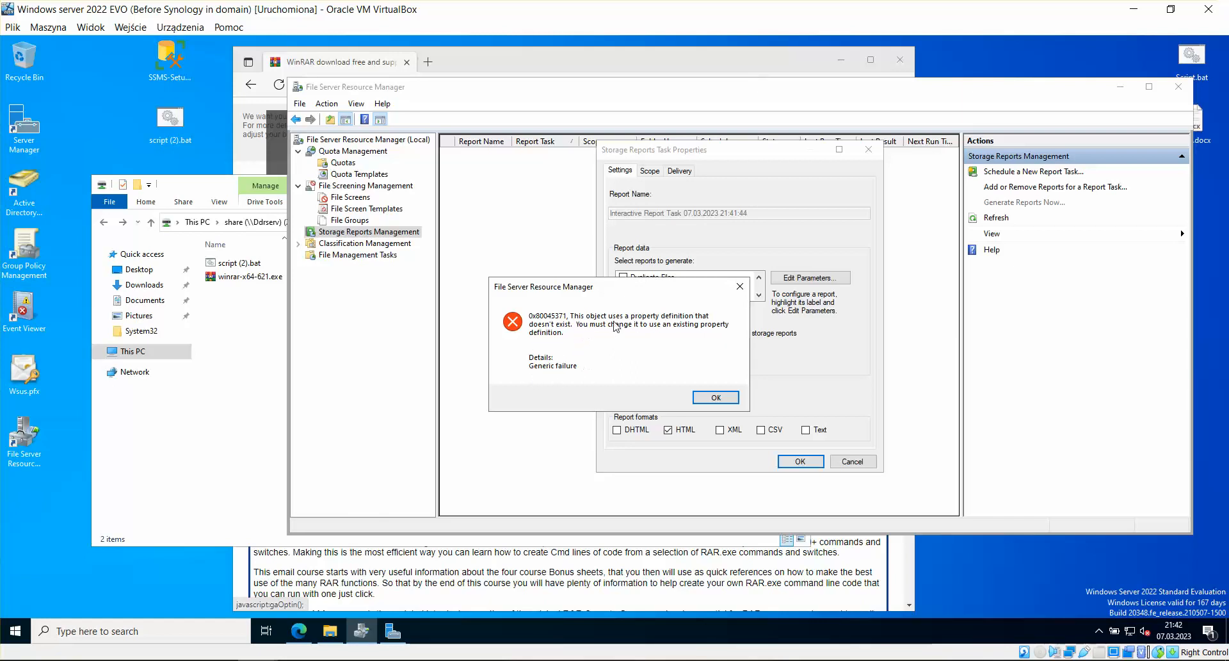
left_click(716, 398)
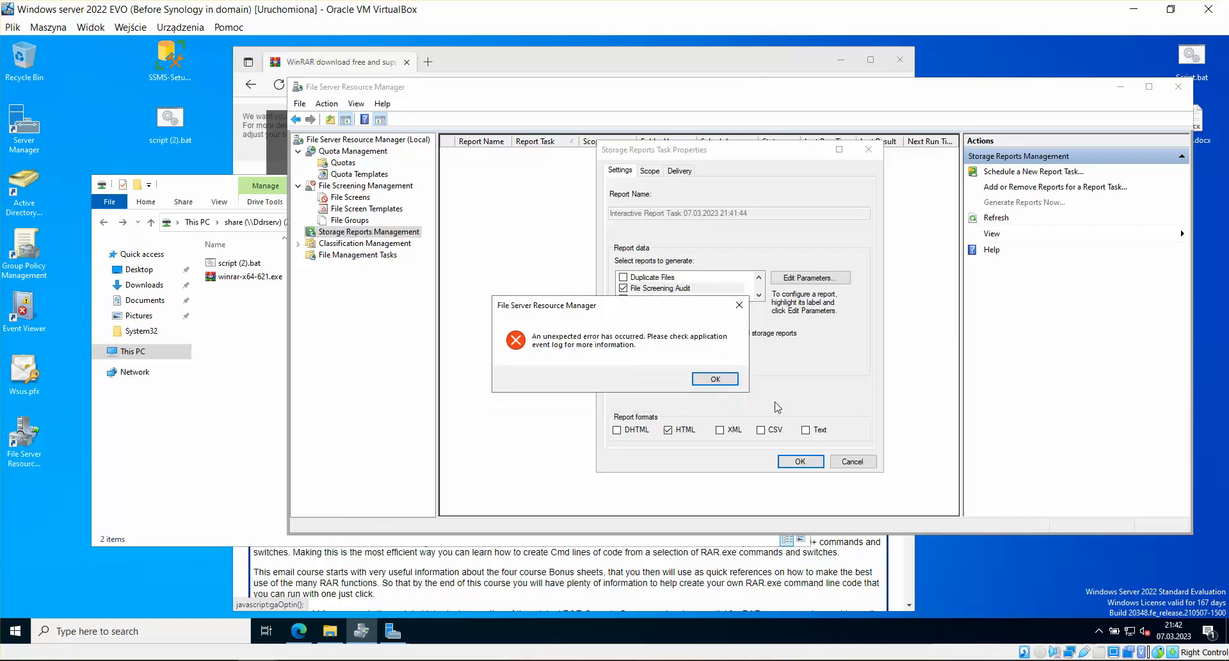
left_click(715, 379)
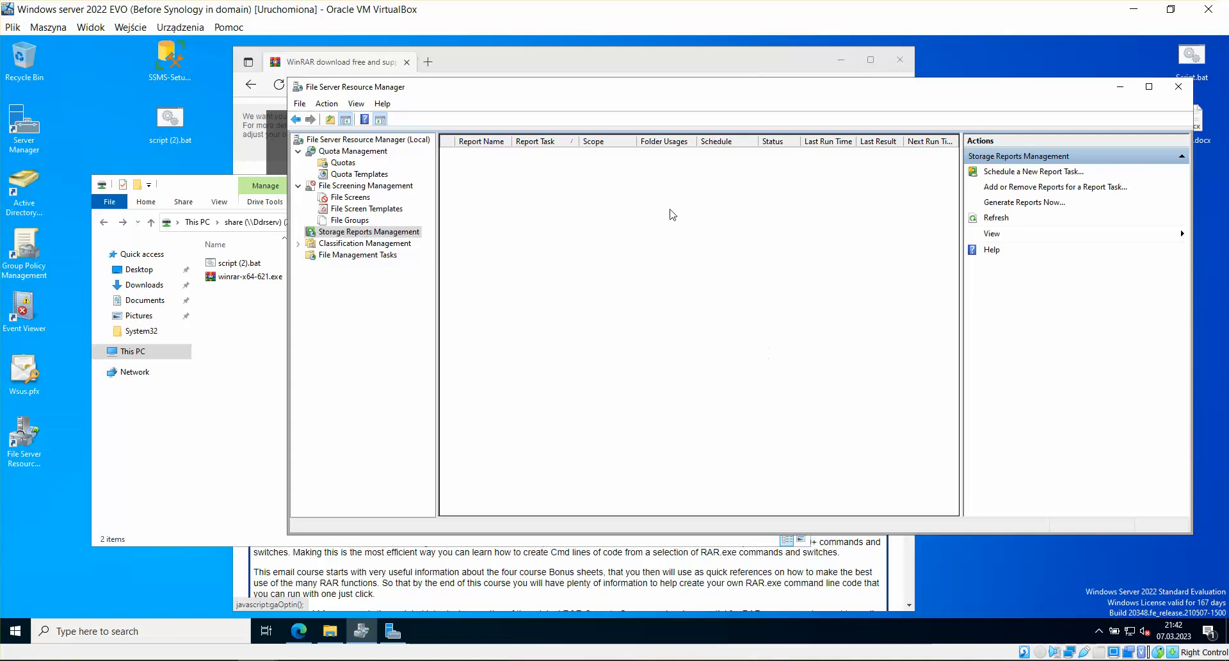
Create a new report task named rreport with HTML output scoped to User Files.
left_click(1027, 173)
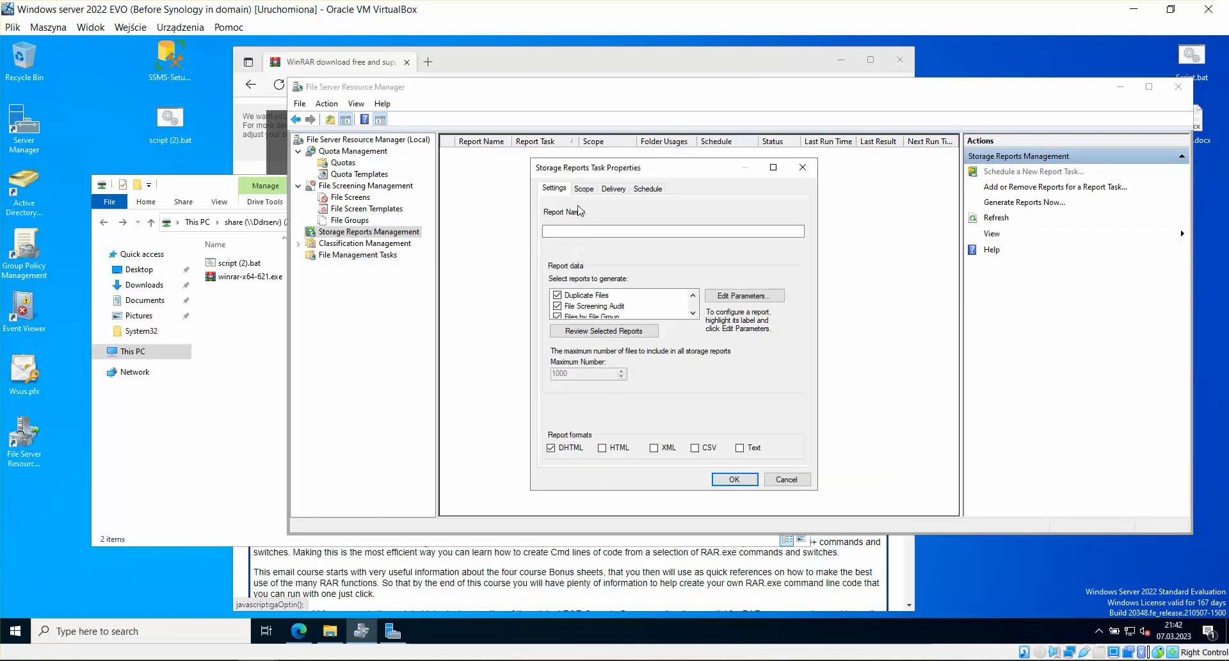
left_click(589, 236)
type("repor")
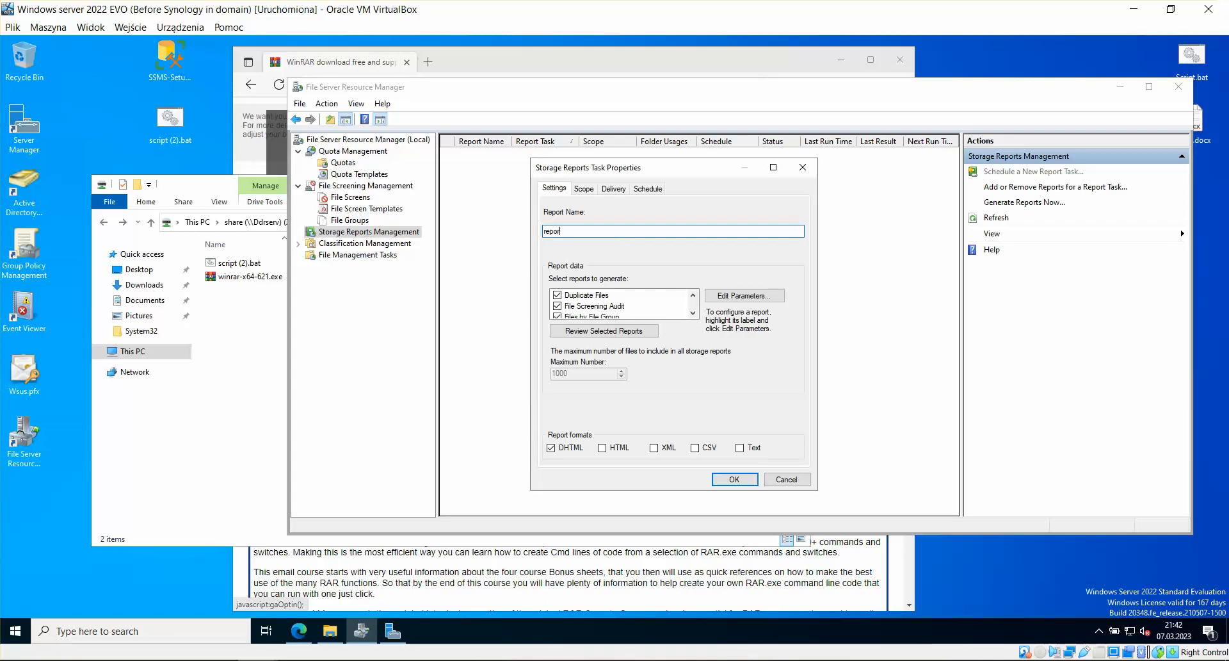
type("t")
left_click(602, 449)
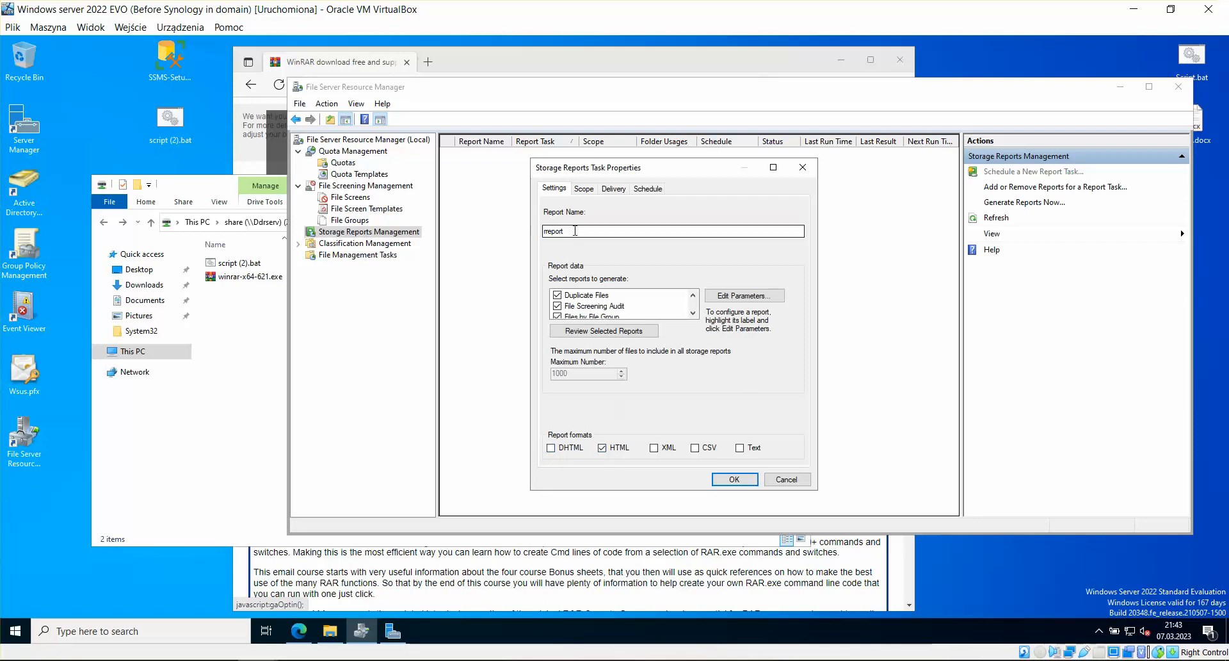
left_click(583, 189)
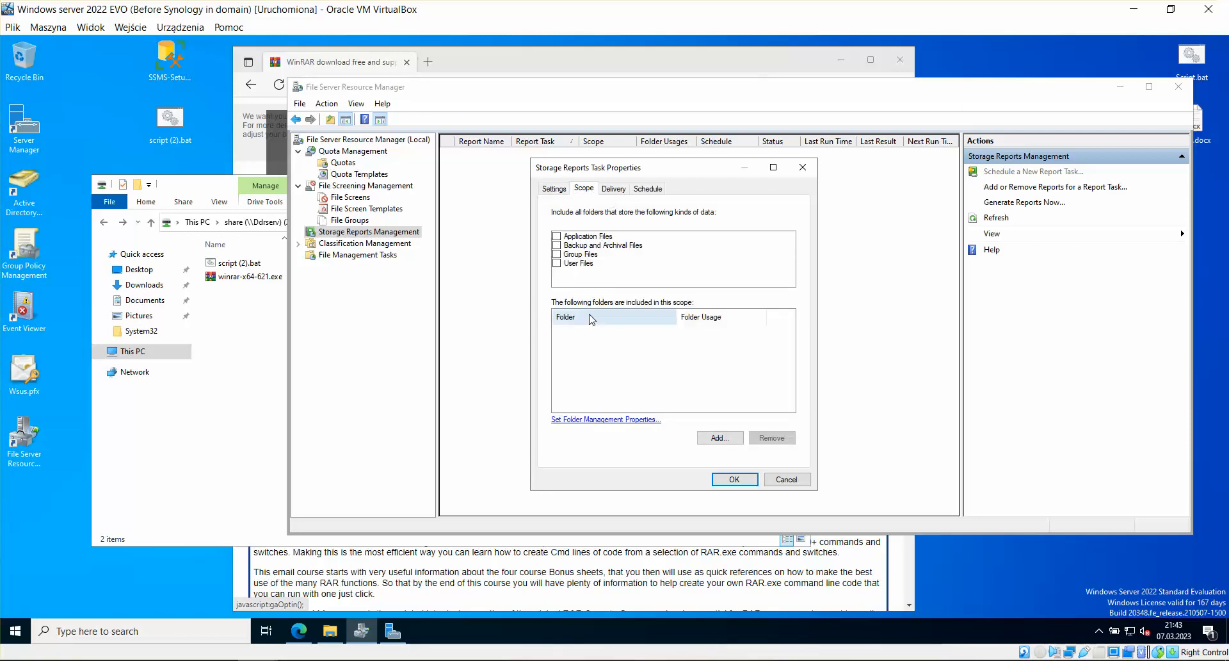
left_click(581, 264)
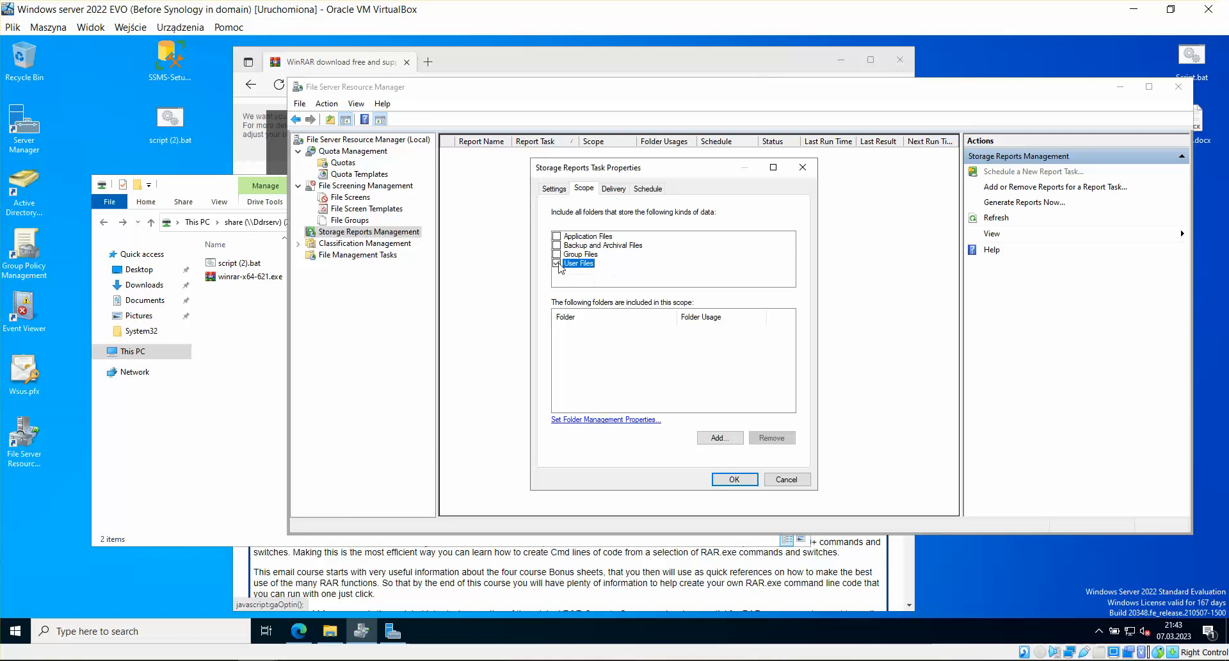
Schedule the rreport task weekly on Mondays and save it.
left_click(645, 188)
left_click(612, 189)
left_click(705, 382)
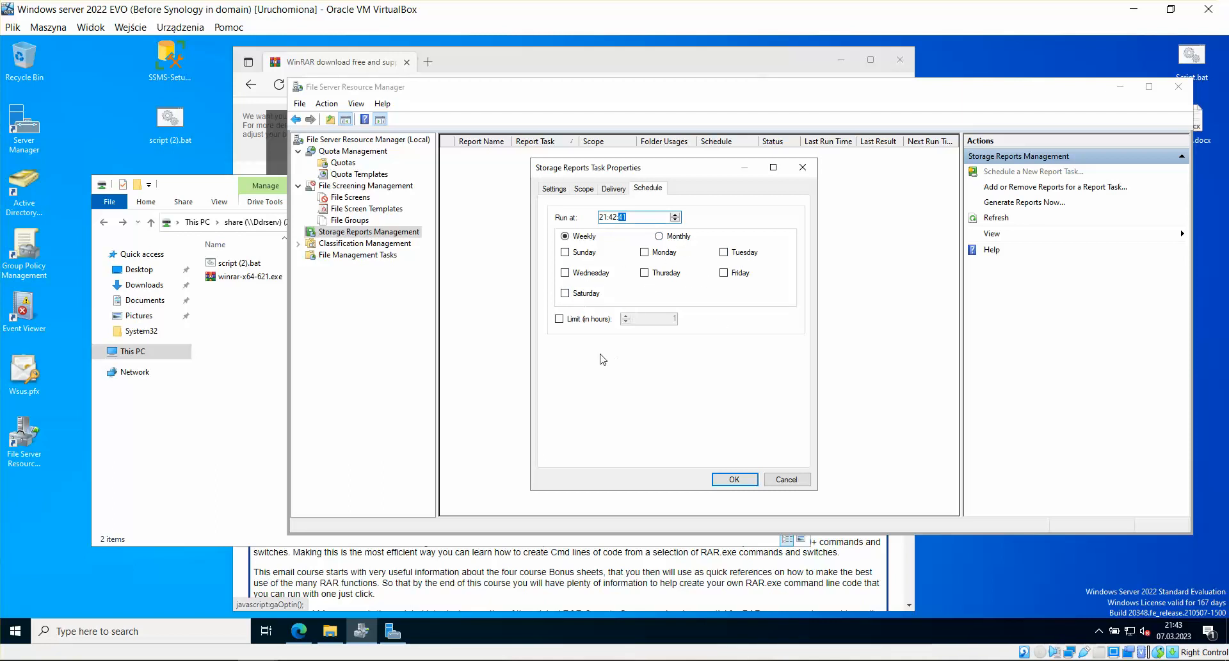
left_click(559, 319)
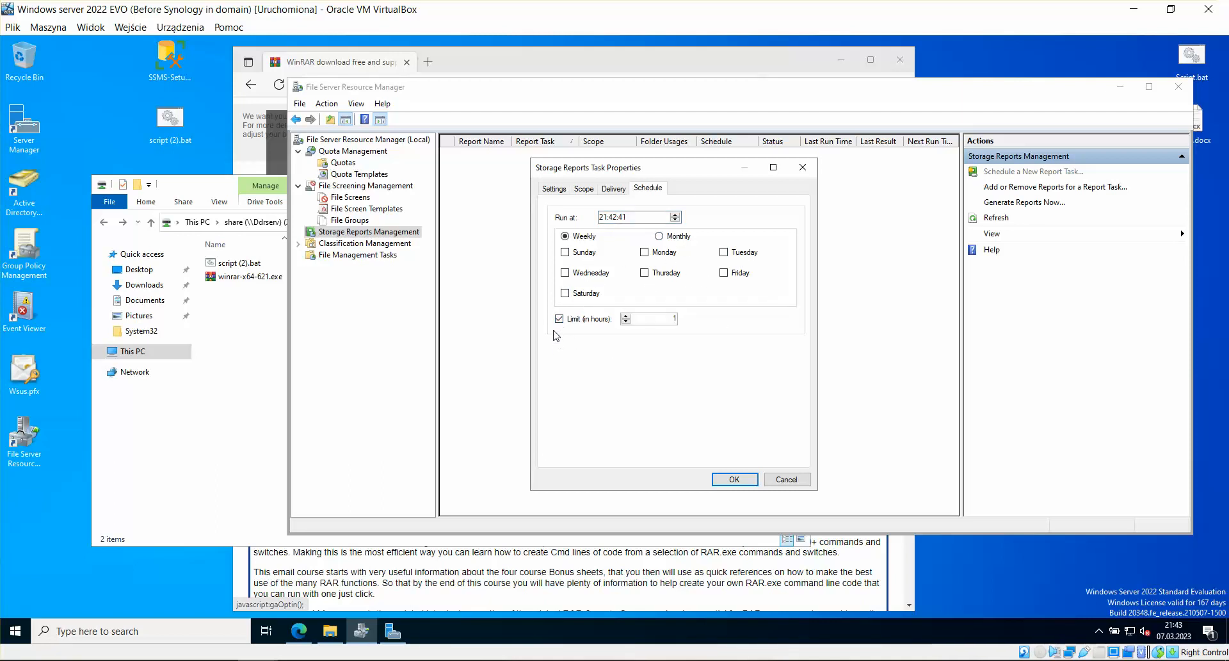
left_click(559, 319)
left_click(618, 189)
left_click(698, 387)
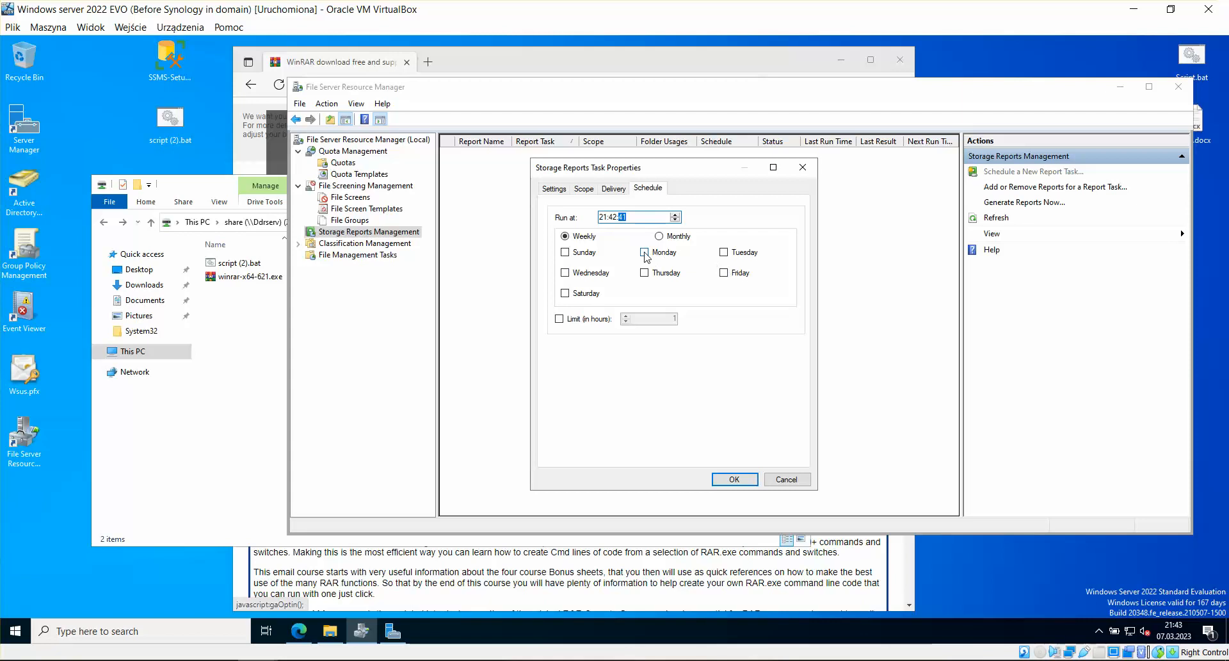
left_click(613, 188)
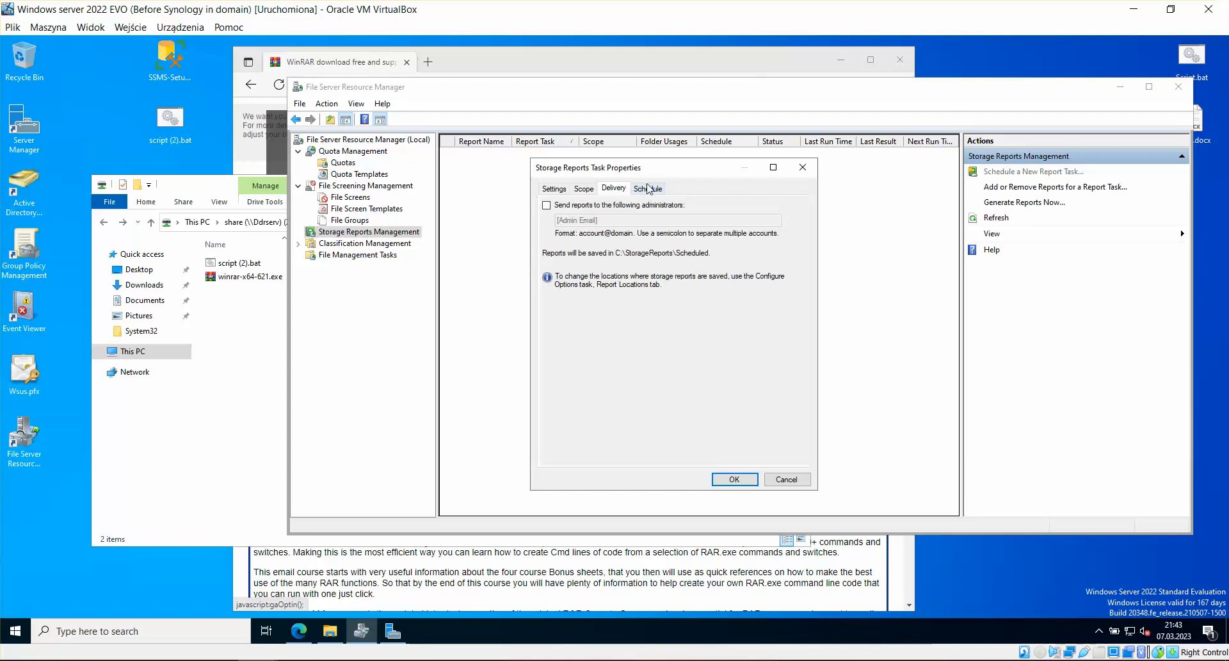
left_click(648, 188)
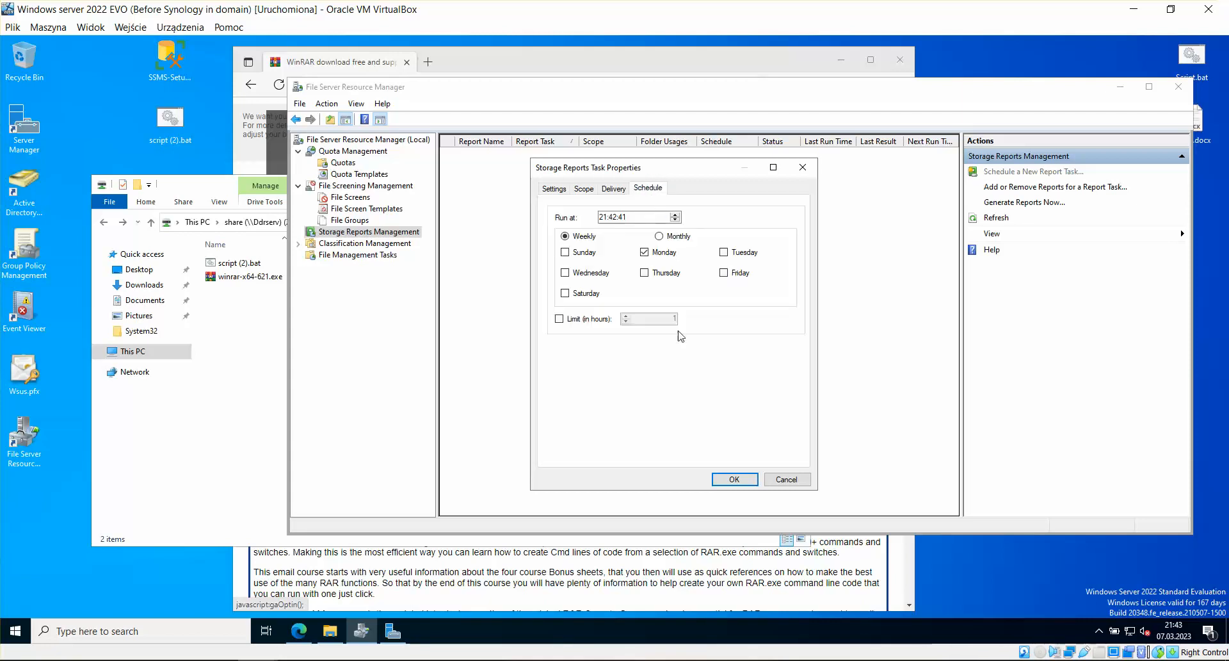
left_click(735, 479)
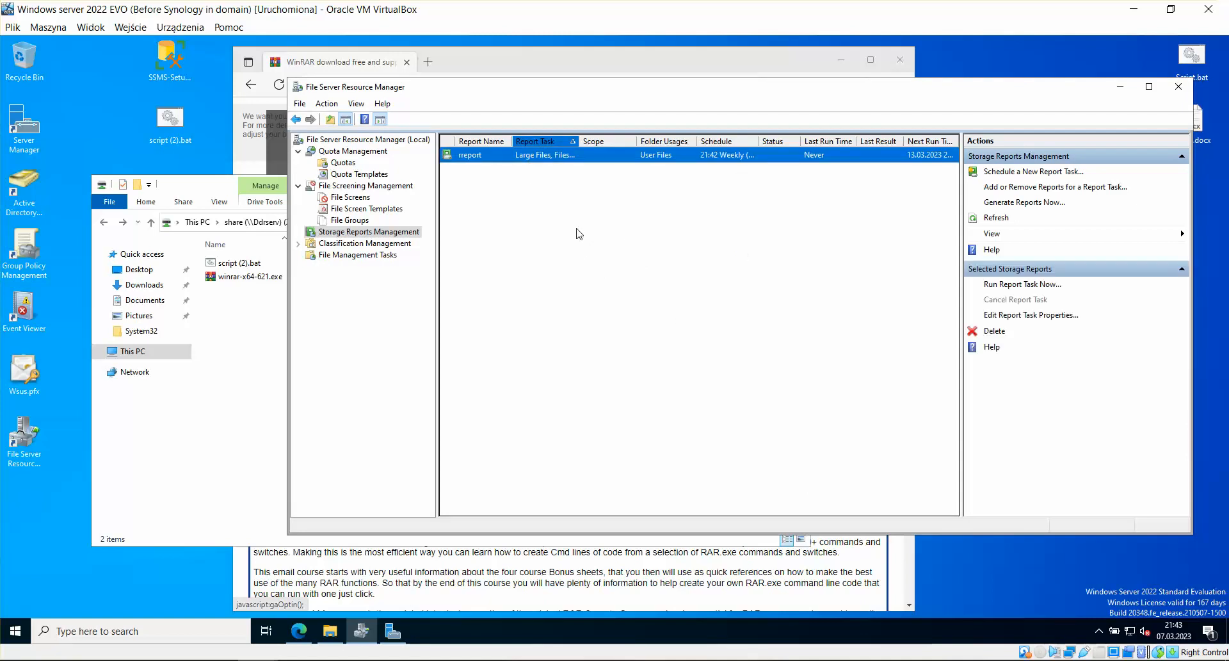
Run the rreport task now, generating its reports in the background.
right_click(632, 161)
left_click(689, 168)
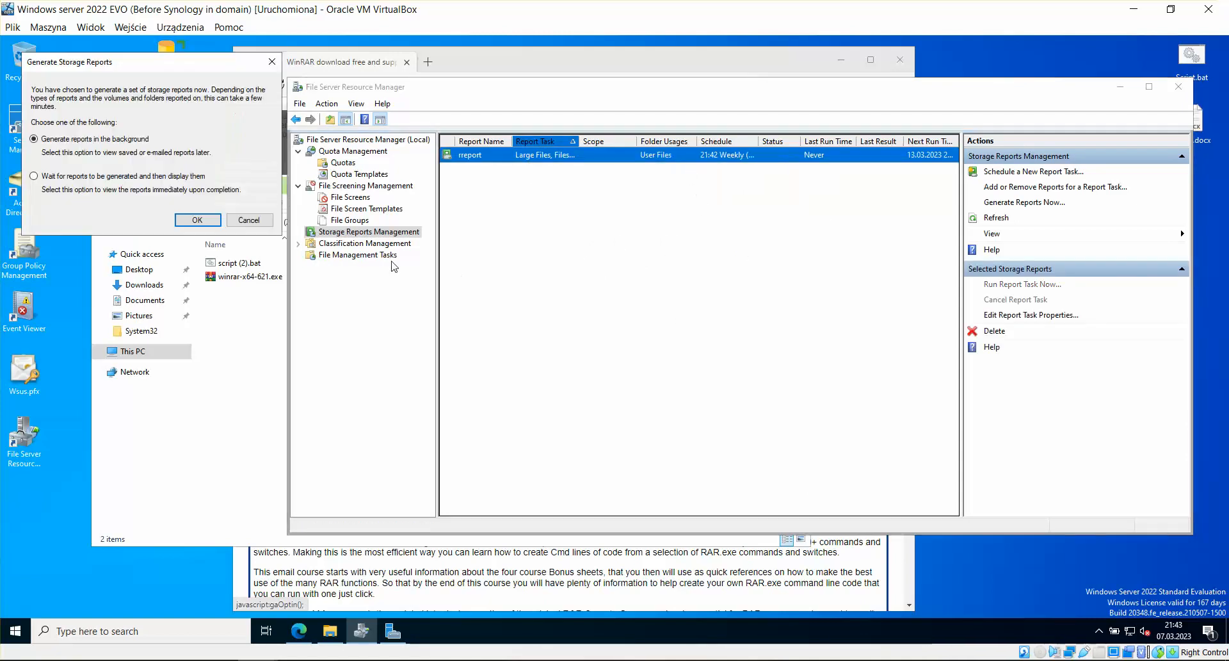
left_click(197, 220)
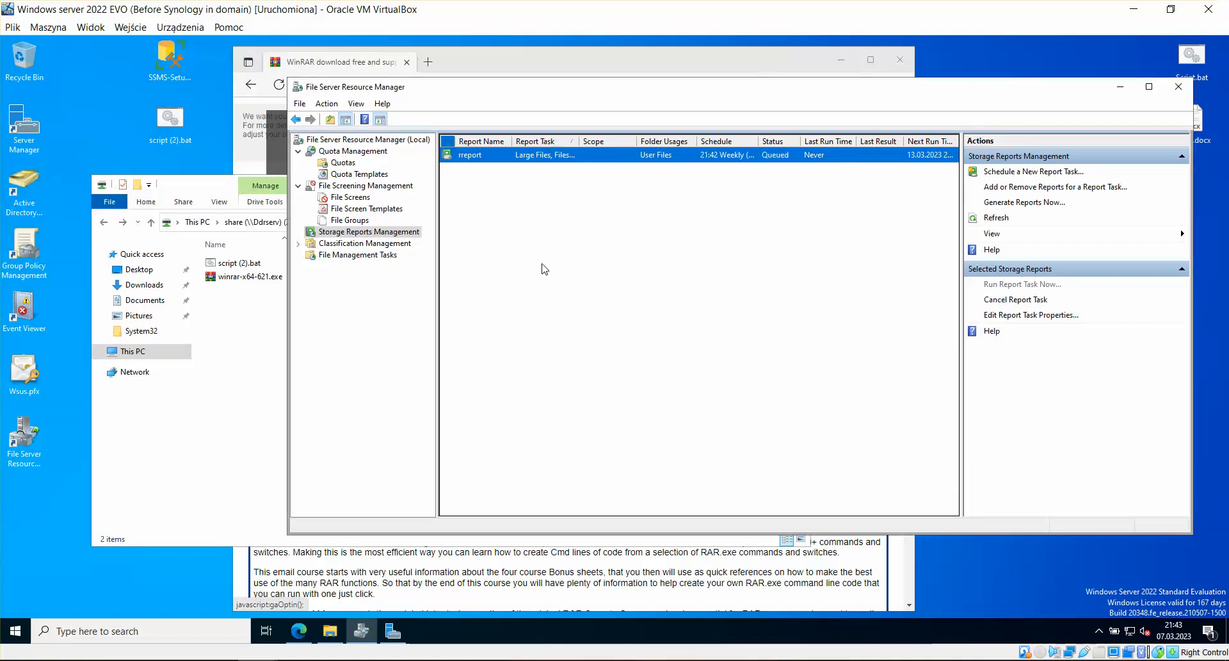
Close the browser, widen the Schedule column and enlarge the Resource Manager window.
left_click(538, 69)
left_click(900, 59)
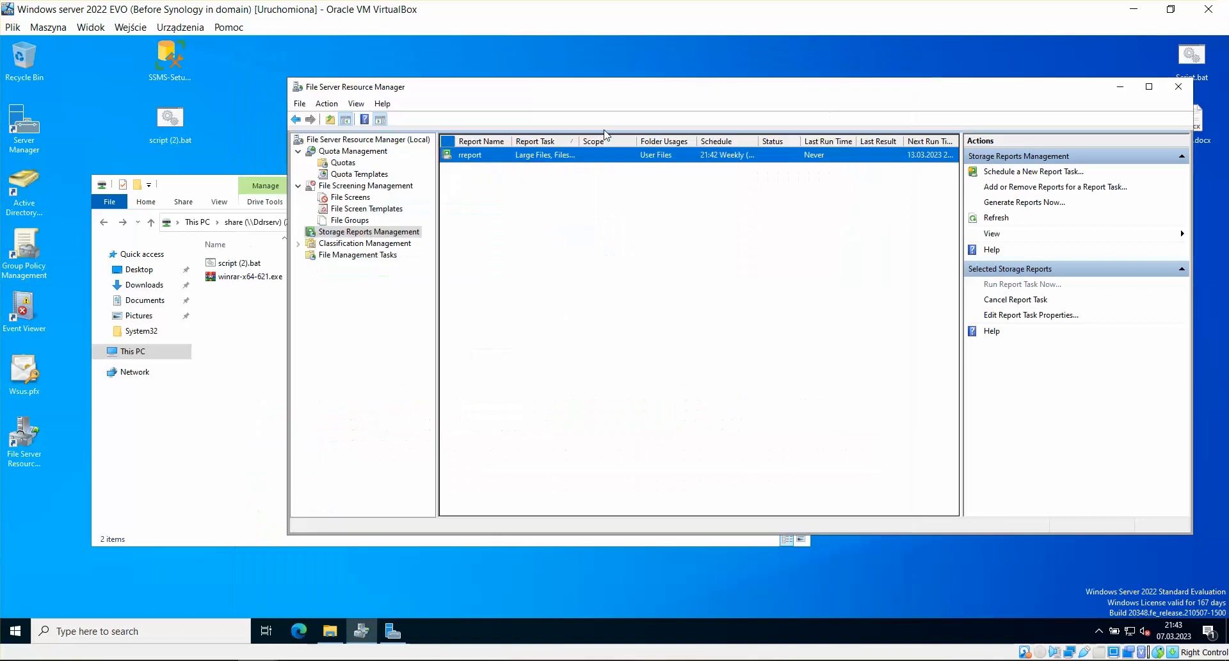
left_click_drag(634, 86, 515, 80)
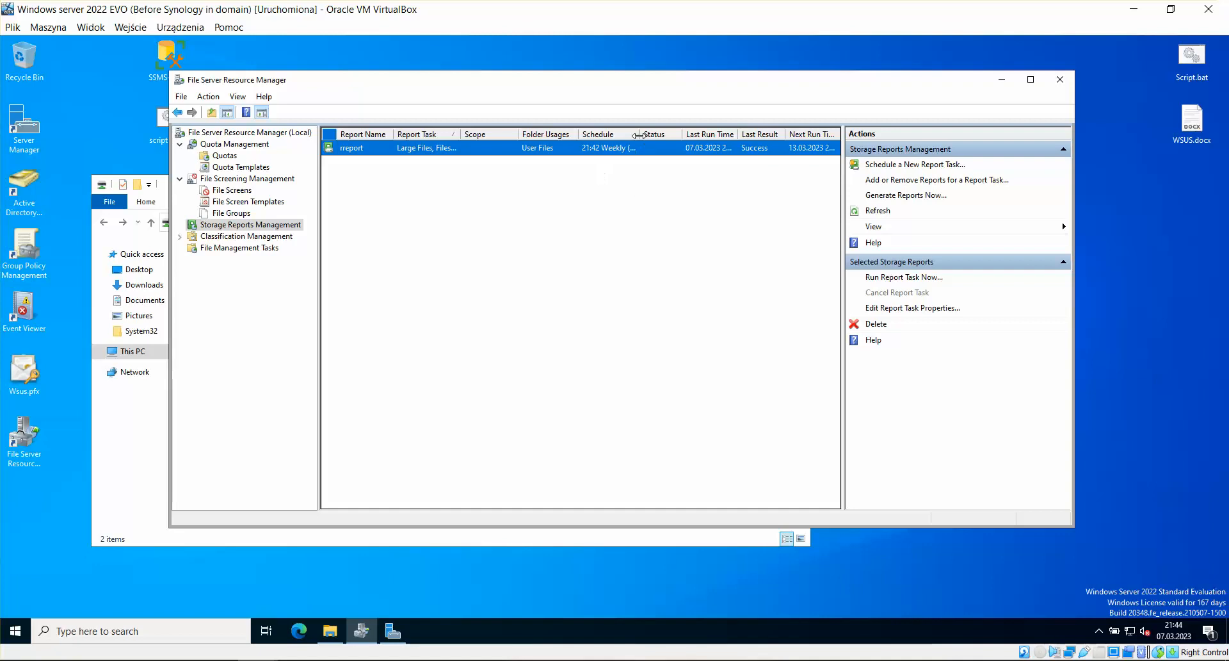
left_click_drag(639, 135, 664, 134)
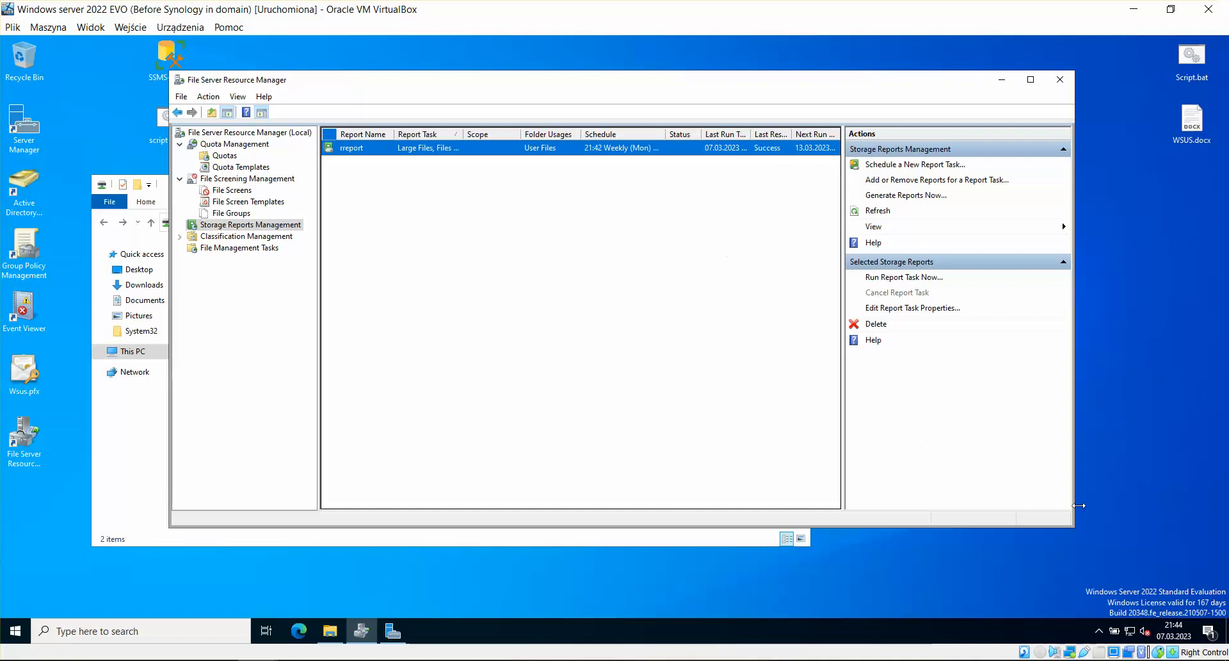
left_click_drag(1075, 527, 1167, 586)
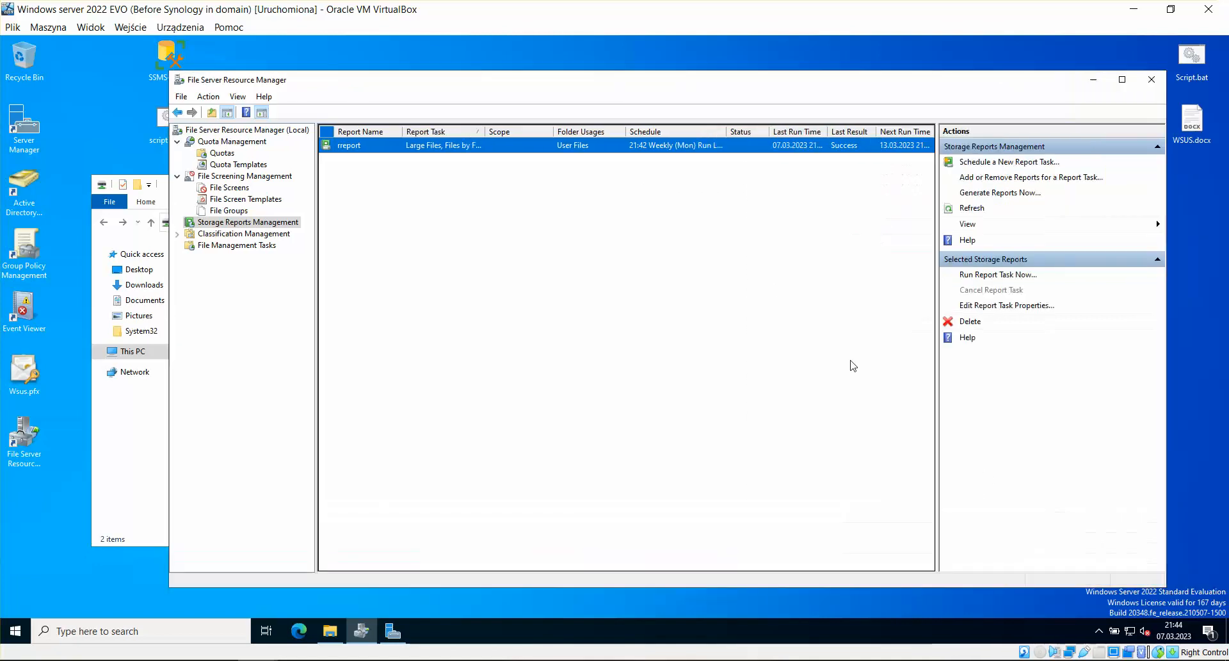
right_click(582, 149)
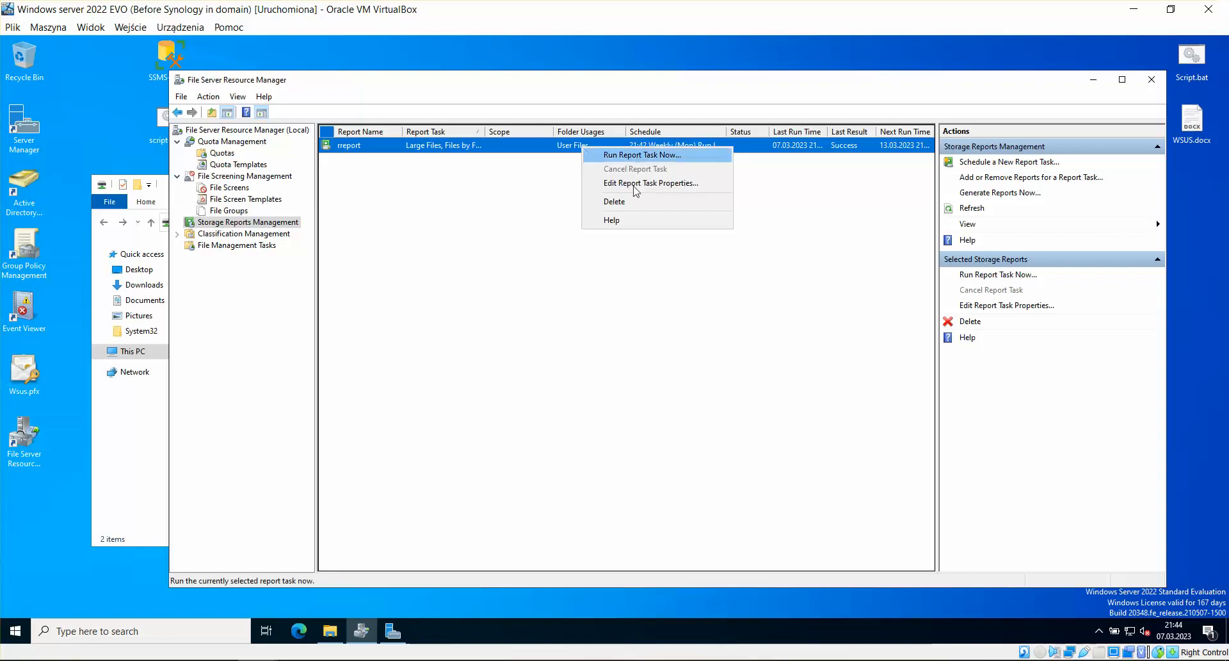
left_click(690, 183)
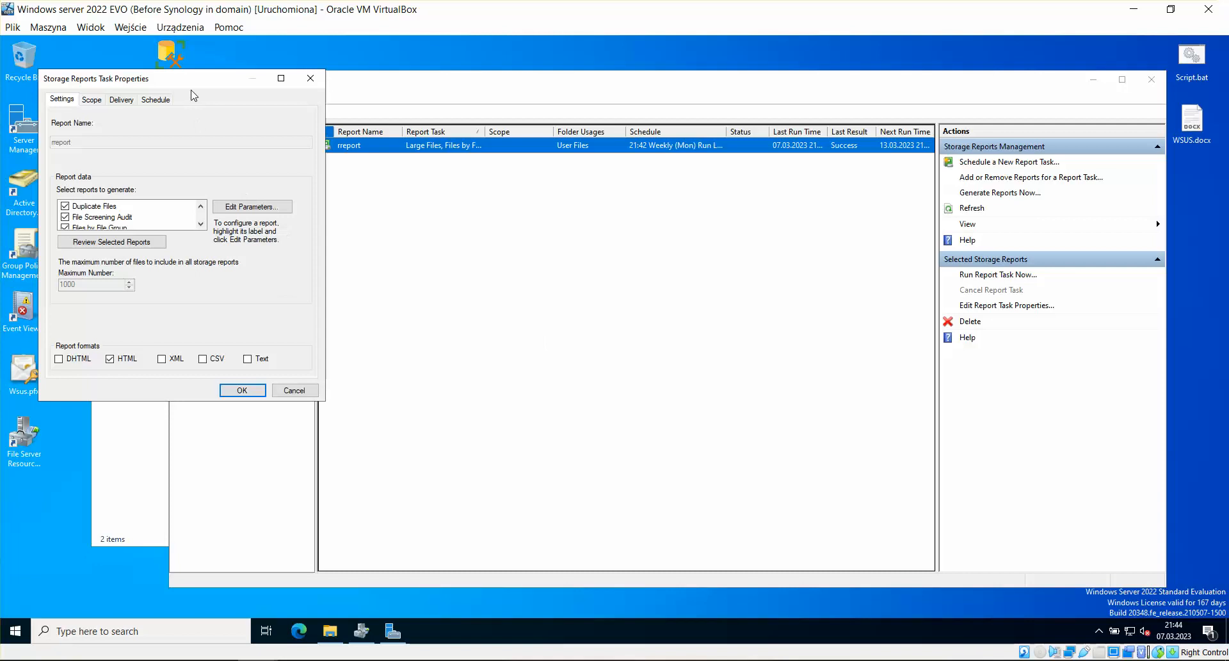
left_click_drag(193, 96, 378, 104)
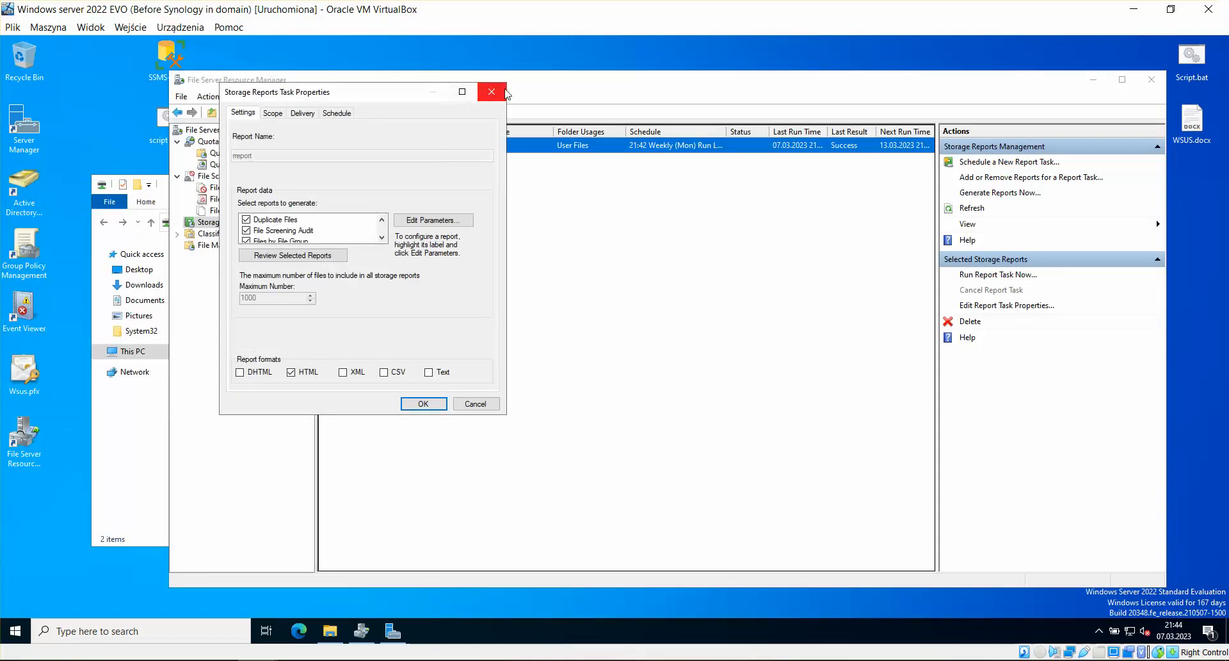
key("ctrl+Tab")
key("ctrl+Tab")
key("ctrl+Tab")
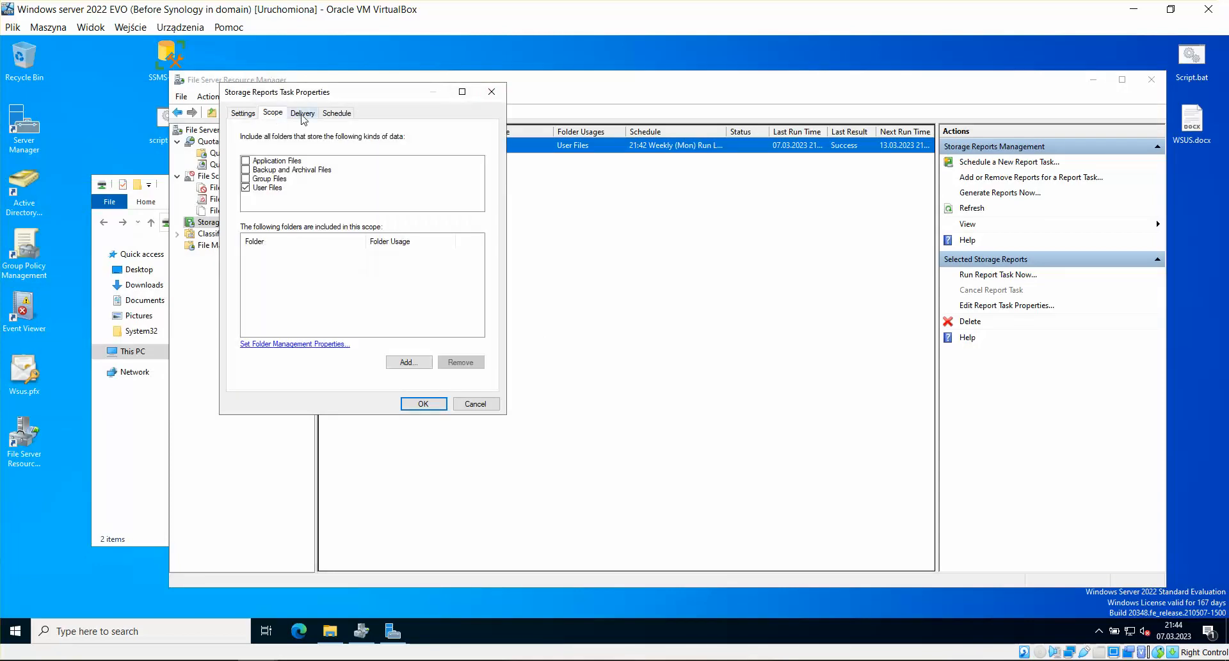
left_click(492, 93)
left_click(561, 266)
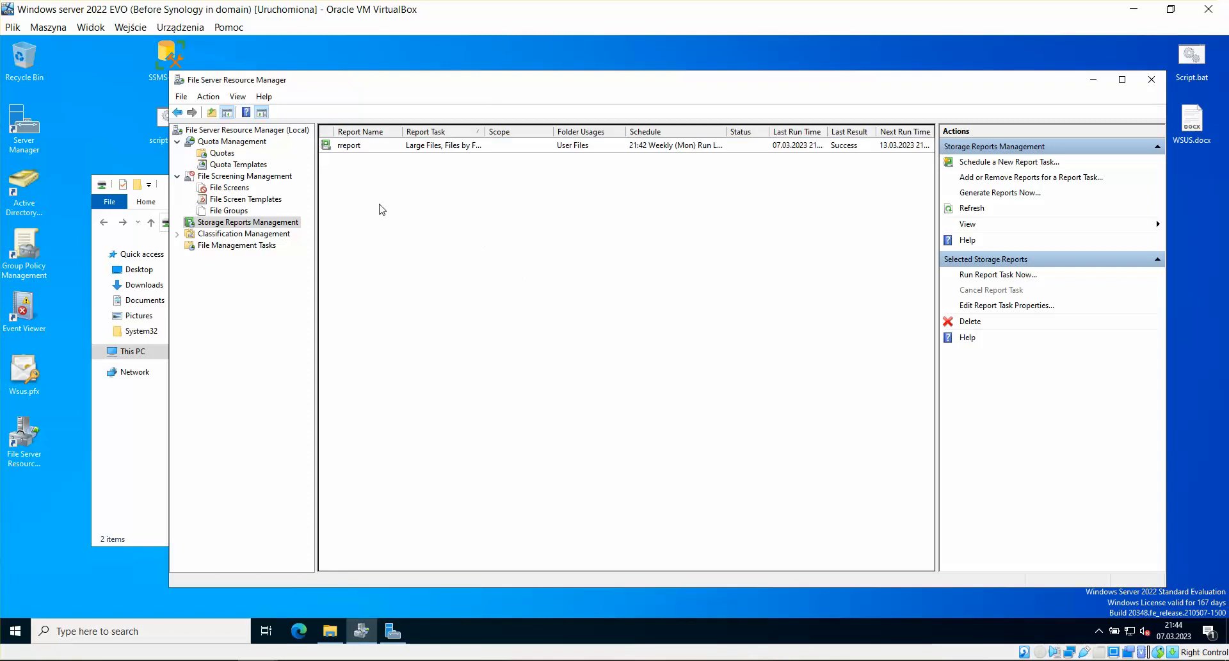
left_click(345, 150)
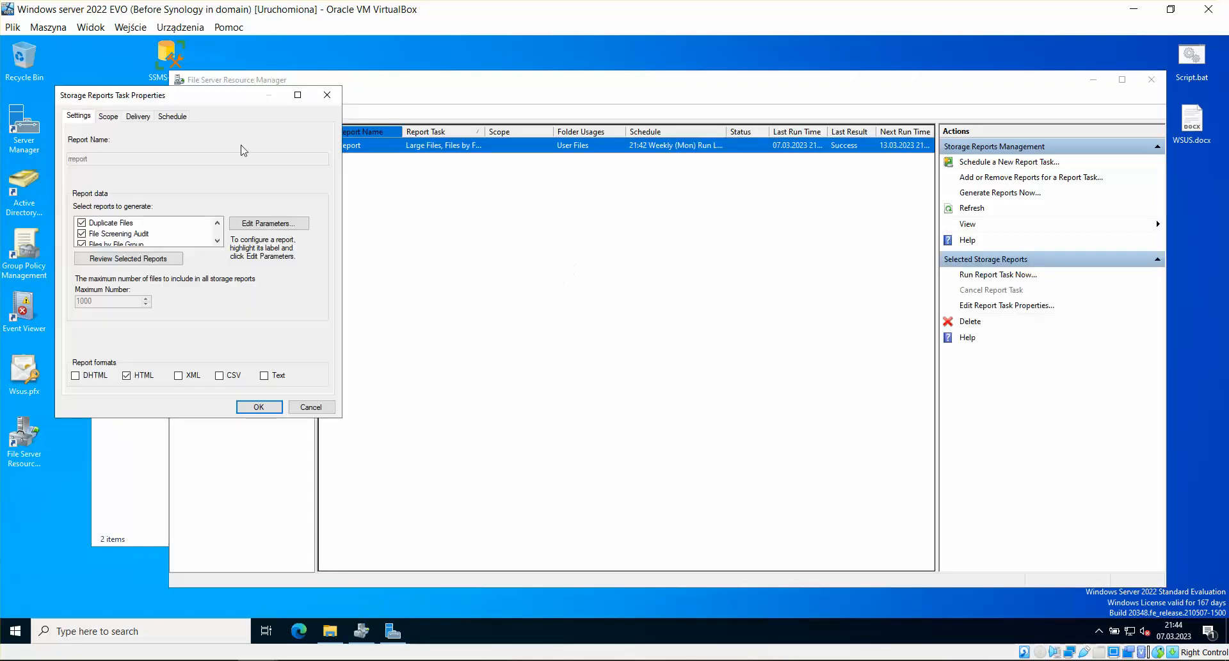
left_click(327, 94)
left_click(407, 253)
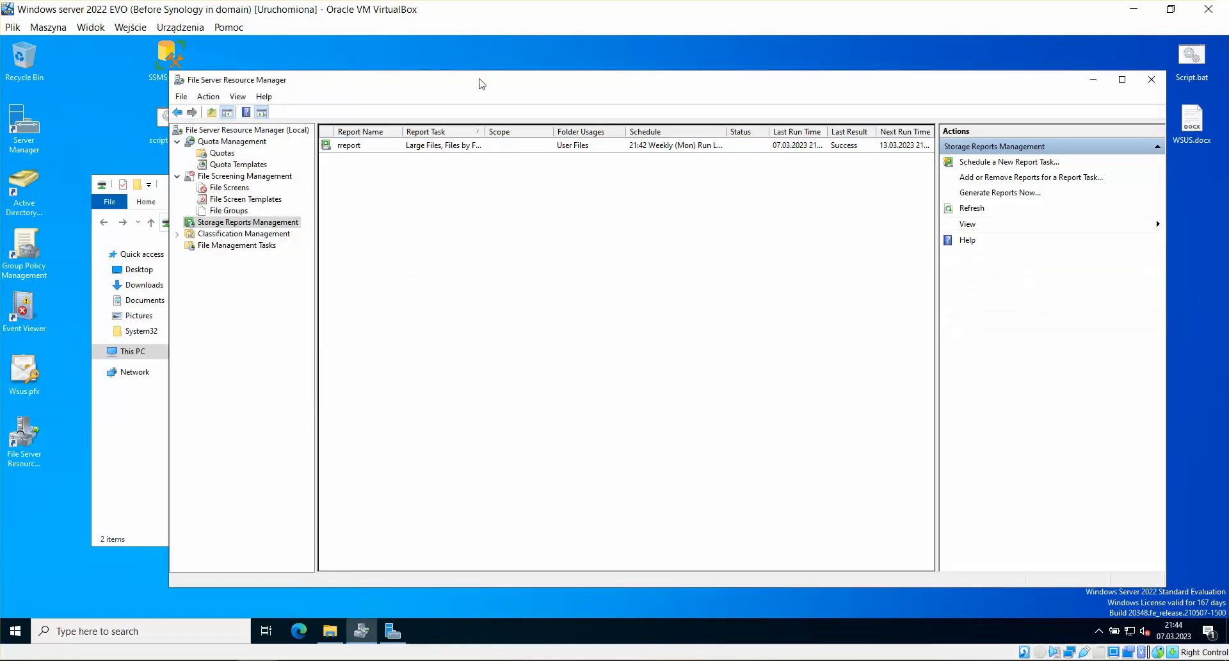
left_click_drag(481, 84, 553, 71)
Browse to C:\SHARE through This PC and Local Disk (C:), then close the Explorer window.
left_click(215, 338)
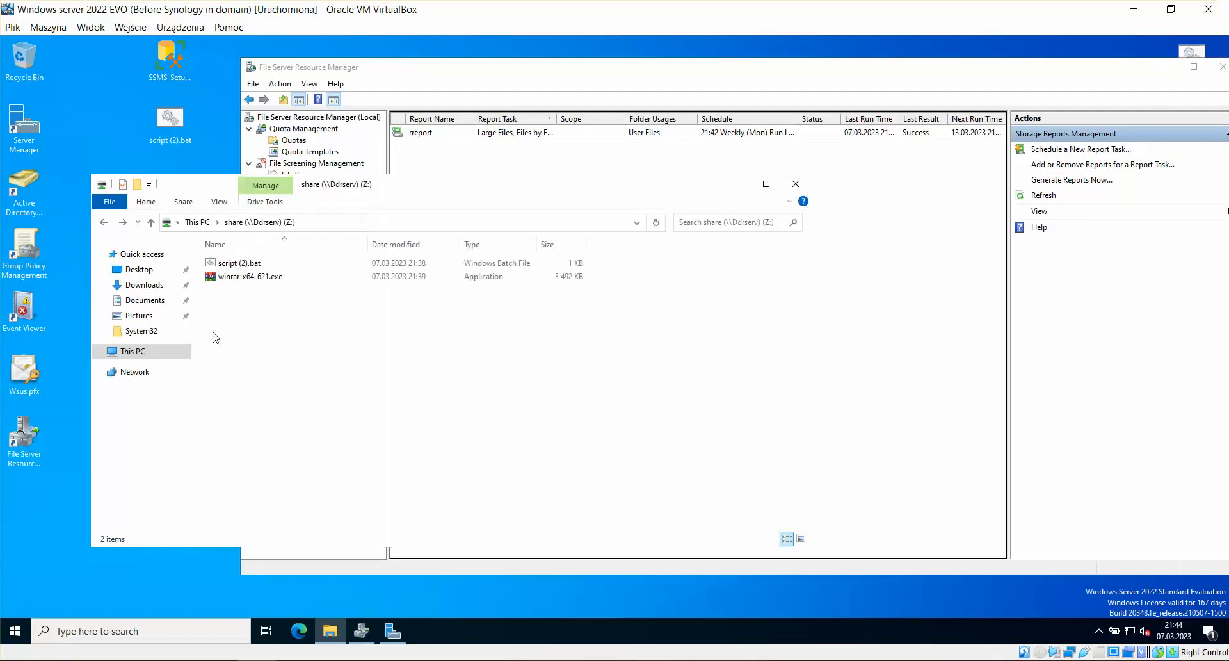
left_click(162, 350)
left_click(269, 393)
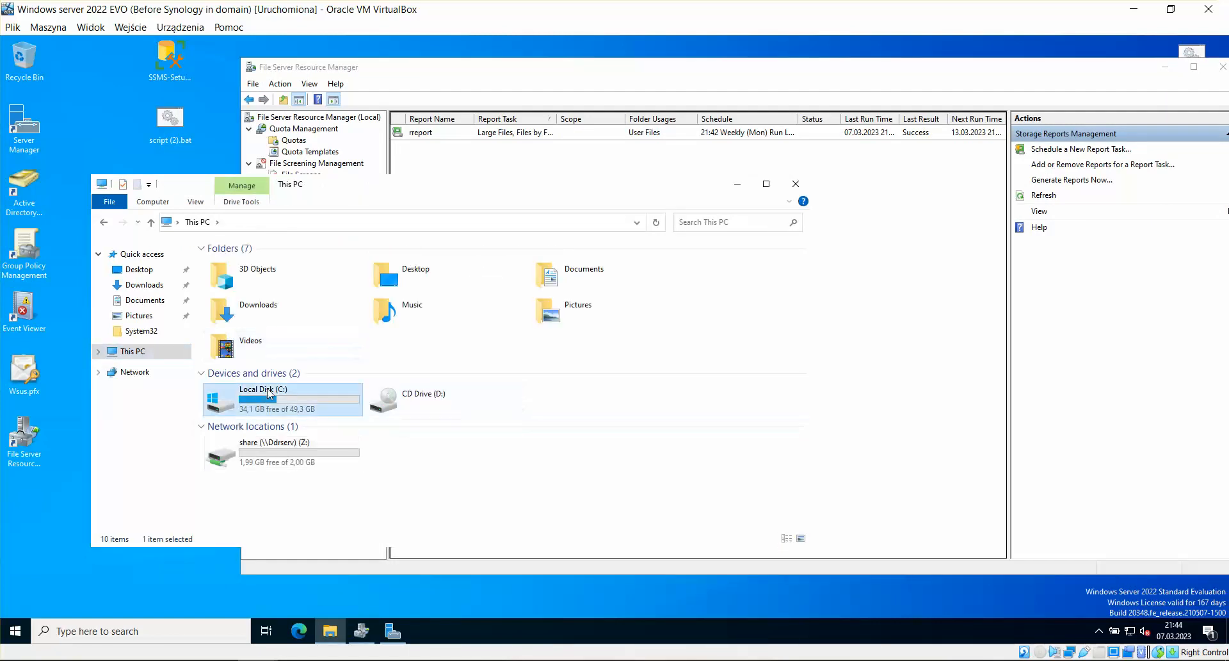
double_click(269, 393)
double_click(227, 305)
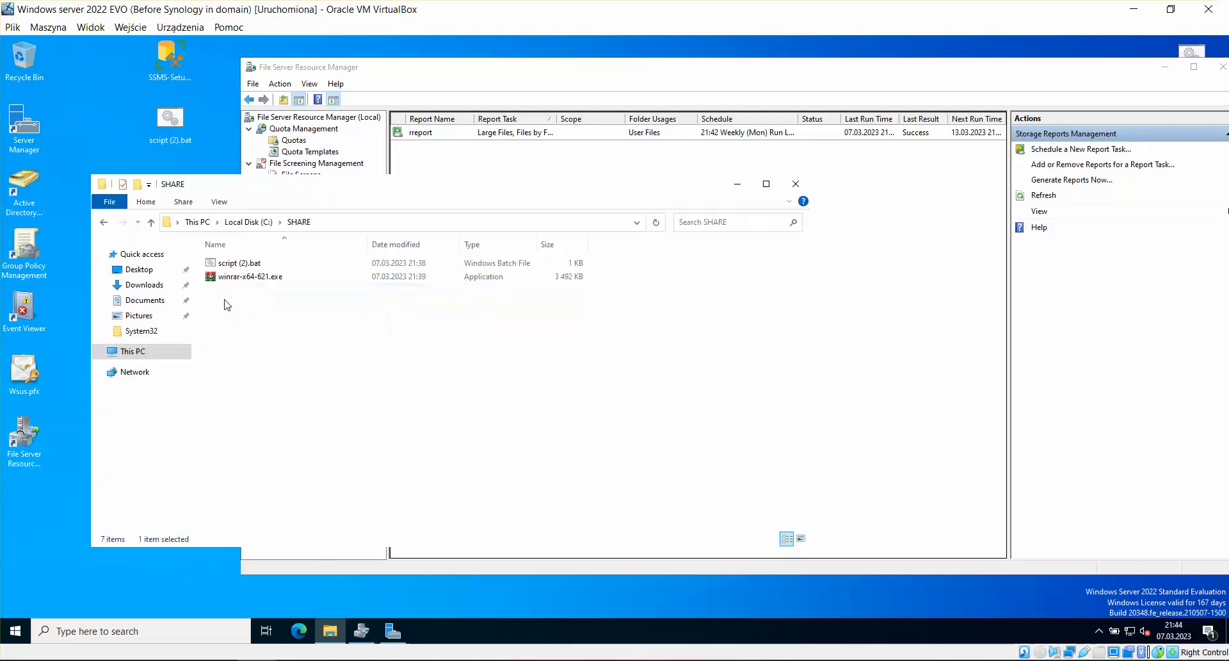
left_click(103, 222)
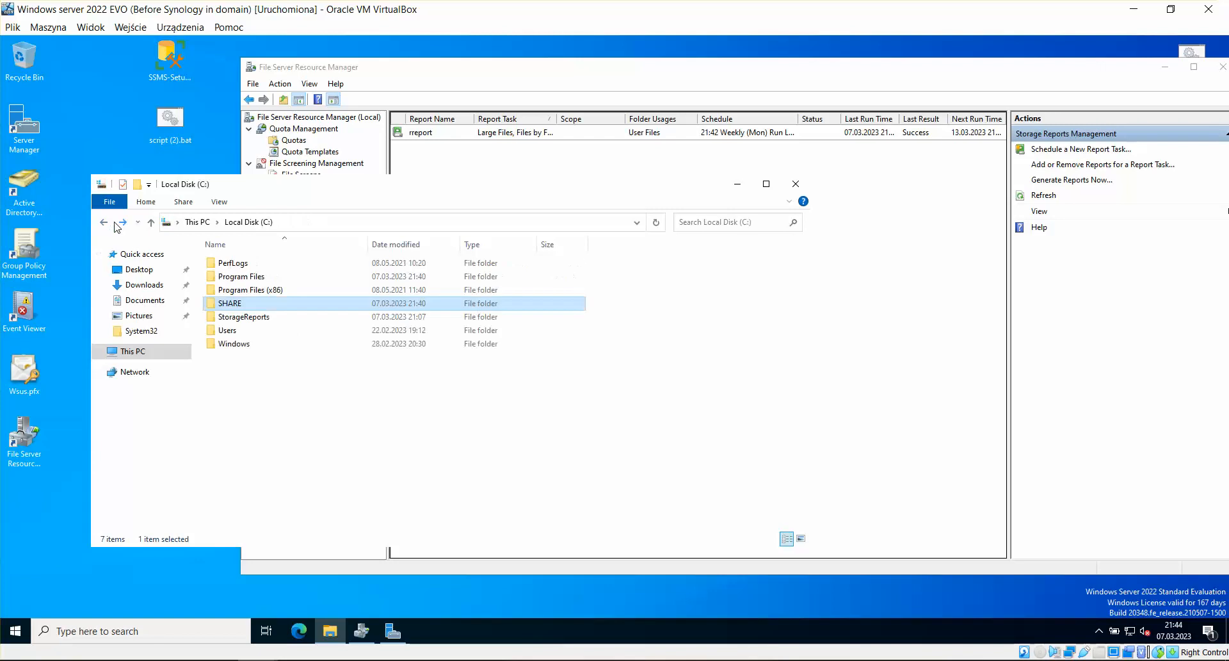
left_click(118, 224)
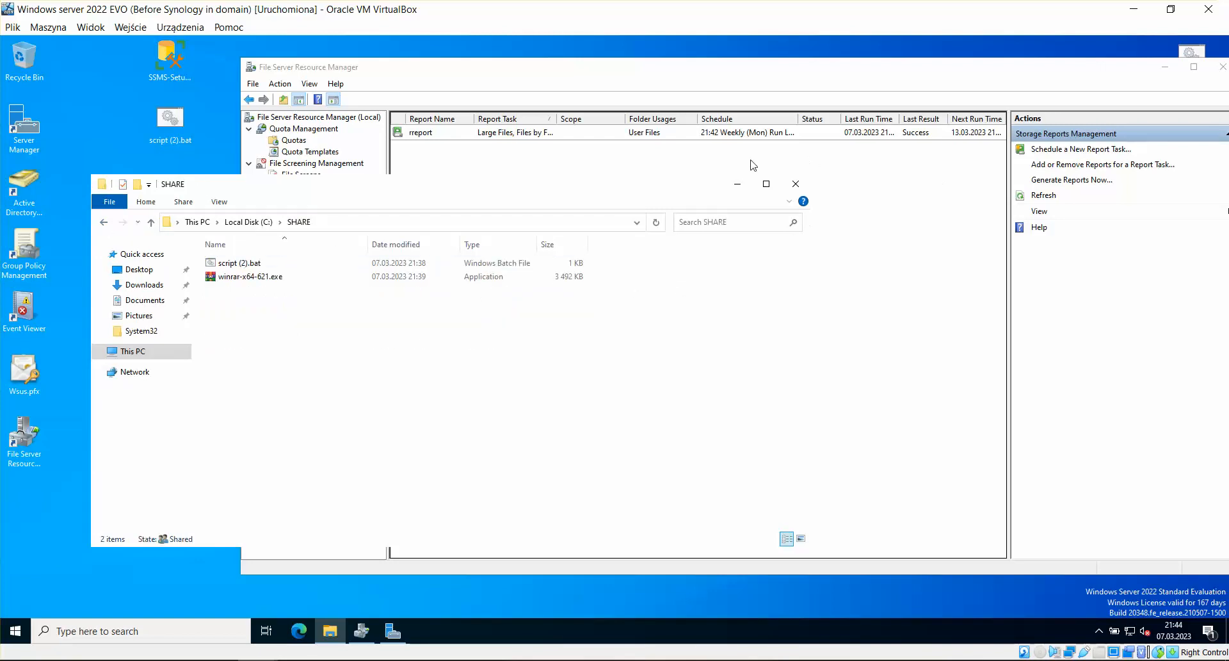
left_click_drag(641, 193, 569, 186)
left_click(727, 178)
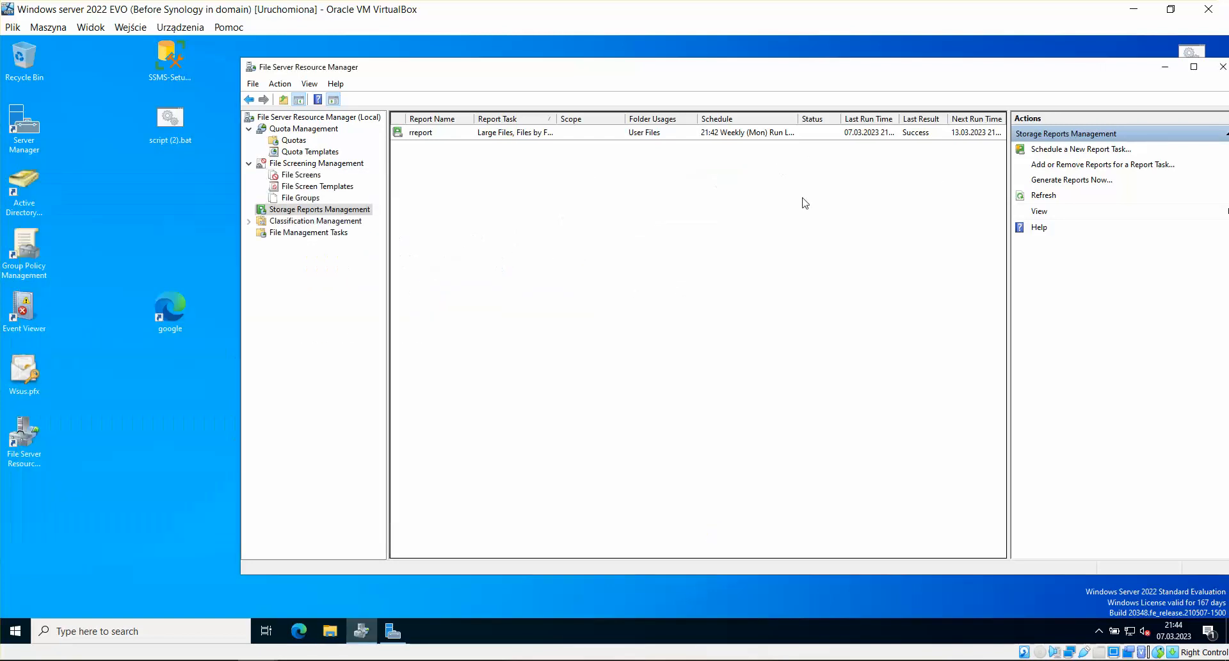
left_click(1044, 196)
left_click(1040, 212)
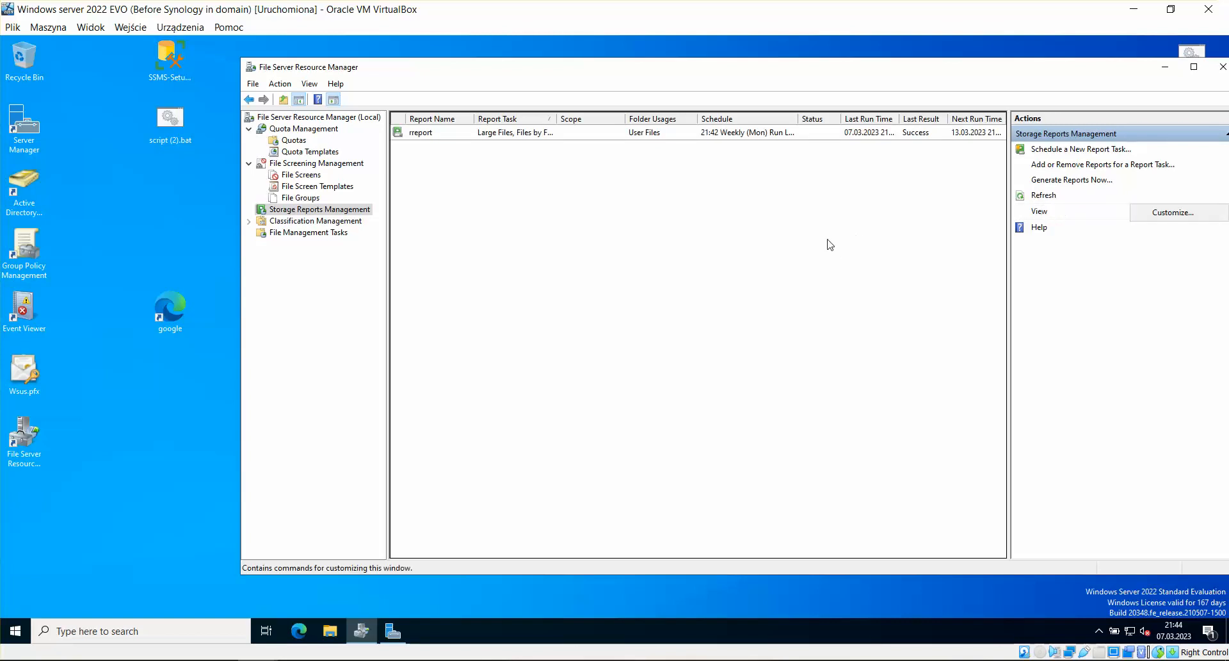
left_click(1171, 212)
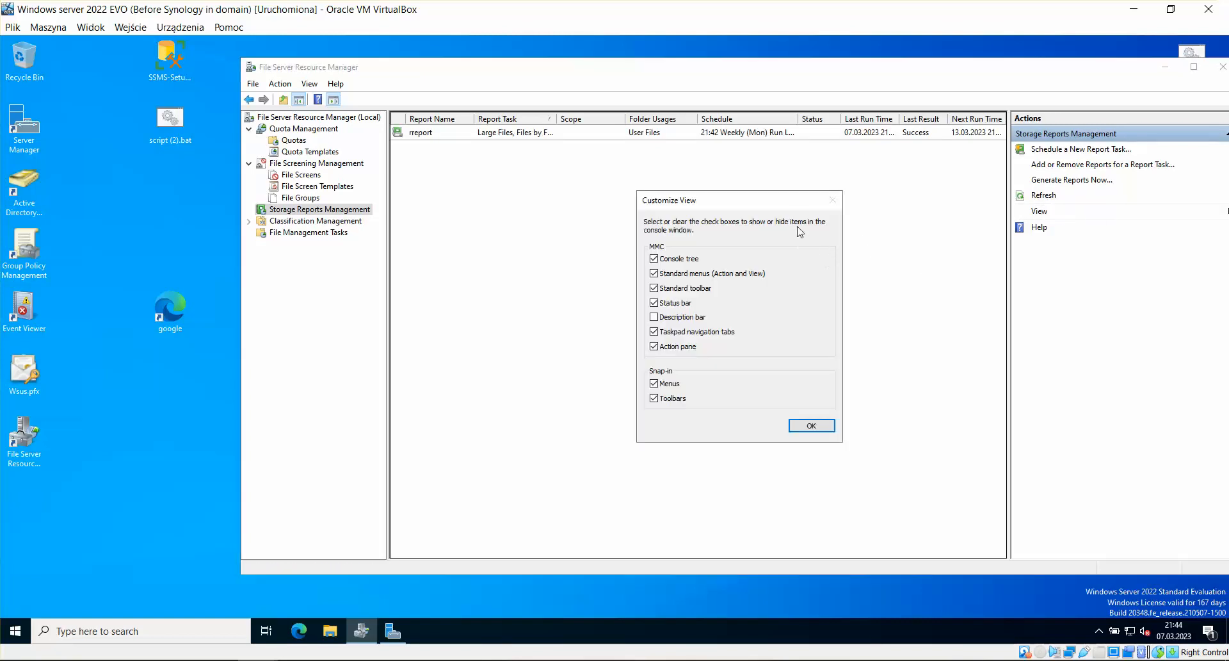
left_click_drag(829, 207, 712, 220)
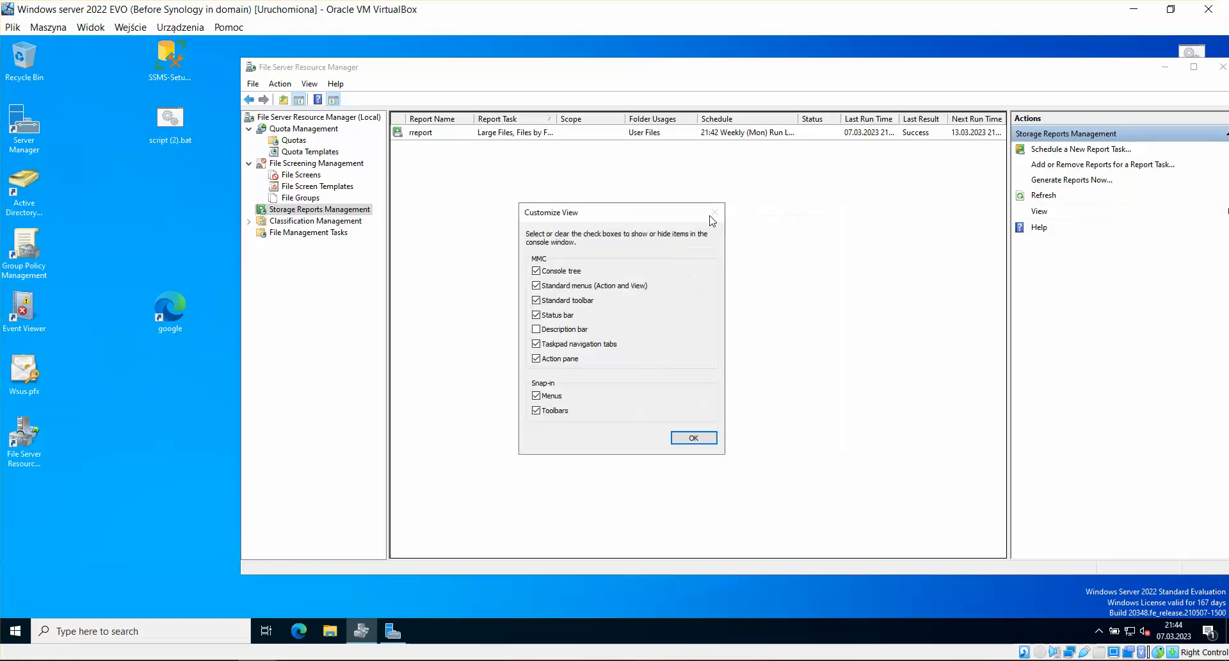
left_click(693, 438)
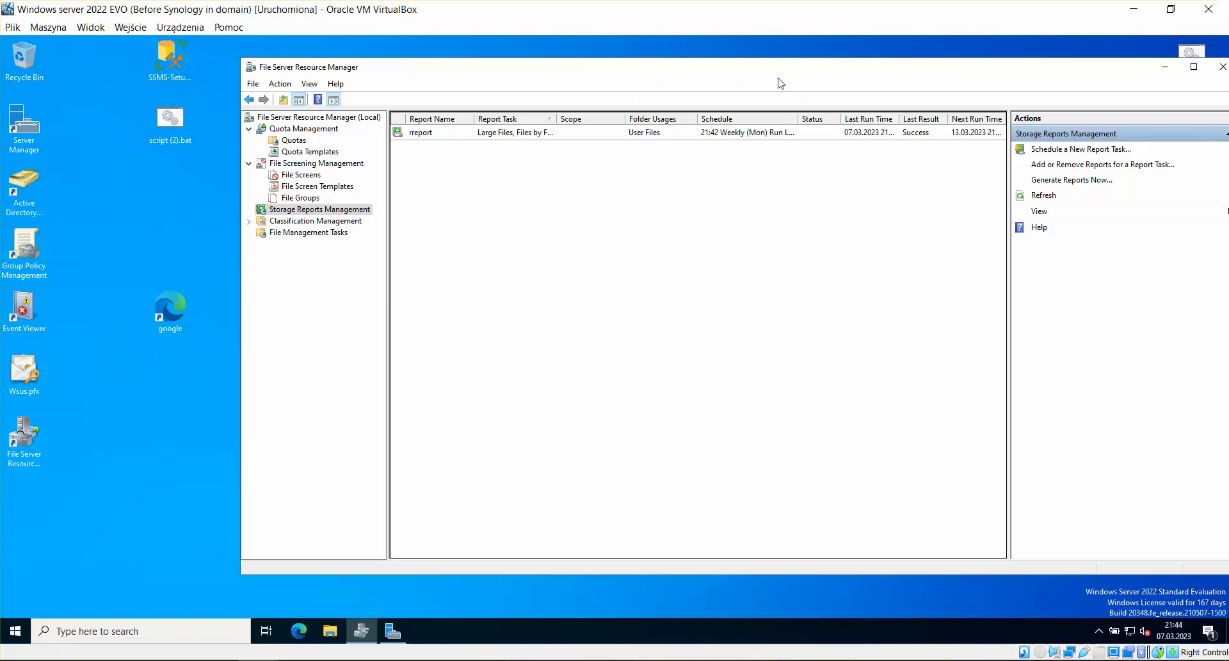
left_click_drag(781, 68, 670, 89)
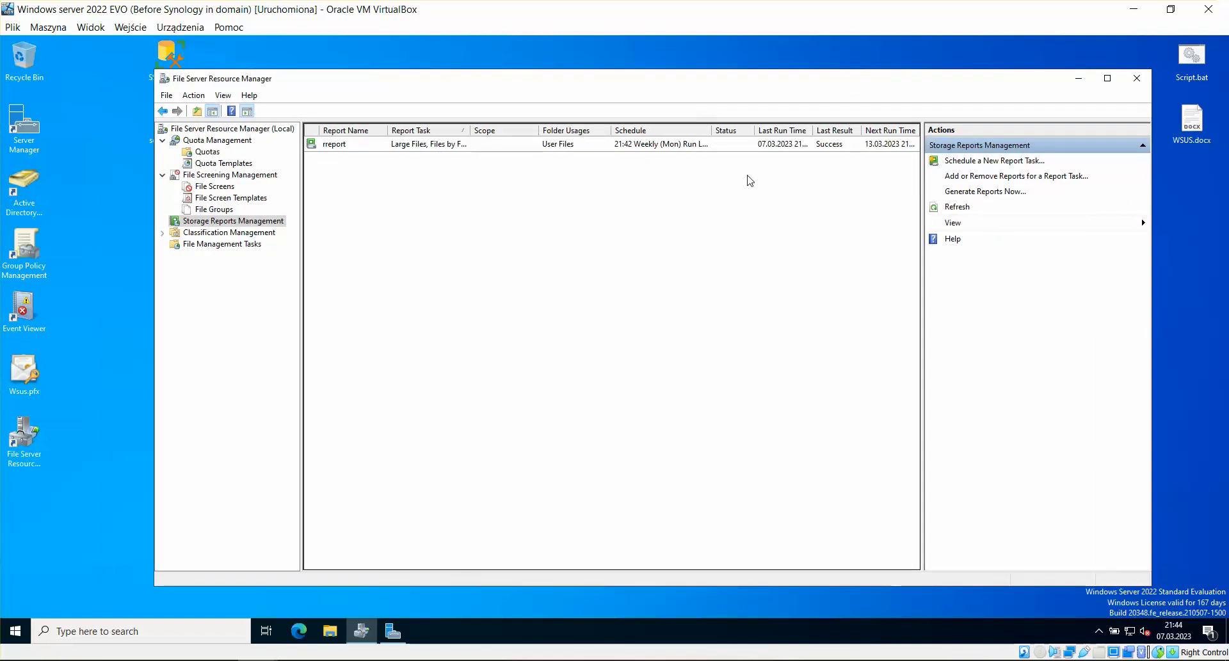
Open Classification Properties and view the Folder Usage property without changing it.
left_click(215, 233)
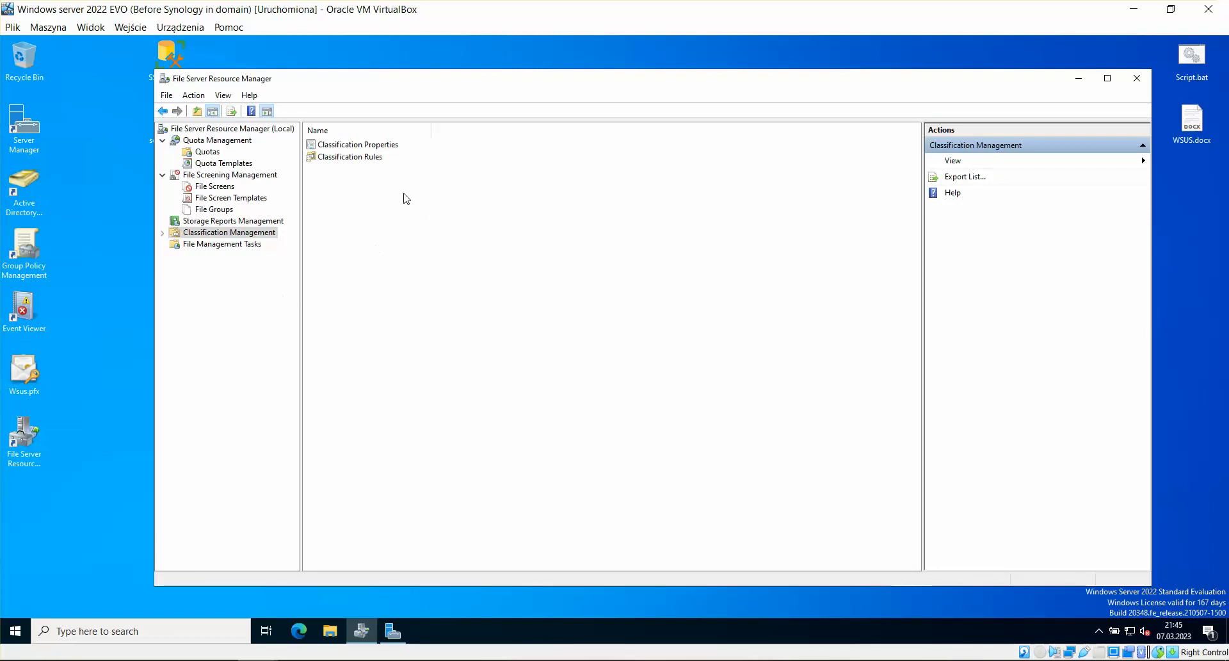
double_click(385, 146)
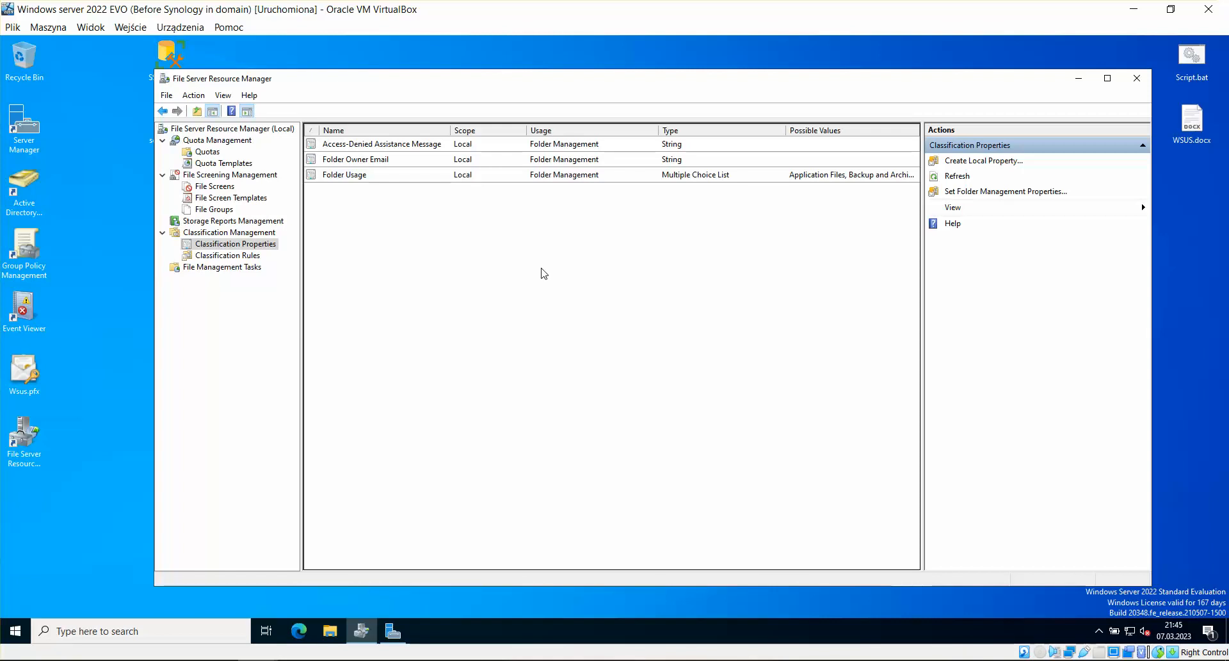
left_click(364, 176)
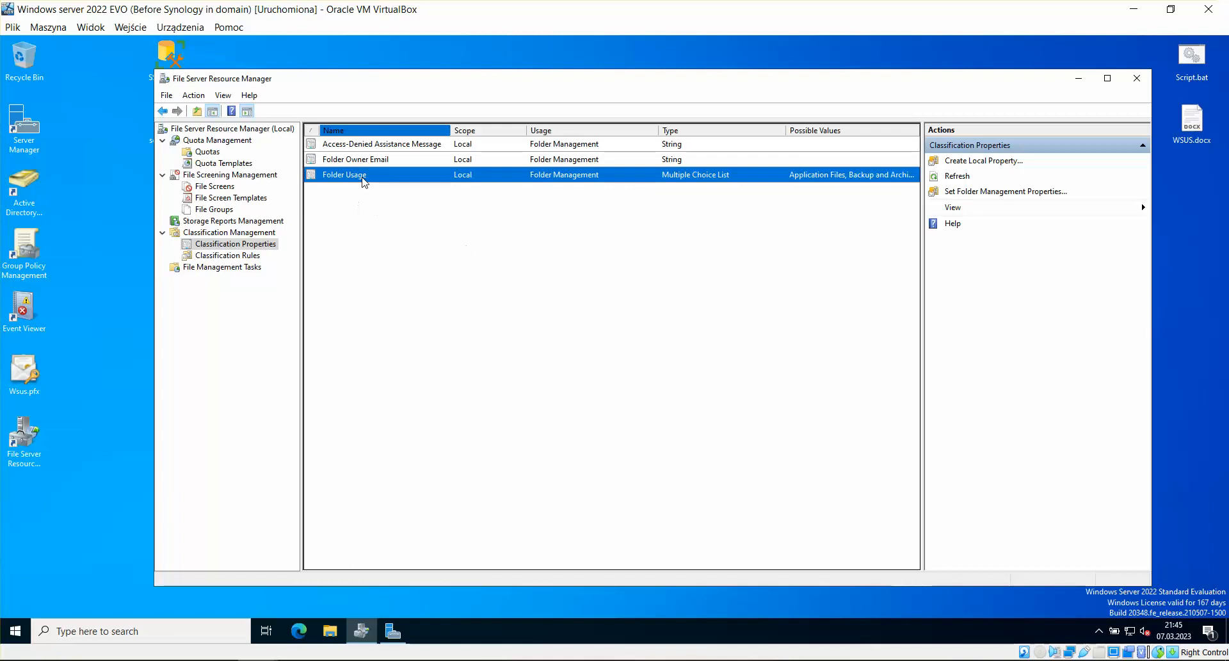
double_click(595, 175)
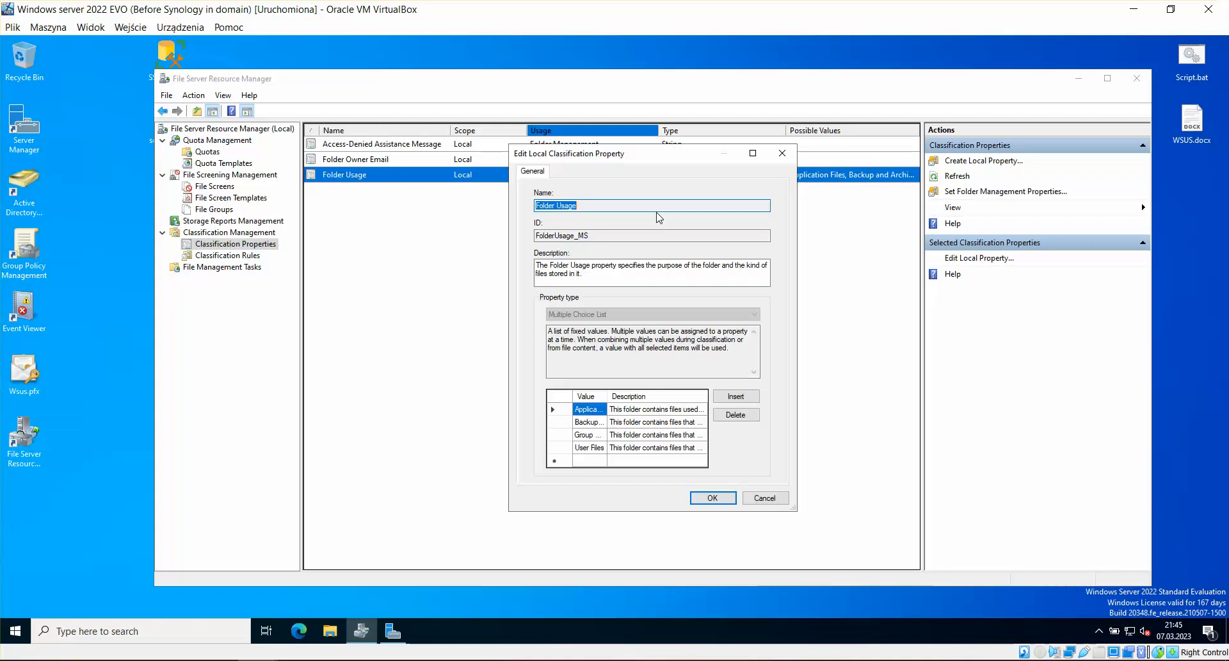
left_click(783, 153)
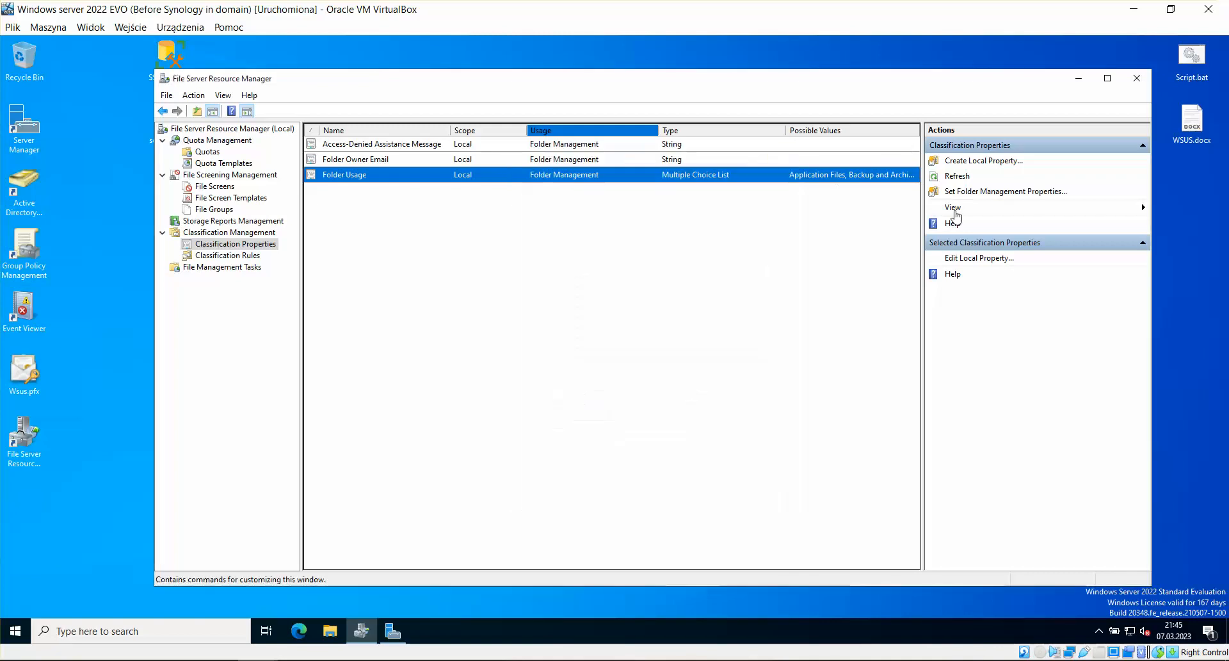
Attempt a new local classification property, then cancel it after the invalid-name error.
left_click(1011, 163)
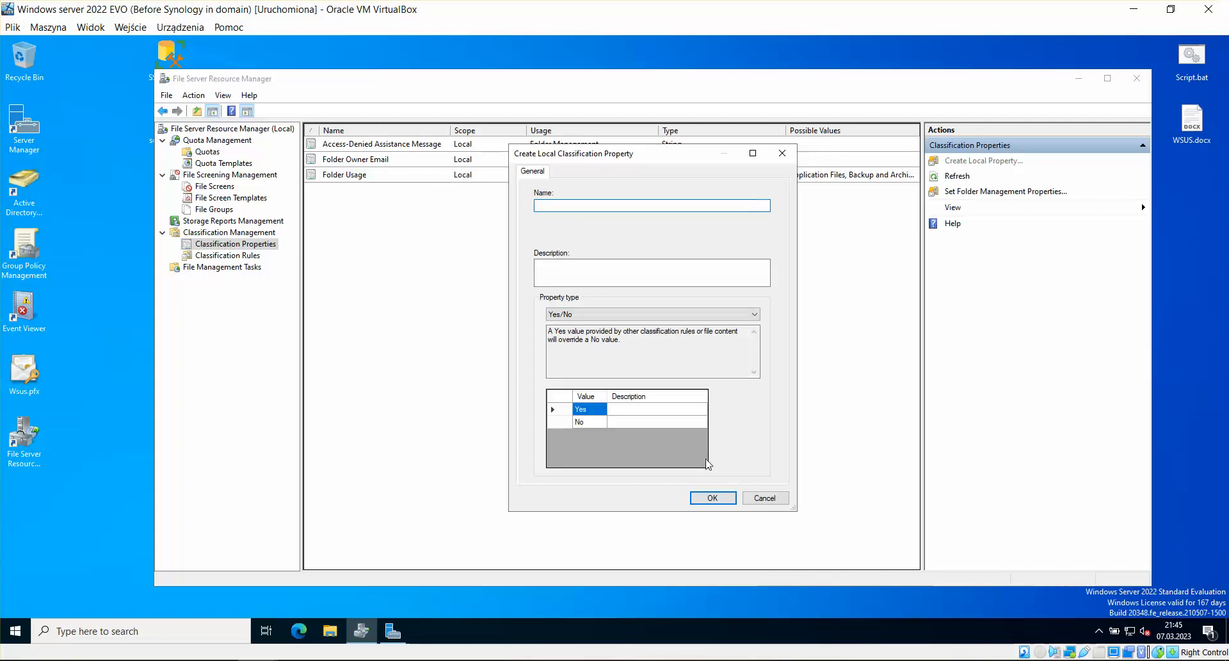
left_click(715, 505)
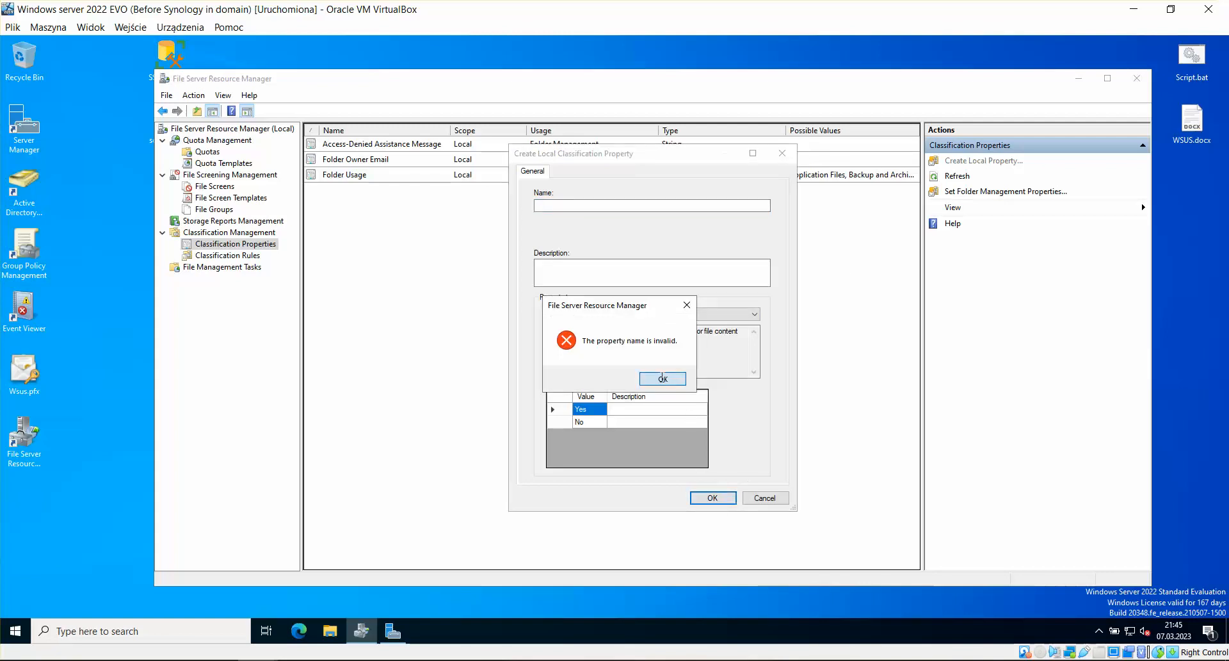
left_click(666, 383)
left_click(765, 498)
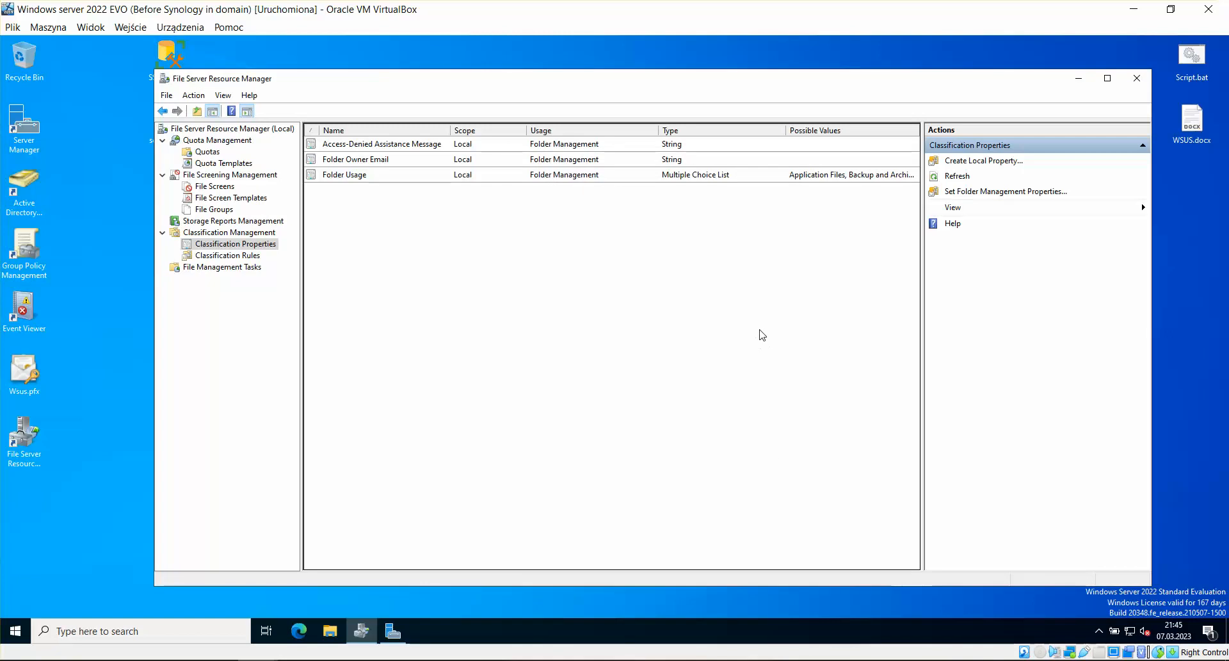
Review the folder management properties unchanged, then go to Classification Rules.
left_click(1050, 193)
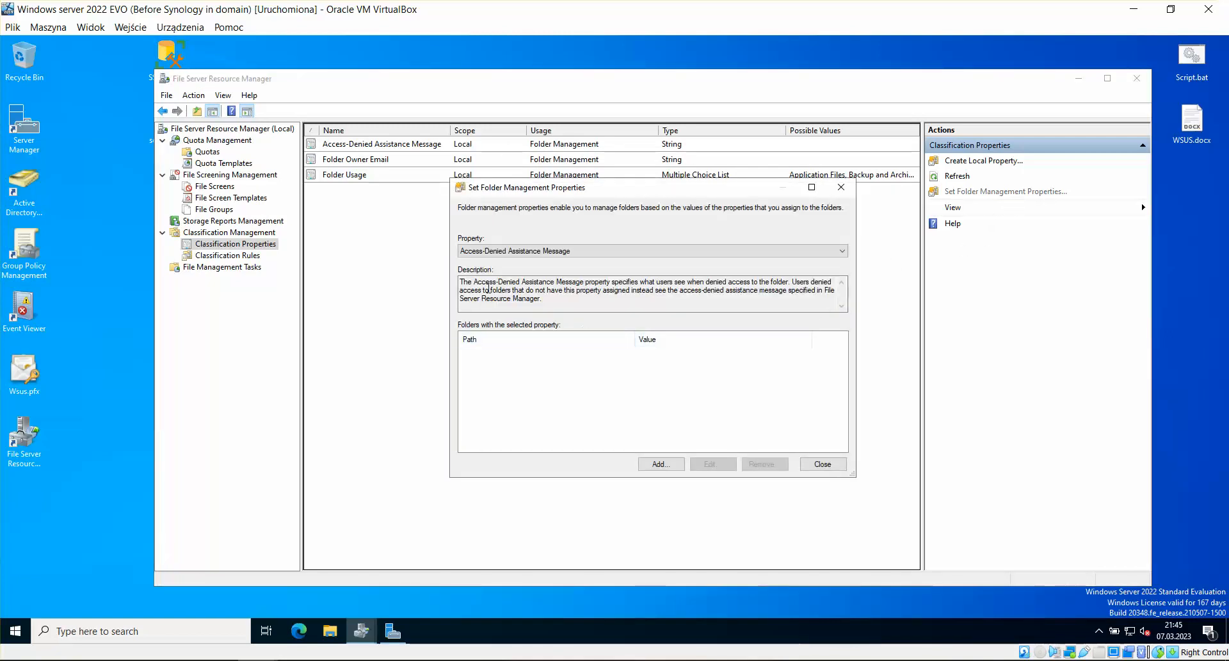
left_click(580, 251)
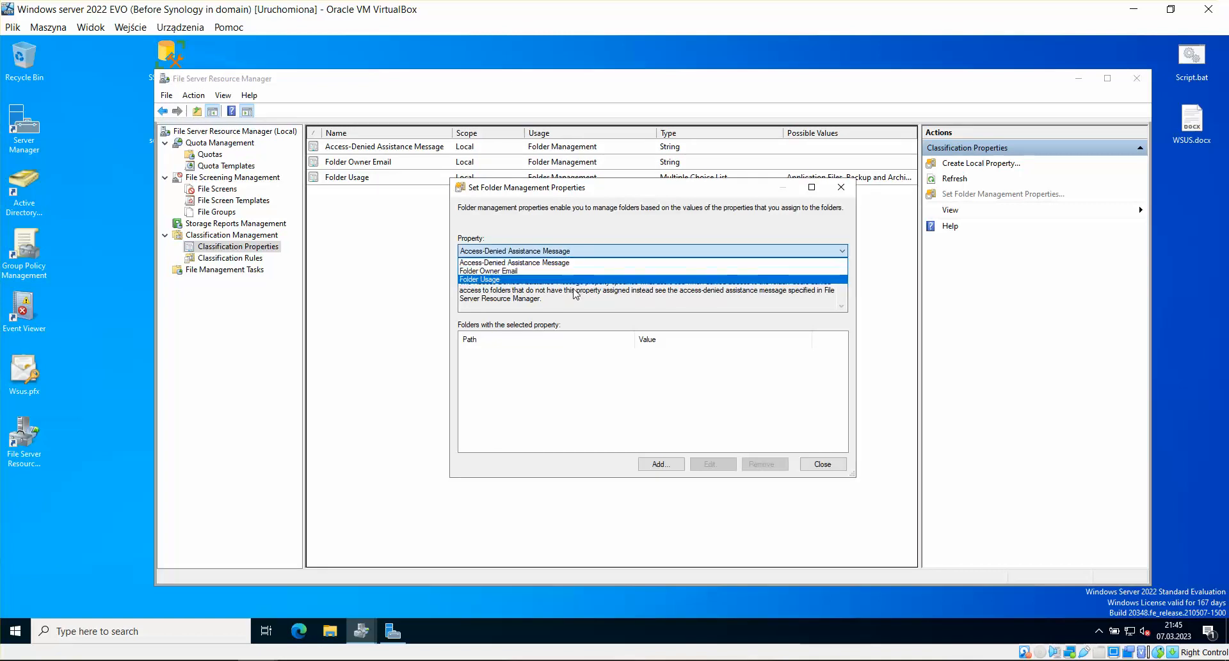
left_click(730, 398)
left_click(832, 466)
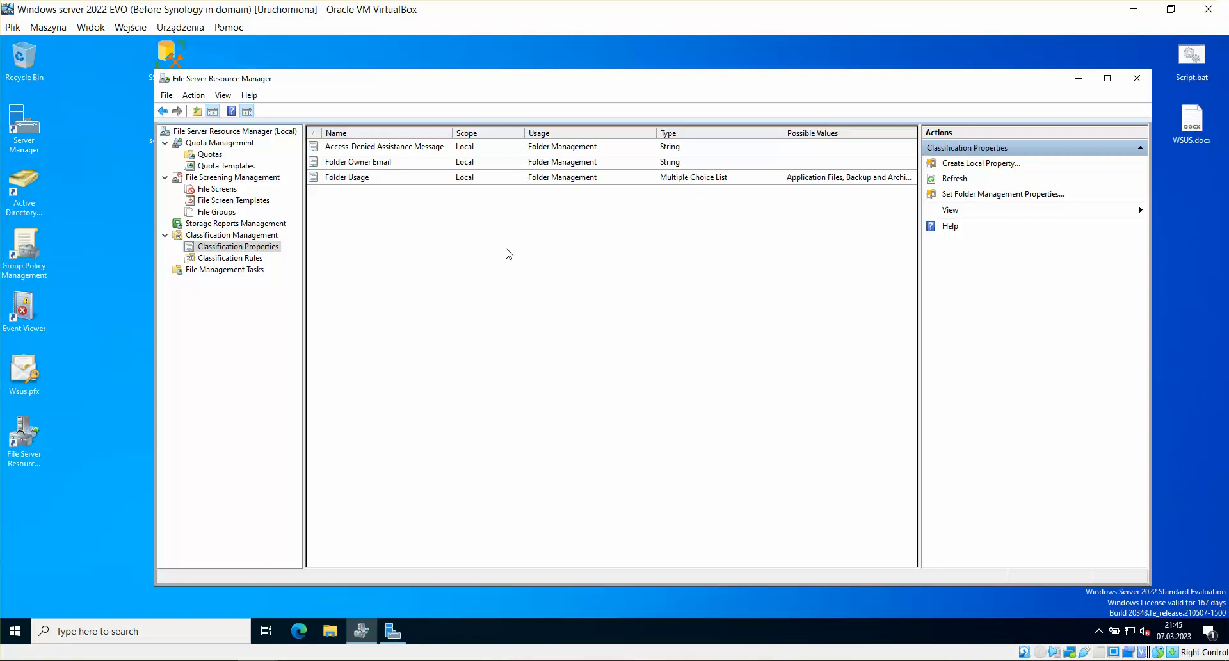
left_click(253, 258)
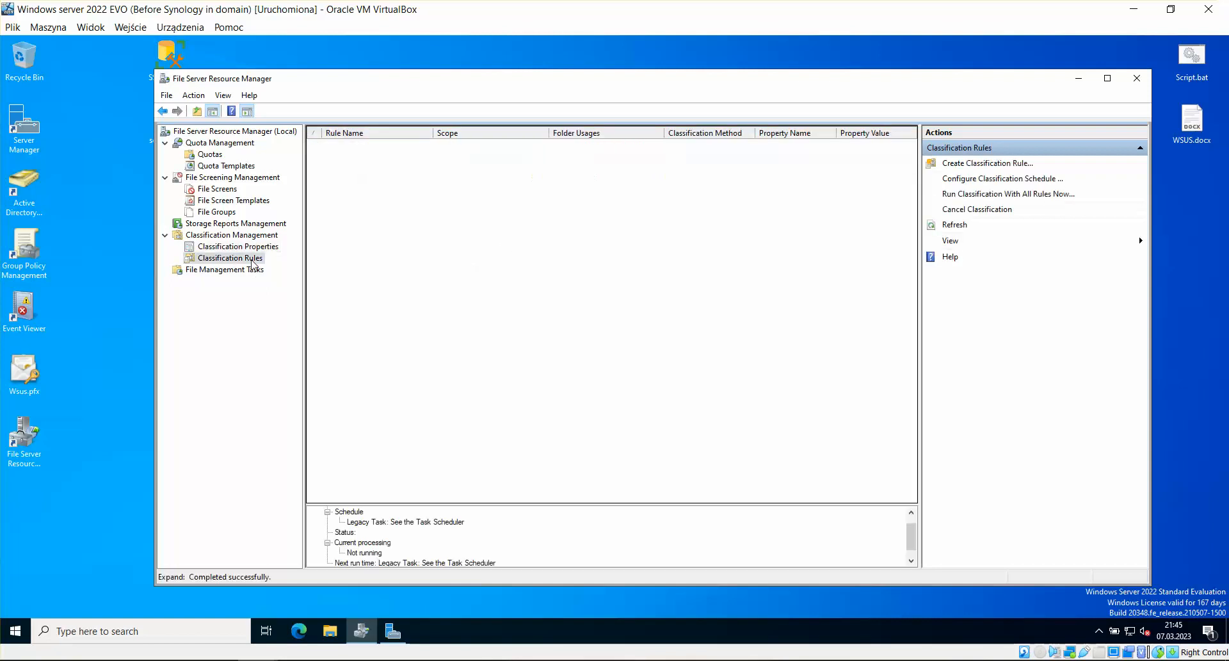
Try creating a classification rule, then browse the classification schedule options and close without saving.
left_click(1013, 164)
left_click(712, 380)
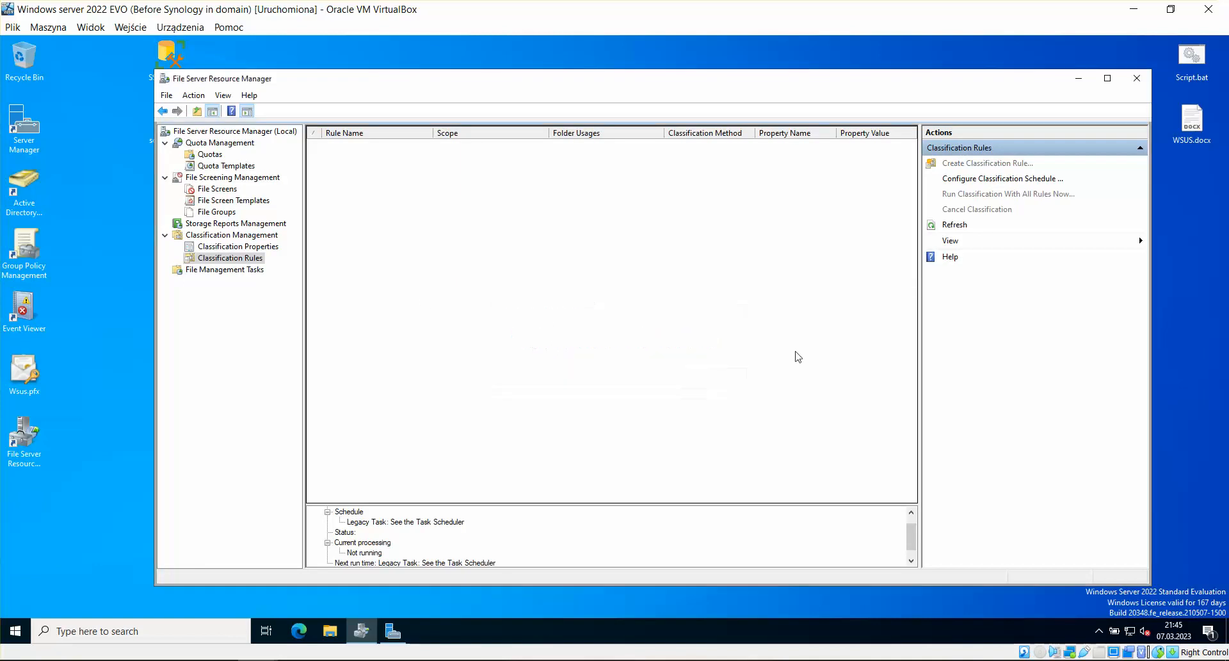
left_click(1011, 179)
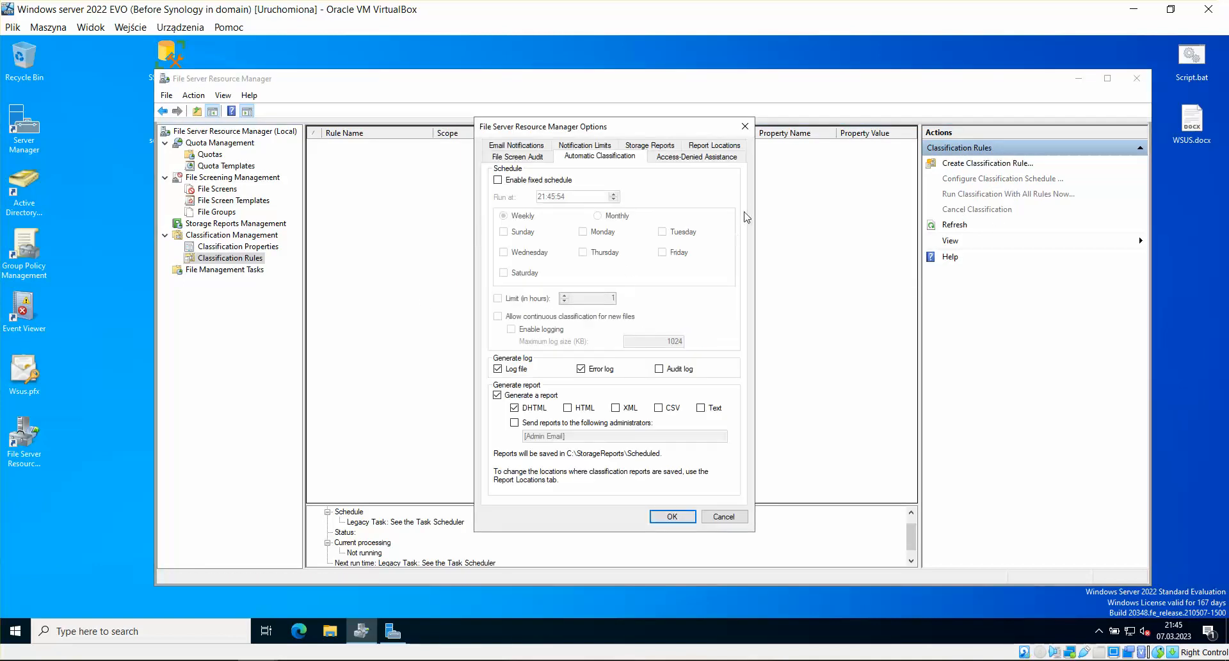
left_click(528, 160)
left_click(619, 158)
left_click(689, 157)
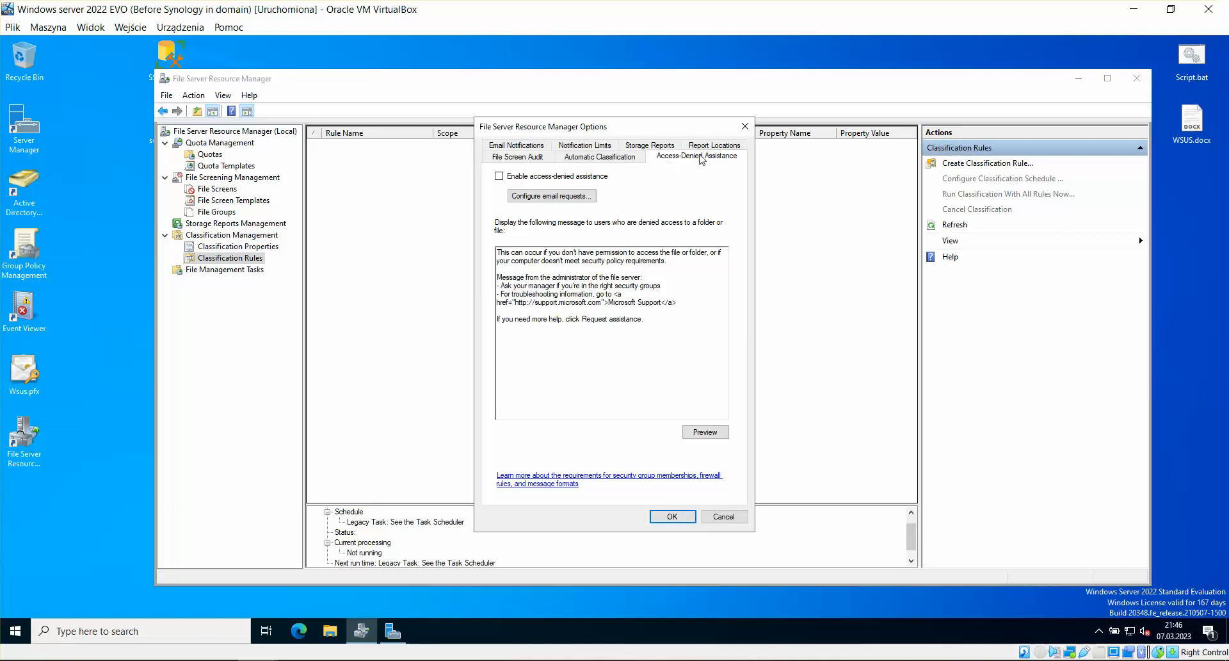
left_click(744, 126)
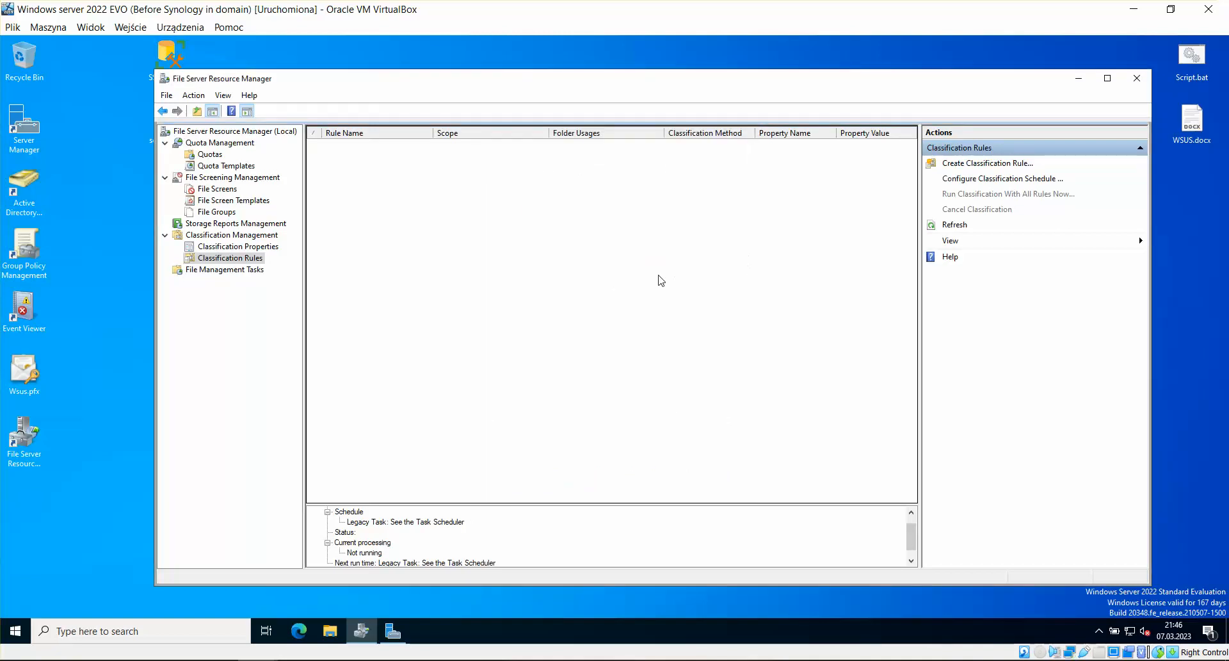
Start a new file management task, dismissing the empty task name errors.
left_click(233, 270)
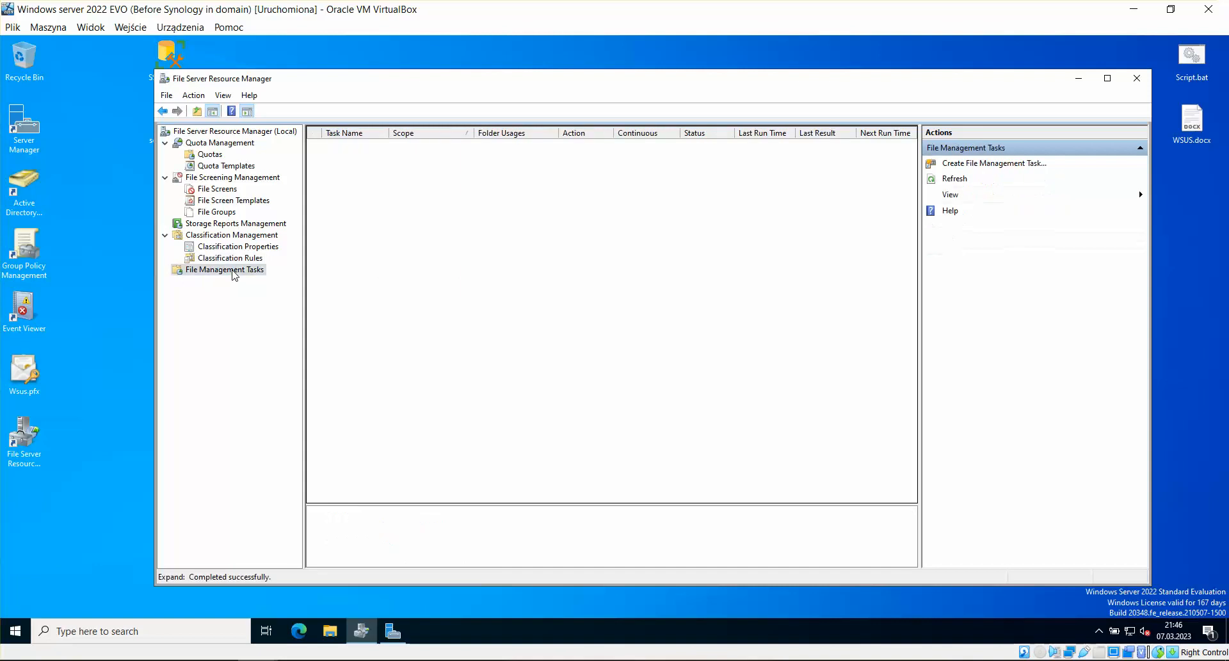
left_click(999, 164)
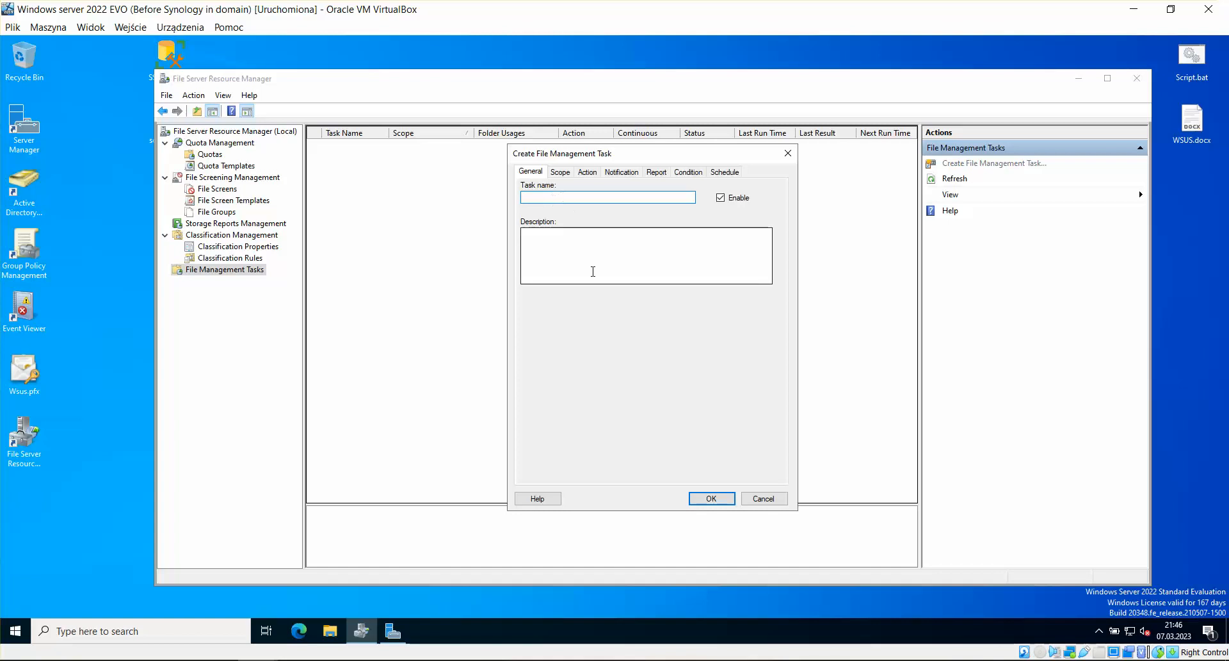
left_click(566, 177)
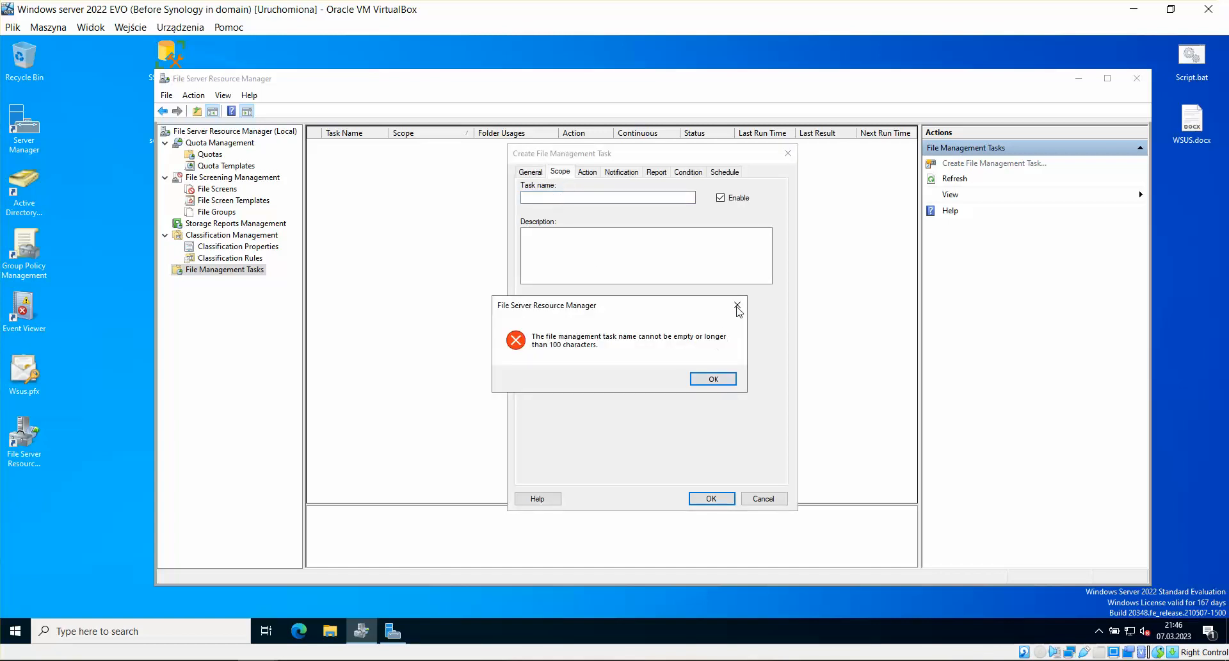
left_click(737, 306)
left_click(592, 173)
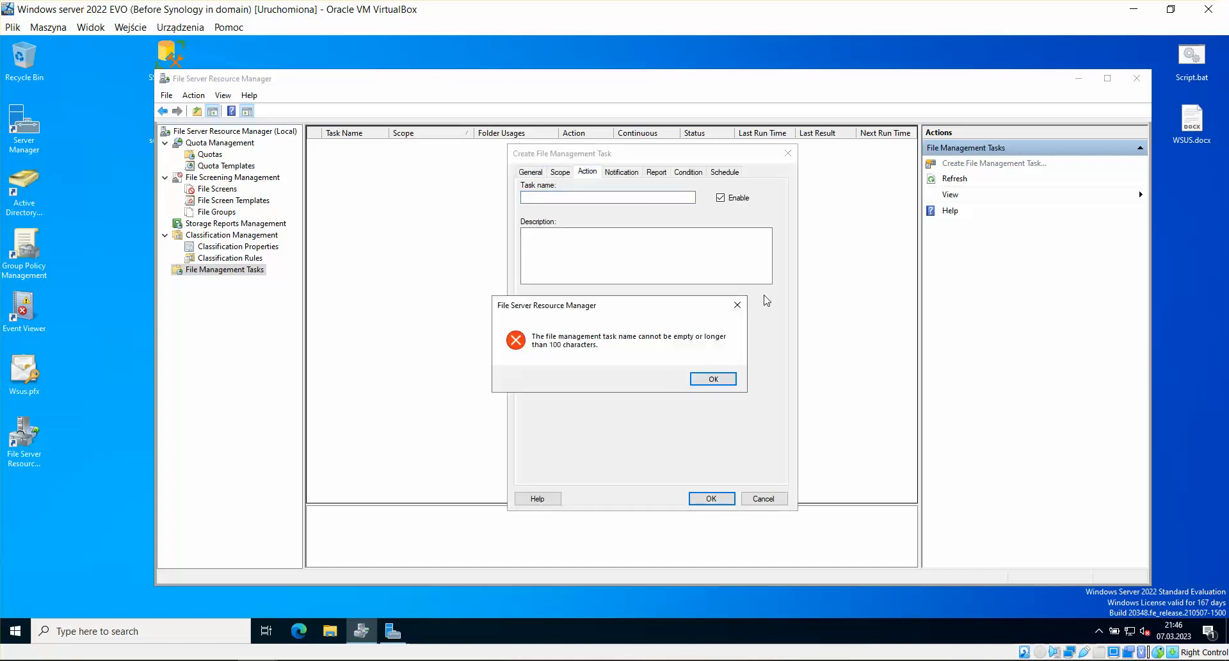
left_click(737, 305)
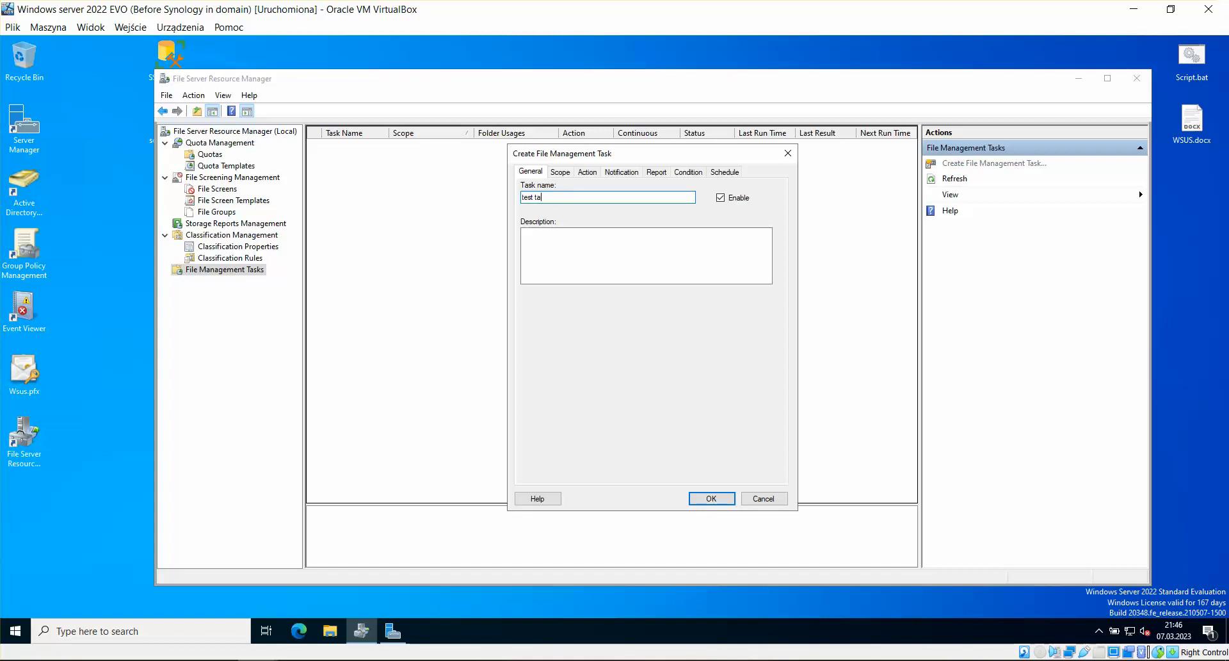
Review the task's scope, action, notification and report settings, keeping File expiration as action.
left_click(560, 172)
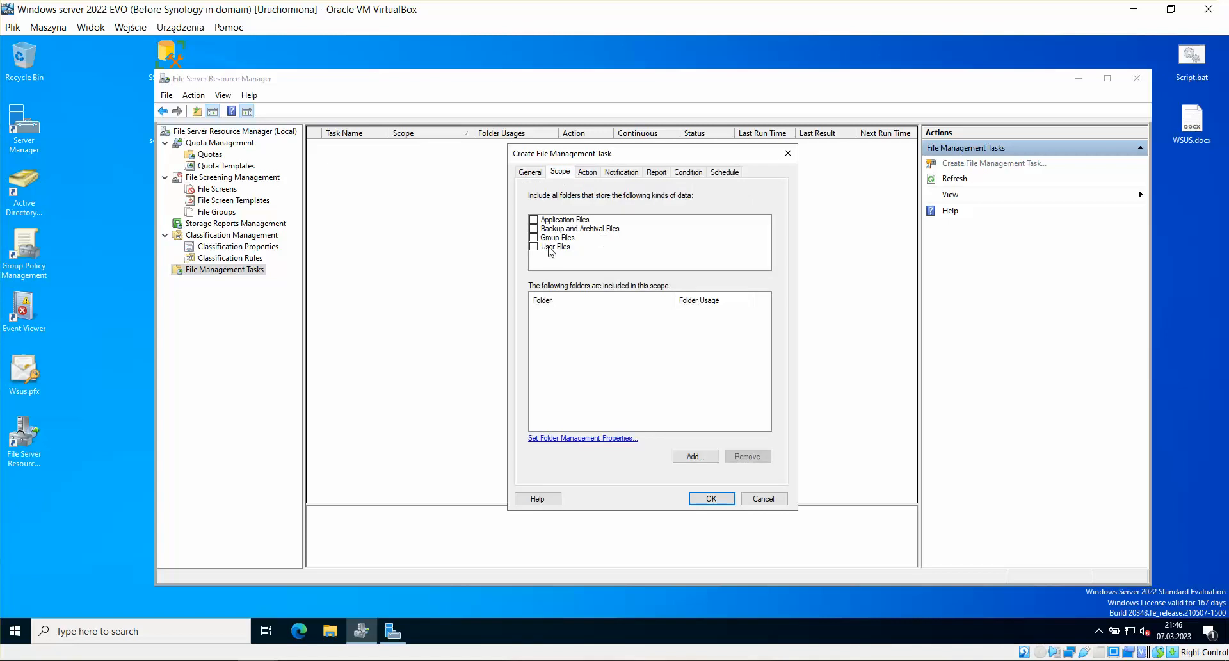
left_click(587, 171)
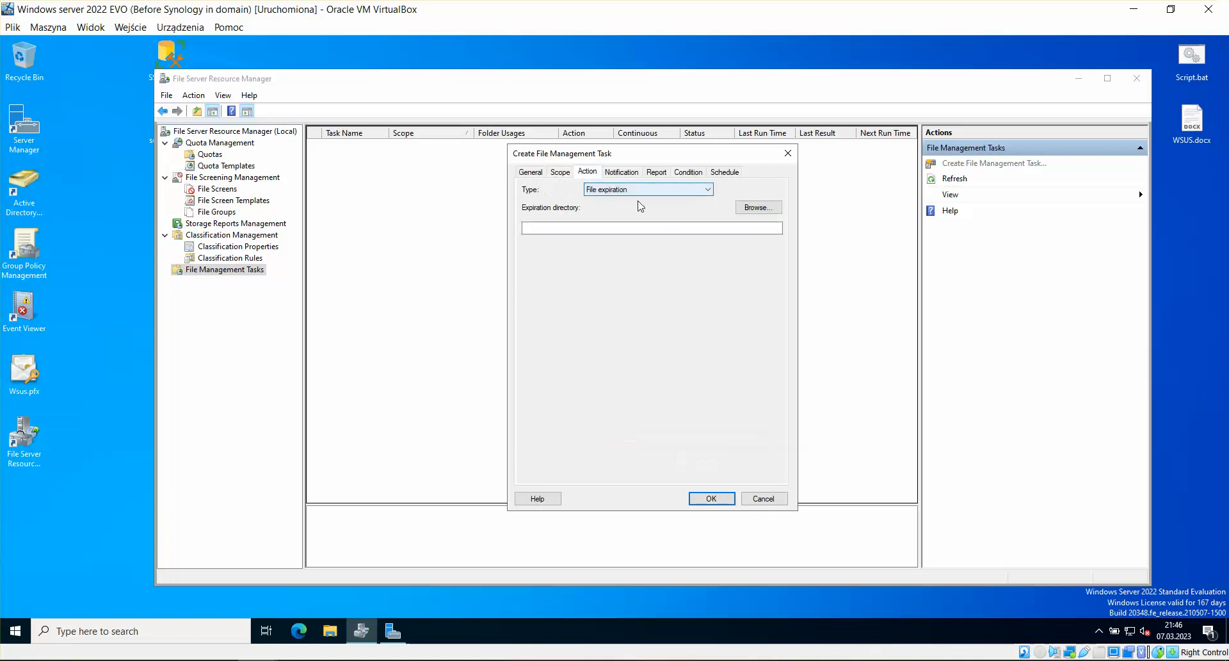
left_click(692, 189)
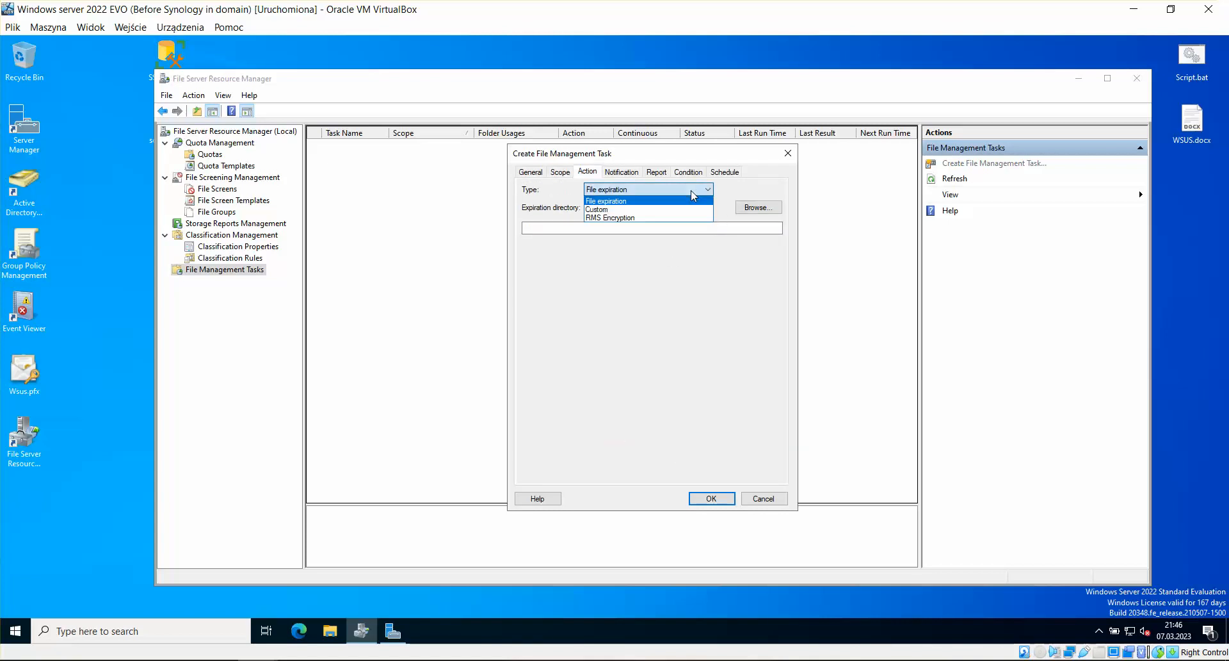
left_click(711, 265)
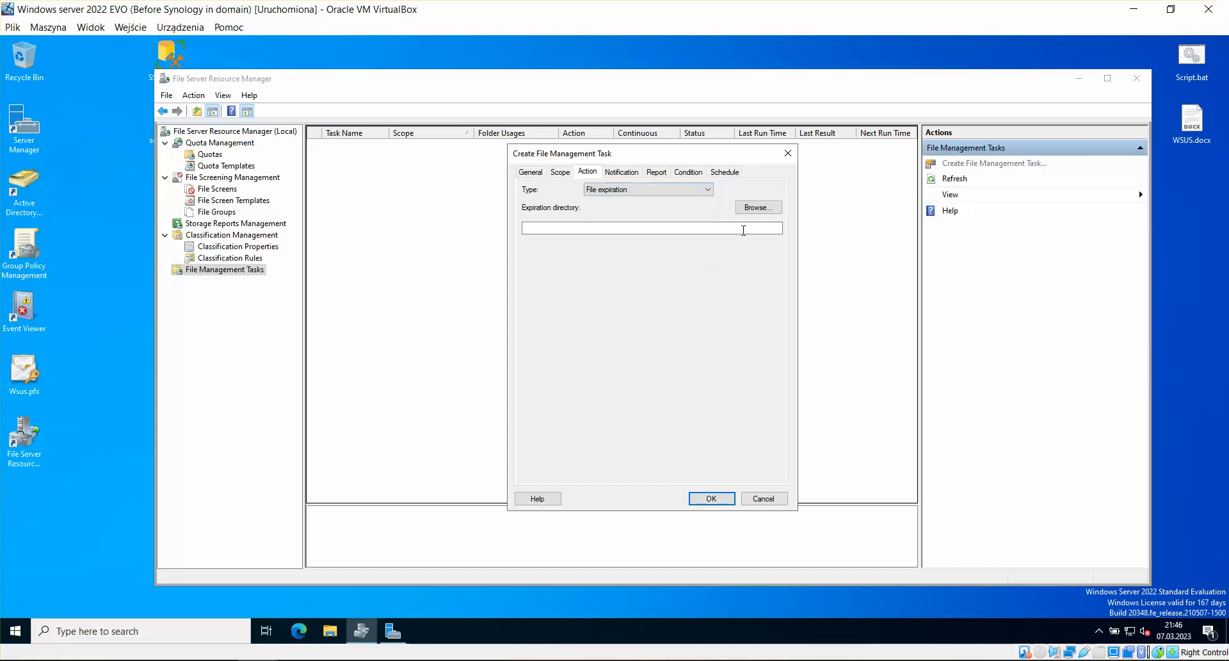
left_click(637, 173)
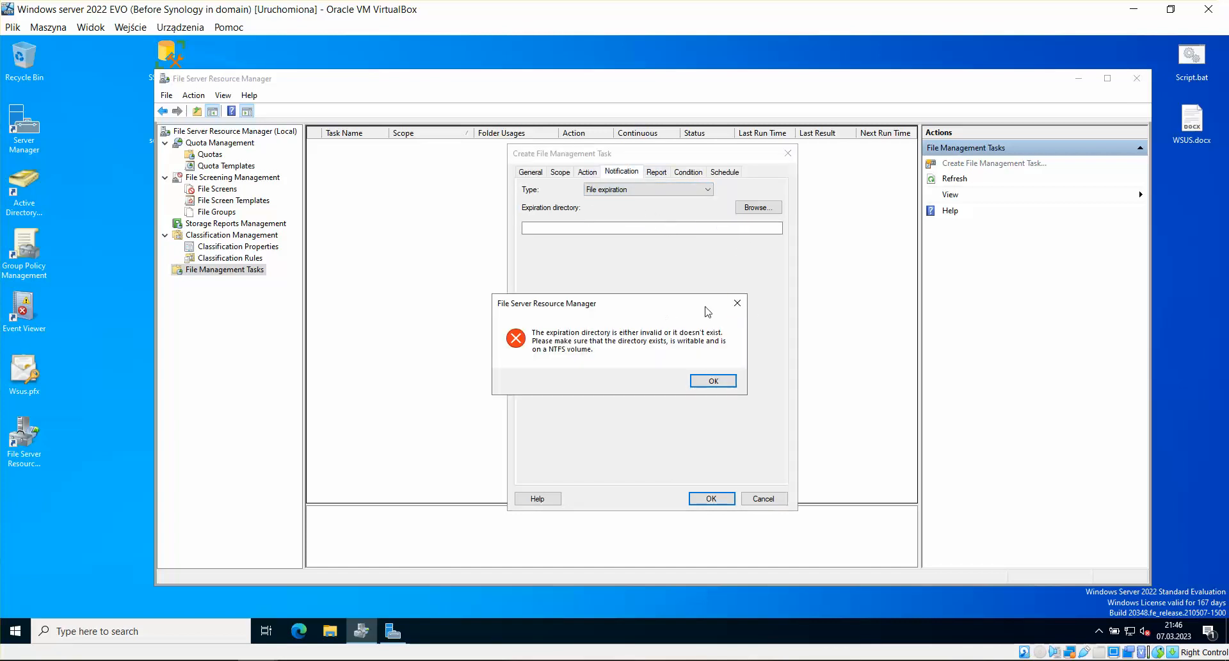
left_click(737, 303)
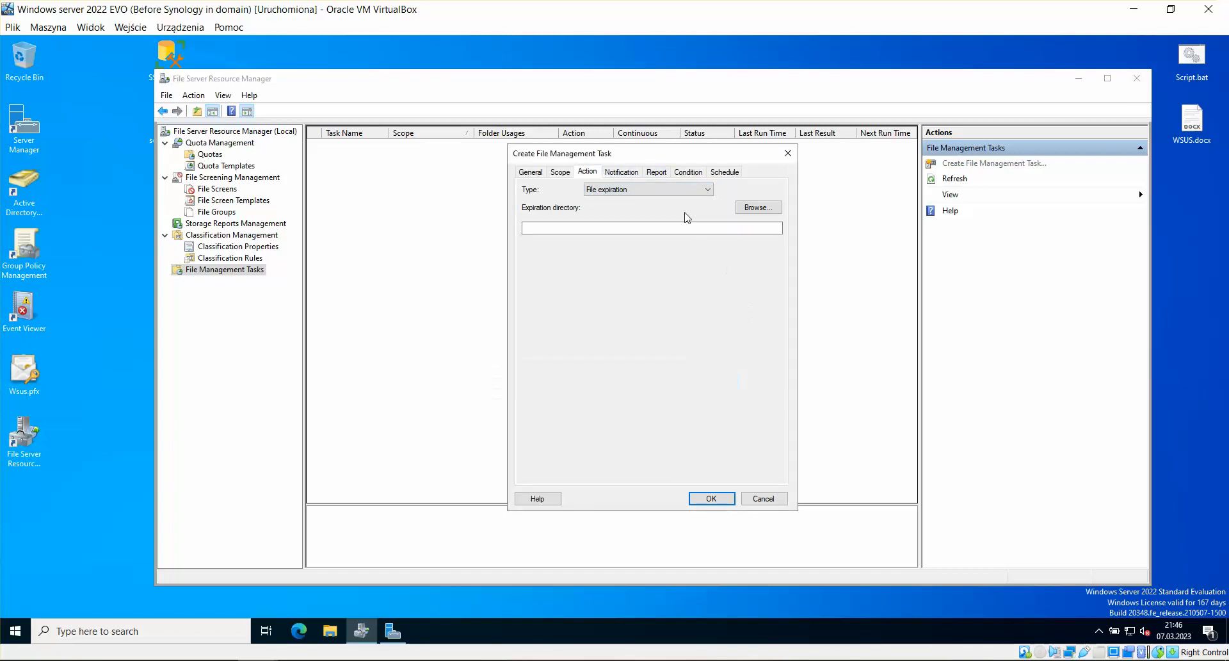
left_click(664, 173)
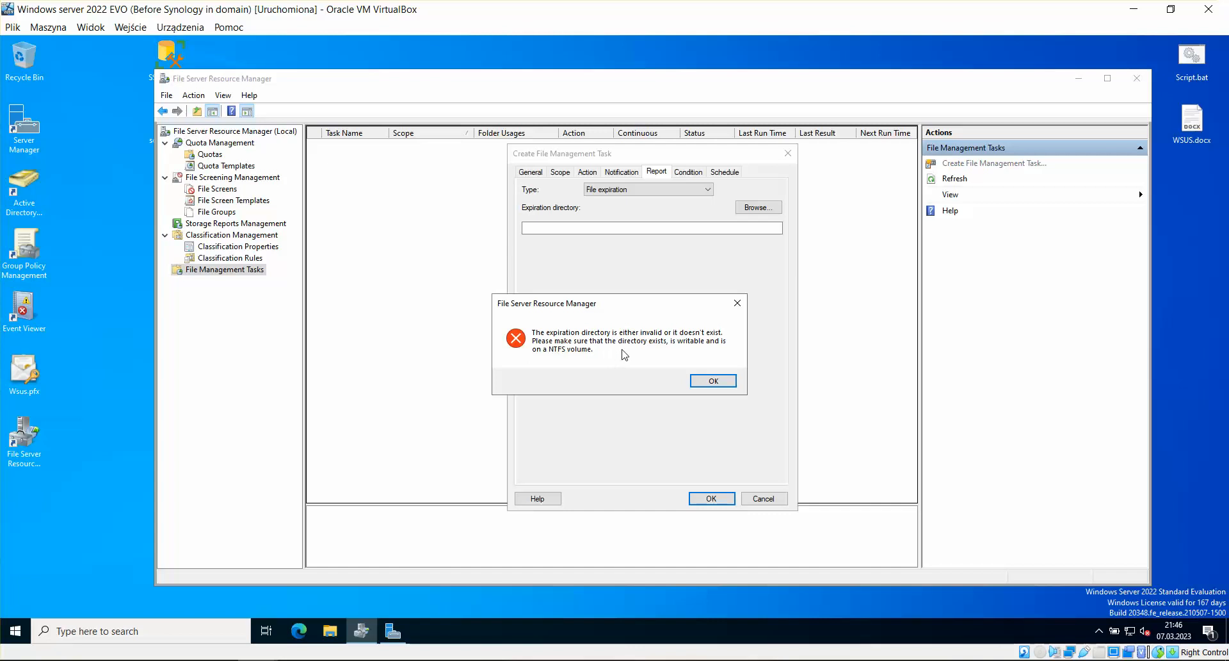
left_click(714, 380)
left_click(658, 190)
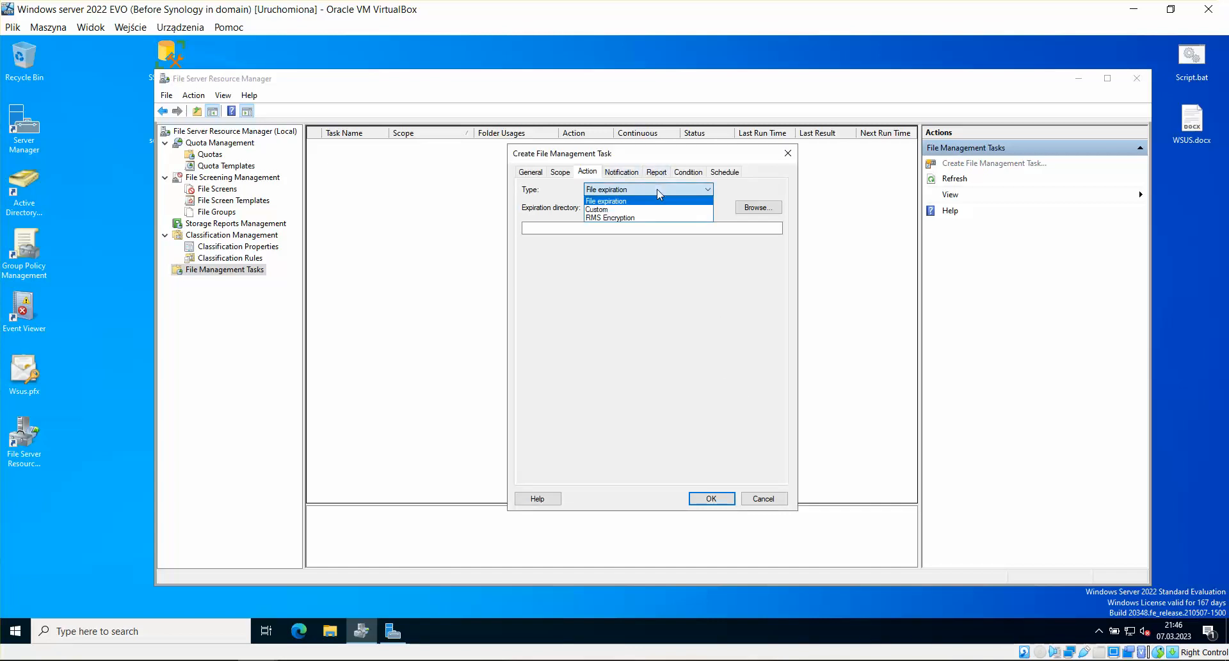
left_click(648, 265)
left_click(540, 174)
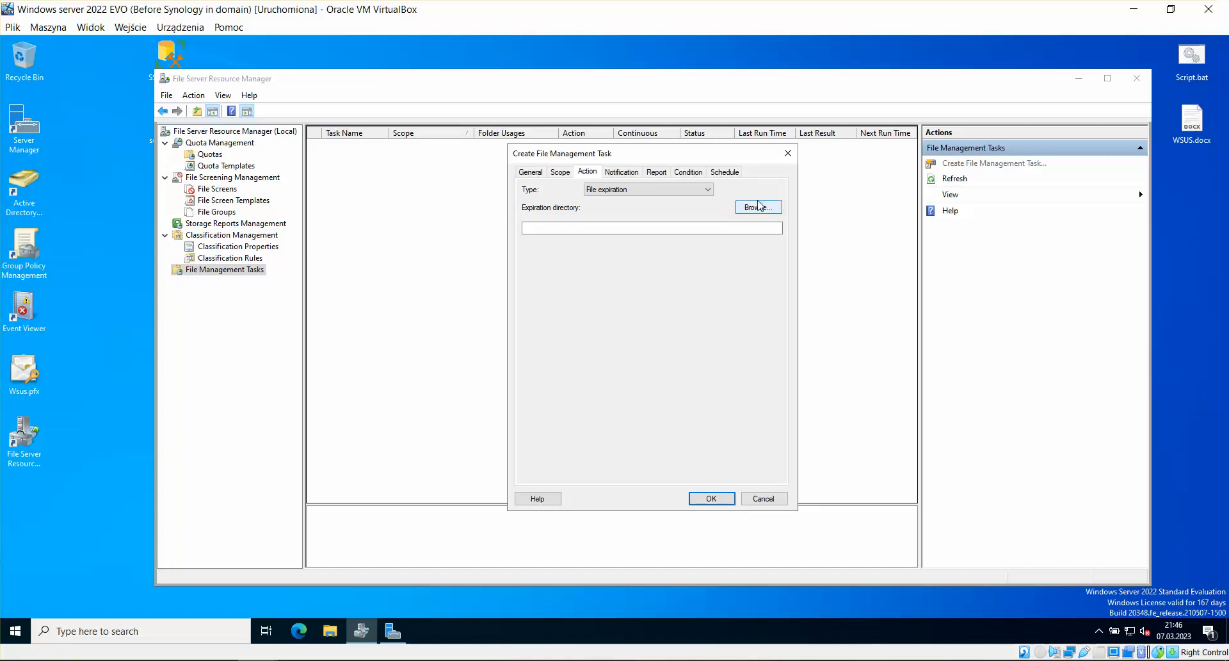
Set the task's expiration directory to C:\SHARE.
left_click(758, 206)
scroll(659, 346, "down", 1)
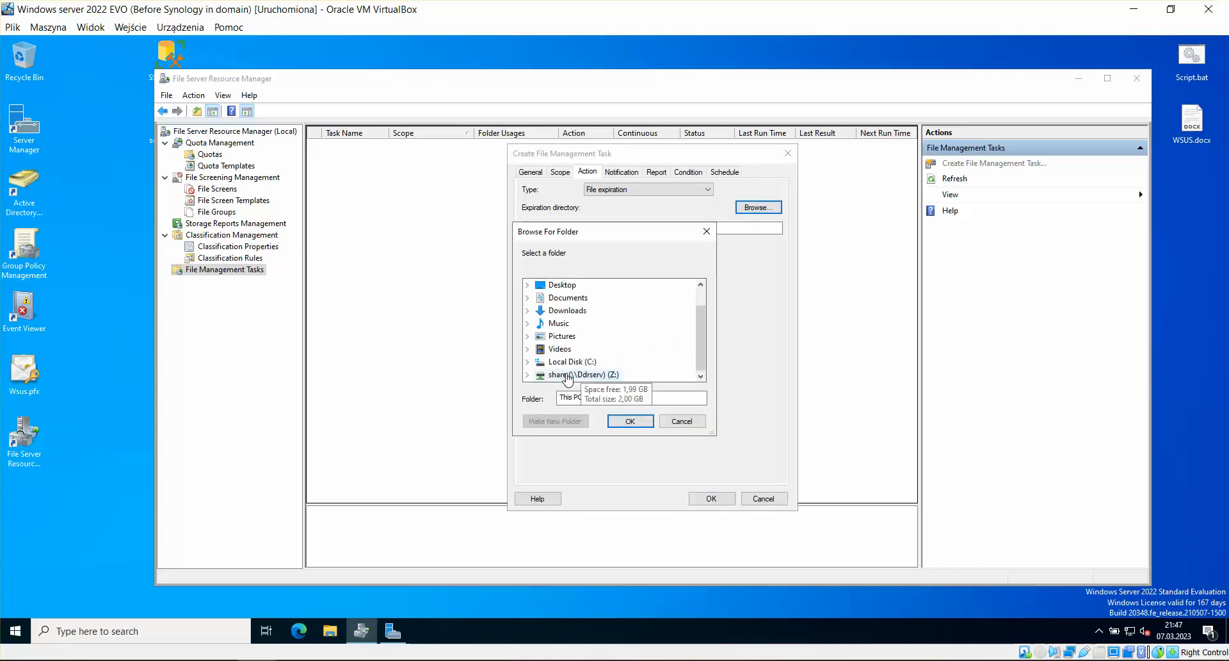
double_click(570, 362)
scroll(578, 330, "down", 1)
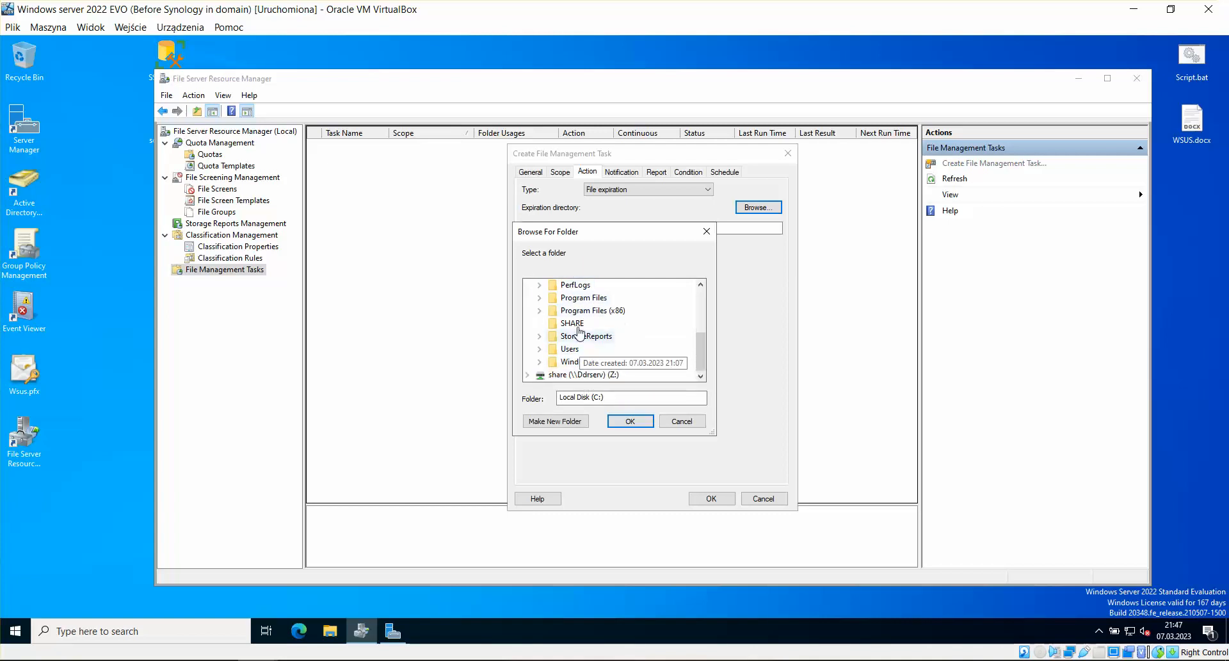
left_click(576, 324)
left_click(632, 421)
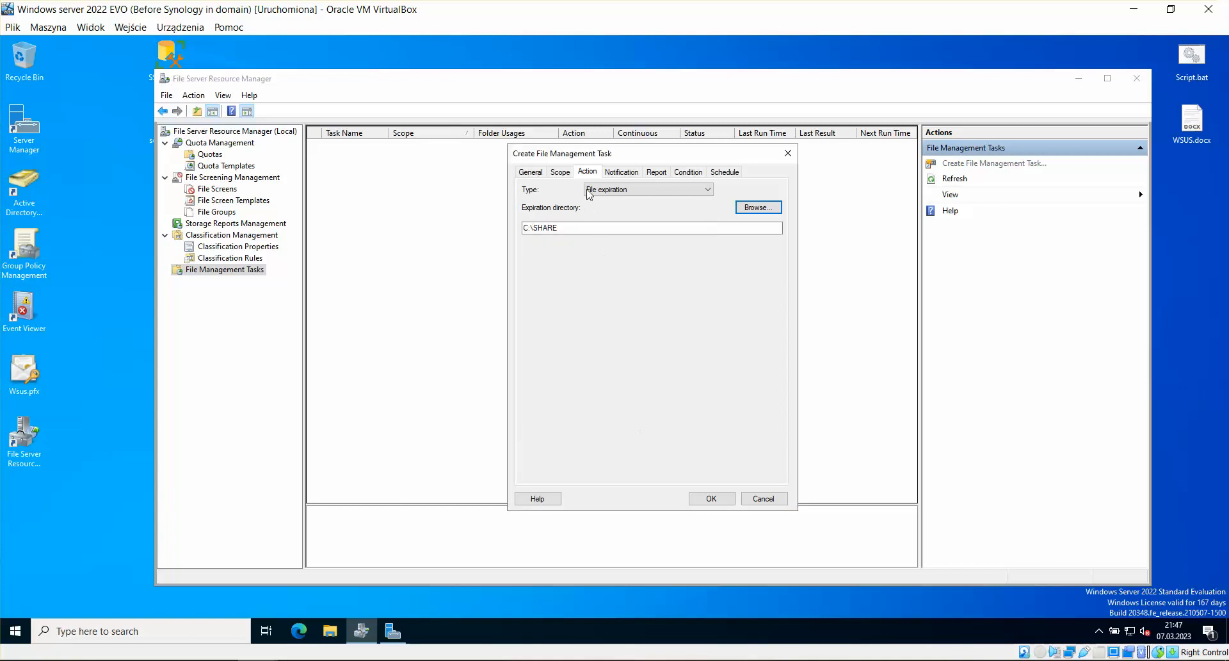
left_click(561, 172)
left_click(531, 171)
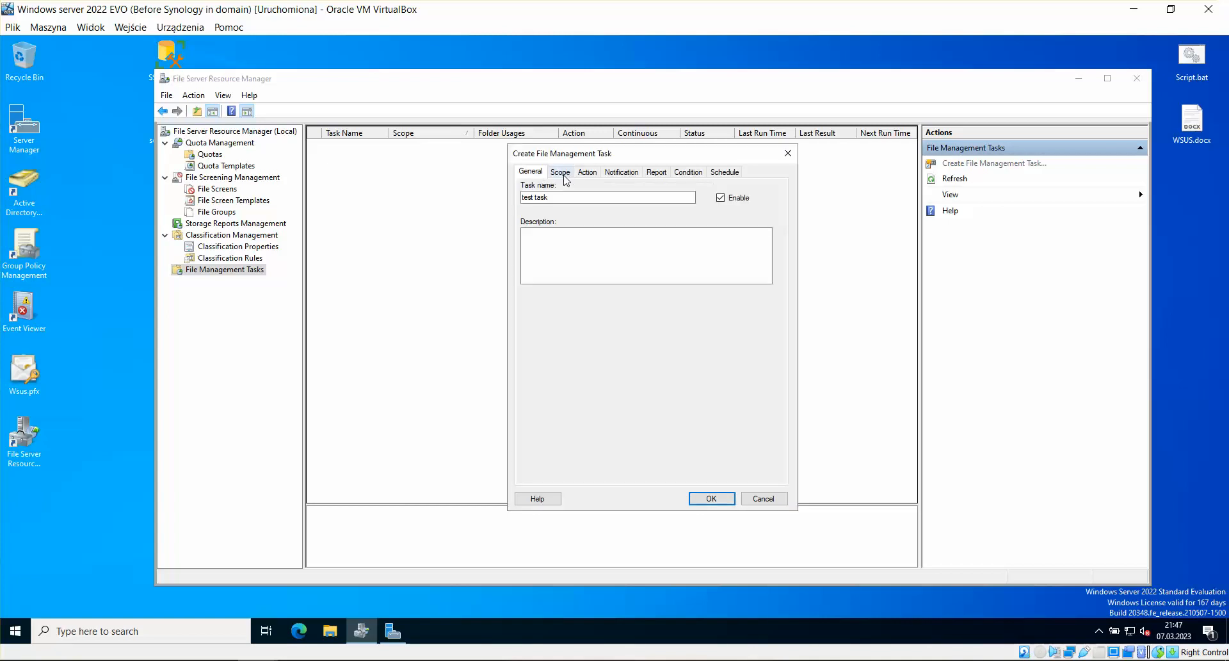
left_click(563, 173)
left_click(584, 173)
left_click(620, 172)
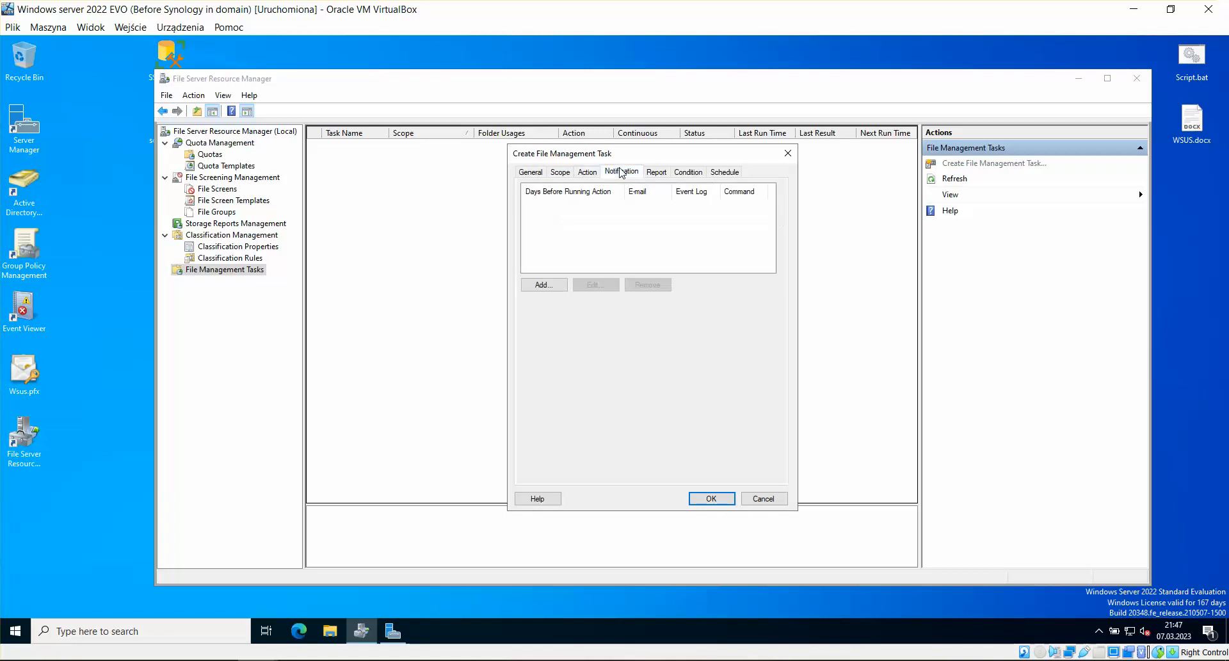
Add a 15-day advance notification that sends a warning to the event log.
left_click(544, 285)
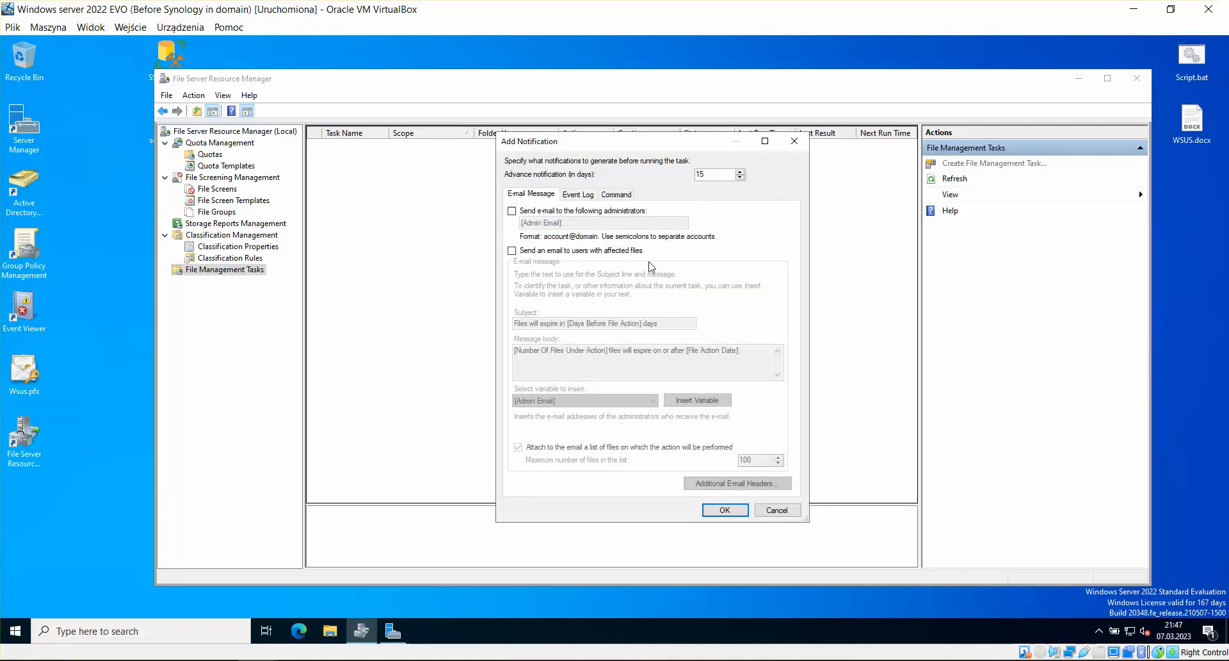
left_click(578, 194)
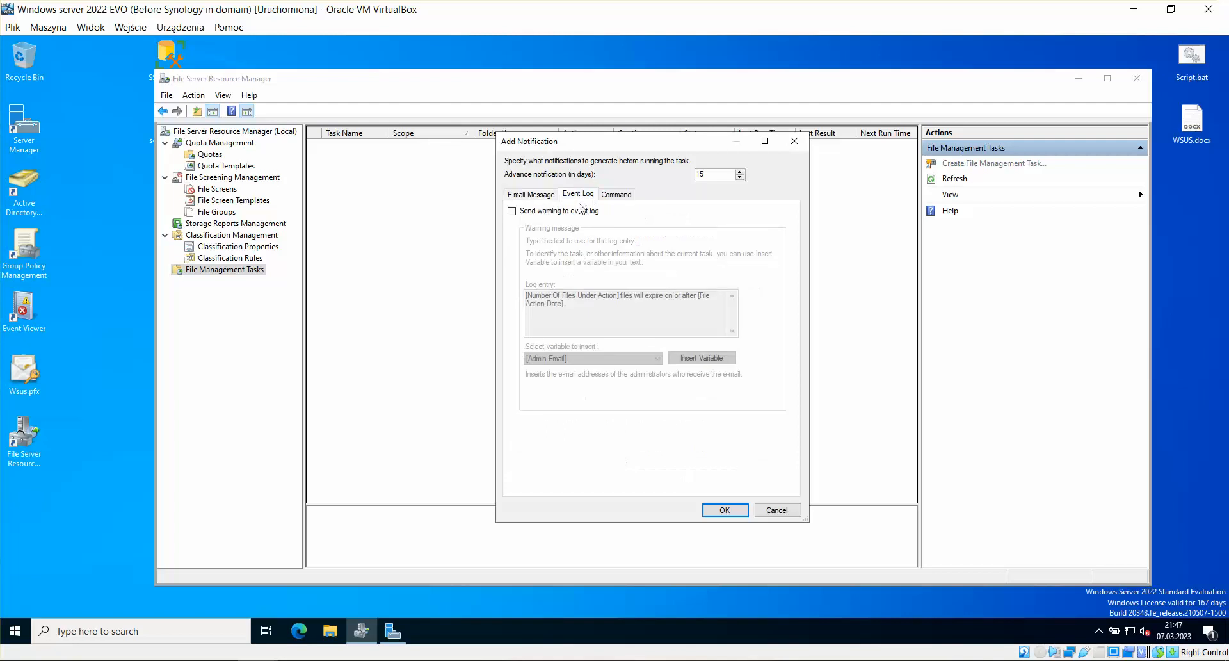
left_click(522, 211)
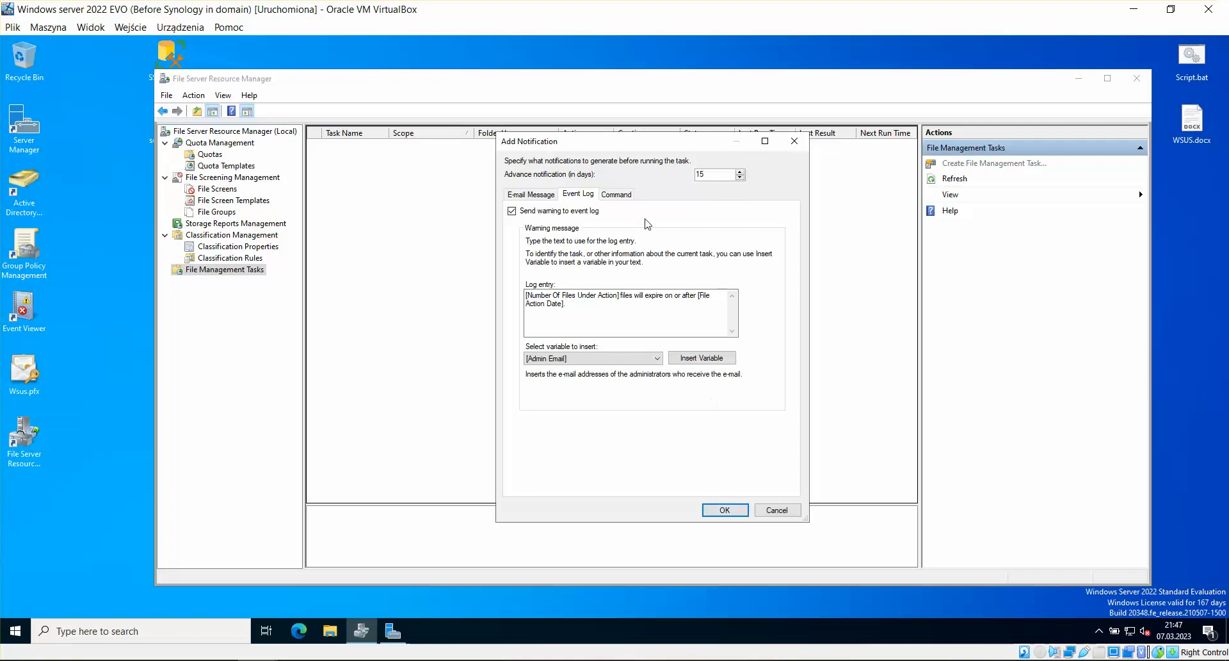
left_click(617, 194)
left_click(578, 194)
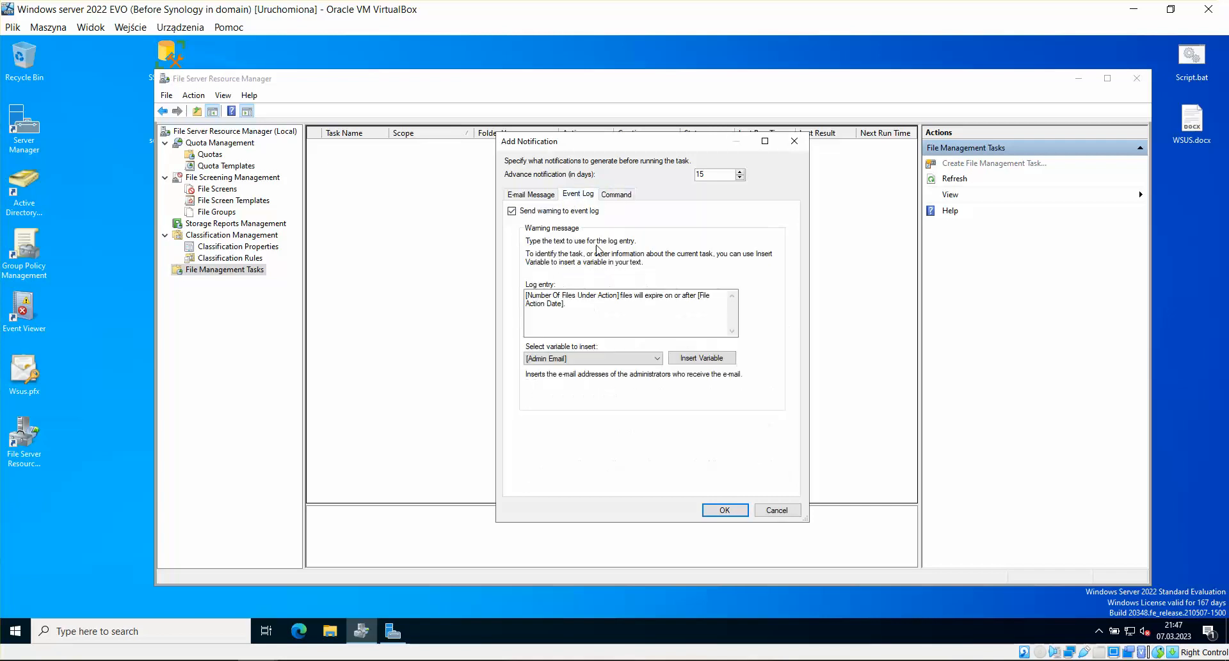
left_click(725, 510)
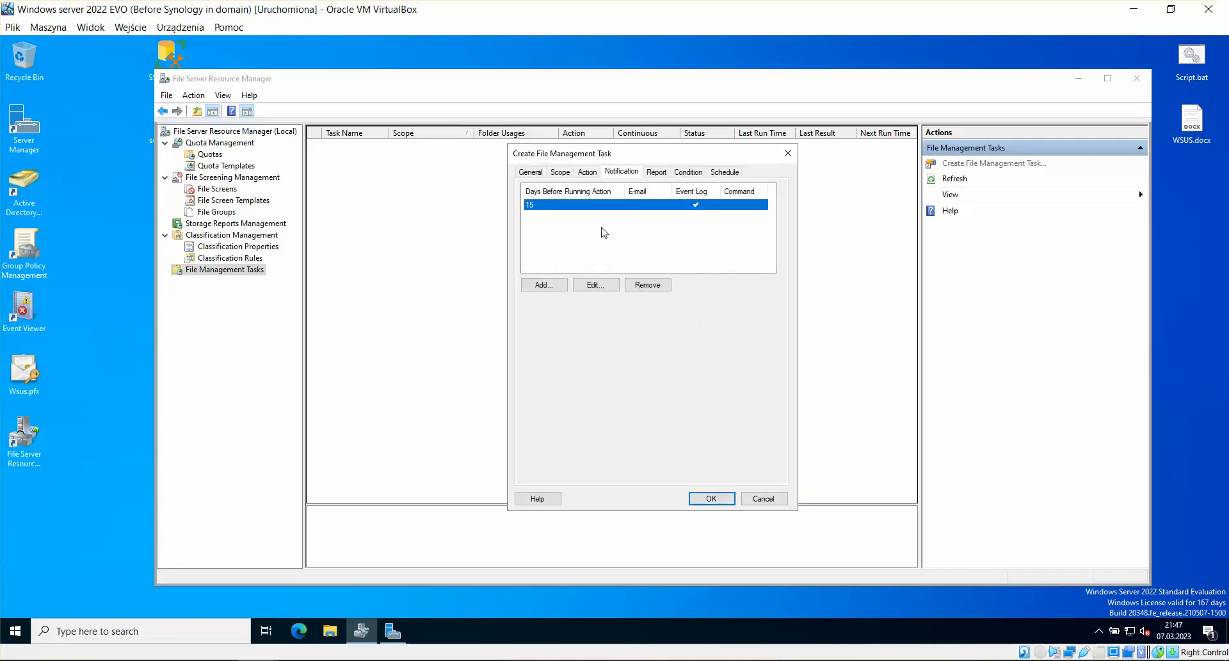
Enable the audit log file and HTML report format for the task.
left_click(666, 176)
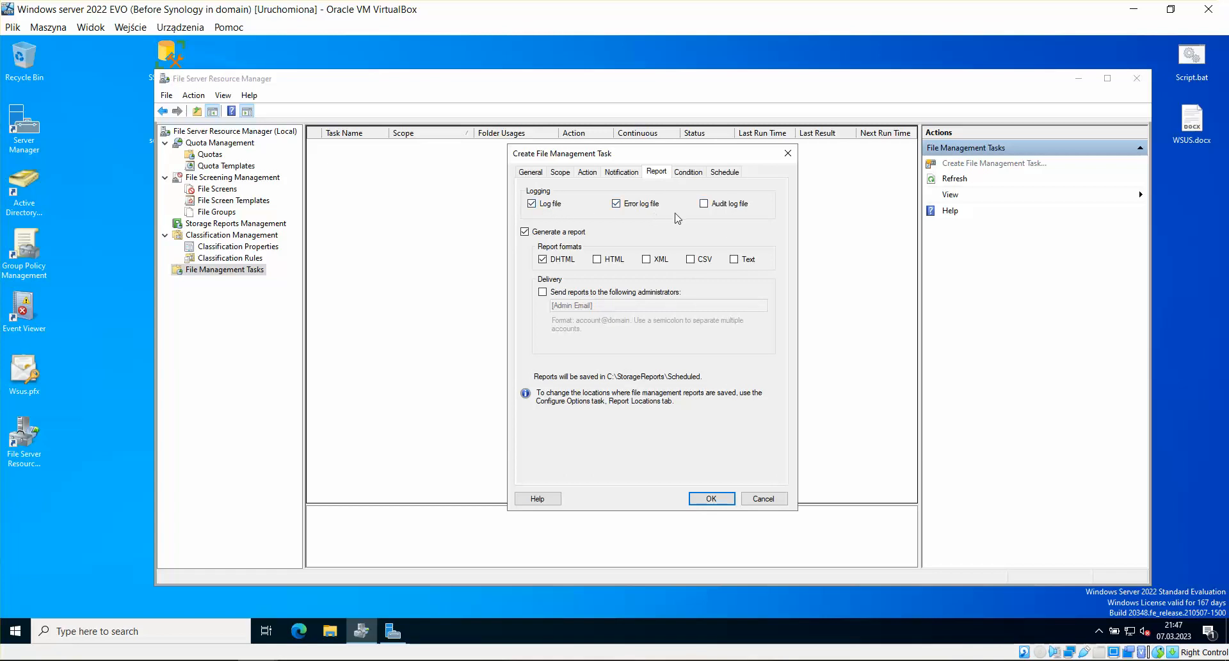
left_click(742, 204)
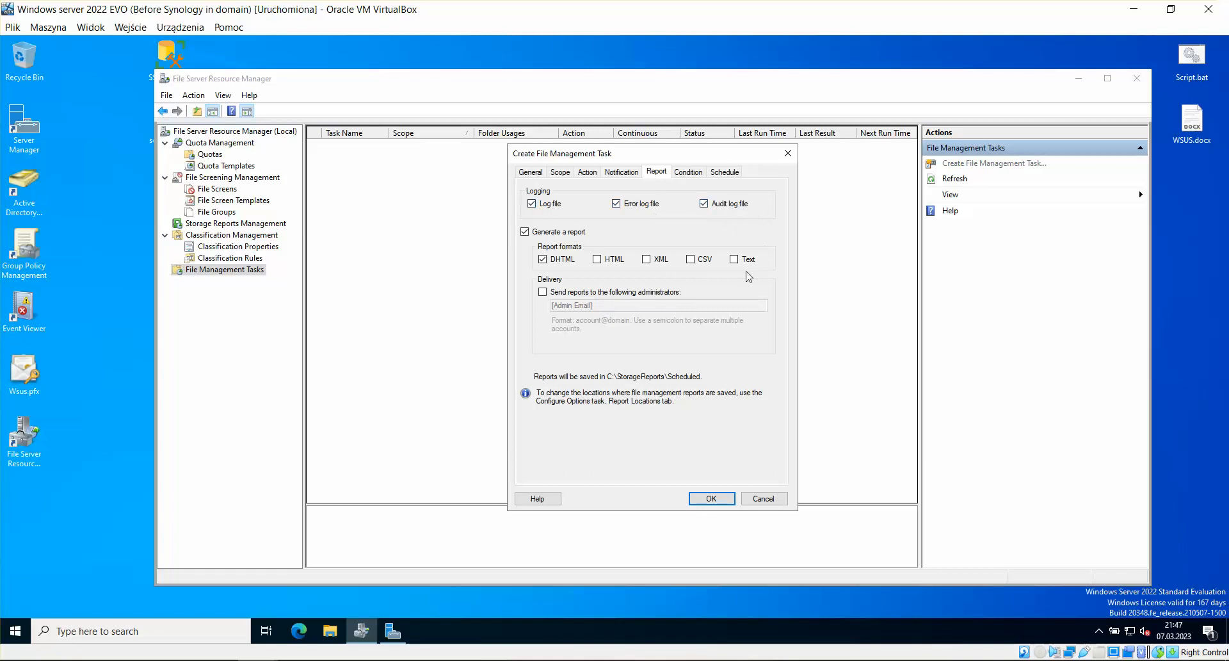
left_click(612, 261)
left_click(700, 172)
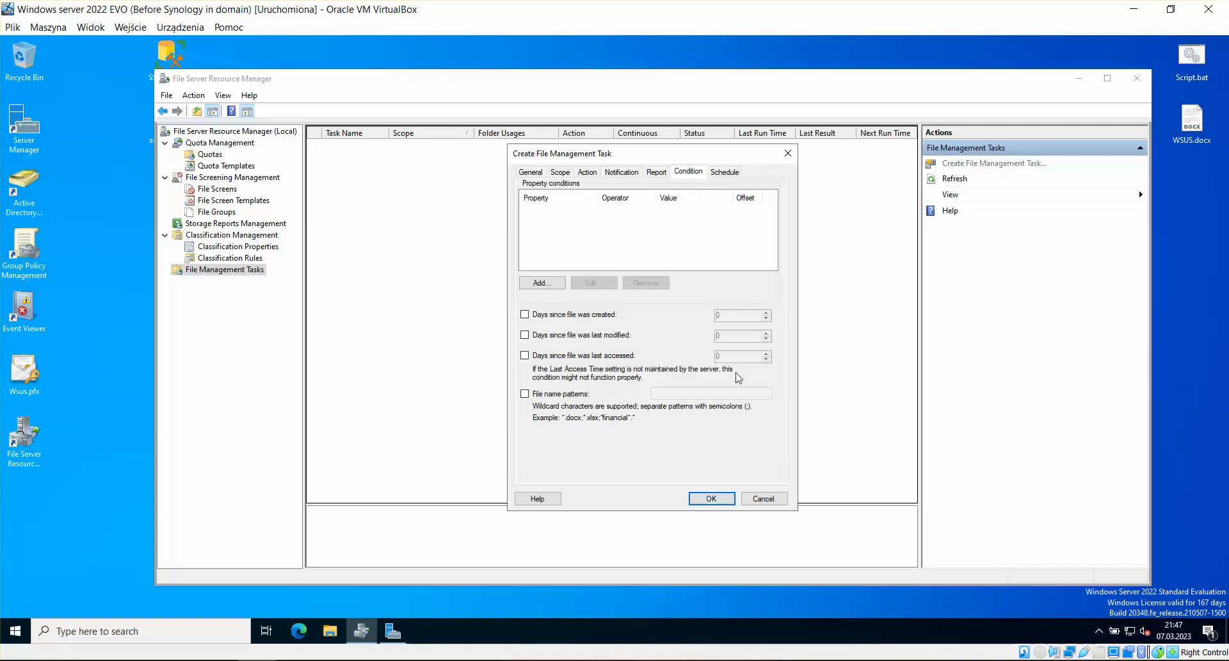
Look at the property conditions but add none.
left_click(543, 283)
left_click(755, 249)
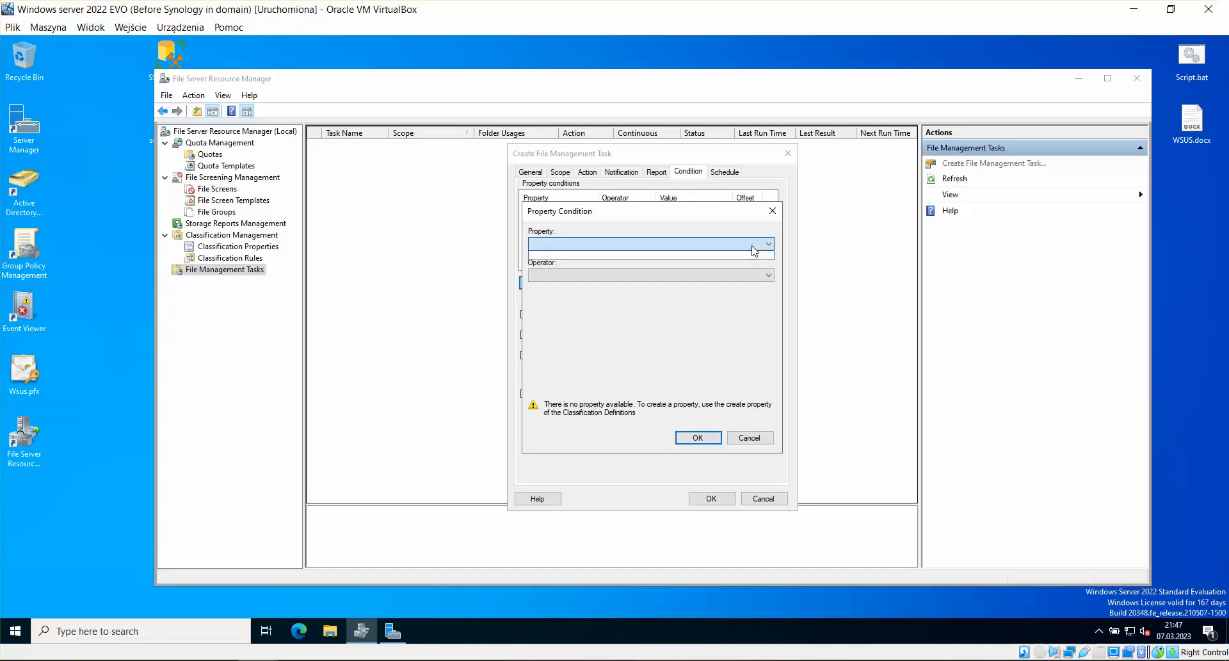
left_click(633, 339)
left_click(748, 438)
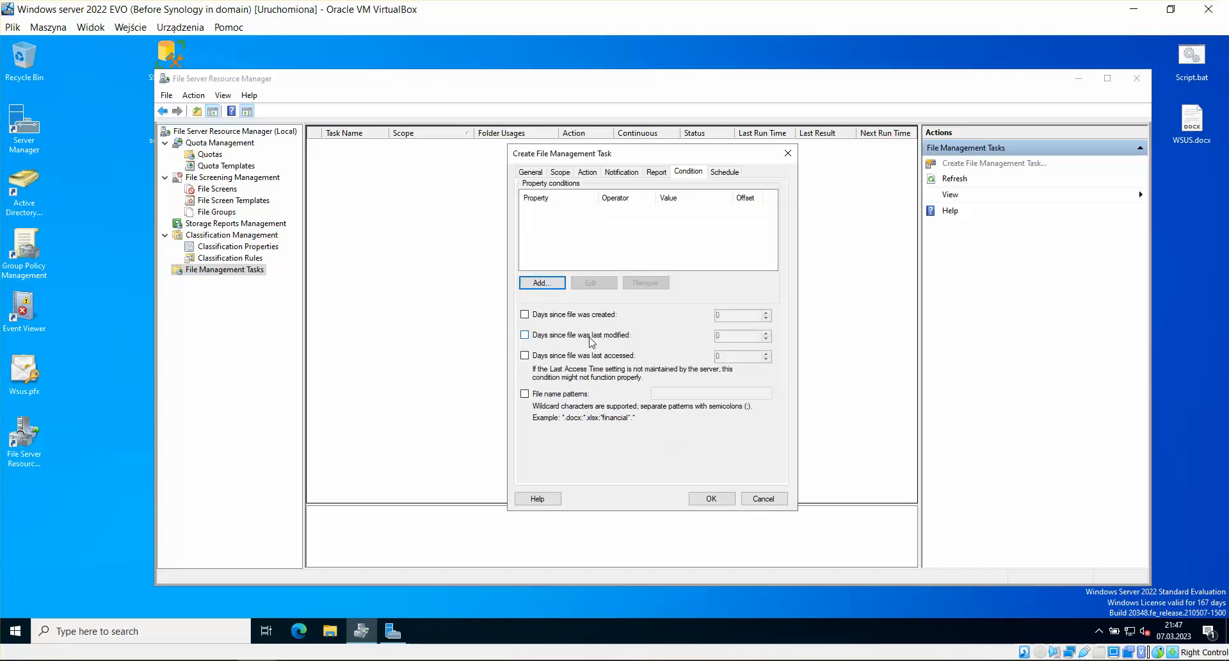
Schedule test task weekly on Sunday and create it.
left_click(725, 171)
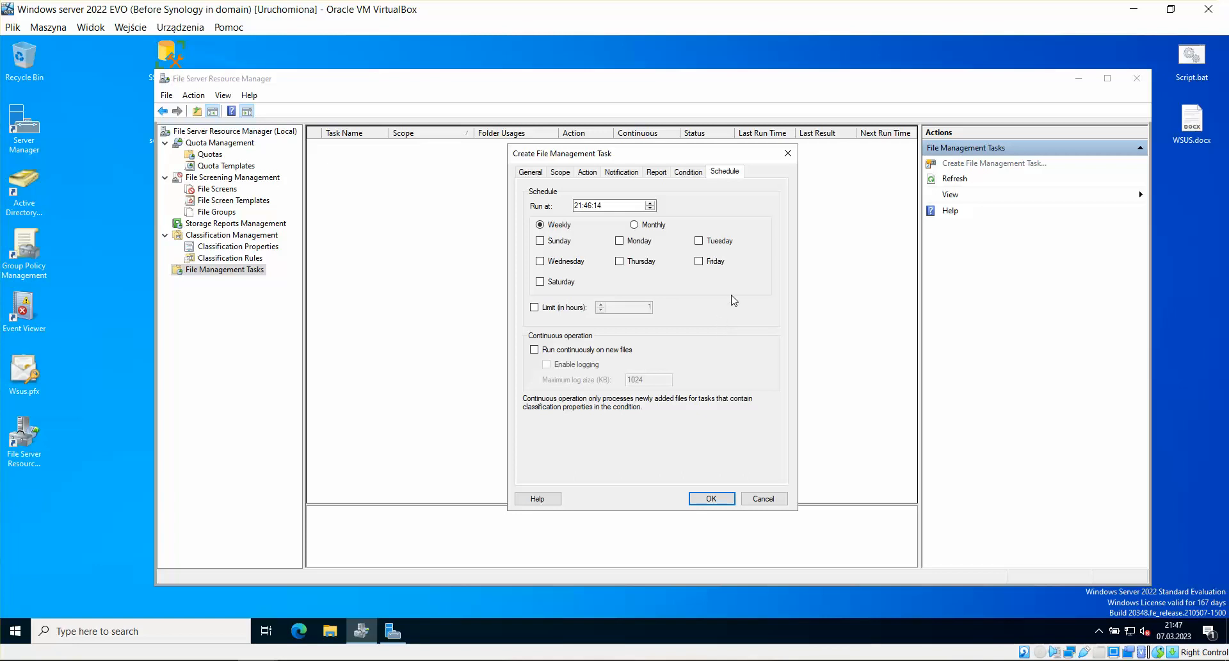
left_click(530, 173)
left_click(711, 380)
left_click(559, 242)
left_click(711, 498)
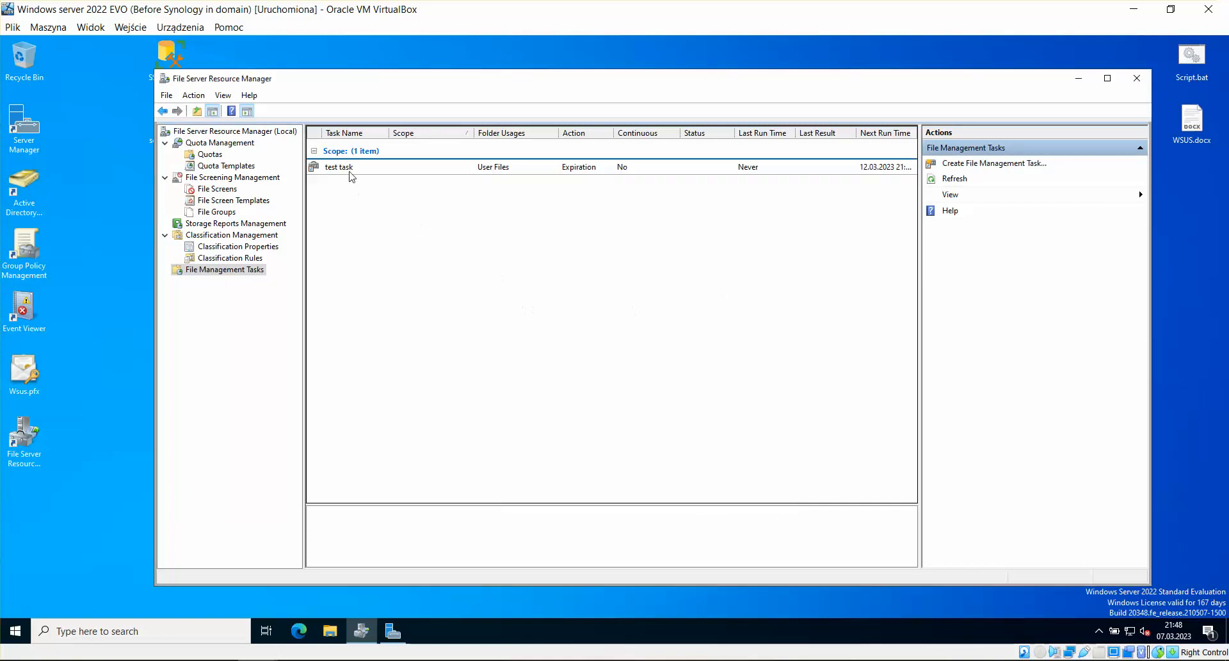
Review the test expiration task's scope, action, notifications, conditions and schedule, then close it unchanged.
left_click(350, 173)
right_click(561, 167)
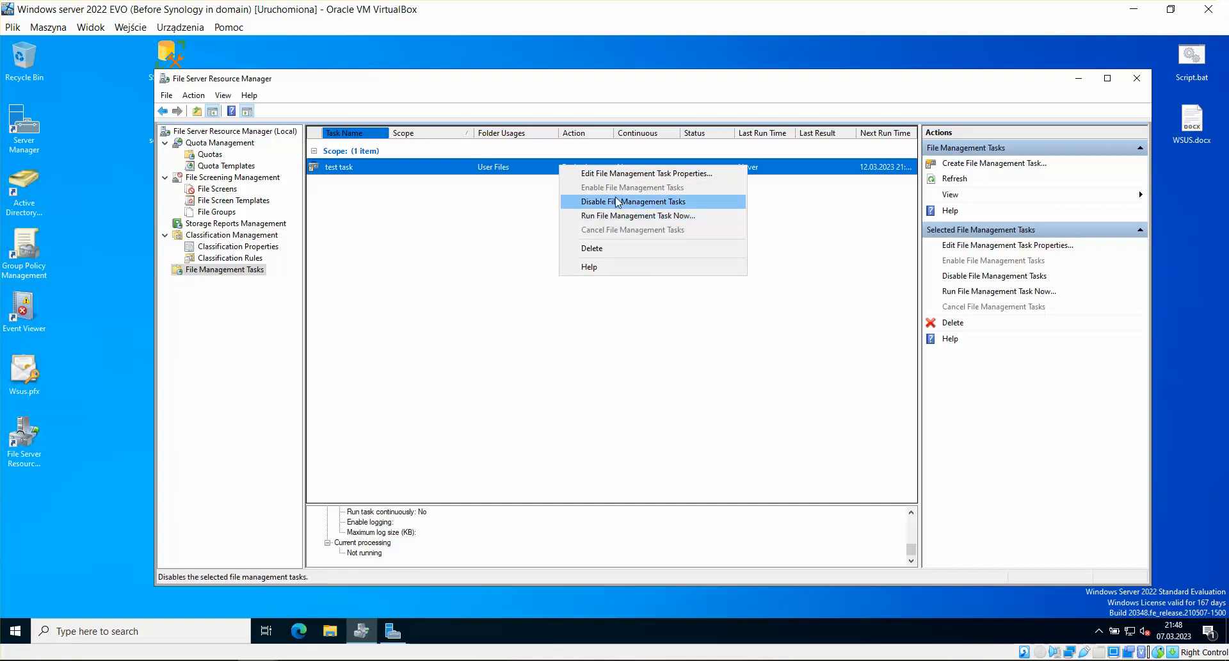
left_click(631, 173)
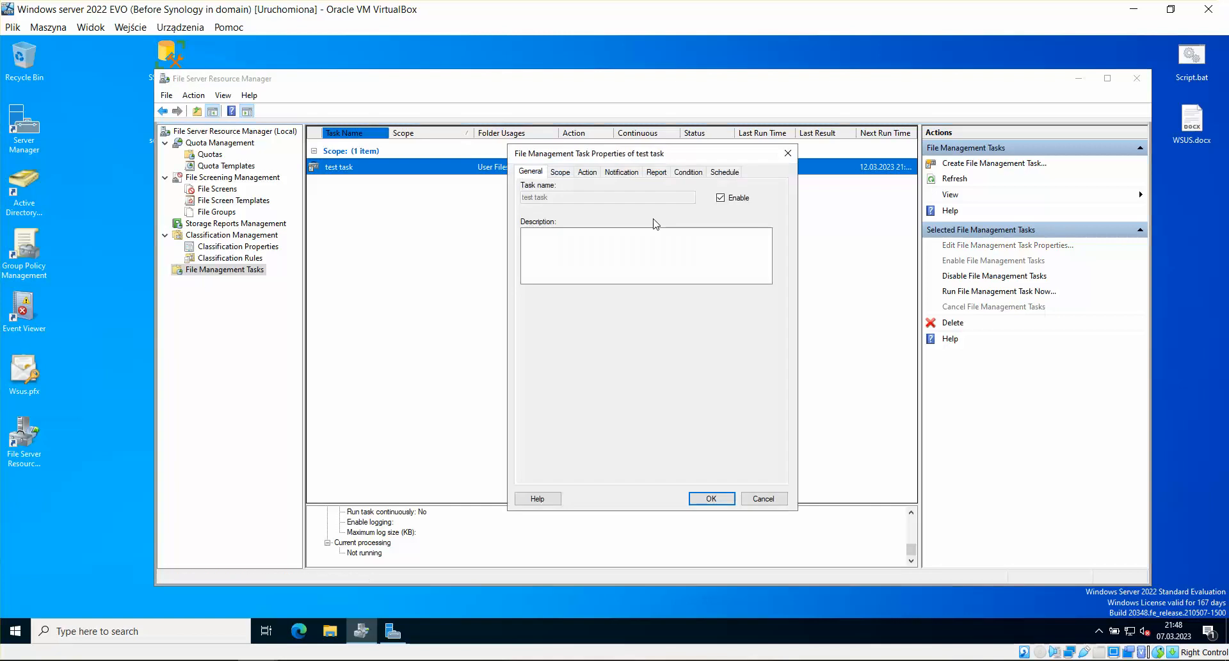
left_click(560, 172)
left_click(587, 171)
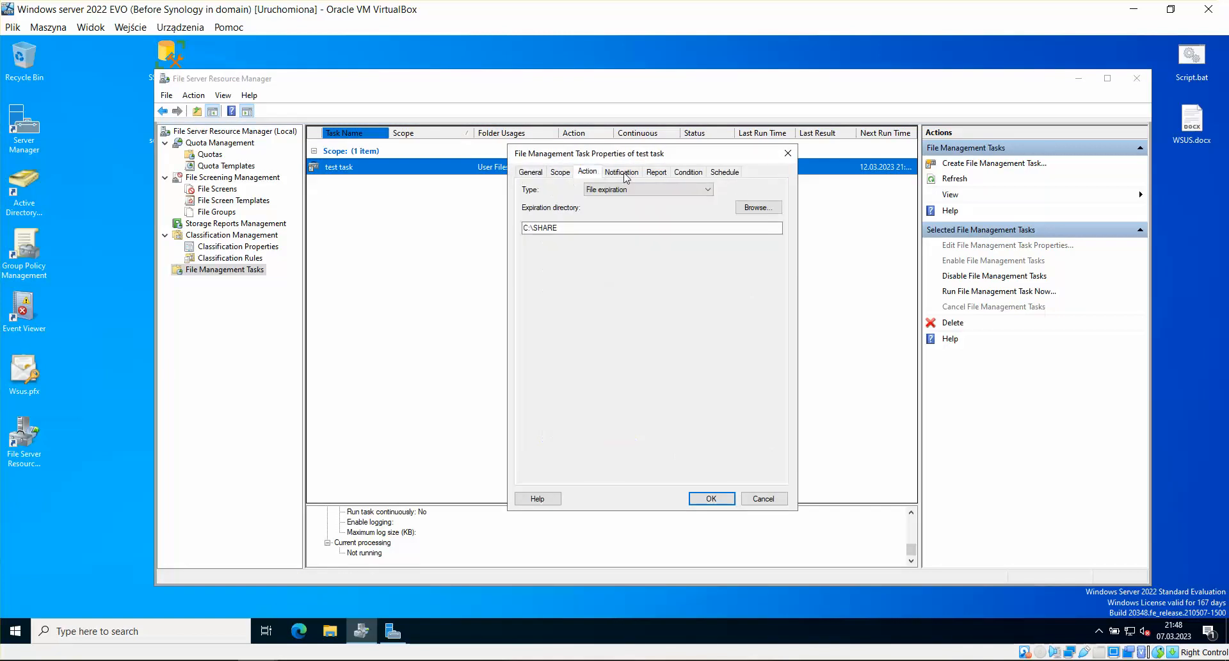
left_click(621, 172)
left_click(692, 173)
left_click(720, 173)
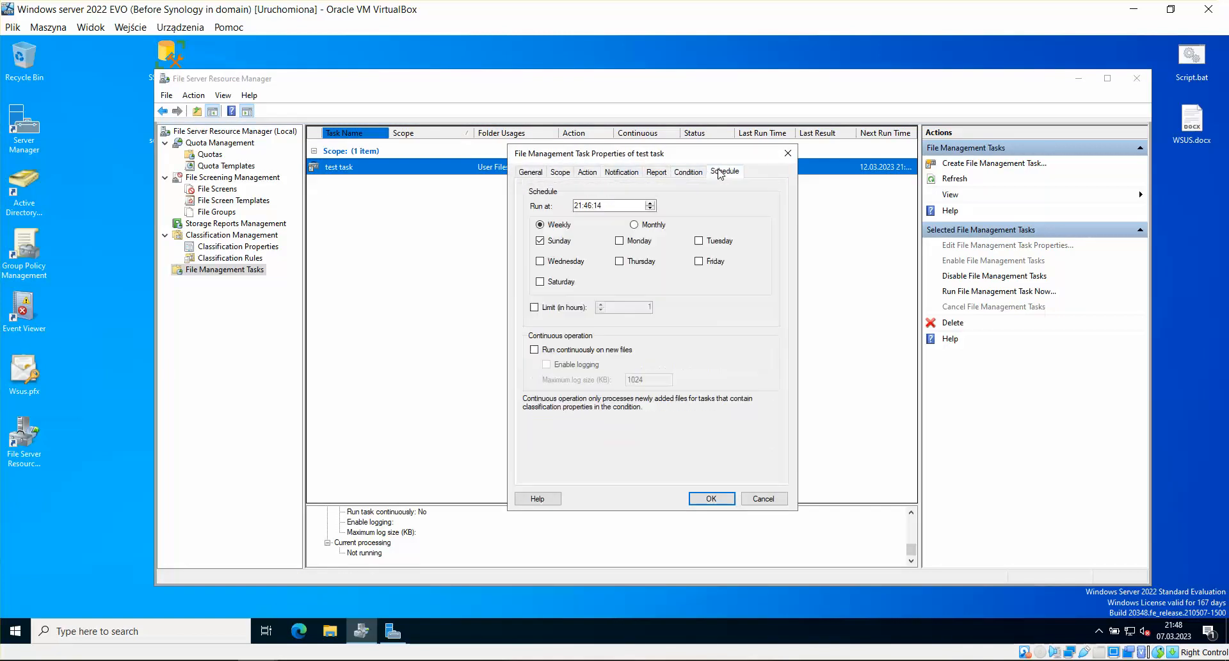
left_click(788, 154)
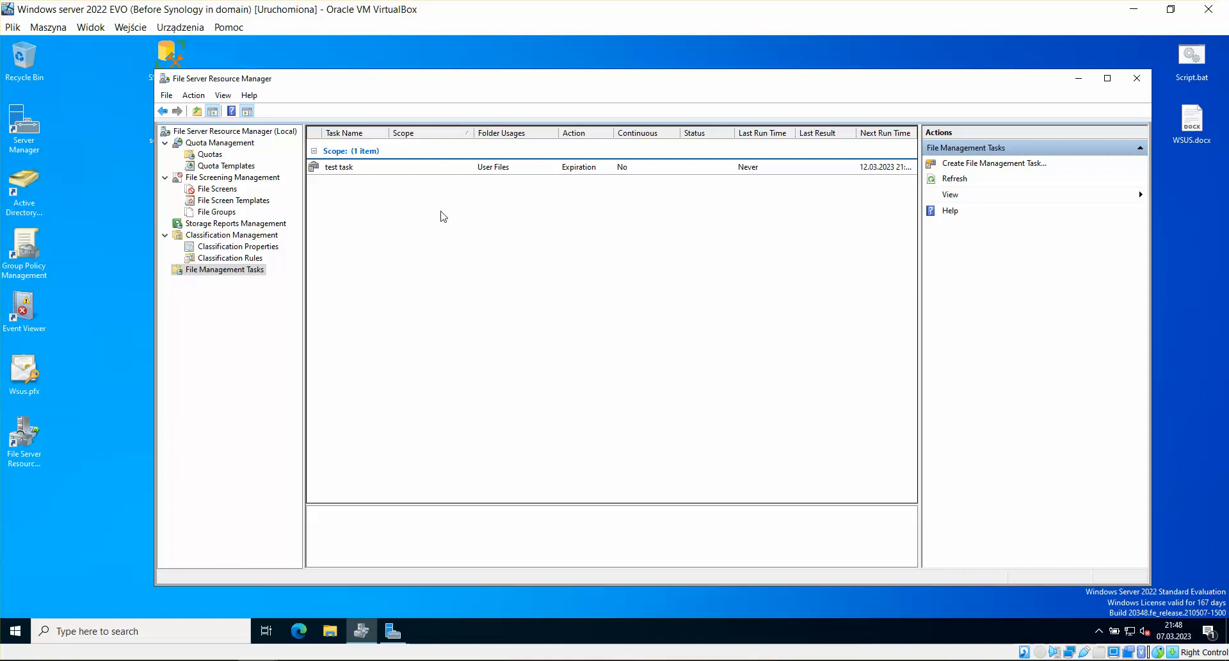
Recheck the test task's settings including reports, close it unchanged, and show Classification Rules.
left_click(428, 169)
right_click(427, 168)
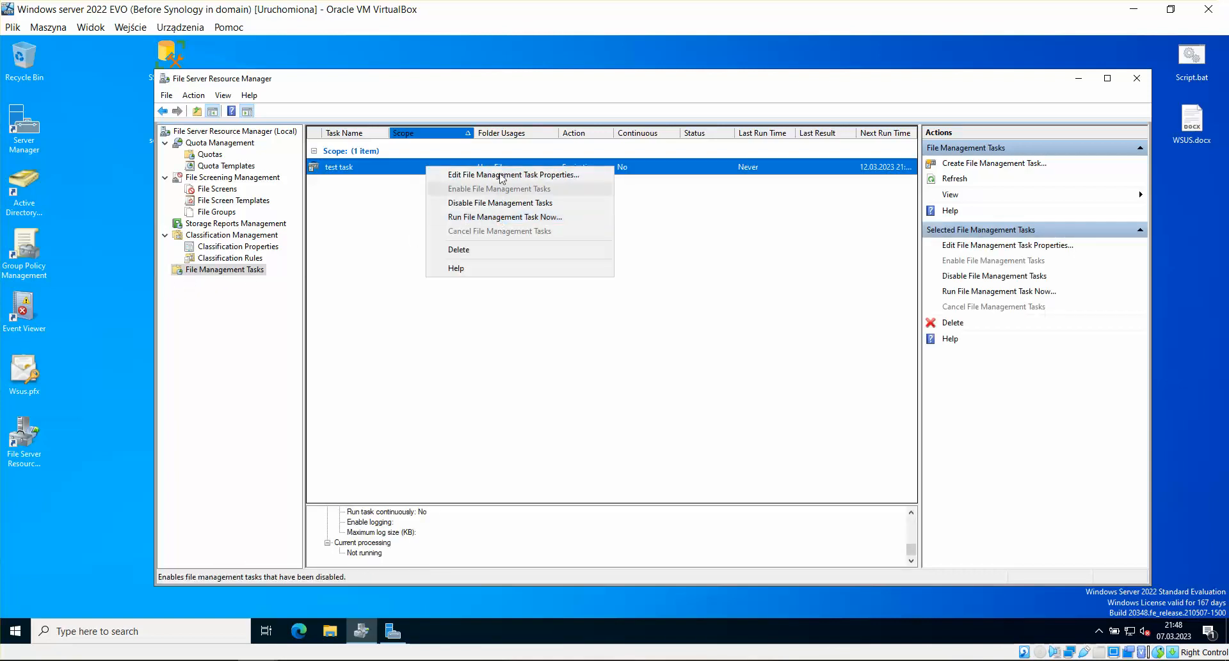
left_click(501, 176)
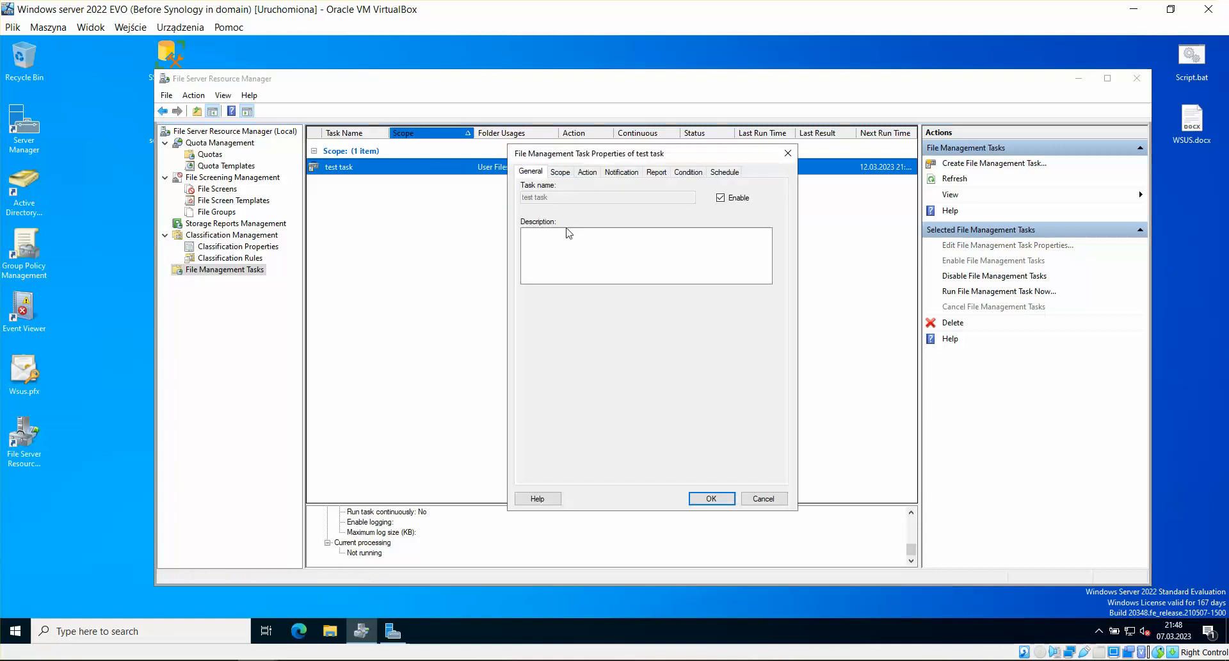
left_click(567, 172)
left_click(587, 172)
left_click(621, 172)
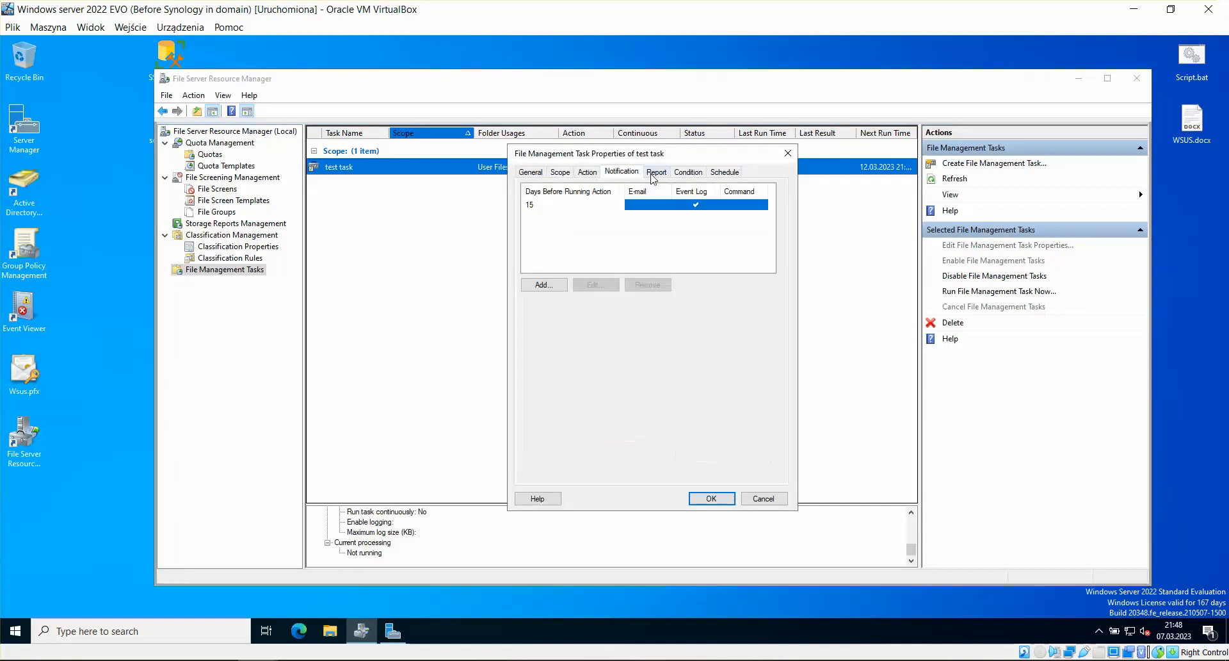
left_click(656, 172)
left_click(687, 173)
left_click(724, 172)
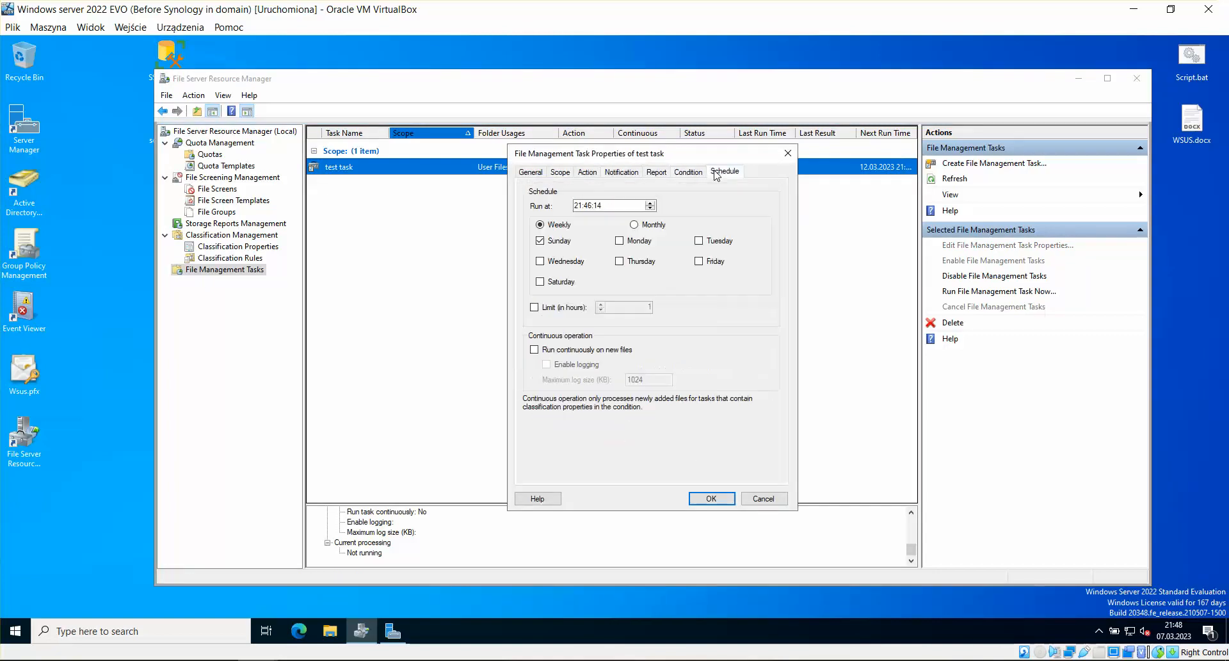
left_click(657, 172)
left_click(621, 174)
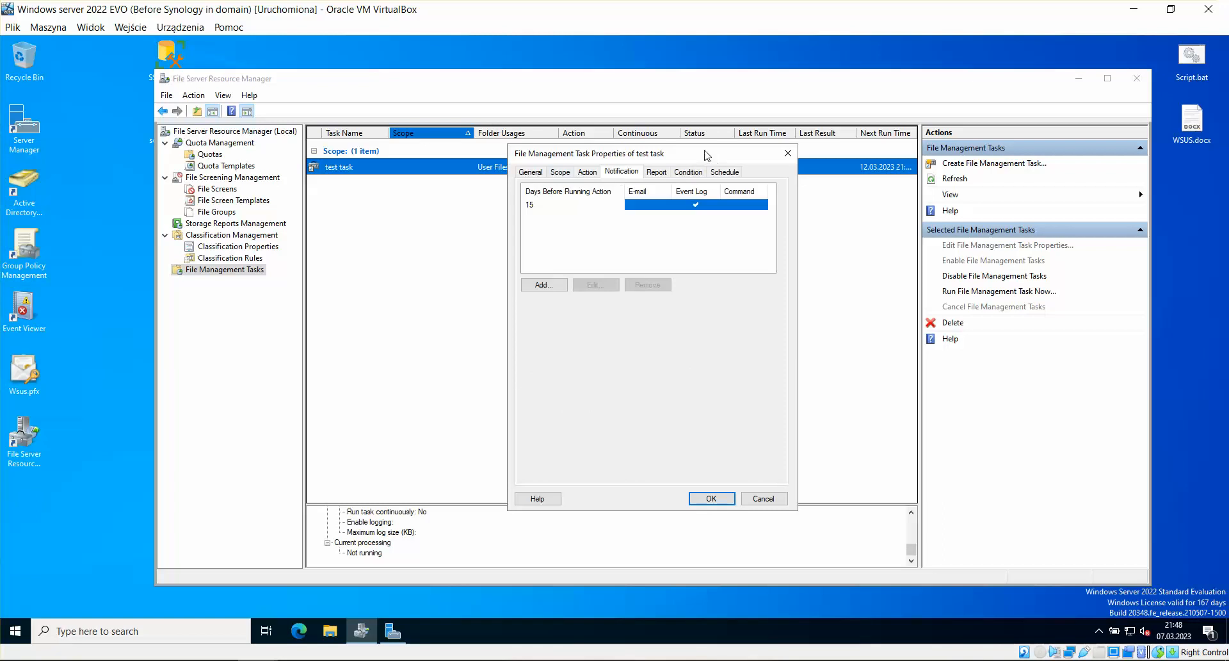
left_click_drag(707, 155, 642, 180)
left_click(723, 178)
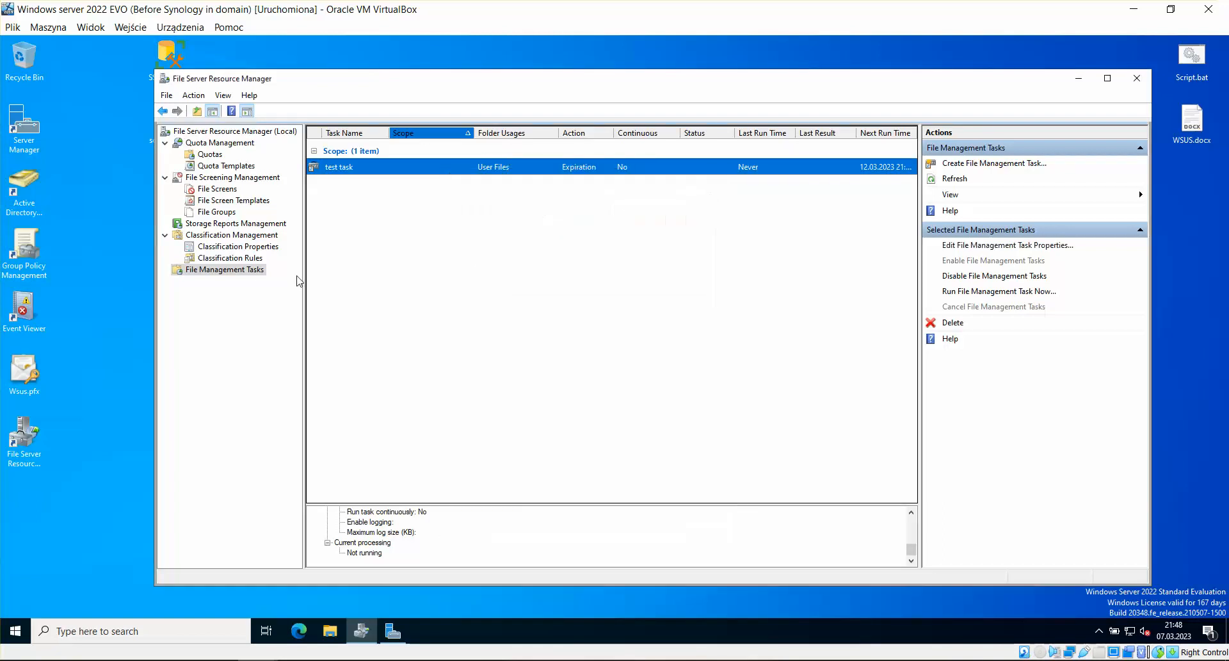
left_click(230, 258)
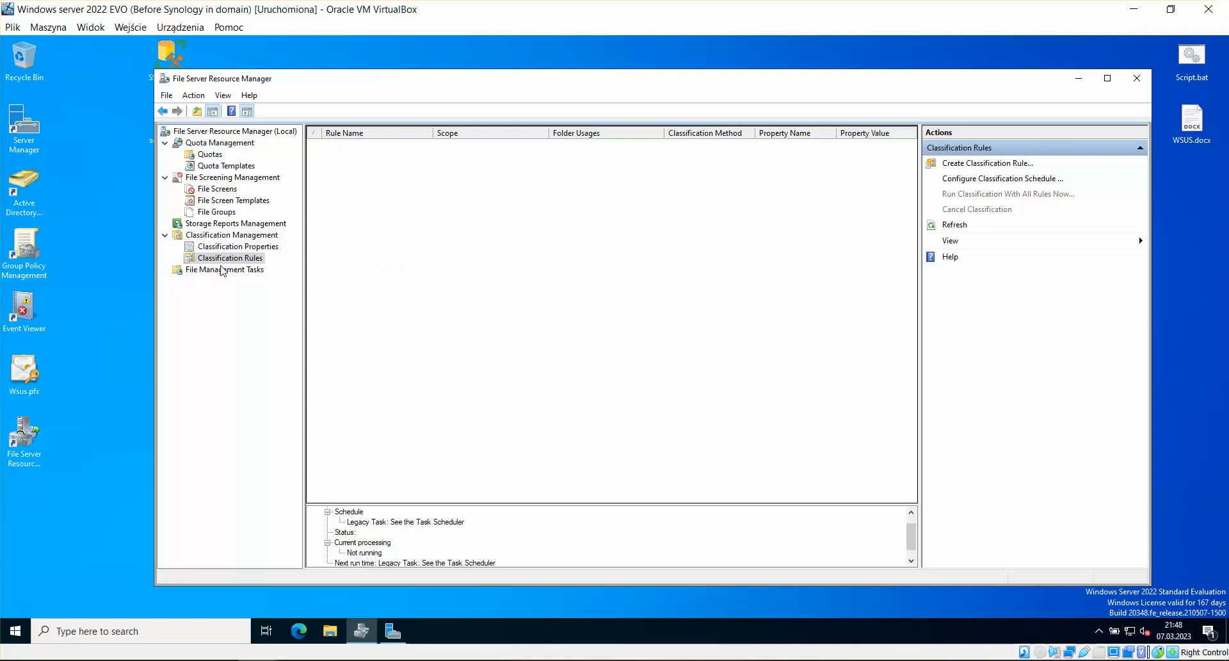
Open the weekly rreport task's properties from Storage Reports Management.
left_click(236, 223)
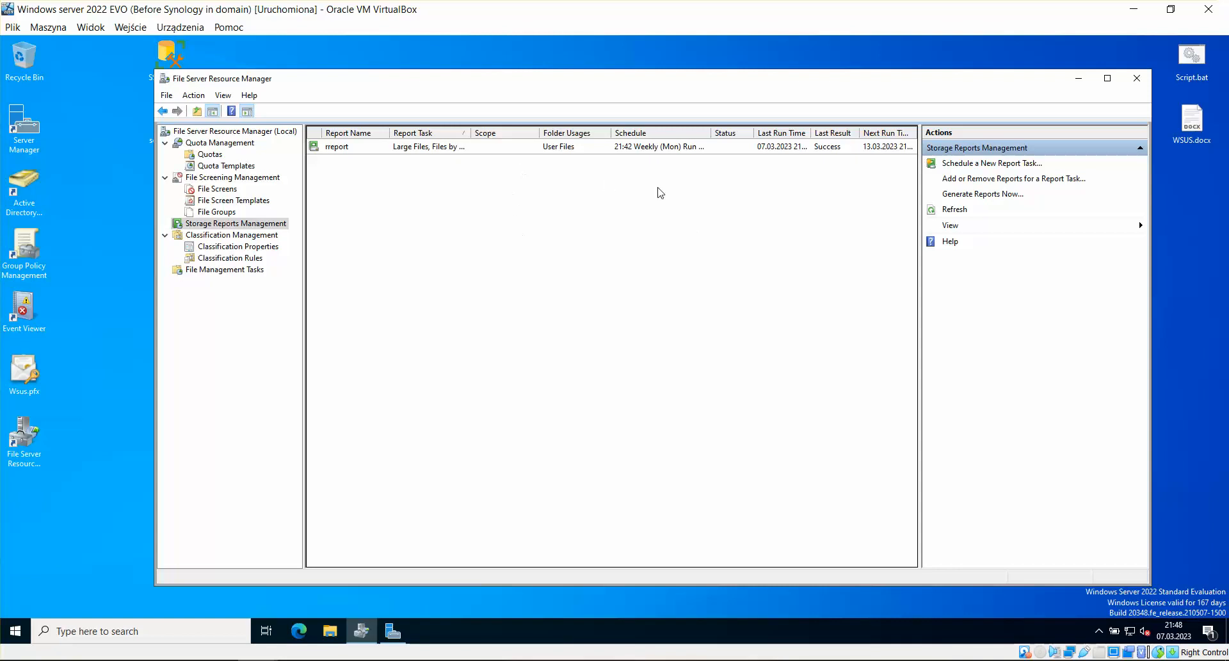
left_click(602, 147)
right_click(602, 147)
left_click(574, 150)
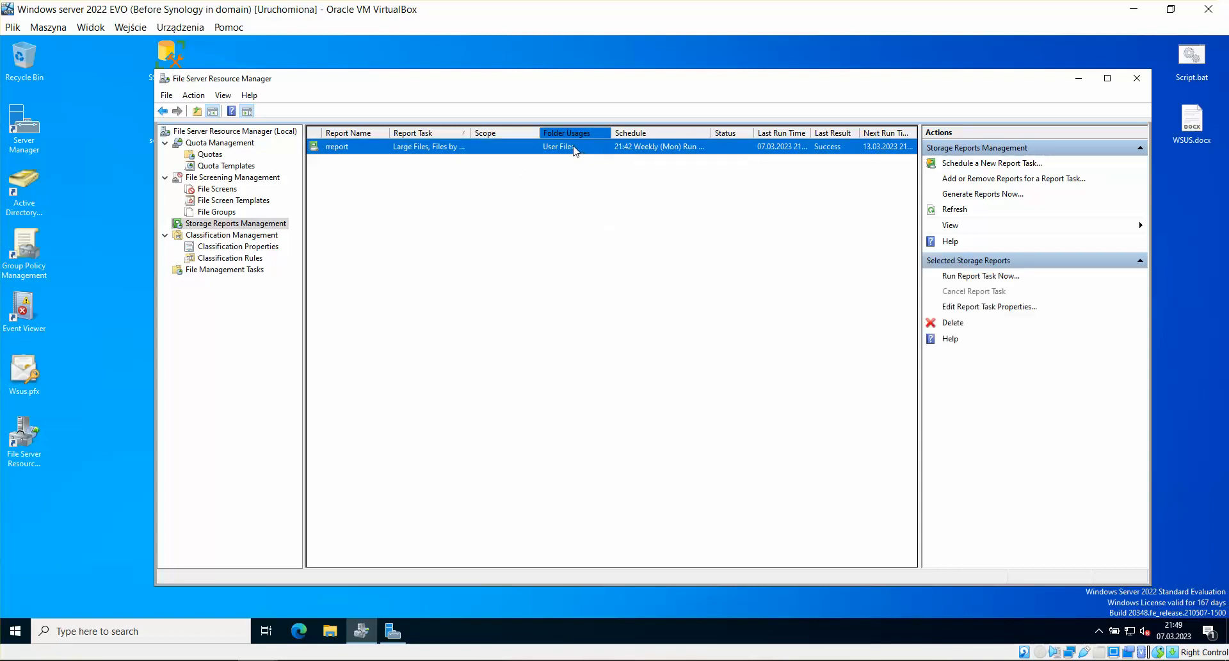
double_click(599, 151)
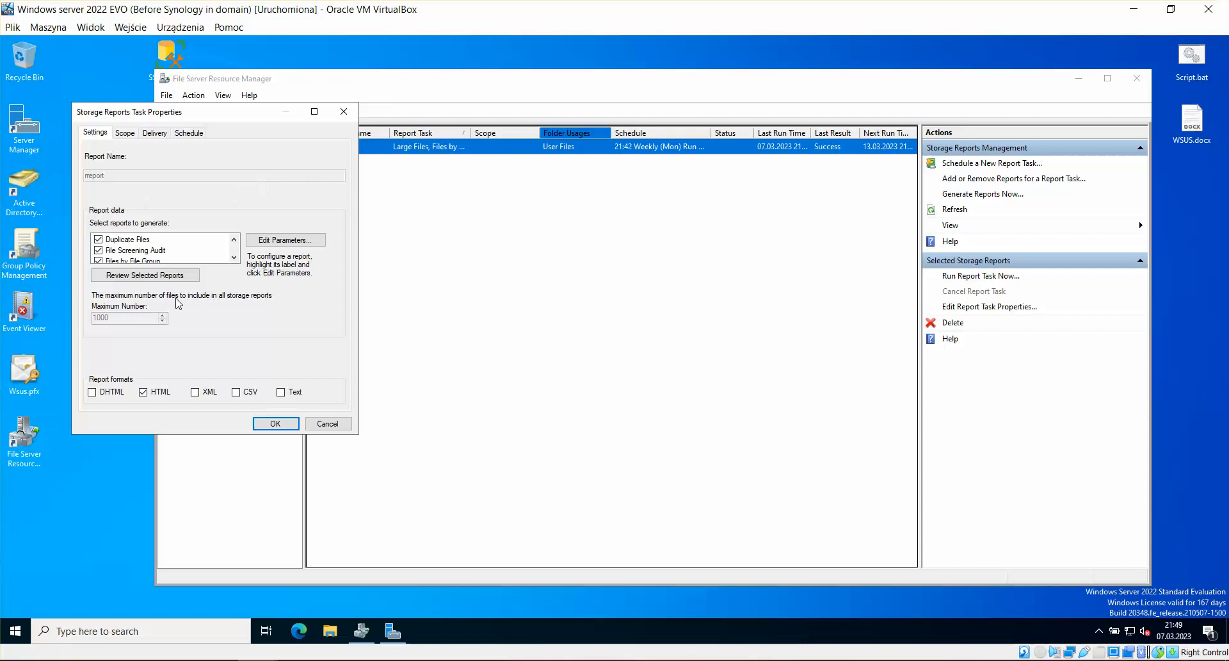
Look through the rreport task's settings, scope, delivery and schedule, then close it unchanged.
left_click(234, 257)
scroll(236, 252, "down", 3)
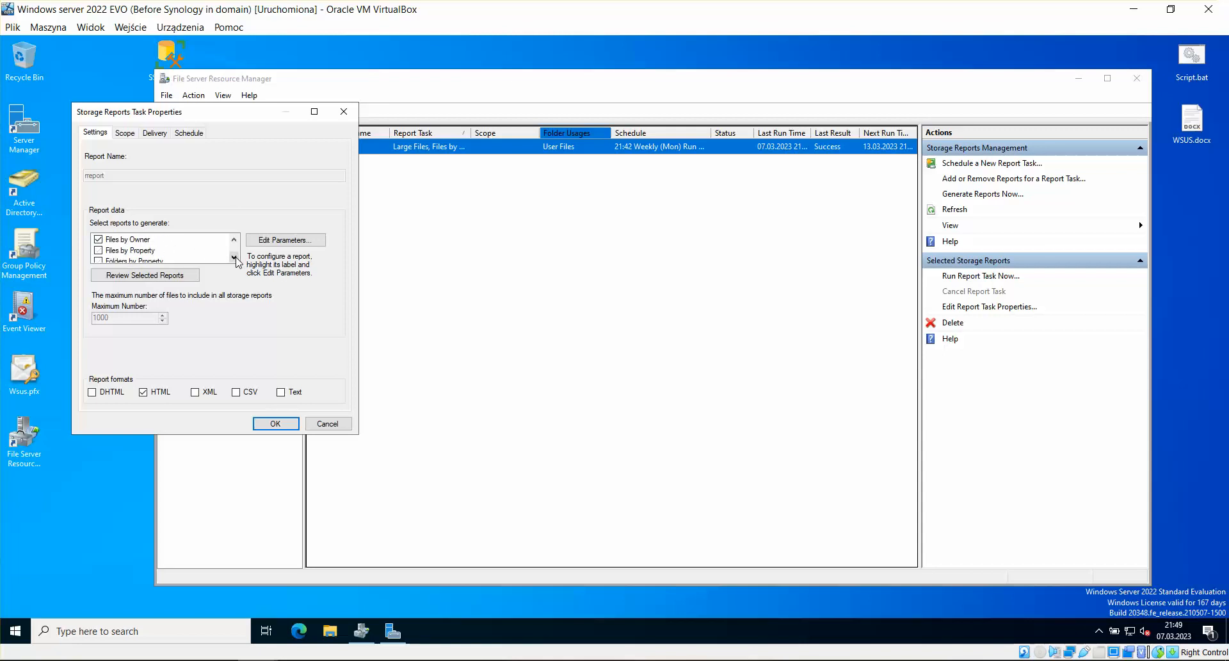
scroll(235, 252, "up", 2)
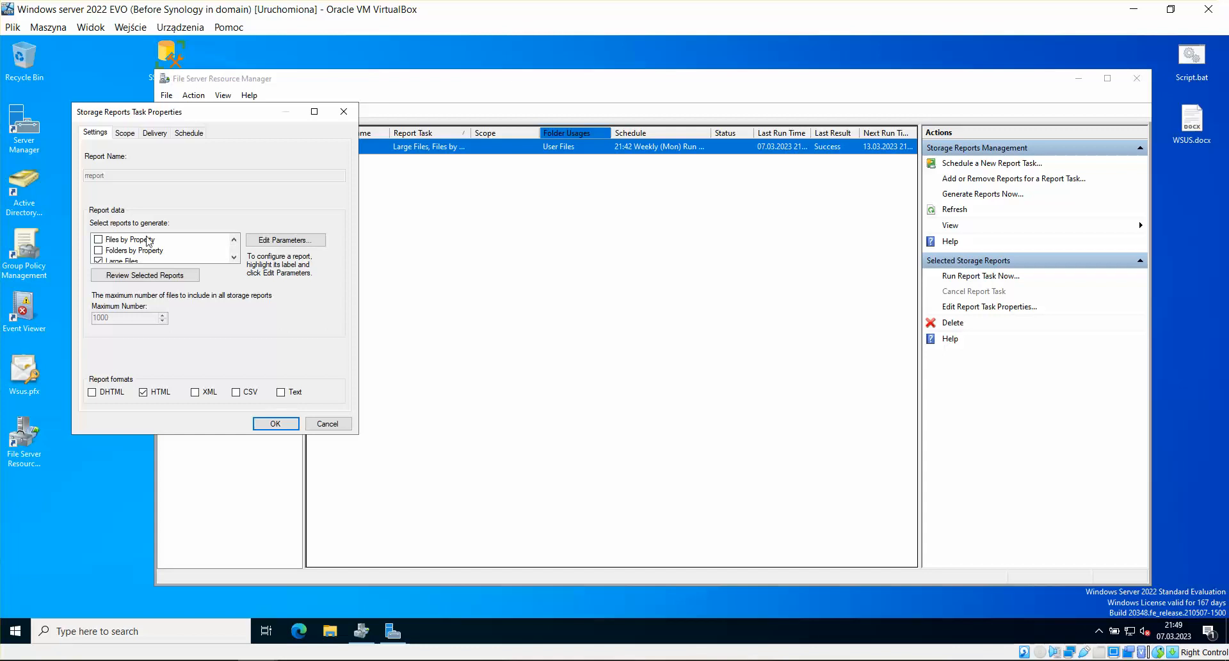
scroll(230, 253, "up", 1)
scroll(168, 260, "down", 1)
scroll(234, 260, "down", 4)
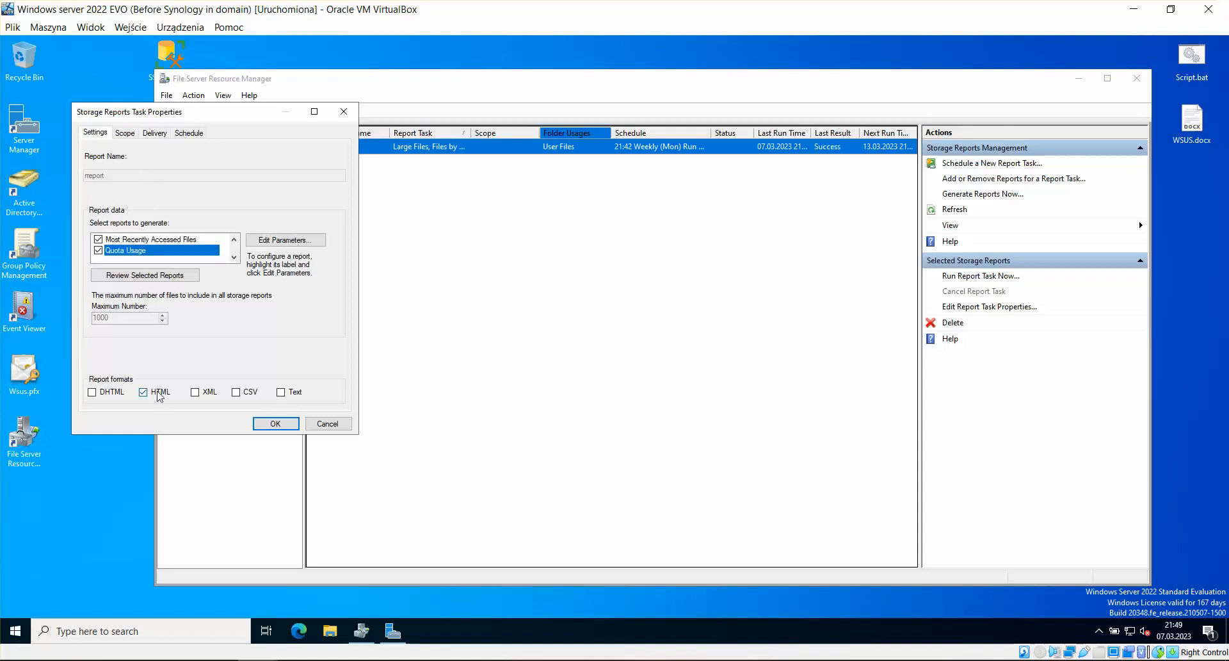
left_click(125, 133)
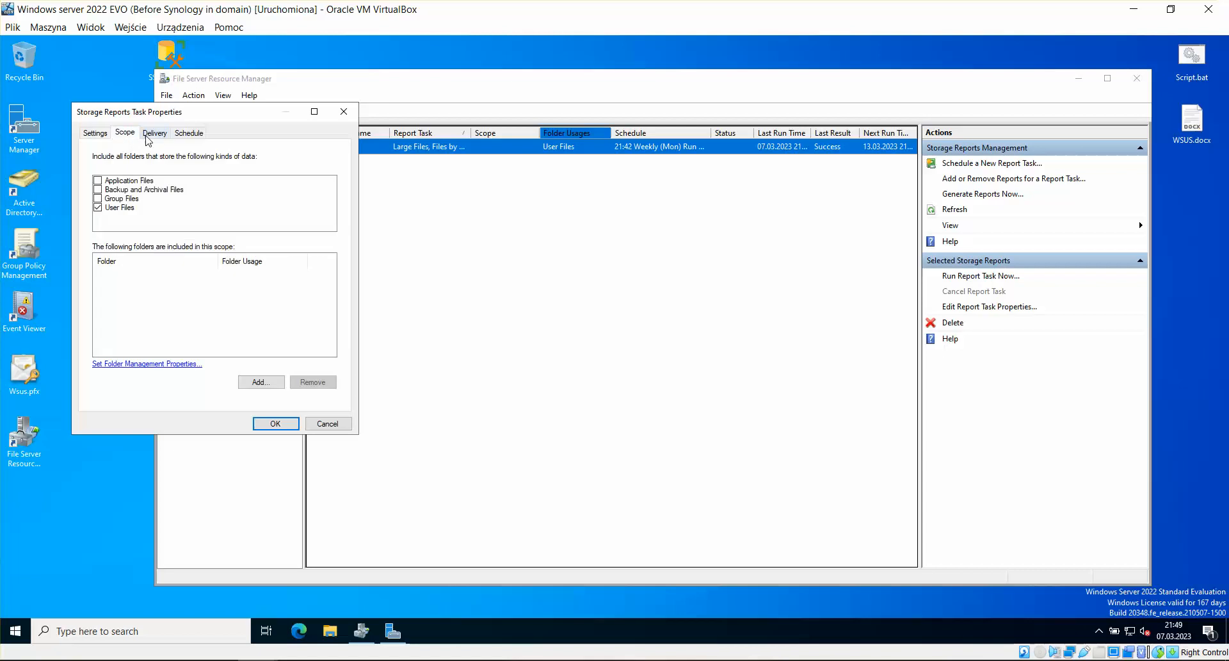
left_click(154, 133)
left_click(189, 132)
left_click(349, 114)
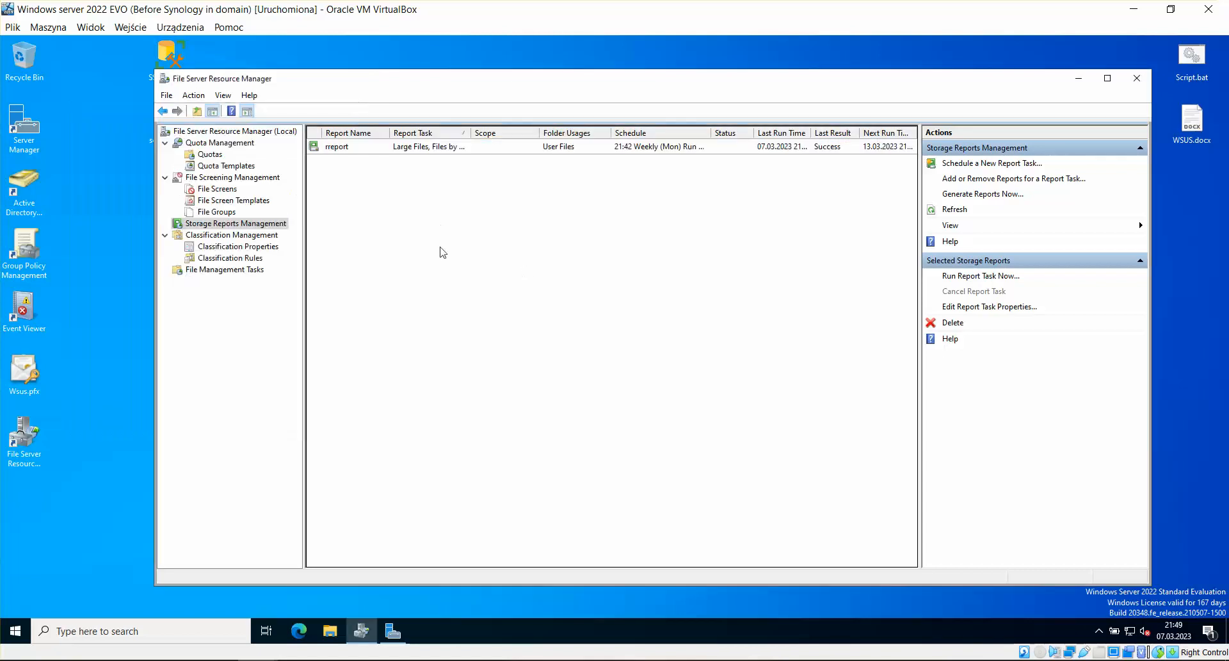
Check the C:\SHARE file screen and 2 GB quota, then close File Server Resource Manager.
left_click(212, 190)
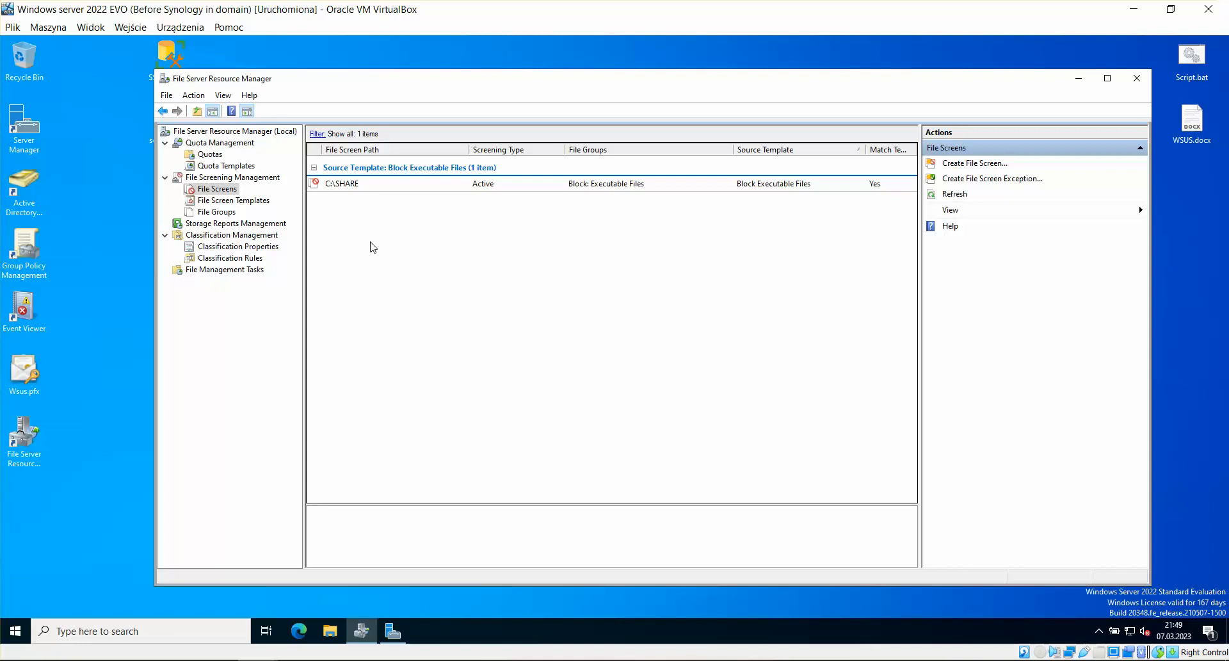
left_click(210, 154)
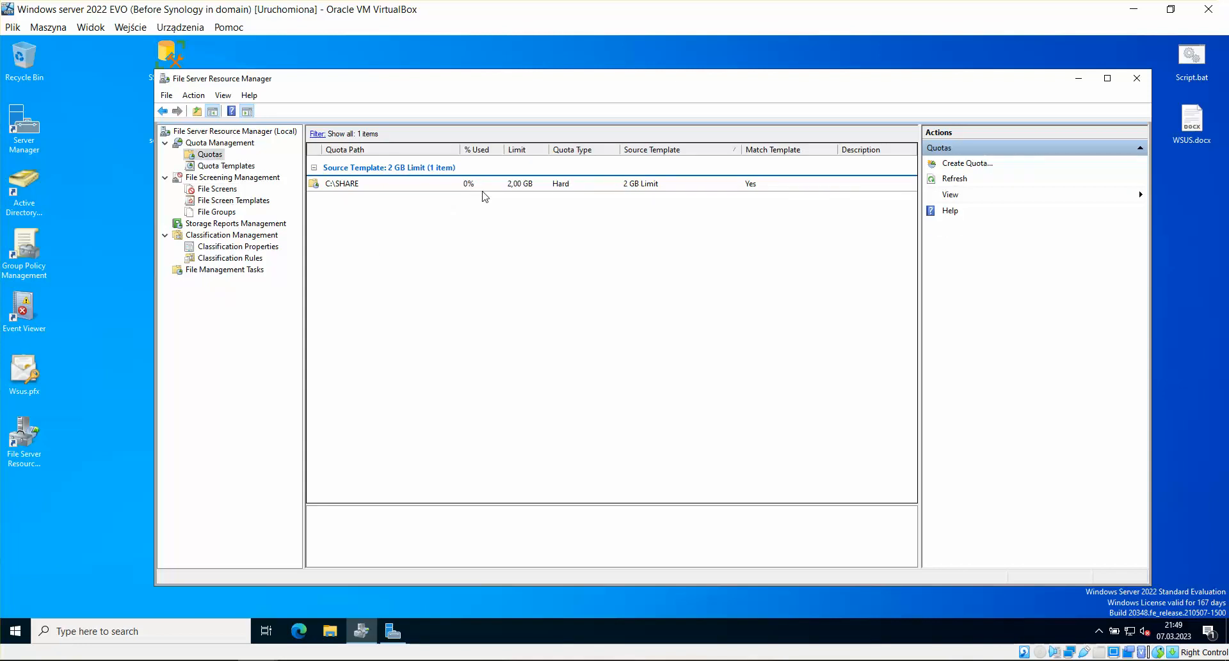
mouse_move(495, 86)
left_mouse_down()
mouse_move(578, 87)
mouse_move(493, 88)
left_mouse_up()
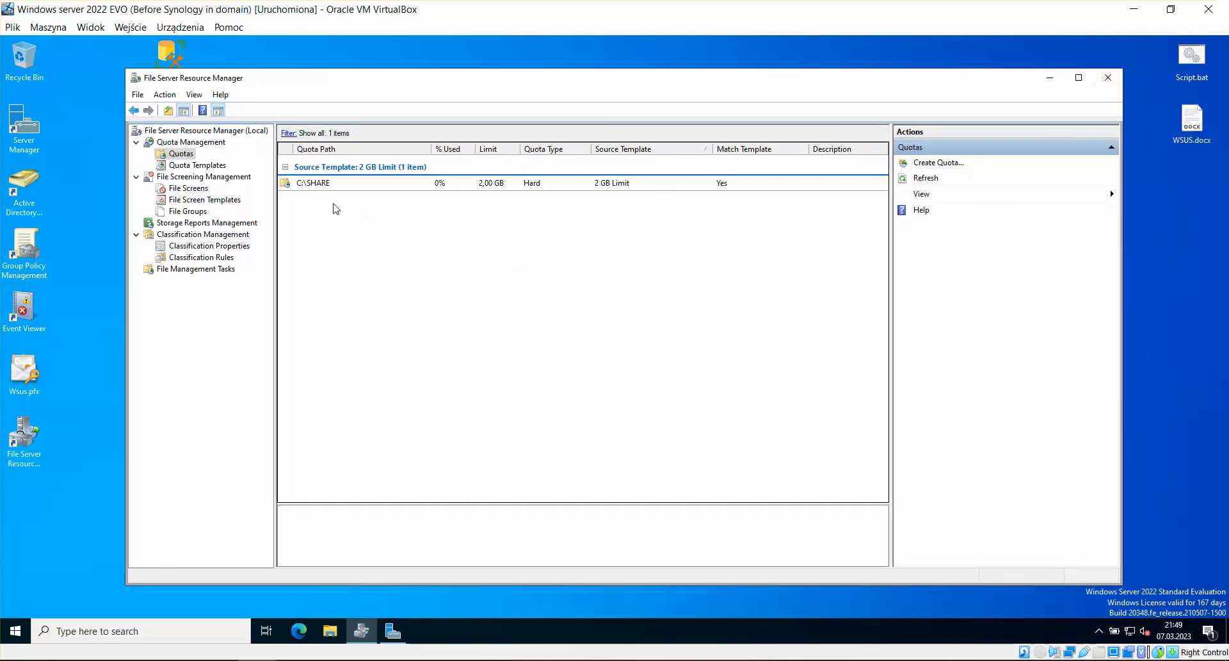
left_click(1110, 77)
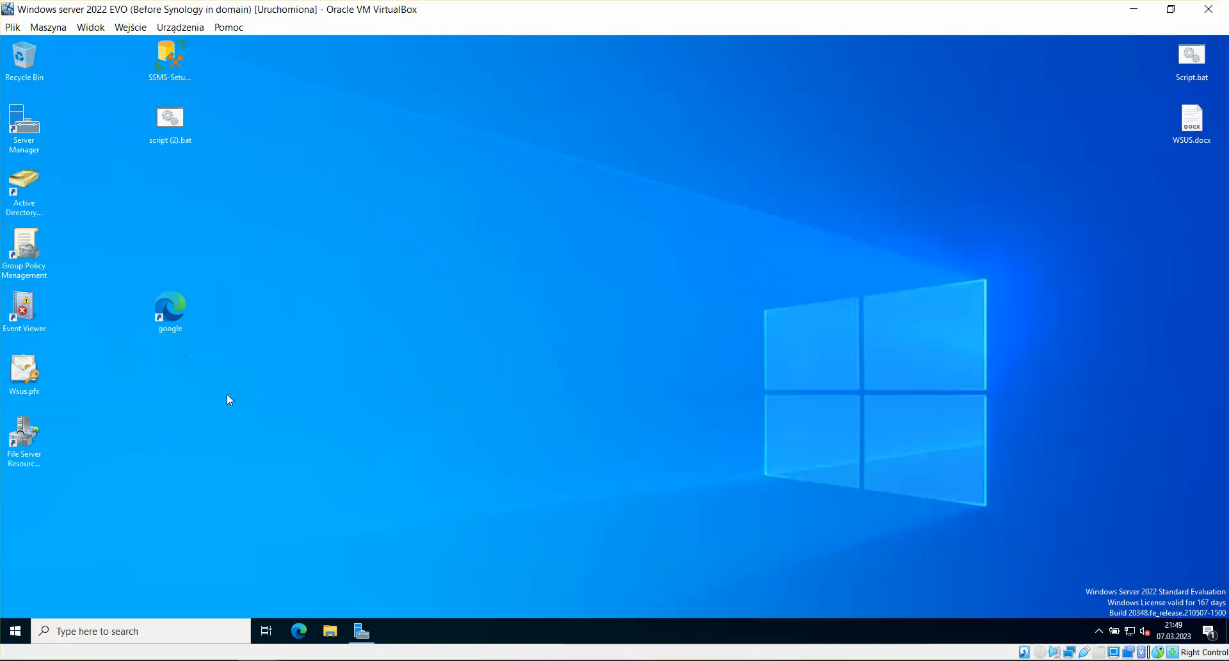
Move the google desktop shortcut below script (2).bat and bring up the open VM windows.
right_click(140, 398)
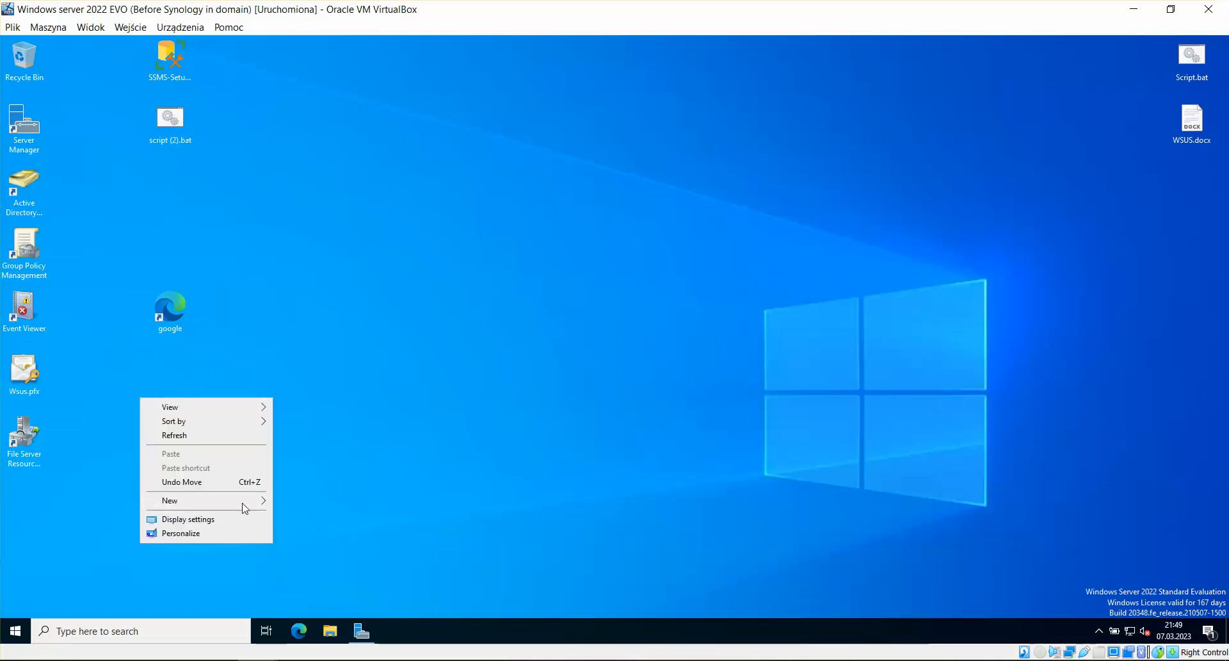
mouse_move(244, 503)
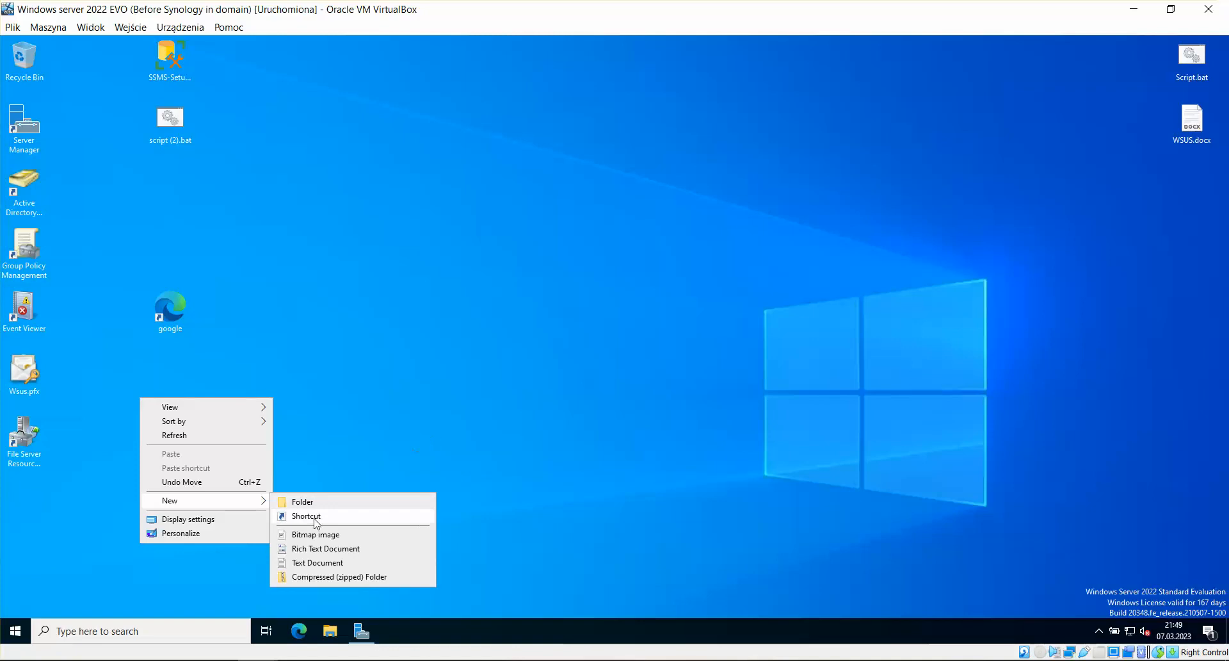
left_click(314, 516)
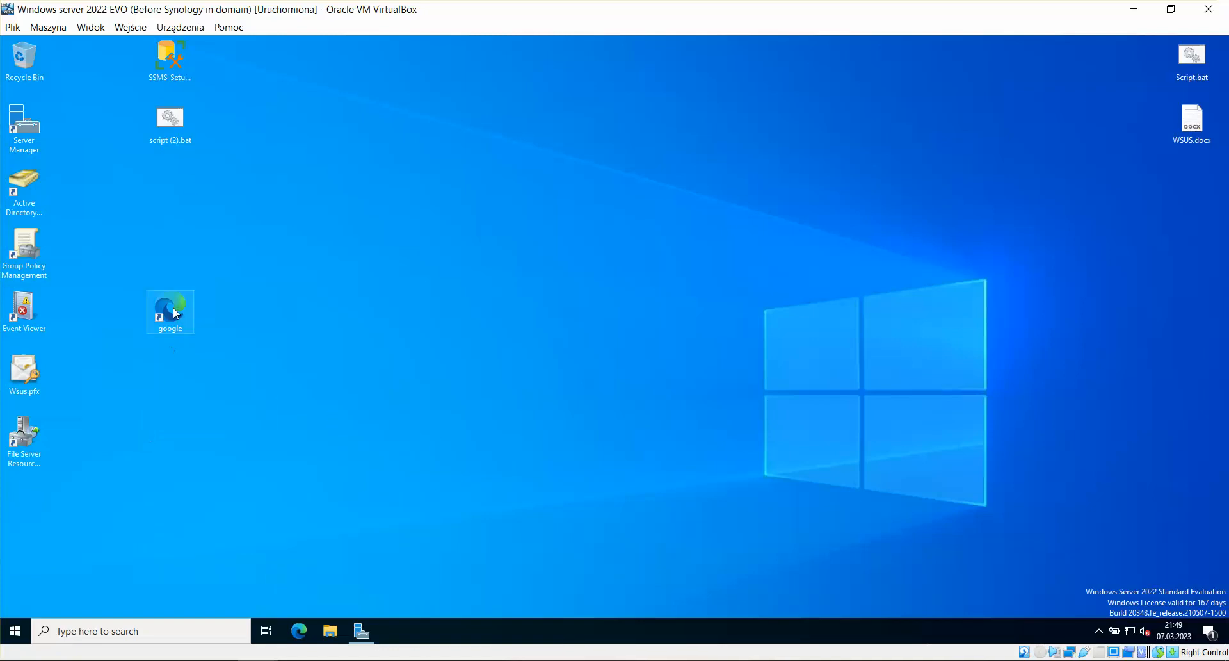
left_click_drag(173, 306, 181, 191)
left_click(282, 346)
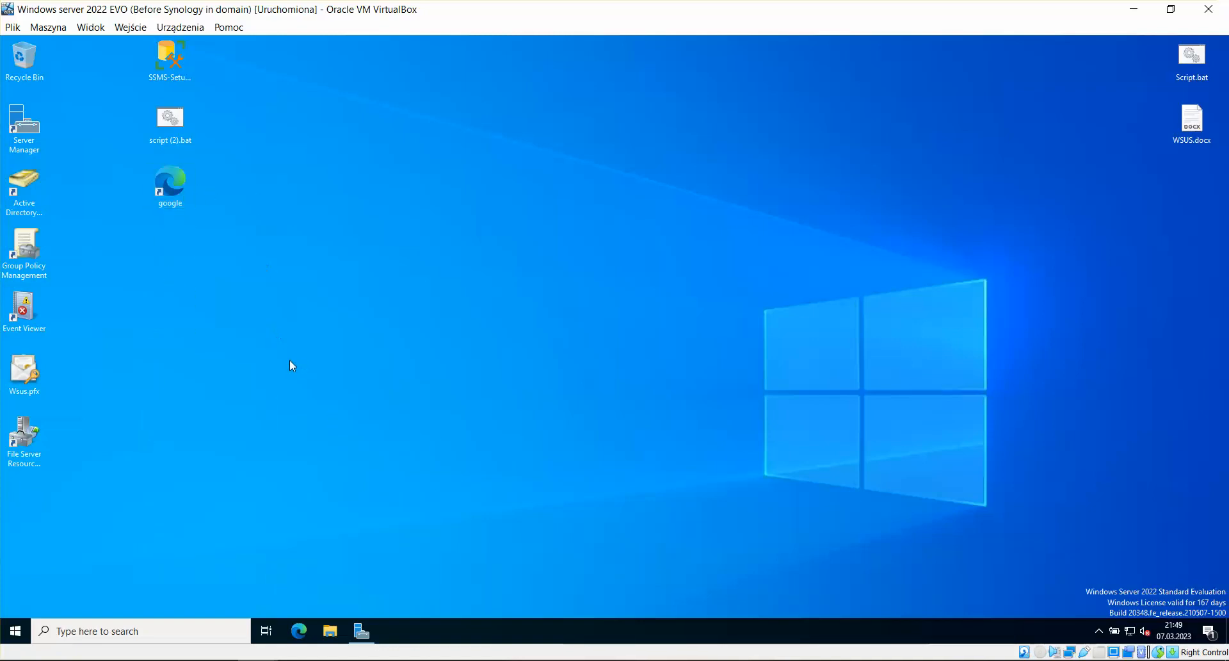
left_click(261, 660)
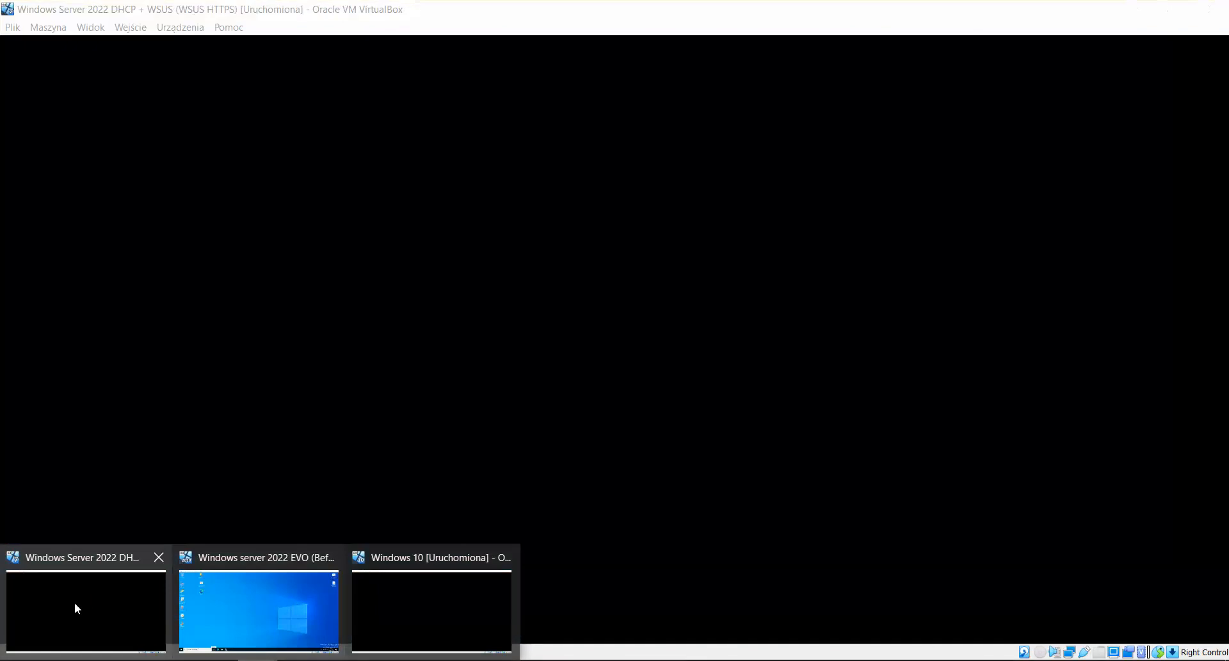
Sign in to the DHCP + WSUS VM, confirm share (Z:) is mapped, then return to the EVO VM.
left_click(74, 602)
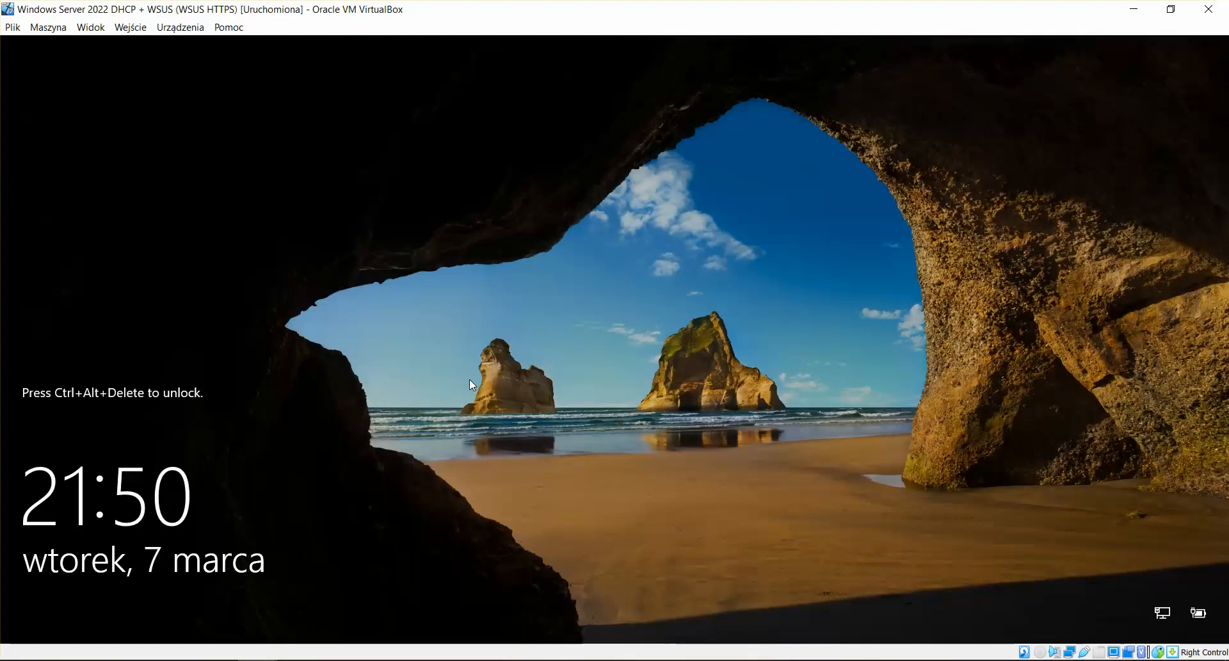
key("ctrl+alt+Delete")
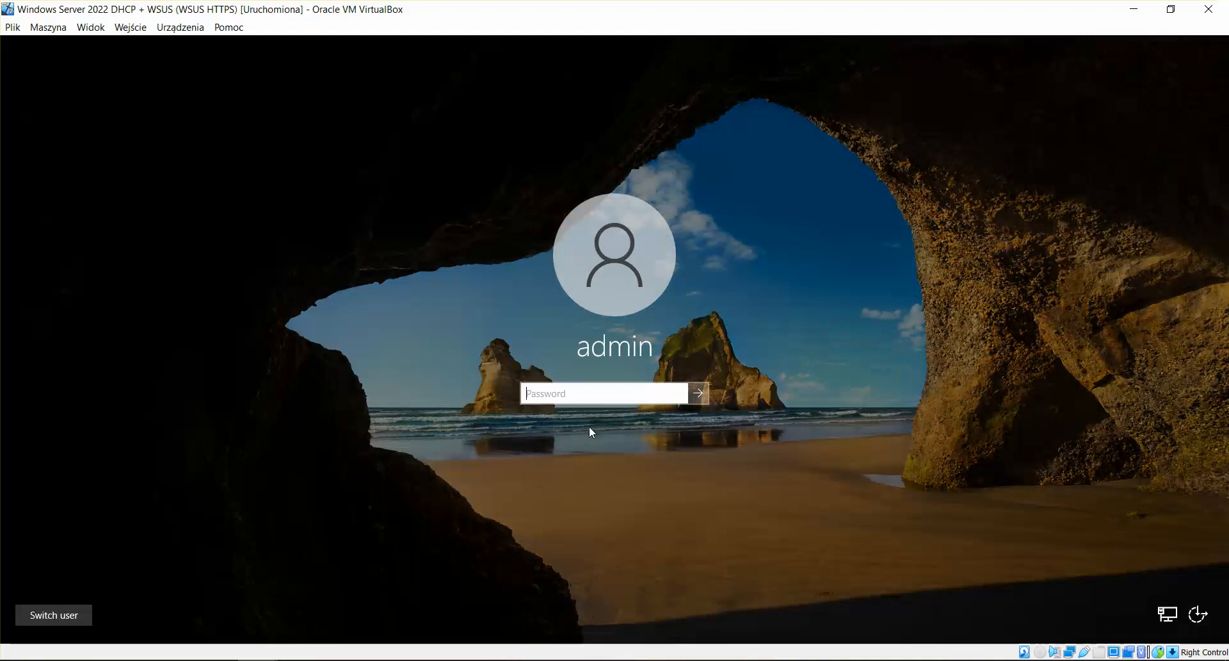
type("P")
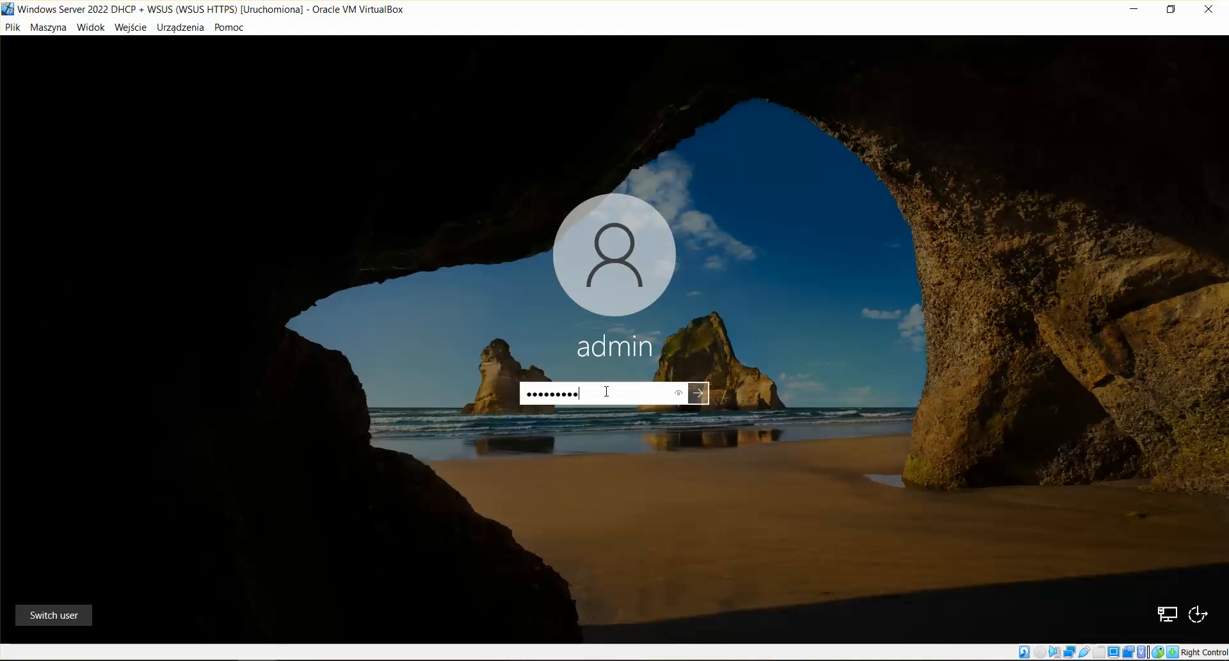
key("Return")
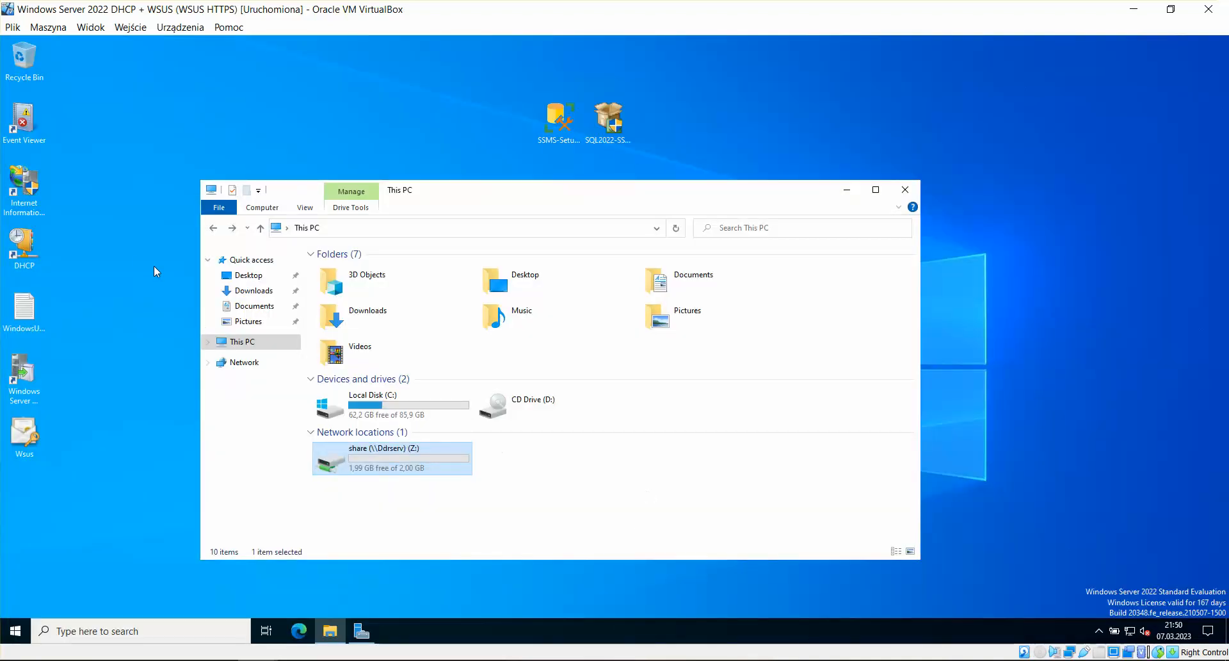
left_click(154, 272)
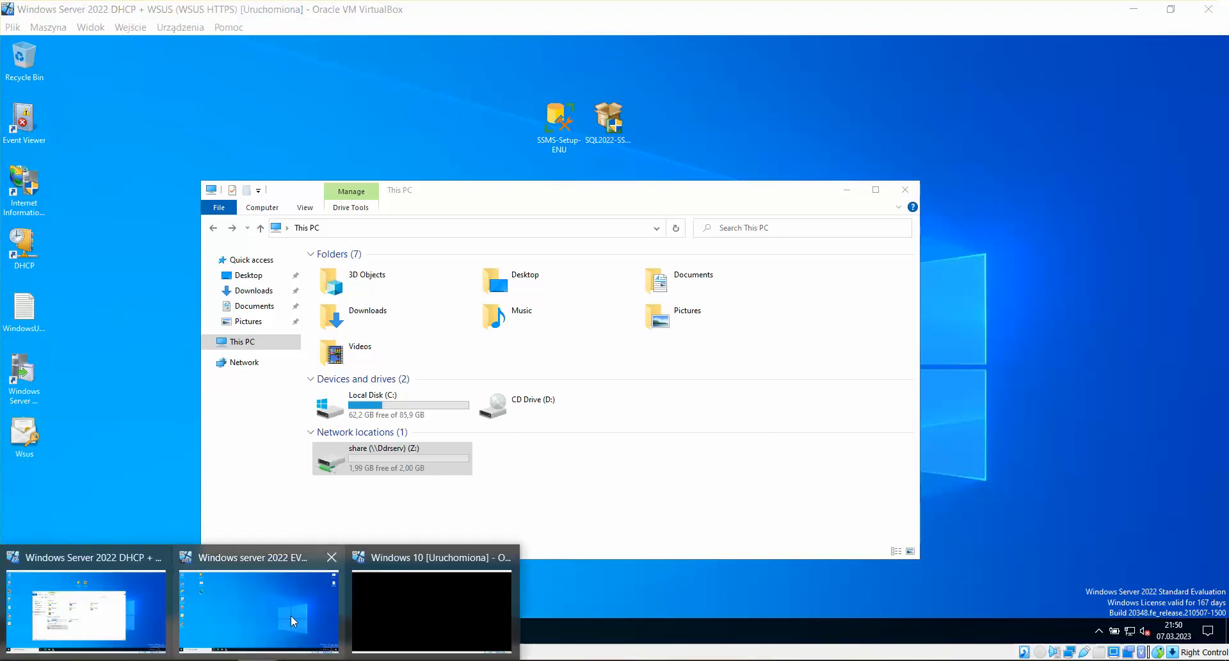
left_click(291, 615)
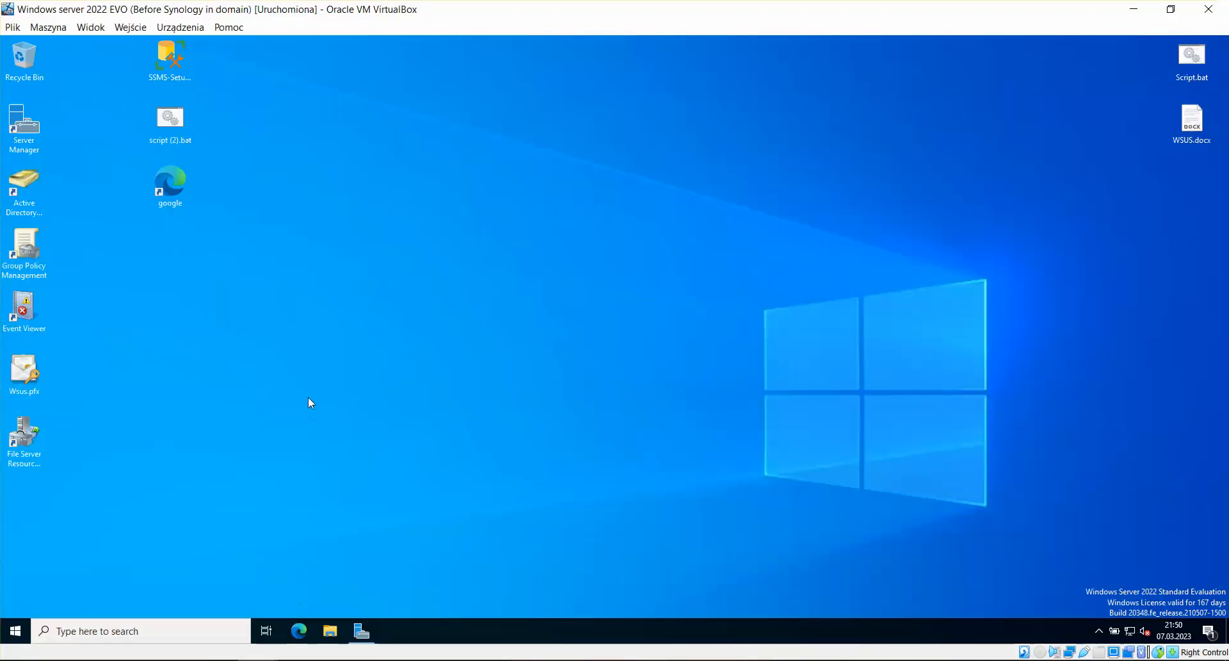
In Group Policy Management, create a GPO named 'Shortcut to SHARE' under ddr.local's Group Policy Objects.
left_click(34, 208)
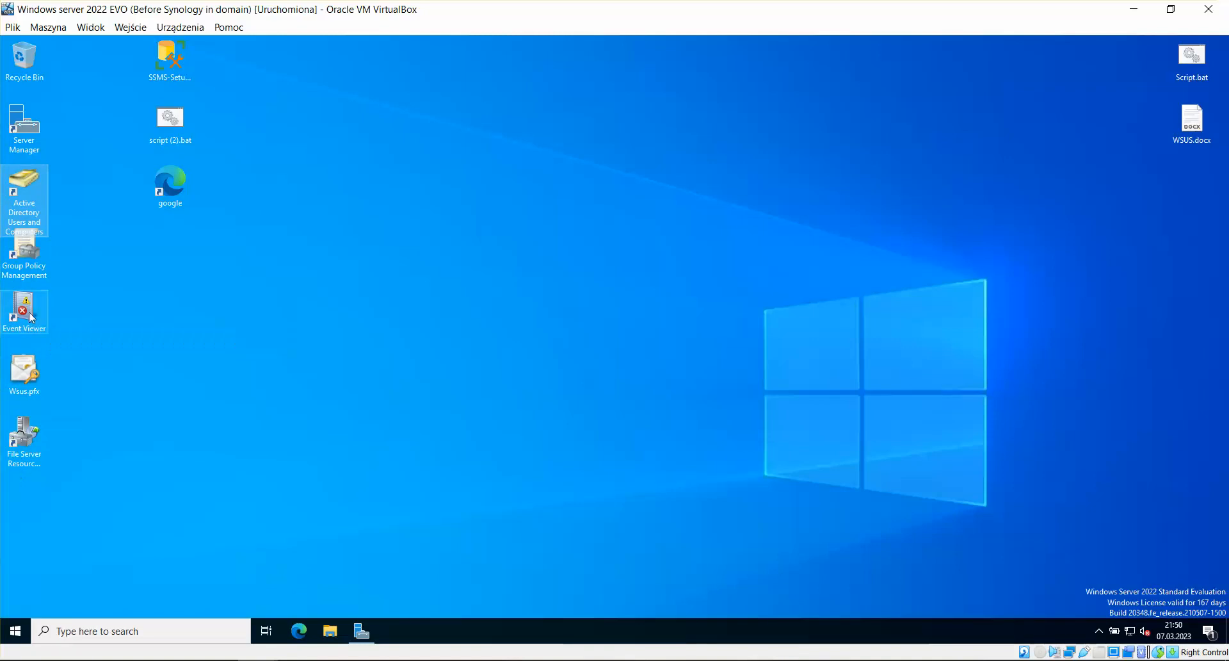
left_click(33, 256)
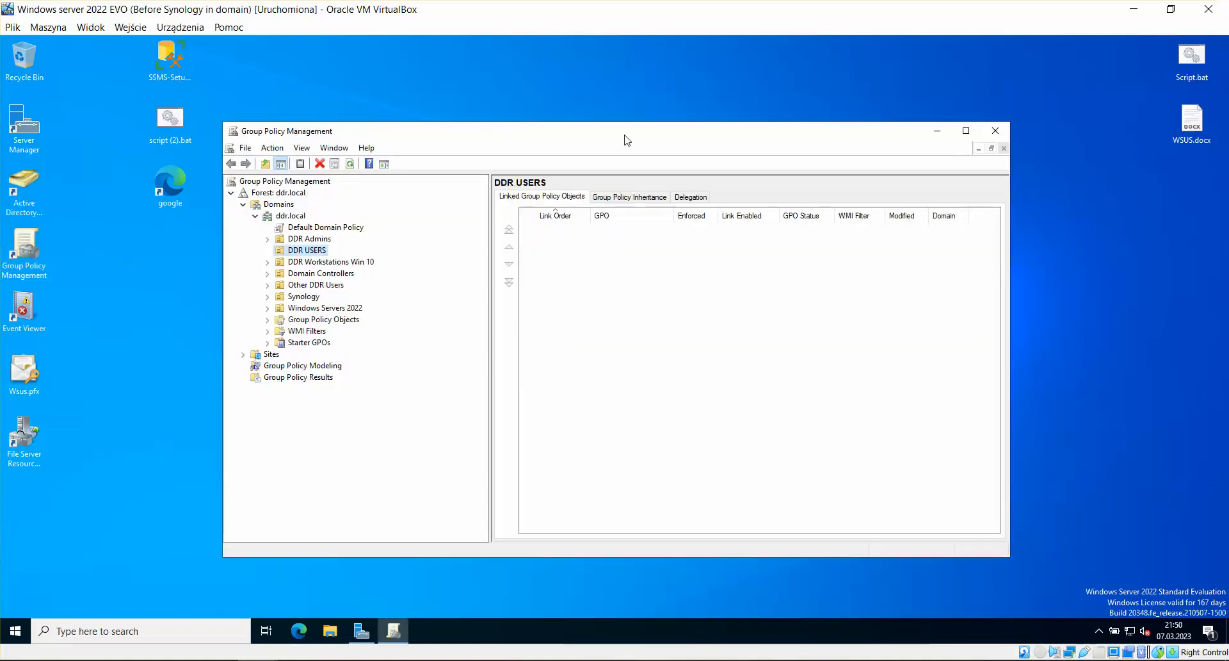
left_click(320, 319)
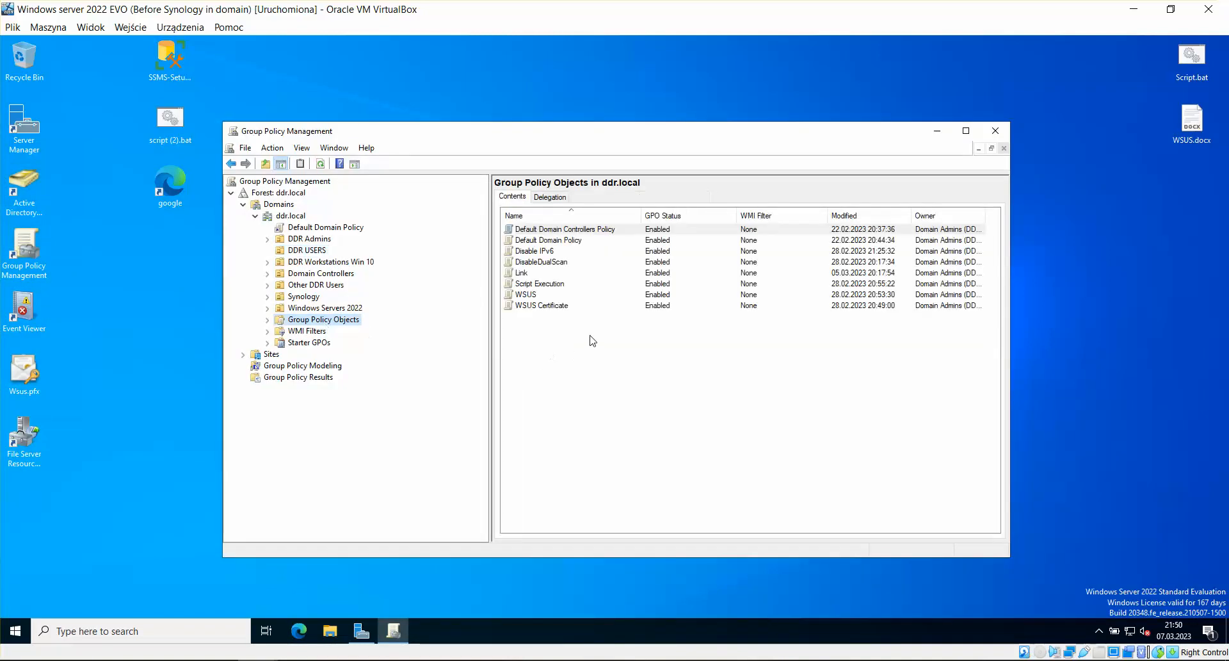
right_click(553, 335)
left_click(572, 340)
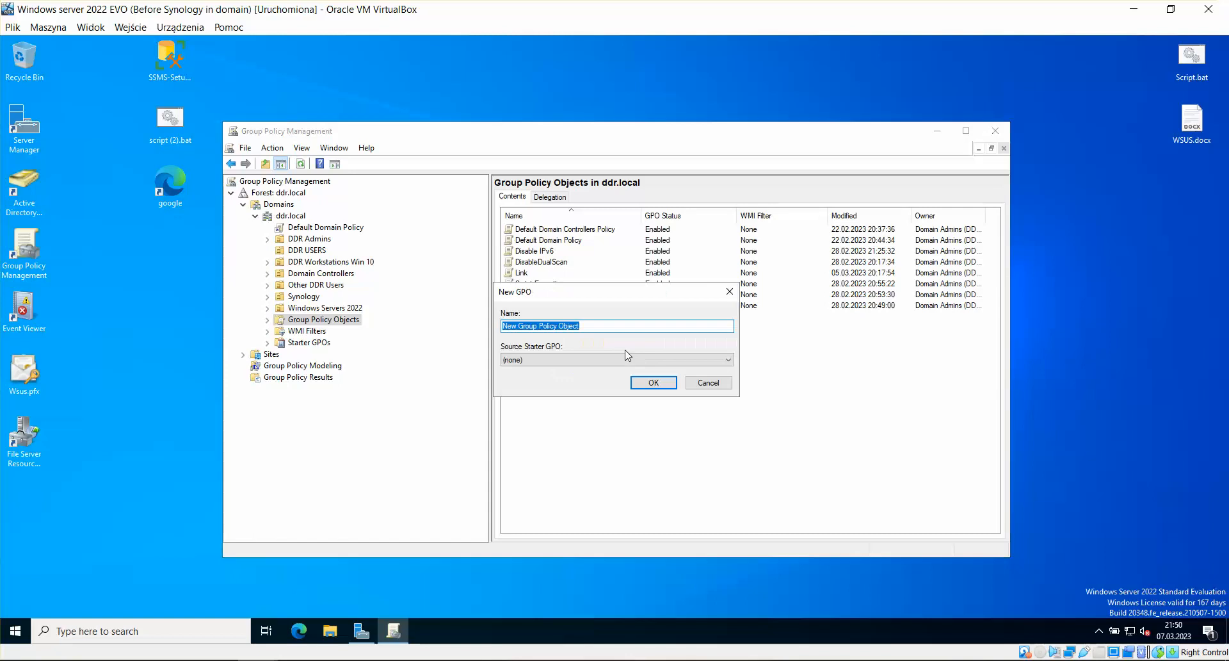
key("BackSpace")
type("Shortcut to SHRE")
left_click(549, 326)
type("A")
left_click(653, 383)
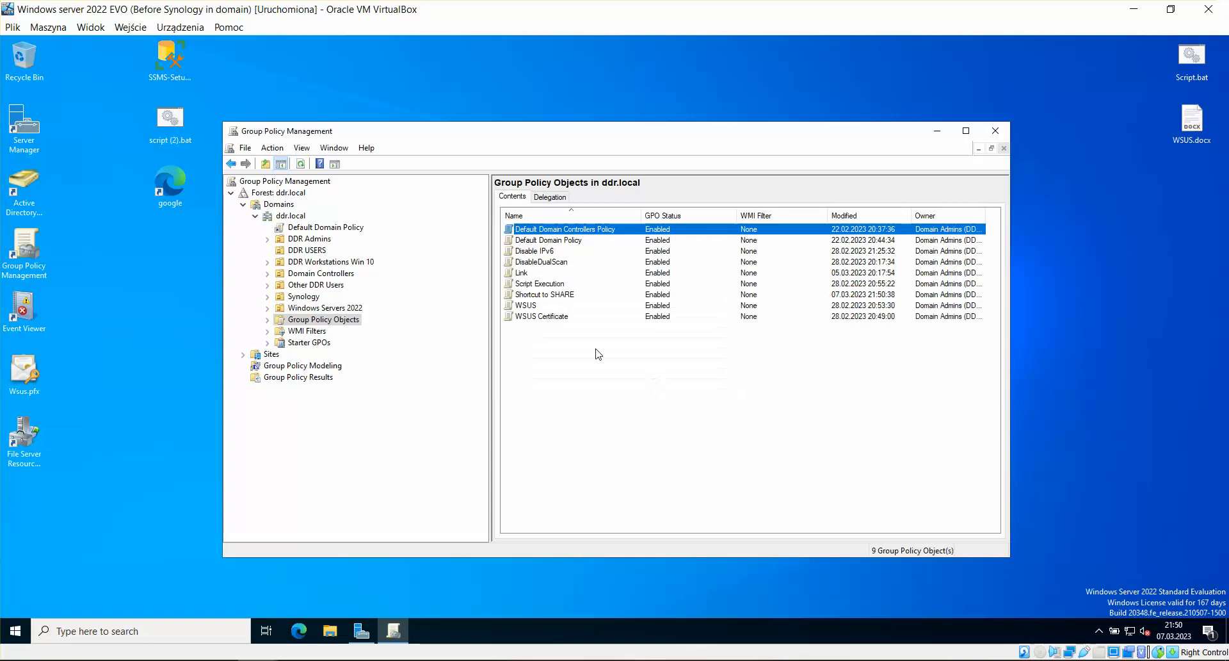
right_click(557, 294)
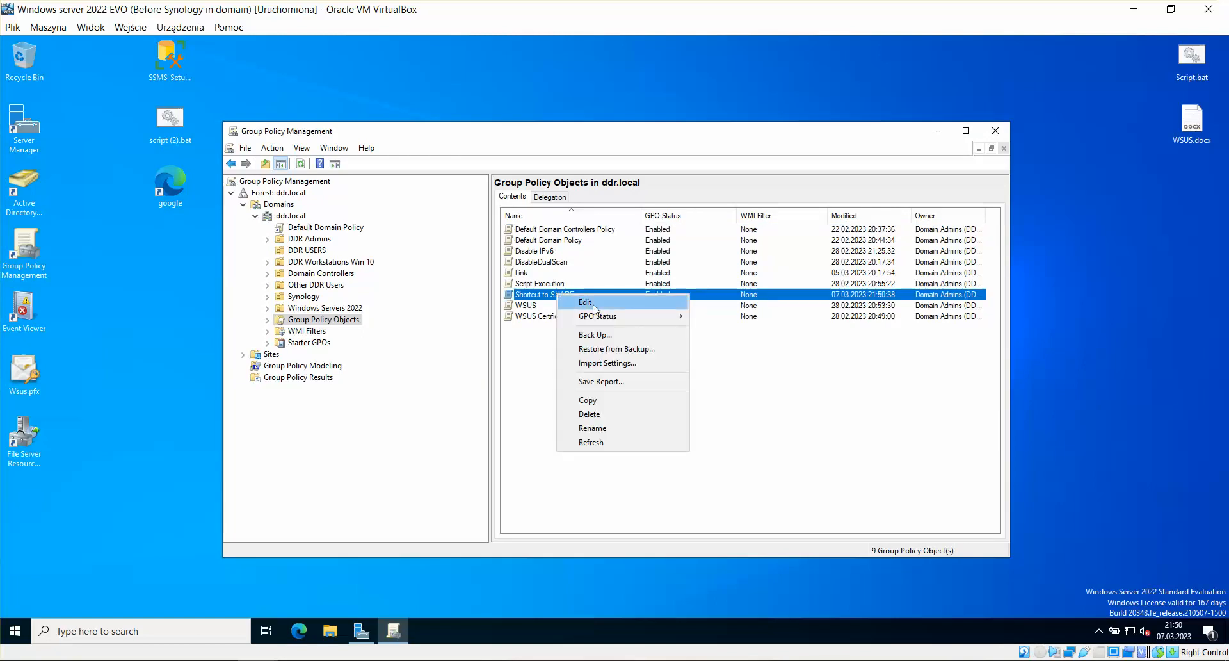
Edit the GPO and start a new shortcut under User Configuration > Preferences > Windows Settings > Shortcuts.
left_click(594, 307)
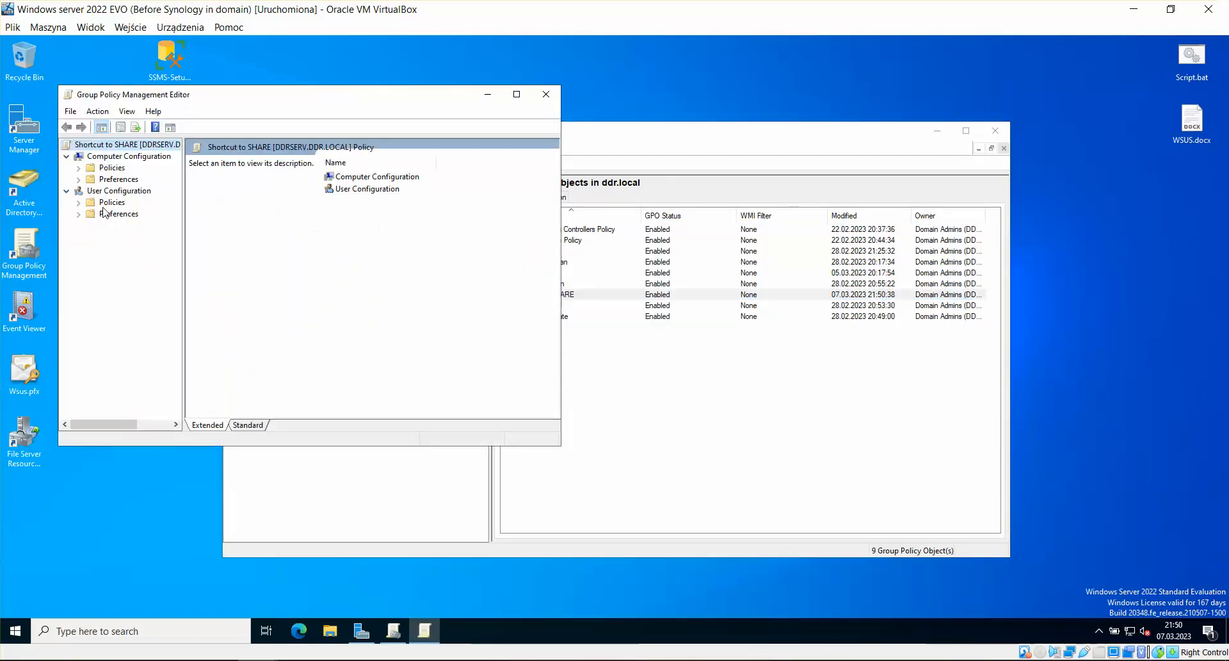
left_click(110, 202)
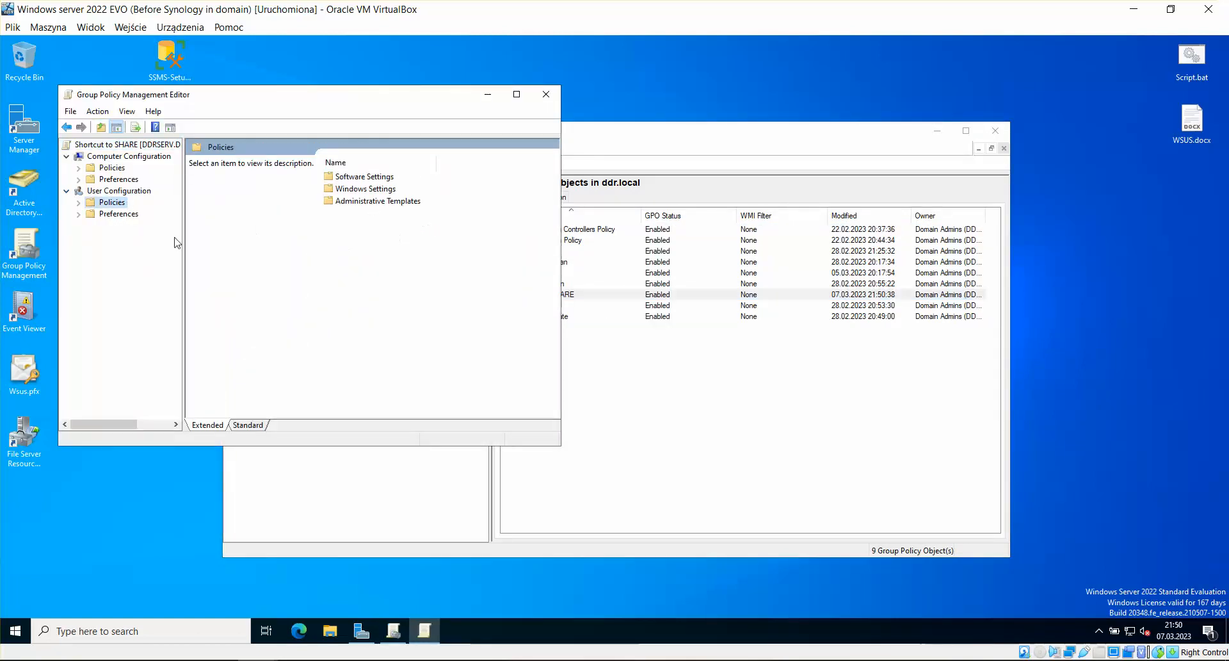
left_click(120, 213)
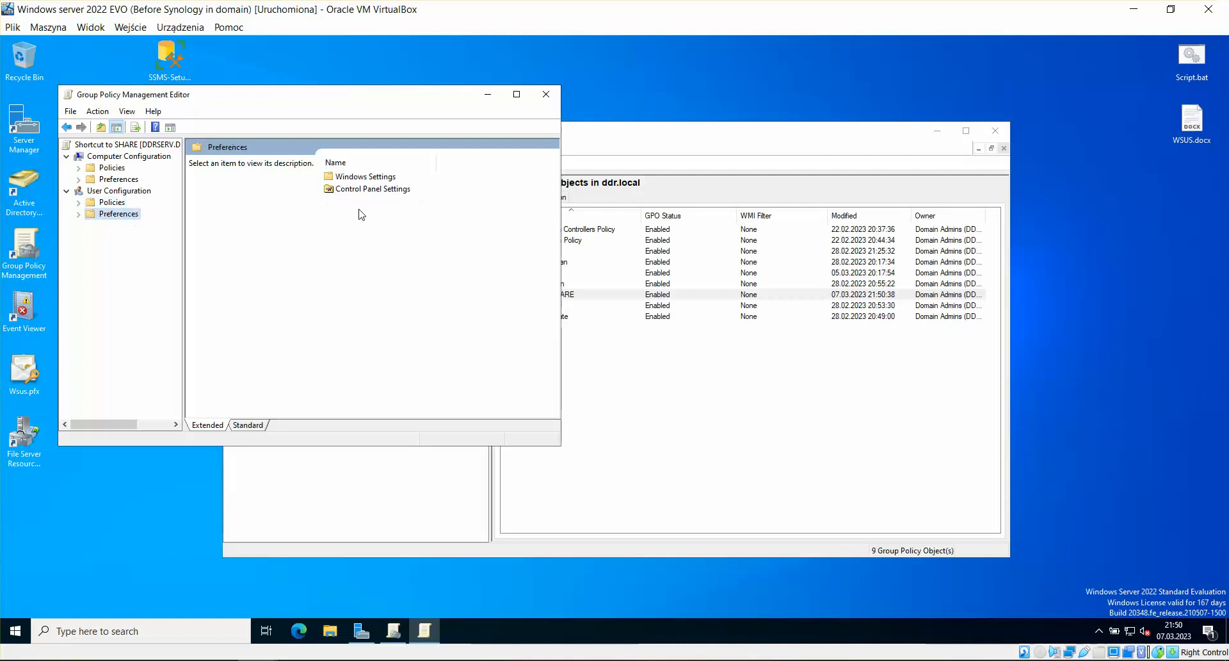
double_click(364, 176)
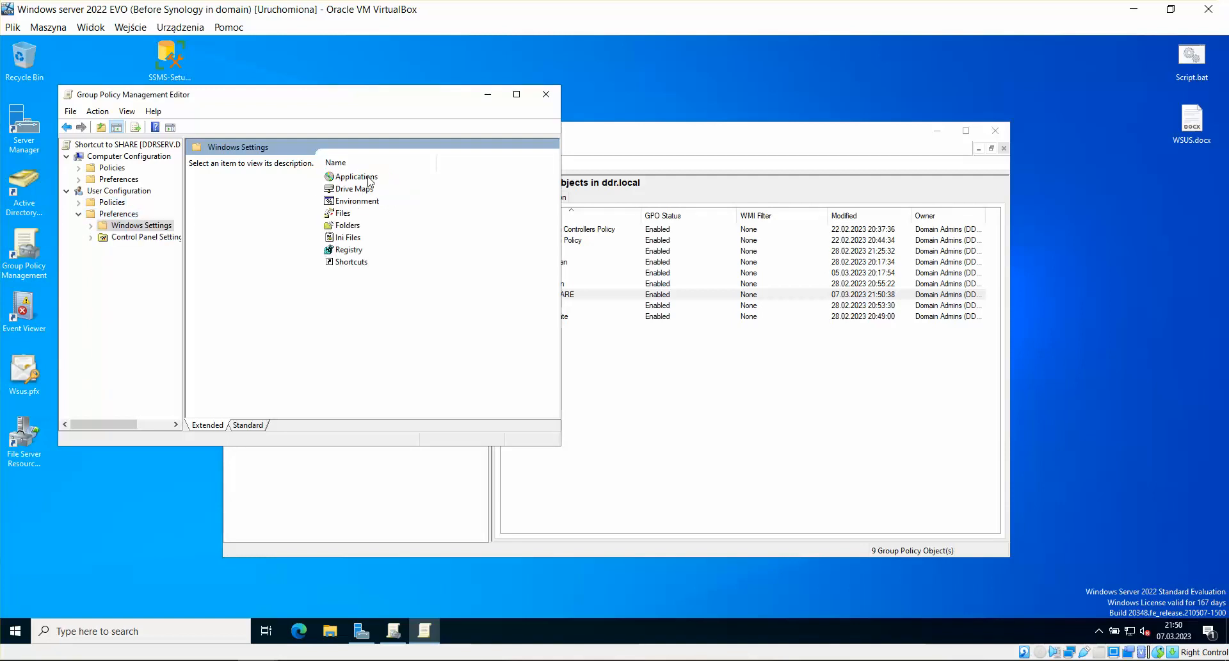
double_click(350, 262)
right_click(367, 239)
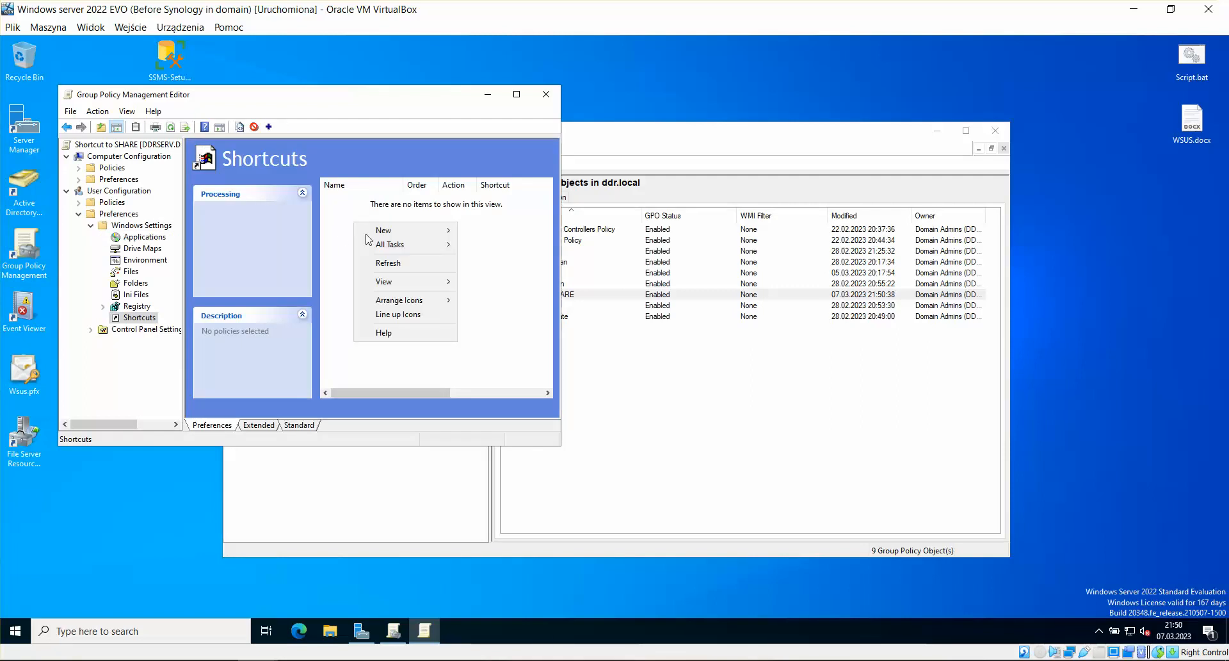
mouse_move(385, 234)
left_click(532, 229)
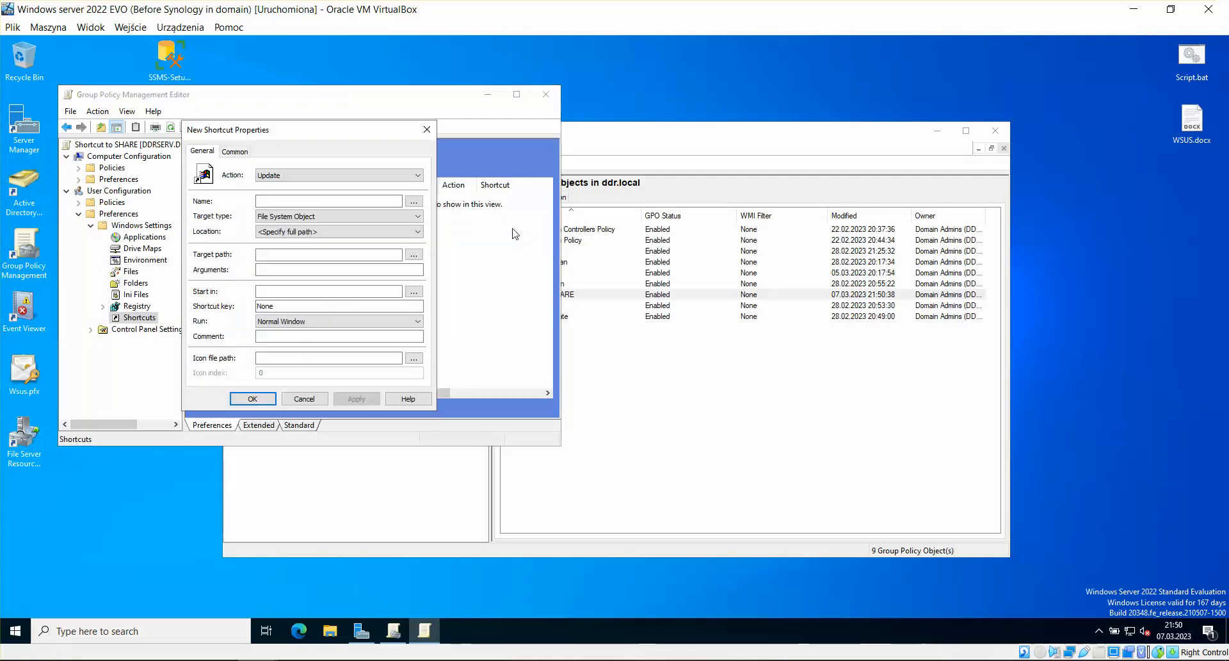
Set the shortcut action to Create, location All Users Start Menu, and name it SHARE.
left_click(277, 174)
left_click(276, 185)
left_click(413, 201)
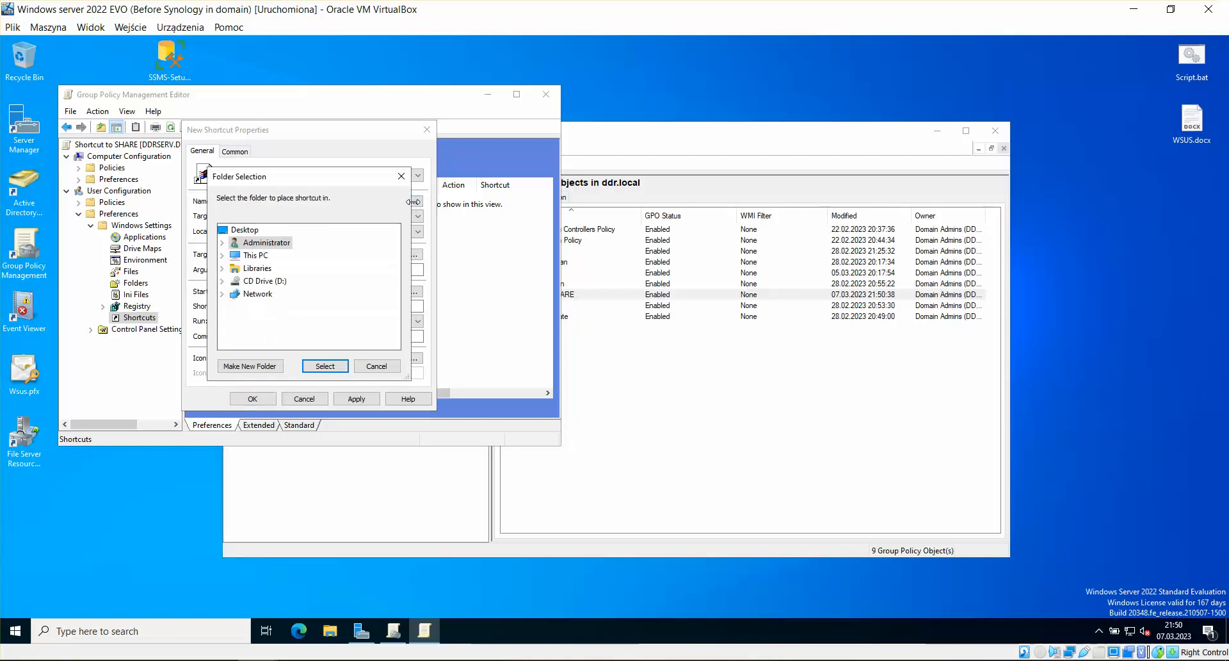
left_click(377, 365)
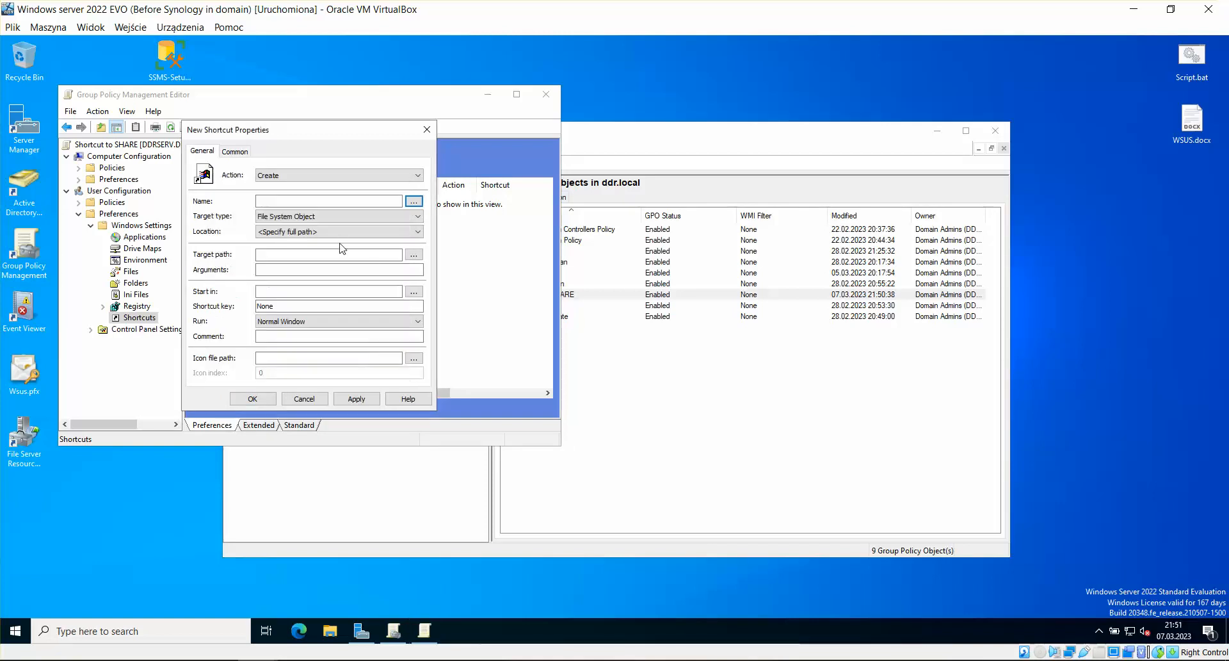
left_click(303, 217)
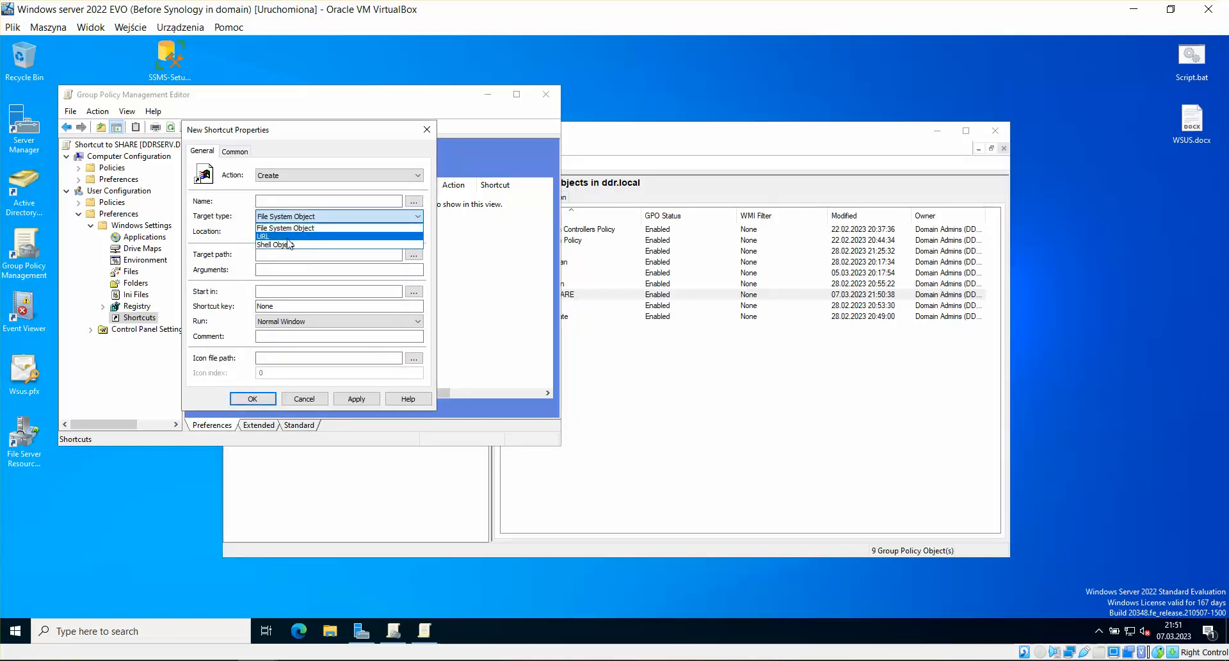
left_click(302, 228)
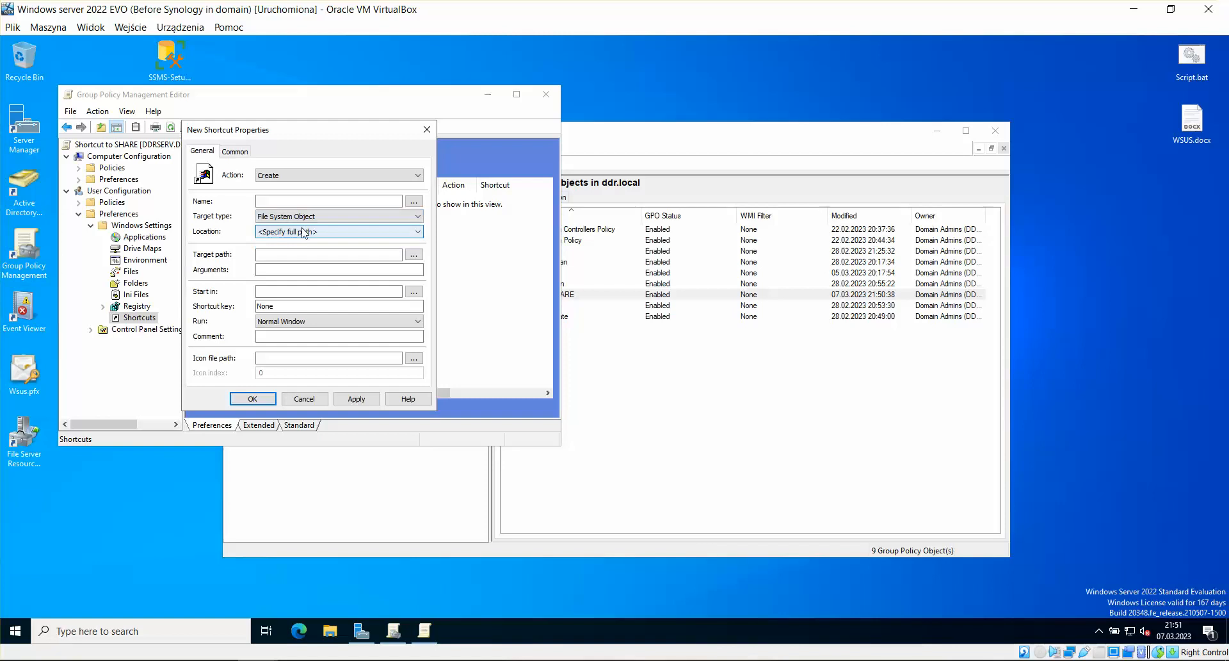
left_click(319, 232)
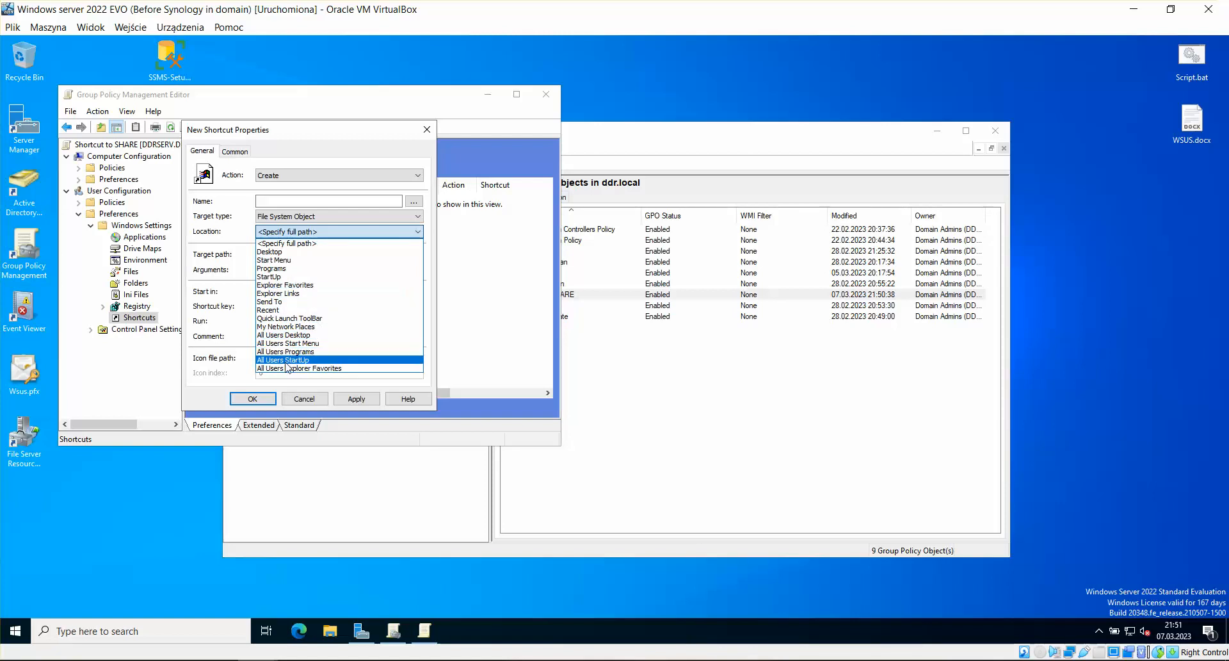
left_click(298, 344)
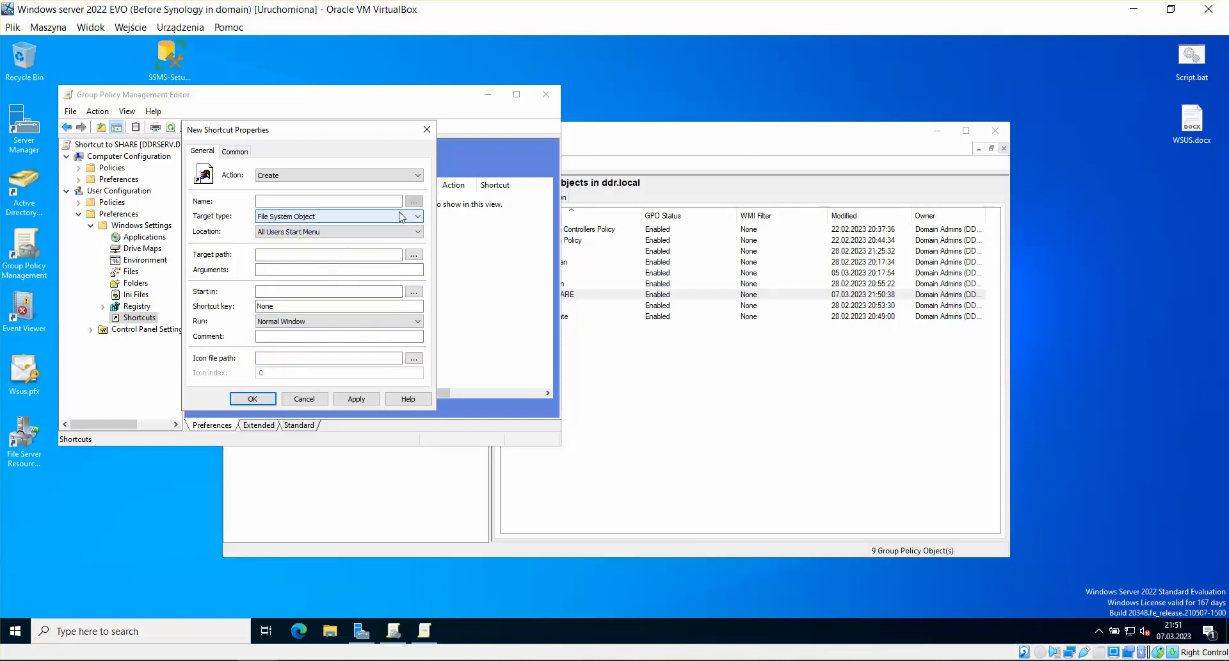
left_click(346, 202)
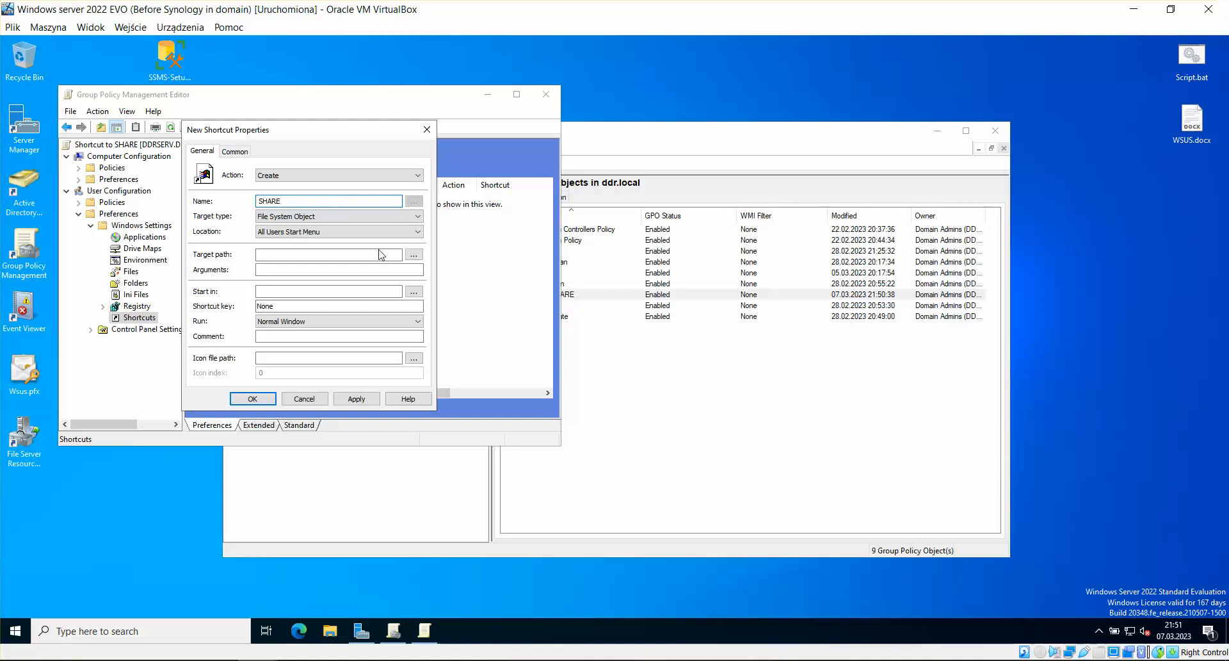
Give the shortcut the SHELL32 question-mark icon.
left_click(413, 255)
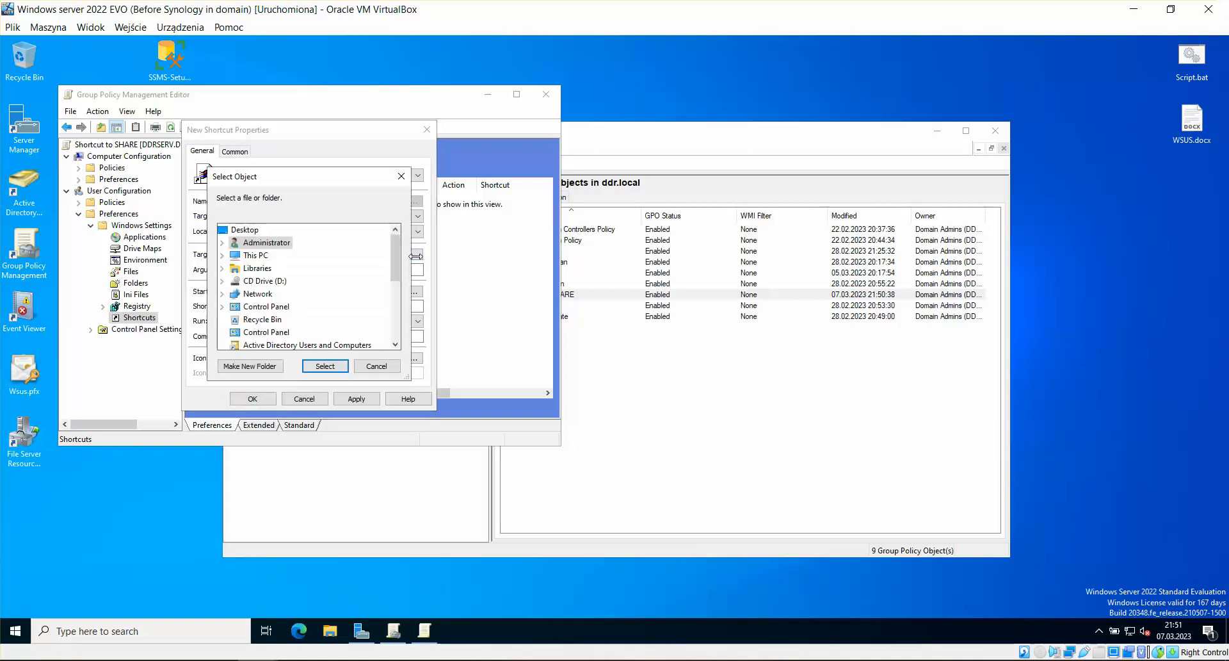
left_click(380, 367)
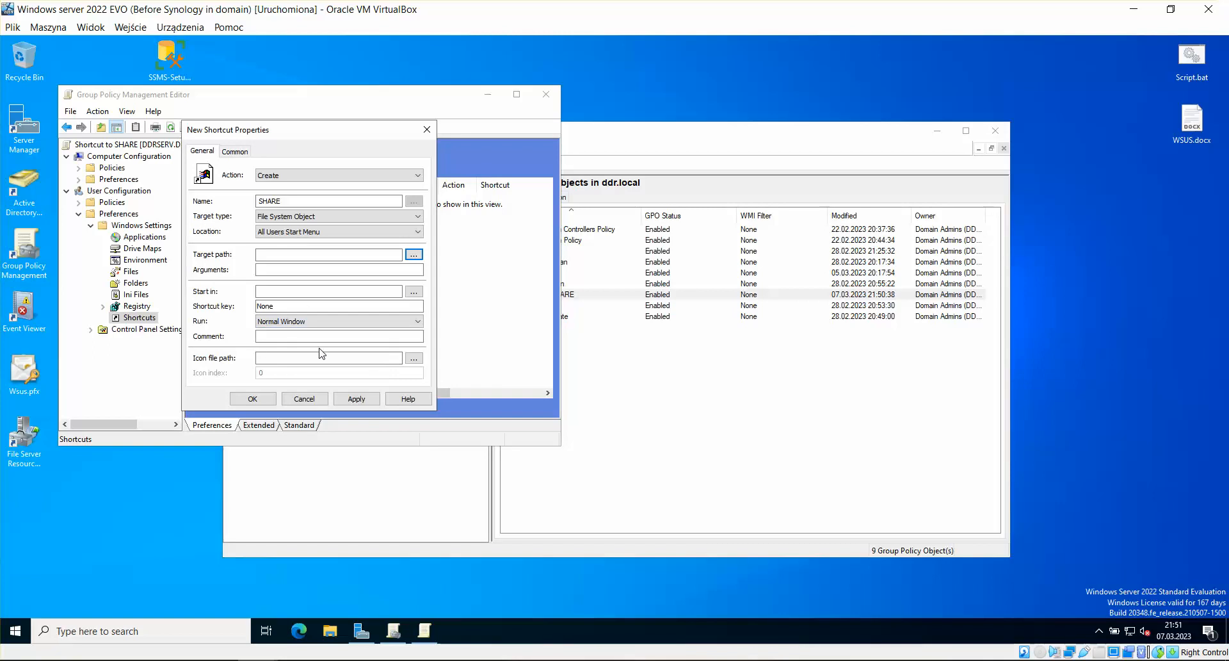
left_click(413, 357)
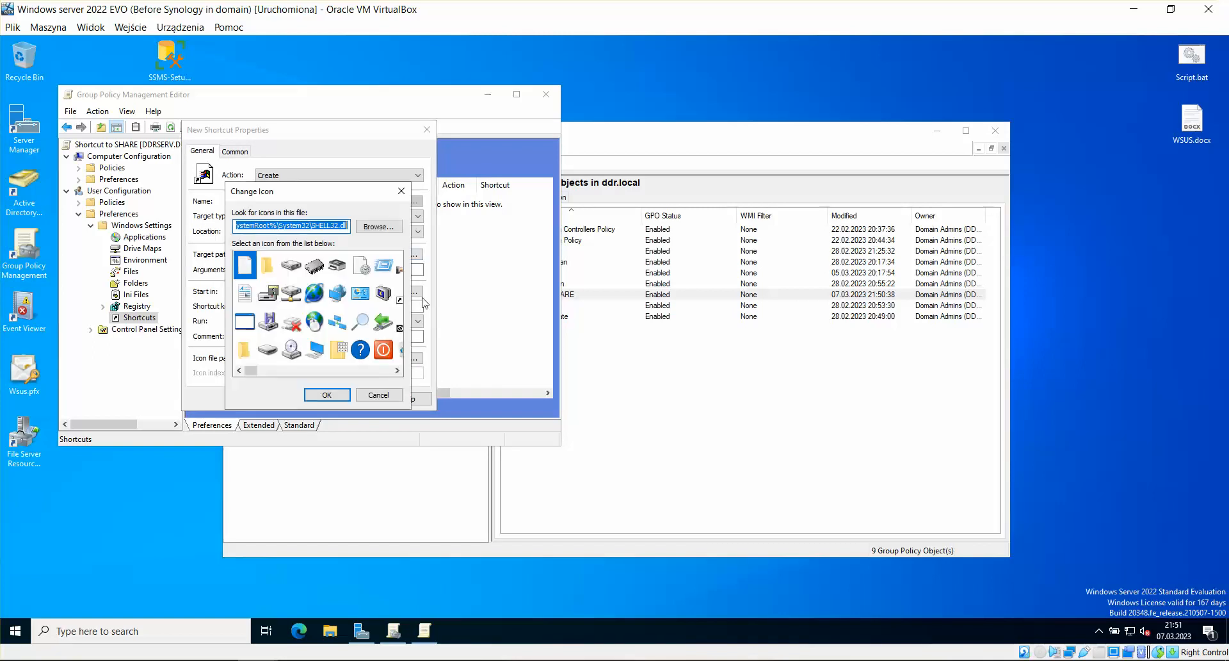
left_click(361, 349)
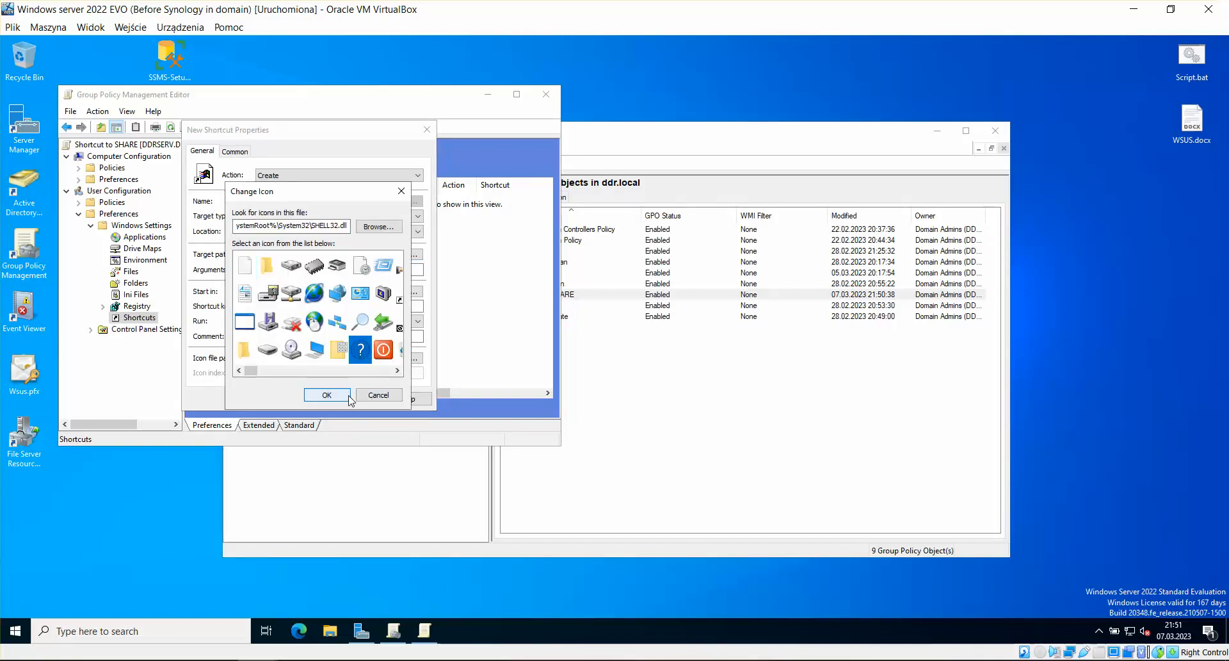
left_click(326, 394)
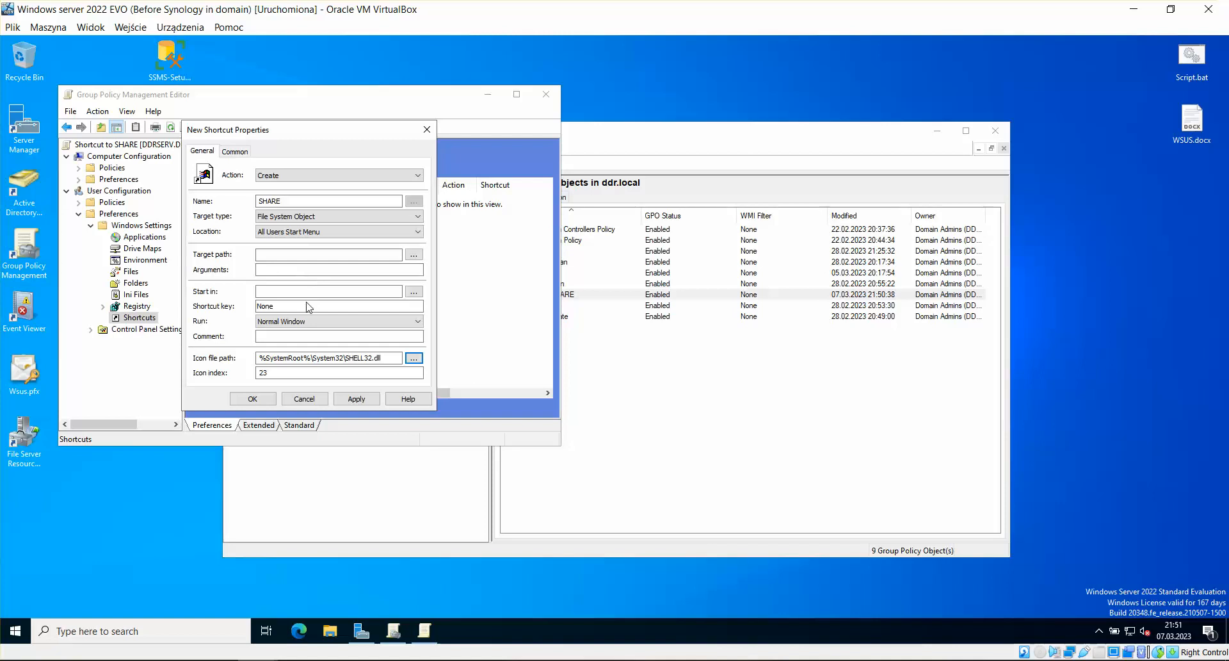
Set the shortcut's target path to the Desktop folder, C:\Users\Administrator\Desktop.
left_click(414, 255)
scroll(321, 278, "down", 5)
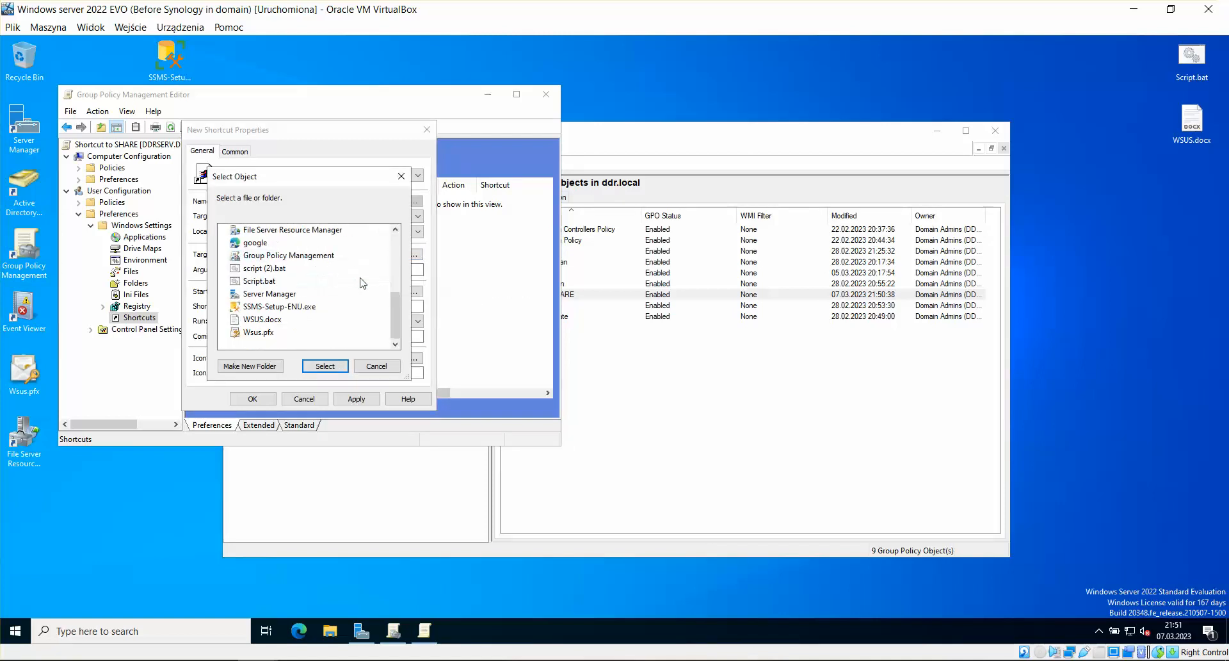
scroll(360, 284, "up", 1)
scroll(349, 296, "up", 3)
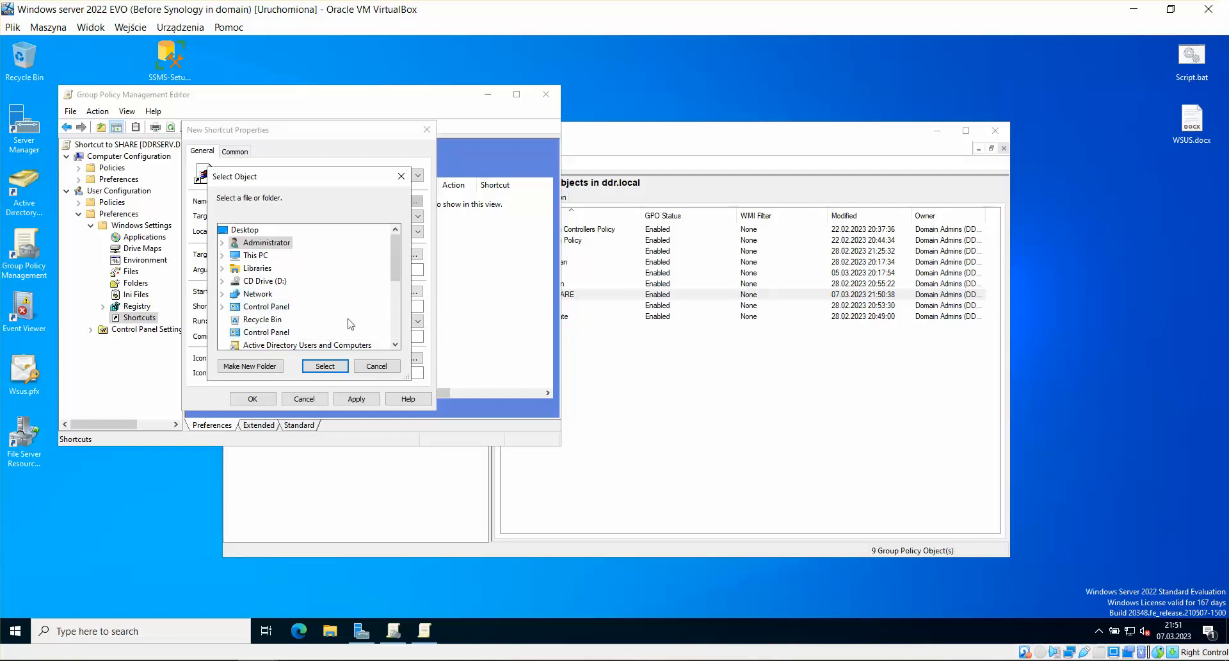
scroll(351, 324, "down", 3)
scroll(350, 323, "up", 3)
left_click(246, 229)
left_click(324, 365)
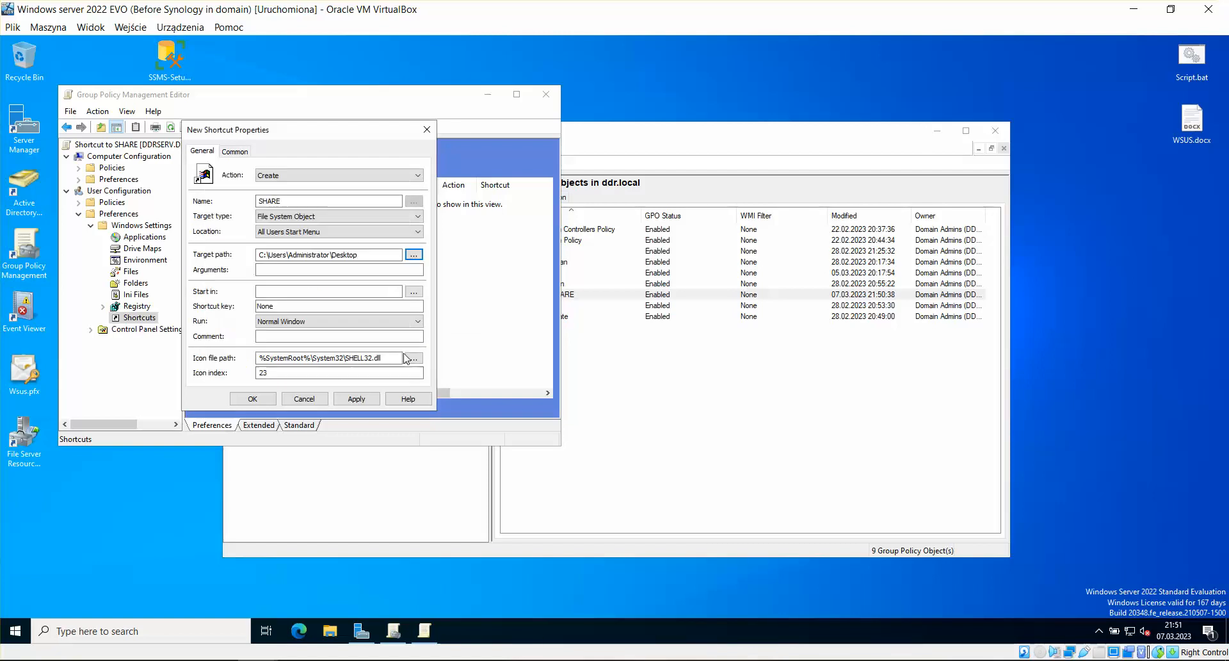
Keep Normal Window, apply and save the SHARE shortcut, and close the policy editor.
left_click(370, 324)
left_click(370, 324)
left_click(352, 399)
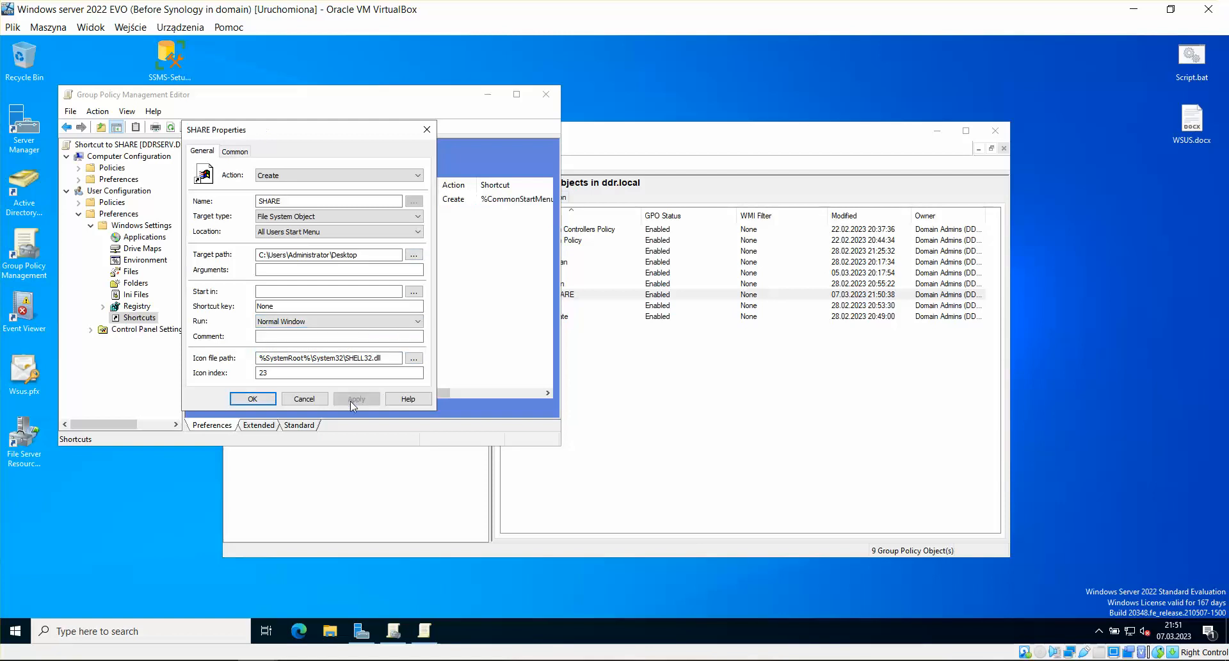
left_click(252, 398)
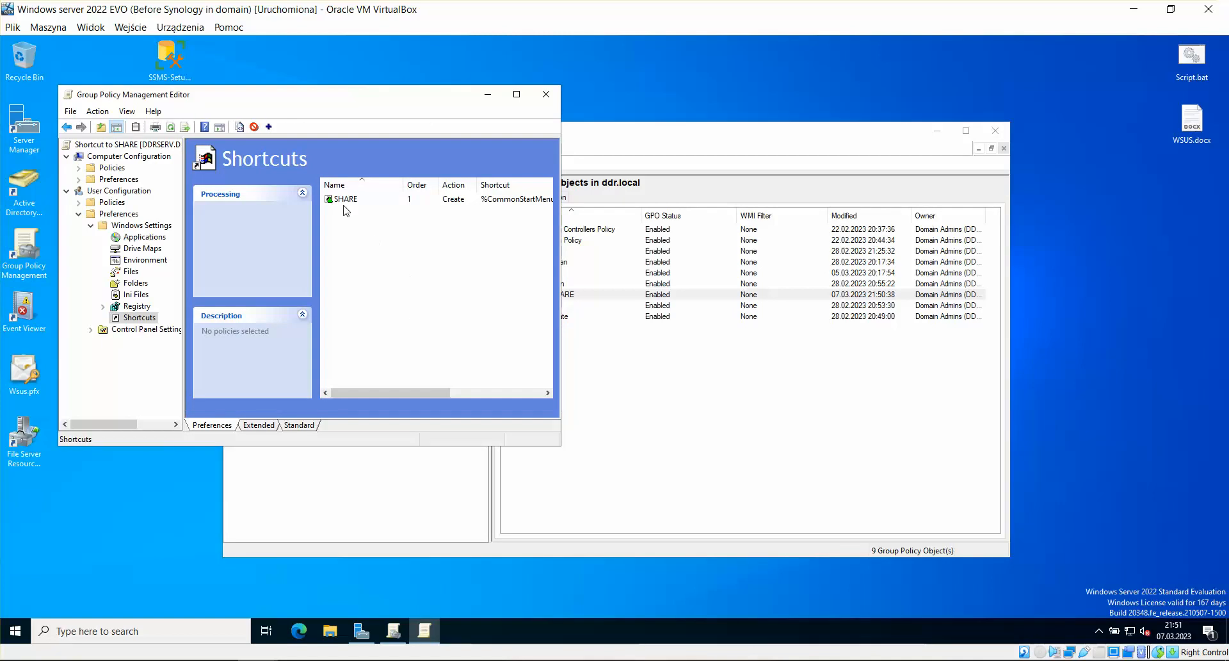
left_click(545, 97)
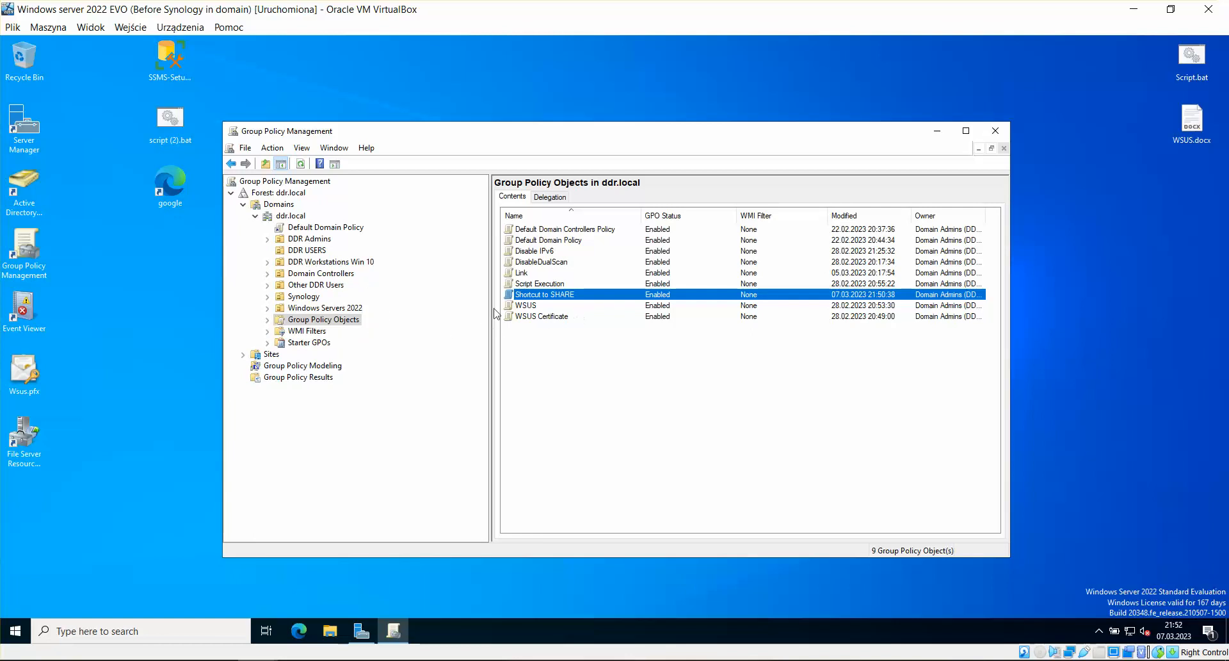
Check which GPOs are linked to the DDR USERS organizational unit.
left_click(316, 323)
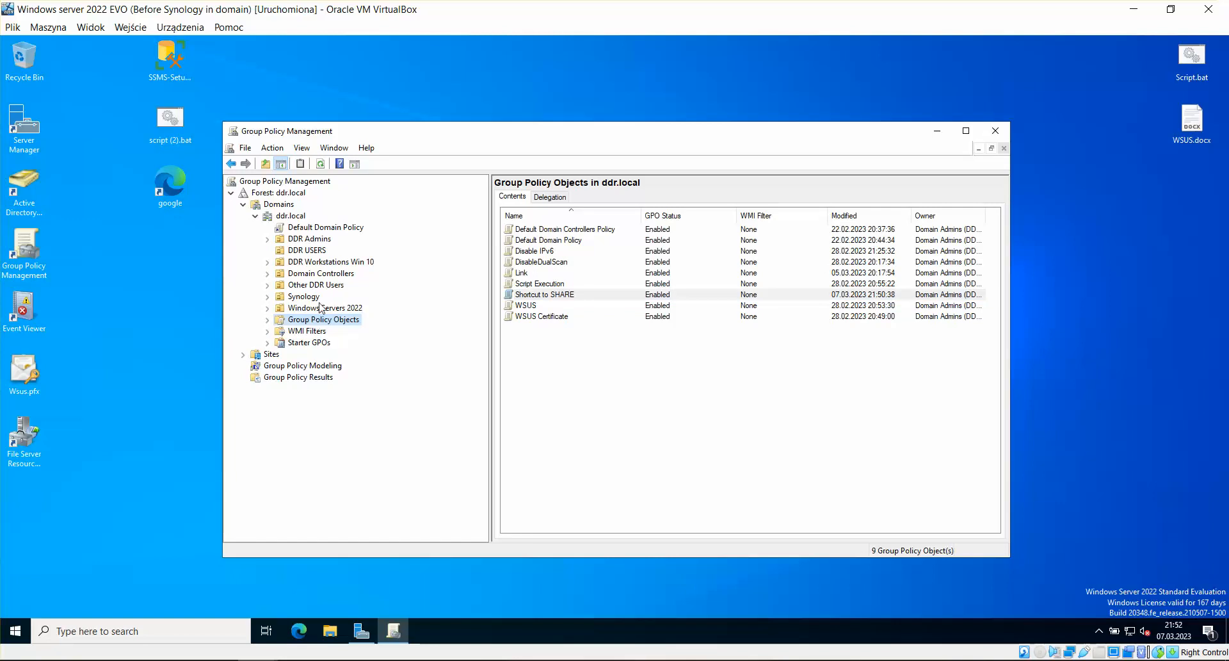
left_click(308, 251)
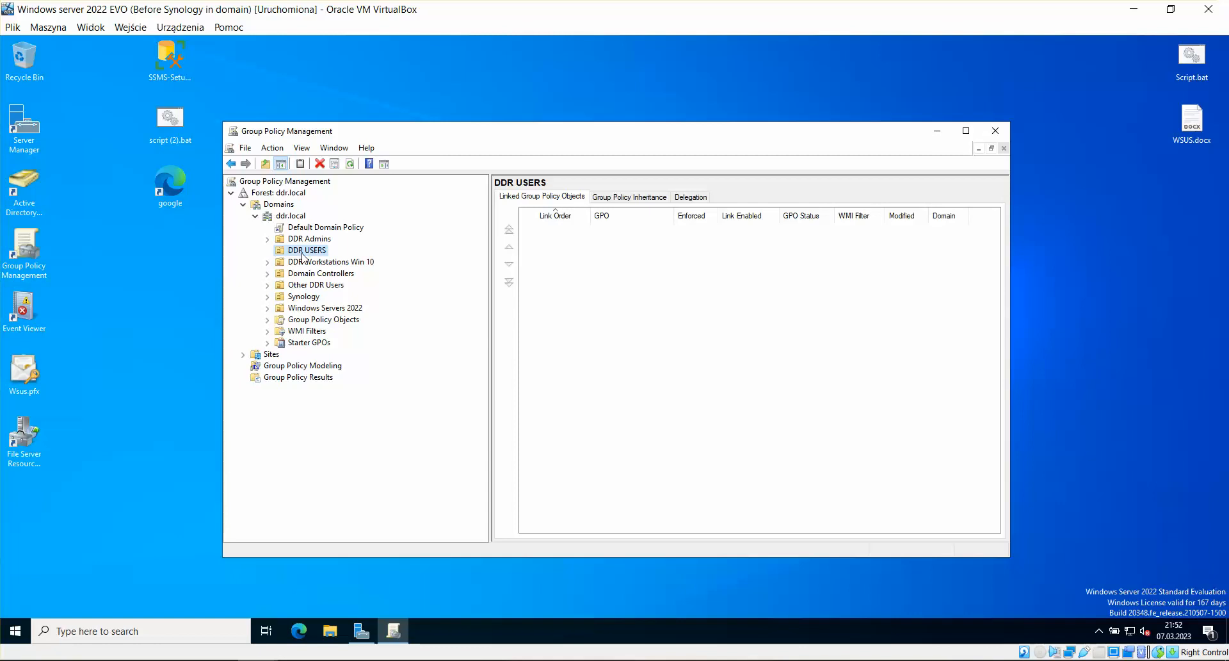
left_click(558, 248)
Start linking the Shortcut to SHARE GPO to DDR USERS, cancel it, and close Group Policy Management.
right_click(316, 251)
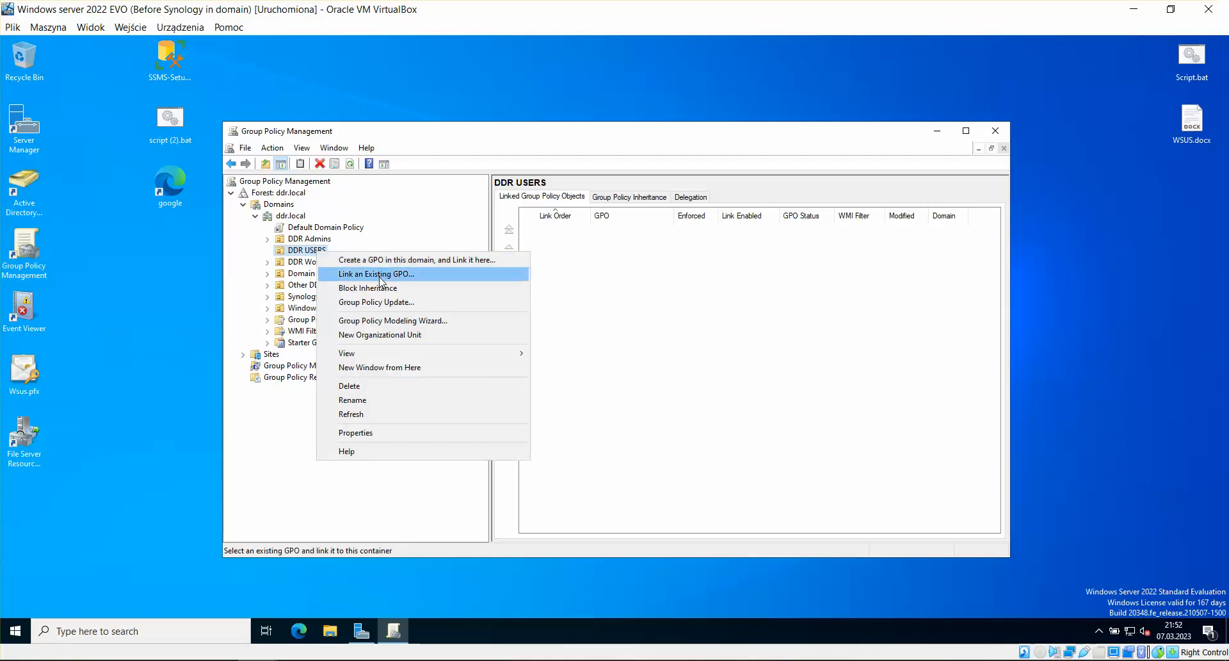
left_click(381, 272)
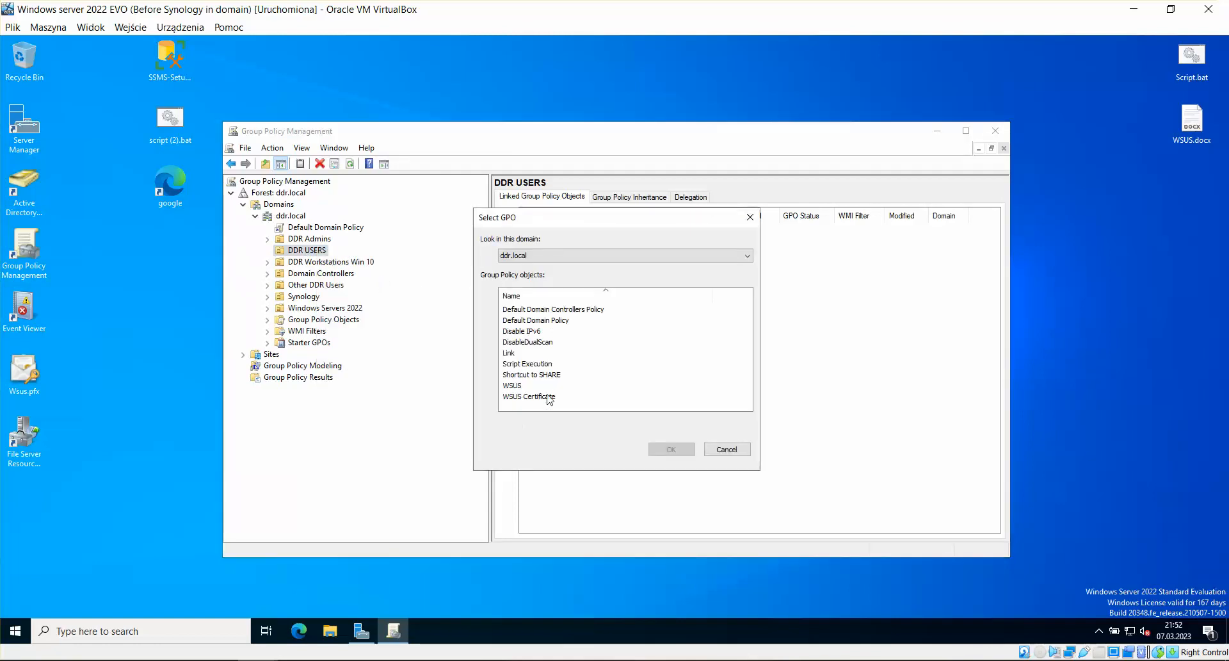
left_click(542, 375)
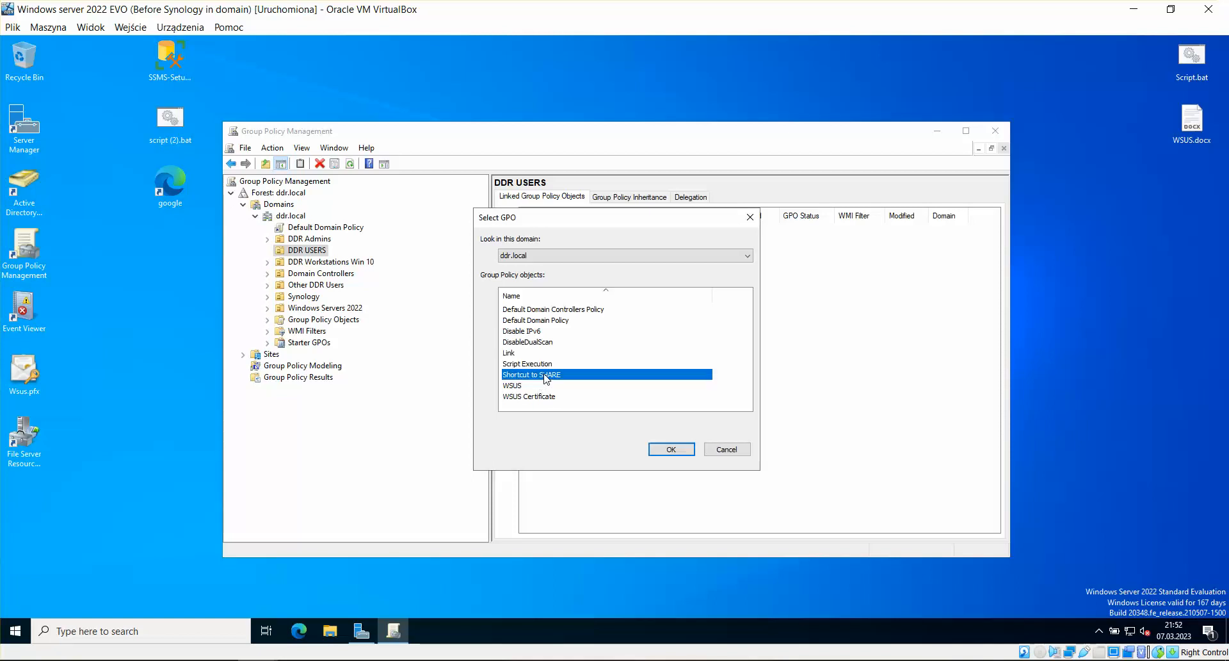
left_click(723, 450)
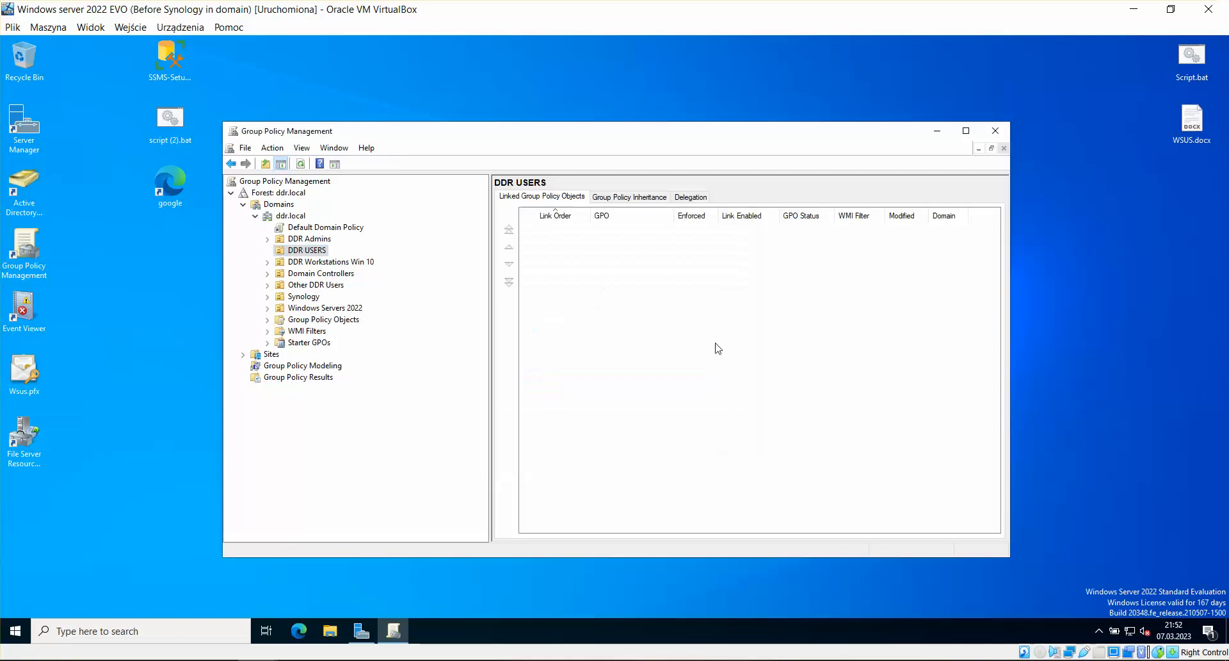
left_click_drag(686, 136, 658, 139)
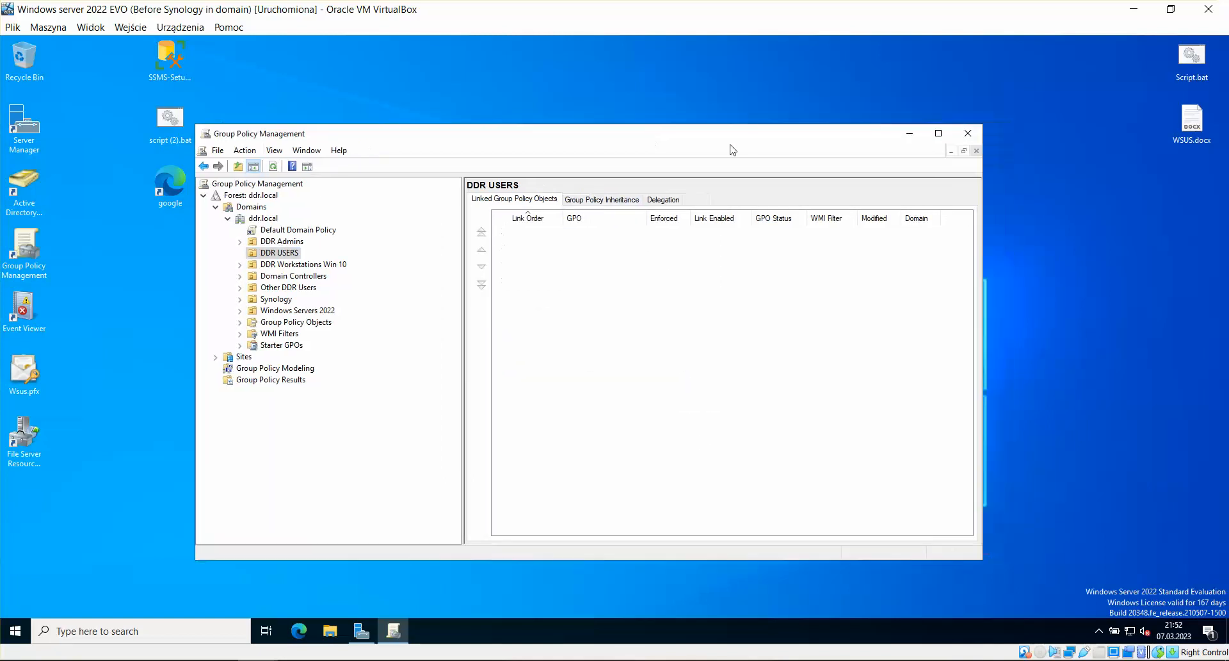
left_click(968, 132)
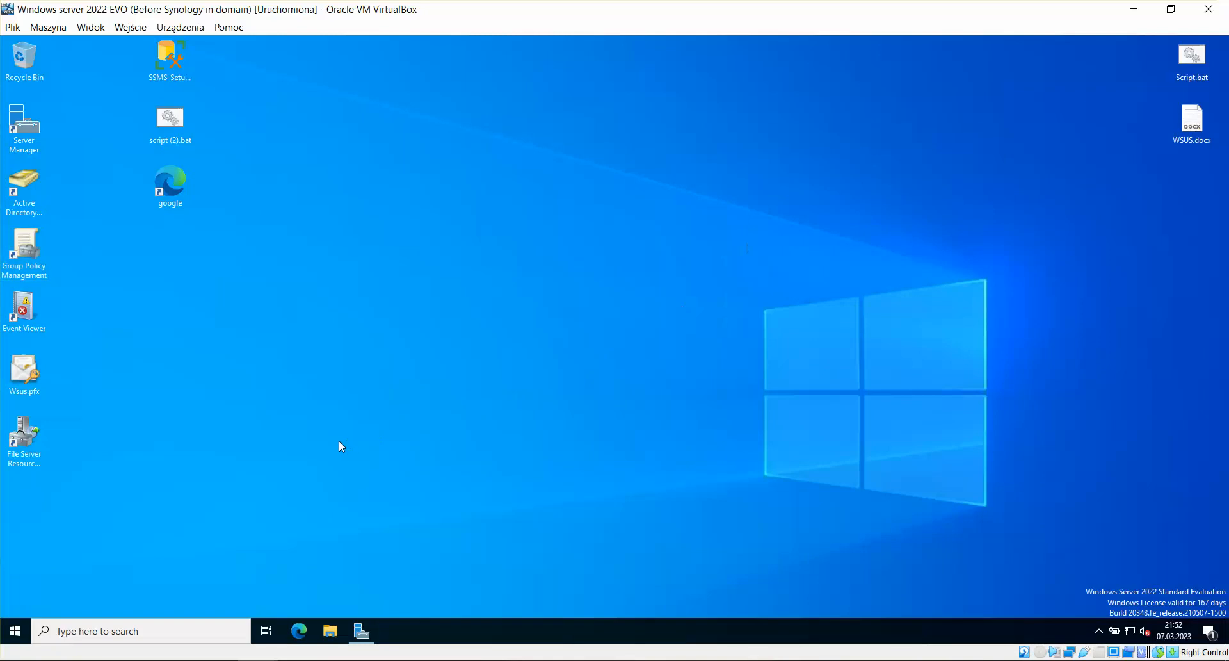
In File Explorer's This PC, open the mapped share (Z:) drive showing 1,99 GB free of 2,00 GB.
left_click_drag(174, 191, 68, 497)
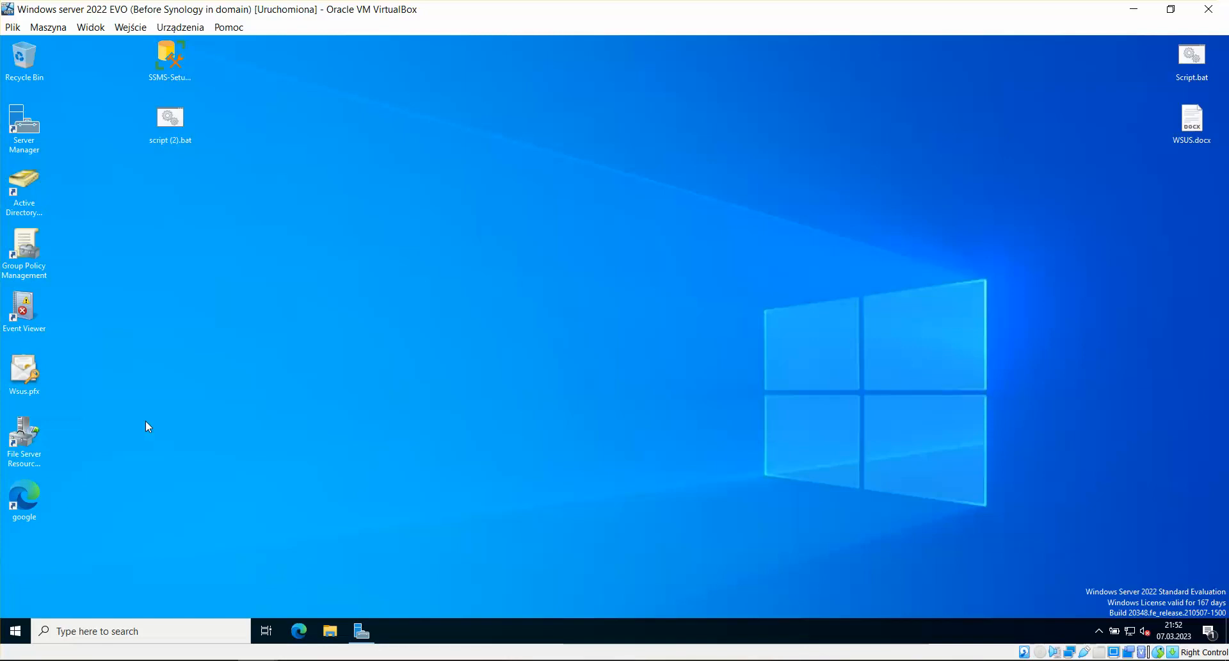
left_click(330, 631)
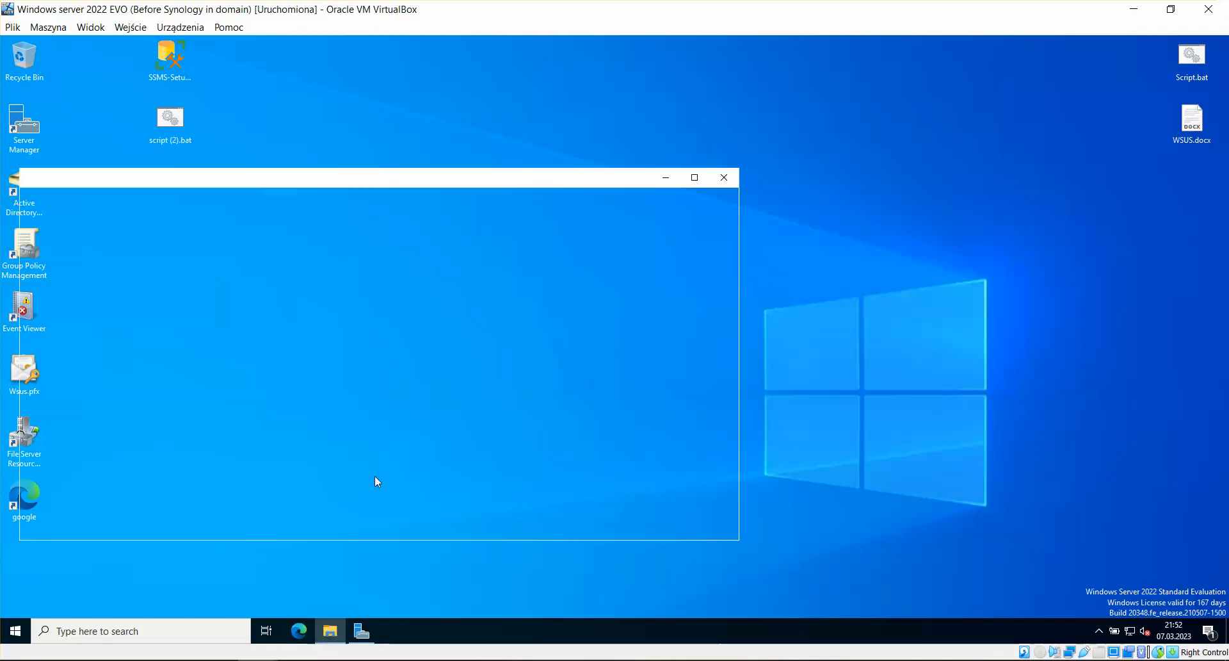
left_click(58, 345)
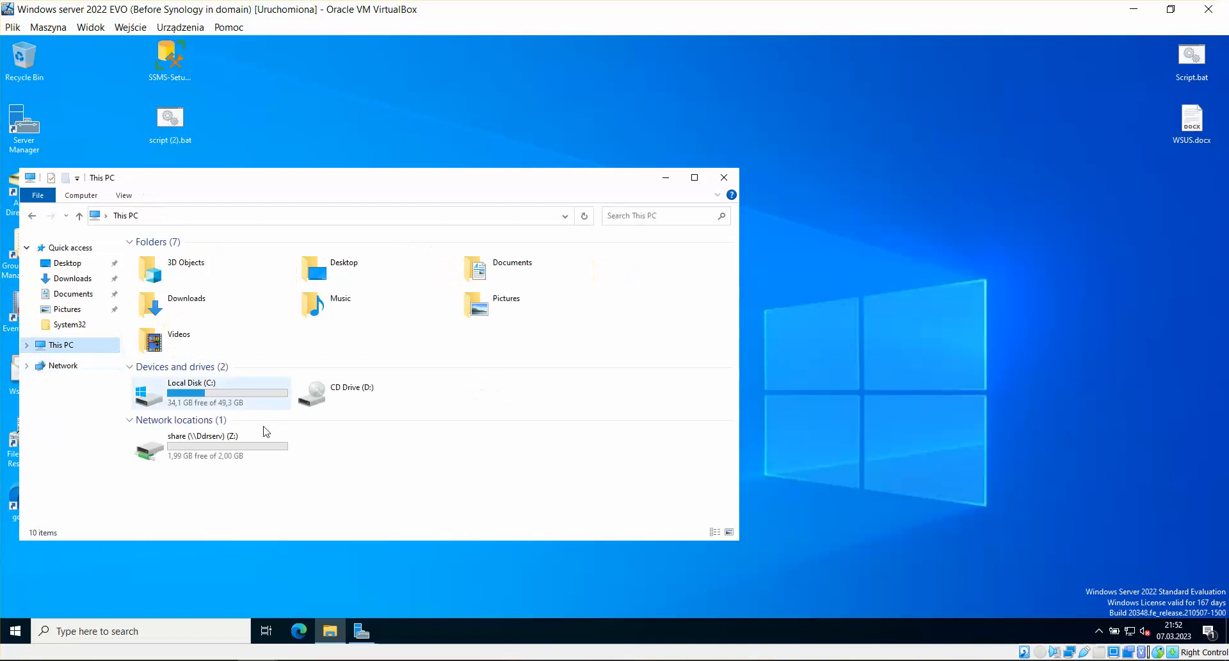
left_click(204, 456)
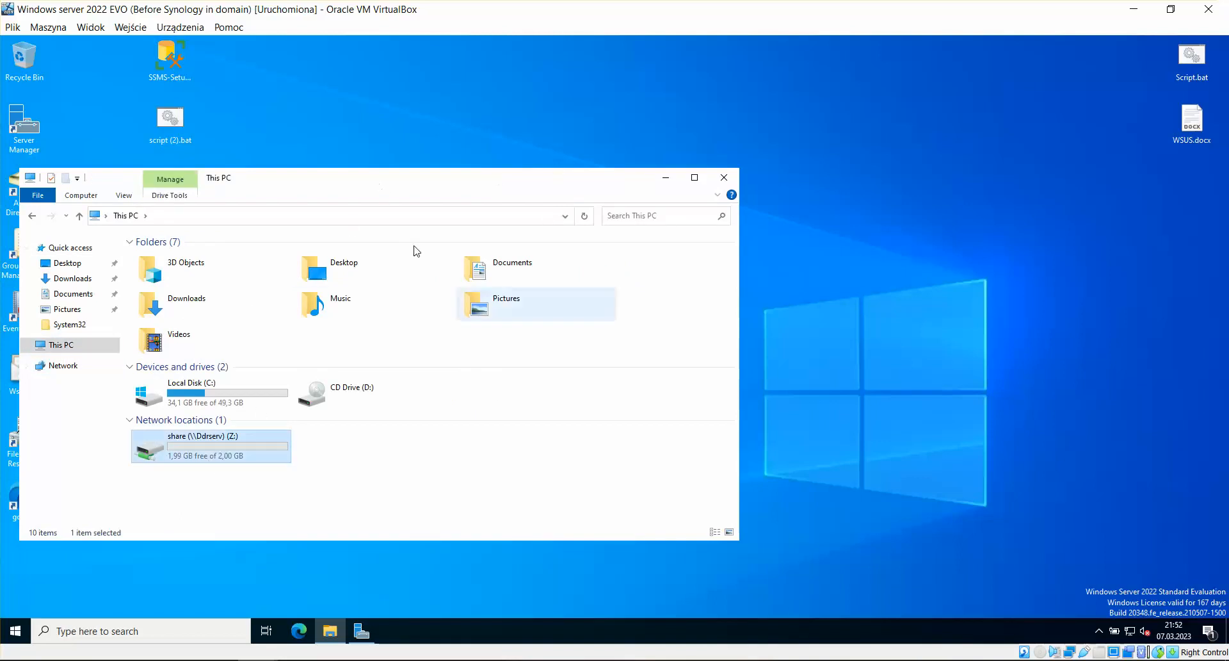
left_click_drag(412, 179, 542, 159)
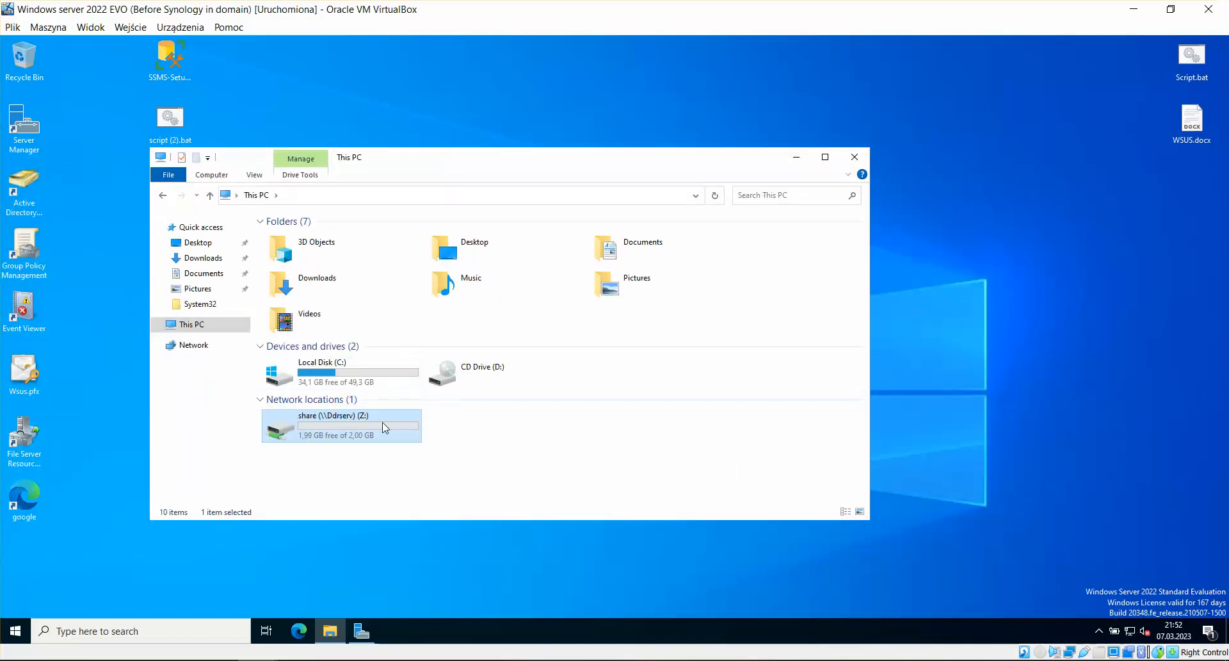
double_click(385, 428)
left_click(163, 195)
left_click(458, 470)
left_click(126, 338)
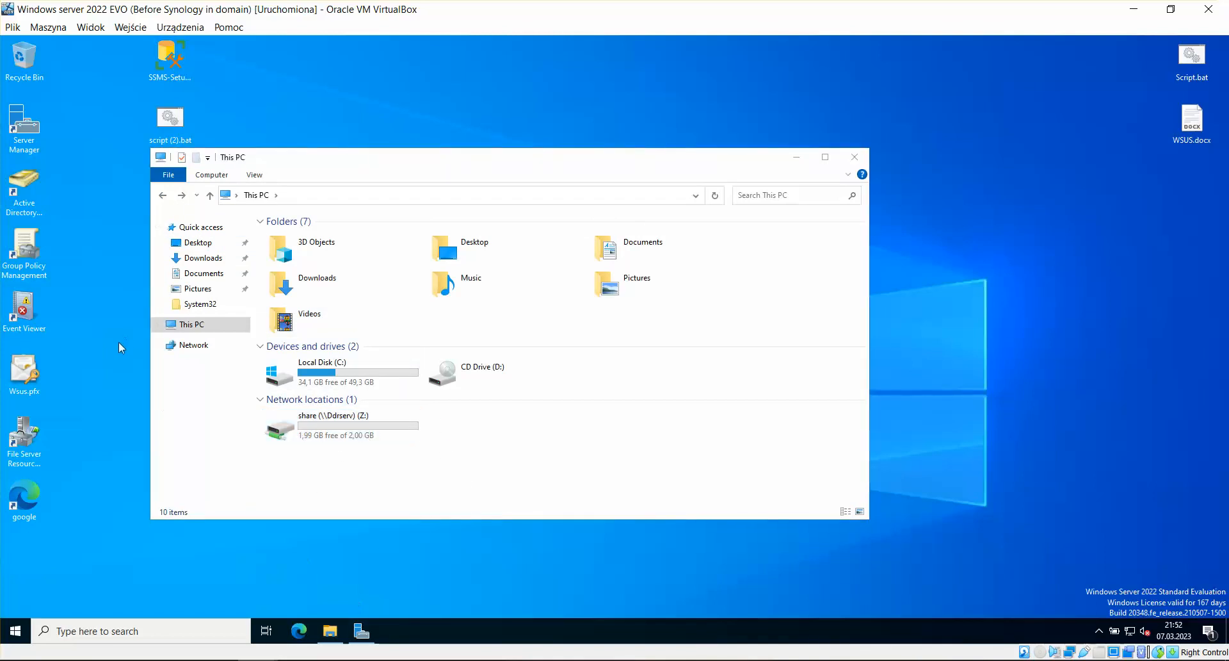
Show SHARE (C:\SHARE) on the File and Storage Services Shares page with its 2 GB hard quota.
left_click(361, 630)
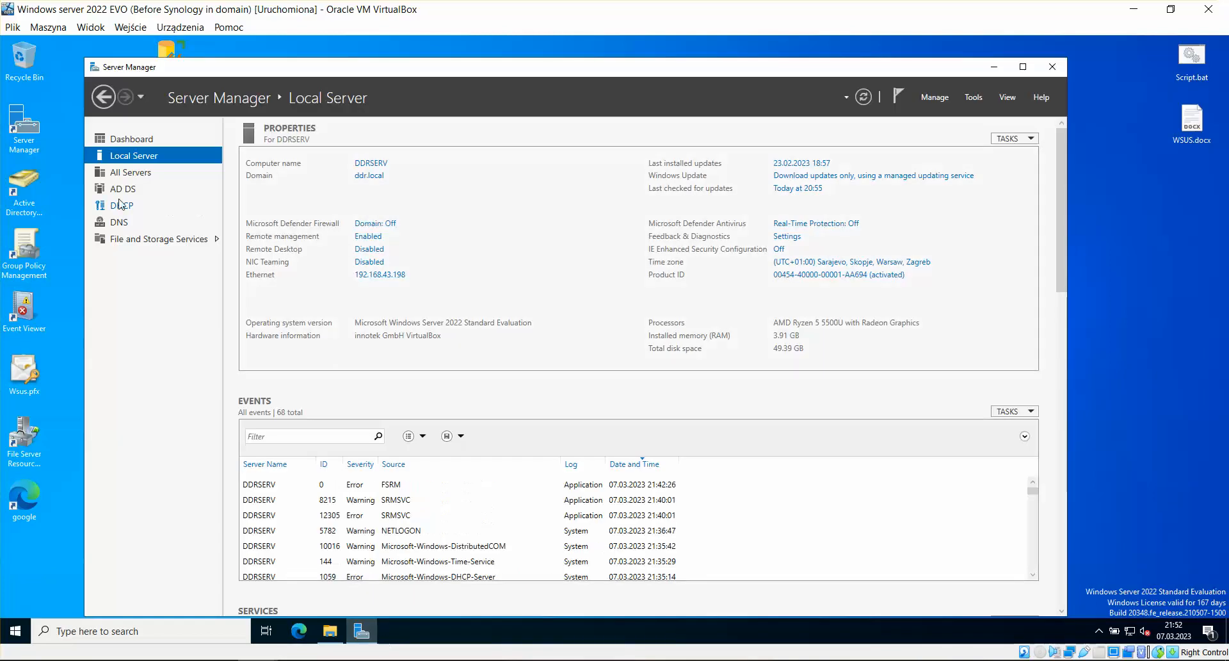
left_click(157, 240)
left_click(146, 208)
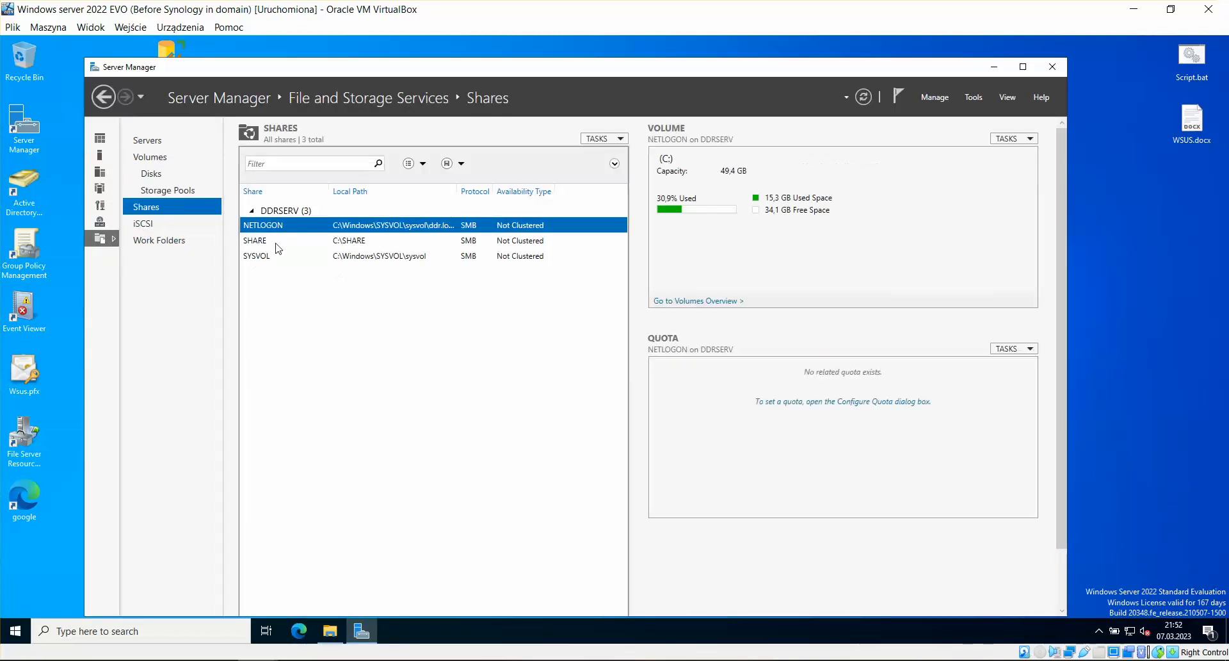
left_click(276, 242)
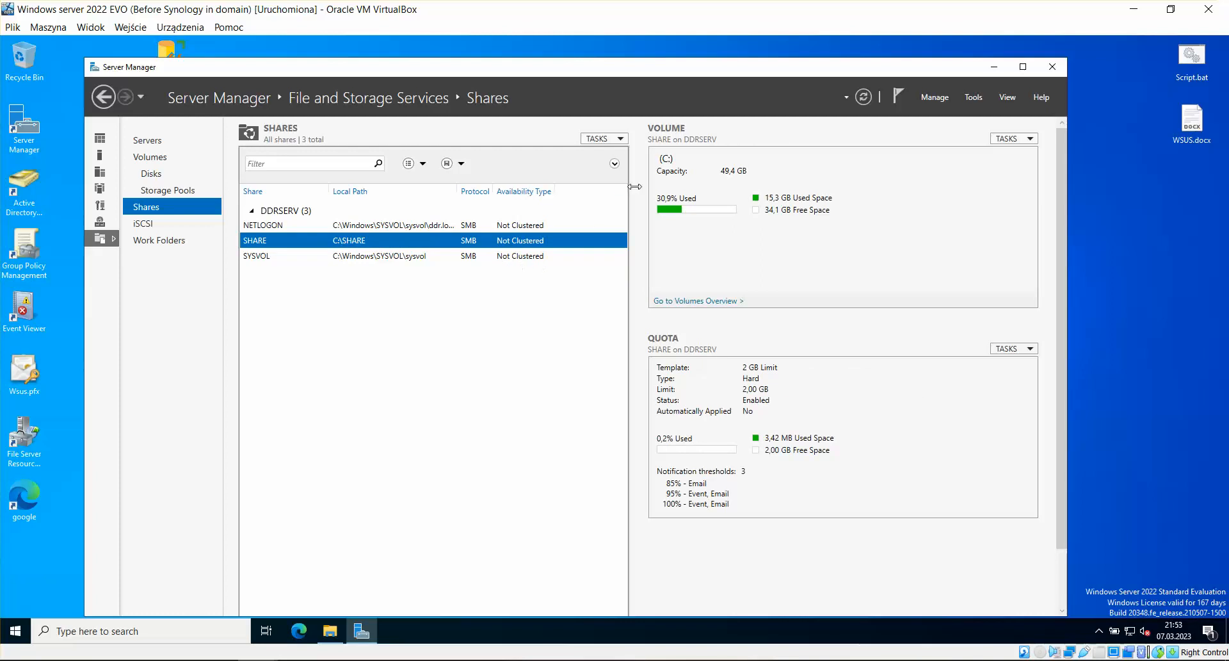
right_click(381, 245)
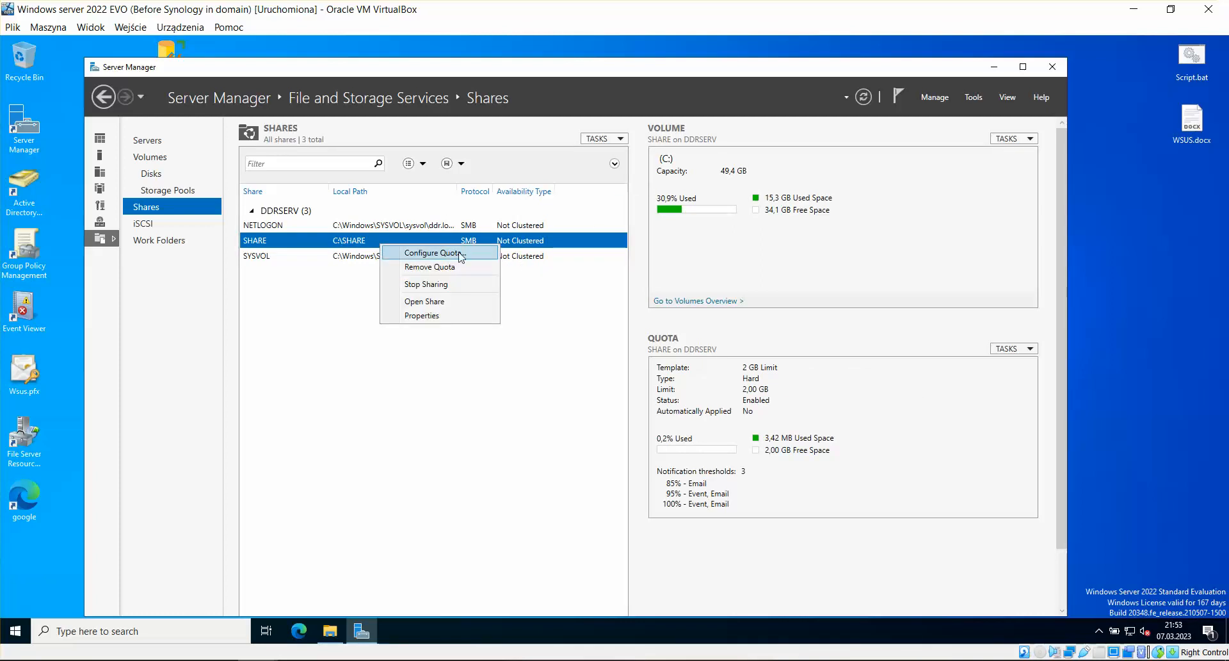
left_click(422, 316)
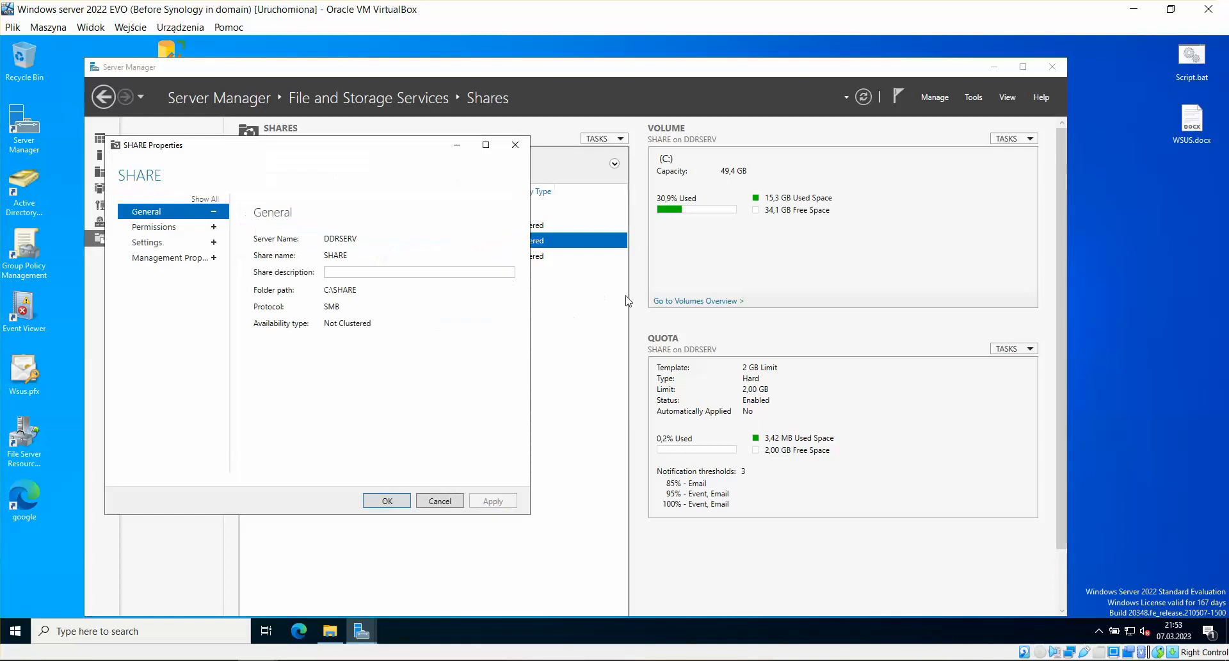
left_click(214, 227)
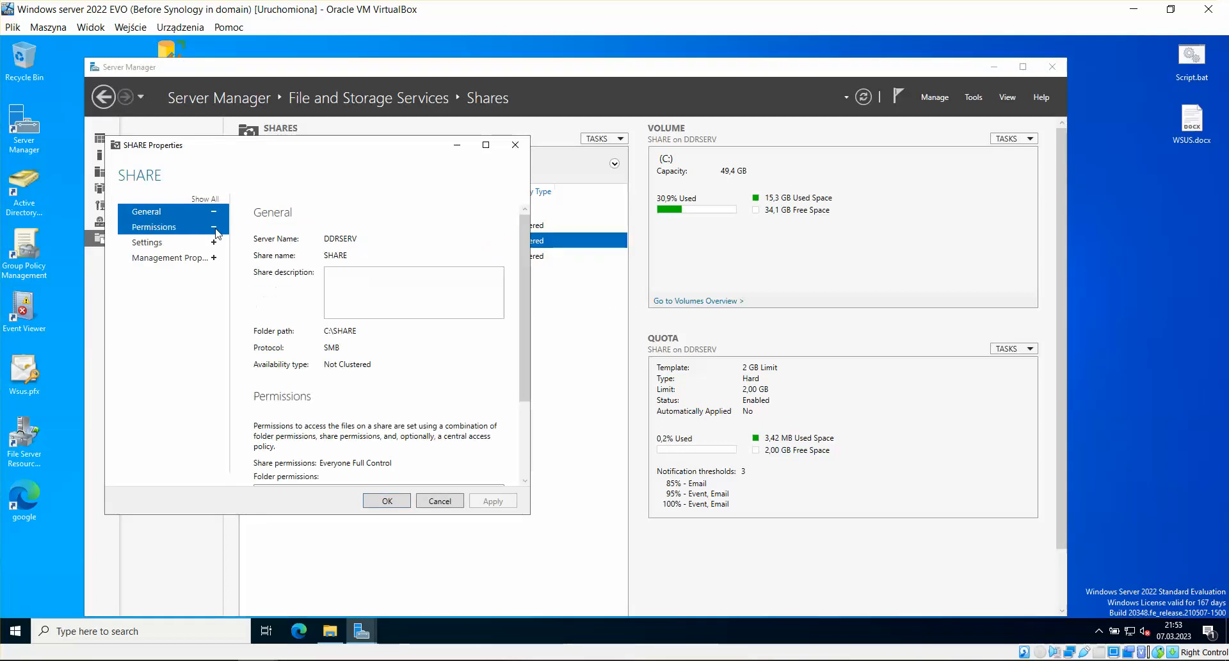
scroll(472, 344, "down", 3)
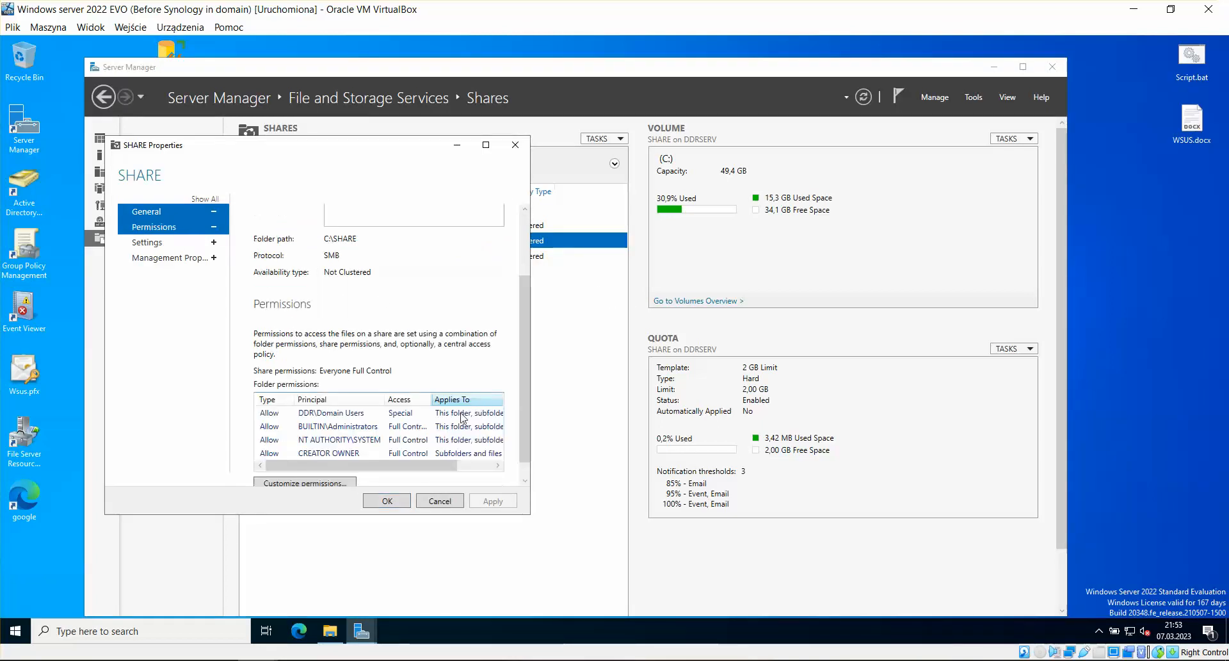
left_click_drag(522, 517, 675, 602)
left_click(337, 554)
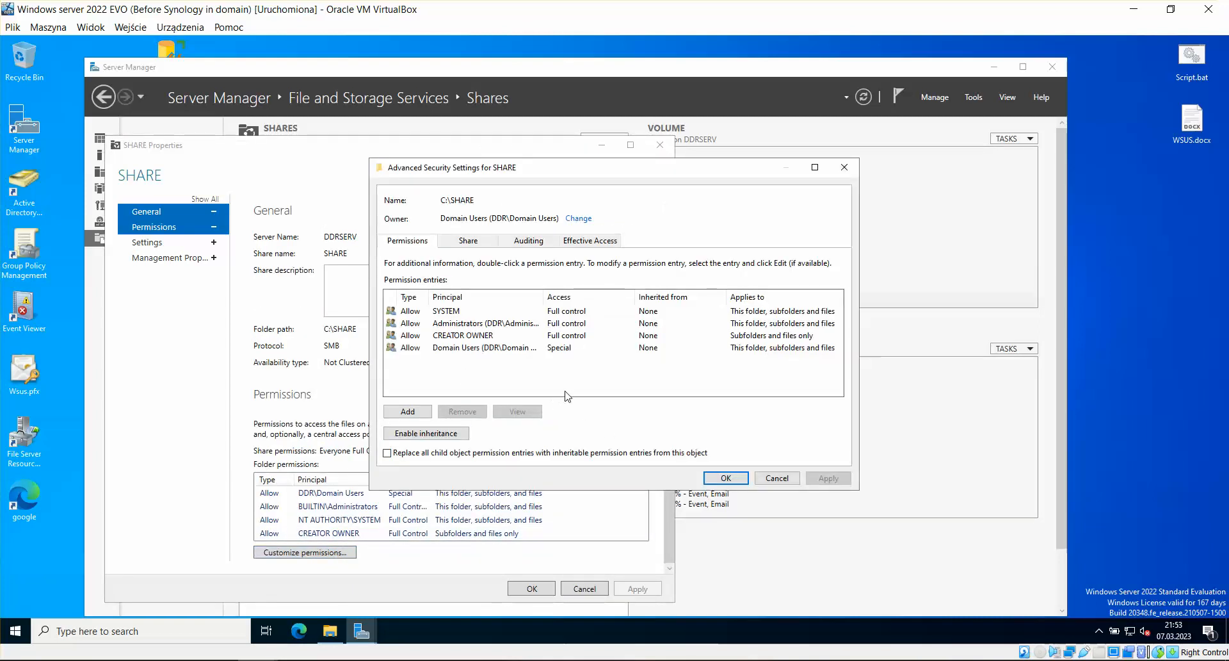
left_click(846, 169)
left_click_drag(458, 150, 552, 115)
left_click(259, 209)
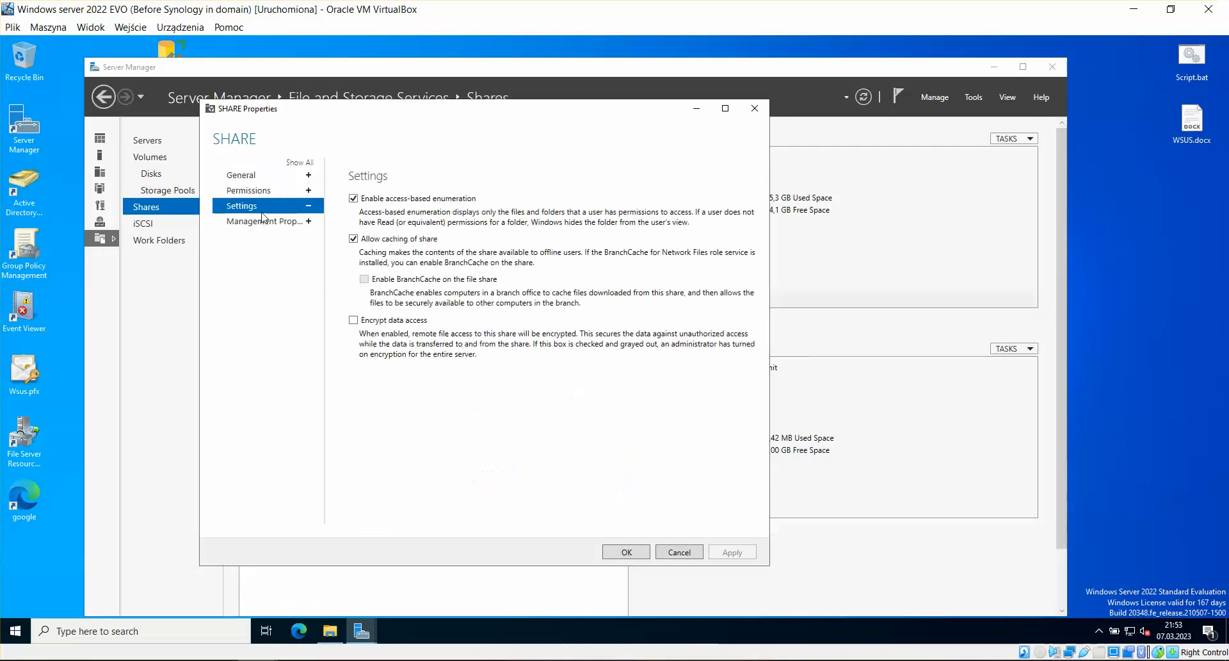
left_click(261, 222)
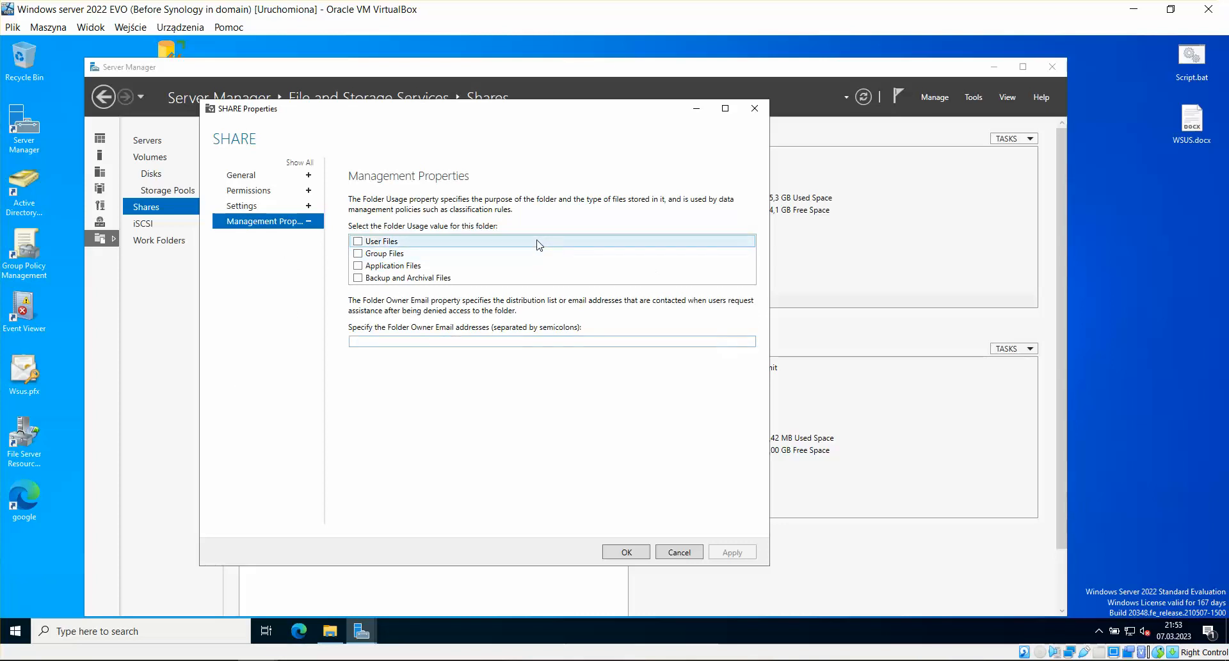
left_click(762, 108)
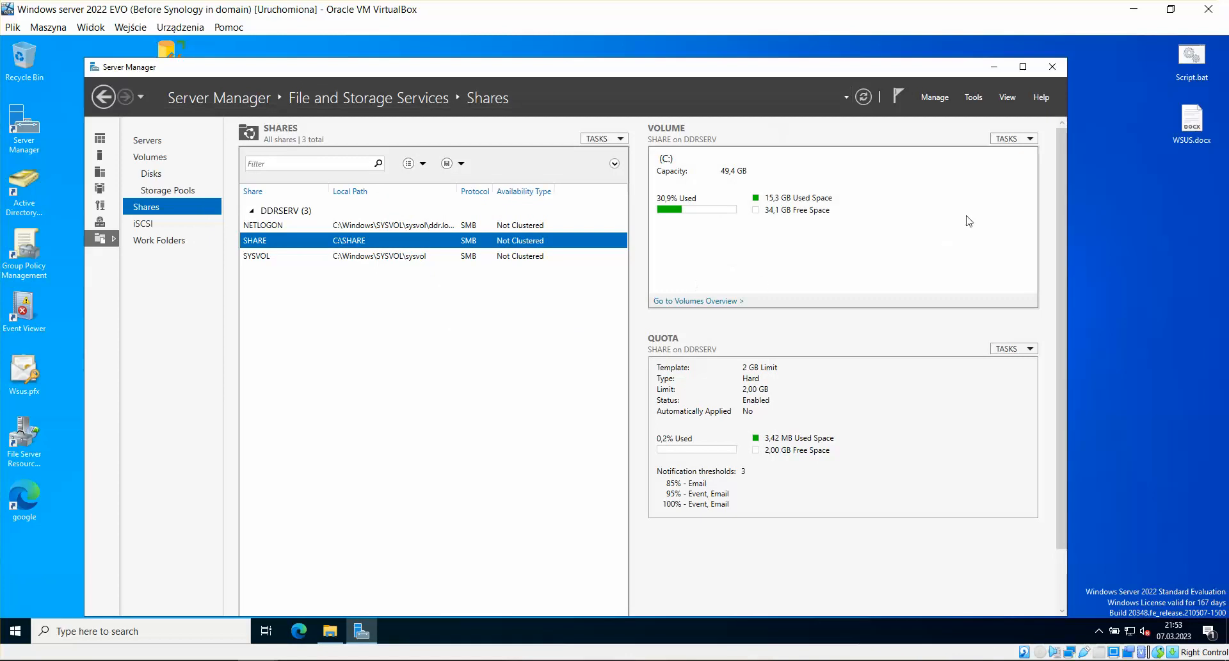
left_click(1031, 139)
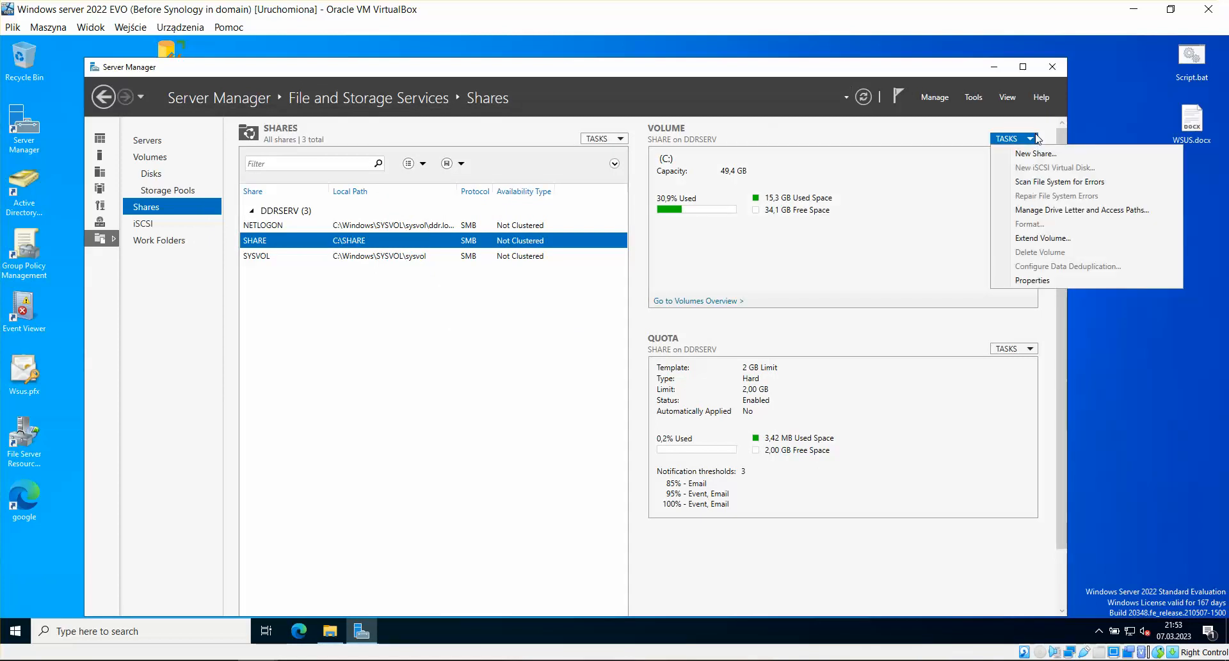
left_click(509, 315)
right_click(356, 245)
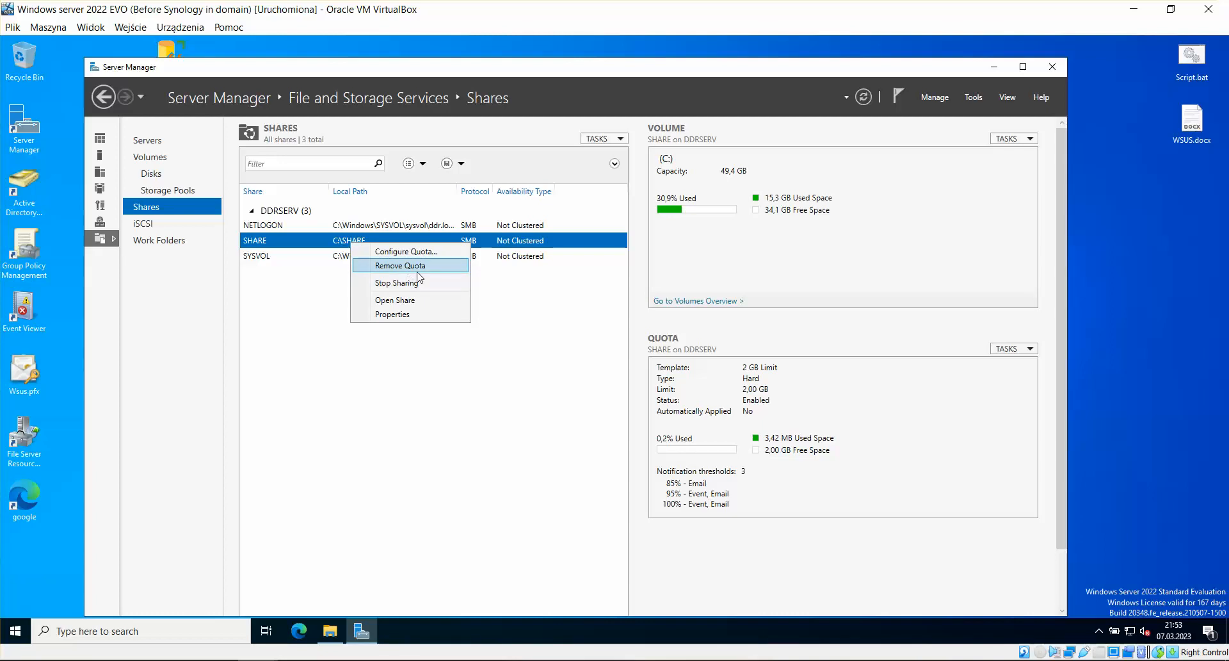
left_click(471, 401)
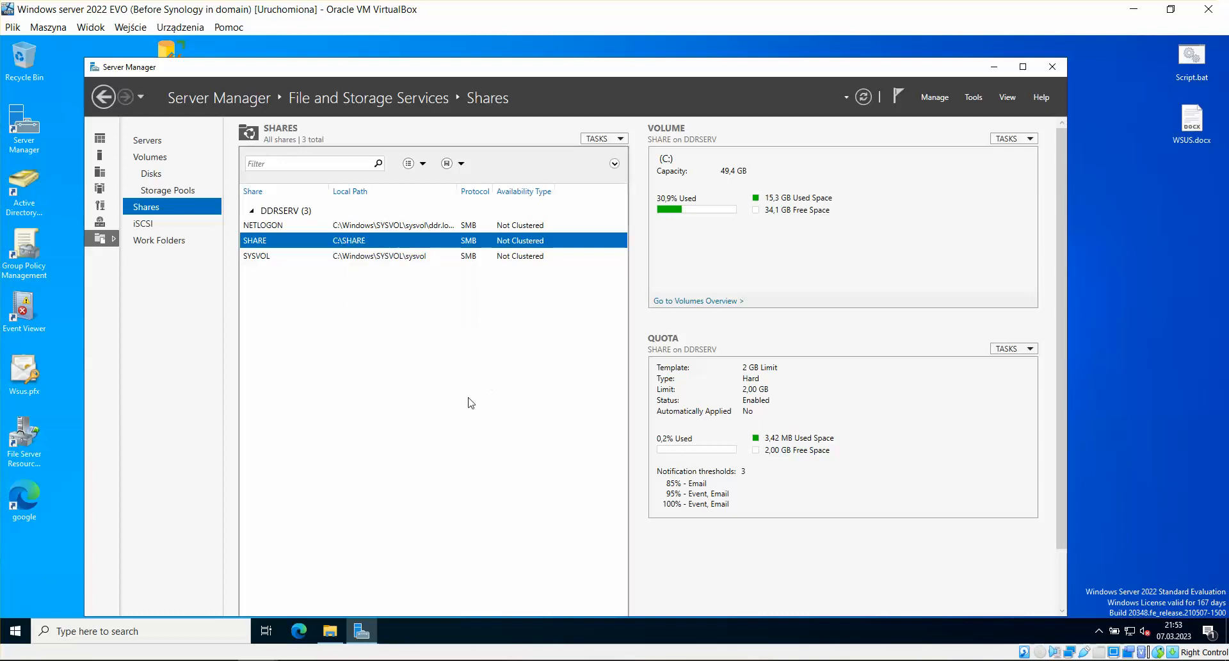
left_click(1030, 350)
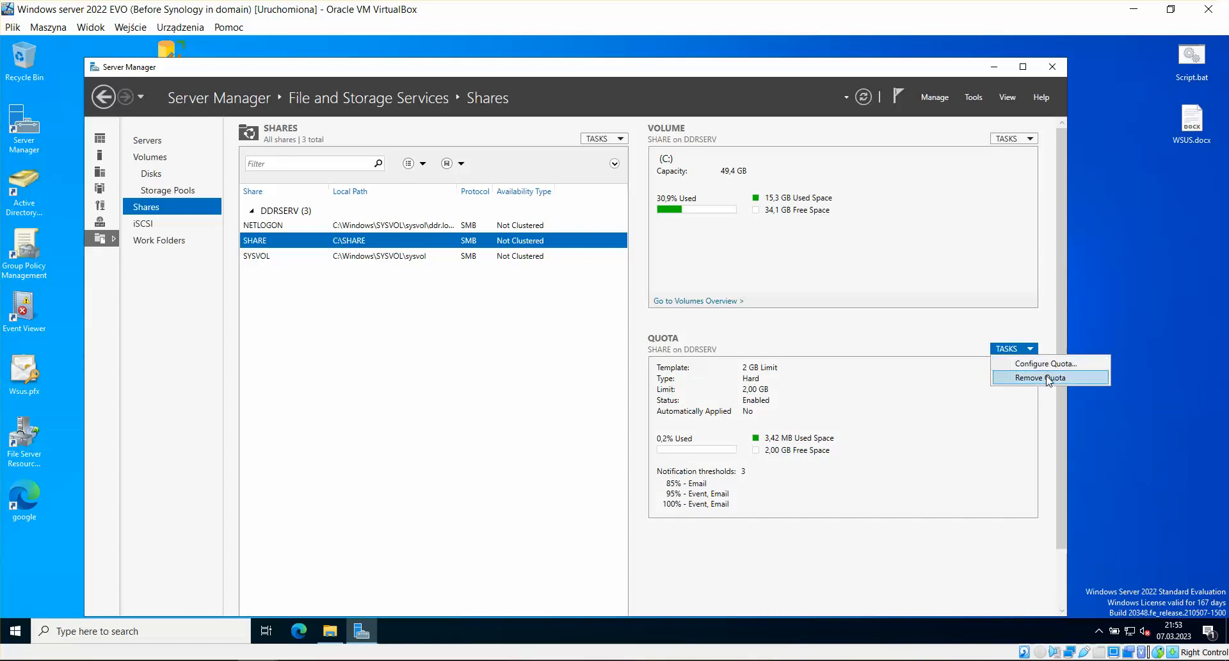
left_click(707, 345)
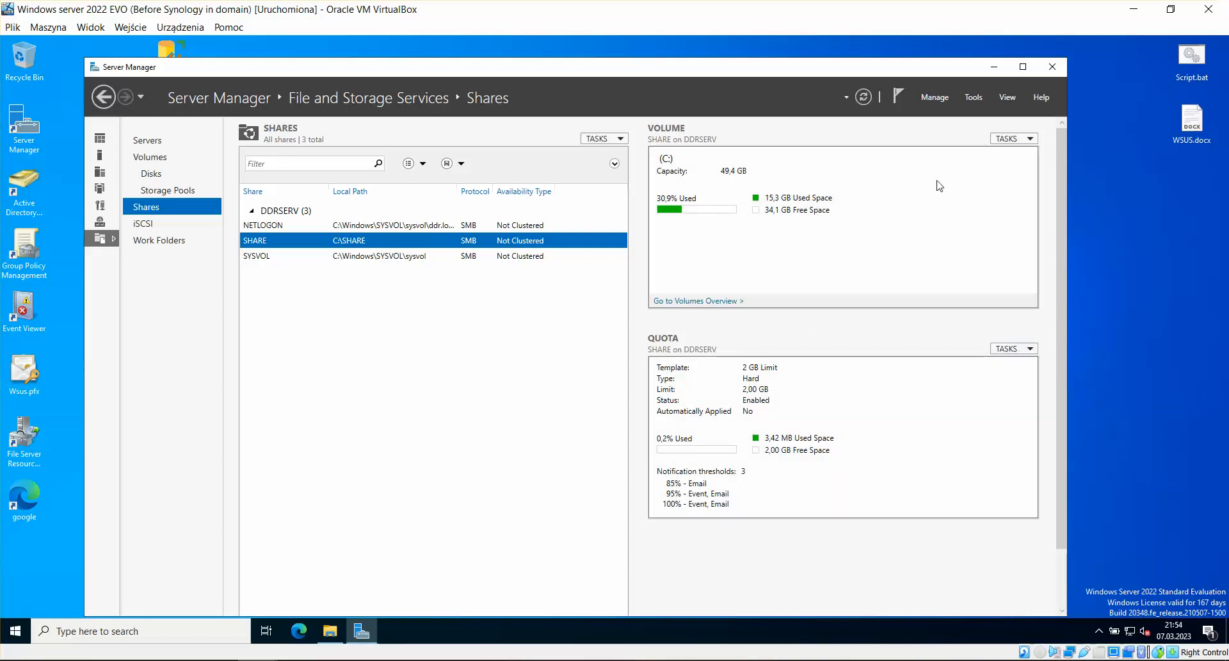
Scan the C: volume's file system for errors, then follow it in the Volumes overview.
left_click(1035, 139)
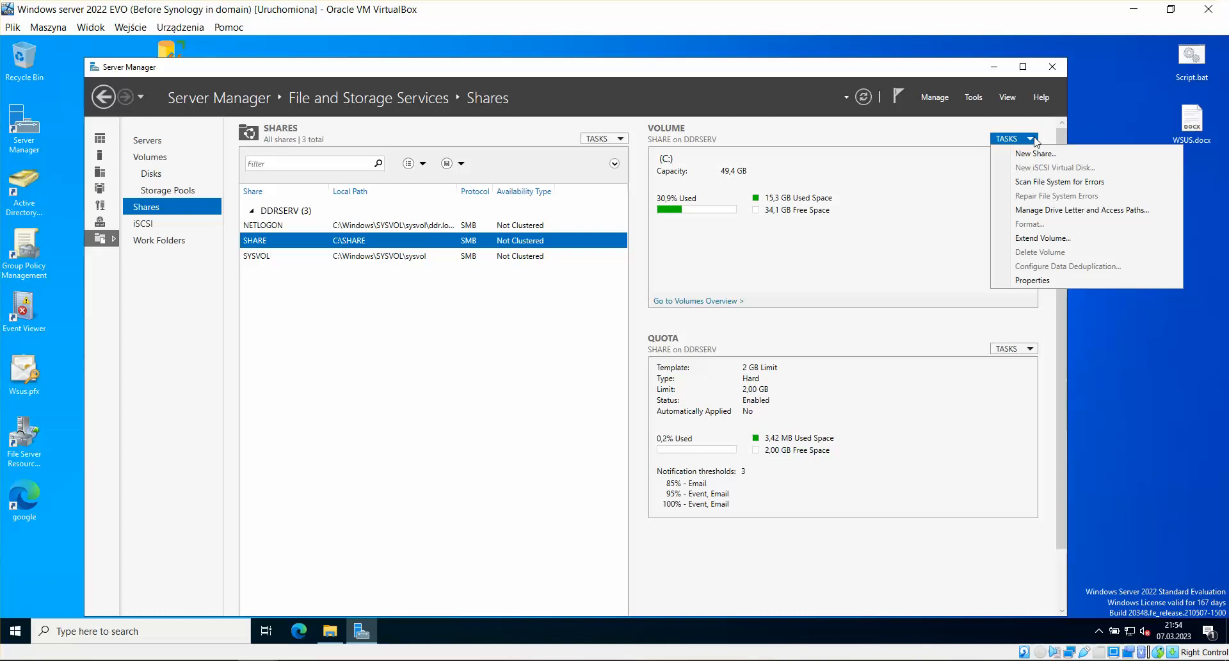
left_click(1102, 182)
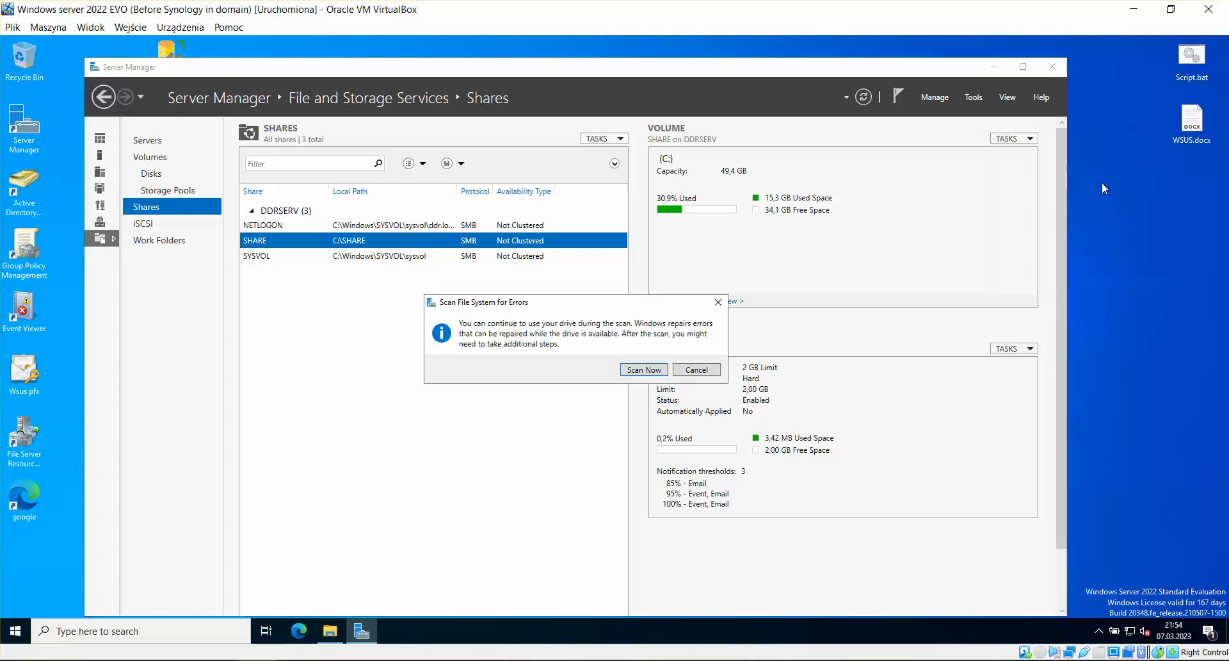
left_click(636, 370)
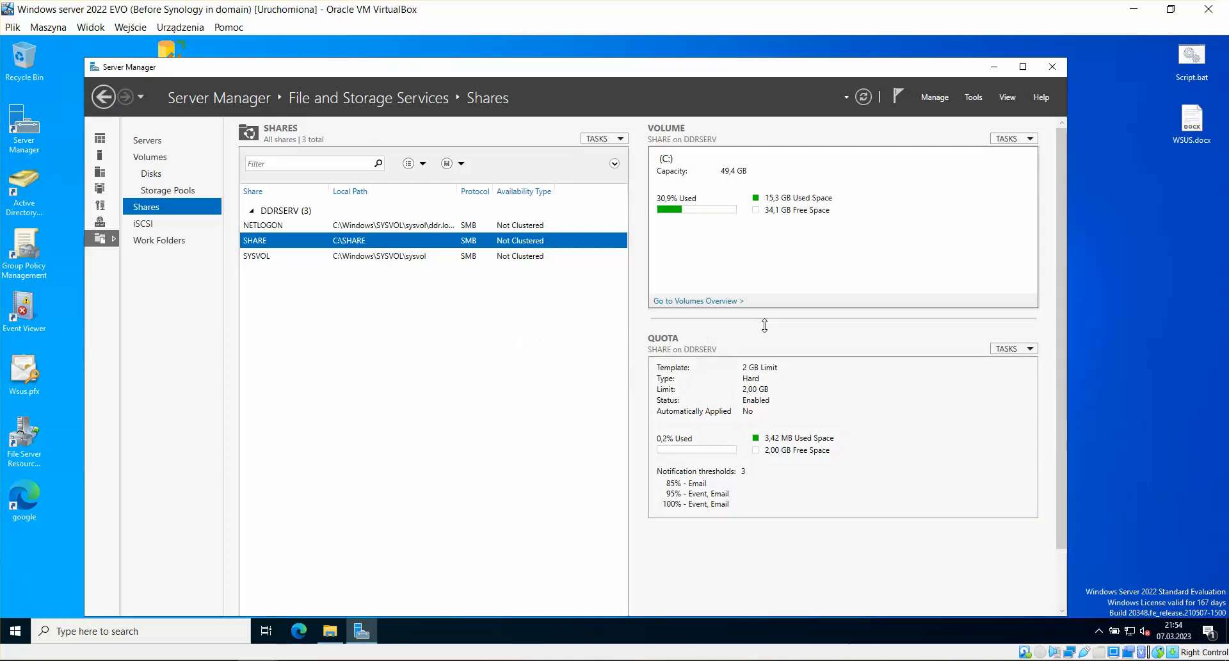
left_click(725, 302)
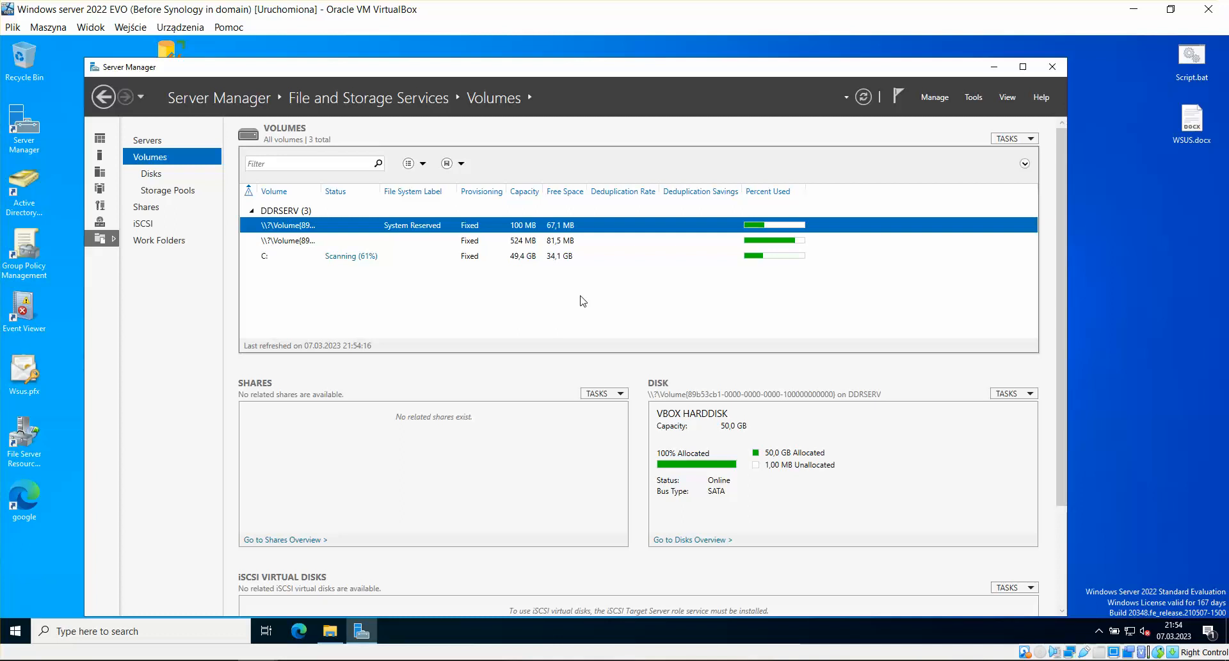
left_click_drag(1063, 286, 1066, 192)
Return to the Shares page and dismiss the C: volume's task list without choosing an action.
left_click(167, 207)
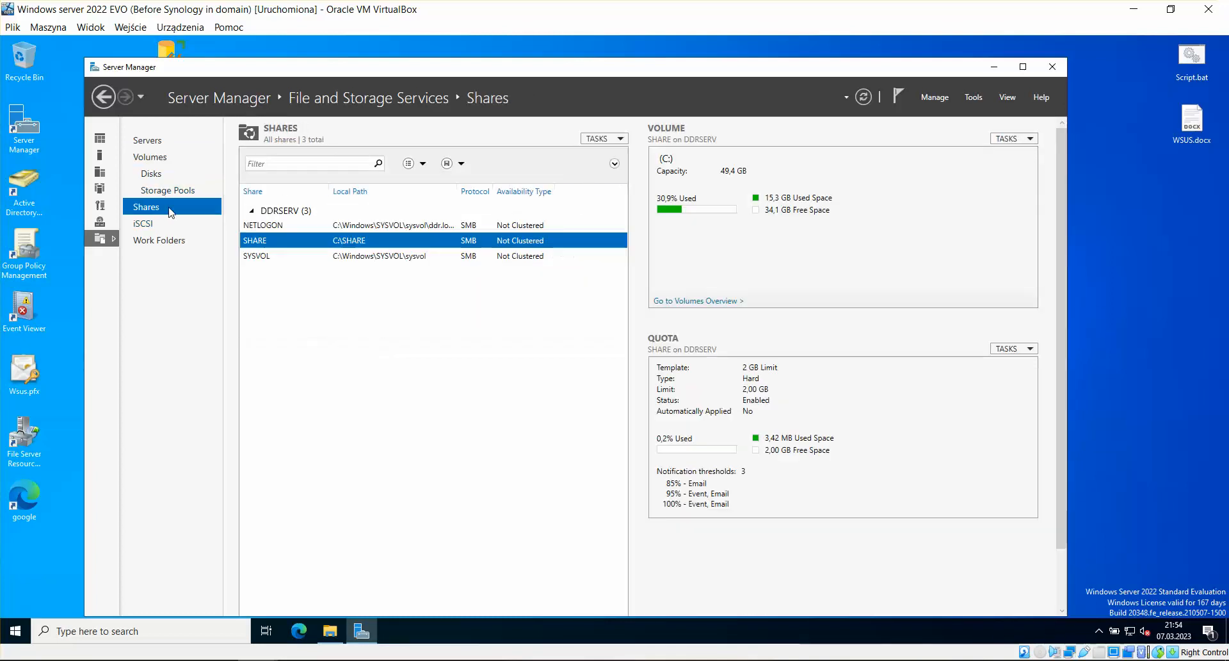
left_click(1034, 139)
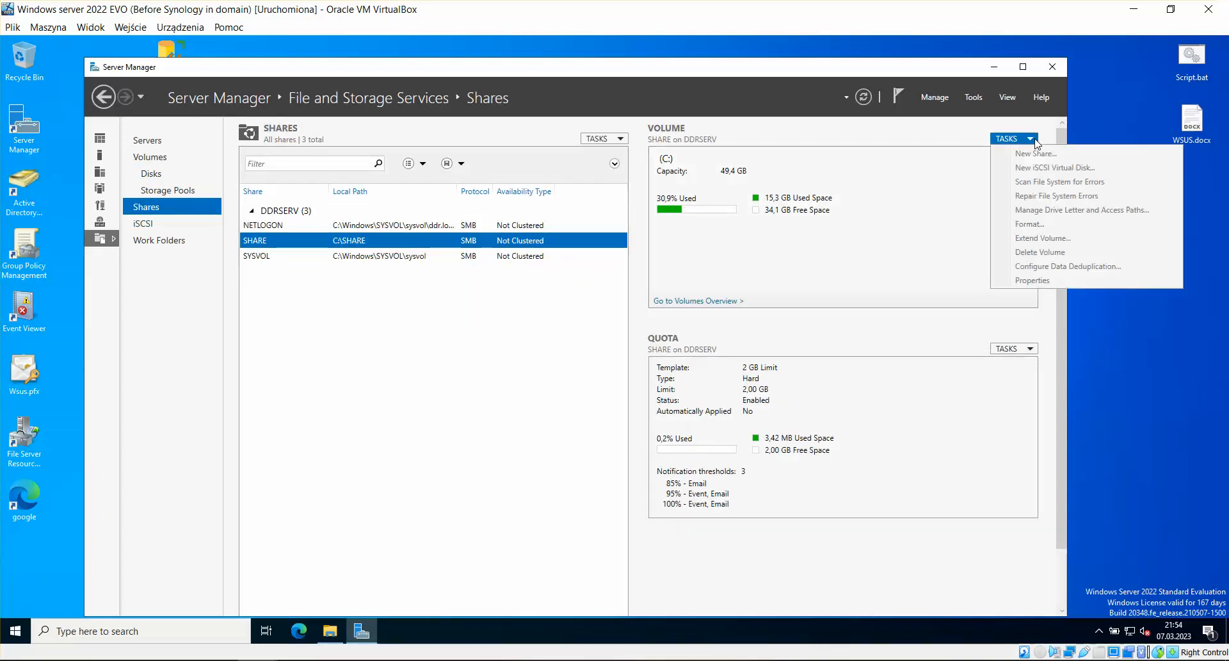
left_click(733, 321)
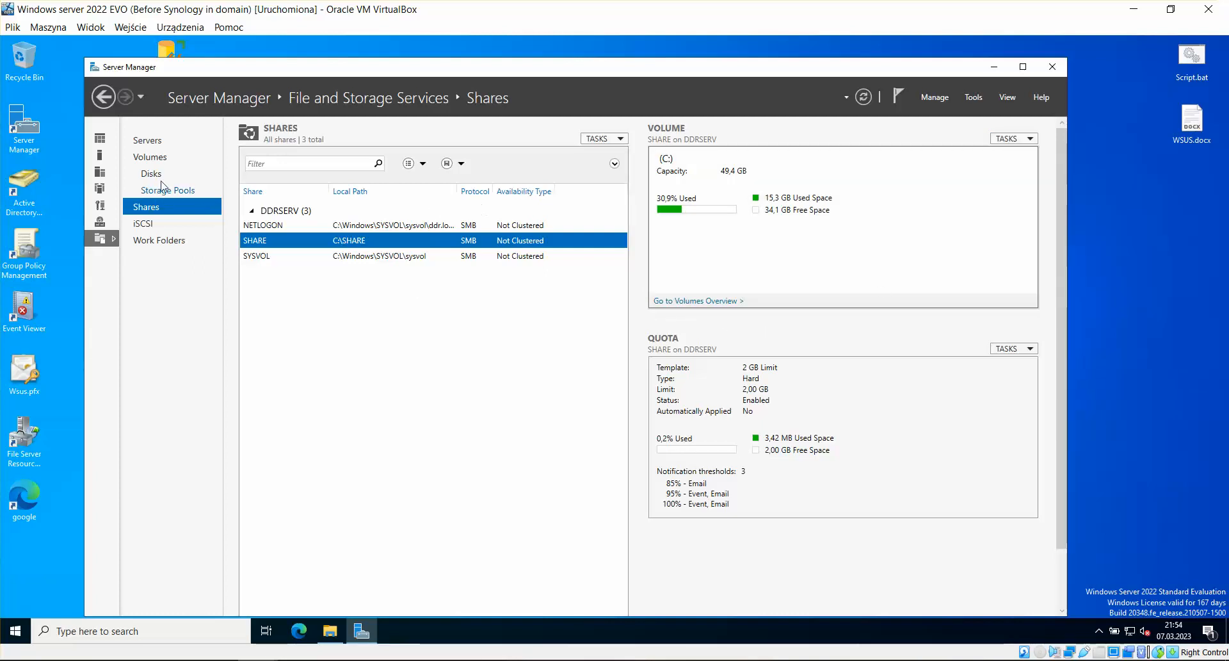
Browse the Servers, Volumes, Disks and Storage Pools pages, then go back to SHARE's details on Shares.
left_click(149, 141)
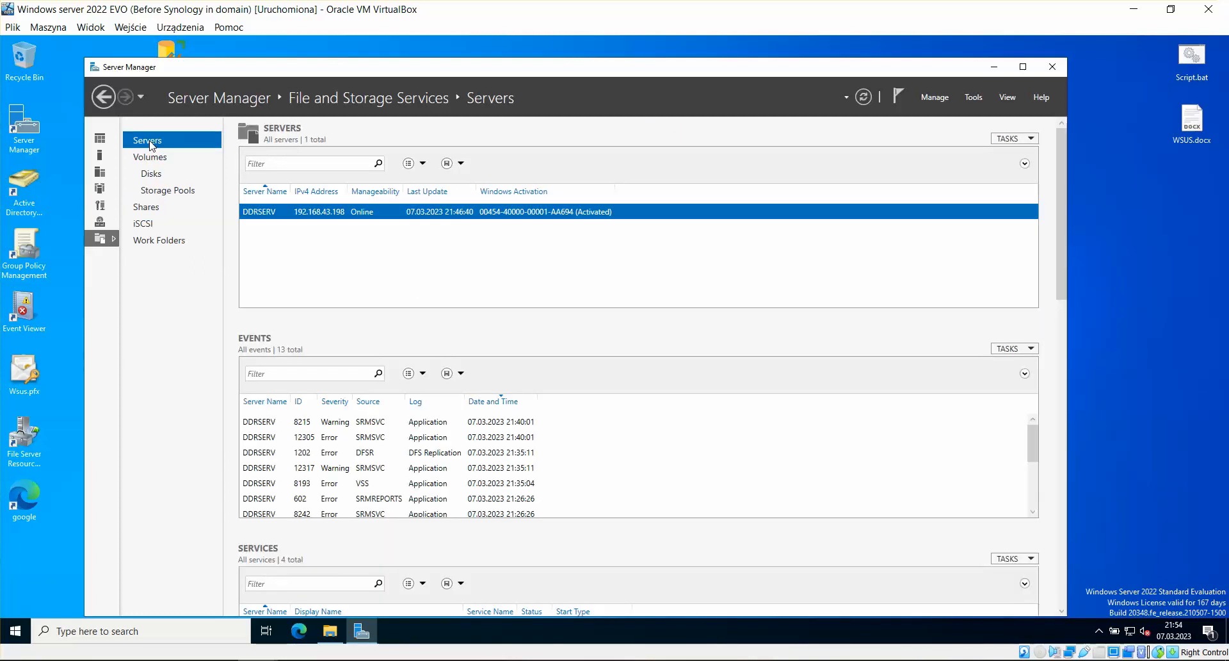
left_click(154, 158)
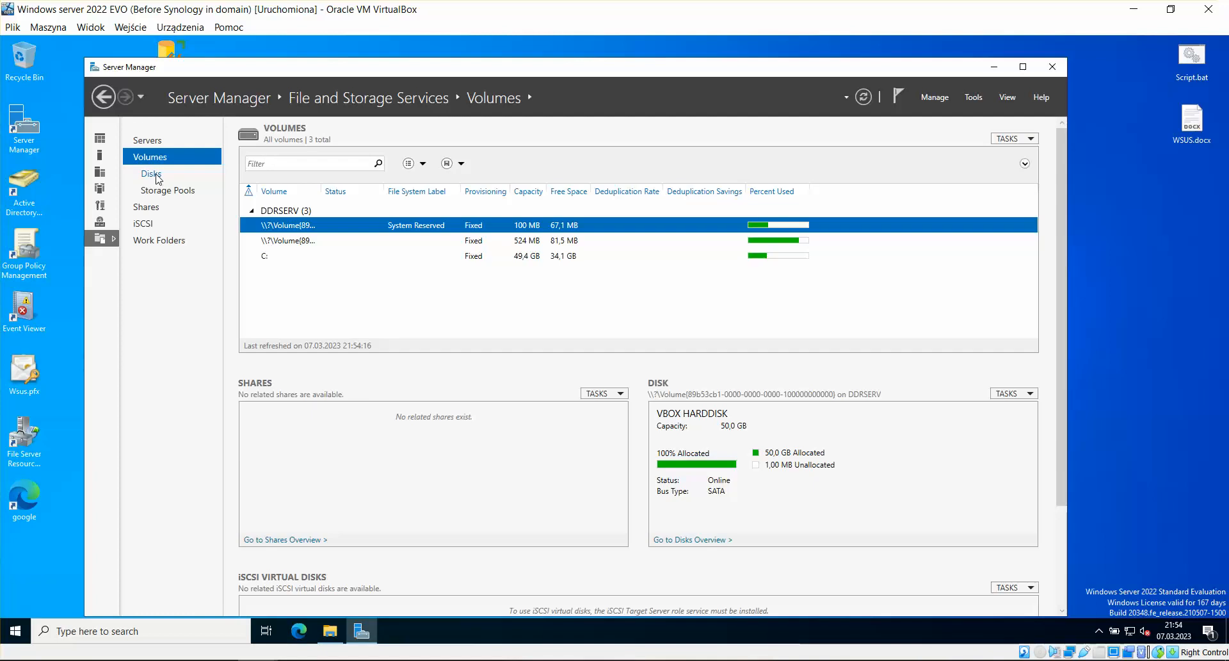
left_click(155, 175)
left_click(159, 197)
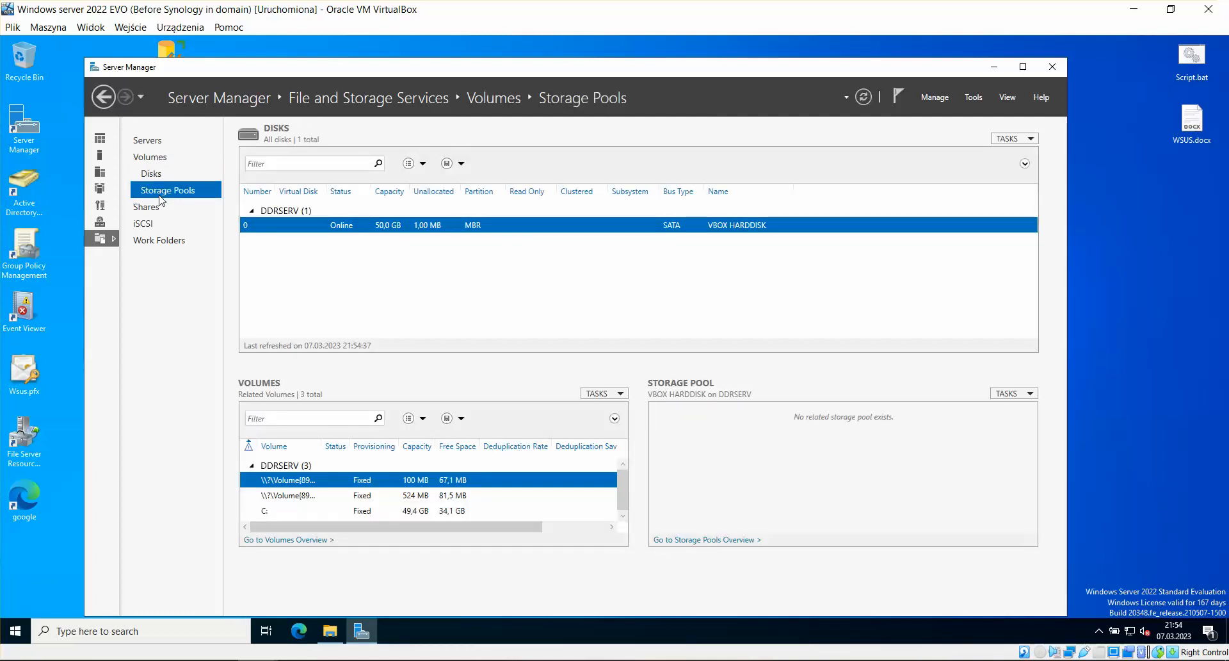
left_click(164, 207)
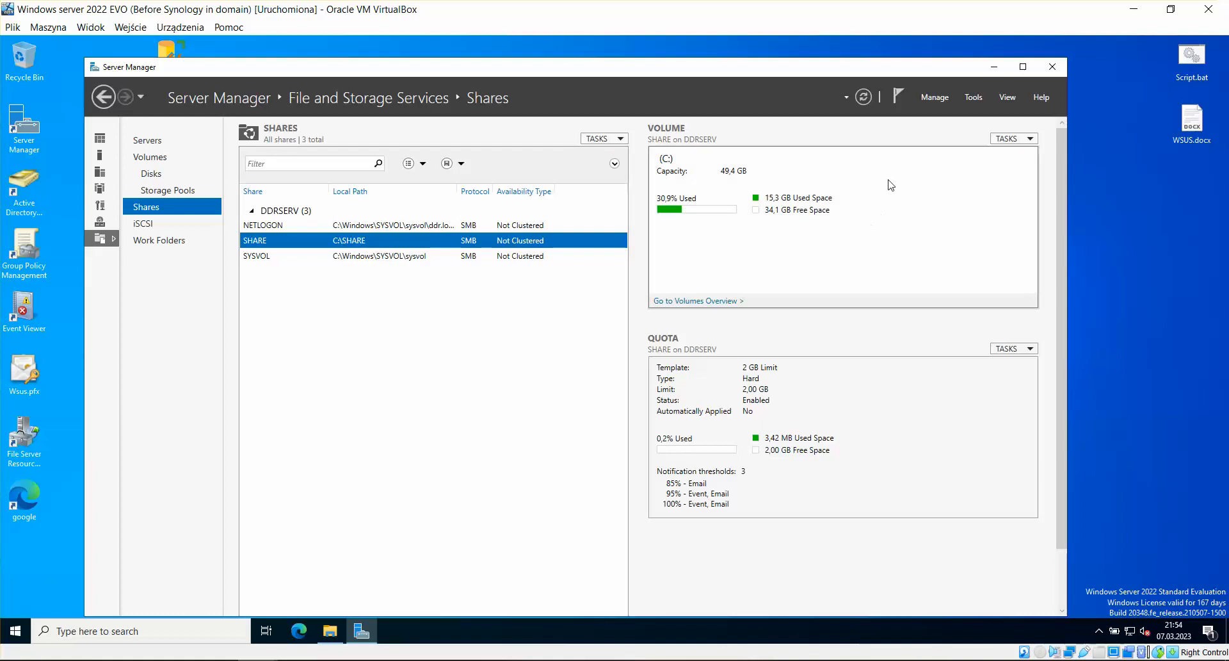
left_click(1014, 138)
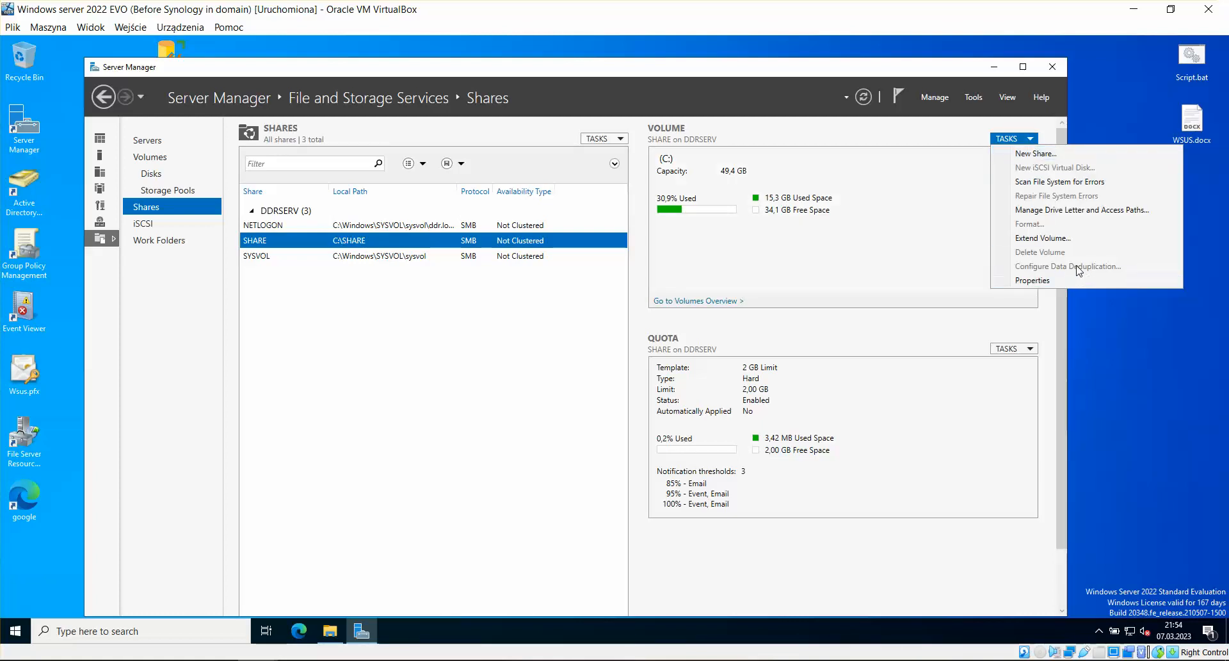
left_click(1049, 239)
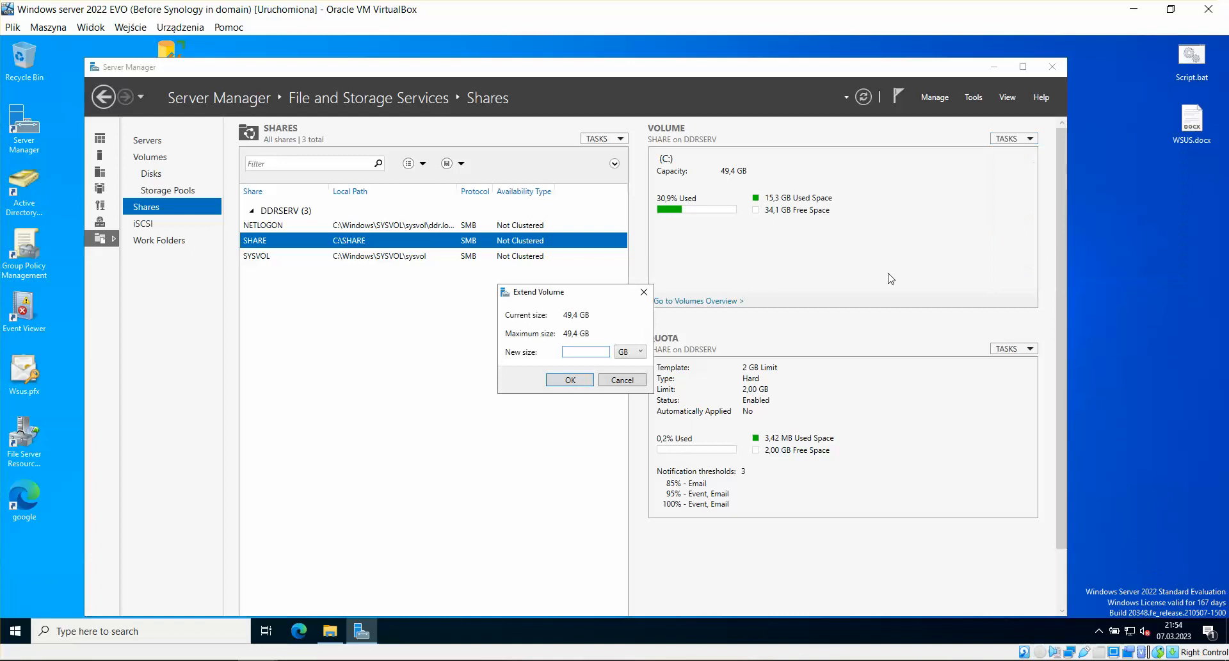
left_click_drag(584, 292, 508, 294)
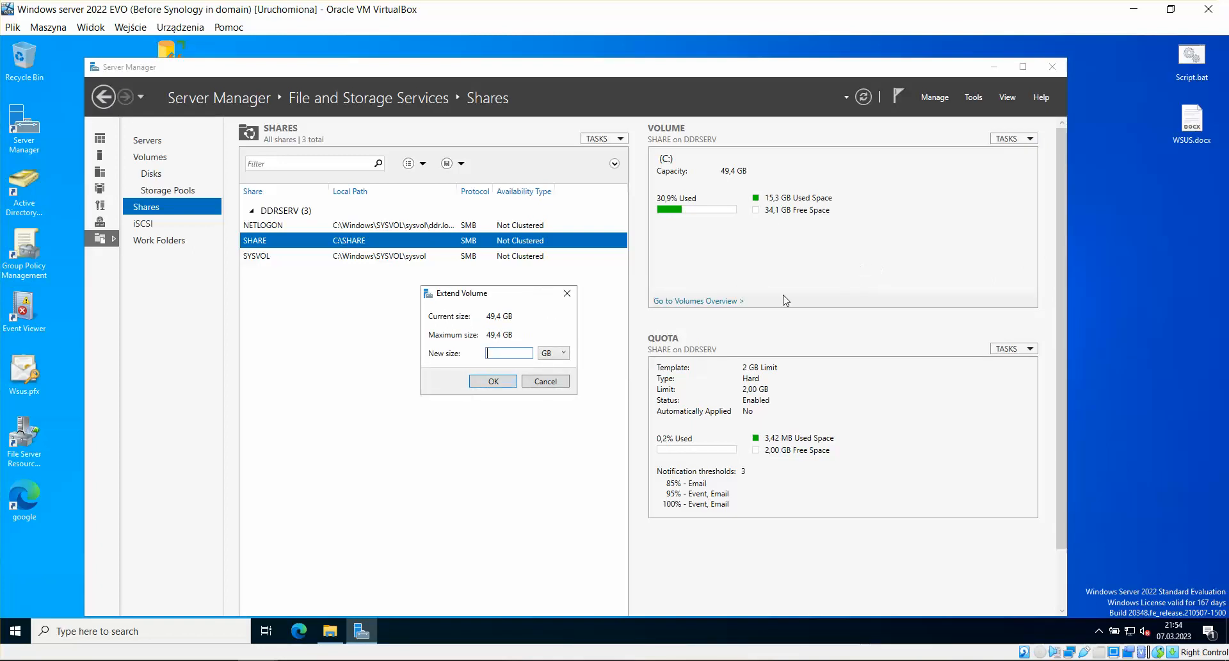
left_click(547, 383)
left_click(1025, 140)
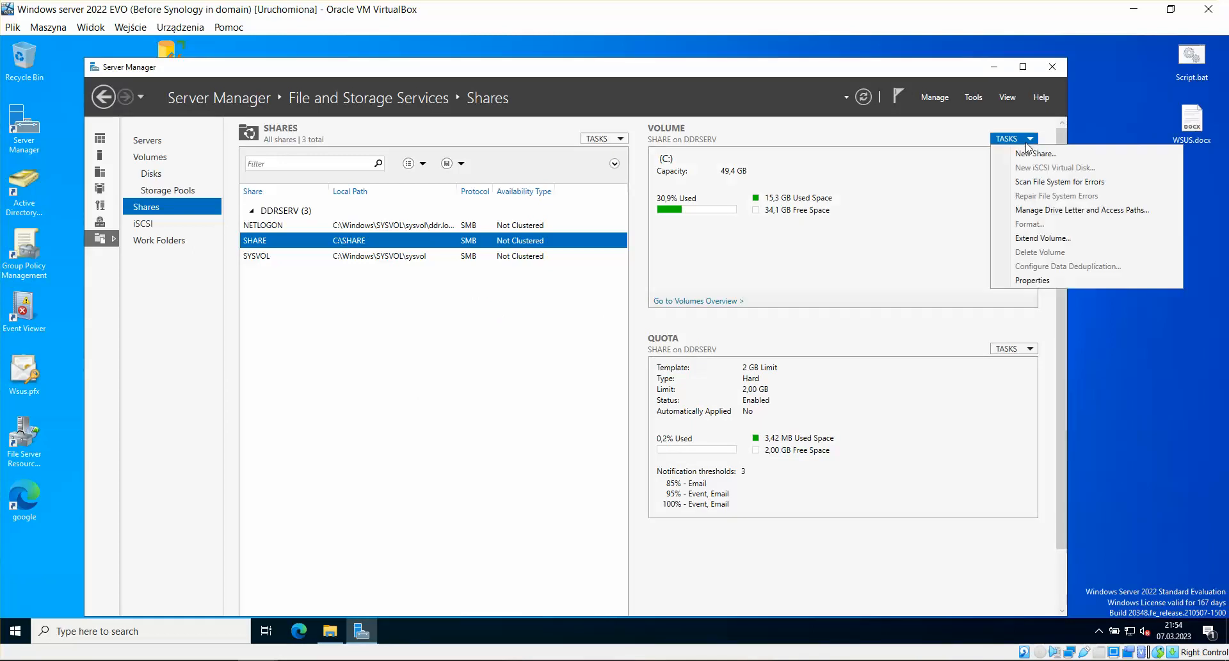
left_click(1024, 280)
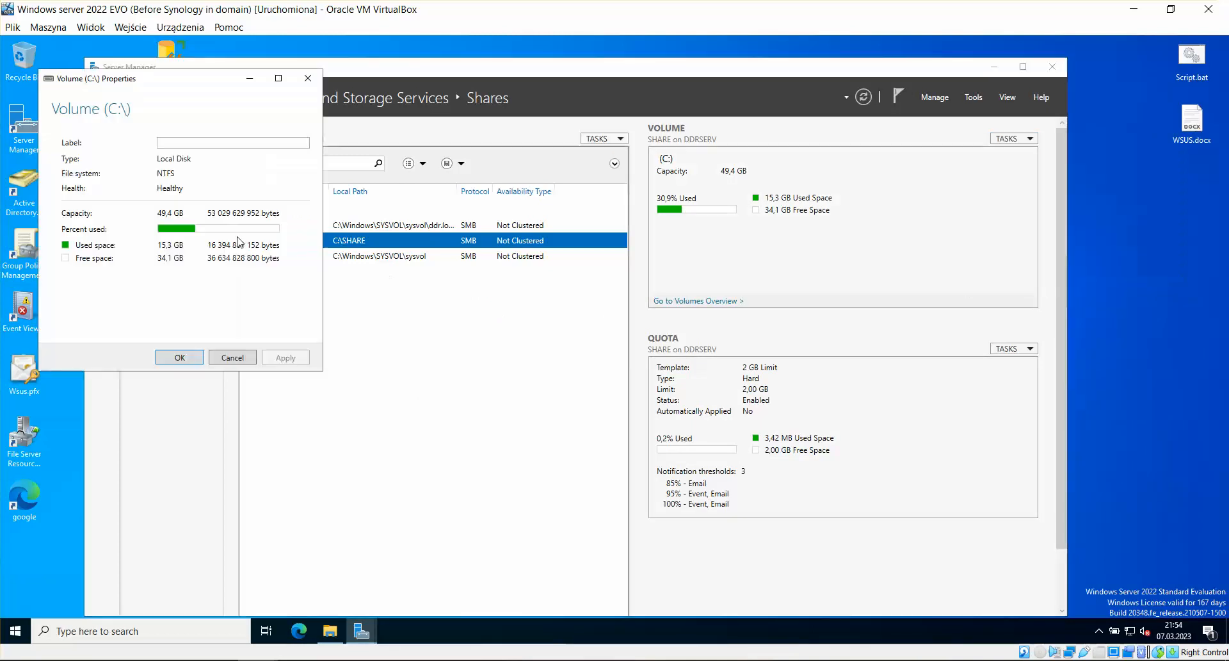
left_click(233, 357)
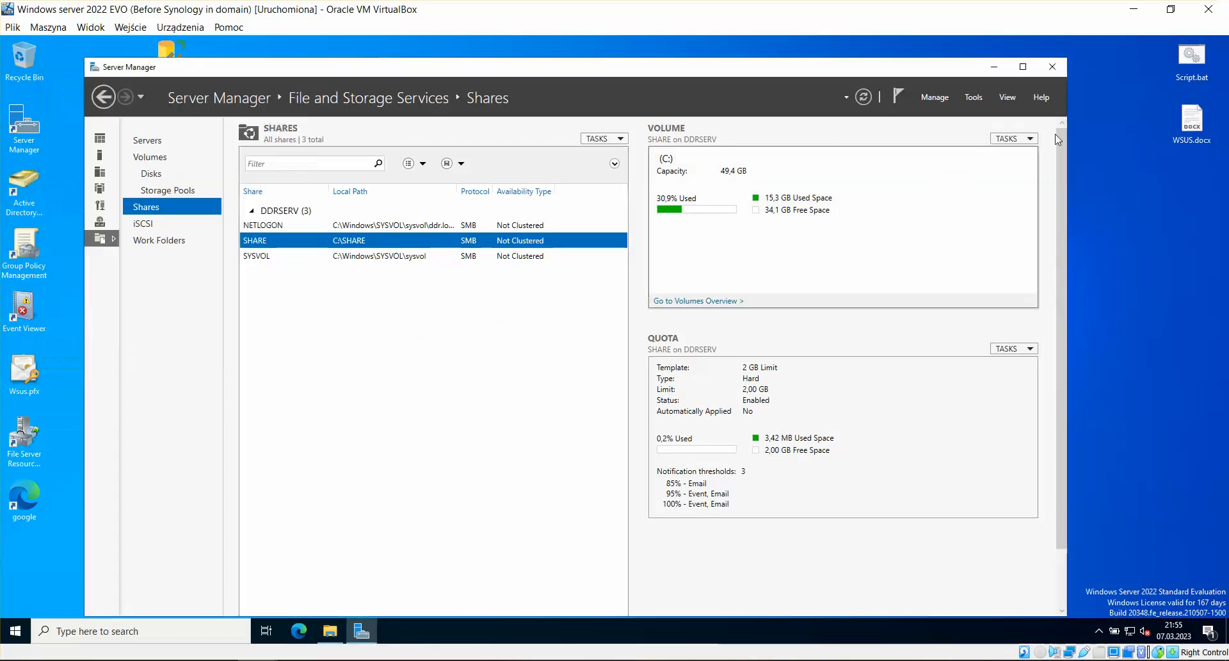
left_click(1038, 143)
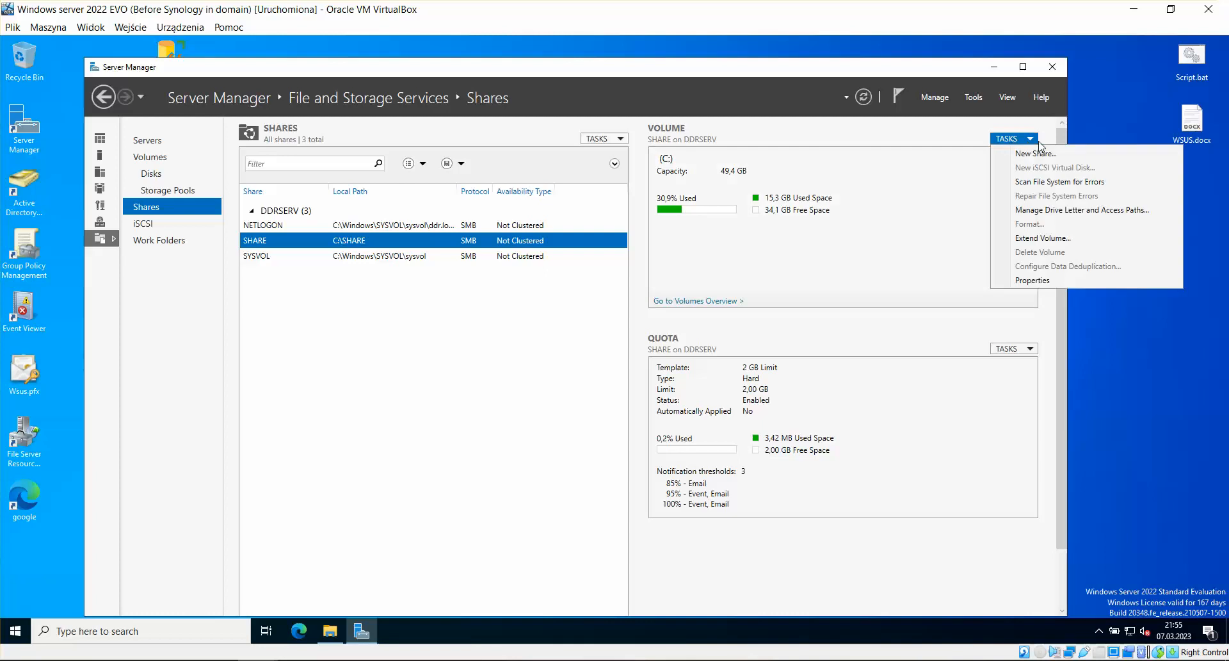
left_click(1086, 212)
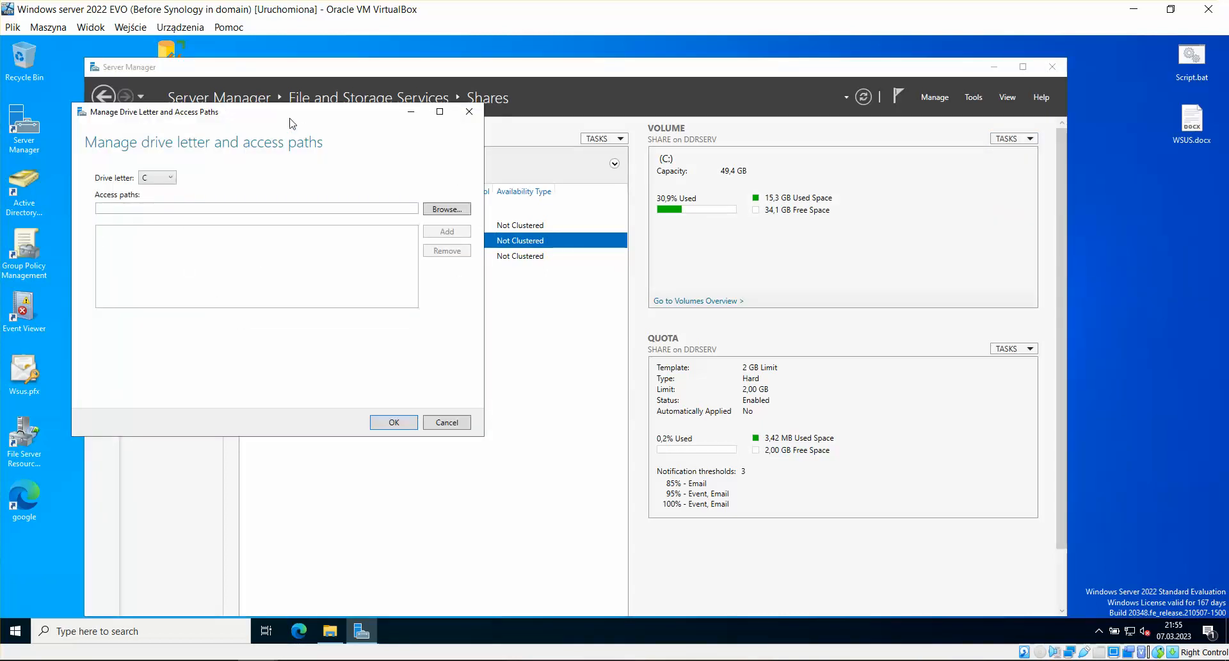
left_click_drag(289, 123, 553, 177)
left_click(434, 233)
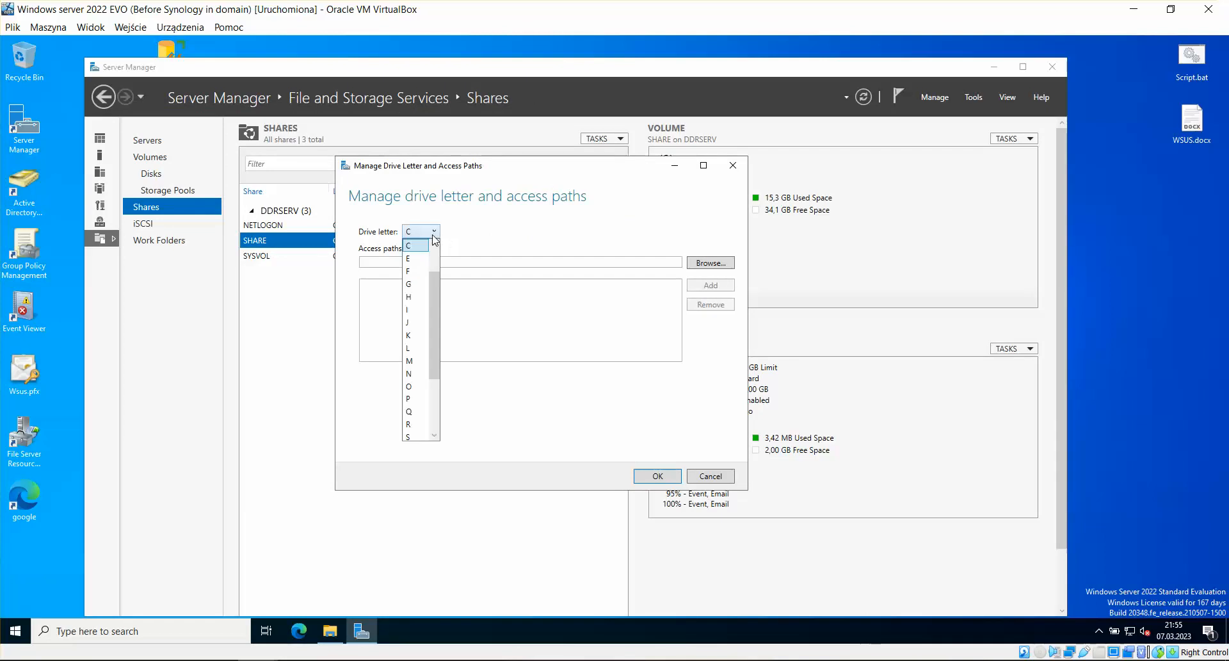
left_click(520, 226)
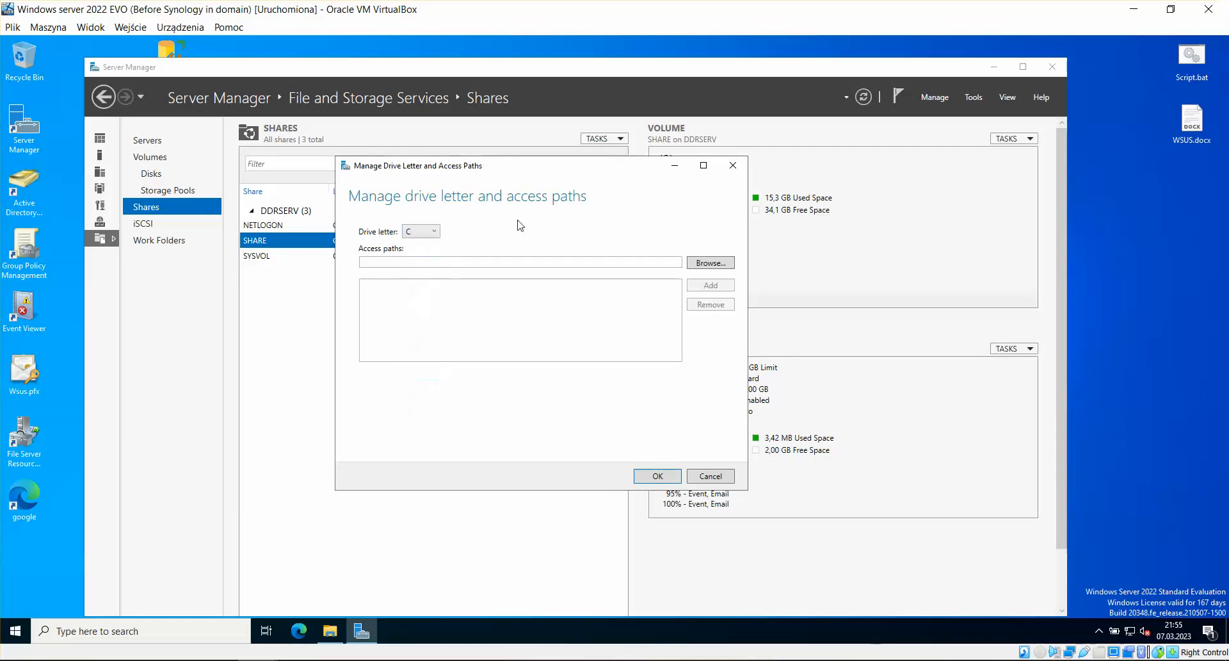
left_click(697, 262)
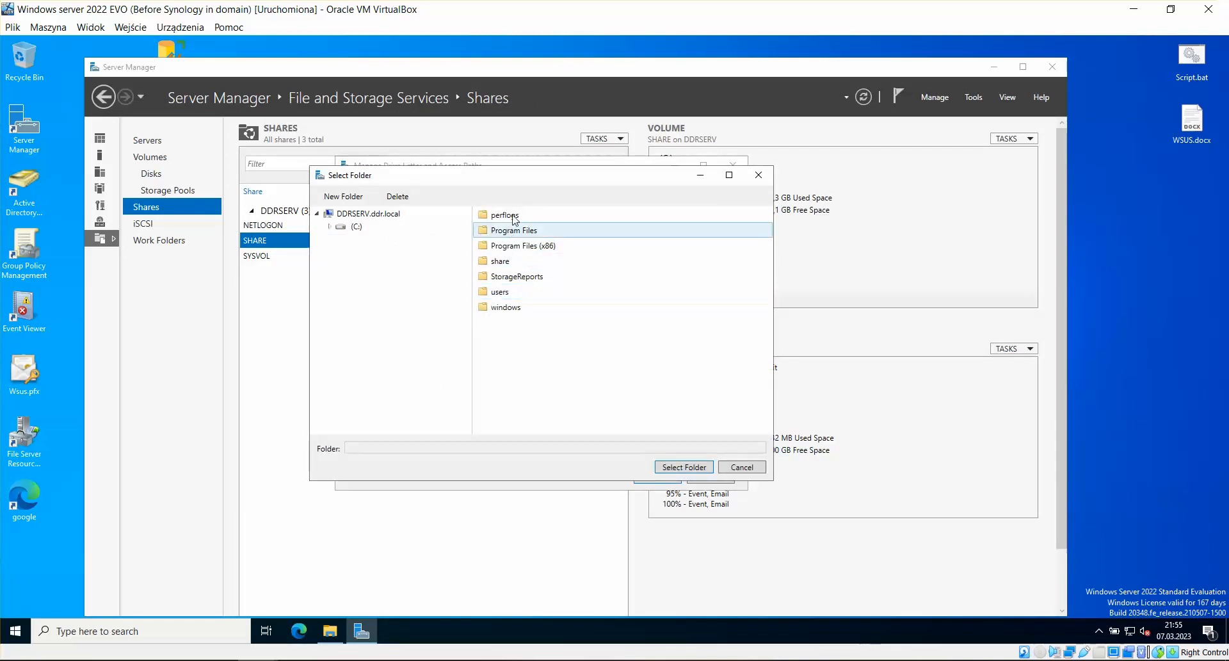
left_click(743, 467)
left_click(711, 475)
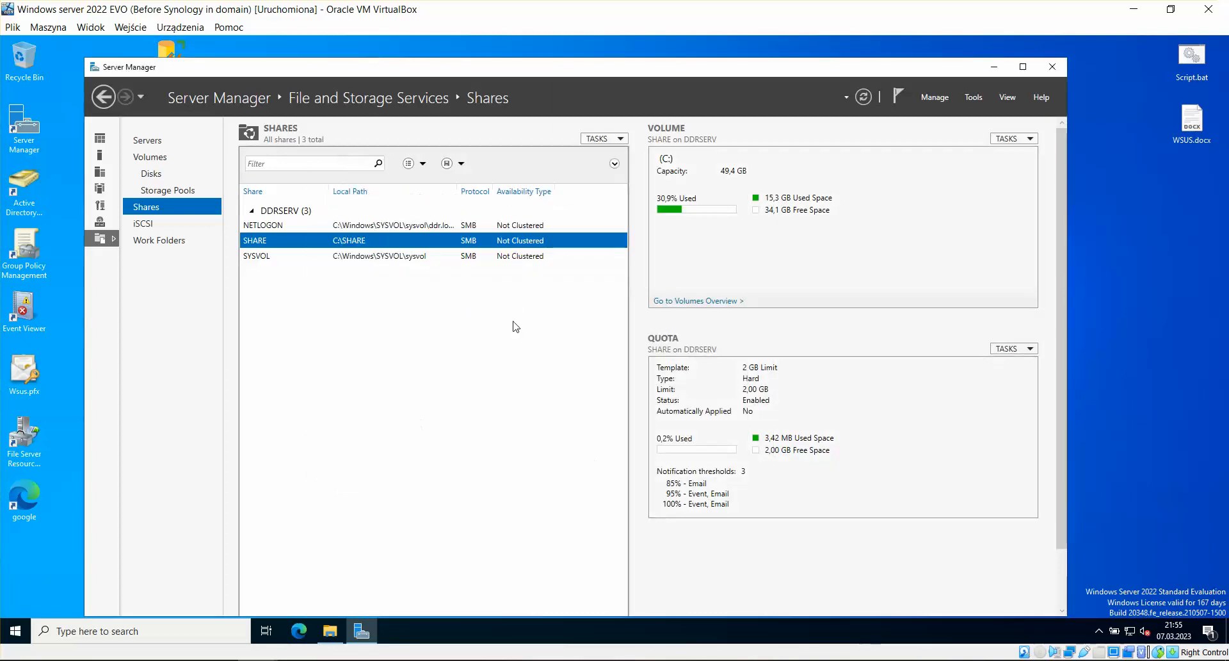
Review the Dashboard's AD DS, DHCP, DNS and File and Storage Services tiles, then show hidden tray icons.
left_click_drag(652, 65, 663, 61)
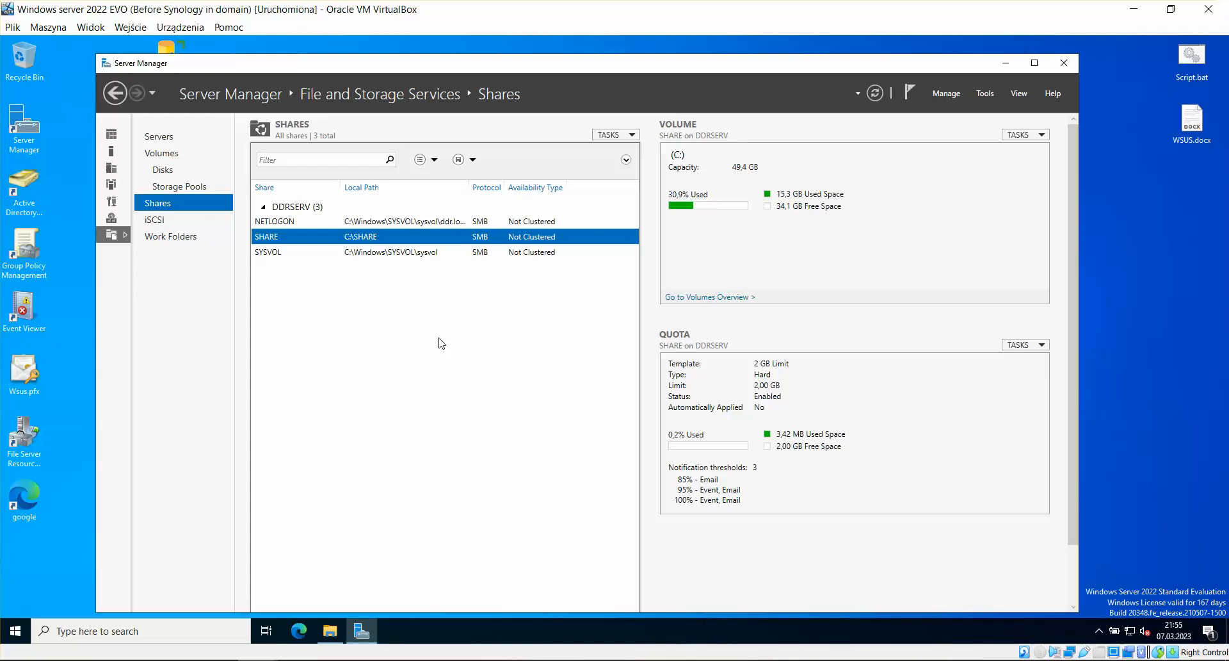
left_click(110, 136)
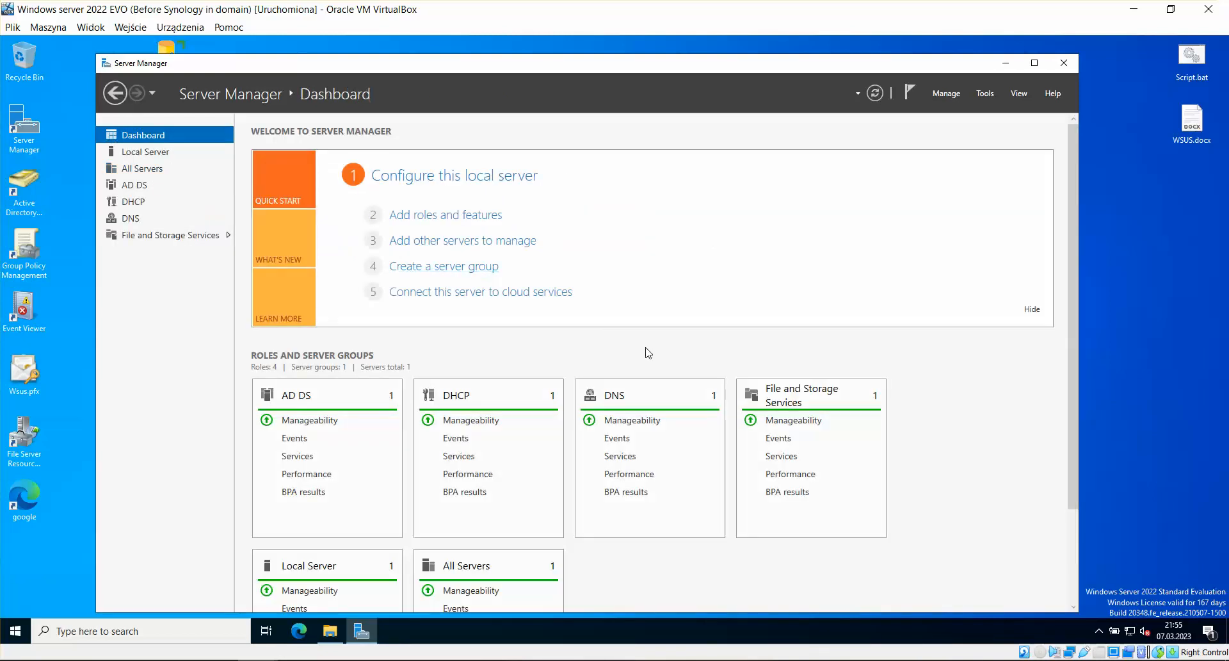
scroll(648, 352, "down", 4)
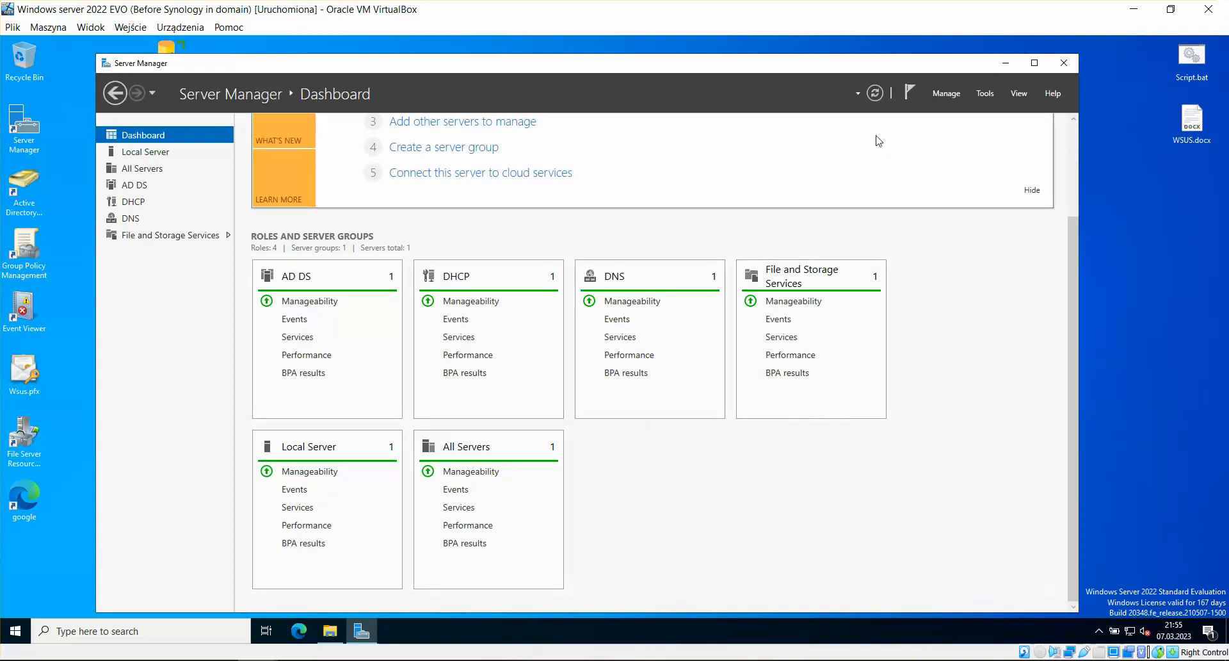
left_click_drag(735, 67, 740, 56)
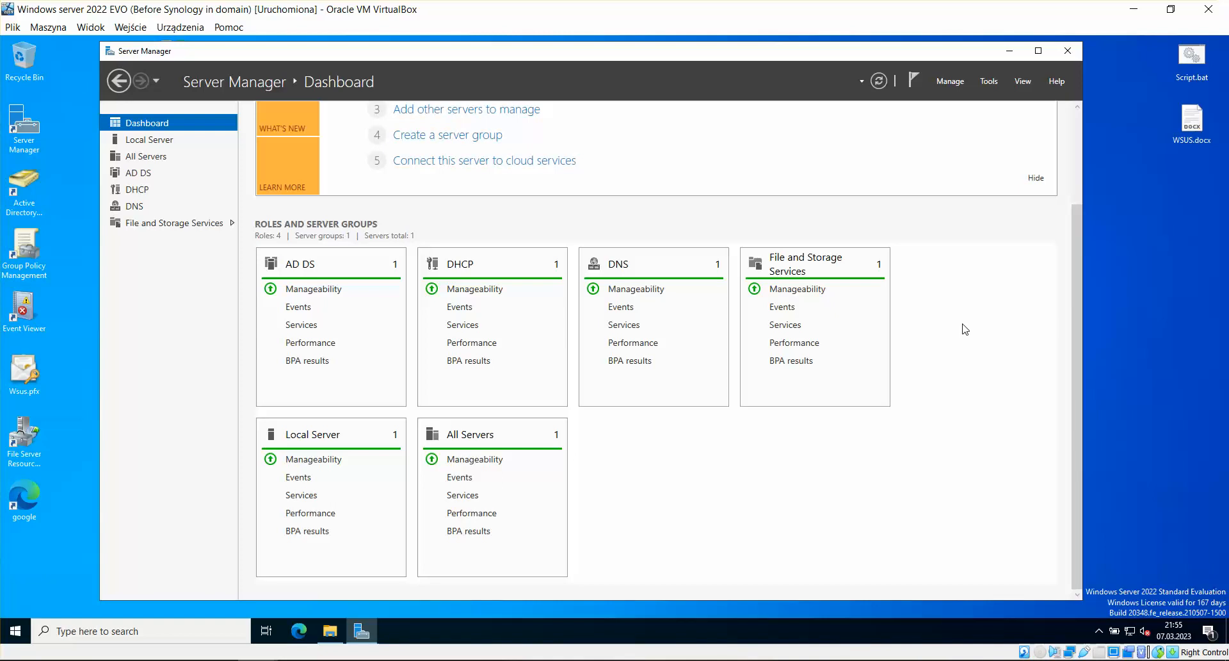
scroll(946, 327, "up", 3)
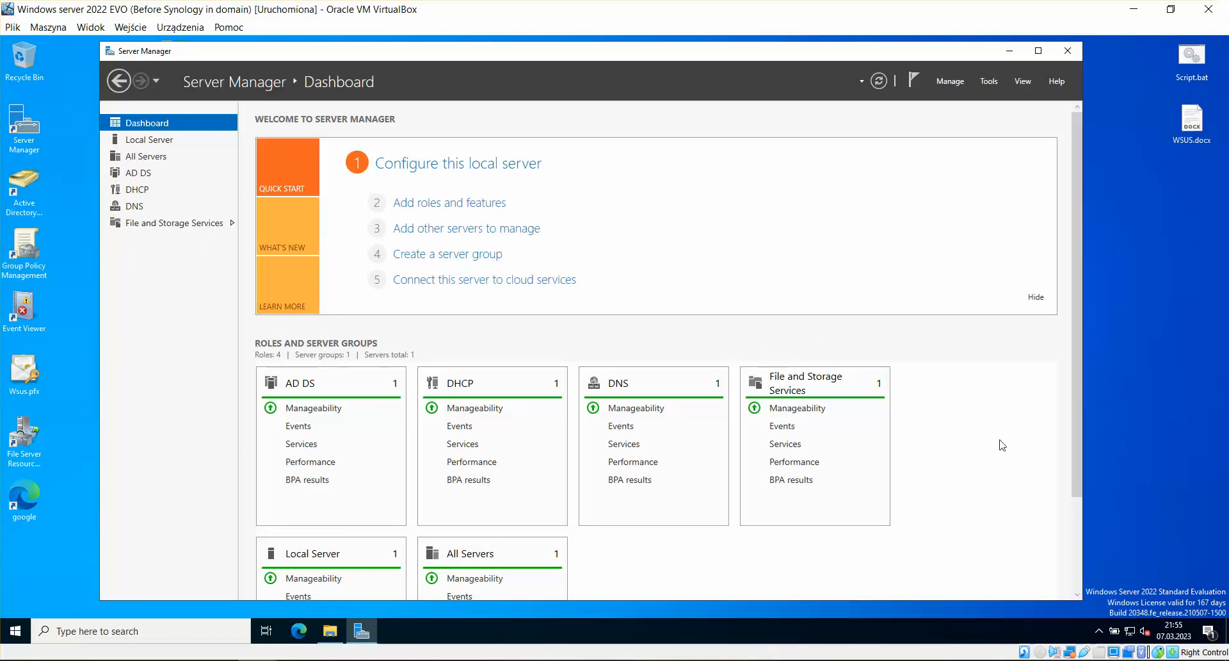
left_click(1100, 631)
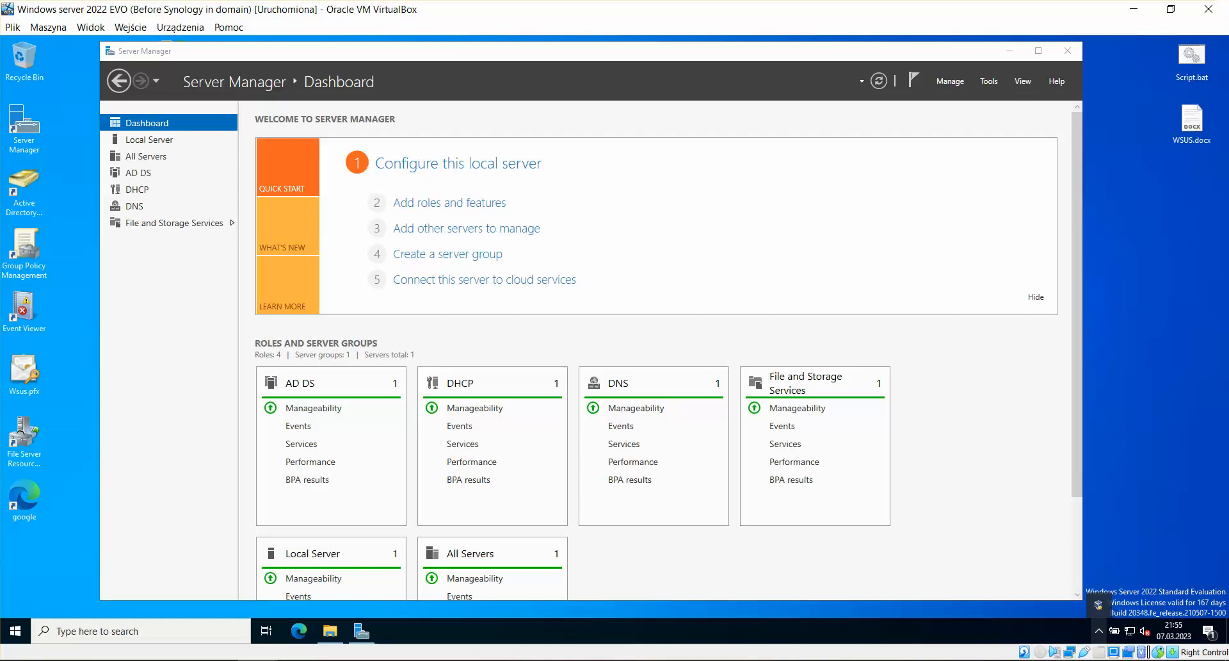